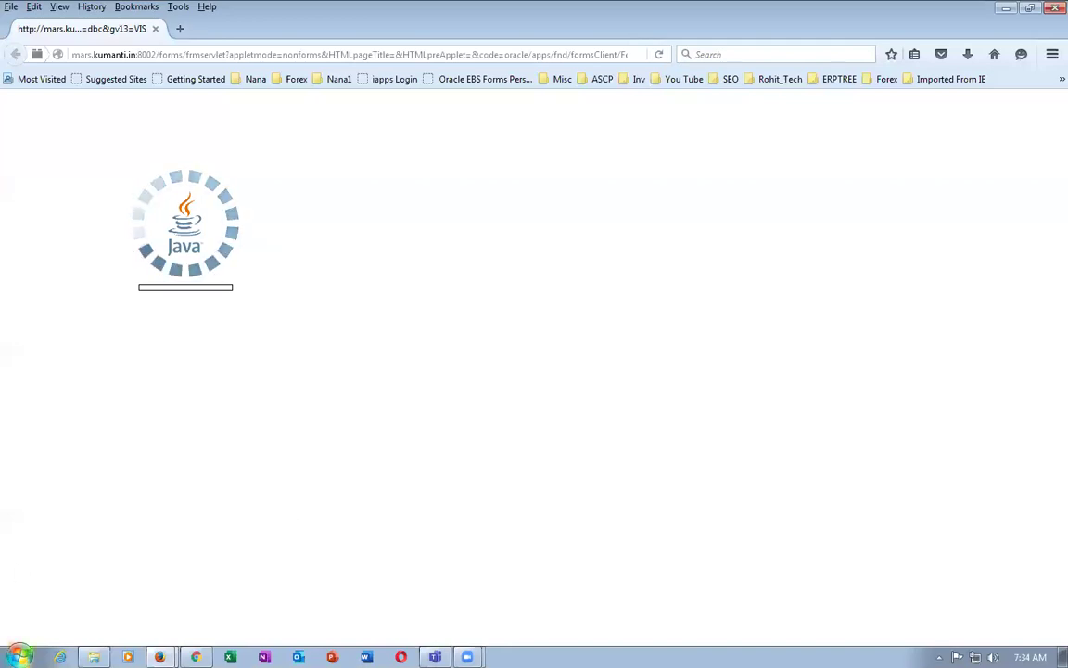
Open the Windows Control Panel from the Start menu while the Java form keeps loading.
{"action": "left_click", "coordinate": [19, 657]}
{"action": "left_click", "coordinate": [232, 496]}
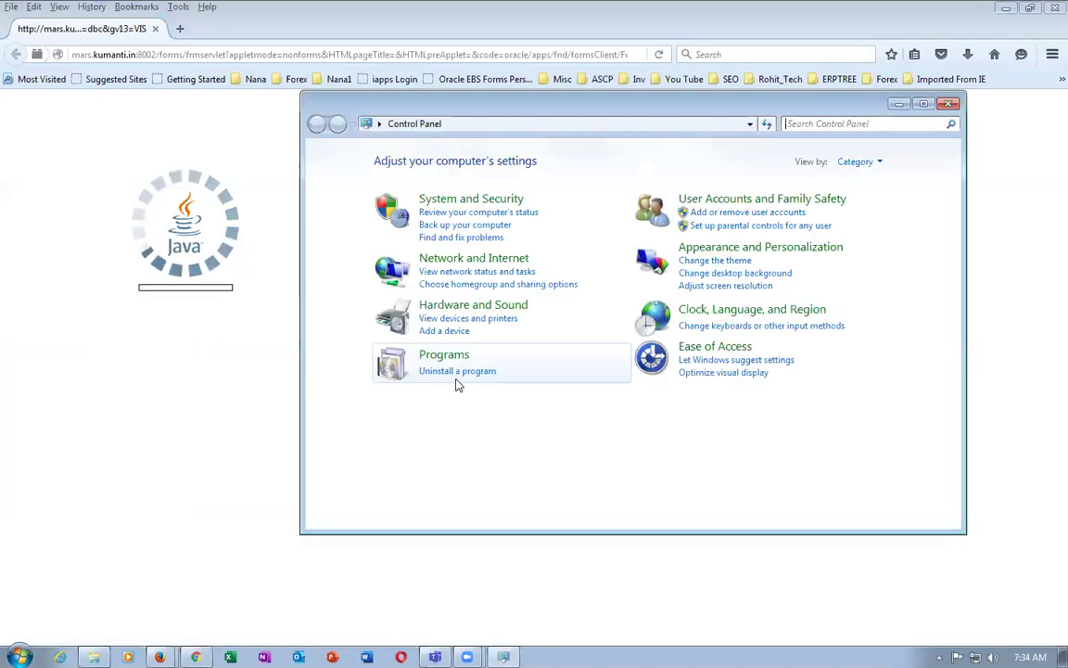
List Control Panel items as small icons, open Java, and review its Update and Java tabs.
{"action": "left_click", "coordinate": [854, 163]}
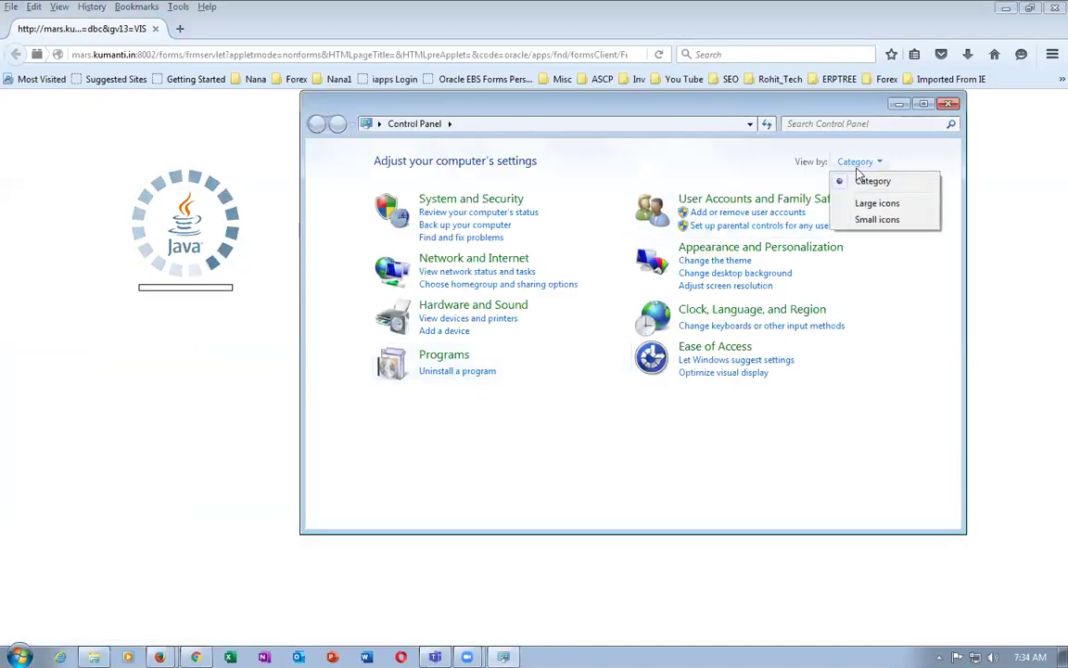
{"action": "left_click", "coordinate": [875, 220]}
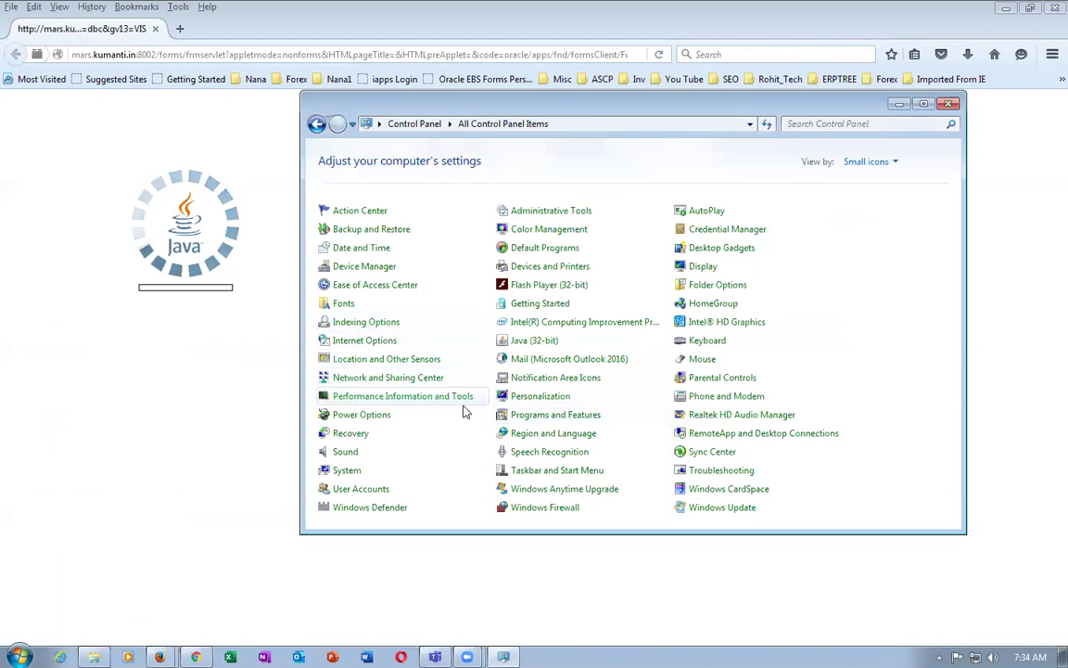
{"action": "left_click", "coordinate": [536, 341]}
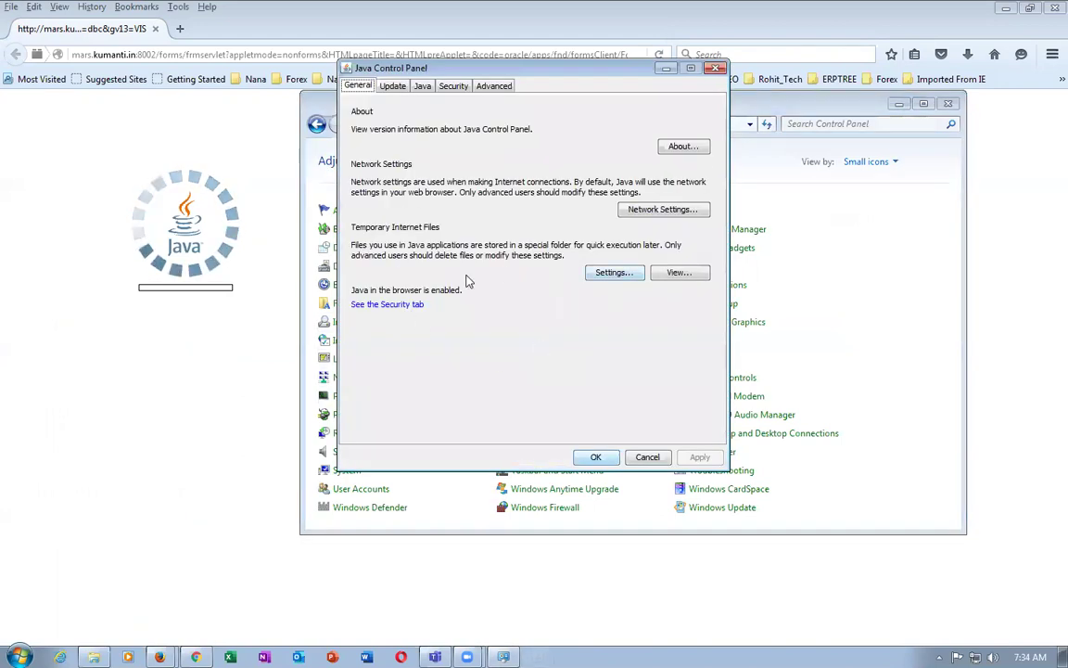
{"action": "left_click", "coordinate": [394, 86]}
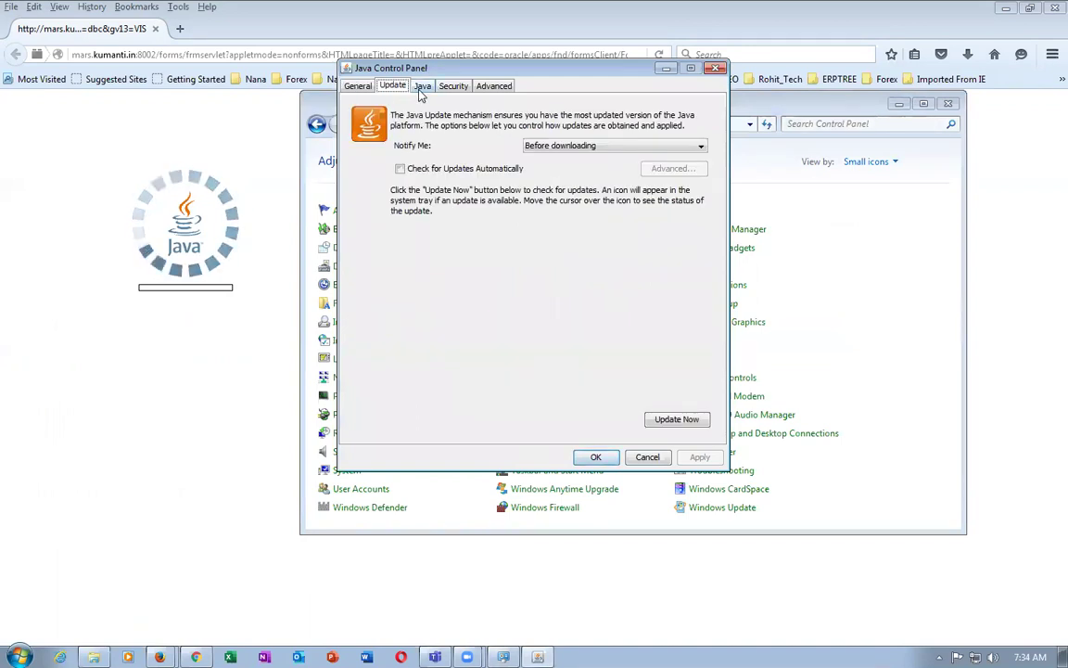
{"action": "left_click", "coordinate": [422, 86]}
{"action": "left_click", "coordinate": [358, 93]}
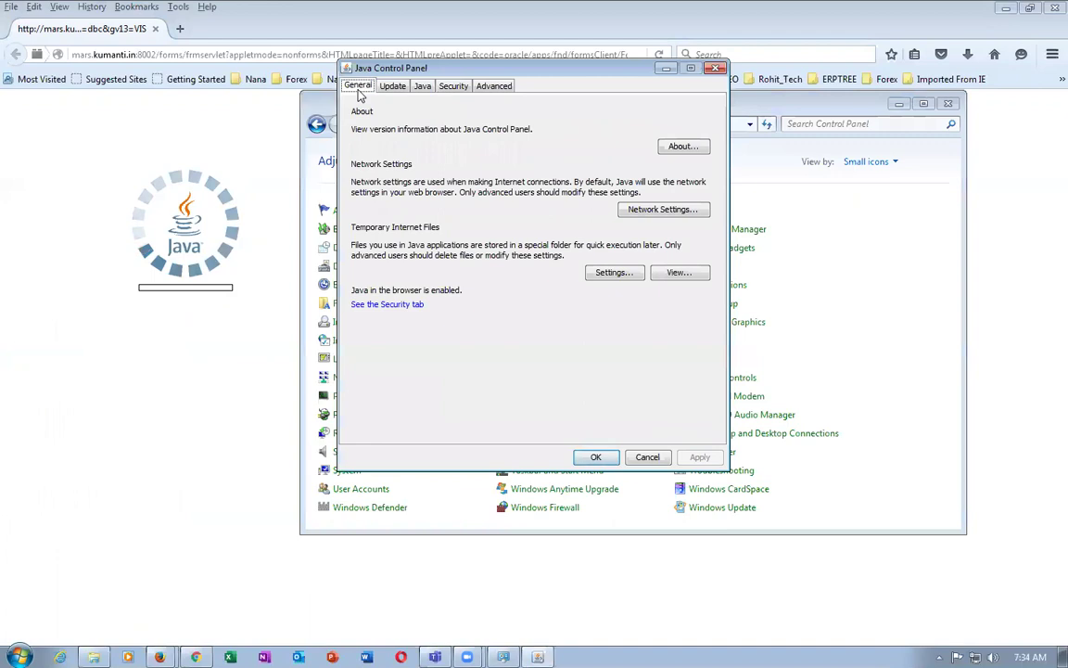
Delete Java's cached applications, applets, trace and log files from the temporary files settings.
{"action": "left_click", "coordinate": [623, 277]}
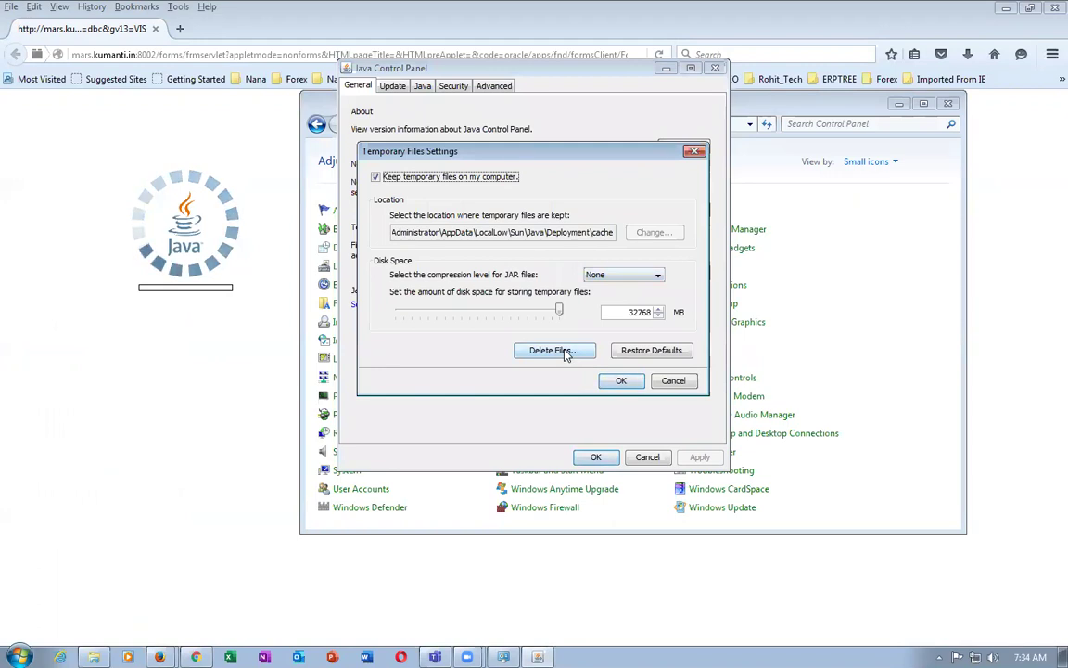
{"action": "left_click", "coordinate": [530, 349]}
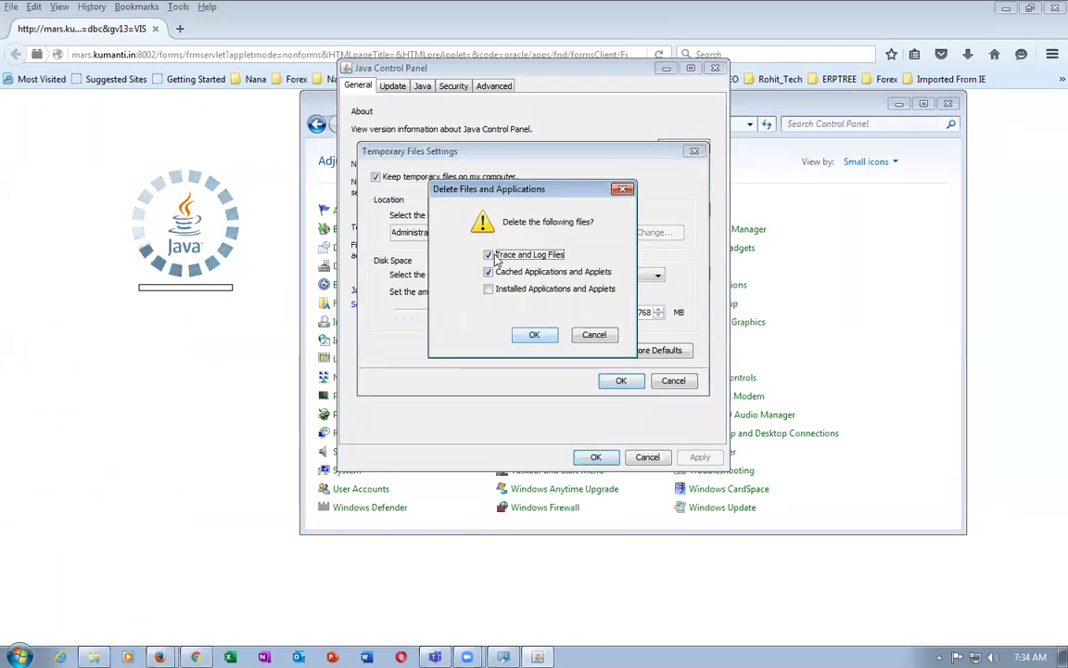
{"action": "left_click", "coordinate": [534, 339]}
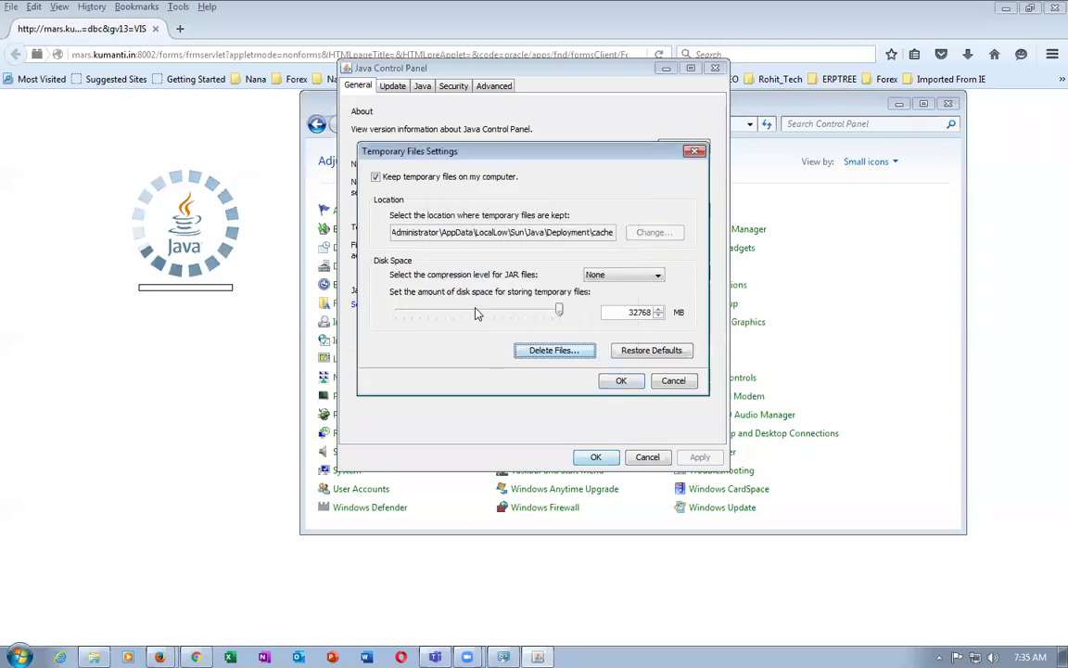
{"action": "left_click", "coordinate": [614, 381]}
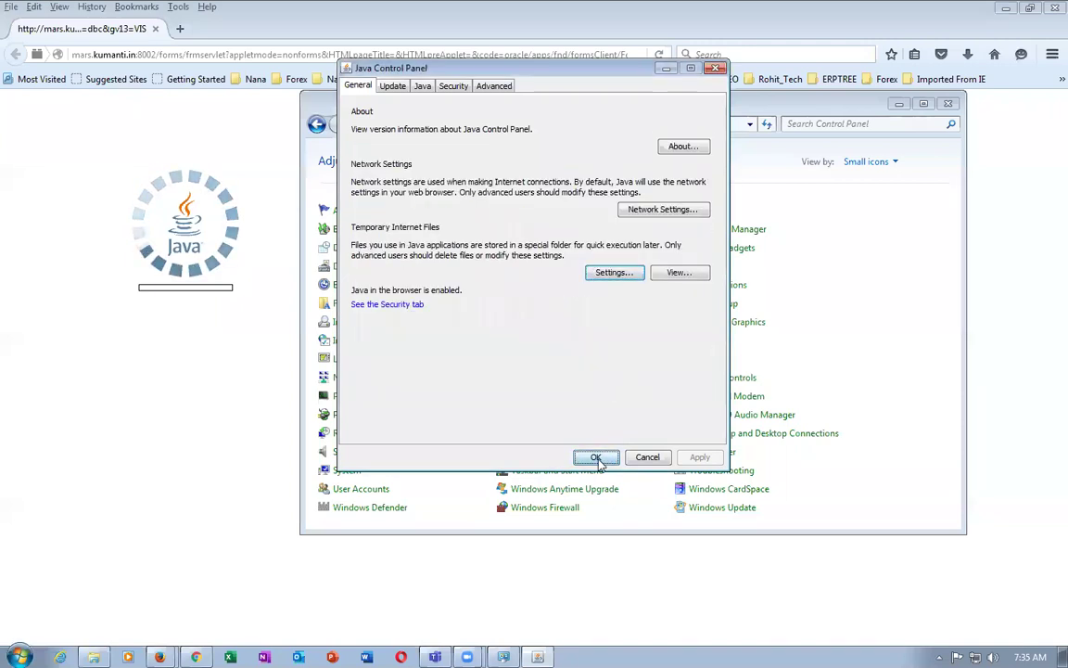
{"action": "left_click", "coordinate": [596, 456]}
Relaunch Standard Collection from the Main Menu in Firefox, then log out to the sign-in page.
{"action": "left_click", "coordinate": [120, 345]}
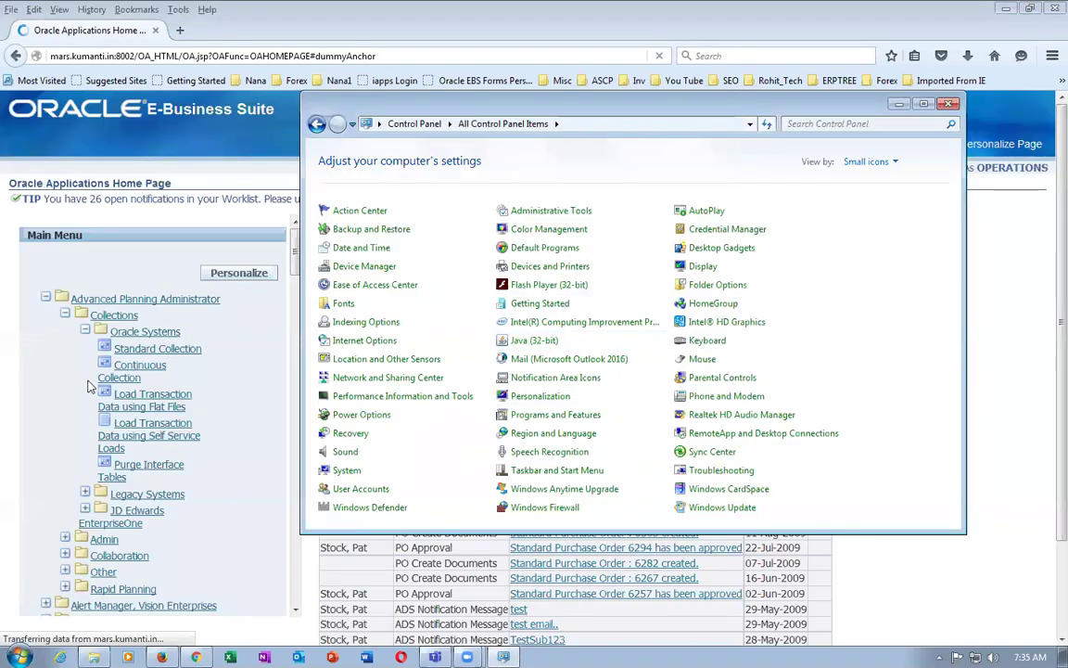
{"action": "left_click", "coordinate": [157, 349]}
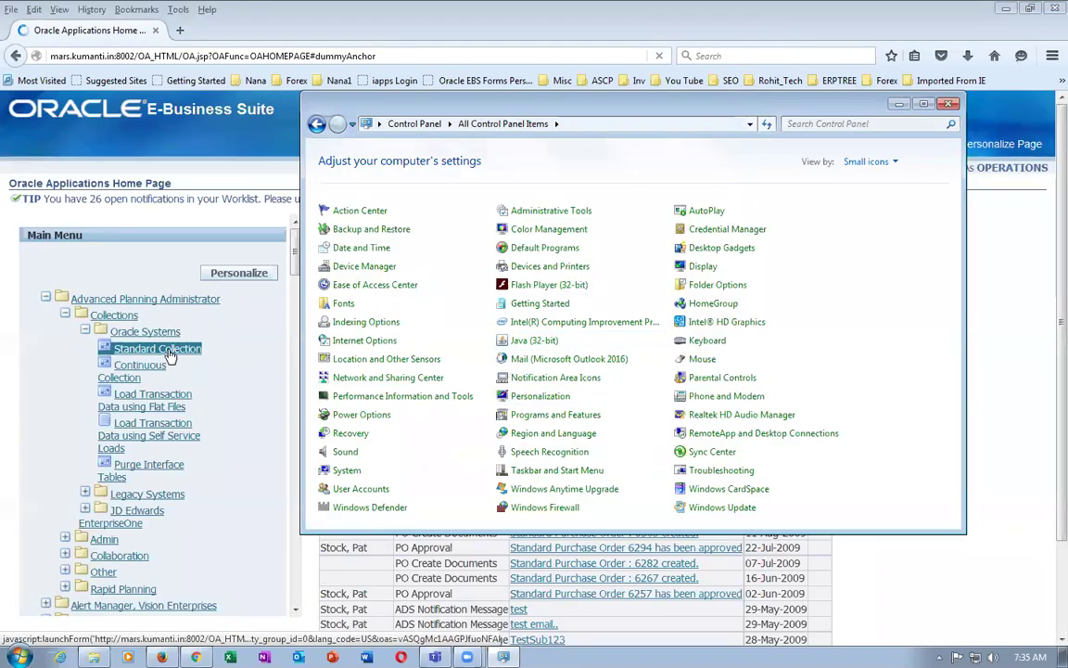
{"action": "left_click", "coordinate": [170, 356]}
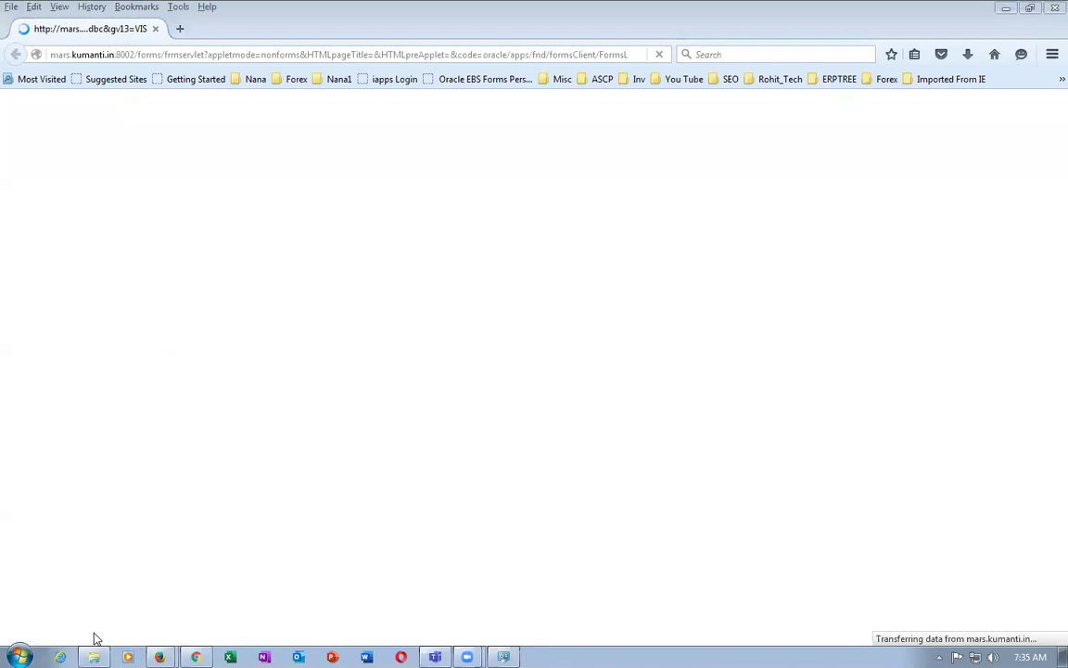
{"action": "mouse_move", "coordinate": [93, 654]}
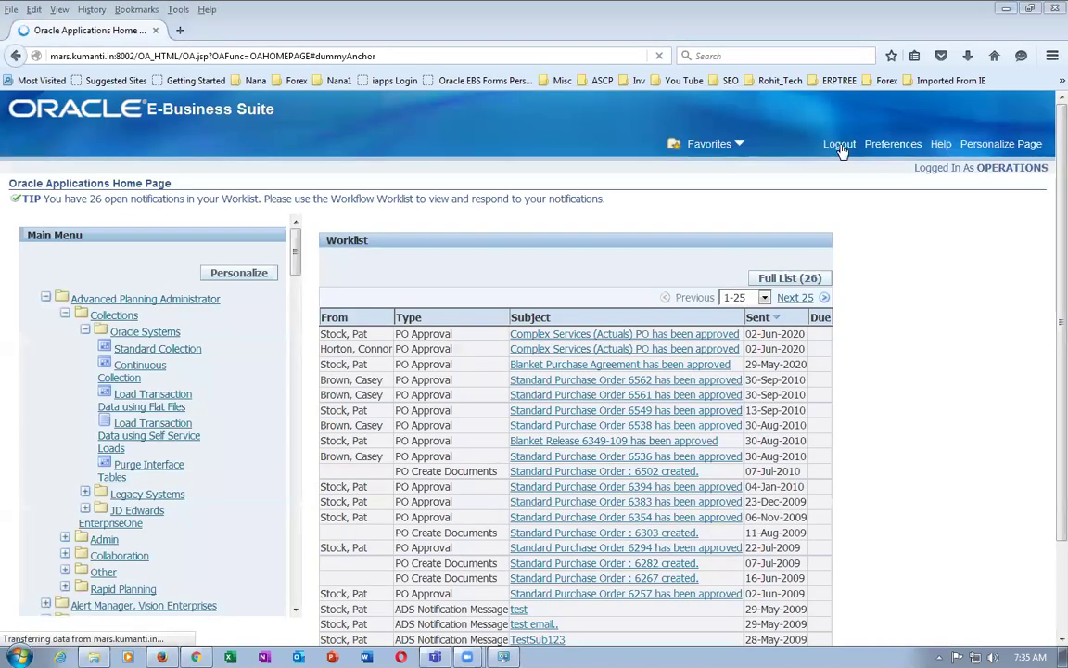
{"action": "left_click", "coordinate": [845, 146]}
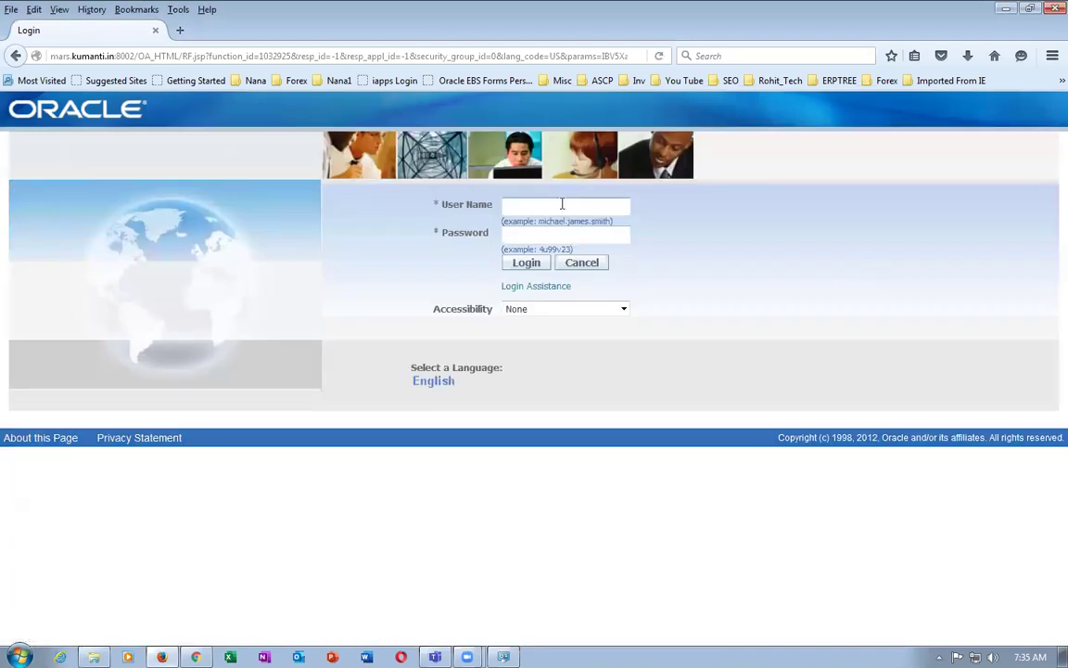
Log in with the saved user name and autofilled password, then switch to the Fus_Inv_May_2020 folder.
{"action": "type", "text": "op"}
{"action": "left_click", "coordinate": [538, 223]}
{"action": "left_click", "coordinate": [524, 264]}
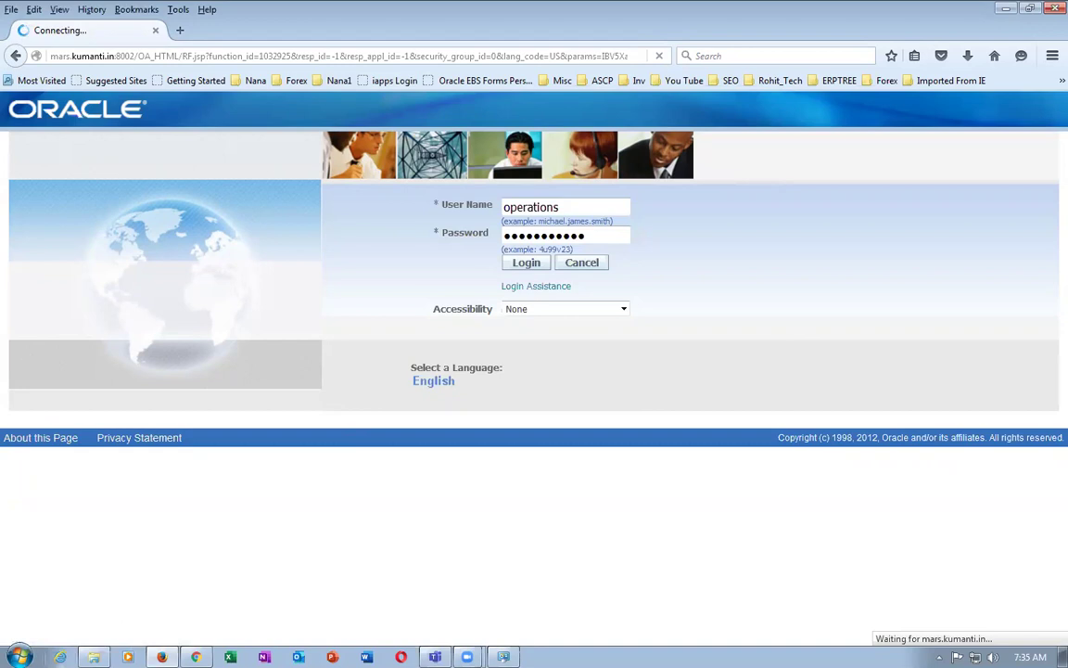
{"action": "left_click", "coordinate": [94, 656]}
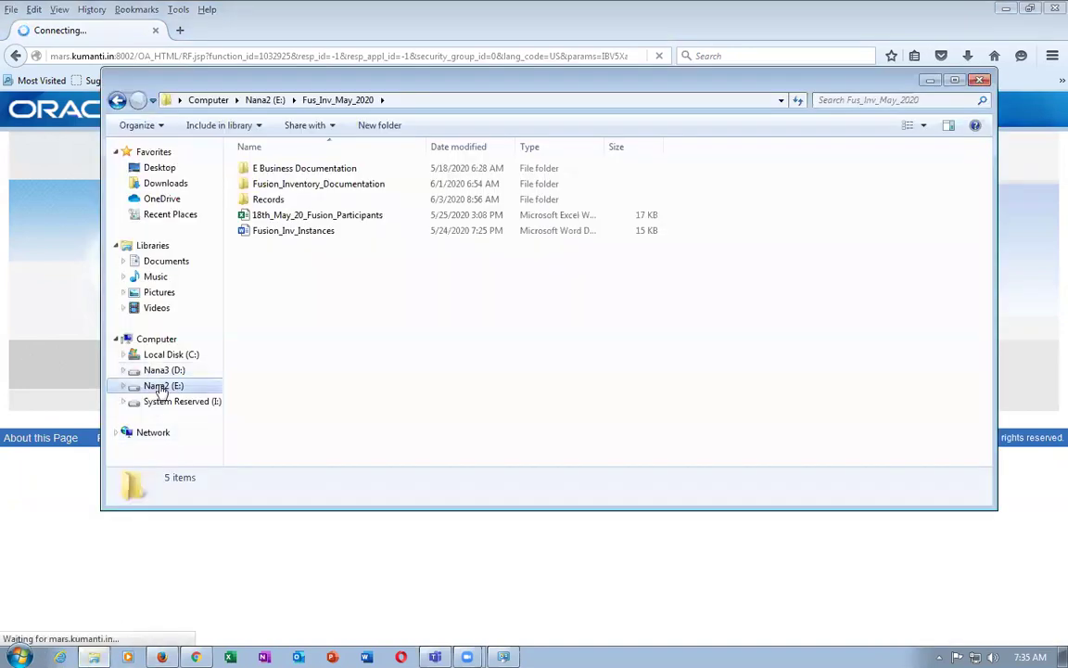
Enter Fusion_Inventory_Documentation and open Fusion_Inventory_Work_Sheet in Word.
{"action": "double_click", "coordinate": [312, 185]}
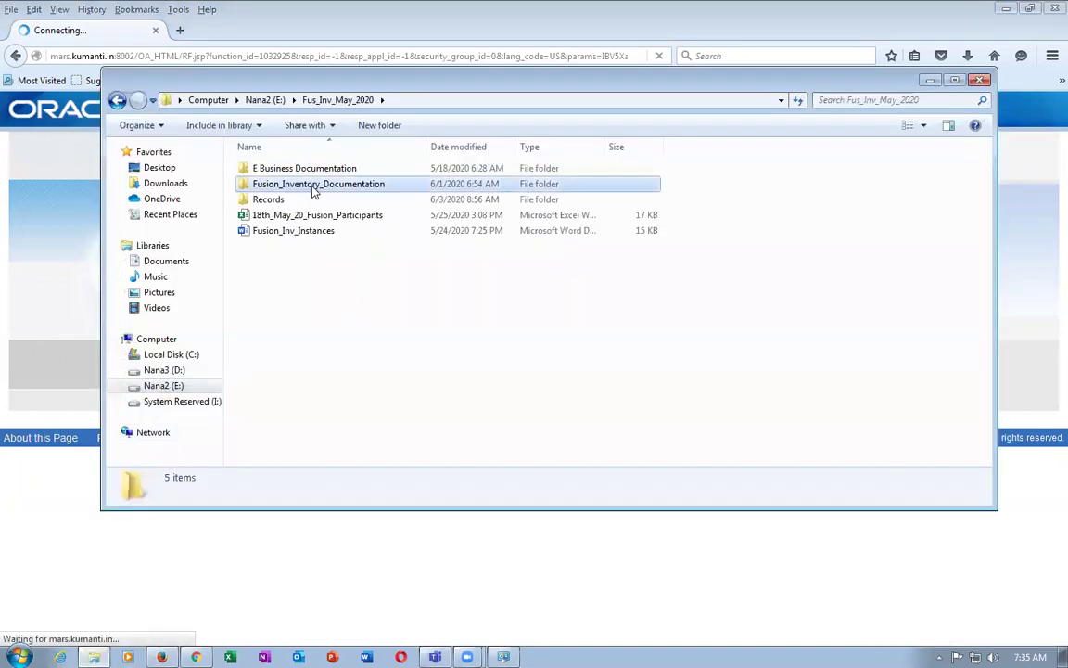
{"action": "left_click", "coordinate": [364, 400]}
{"action": "scroll", "coordinate": [371, 405], "scroll_direction": "down", "scroll_amount": 2}
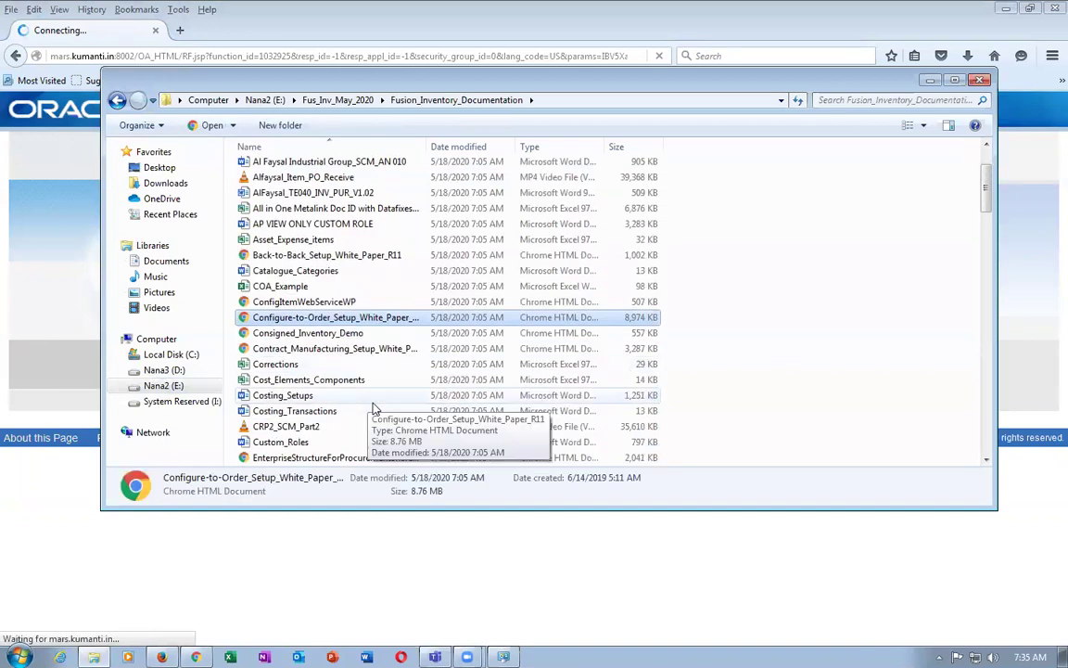
{"action": "key", "text": "f"}
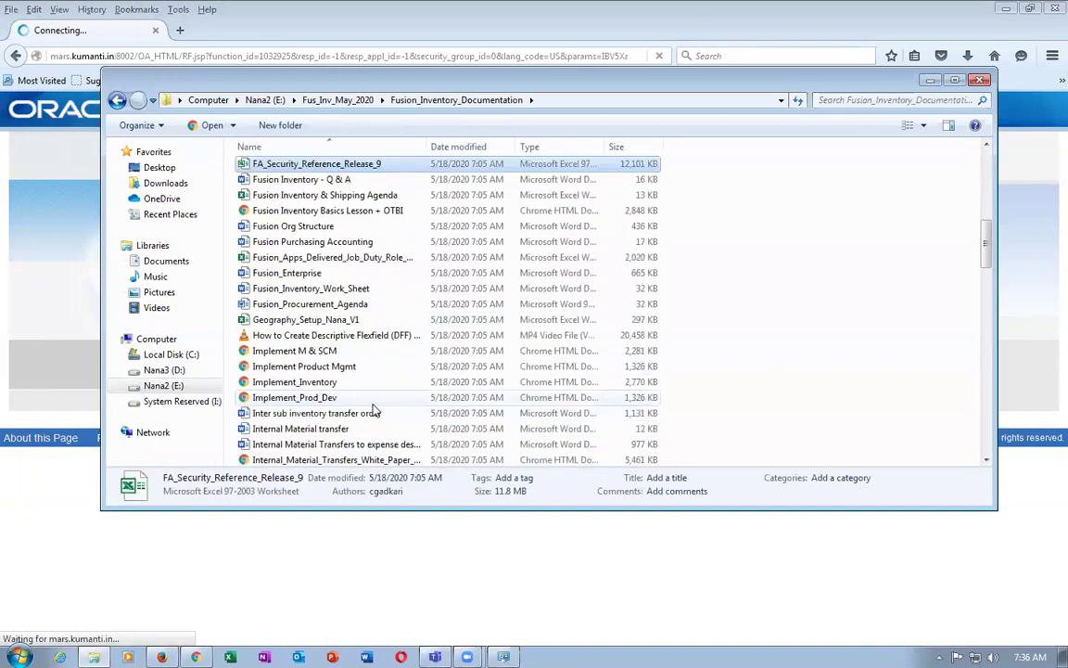
{"action": "key", "text": "Down"}
{"action": "key", "text": "Down"}
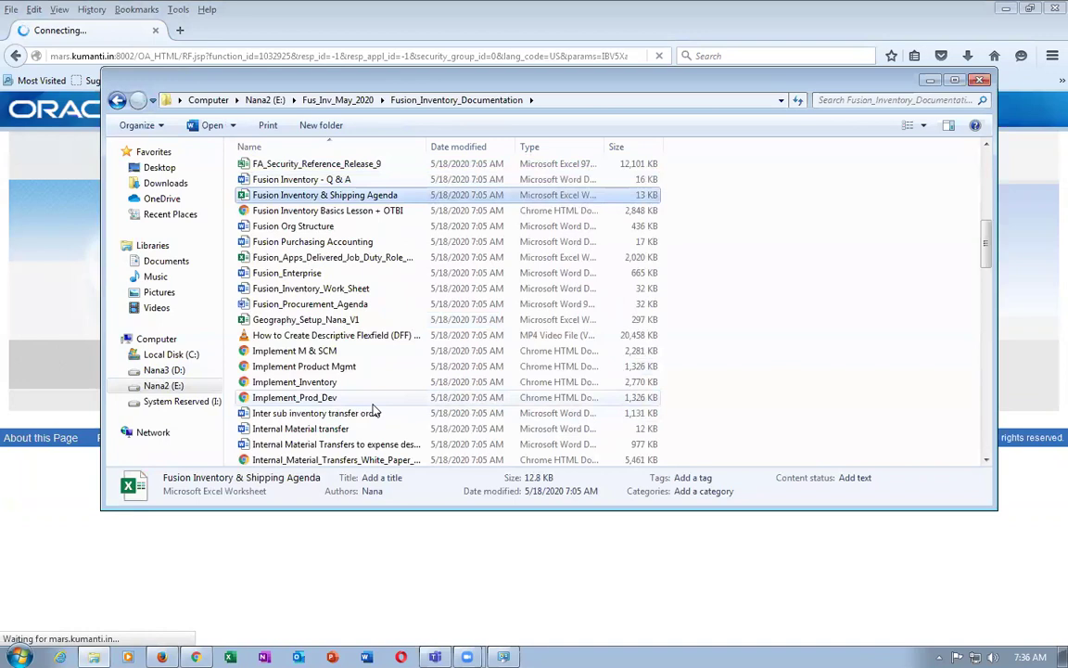
{"action": "left_click", "coordinate": [359, 289]}
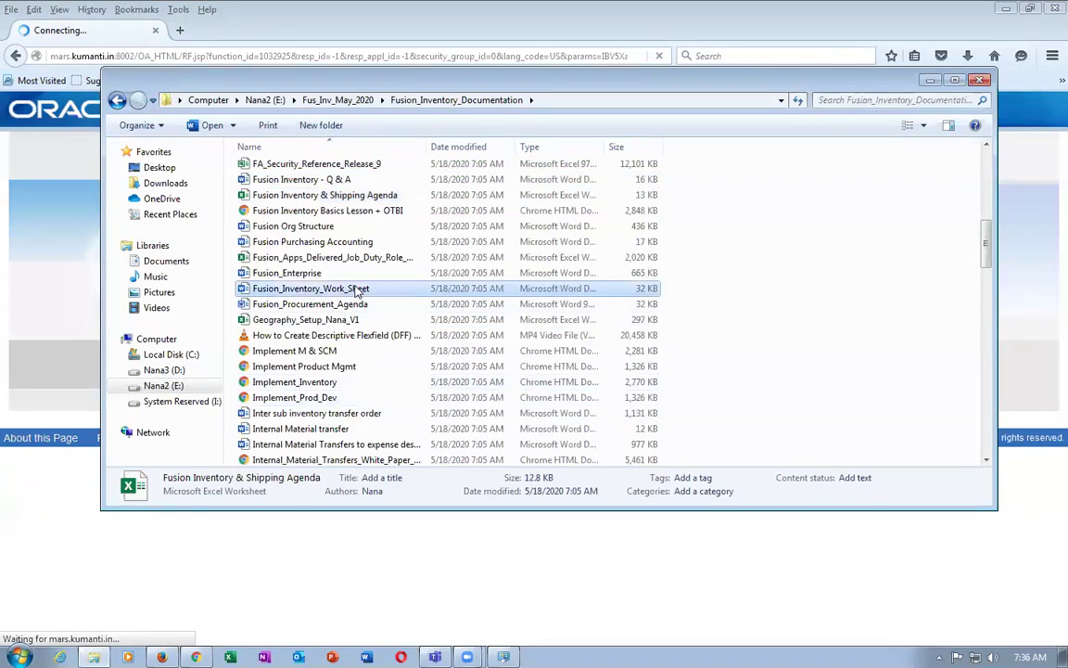
{"action": "double_click", "coordinate": [360, 291]}
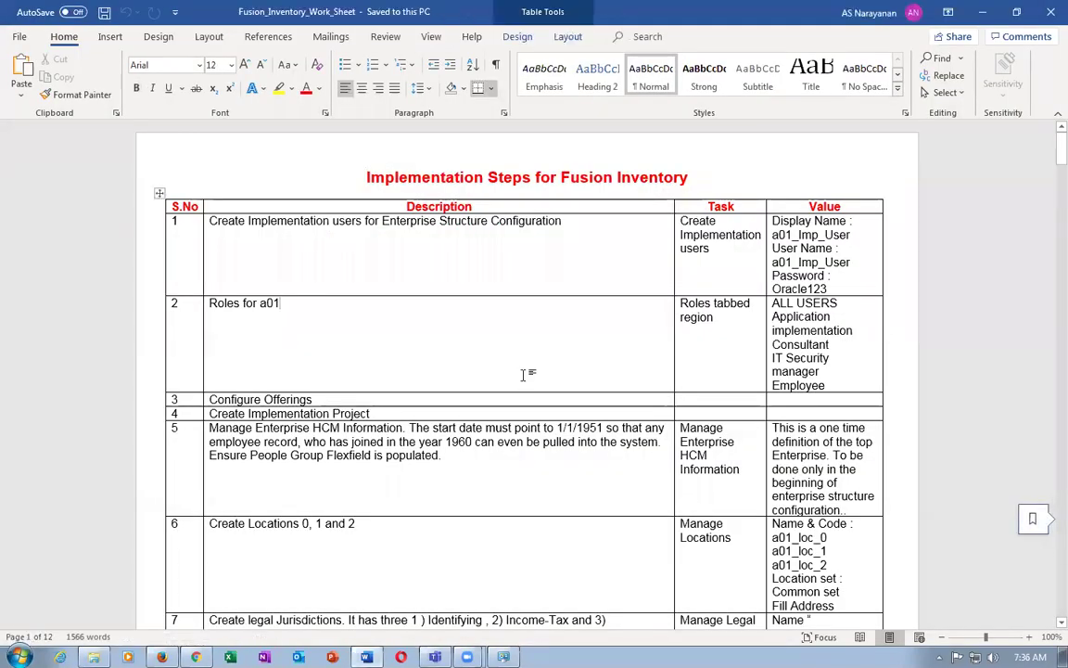
Scroll the worksheet to row 86 and highlight Movement Requests under Inventory Material Transfers.
{"action": "scroll", "coordinate": [523, 374], "scroll_direction": "down", "scroll_amount": 15}
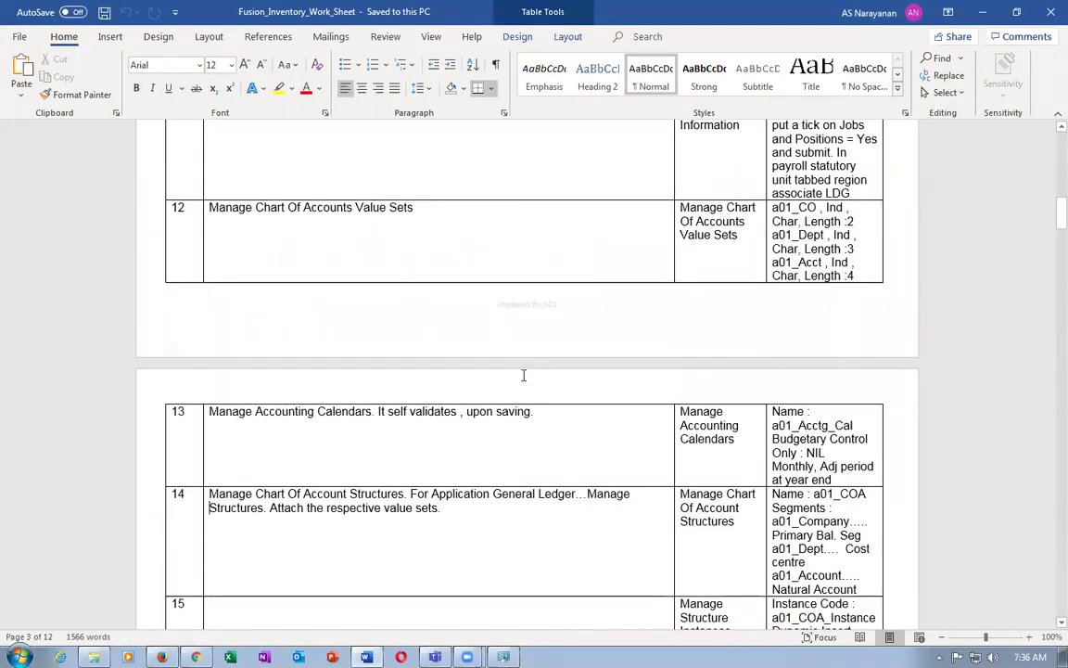
{"action": "scroll", "coordinate": [523, 375], "scroll_direction": "down", "scroll_amount": 20}
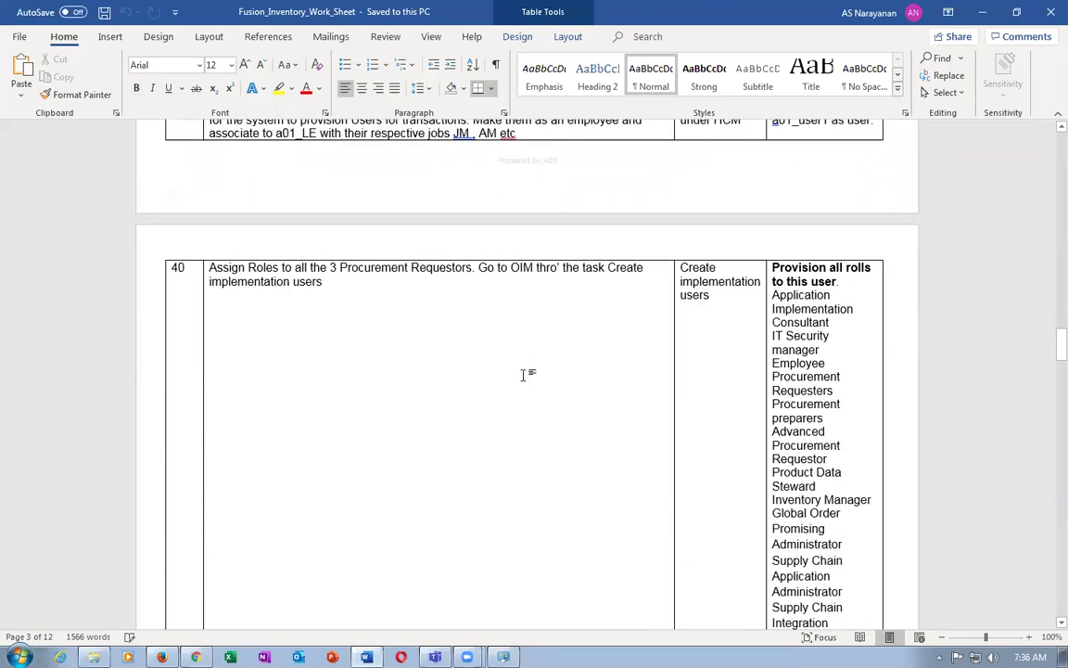
{"action": "scroll", "coordinate": [523, 374], "scroll_direction": "down", "scroll_amount": 20}
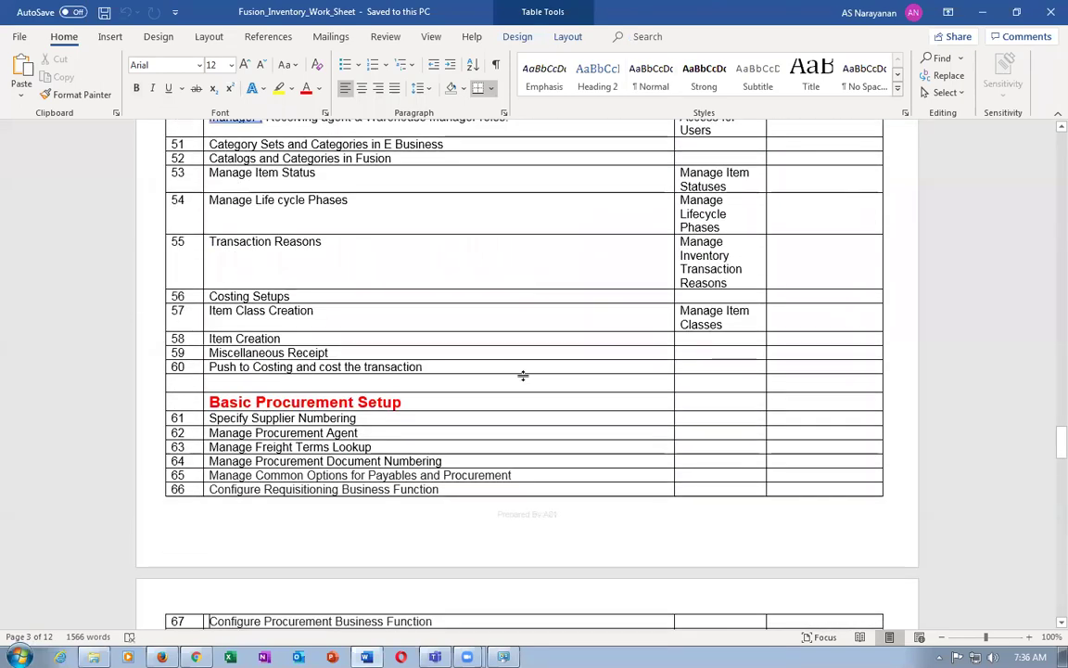
{"action": "scroll", "coordinate": [522, 375], "scroll_direction": "down", "scroll_amount": 20}
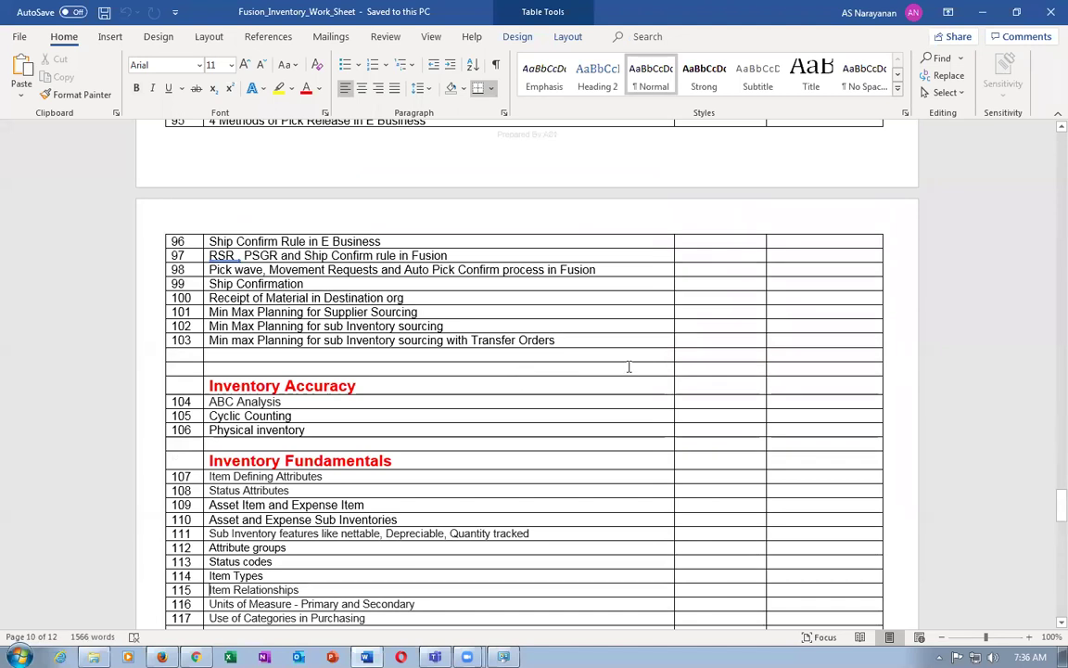
{"action": "scroll", "coordinate": [632, 360], "scroll_direction": "up", "scroll_amount": 6}
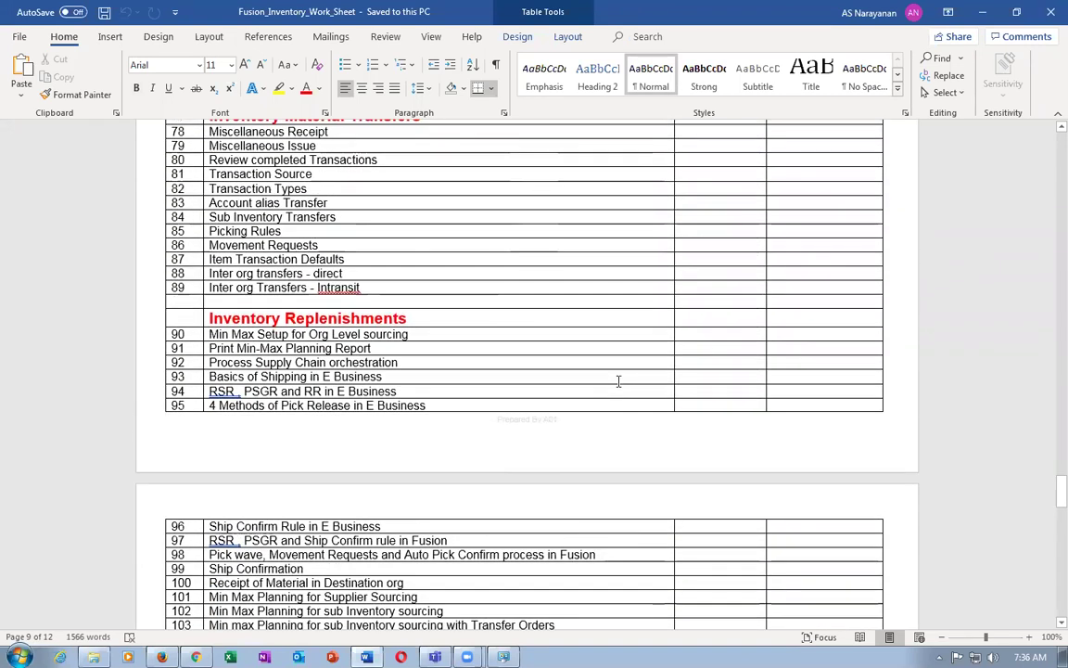
{"action": "scroll", "coordinate": [618, 381], "scroll_direction": "up", "scroll_amount": 1}
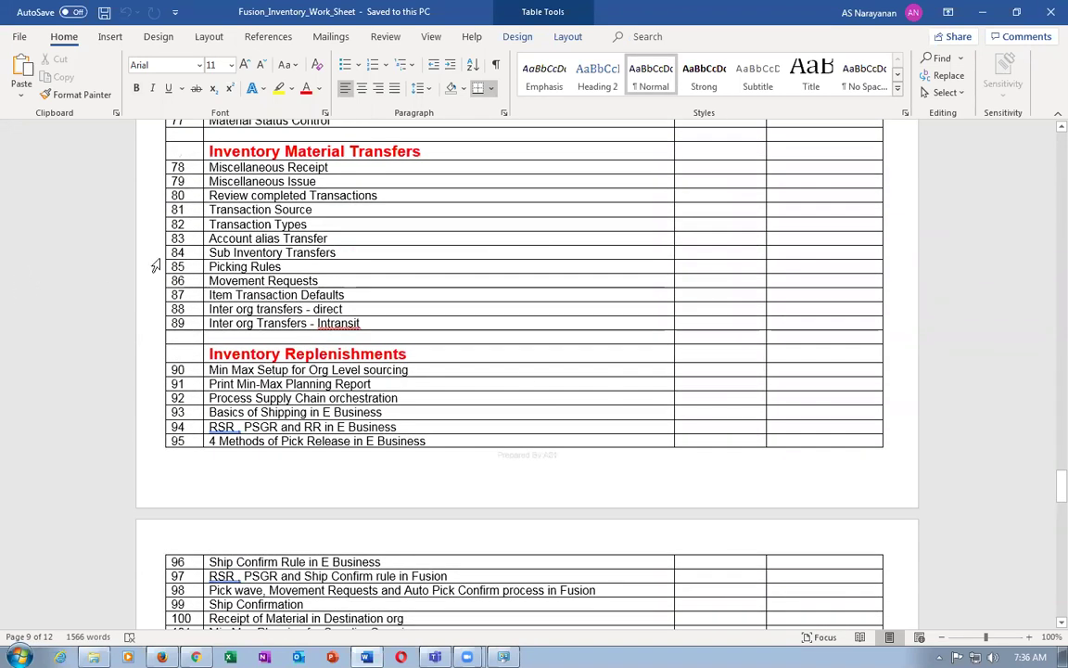
{"action": "mouse_move", "coordinate": [206, 247]}
{"action": "left_mouse_down"}
{"action": "mouse_move", "coordinate": [261, 260]}
{"action": "mouse_move", "coordinate": [268, 280]}
{"action": "left_mouse_up"}
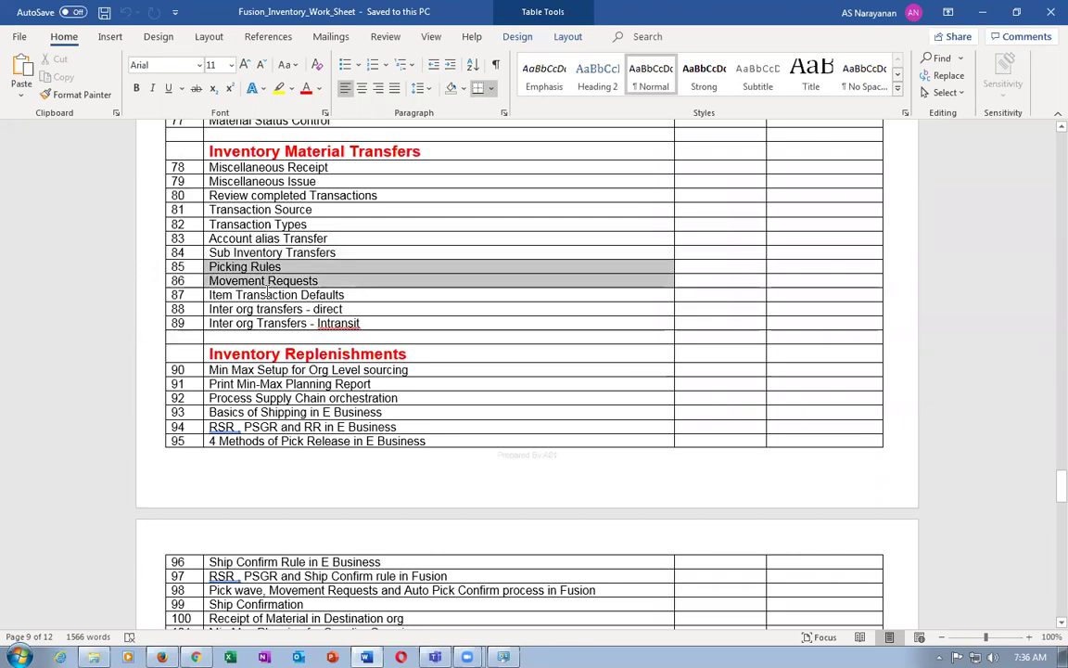
{"action": "left_click", "coordinate": [227, 278]}
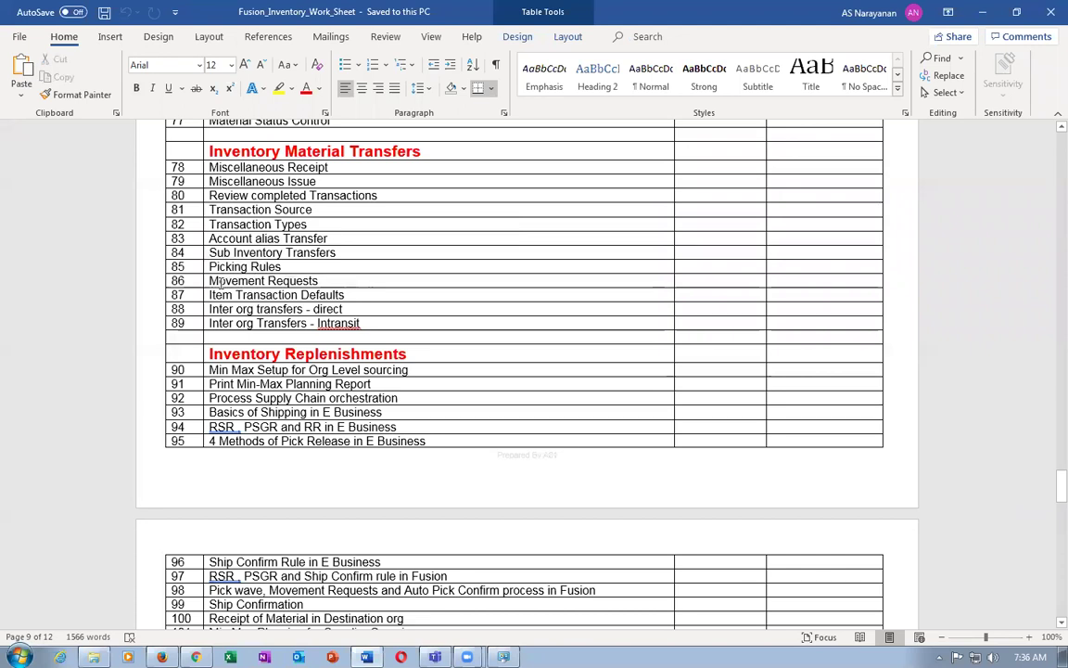
{"action": "left_click_drag", "start_coordinate": [210, 280], "coordinate": [295, 280]}
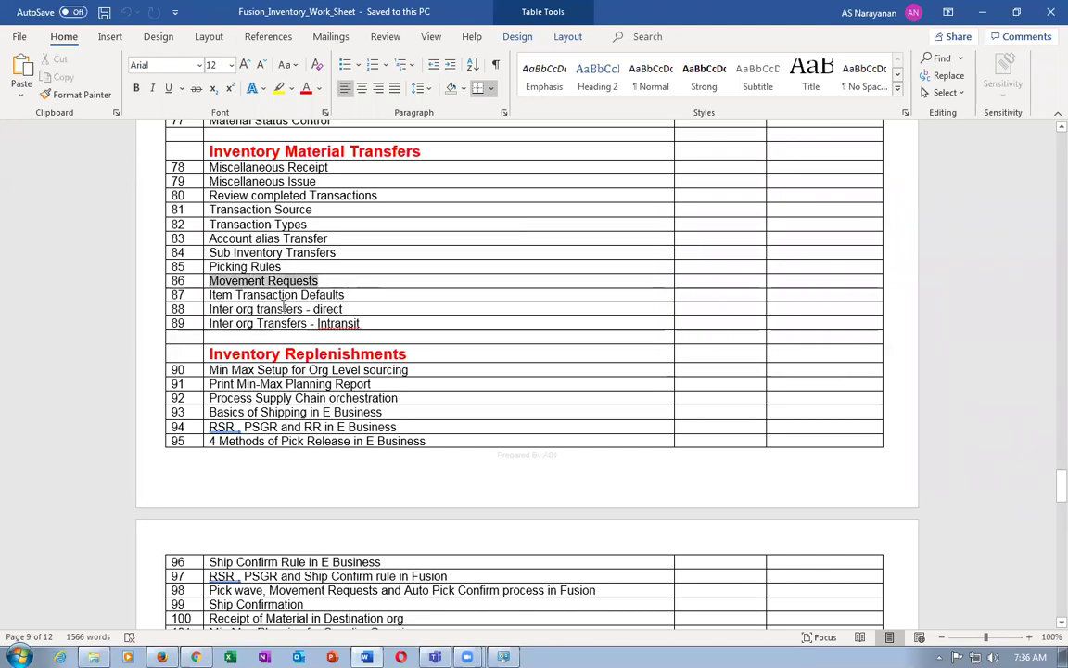
{"action": "left_click", "coordinate": [282, 322]}
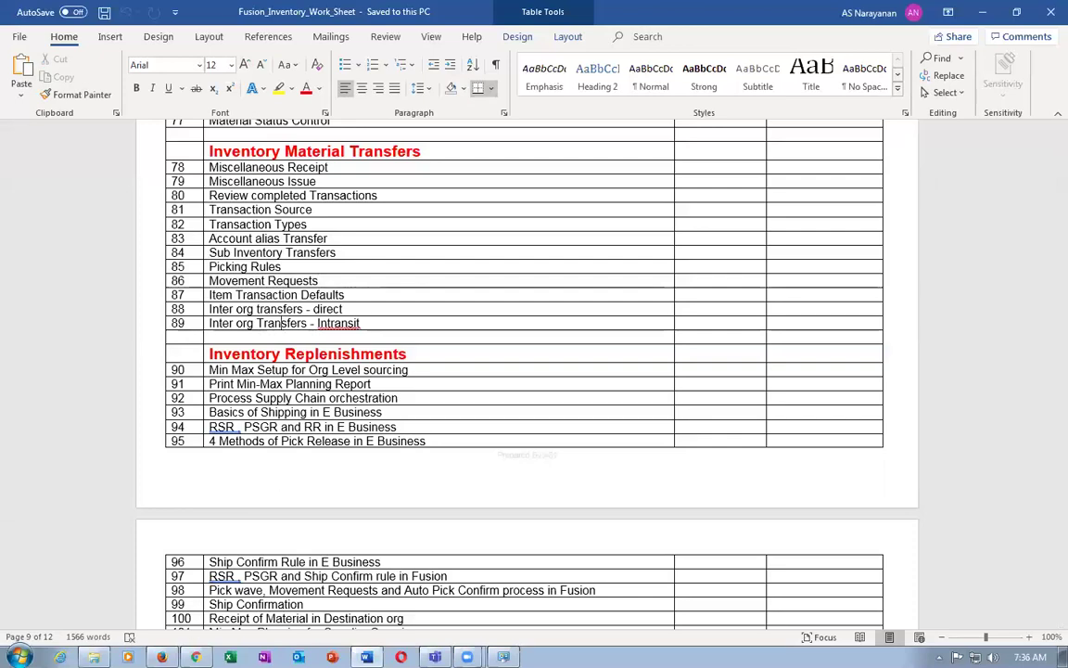
{"action": "key", "text": "alt+Tab"}
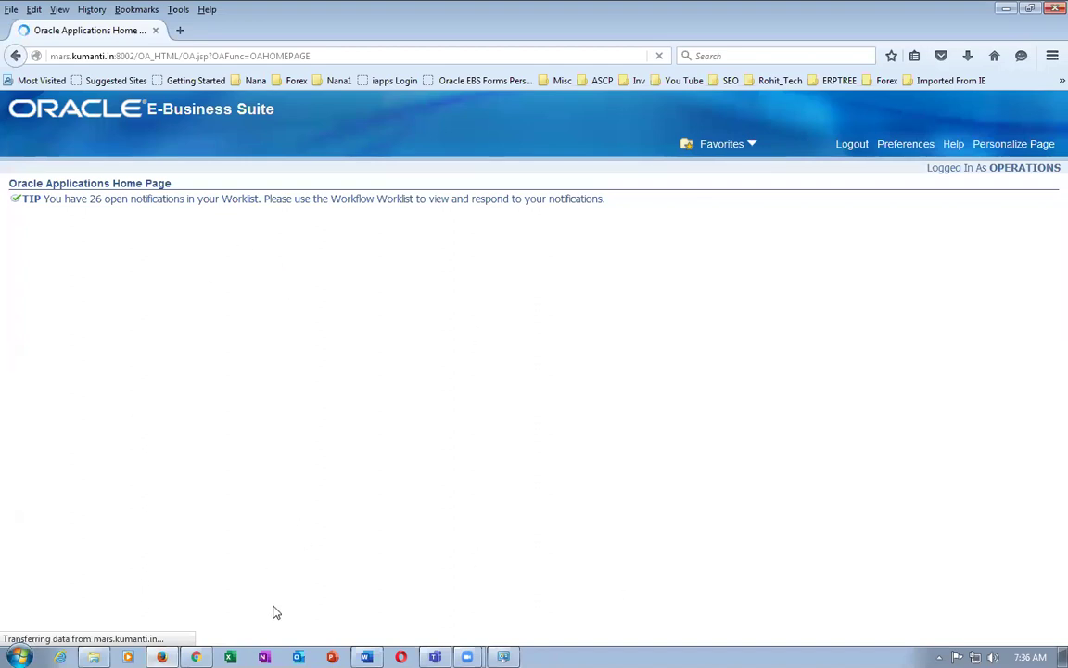
Switch to Chrome, then bring the documentation folder forward and go up to Fus_Inv_May_2020.
{"action": "left_click", "coordinate": [195, 656]}
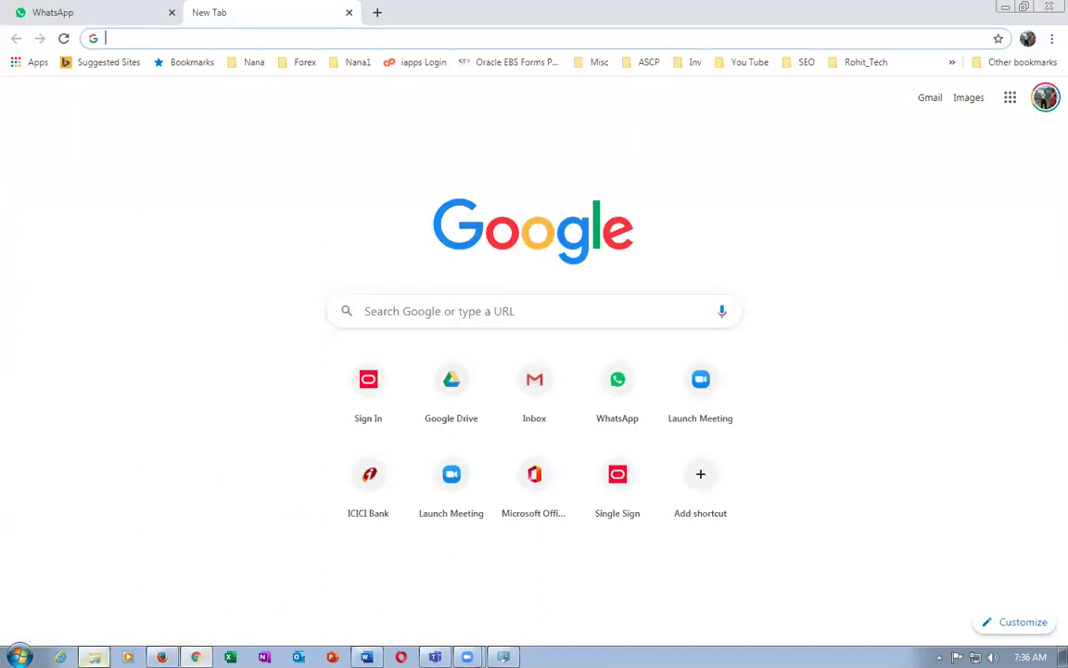
{"action": "left_click", "coordinate": [94, 656]}
{"action": "left_click", "coordinate": [349, 102]}
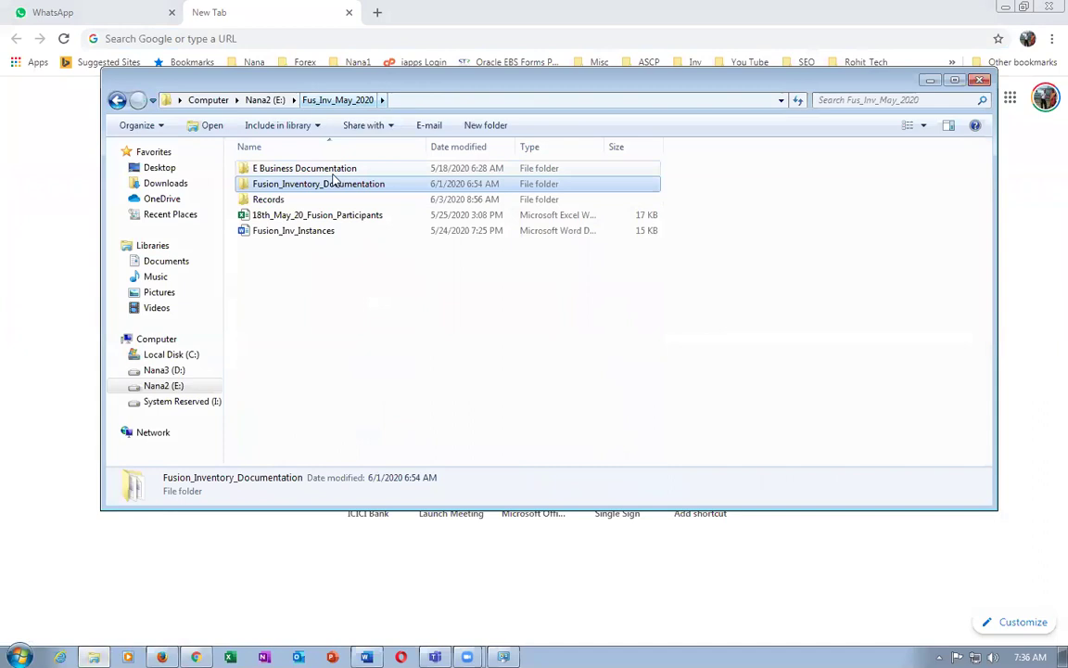
Browse through E Business Documentation and Inventory into the Inv_Day 2 folder.
{"action": "double_click", "coordinate": [331, 168]}
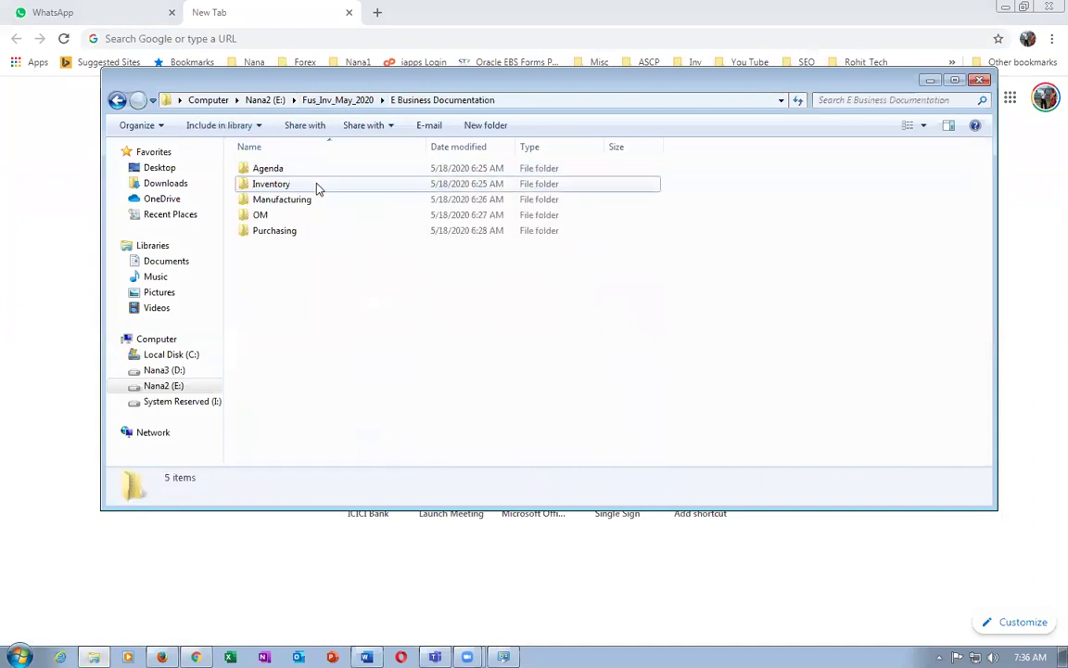
{"action": "double_click", "coordinate": [316, 186]}
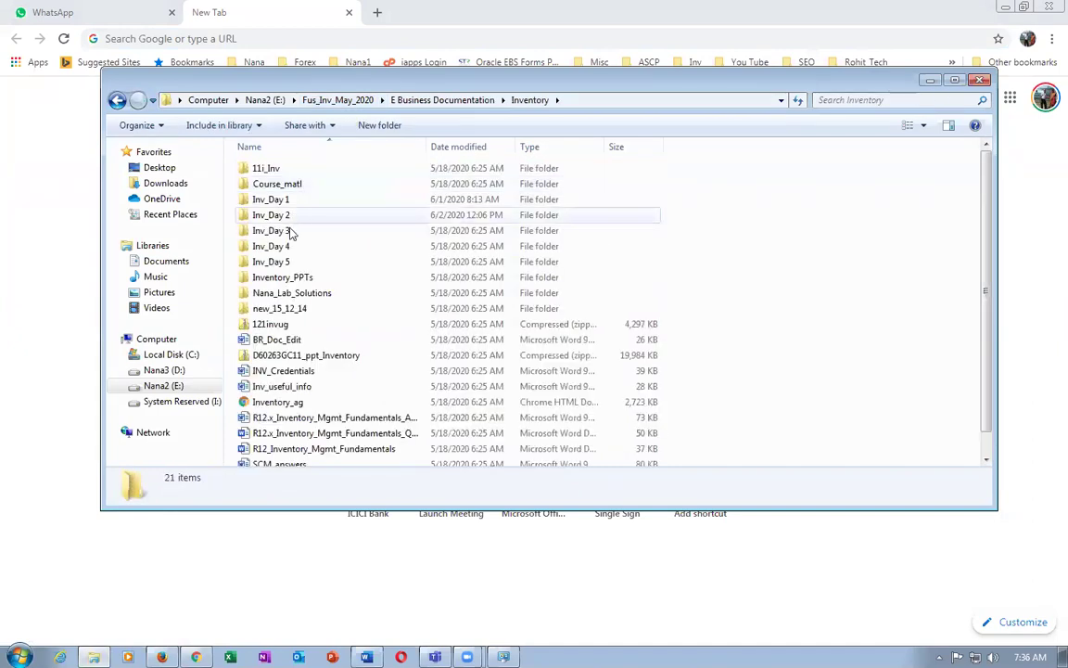
{"action": "double_click", "coordinate": [287, 219]}
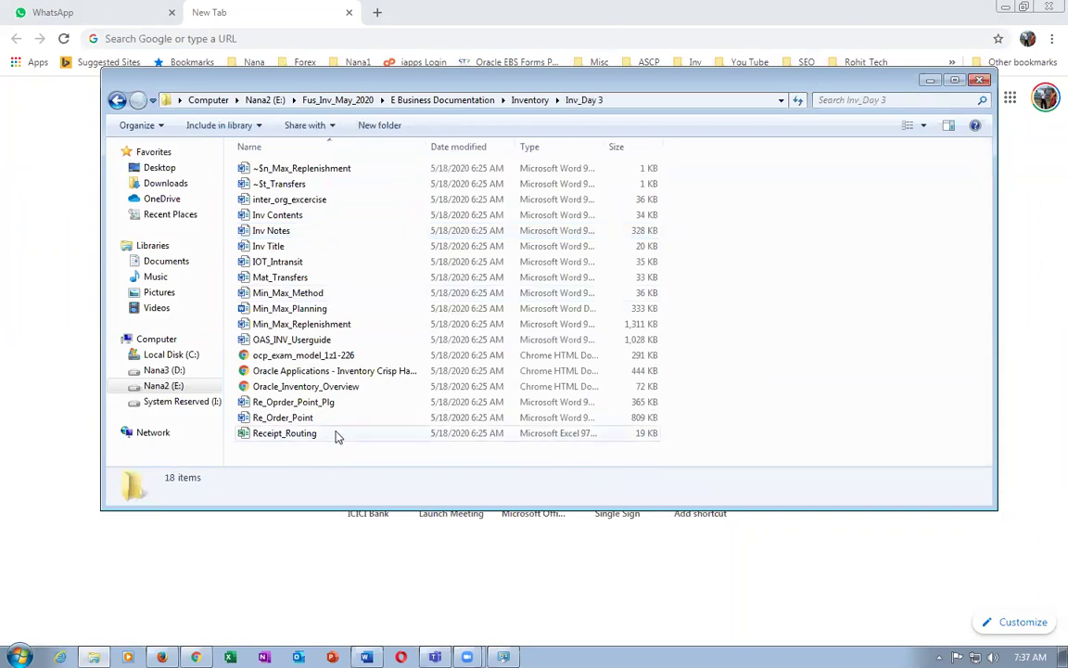
{"action": "left_click", "coordinate": [117, 100]}
{"action": "double_click", "coordinate": [278, 215]}
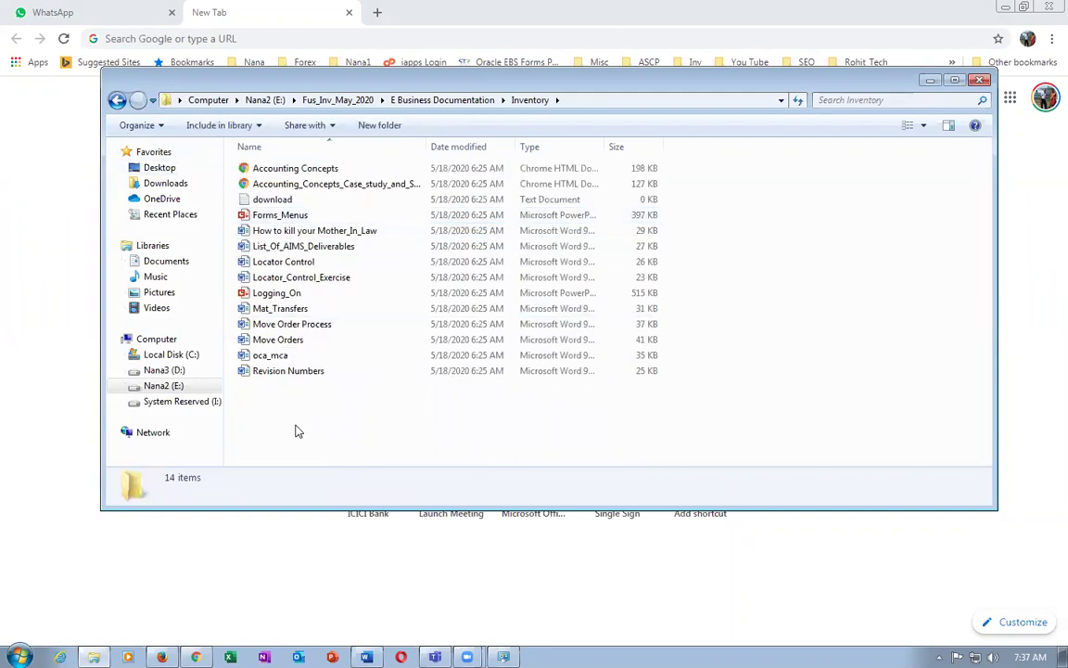
Open the Move Orders document in Word and enable editing.
{"action": "left_click", "coordinate": [302, 349]}
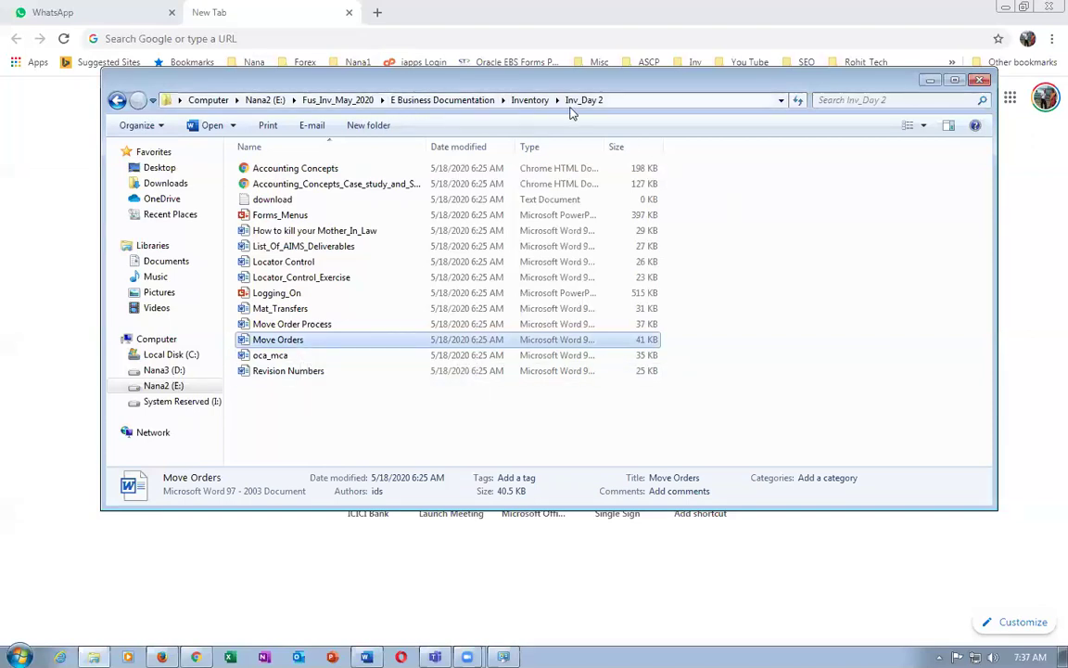
{"action": "left_click", "coordinate": [295, 324]}
{"action": "left_click", "coordinate": [291, 341]}
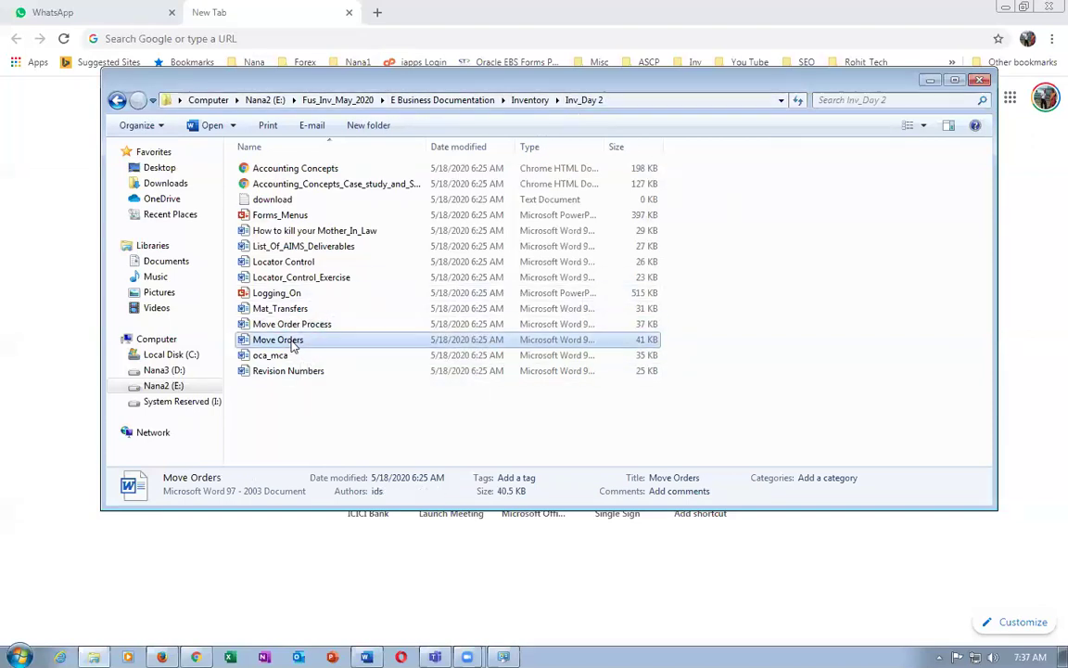
{"action": "double_click", "coordinate": [291, 342]}
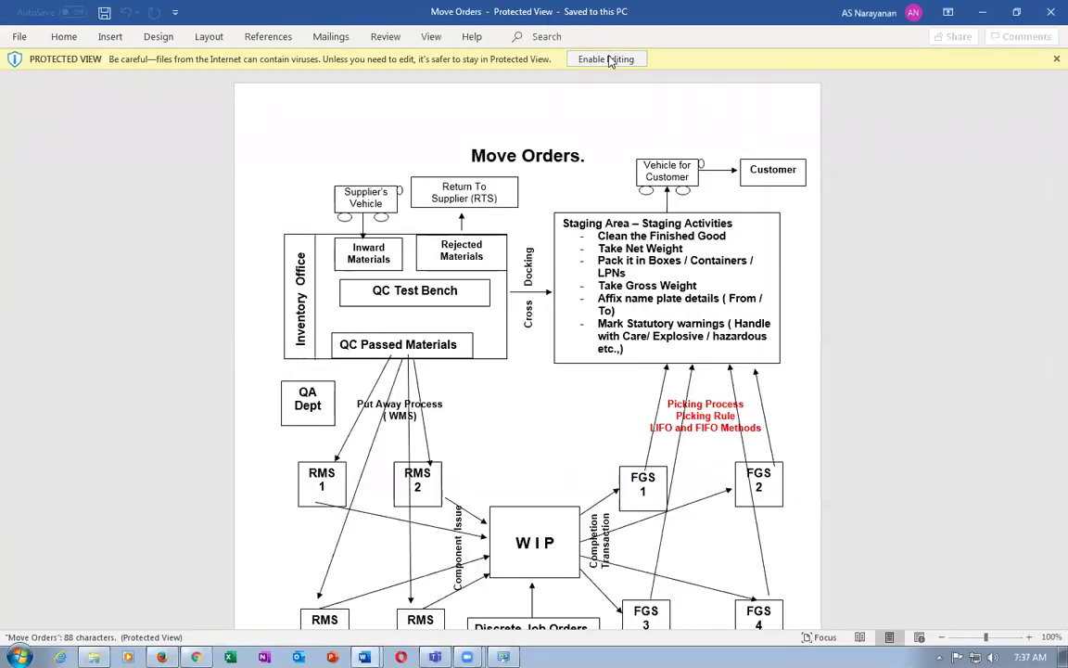
{"action": "left_click", "coordinate": [614, 60]}
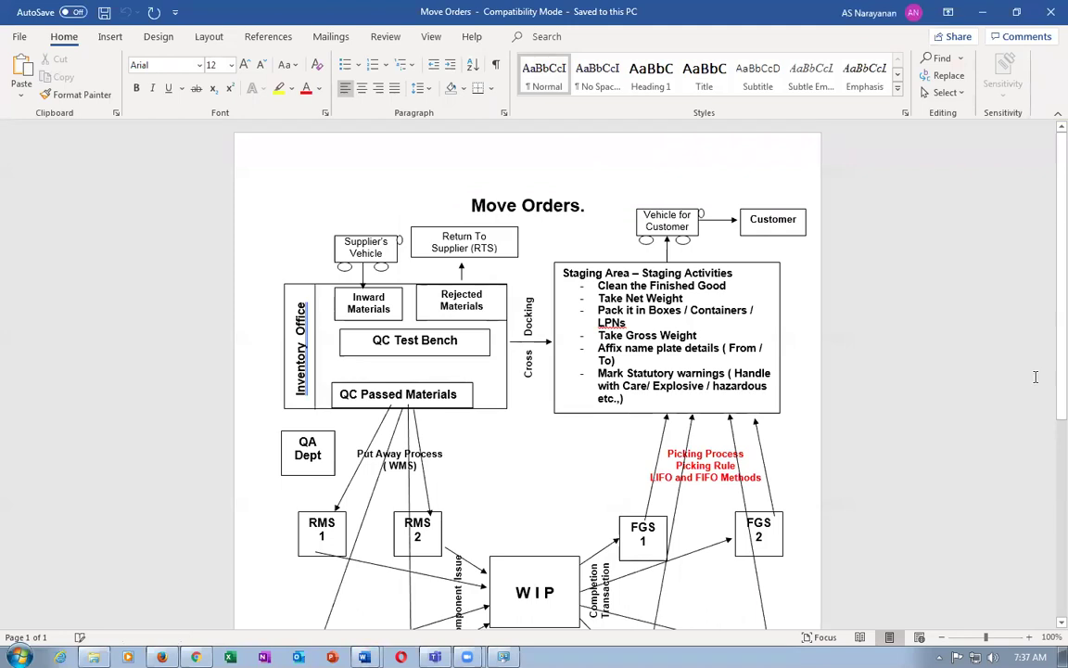
{"action": "scroll", "coordinate": [1014, 426], "scroll_direction": "up", "scroll_amount": 4, "text": "ctrl"}
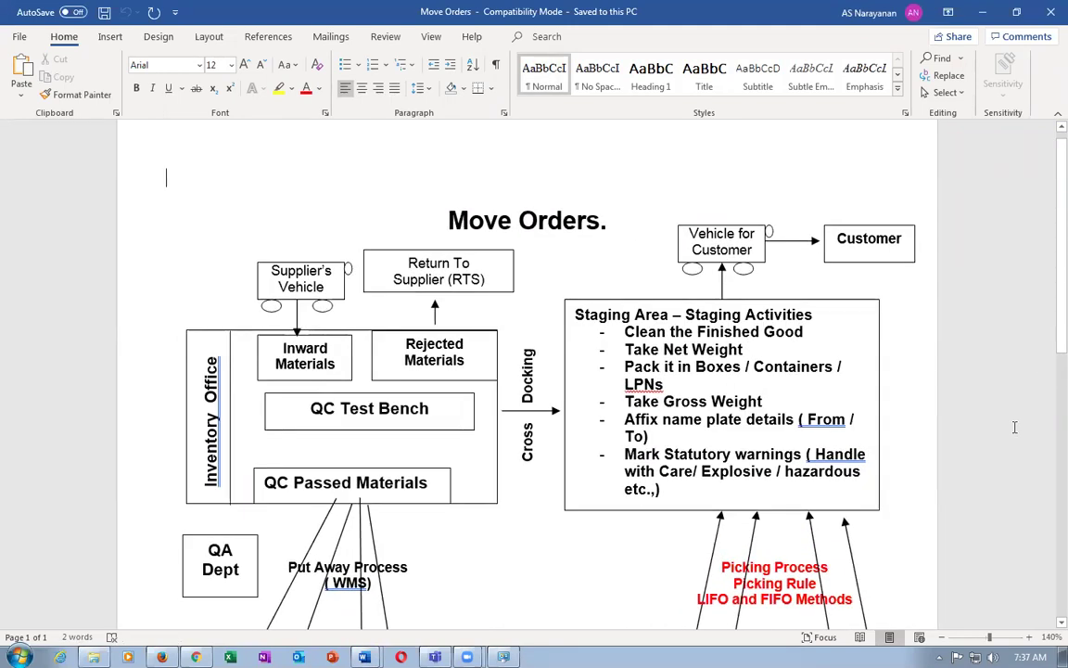
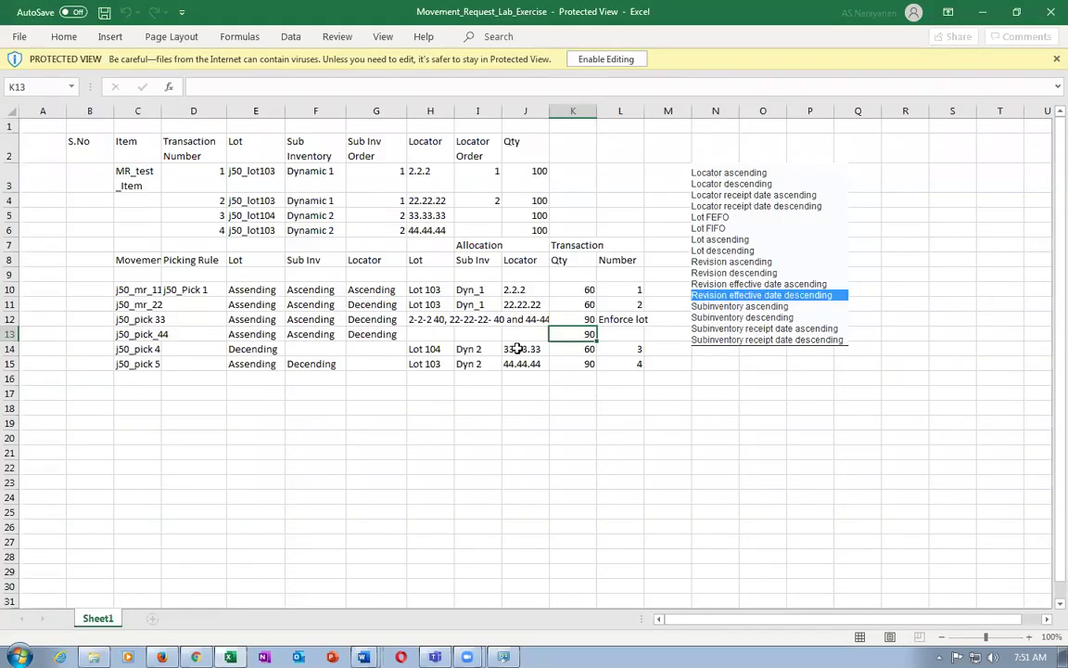
Enable editing on the Movement_Request_Lab_Exercise workbook in Excel.
{"action": "left_click", "coordinate": [477, 452]}
{"action": "left_click", "coordinate": [593, 60]}
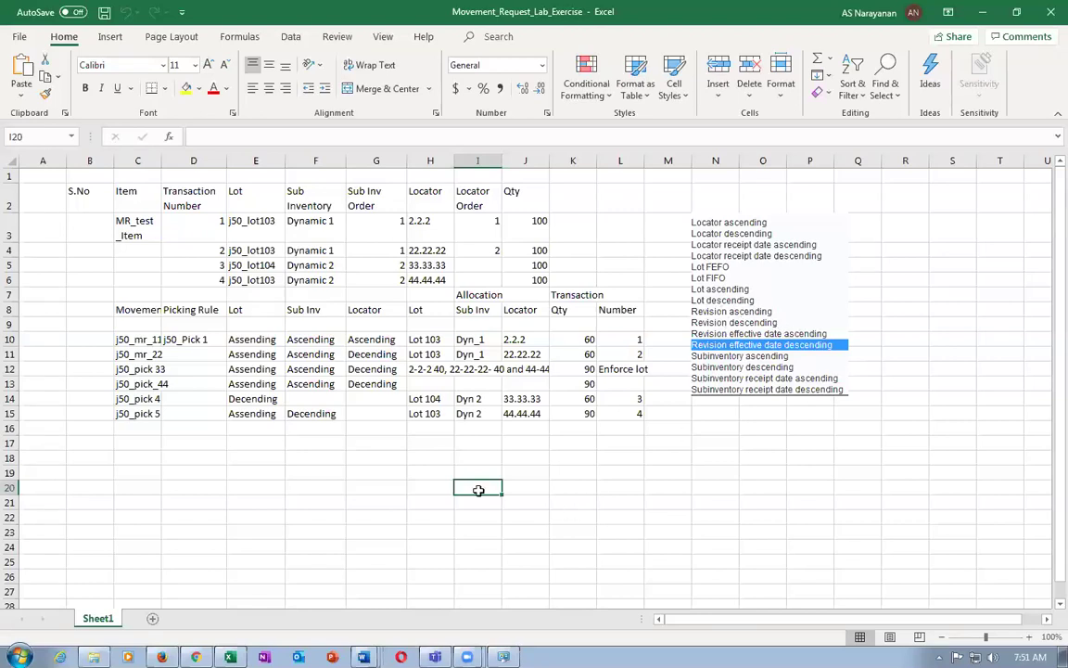
{"action": "left_click", "coordinate": [240, 309]}
{"action": "left_click", "coordinate": [295, 313]}
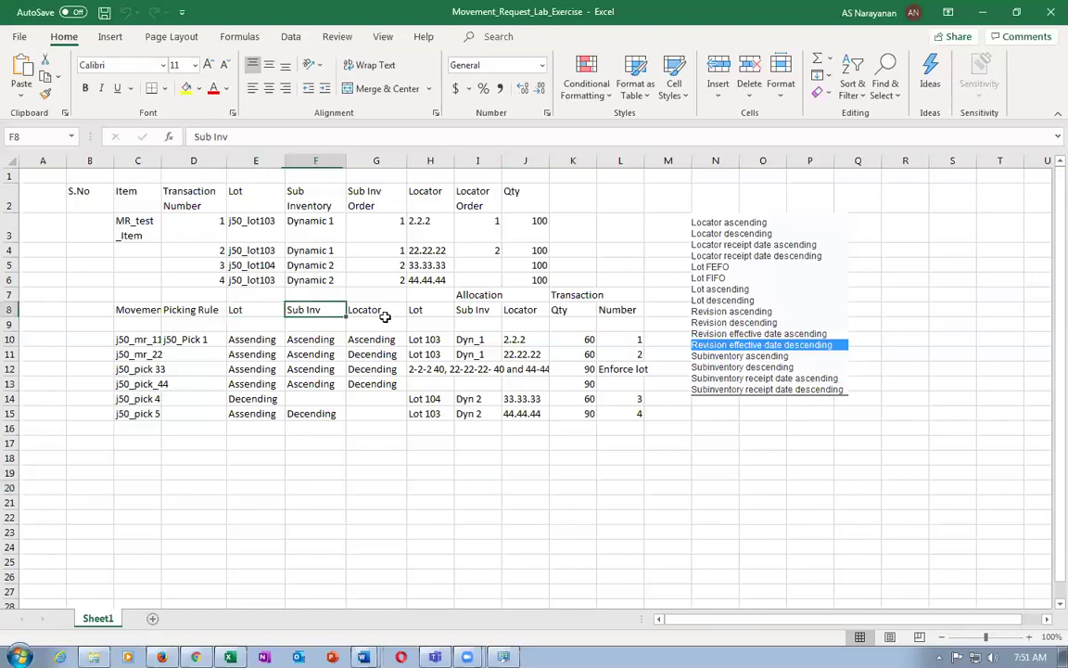
{"action": "left_click", "coordinate": [383, 312]}
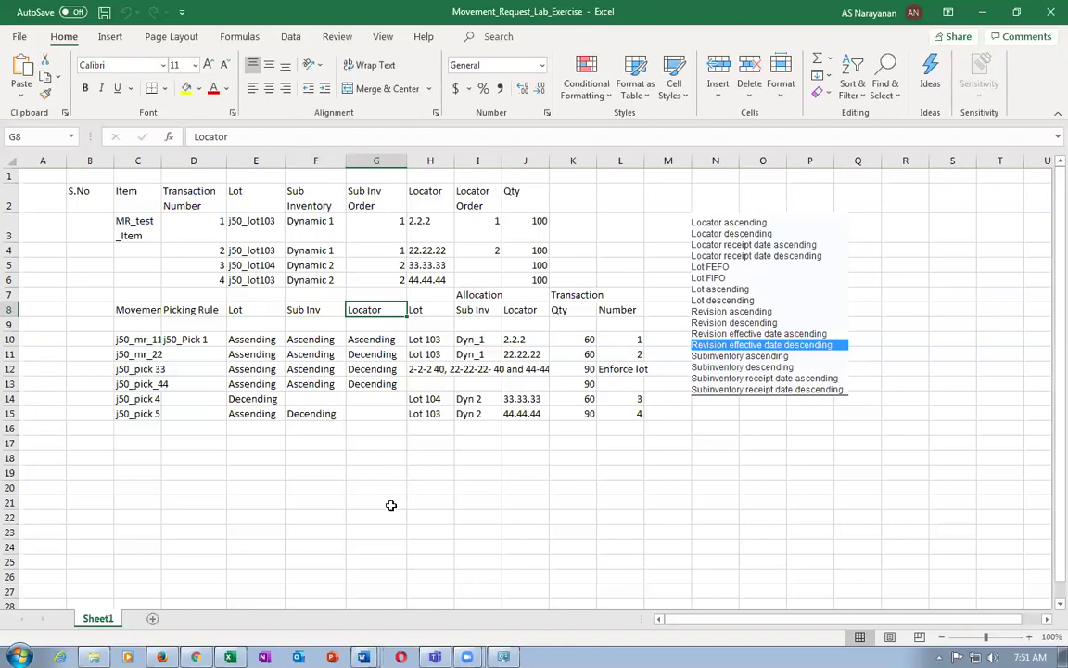
{"action": "left_click", "coordinate": [269, 310]}
{"action": "left_click", "coordinate": [320, 310]}
{"action": "left_click", "coordinate": [363, 312]}
{"action": "left_click", "coordinate": [252, 311]}
{"action": "left_click", "coordinate": [308, 311]}
{"action": "left_click", "coordinate": [357, 310]}
{"action": "left_click", "coordinate": [237, 308]}
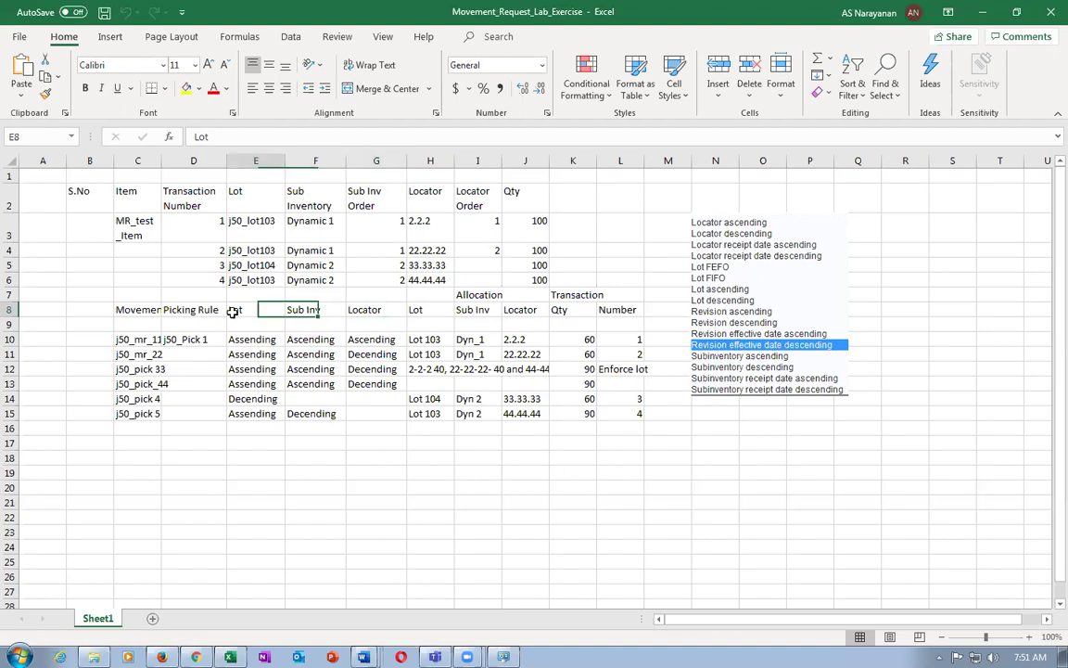
{"action": "left_click", "coordinate": [327, 315]}
{"action": "left_click", "coordinate": [389, 312]}
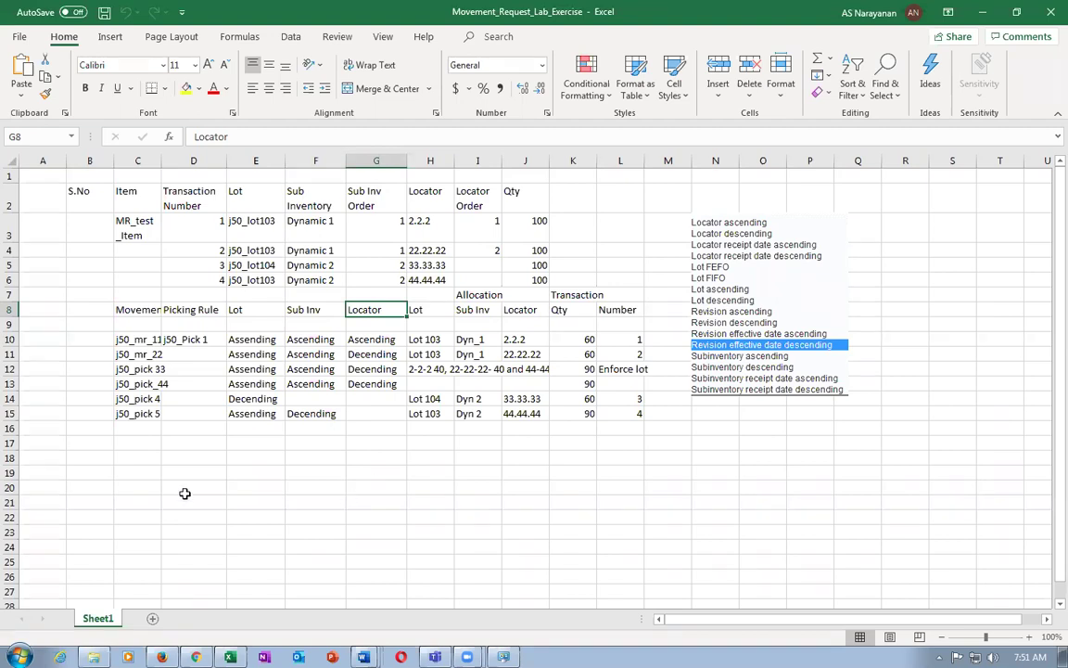
{"action": "left_click", "coordinate": [246, 471]}
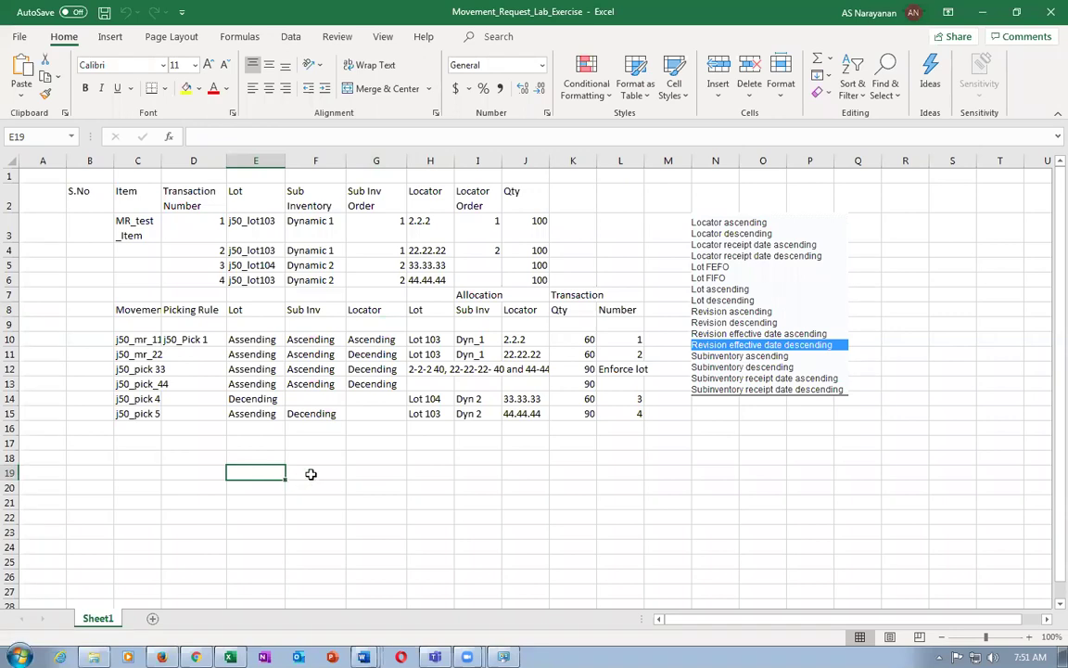
{"action": "left_click", "coordinate": [310, 472]}
{"action": "left_click", "coordinate": [367, 473]}
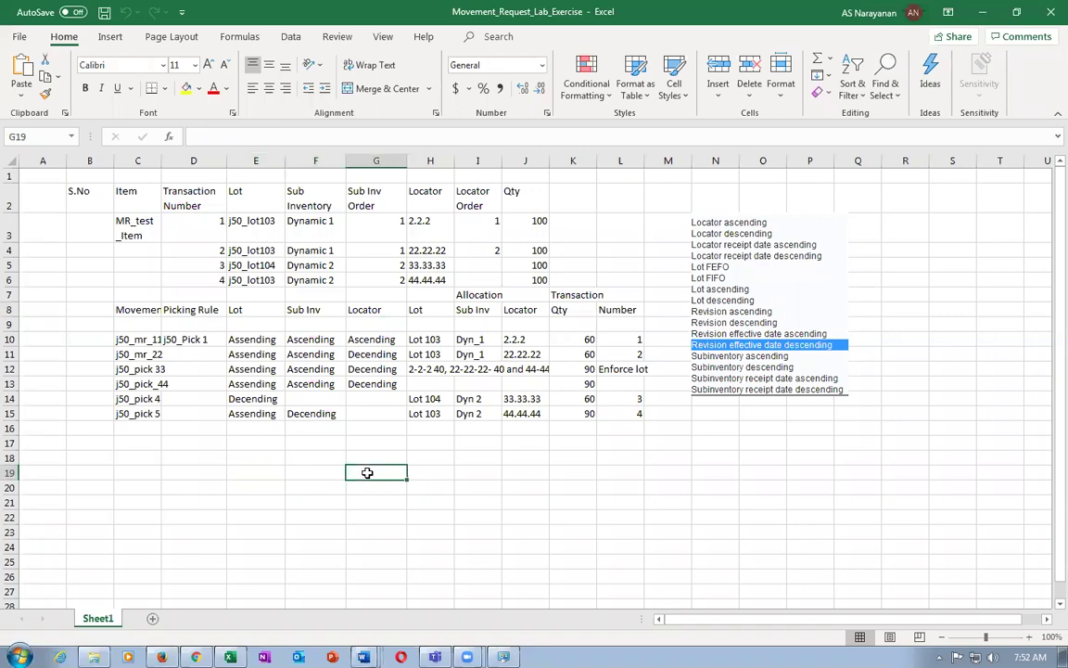
{"action": "left_click", "coordinate": [427, 473]}
{"action": "left_click", "coordinate": [463, 475]}
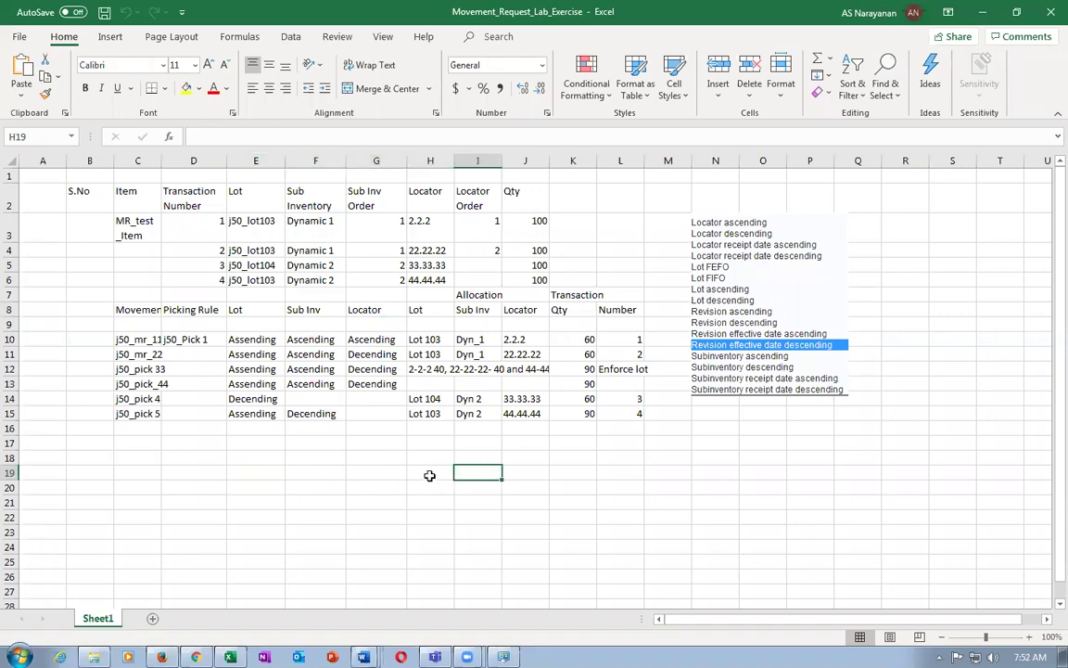
{"action": "key", "text": "Left"}
{"action": "key", "text": "Left"}
{"action": "key", "text": "Left"}
{"action": "key", "text": "Left"}
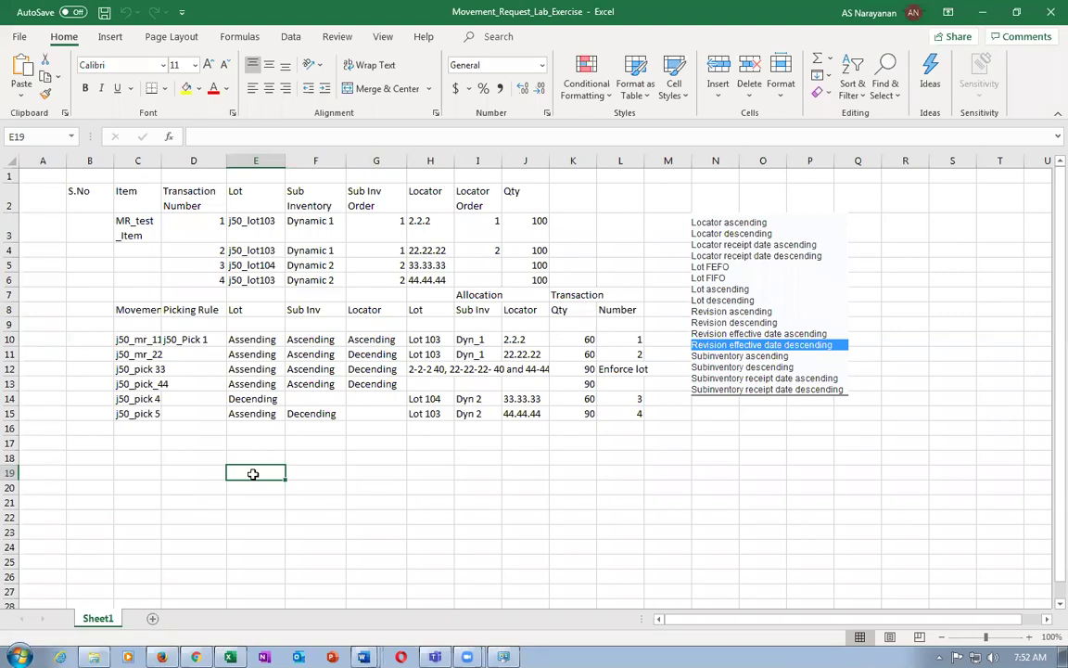
{"action": "left_click", "coordinate": [421, 307]}
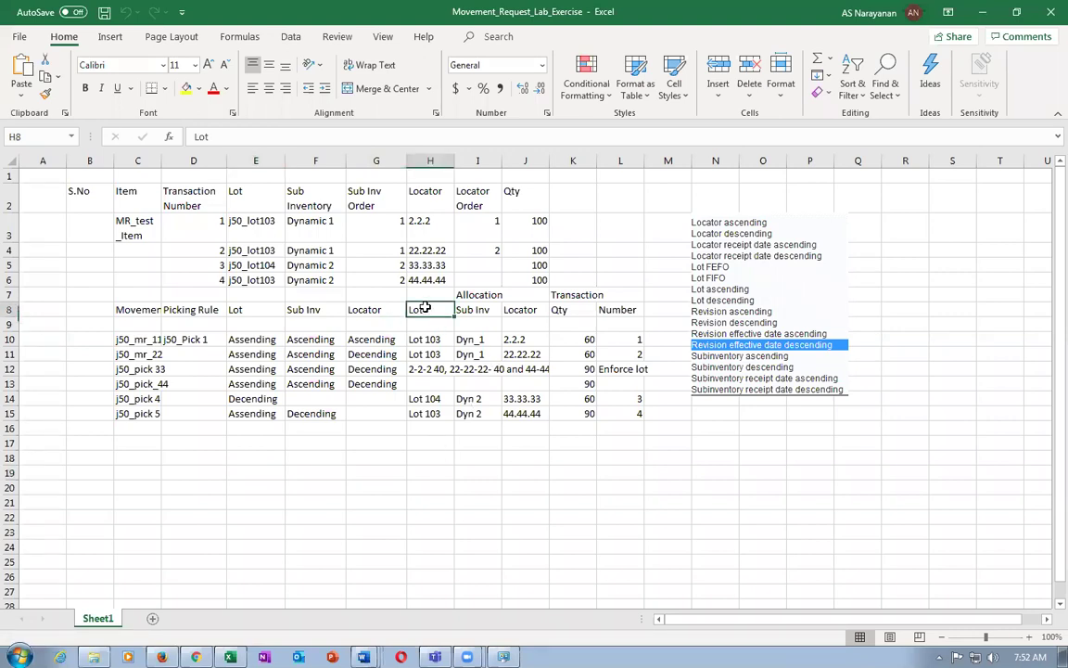
{"action": "left_click", "coordinate": [262, 308]}
{"action": "left_click", "coordinate": [308, 308]}
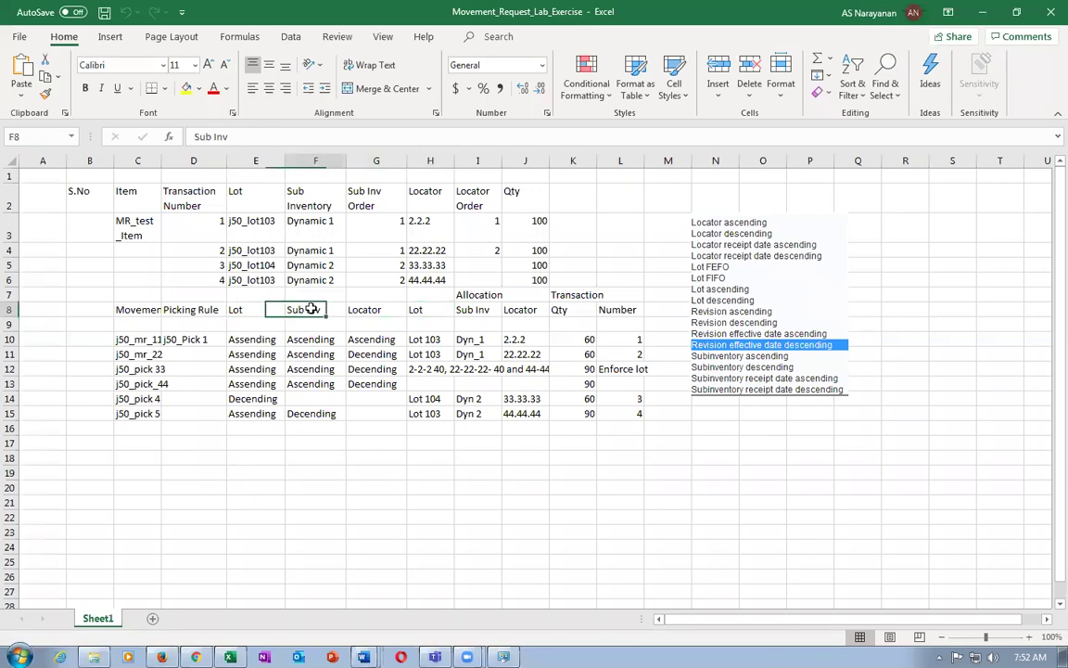
{"action": "left_click", "coordinate": [374, 314]}
{"action": "left_click", "coordinate": [265, 309]}
{"action": "left_click", "coordinate": [310, 308]}
{"action": "left_click", "coordinate": [375, 309]}
{"action": "left_click", "coordinate": [256, 307]}
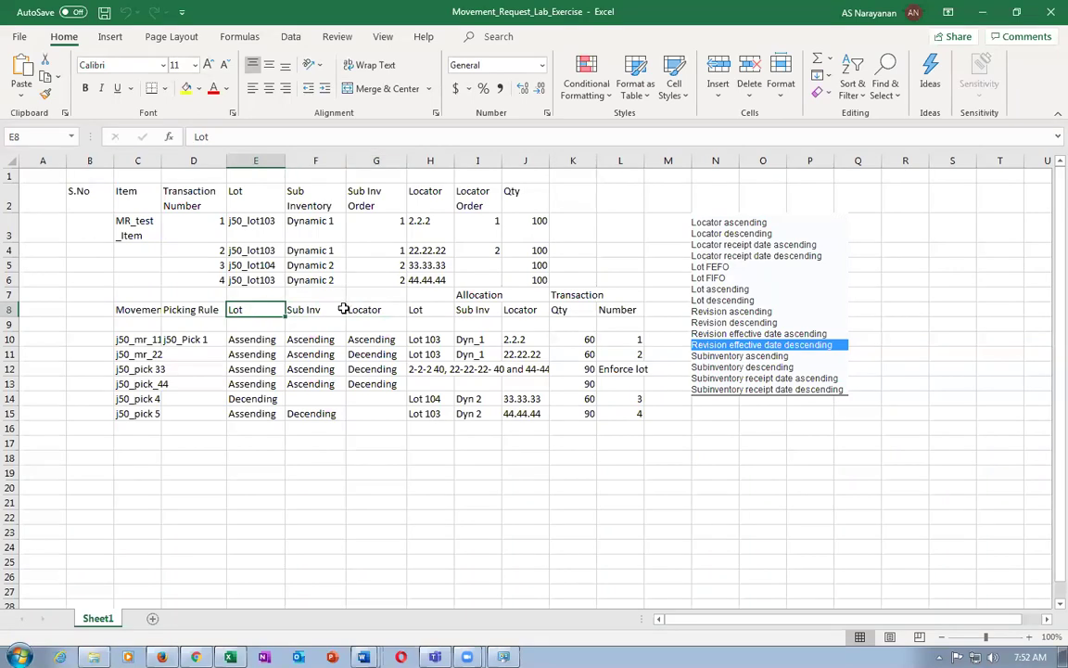
{"action": "left_click", "coordinate": [315, 309]}
{"action": "left_click", "coordinate": [387, 314]}
{"action": "left_click", "coordinate": [131, 229]}
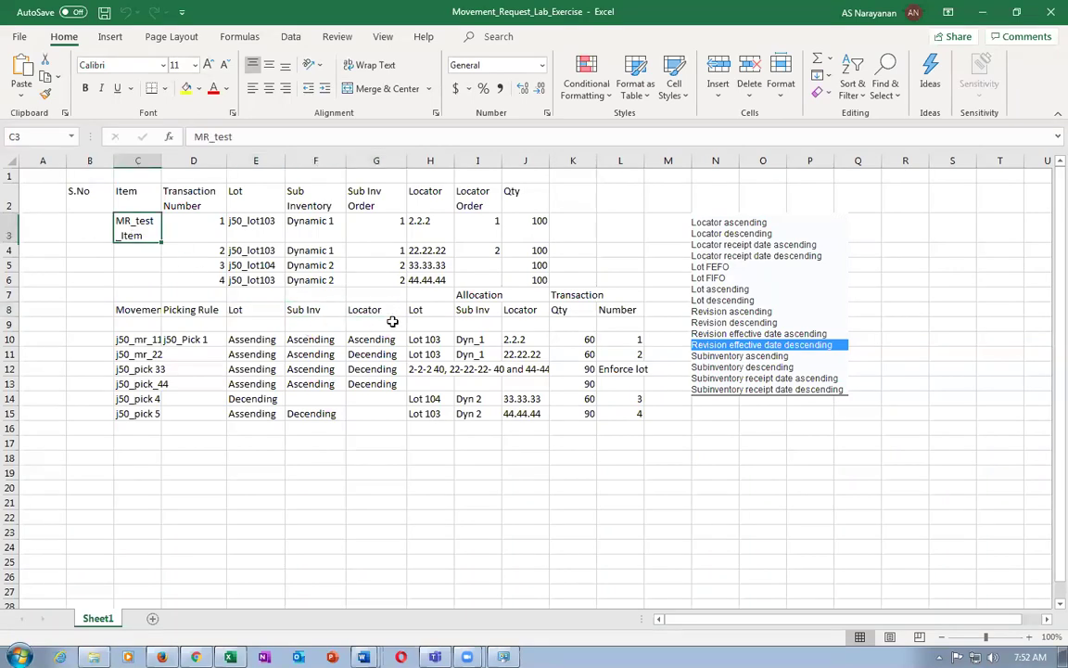
{"action": "left_click", "coordinate": [236, 309]}
{"action": "left_click", "coordinate": [141, 234]}
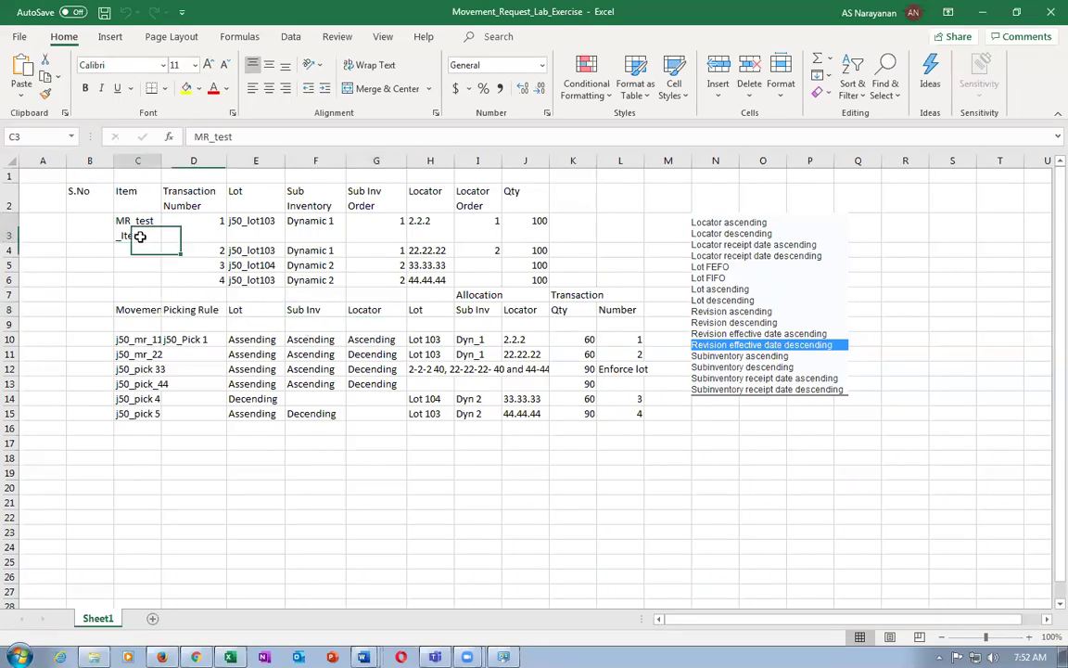
In Chrome, open the saved Oracle Cloud login page from Other bookmarks.
{"action": "left_click", "coordinate": [196, 656]}
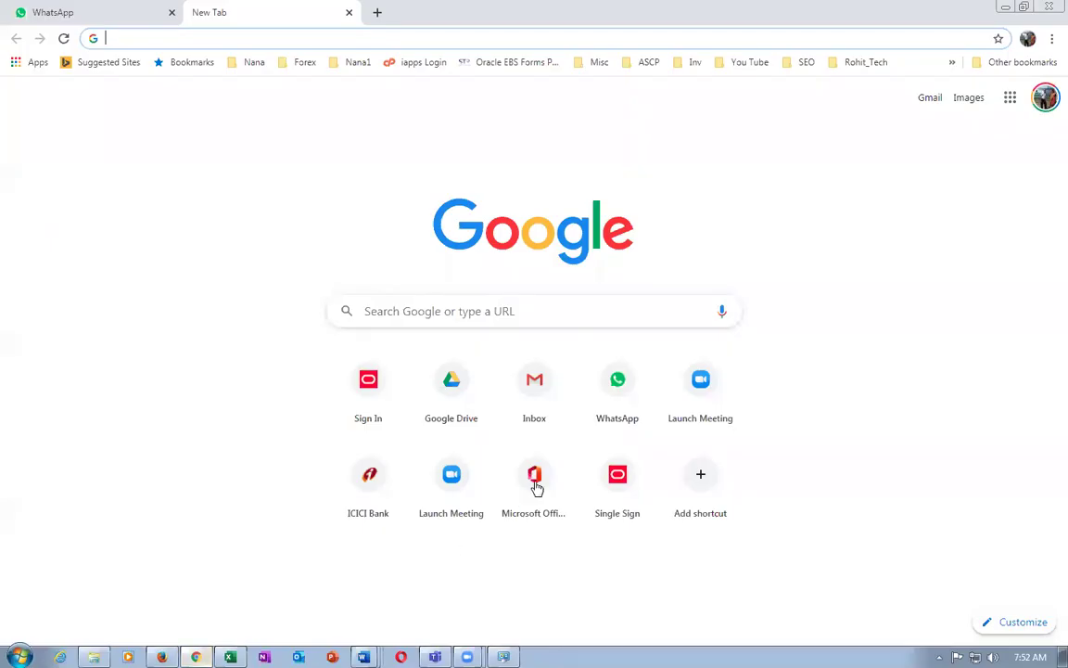
{"action": "left_click", "coordinate": [1028, 63]}
{"action": "mouse_move", "coordinate": [951, 62]}
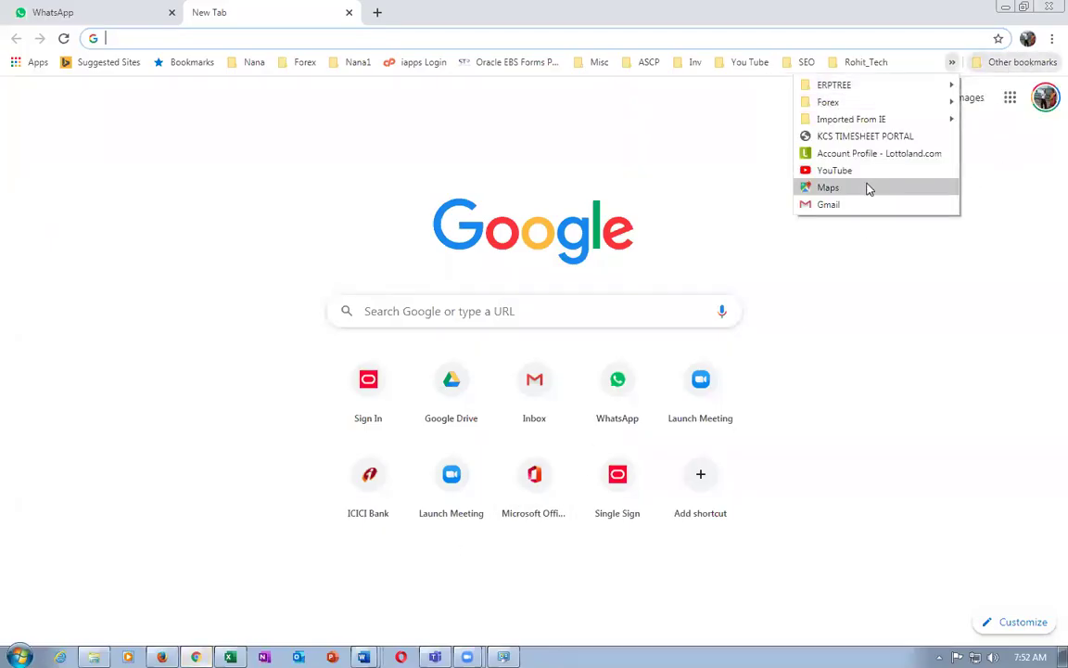
{"action": "mouse_move", "coordinate": [1025, 72]}
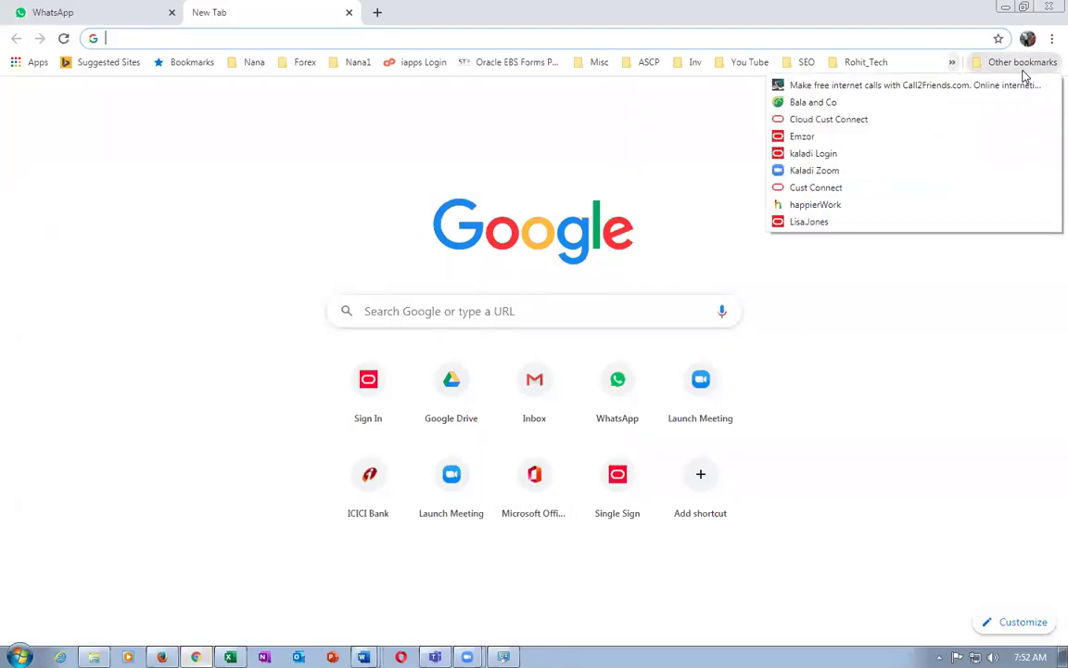
{"action": "left_click", "coordinate": [836, 154]}
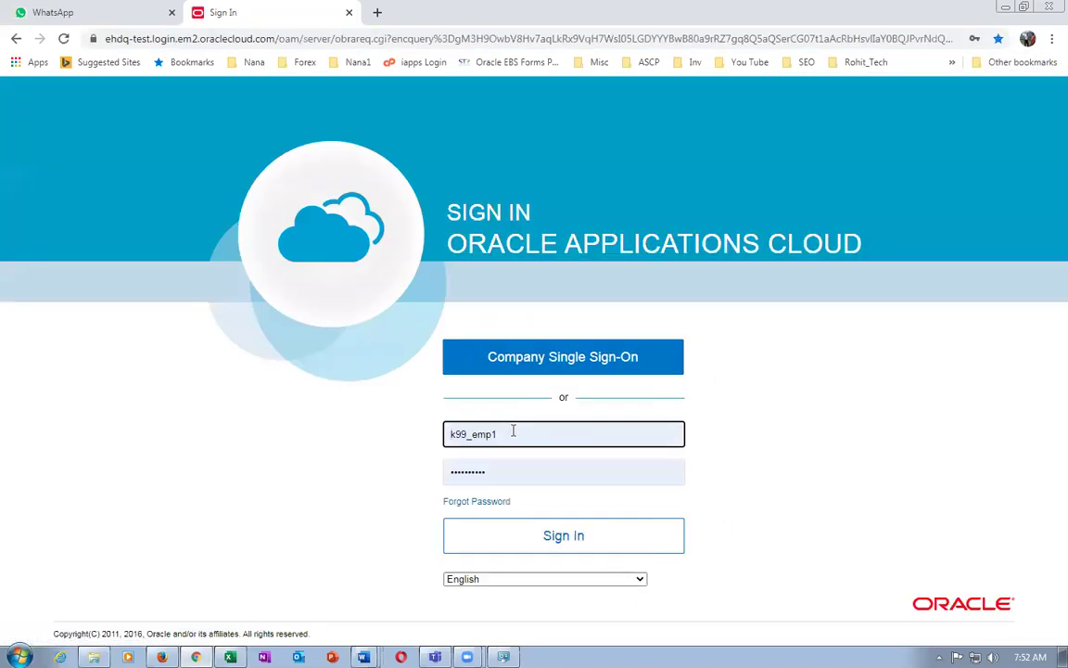
Sign in with the saved employee user, then return to the Firefox window.
{"action": "left_click", "coordinate": [513, 432]}
{"action": "type", "text": "a01_emp1"}
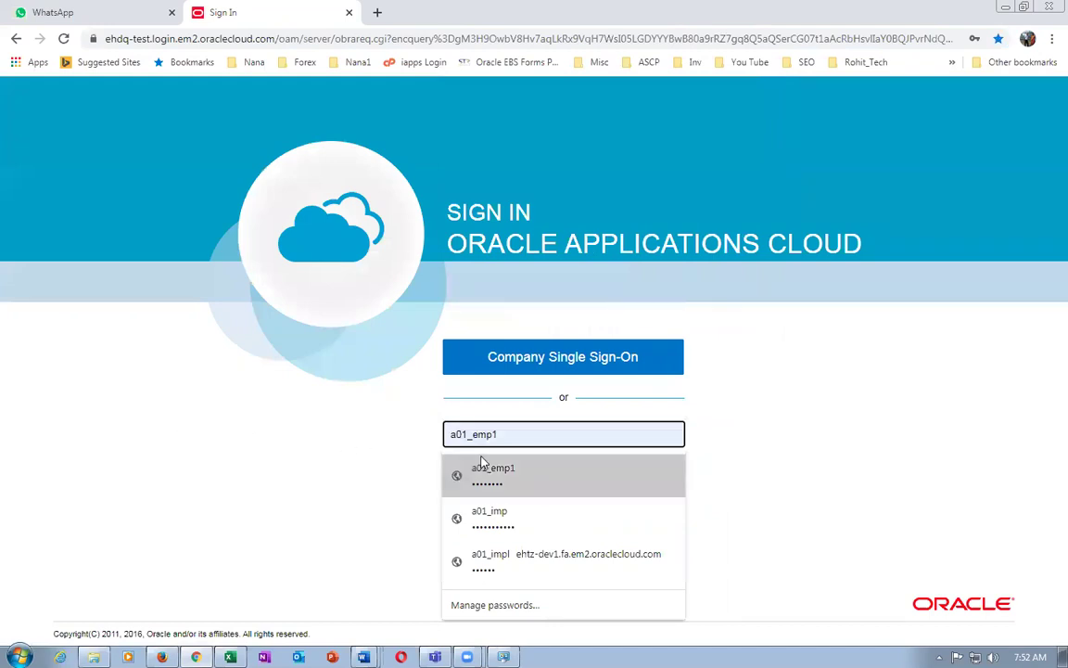
{"action": "left_click", "coordinate": [491, 469]}
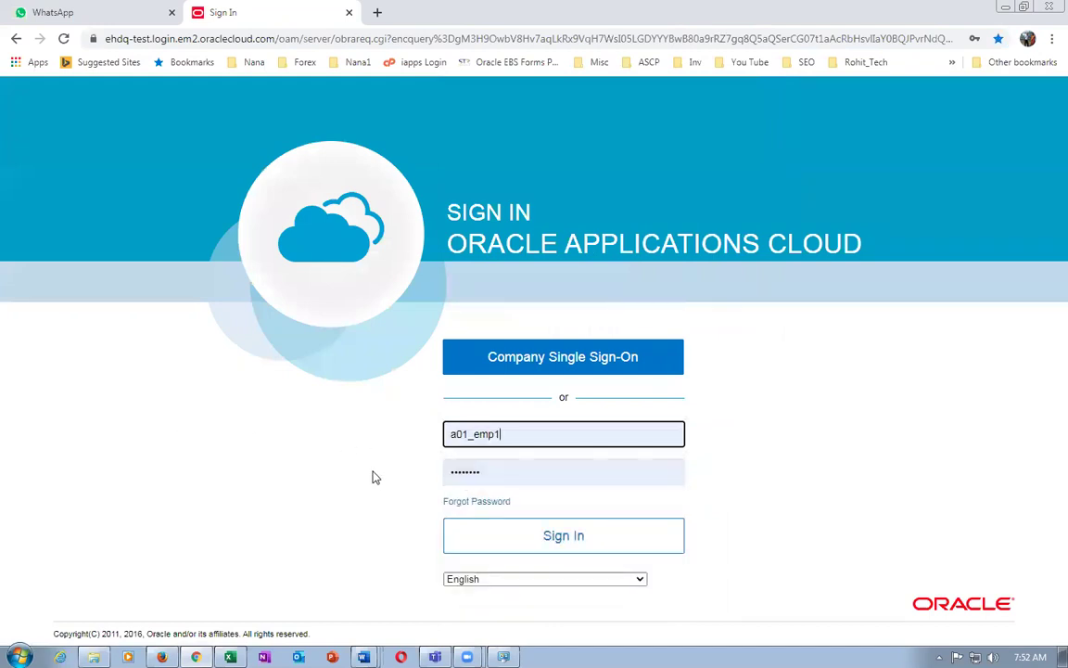
{"action": "left_click", "coordinate": [530, 530]}
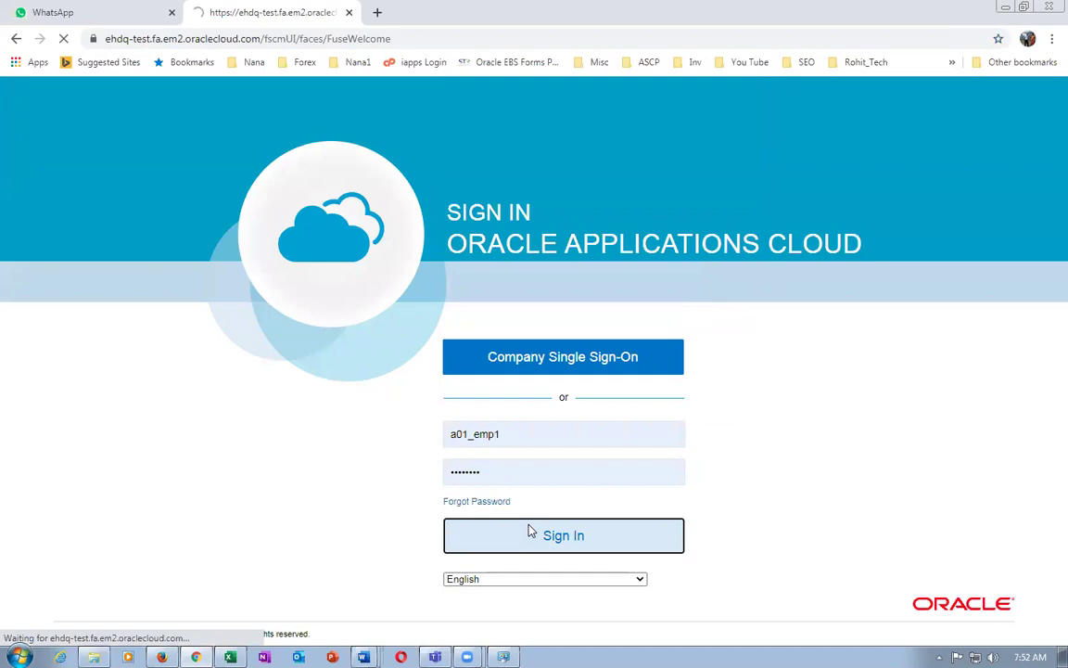
{"action": "left_click", "coordinate": [161, 657]}
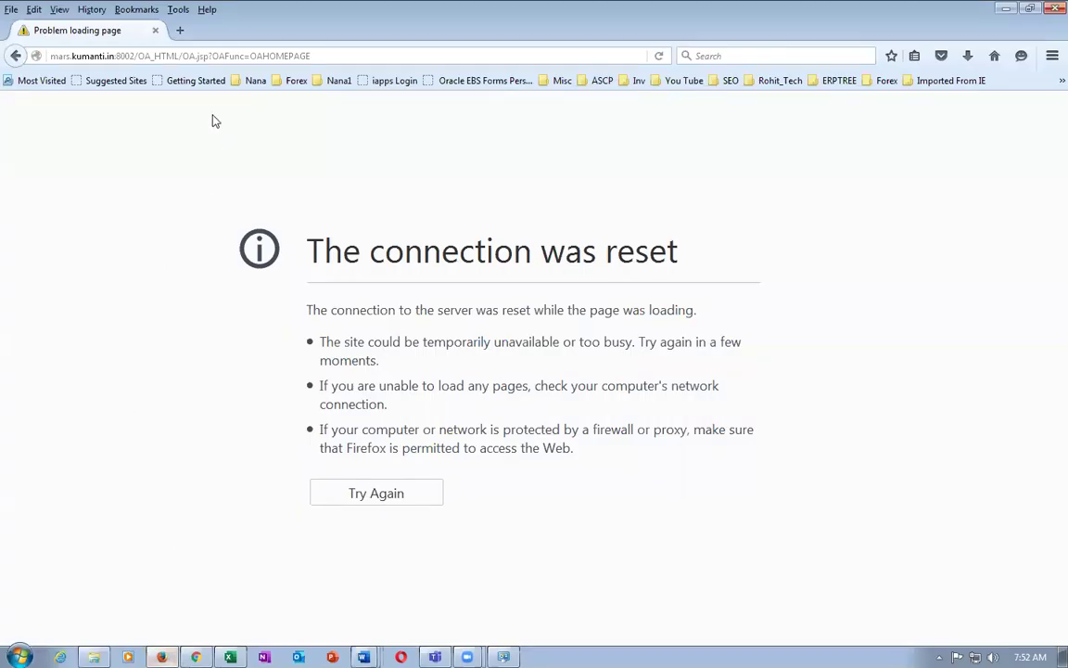
Reload the EBS home page and launch Advanced Planning Administrator > Collections > Oracle Systems > Standard Collection.
{"action": "left_click", "coordinate": [230, 56]}
{"action": "key", "text": "Return"}
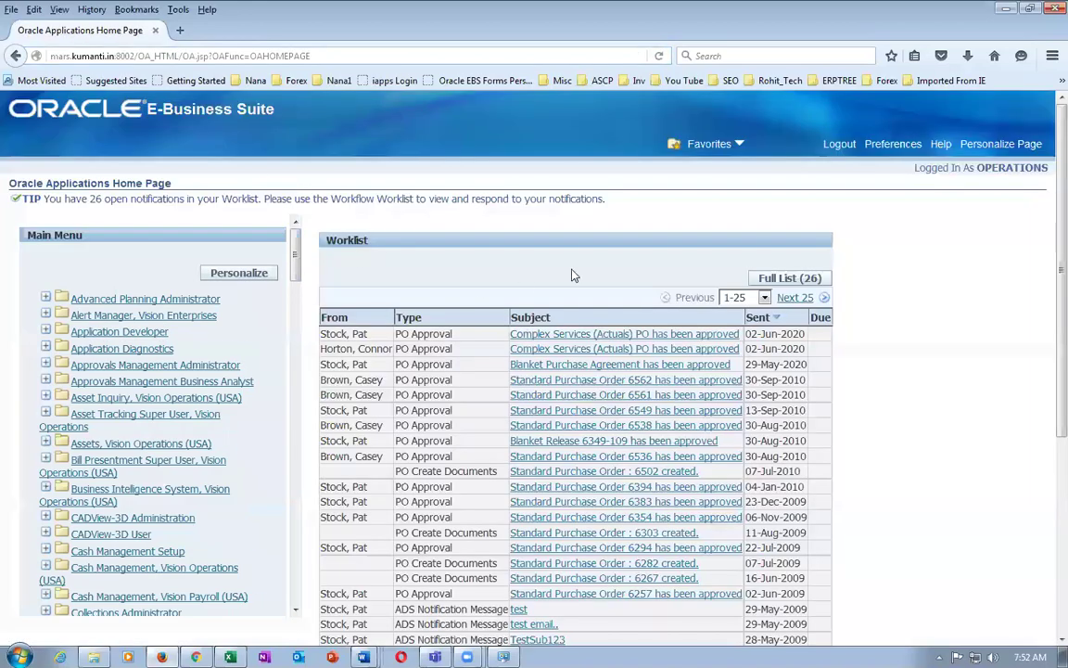
{"action": "left_click", "coordinate": [48, 298]}
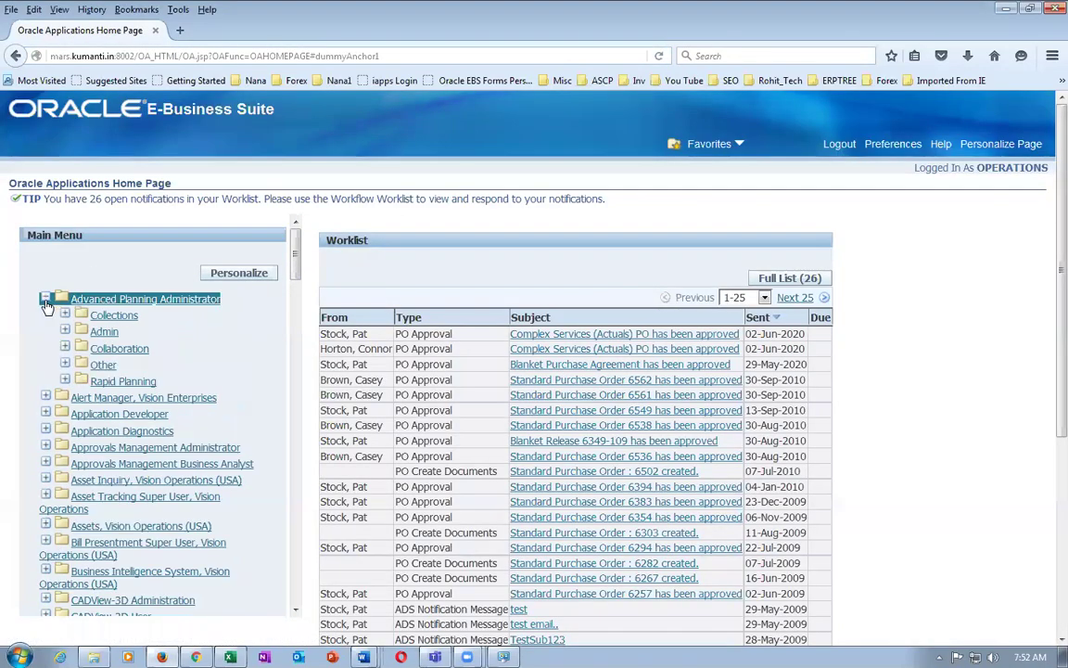
{"action": "left_click", "coordinate": [65, 315]}
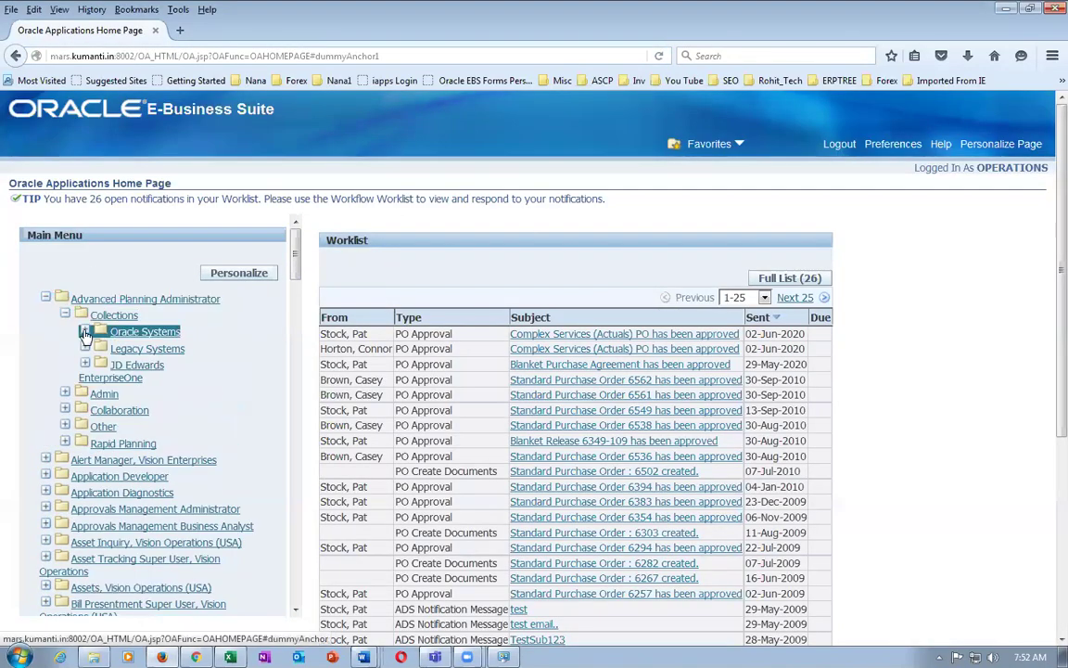
{"action": "left_click", "coordinate": [85, 331]}
{"action": "left_click", "coordinate": [149, 351]}
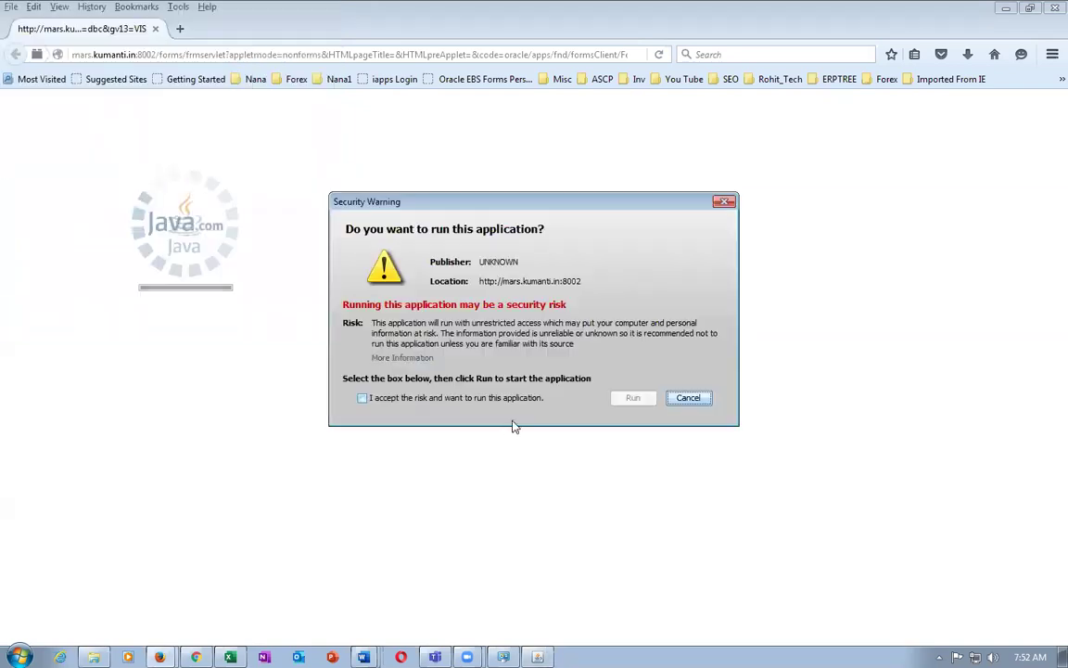
Tick 'I accept the risk and want to run this application' and run the Java forms app.
{"action": "left_click", "coordinate": [408, 397]}
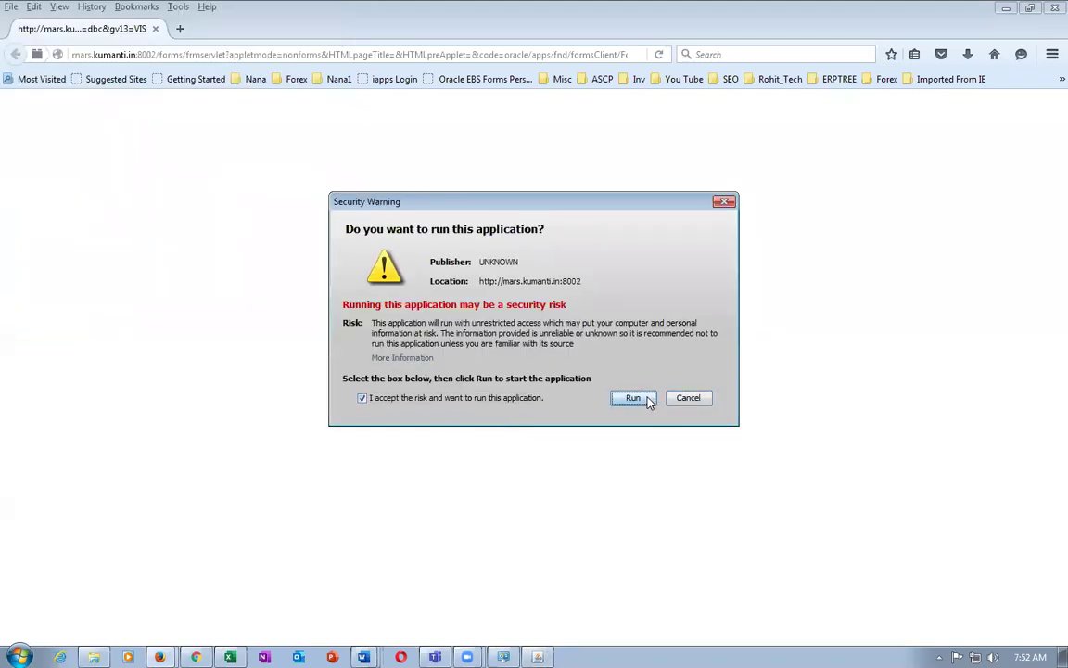
{"action": "left_click", "coordinate": [635, 398]}
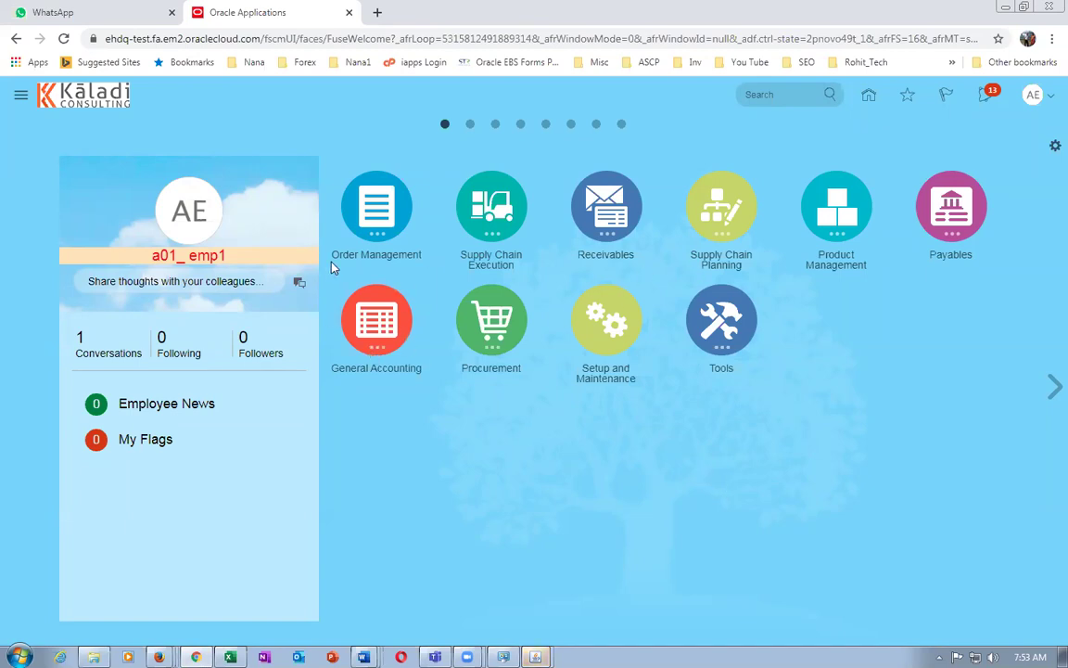
Open Product Management > Product Information Management, then bring back the EBS R12 Firefox window.
{"action": "left_click", "coordinate": [843, 232]}
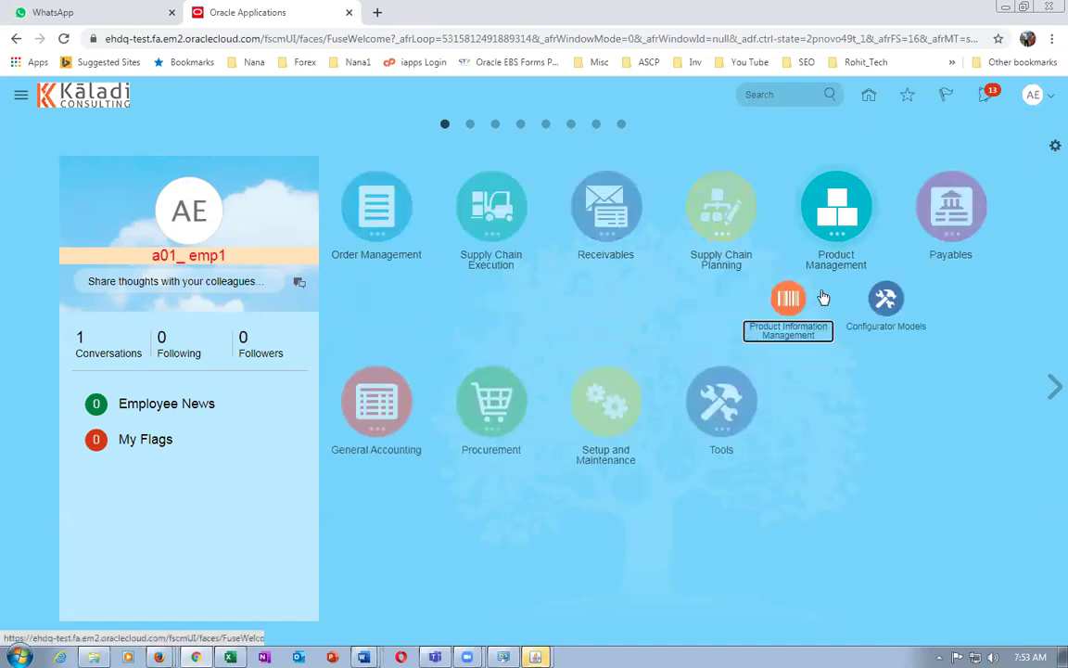
{"action": "left_click", "coordinate": [790, 299]}
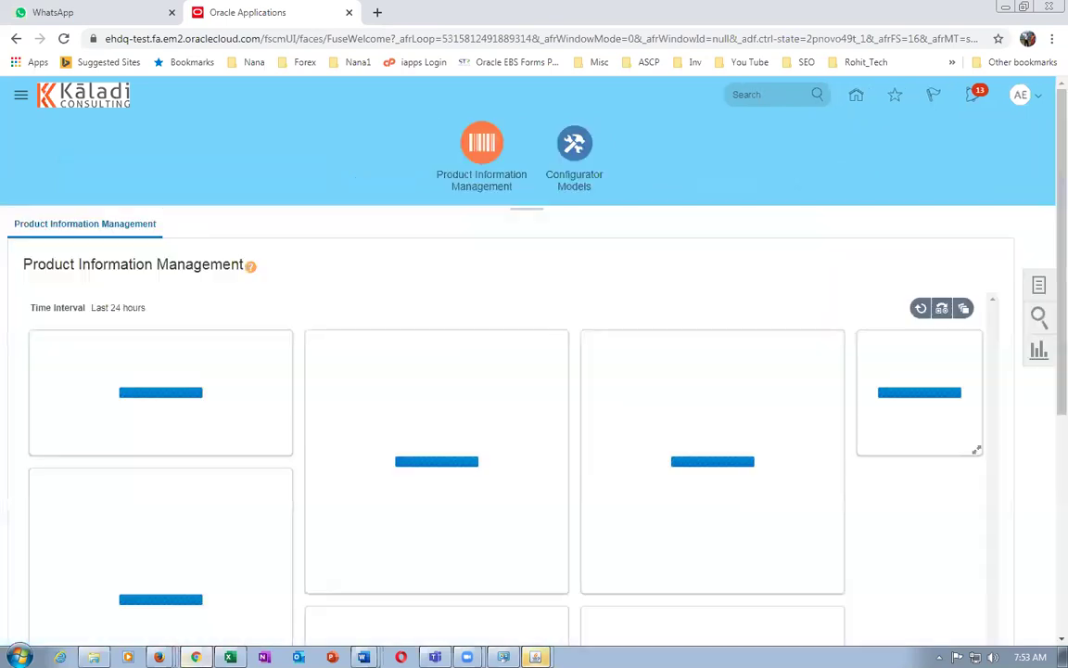
{"action": "mouse_move", "coordinate": [158, 656]}
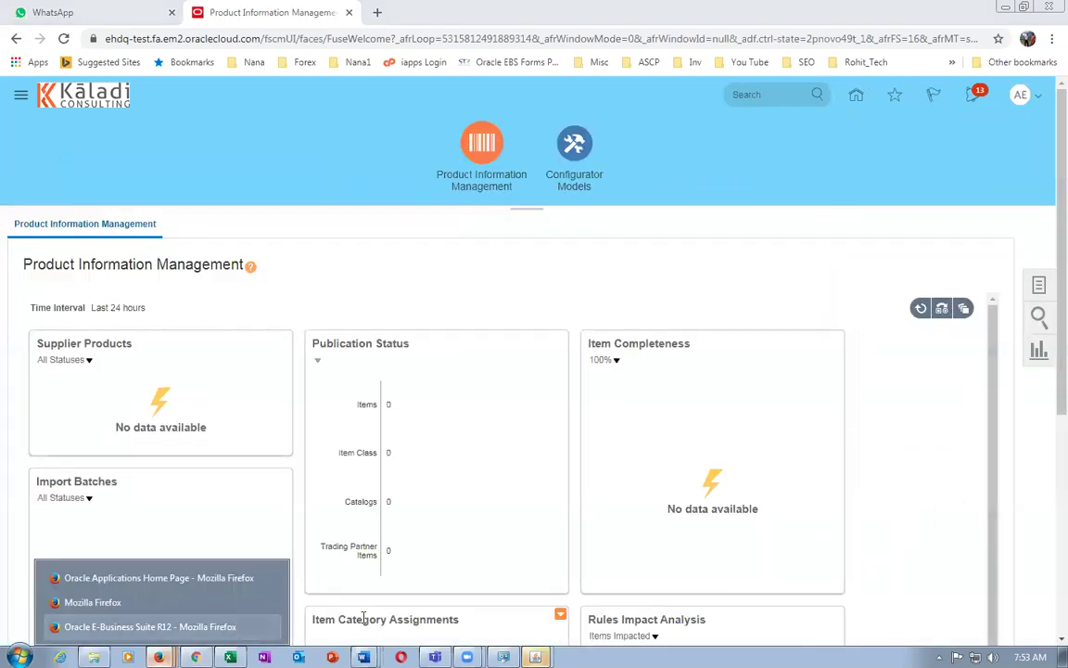
{"action": "left_click", "coordinate": [181, 627]}
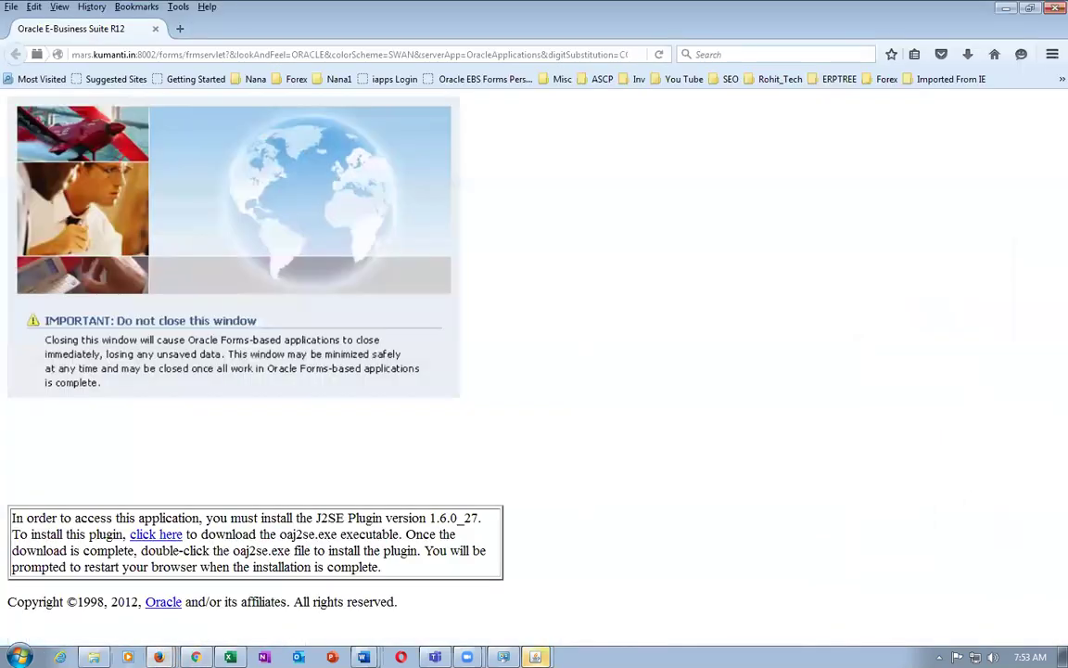
Bring the E-Business Suite forms-launch Firefox window to the front.
{"action": "left_click", "coordinate": [159, 657]}
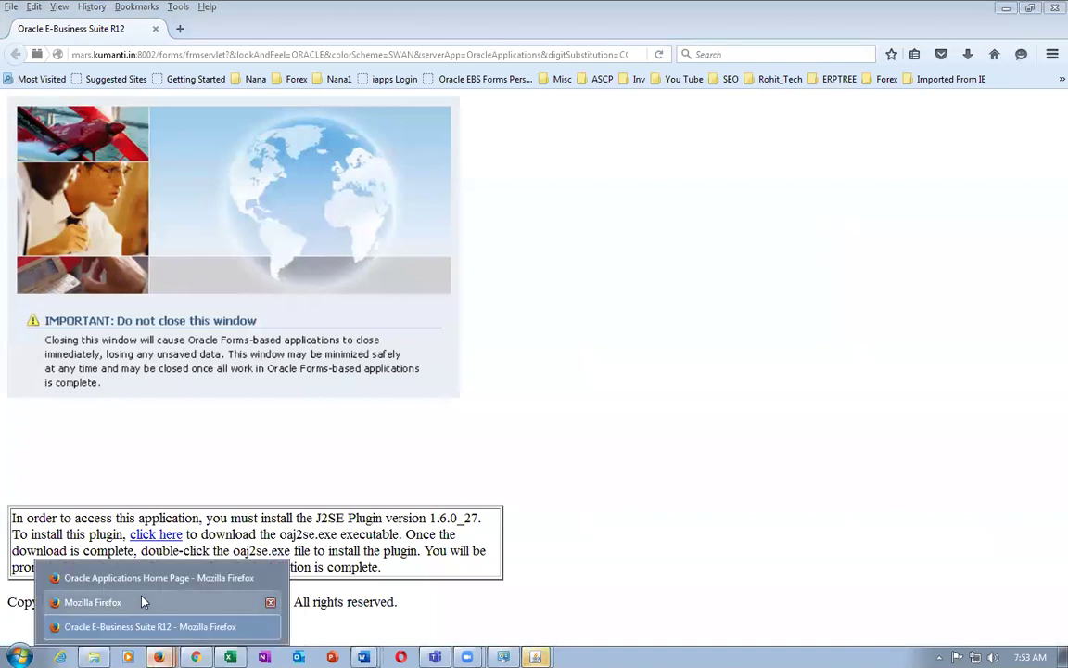
{"action": "left_click", "coordinate": [148, 578]}
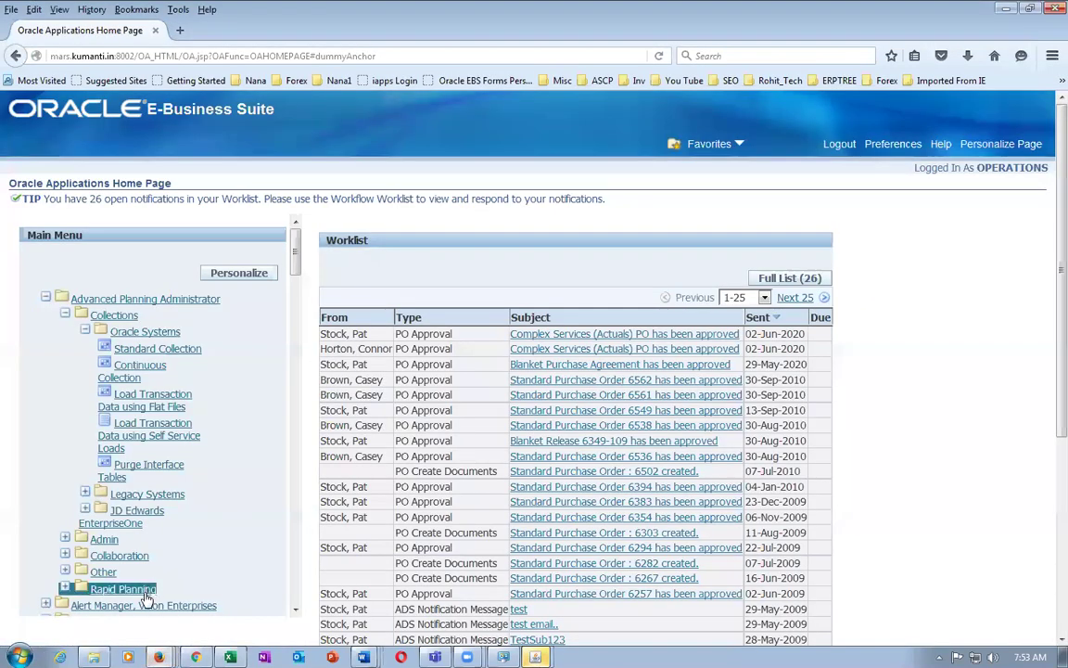
{"action": "left_click", "coordinate": [159, 656]}
{"action": "left_click", "coordinate": [158, 603]}
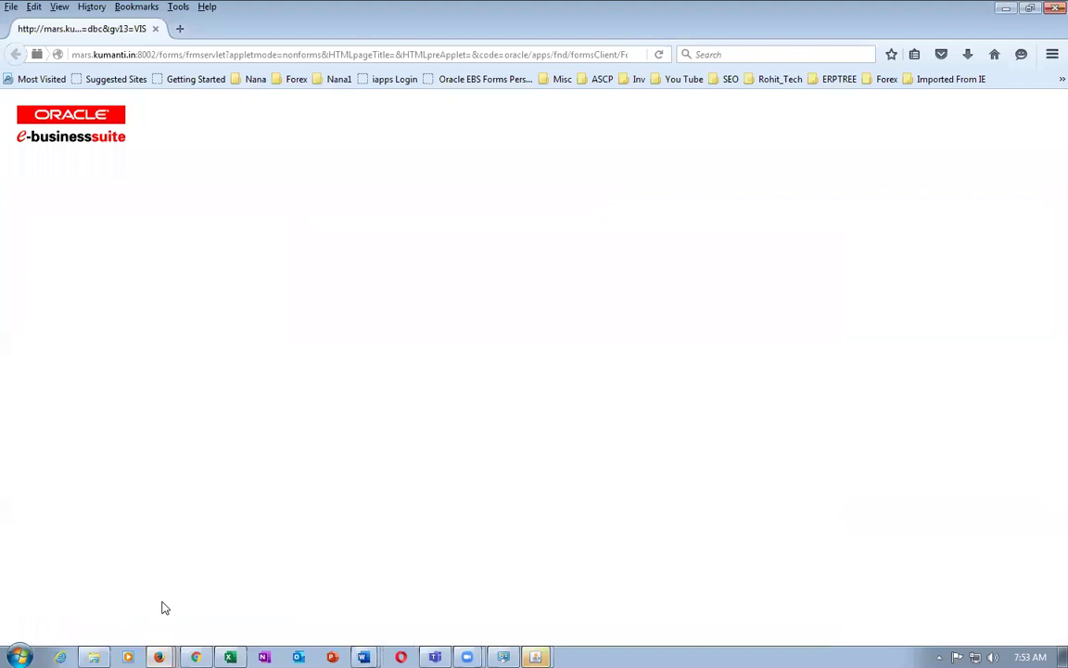
In the Oracle Applications forms window, dismiss the worklist note and cancel the Planning Data Collection request.
{"action": "left_click", "coordinate": [535, 657]}
{"action": "left_click", "coordinate": [524, 626]}
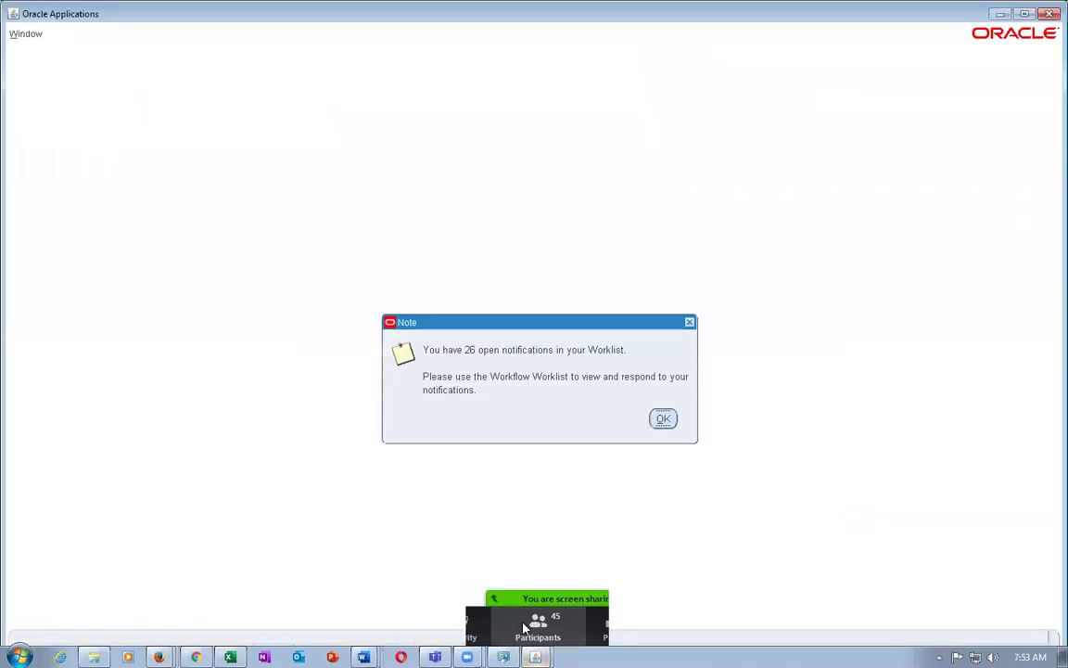
{"action": "left_click", "coordinate": [656, 419]}
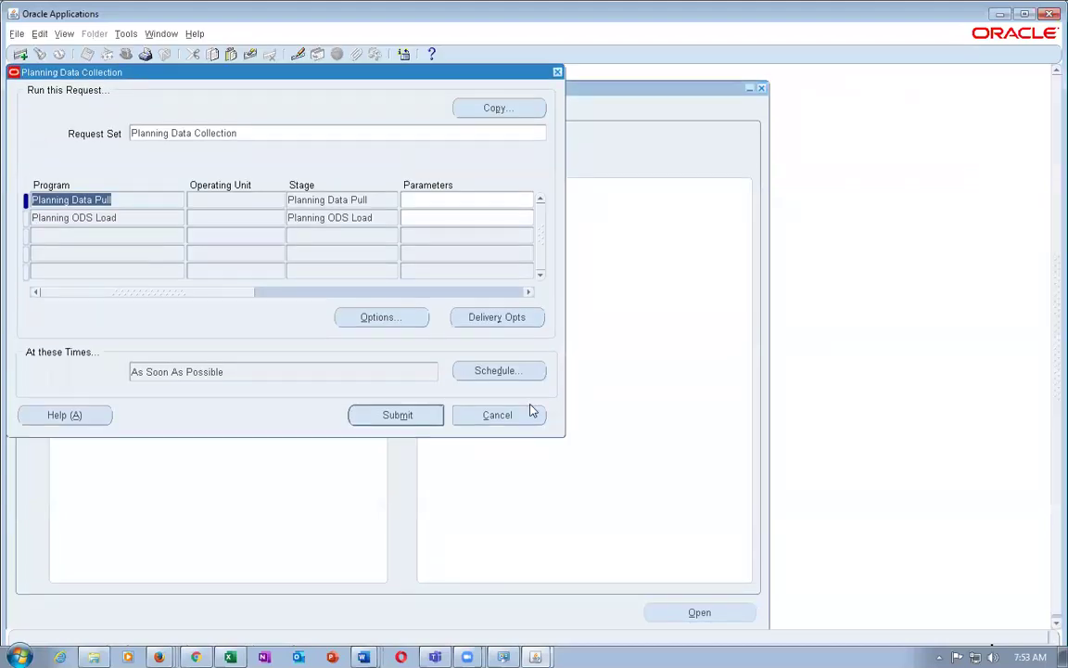
{"action": "left_click", "coordinate": [525, 412]}
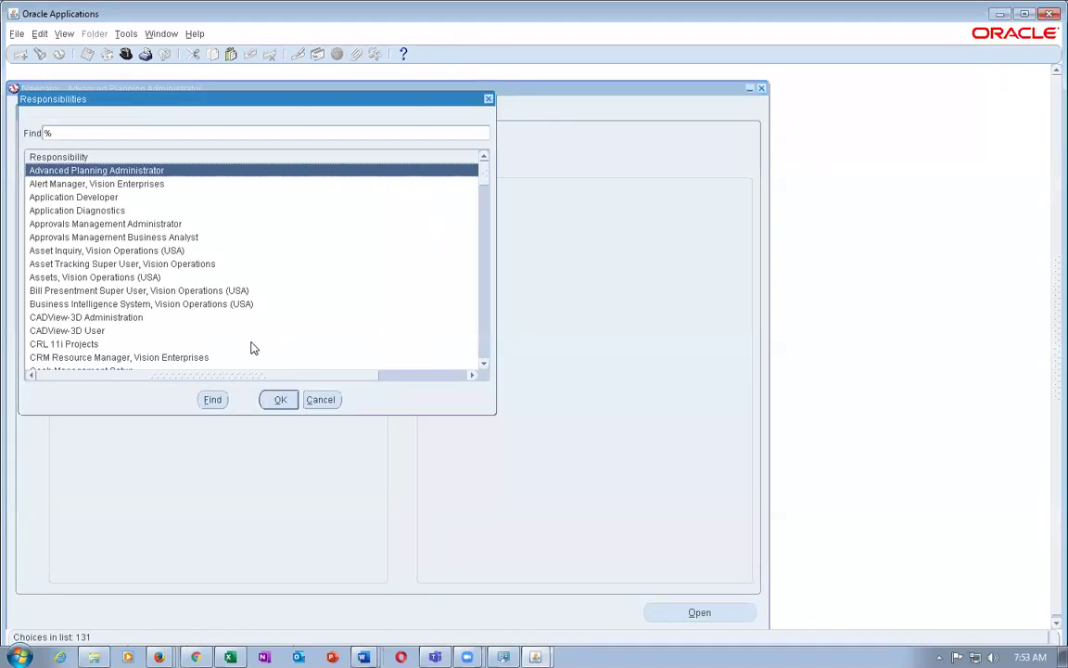
Pick Inventory, Vision Operations (USA) from the i-filtered list and open Setup > Planners for M1.
{"action": "type", "text": "i"}
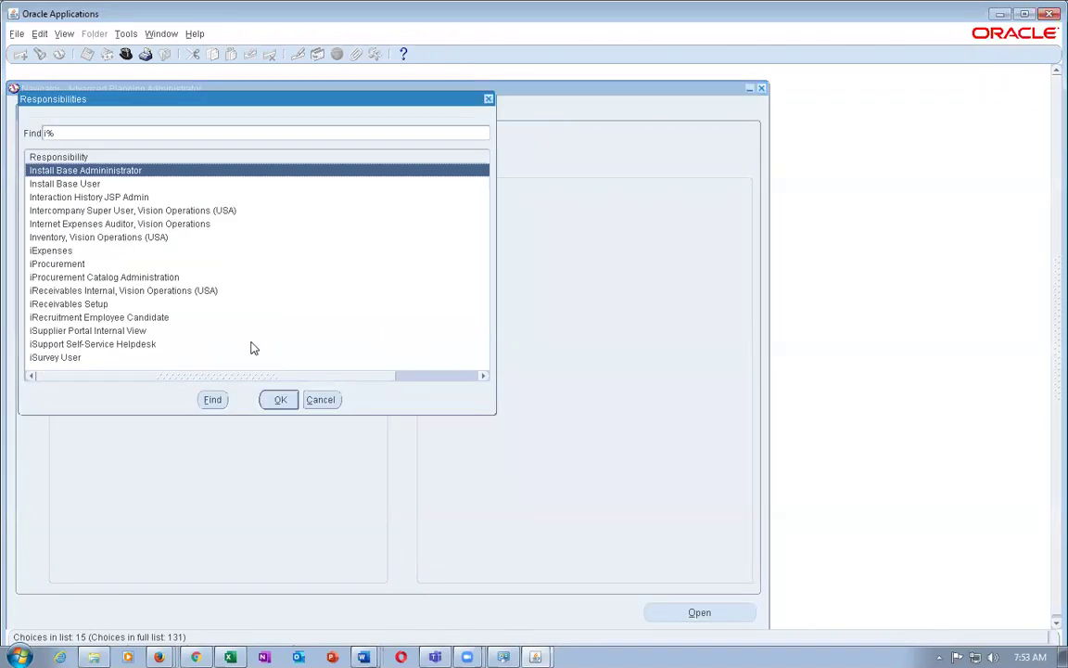
{"action": "key", "text": "Return"}
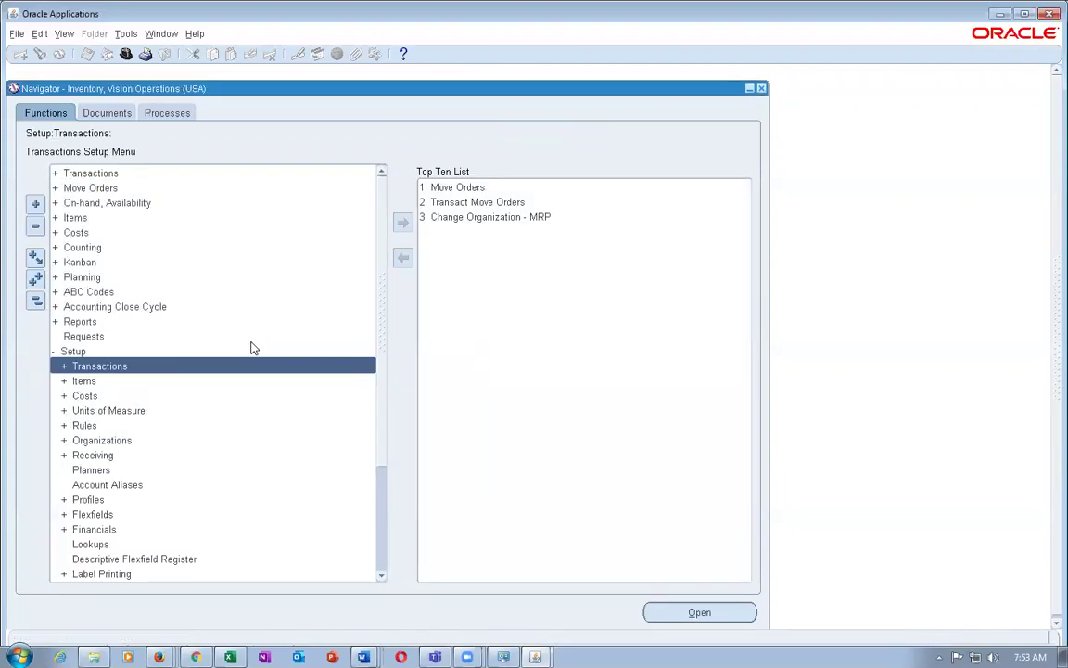
{"action": "key", "text": "Down"}
{"action": "key", "text": "Down"}
{"action": "key", "text": "Down"}
{"action": "key", "text": "Down"}
{"action": "key", "text": "Down"}
{"action": "key", "text": "Down"}
{"action": "key", "text": "Down"}
{"action": "key", "text": "Return"}
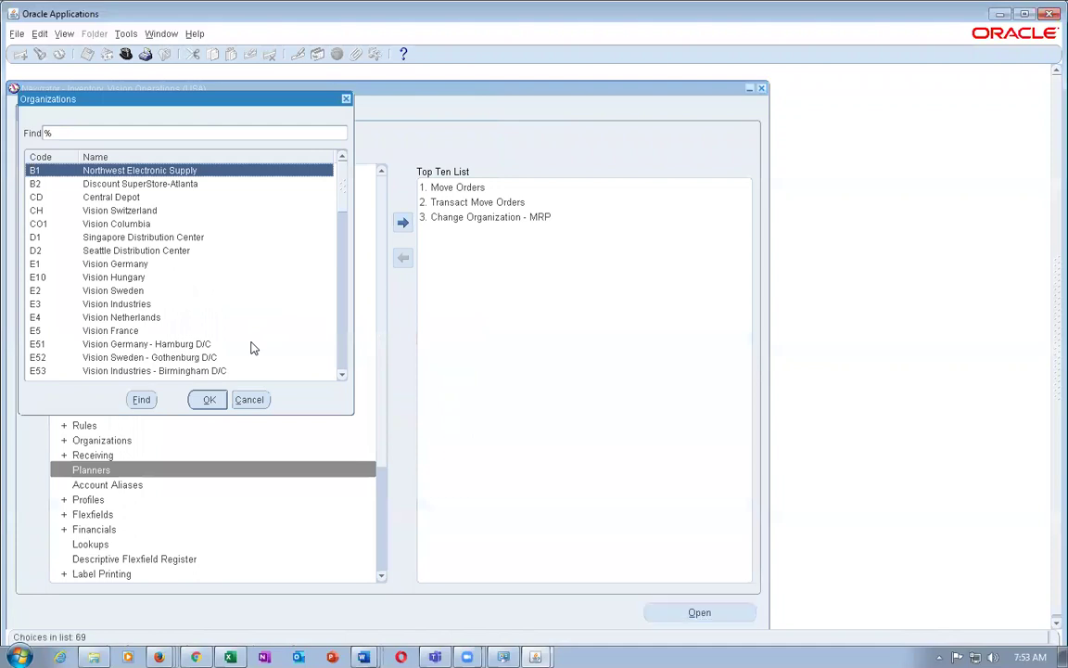
{"action": "type", "text": "M"}
{"action": "key", "text": "Return"}
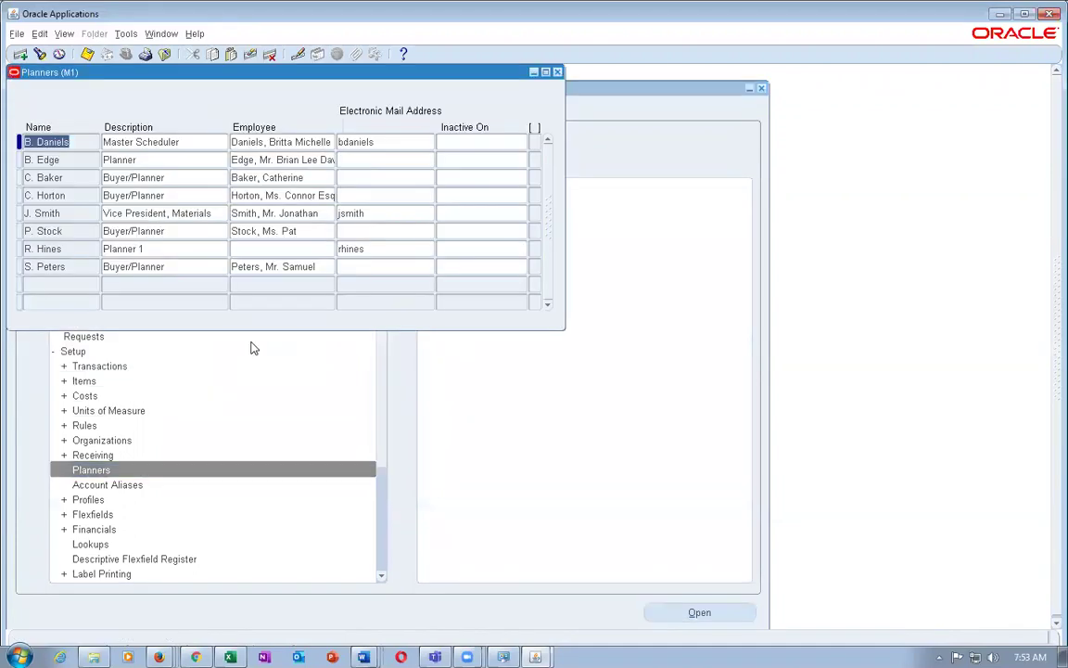
Check the email entries for the first planner and the Vice President in Planners.
{"action": "left_click", "coordinate": [394, 141]}
{"action": "left_click", "coordinate": [395, 214]}
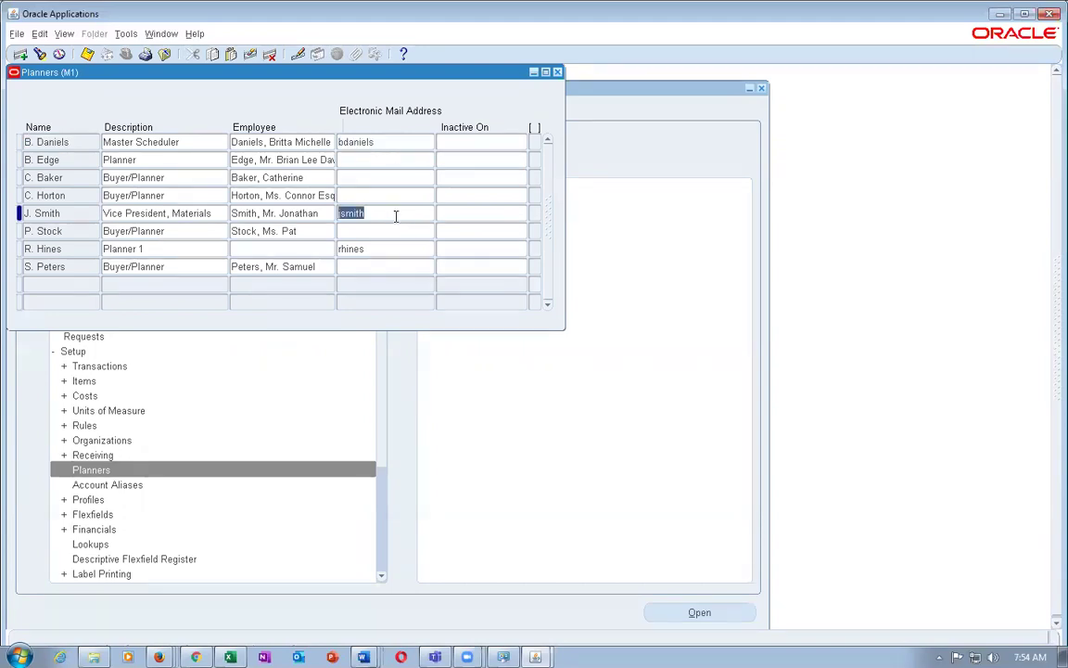
{"action": "left_click", "coordinate": [72, 214]}
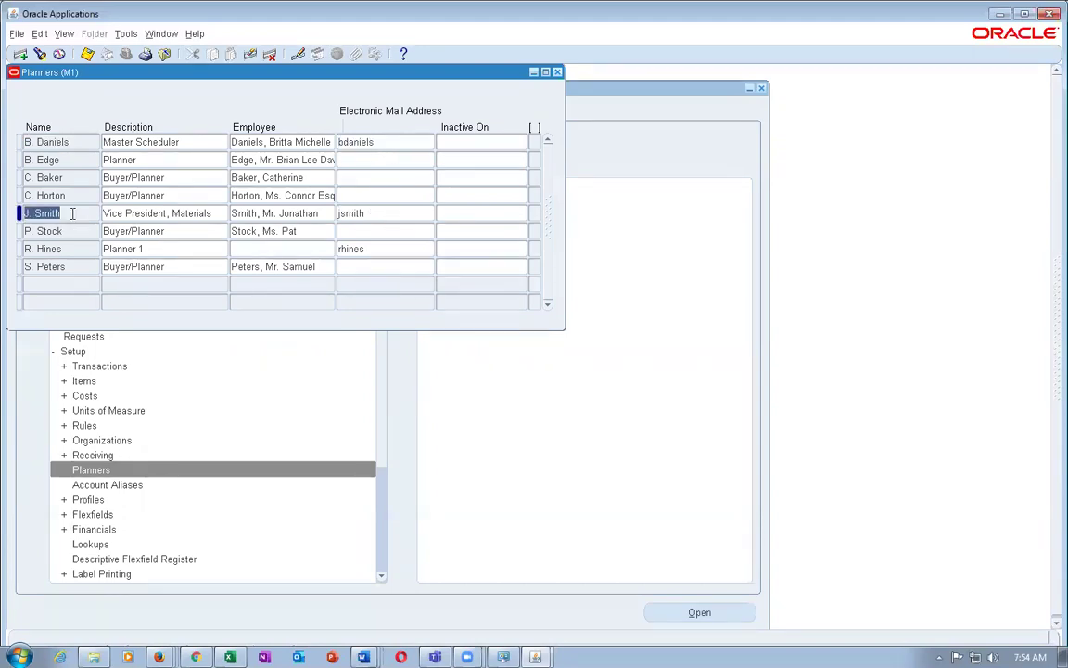
{"action": "left_click", "coordinate": [72, 197]}
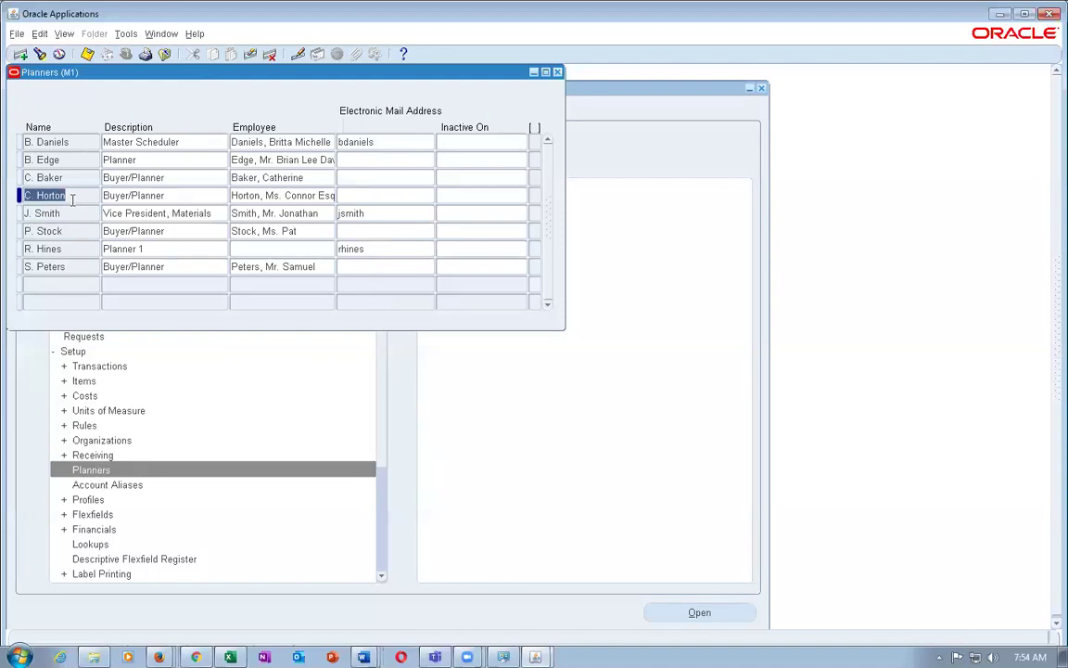
Inspect the fourth planner's linked employee, then bring up the Move Order Process Word document.
{"action": "left_click", "coordinate": [262, 196]}
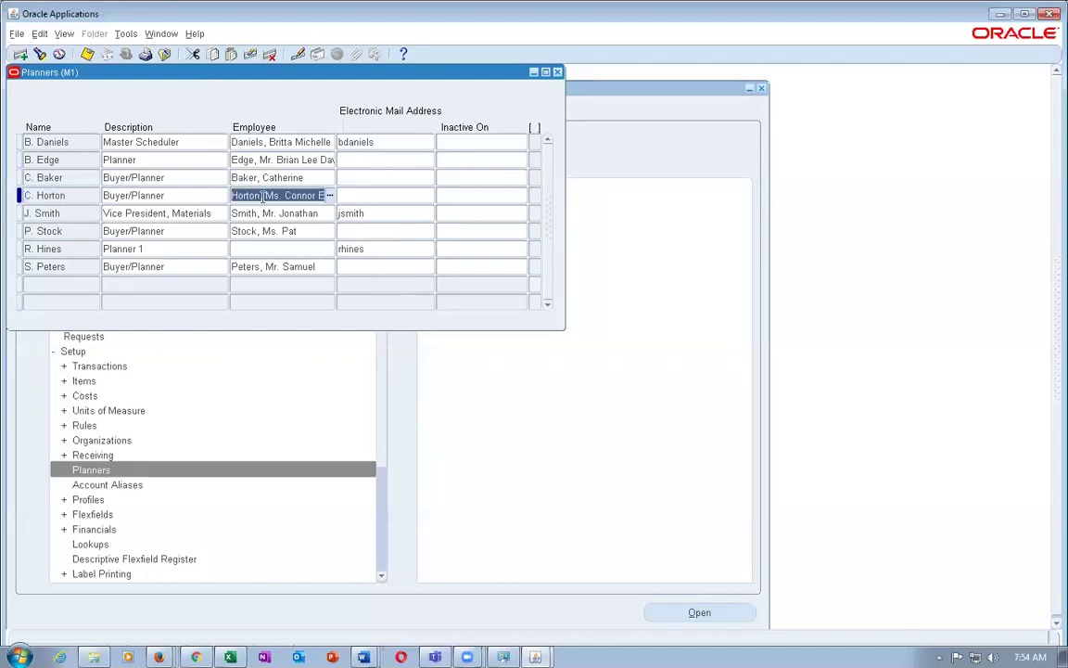
{"action": "left_click", "coordinate": [72, 196]}
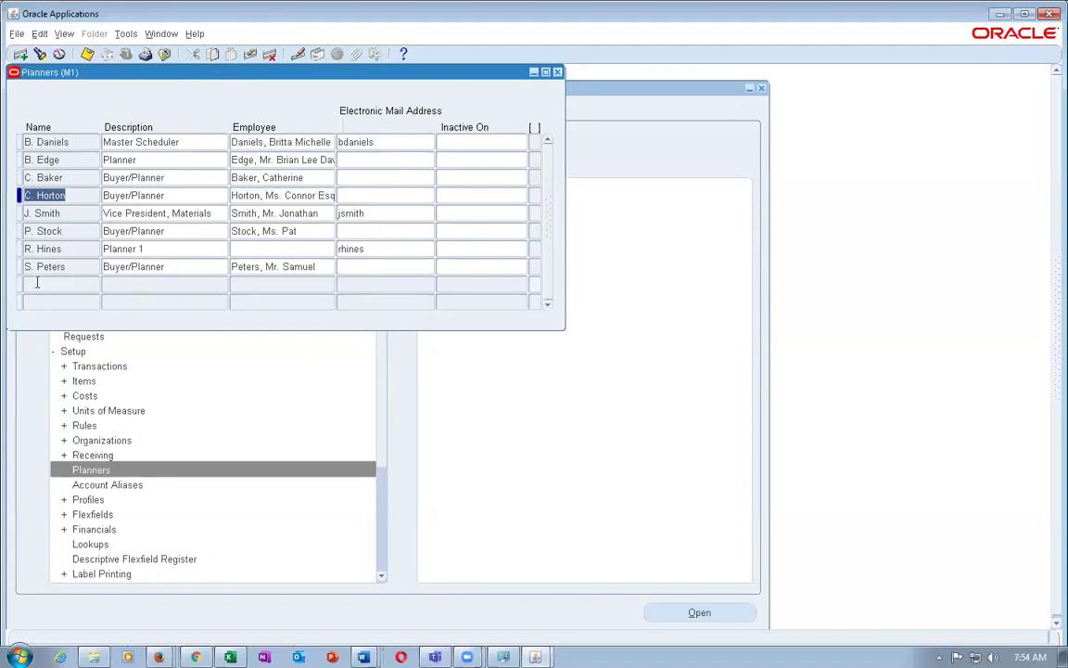
{"action": "left_click", "coordinate": [250, 194]}
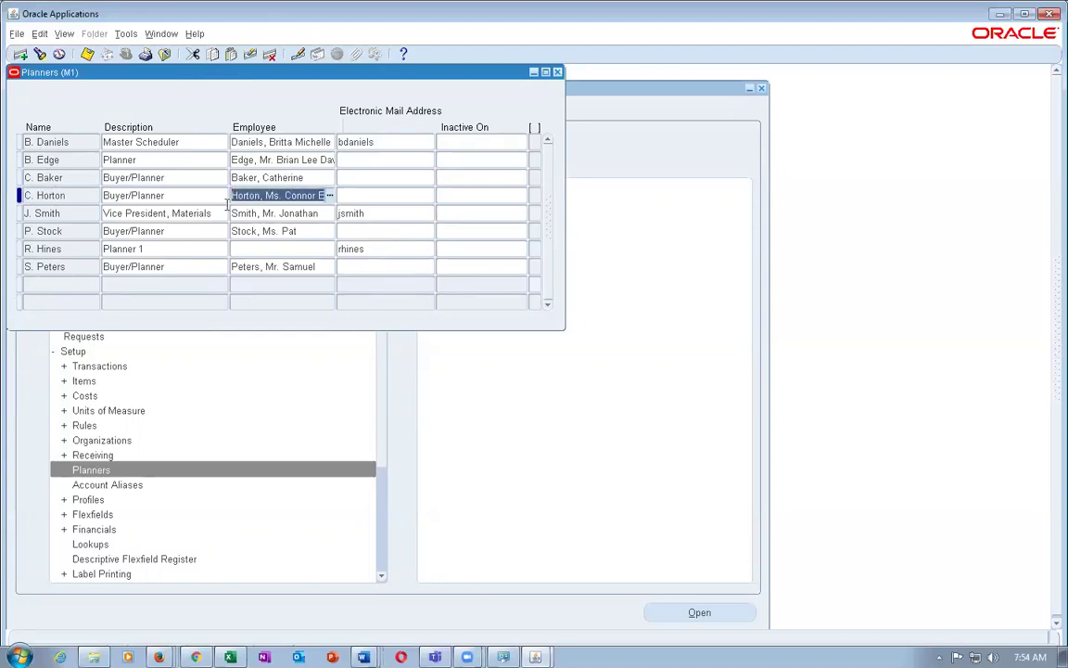
{"action": "left_click", "coordinate": [88, 196]}
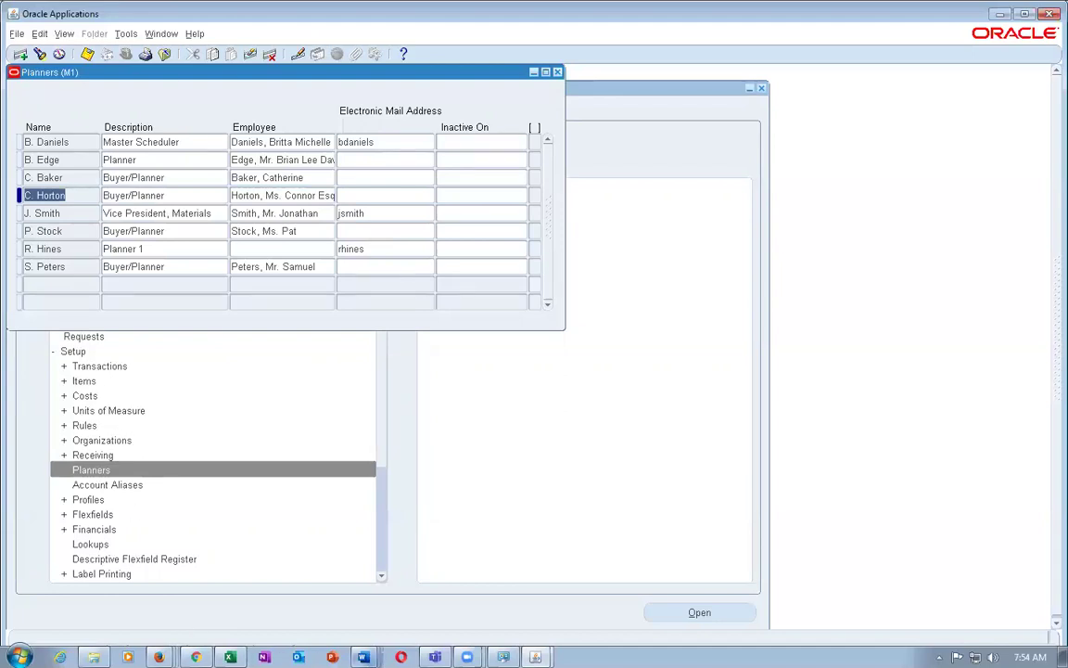
{"action": "mouse_move", "coordinate": [362, 656]}
{"action": "left_click", "coordinate": [348, 632]}
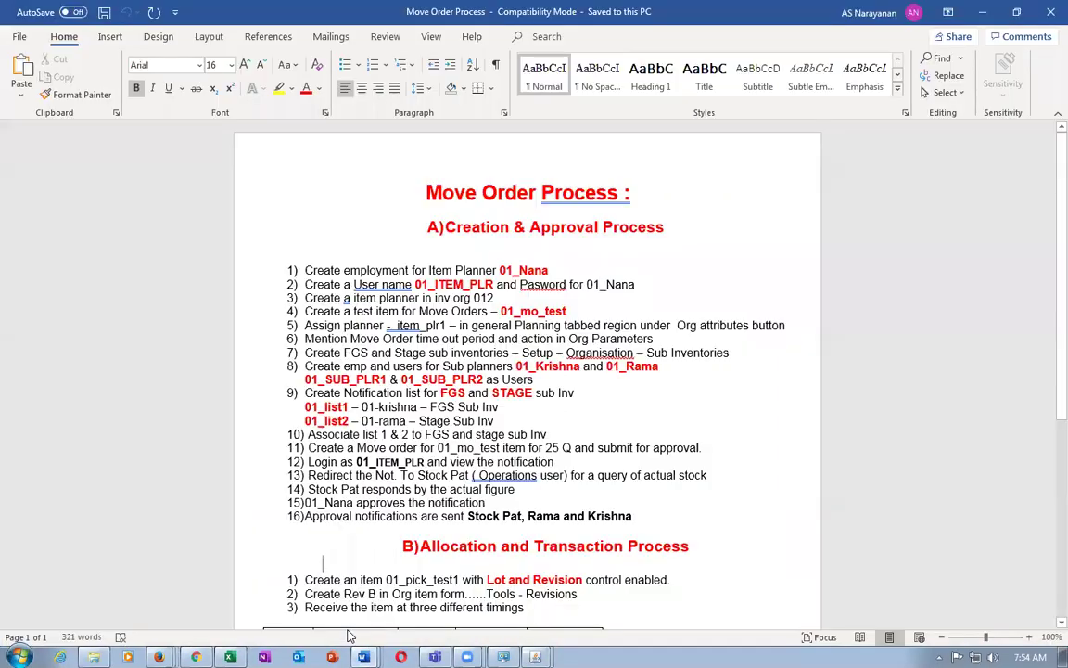
Open the Move Orders flowchart and highlight Item and Sub Inv. Planners in the Planning Department box.
{"action": "mouse_move", "coordinate": [363, 657]}
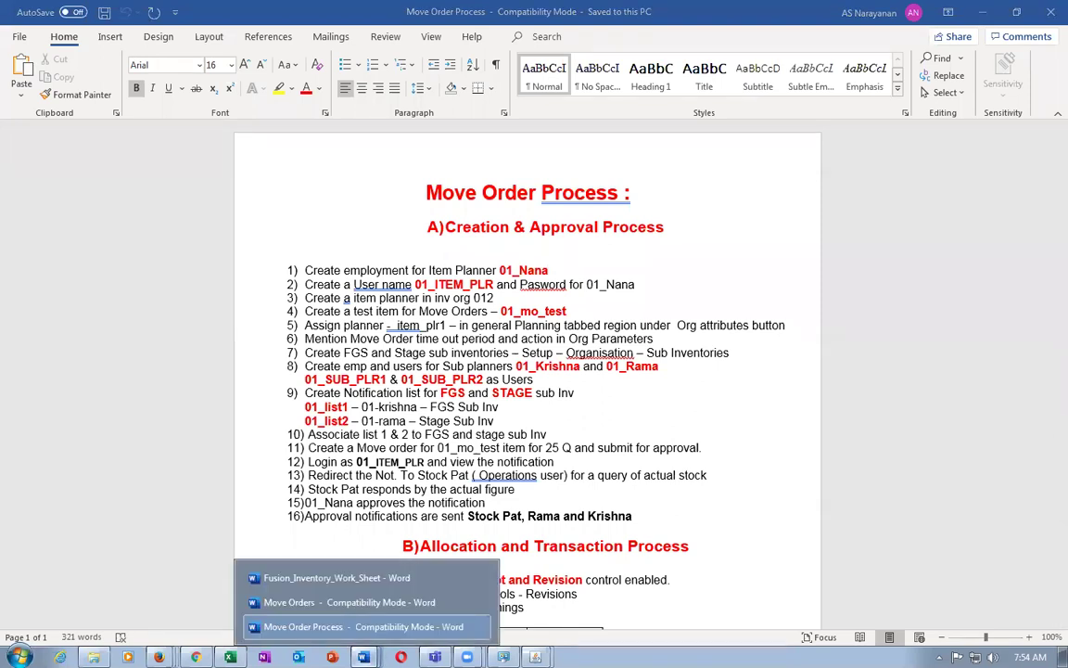
{"action": "left_click", "coordinate": [334, 601]}
{"action": "scroll", "coordinate": [620, 484], "scroll_direction": "down", "scroll_amount": 5}
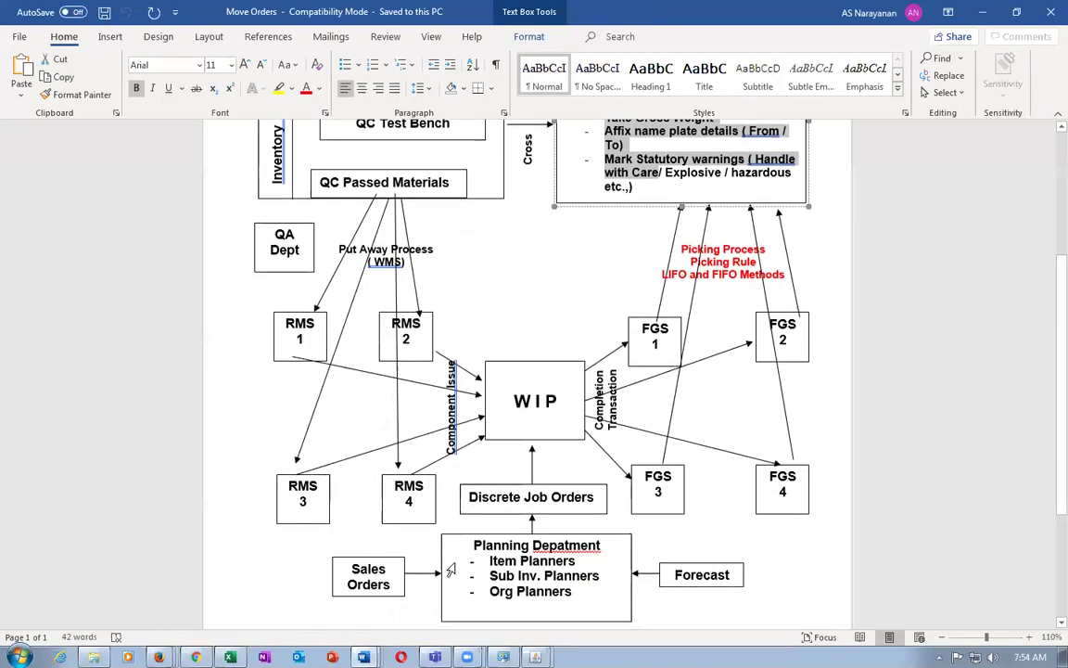
{"action": "left_click_drag", "start_coordinate": [490, 484], "coordinate": [535, 519]}
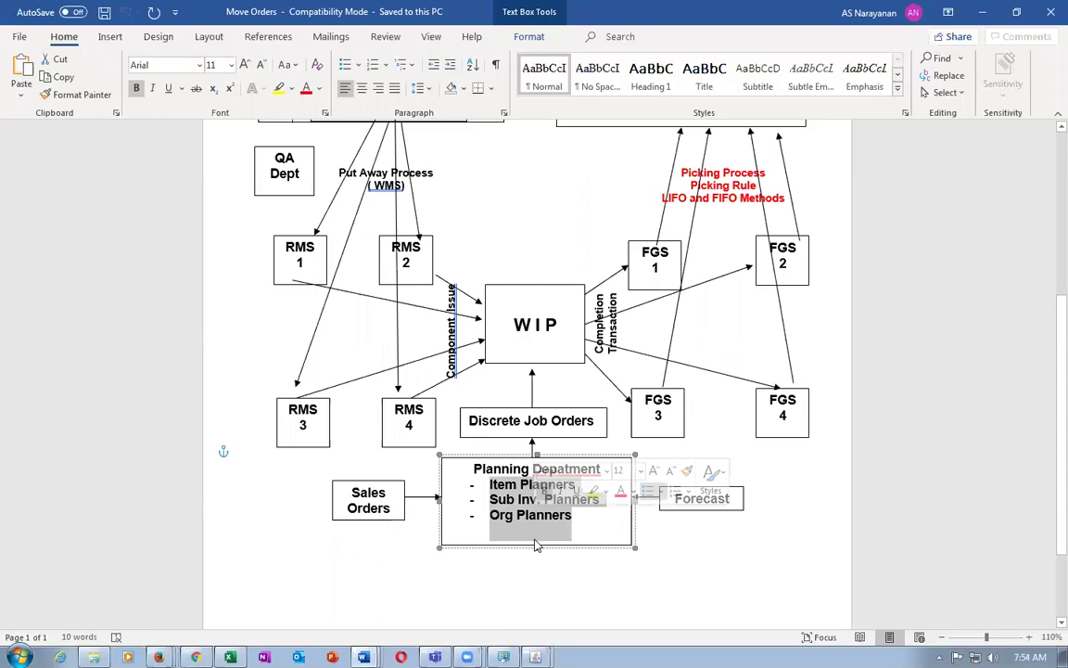
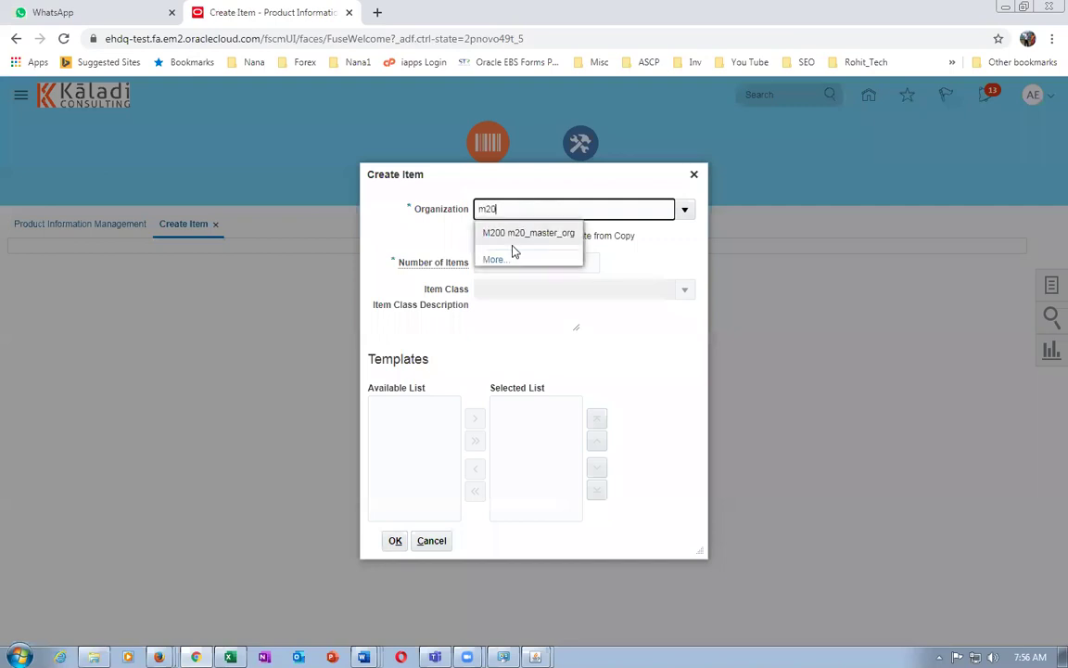
Start the new item in organization M200 under Root Item Class.
{"action": "left_click", "coordinate": [511, 234]}
{"action": "left_click", "coordinate": [506, 289]}
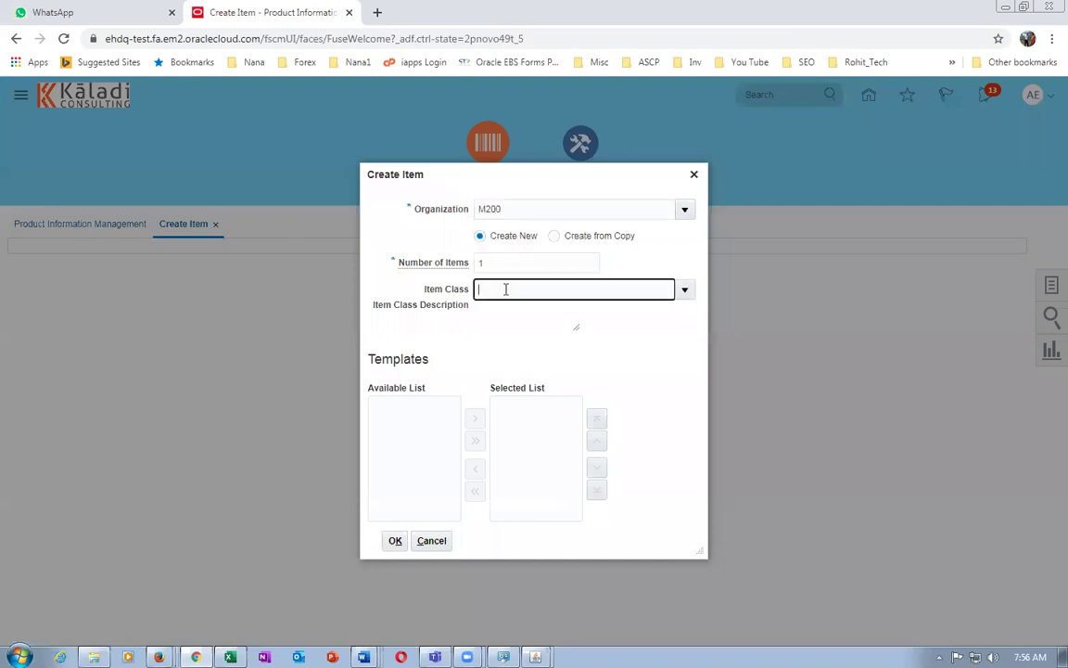
{"action": "type", "text": "root"}
{"action": "left_click", "coordinate": [505, 311]}
{"action": "left_click", "coordinate": [329, 539]}
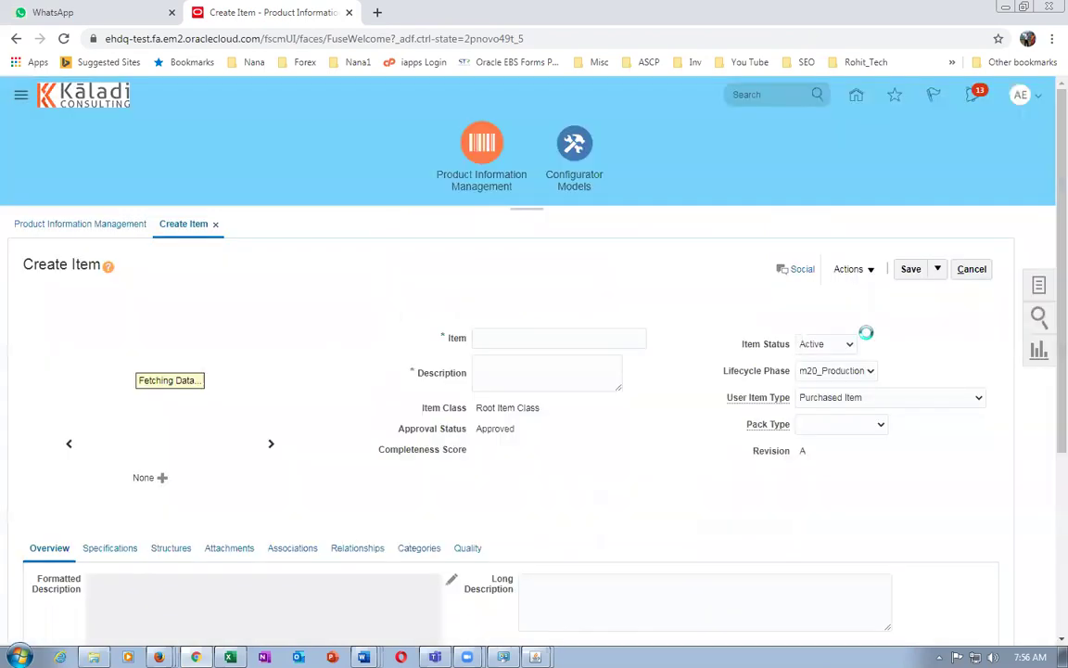
Name the item m20-MR_test_item with description 'Movement request test item'.
{"action": "left_click", "coordinate": [551, 337]}
{"action": "type", "text": "m20-MR_test_item"}
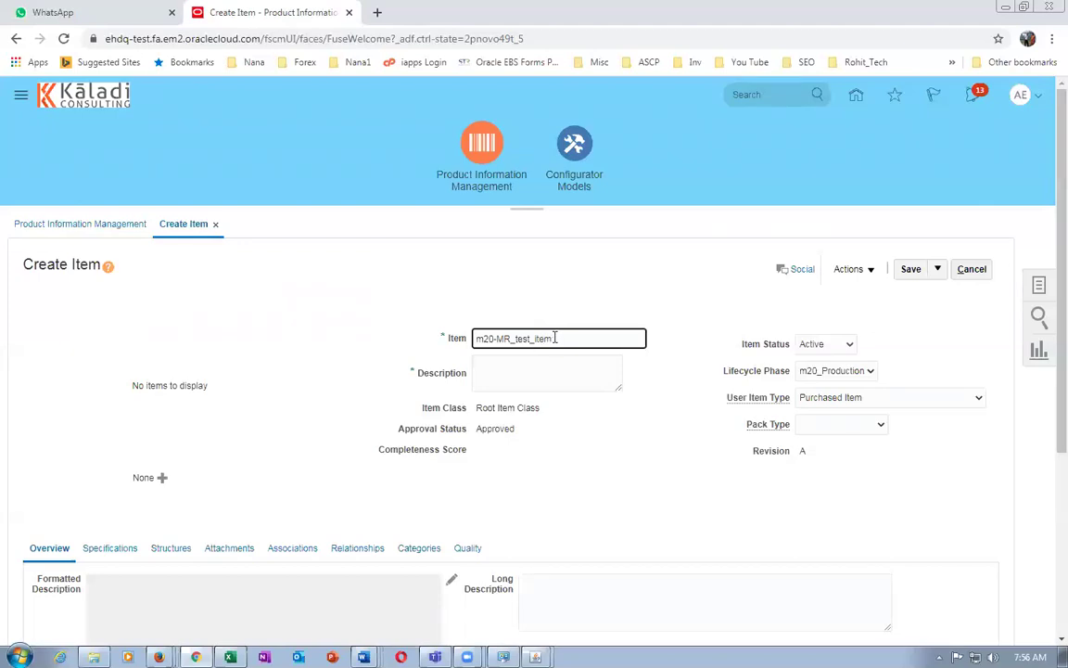
{"action": "left_click", "coordinate": [571, 369]}
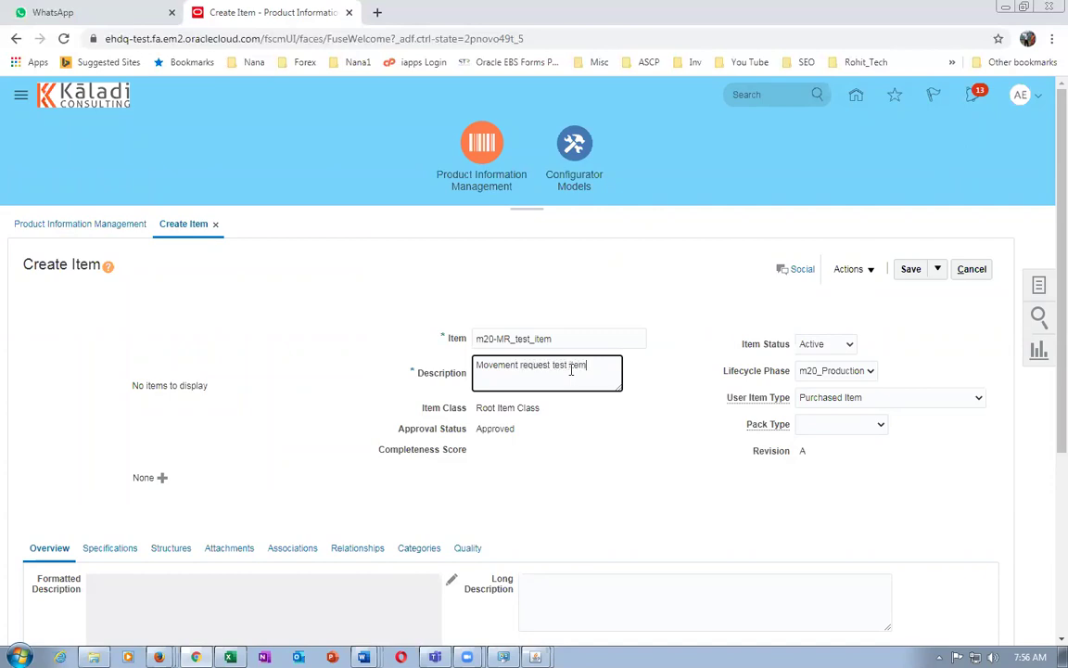
{"action": "scroll", "coordinate": [139, 387], "scroll_direction": "down", "scroll_amount": 3}
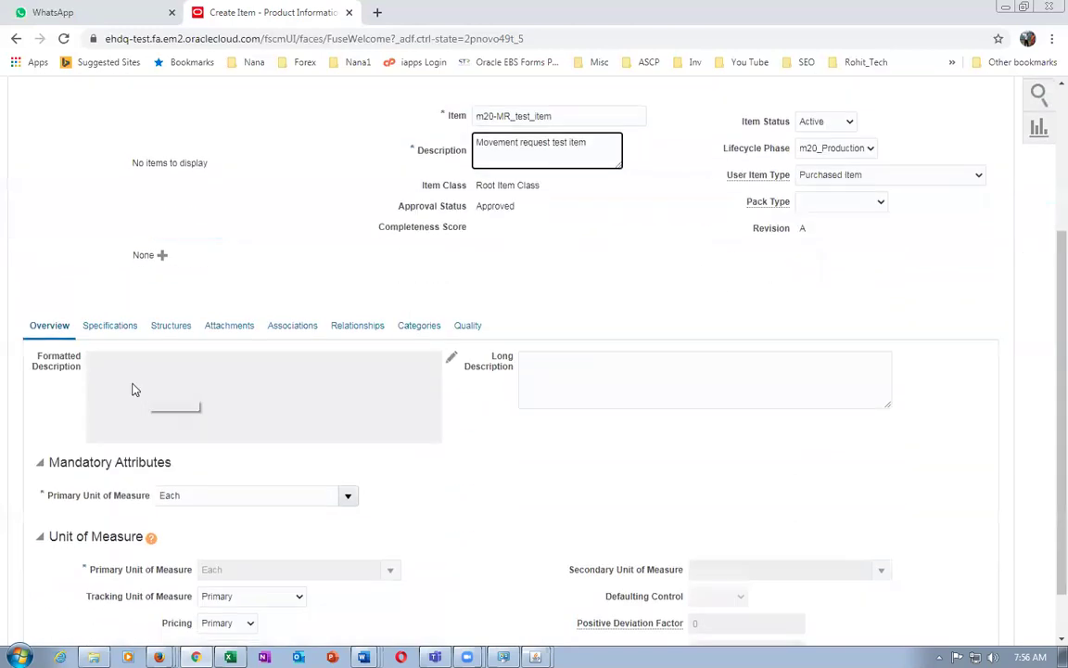
{"action": "left_click", "coordinate": [127, 365]}
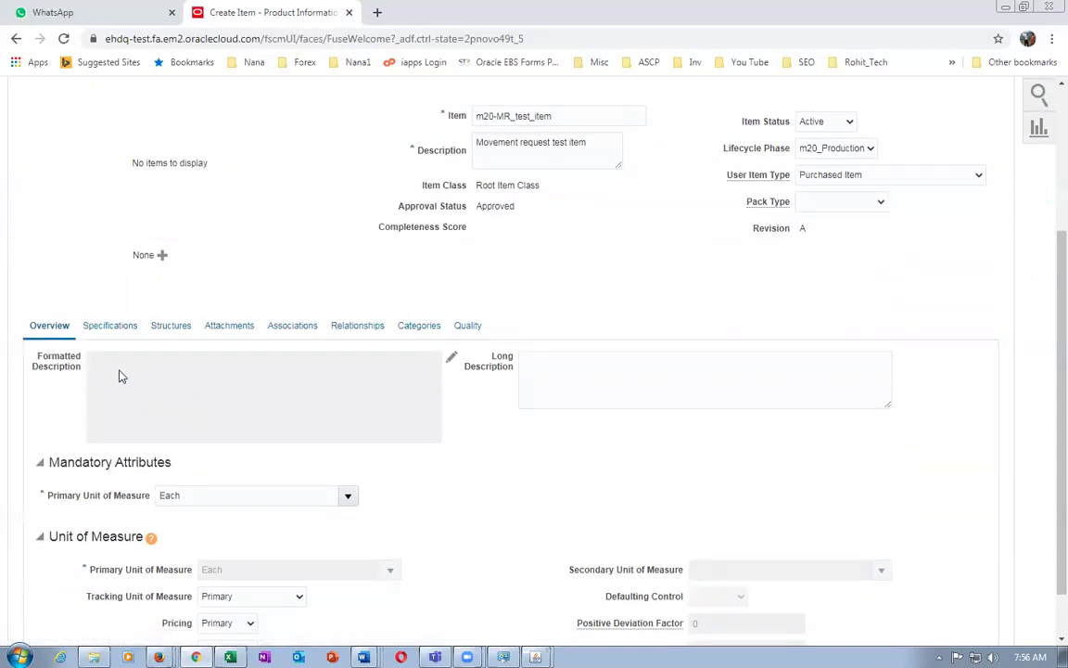
{"action": "left_click", "coordinate": [117, 325]}
Set Lot Control to Full lot control in the item's Inventory specifications.
{"action": "scroll", "coordinate": [64, 408], "scroll_direction": "down", "scroll_amount": 2}
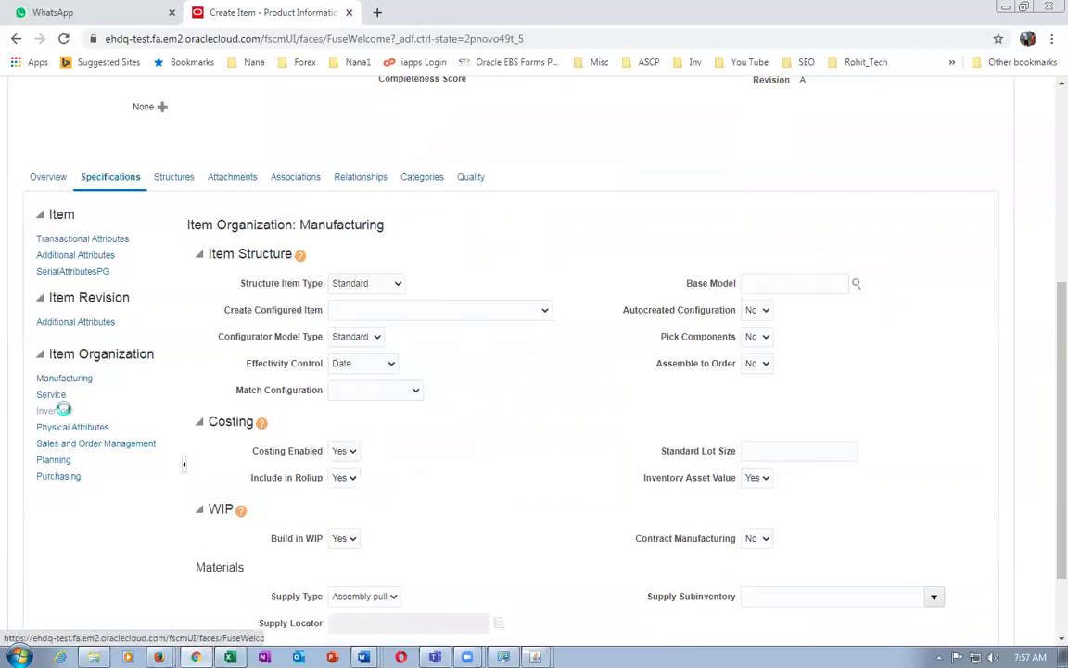
{"action": "left_click", "coordinate": [389, 461]}
{"action": "left_click", "coordinate": [383, 474]}
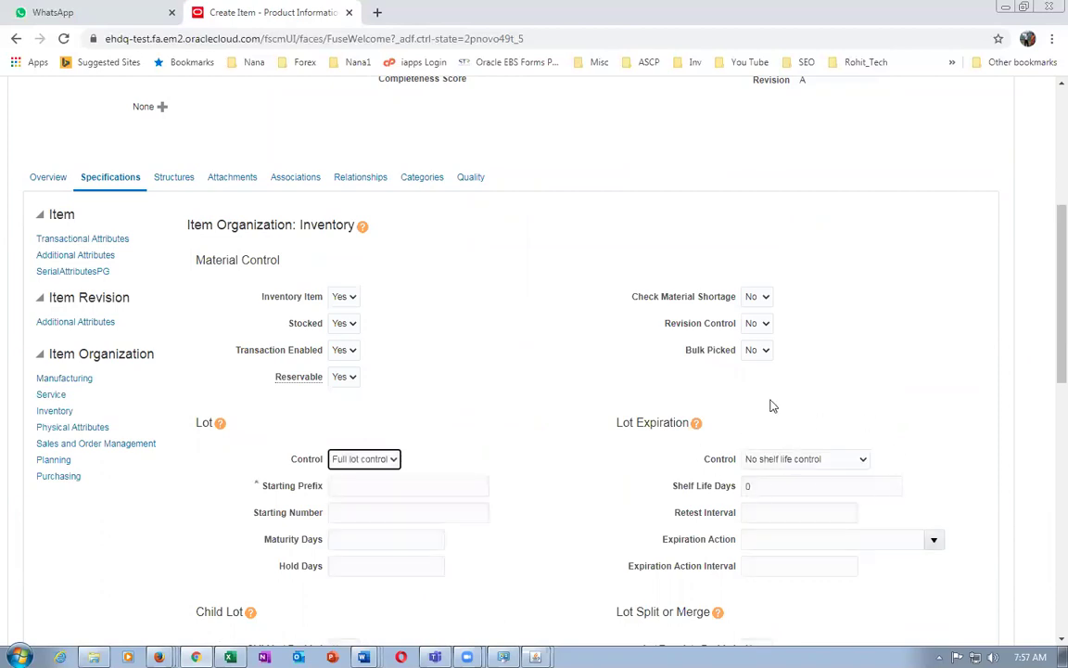
{"action": "left_click", "coordinate": [441, 436]}
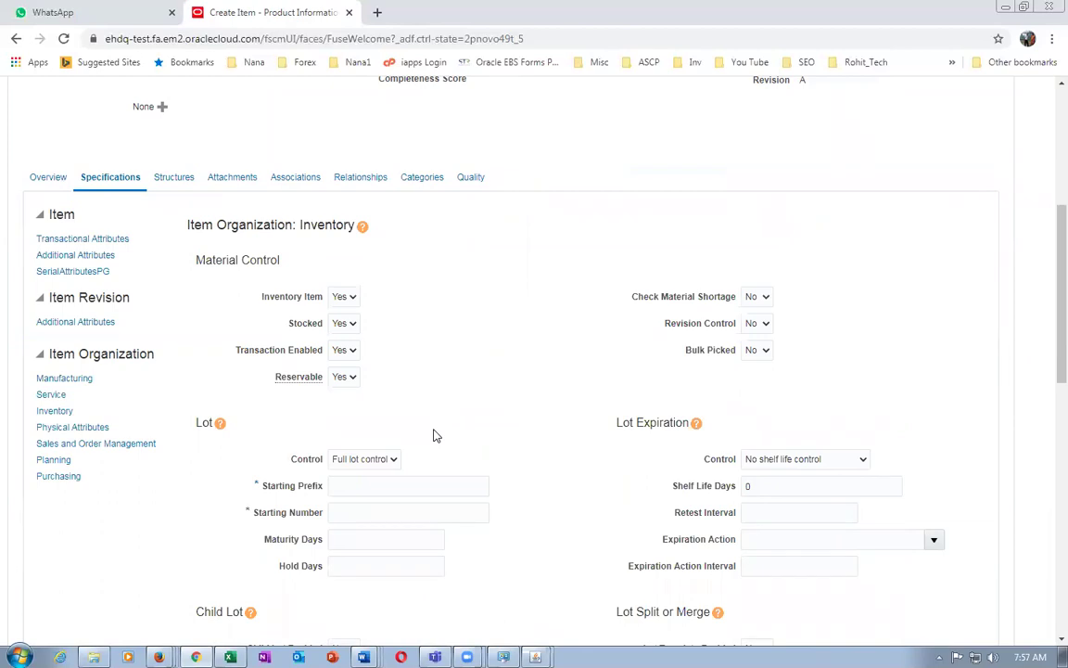
{"action": "key", "text": "alt+Tab"}
{"action": "key", "text": "alt+Tab"}
{"action": "key", "text": "alt+Tab"}
{"action": "key", "text": "alt+Tab"}
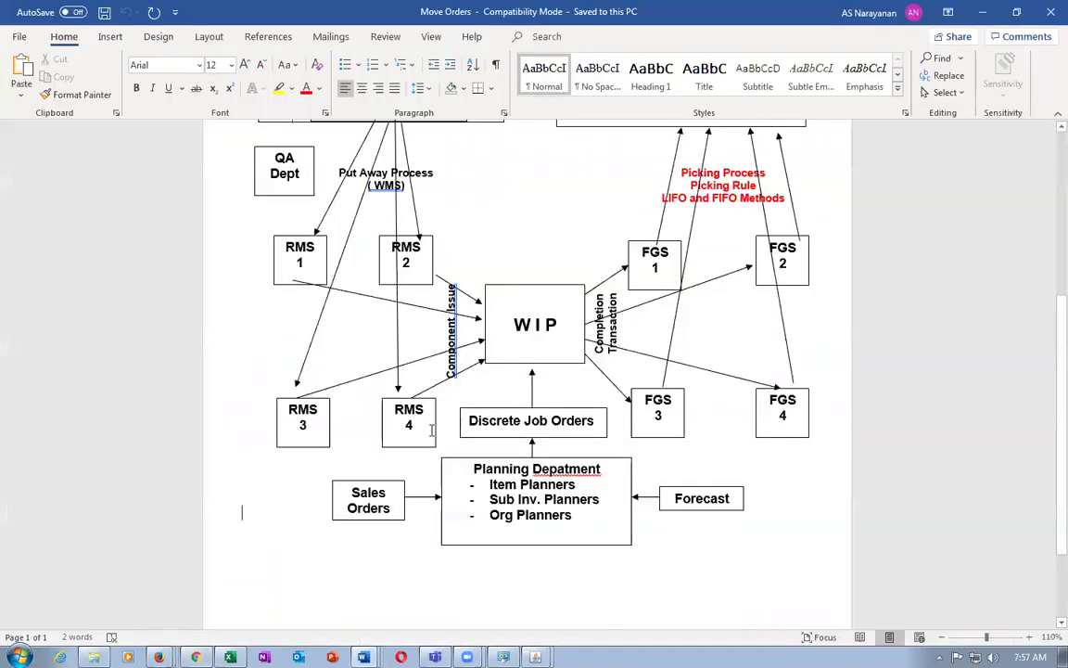
{"action": "key", "text": "alt+Tab"}
{"action": "key", "text": "Tab"}
{"action": "key", "text": "Tab"}
{"action": "key", "text": "Tab"}
{"action": "key", "text": "Tab"}
{"action": "key", "text": "Tab"}
{"action": "key", "text": "Tab"}
{"action": "key", "text": "Tab"}
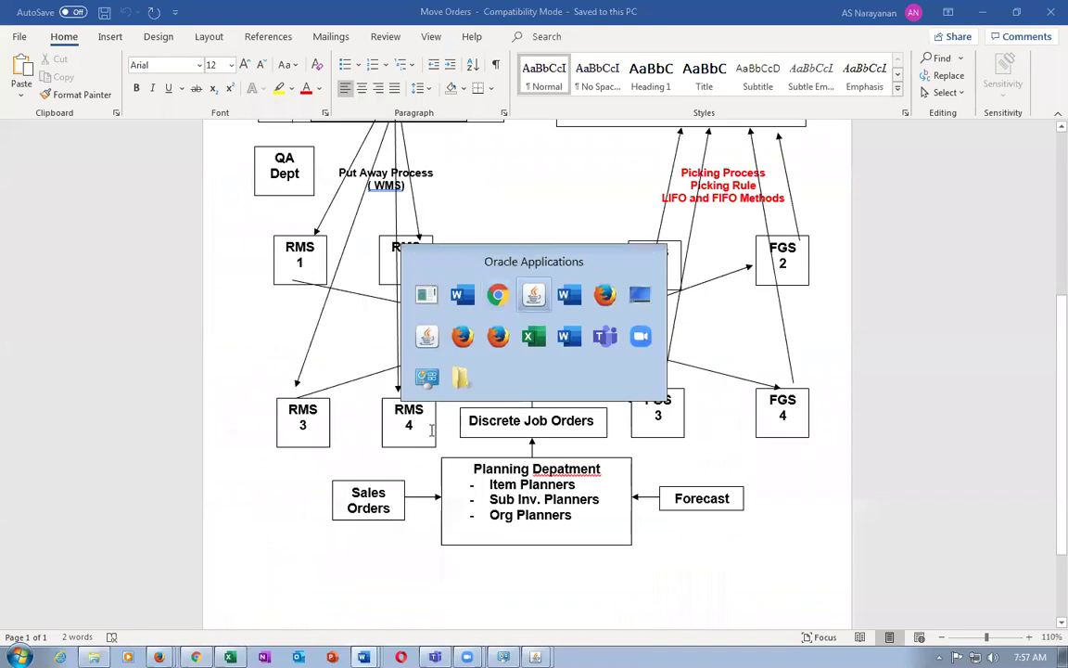
{"action": "key", "text": "Tab"}
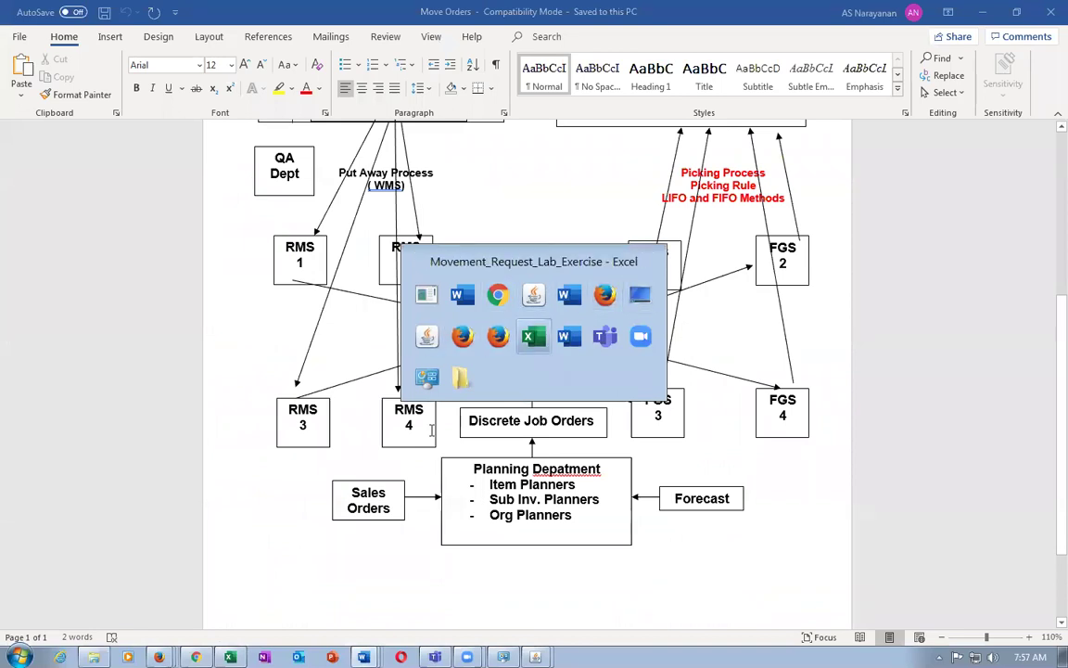
{"action": "left_click", "coordinate": [238, 309]}
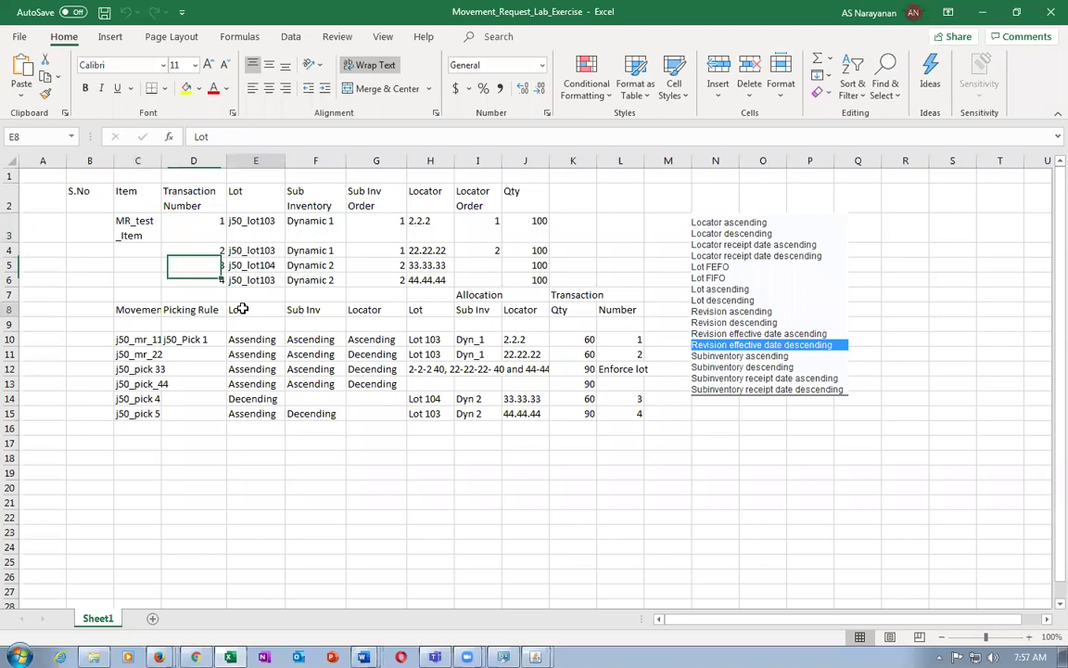
{"action": "left_click", "coordinate": [306, 310]}
{"action": "left_click", "coordinate": [387, 310]}
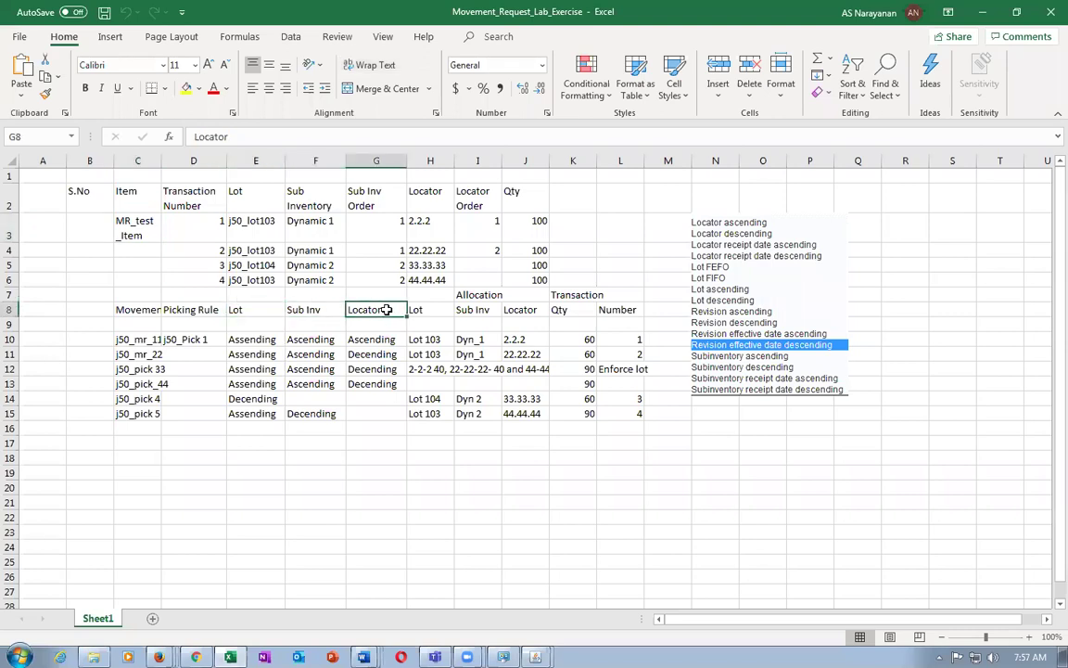
{"action": "left_click", "coordinate": [250, 310]}
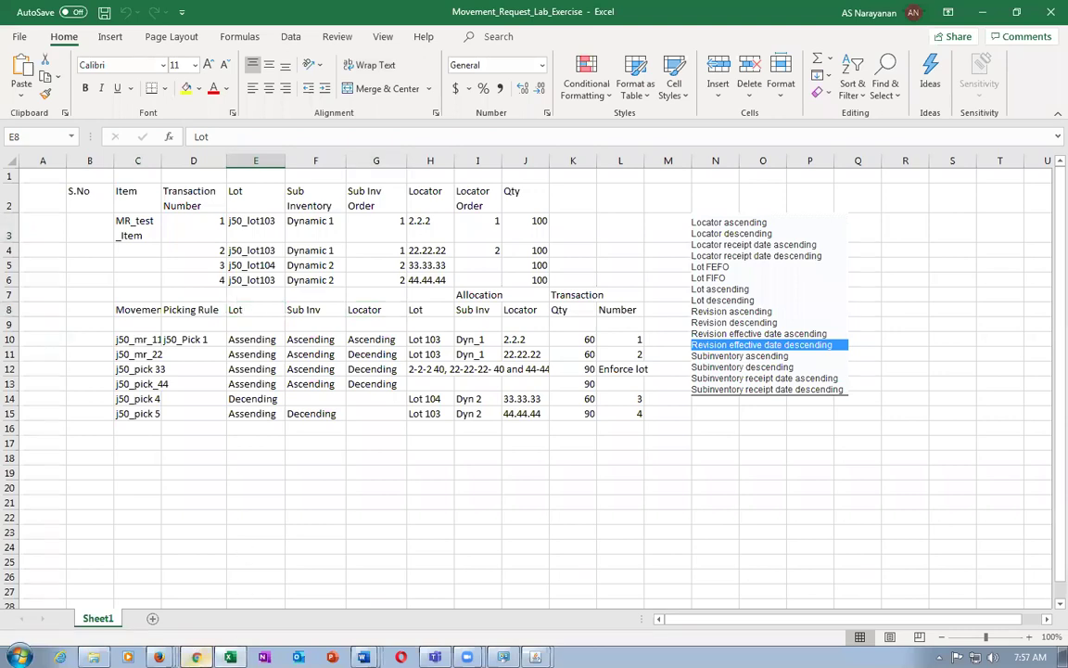
{"action": "left_click", "coordinate": [196, 656]}
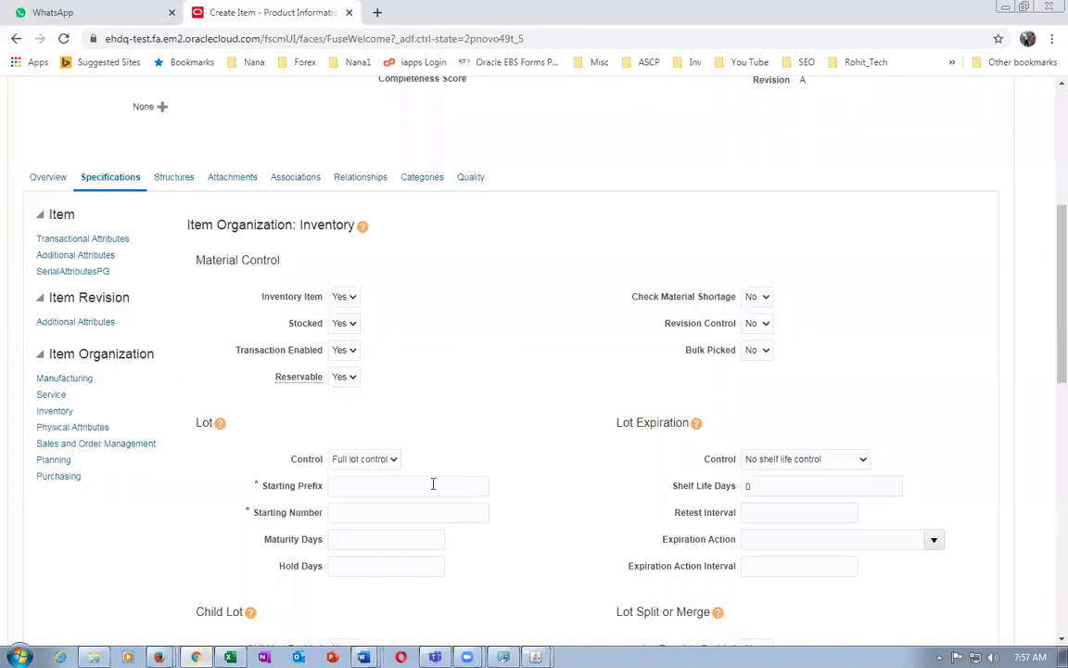
Enter lot starting prefix mon_ and starting number 101, then view the item's associations.
{"action": "left_click", "coordinate": [399, 485]}
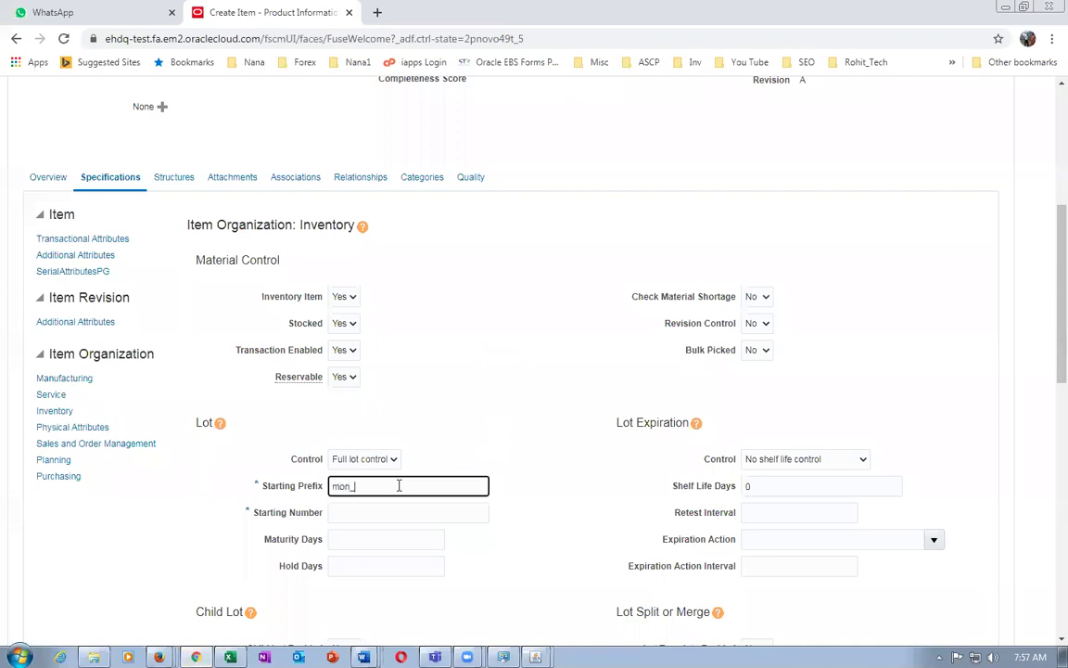
{"action": "left_click", "coordinate": [362, 517]}
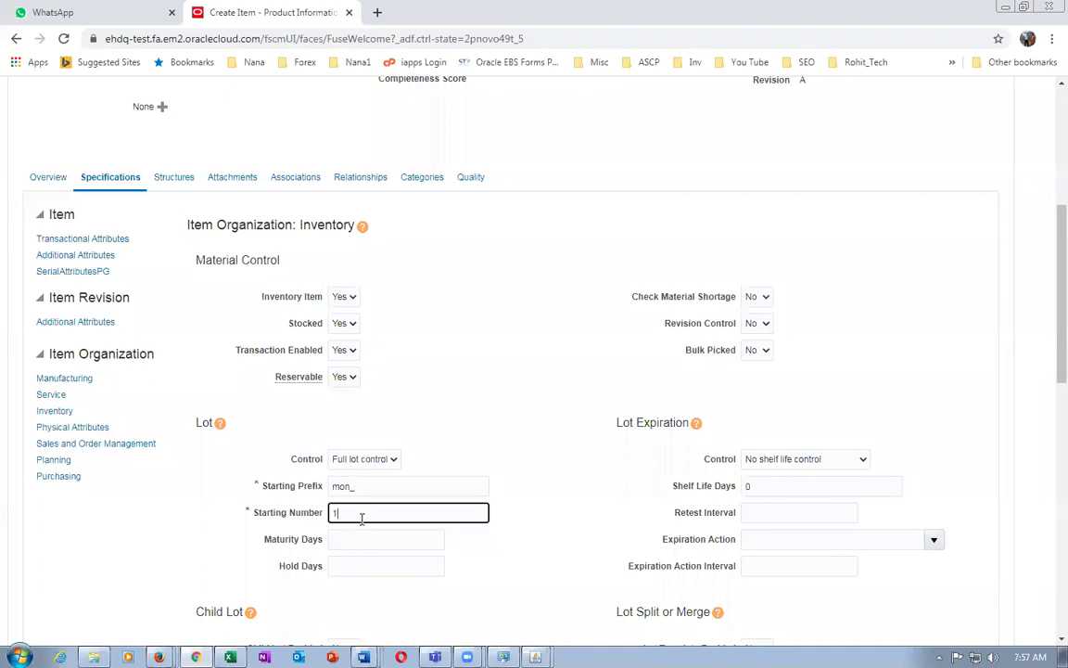
{"action": "left_click", "coordinate": [71, 604]}
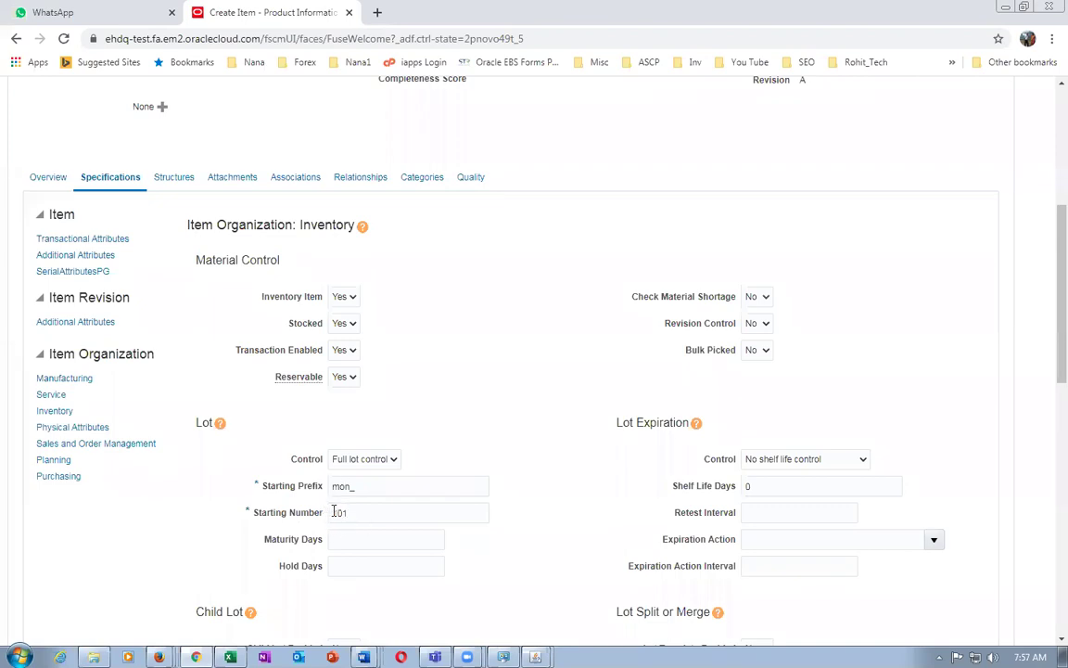
{"action": "left_click", "coordinate": [299, 179]}
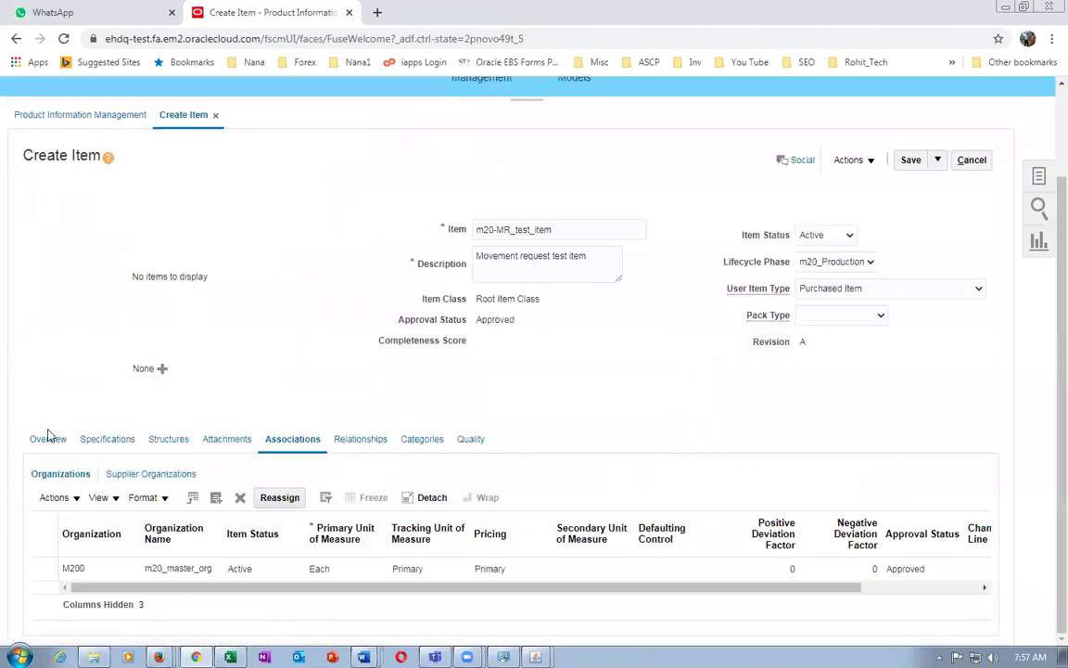
Add organization M201 to the item's organization associations.
{"action": "left_click", "coordinate": [44, 501]}
{"action": "left_click", "coordinate": [71, 543]}
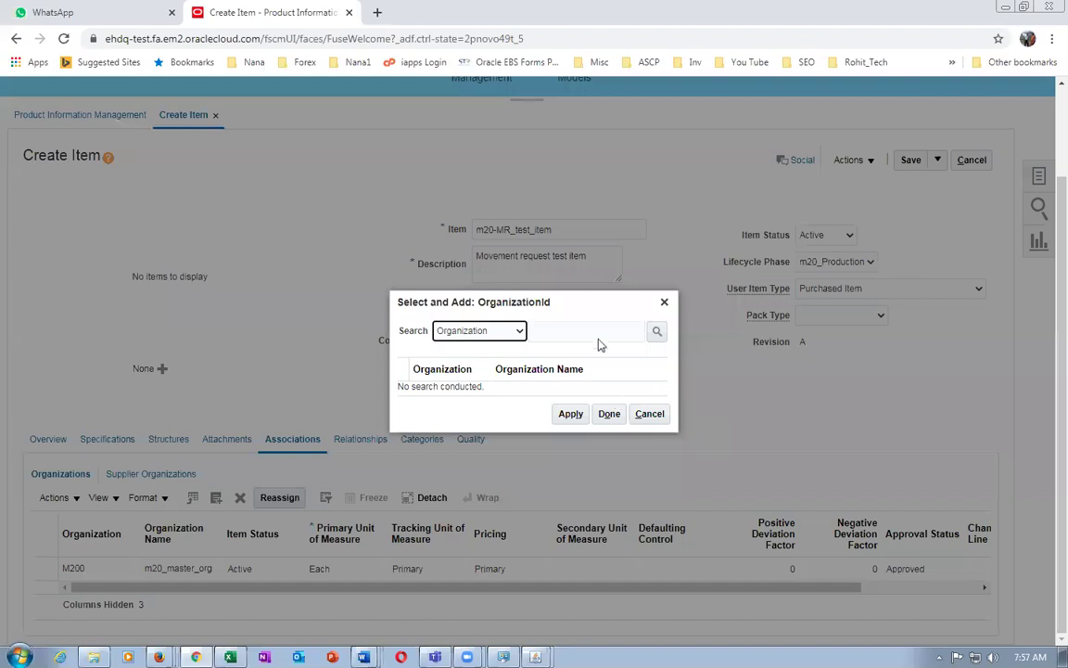
{"action": "left_click", "coordinate": [596, 331]}
{"action": "type", "text": "M201"}
{"action": "key", "text": "Return"}
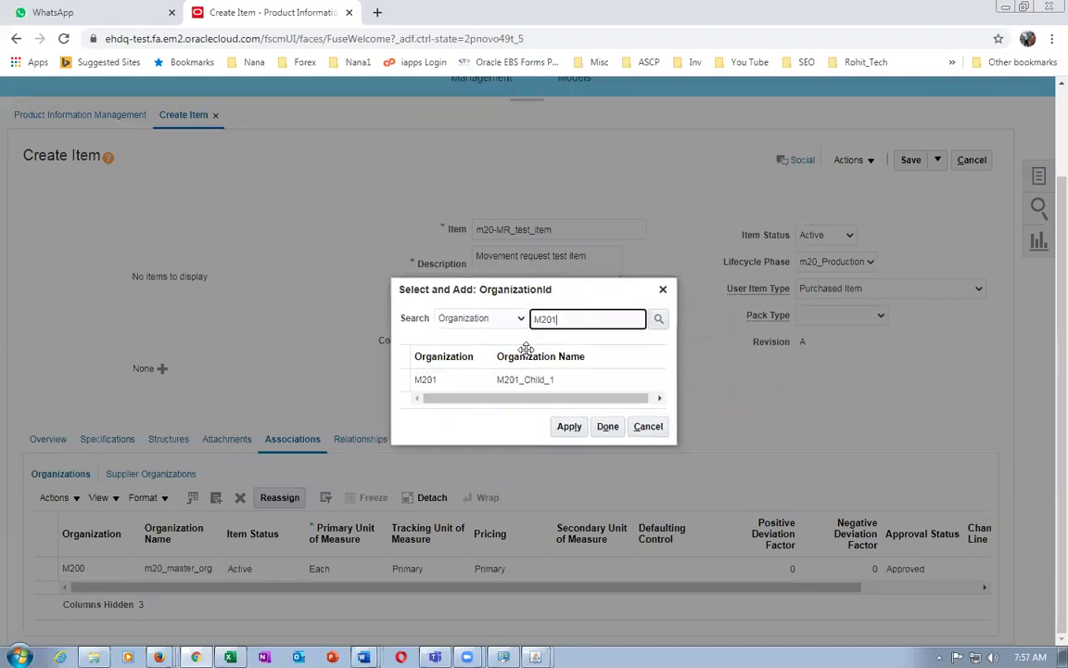
{"action": "left_click", "coordinate": [523, 380]}
{"action": "left_click", "coordinate": [580, 429]}
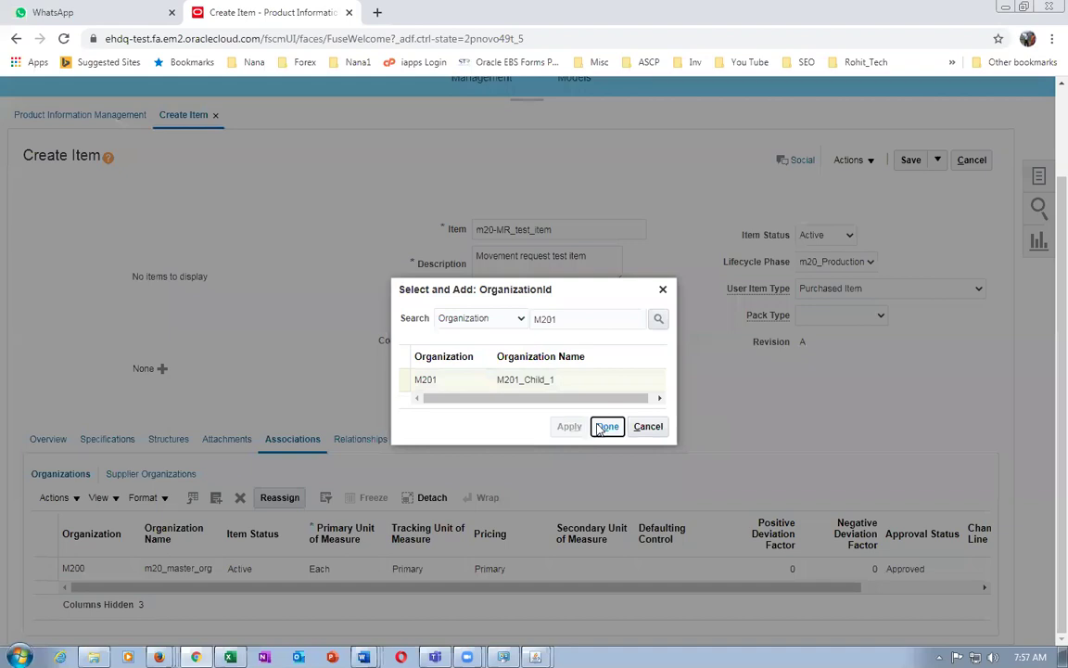
{"action": "left_click", "coordinate": [606, 426]}
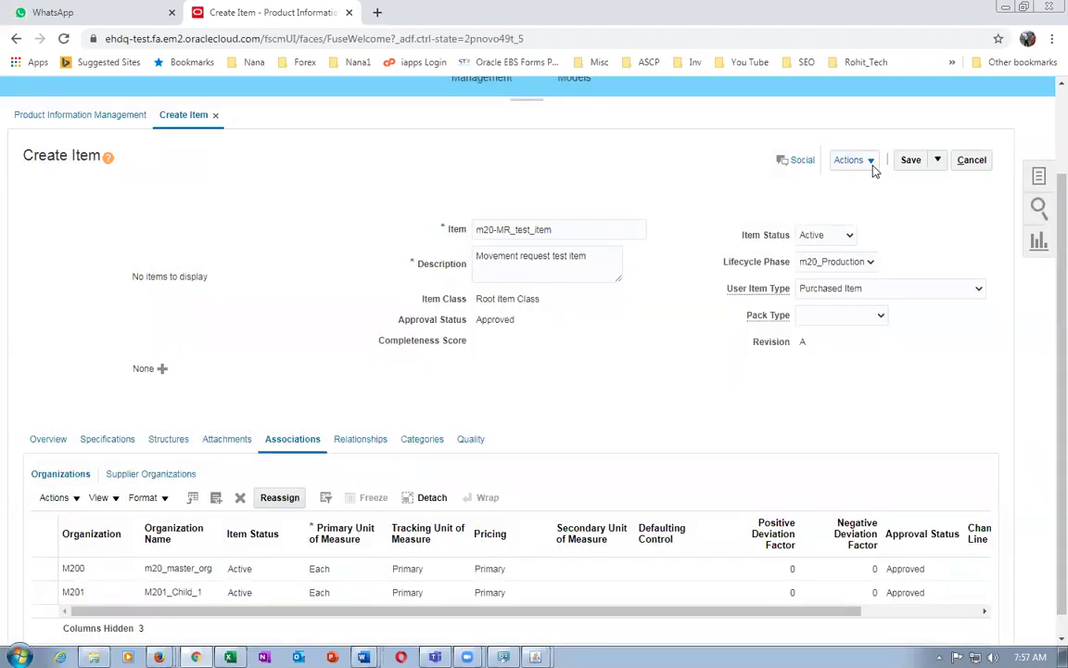
Correct the item name to m20_MR_test_item and save and close the item.
{"action": "left_click", "coordinate": [492, 229]}
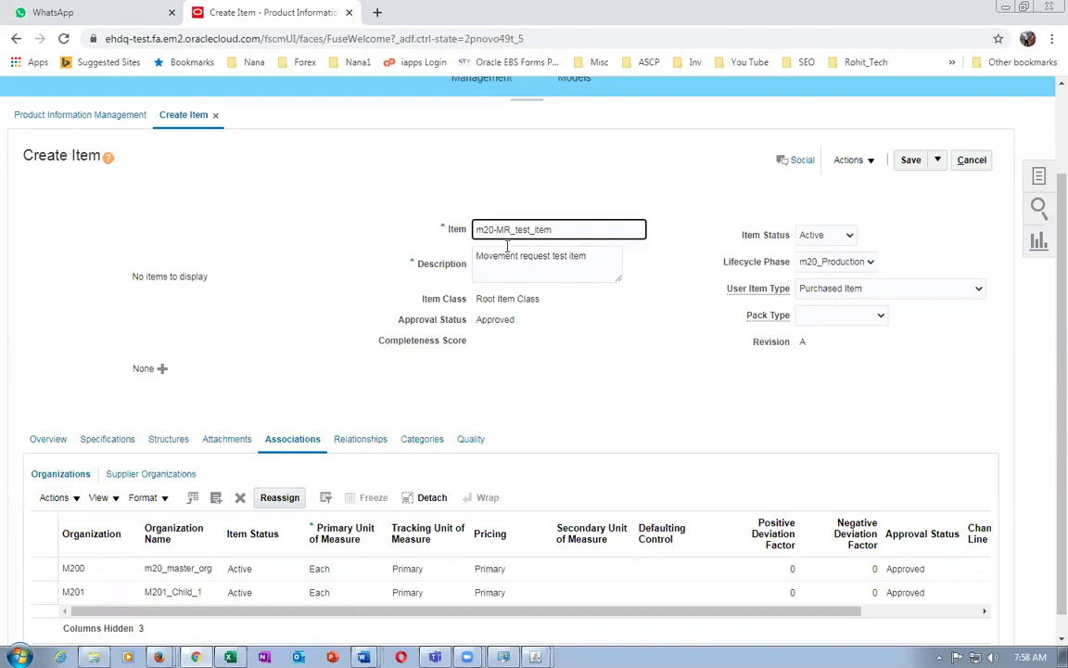
{"action": "left_click", "coordinate": [673, 255]}
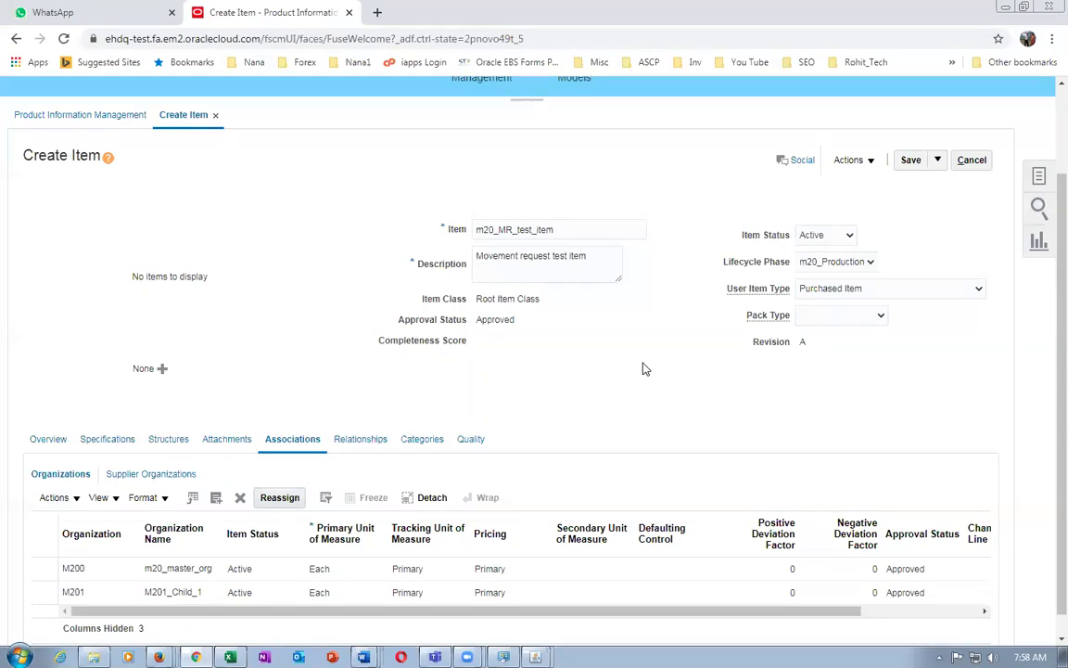
{"action": "left_click", "coordinate": [869, 162]}
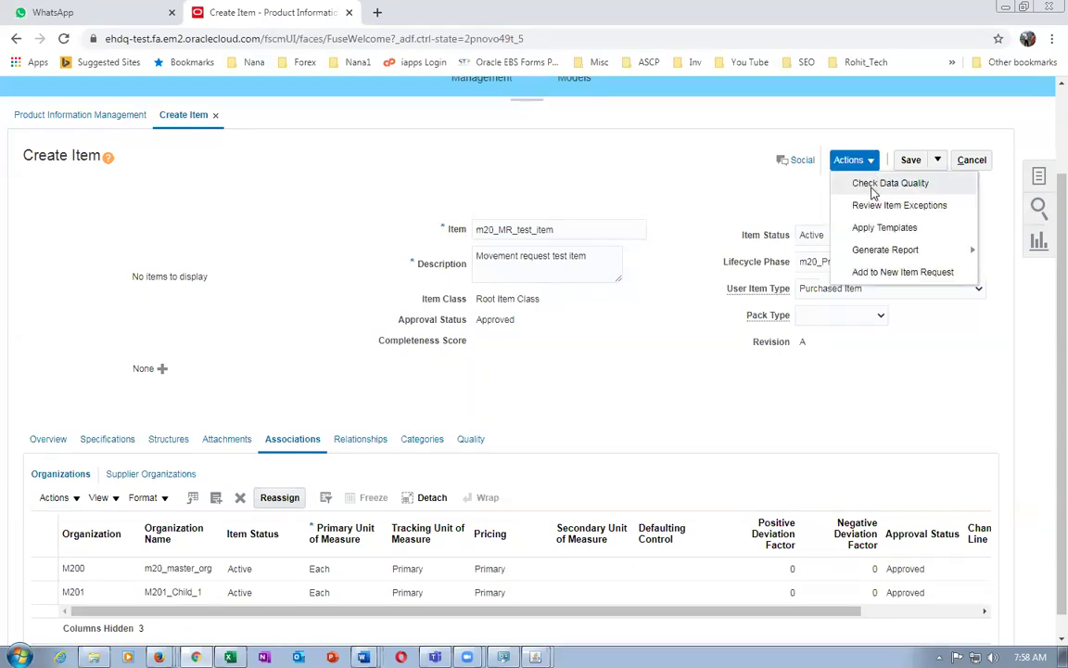
{"action": "left_click", "coordinate": [666, 183]}
{"action": "left_click", "coordinate": [939, 161]}
{"action": "left_click", "coordinate": [942, 182]}
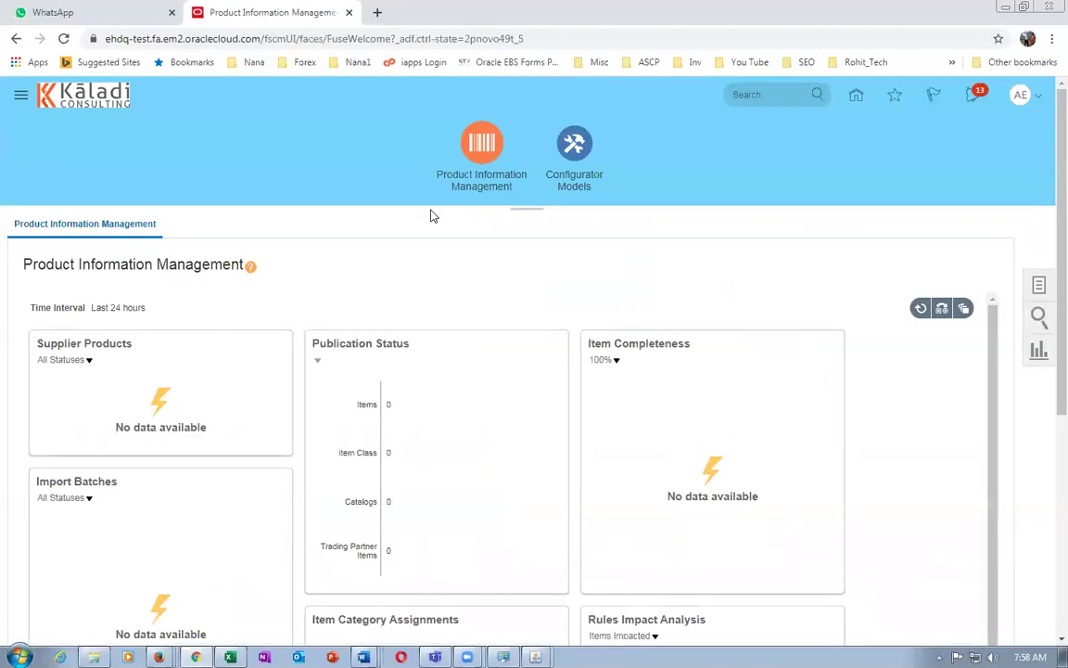
{"action": "key", "text": "alt+Tab"}
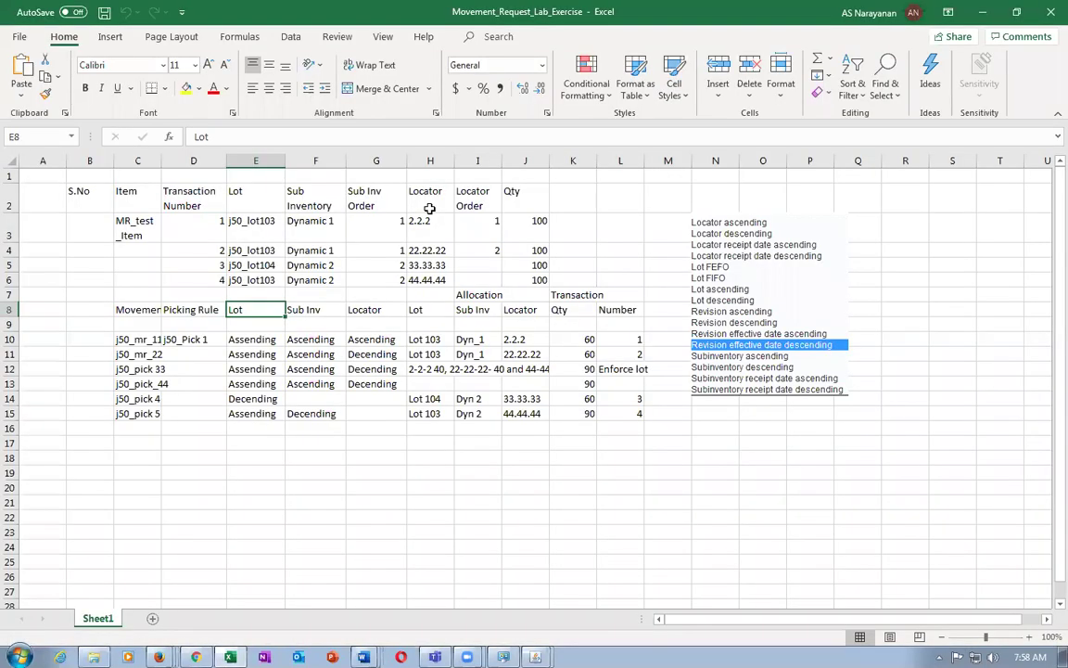
{"action": "left_click", "coordinate": [350, 388]}
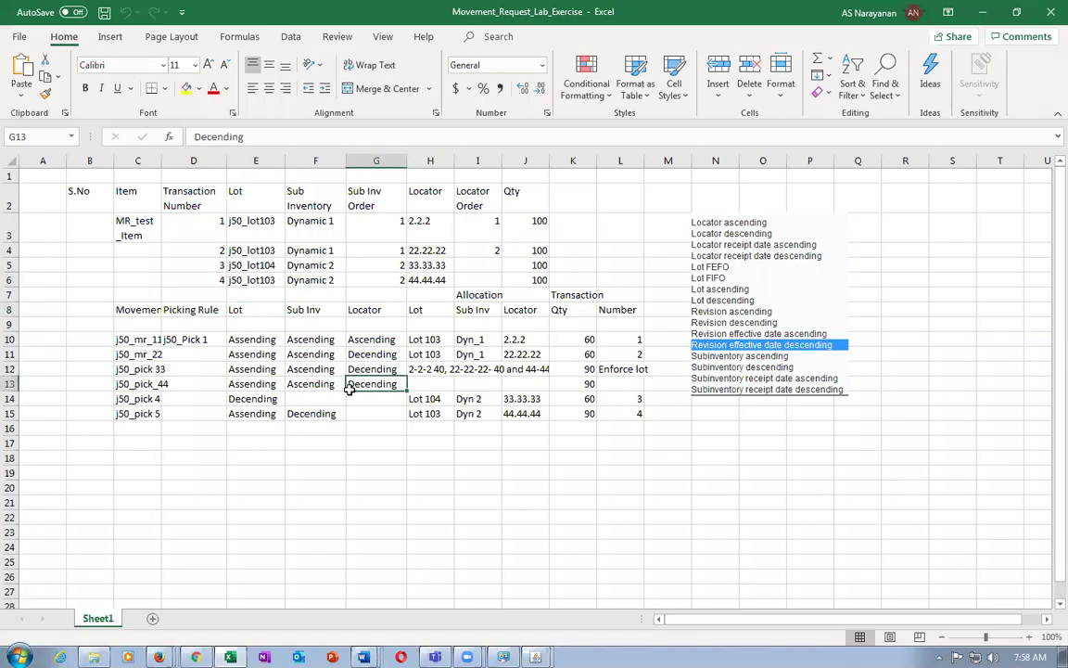
{"action": "left_click", "coordinate": [195, 222]}
{"action": "left_click", "coordinate": [297, 227]}
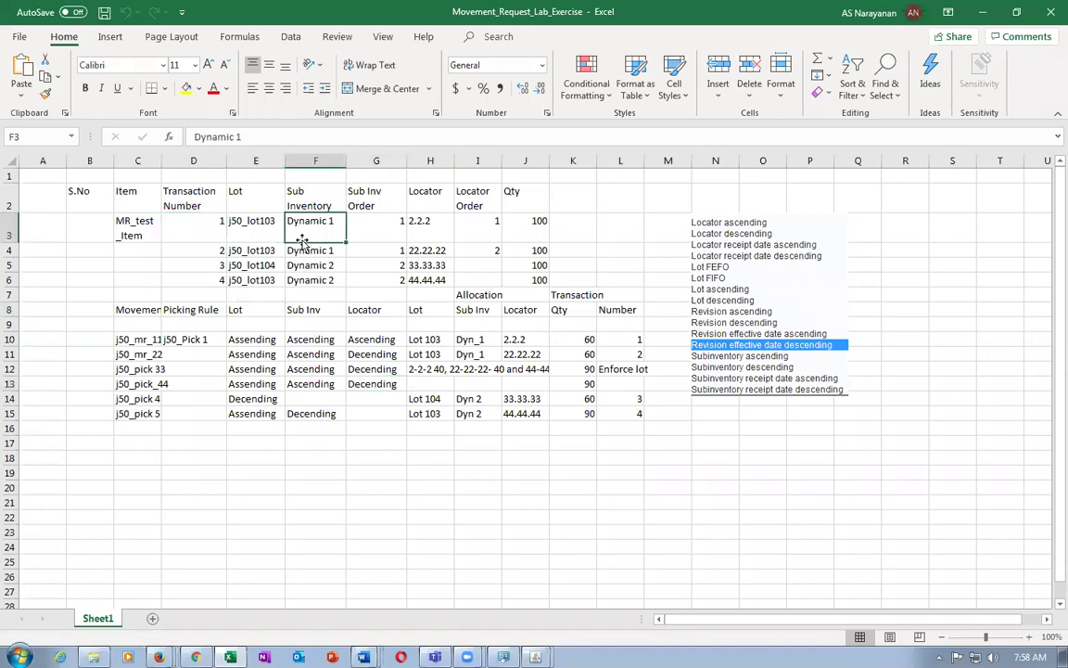
{"action": "left_click", "coordinate": [304, 250]}
{"action": "left_click", "coordinate": [304, 265]}
{"action": "left_click", "coordinate": [306, 278]}
{"action": "left_click", "coordinate": [305, 227]}
{"action": "left_click", "coordinate": [310, 250]}
{"action": "left_click", "coordinate": [317, 265]}
{"action": "left_click", "coordinate": [314, 280]}
{"action": "left_click", "coordinate": [313, 232]}
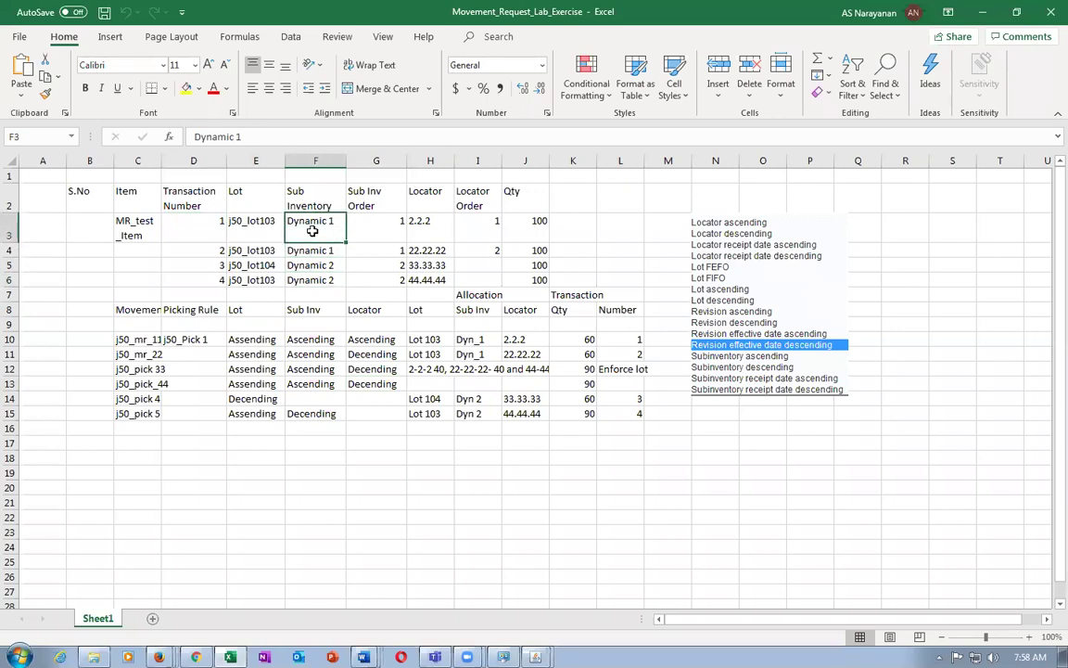
{"action": "left_click", "coordinate": [386, 224]}
{"action": "left_click", "coordinate": [384, 250]}
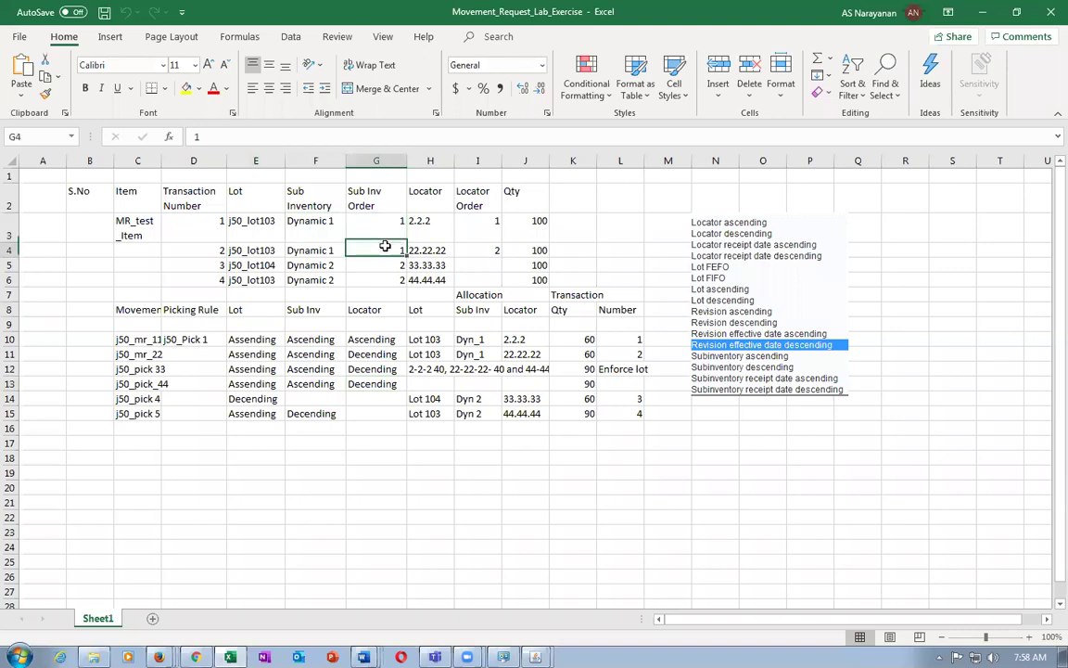
{"action": "left_click", "coordinate": [375, 265]}
{"action": "left_click", "coordinate": [373, 280]}
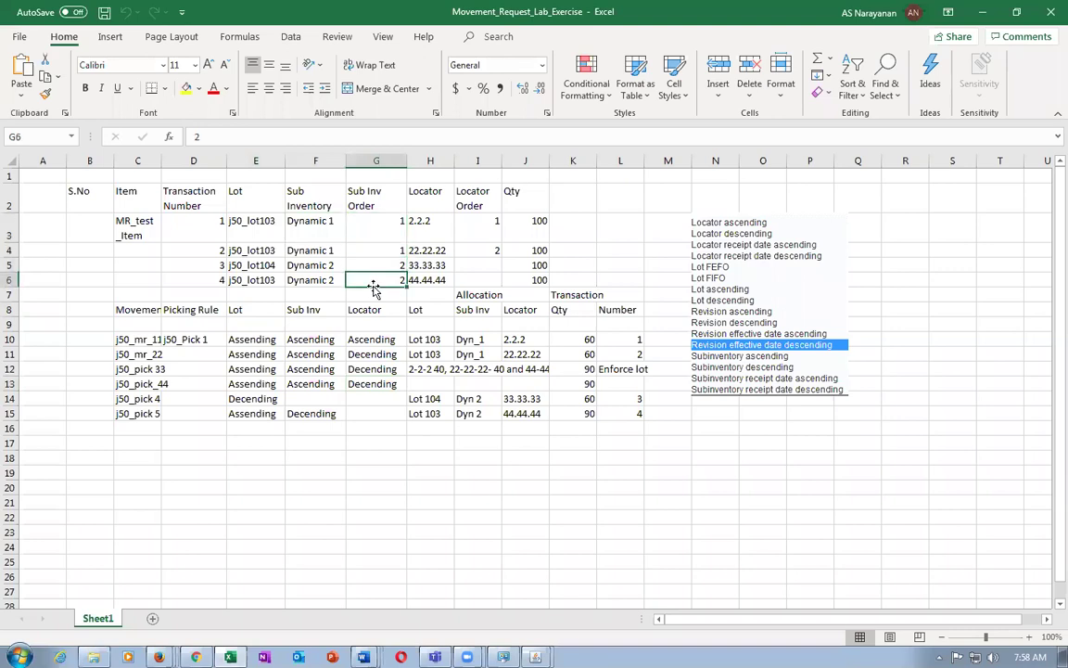
{"action": "left_click", "coordinate": [315, 267]}
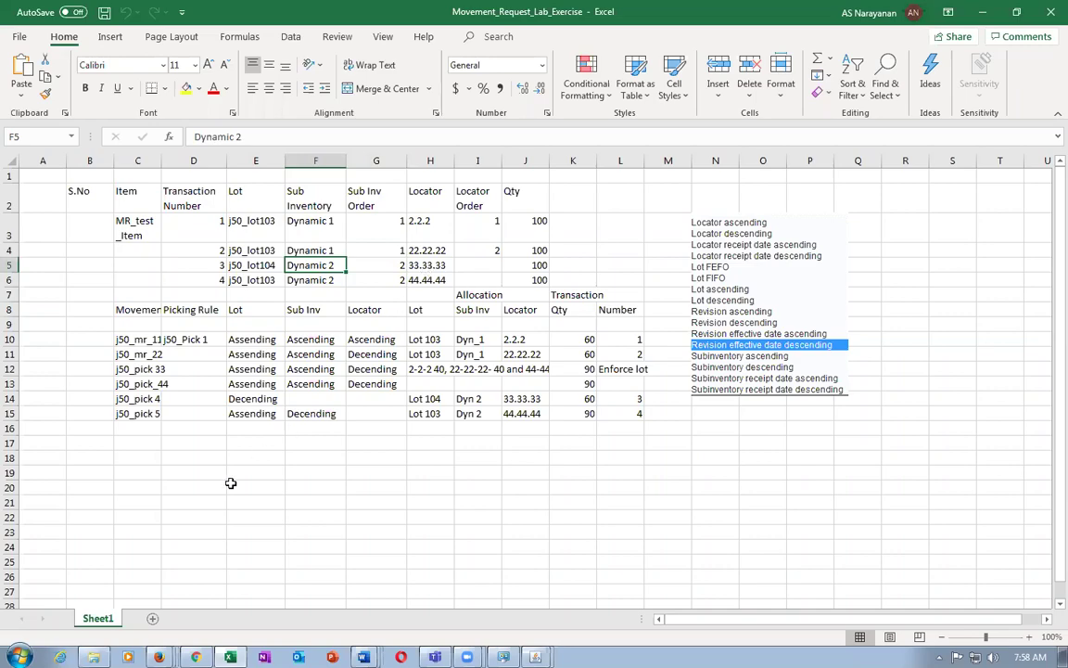
{"action": "left_click", "coordinate": [196, 657]}
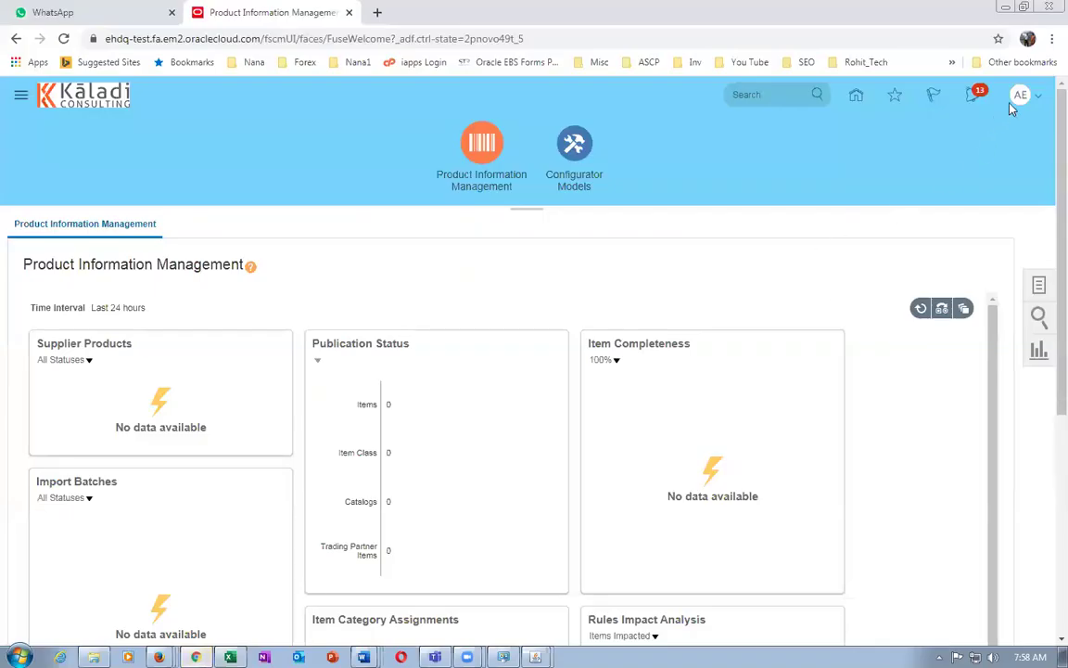
From Setup and Maintenance, search tasks for man%sub%loca% and open Manage Subinventories and Locators.
{"action": "left_click", "coordinate": [1023, 95]}
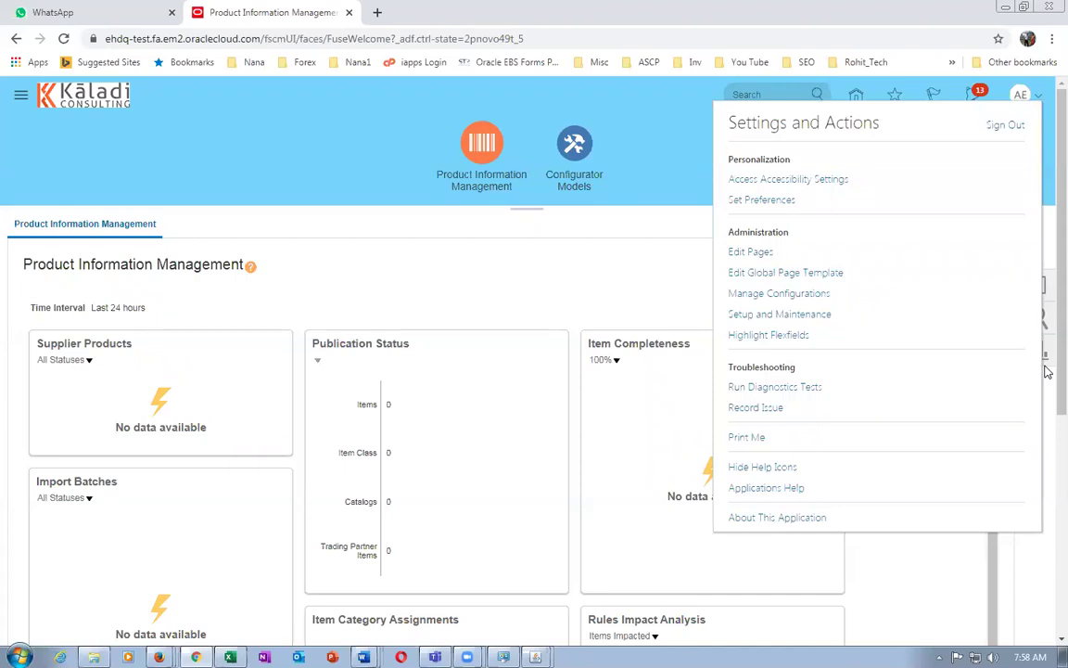
{"action": "left_click", "coordinate": [805, 314]}
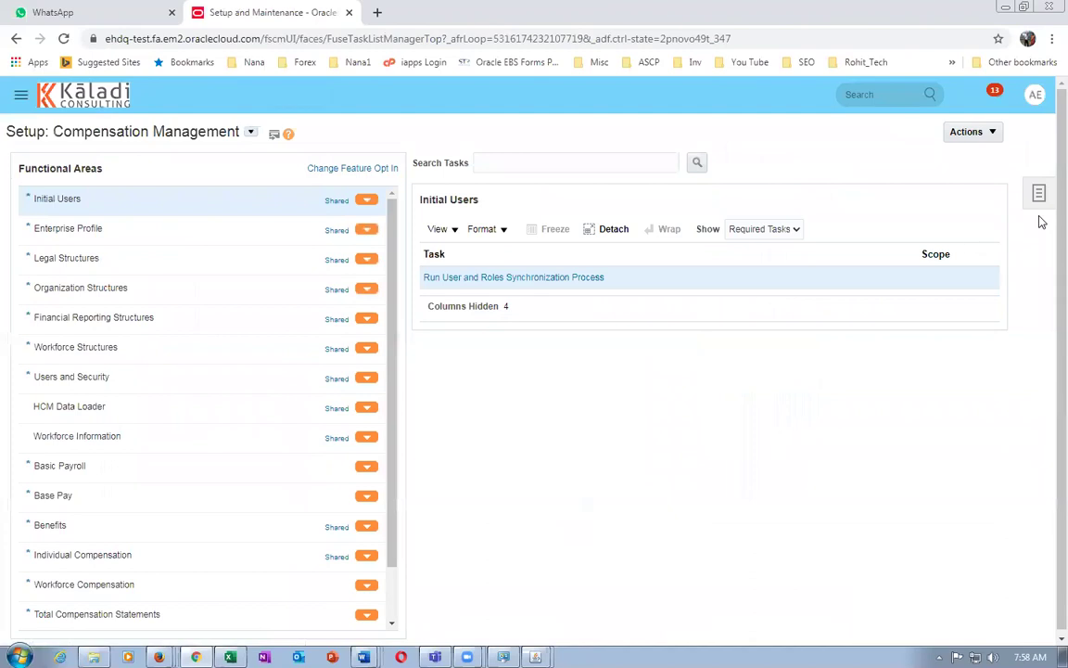
{"action": "left_click", "coordinate": [1037, 196]}
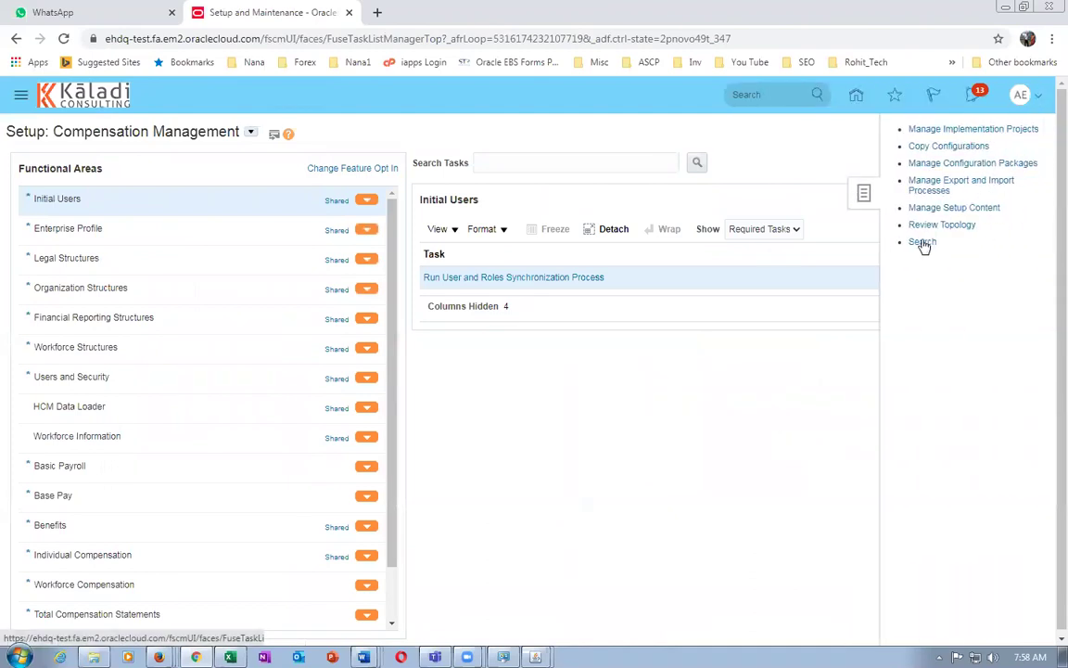
{"action": "left_click", "coordinate": [327, 166]}
{"action": "type", "text": "man%sub"}
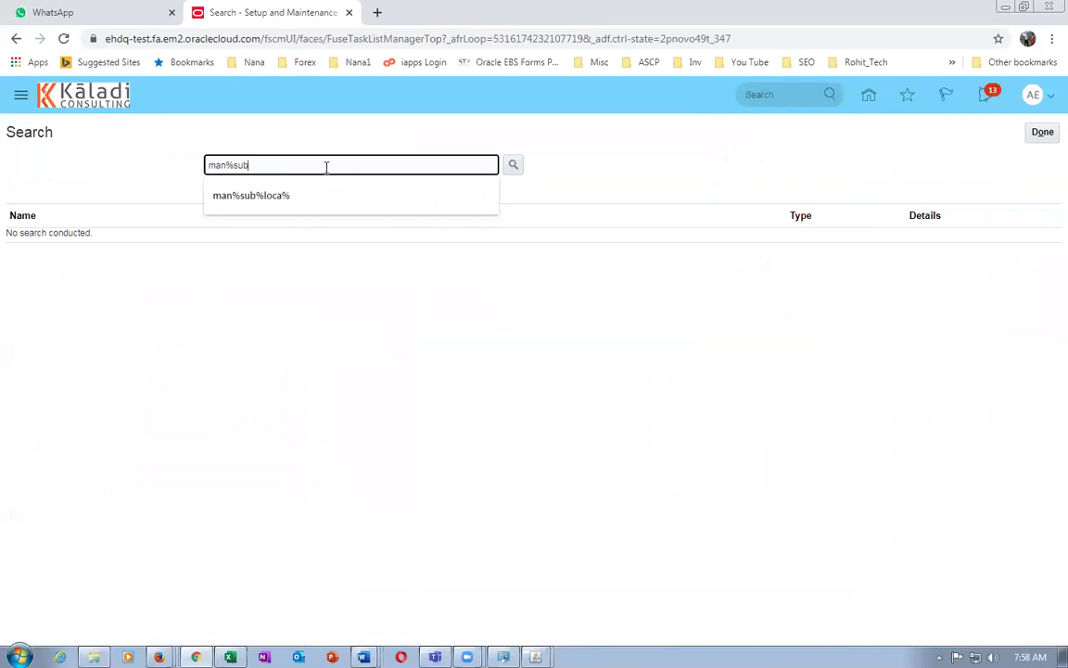
{"action": "type", "text": "%loca%"}
{"action": "key", "text": "Return"}
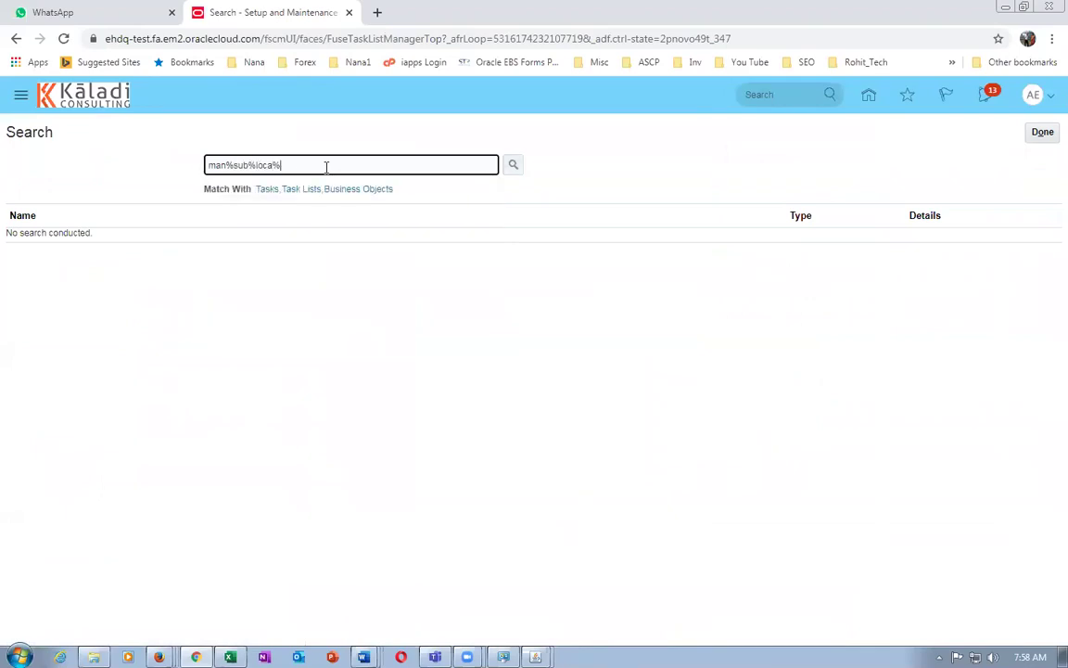
{"action": "left_click", "coordinate": [108, 239]}
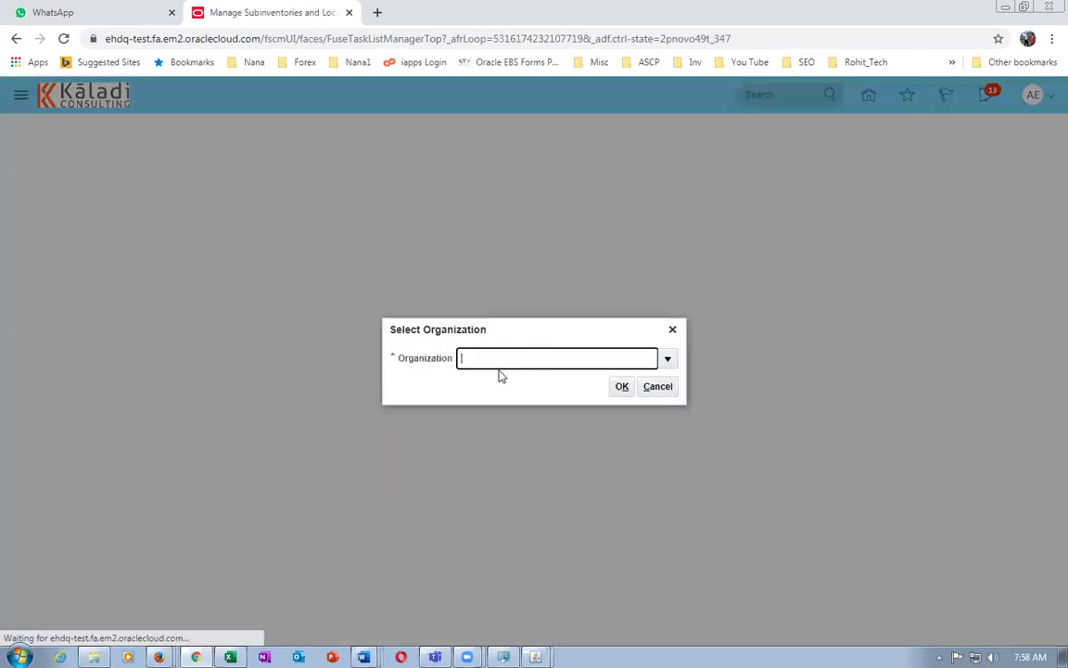
In organization M201, list subinventory m20_dyna_1's locators 22-22-22, 2-2-2 and 1-2-3.
{"action": "type", "text": "M201"}
{"action": "left_click", "coordinate": [621, 387]}
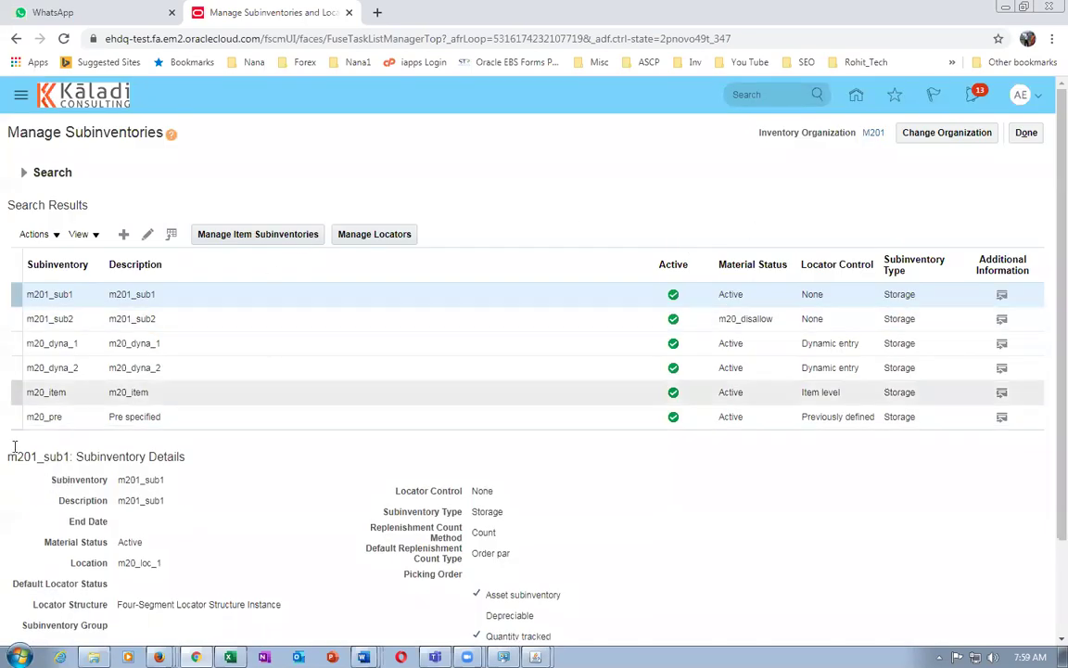
{"action": "left_click", "coordinate": [15, 343]}
{"action": "left_click", "coordinate": [372, 237]}
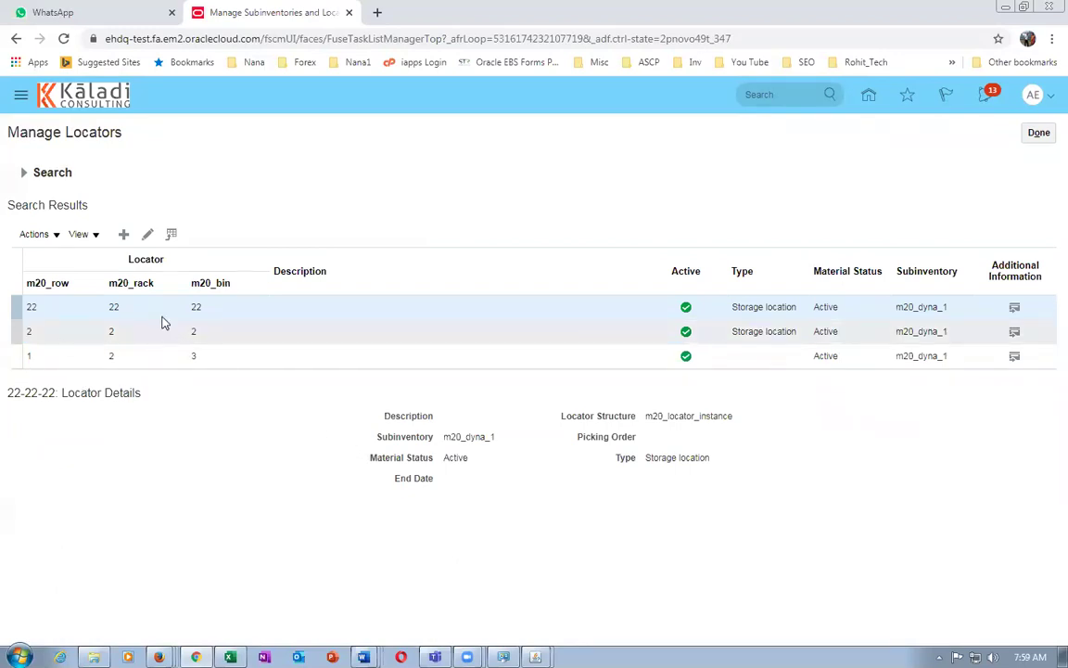
{"action": "left_click", "coordinate": [243, 331]}
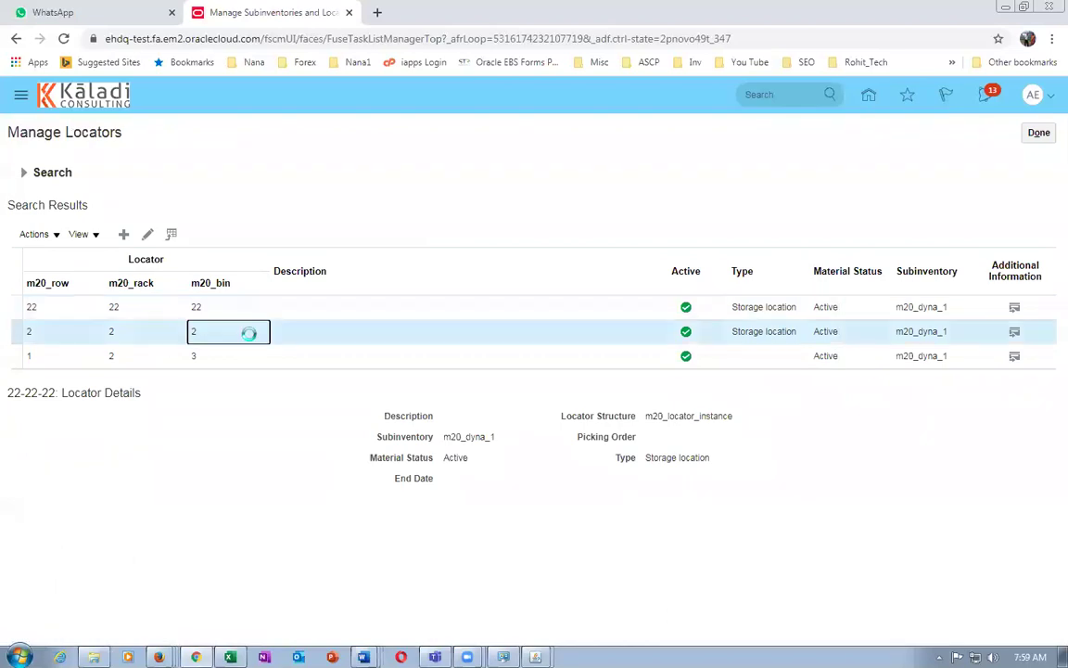
{"action": "left_click", "coordinate": [243, 309]}
{"action": "left_click", "coordinate": [243, 331]}
{"action": "key", "text": "alt+Tab"}
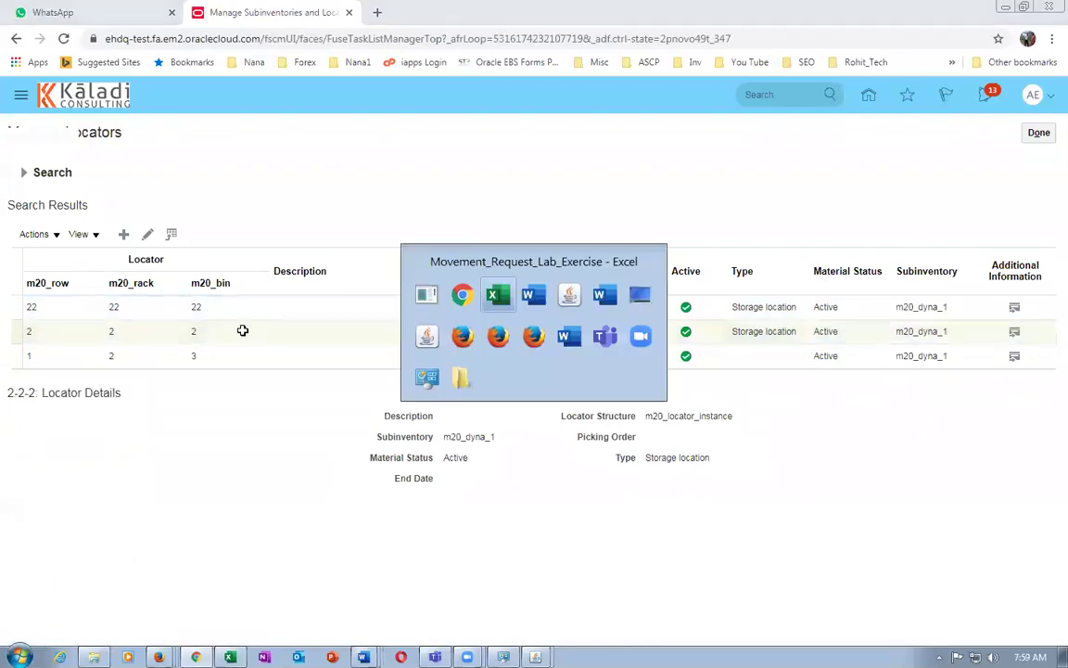
Check the workbook's locators 2.2.2, 22.22.22, and Dynamic 2's 33.33.33 and 44.44.44.
{"action": "left_click", "coordinate": [428, 230]}
{"action": "left_click", "coordinate": [428, 250]}
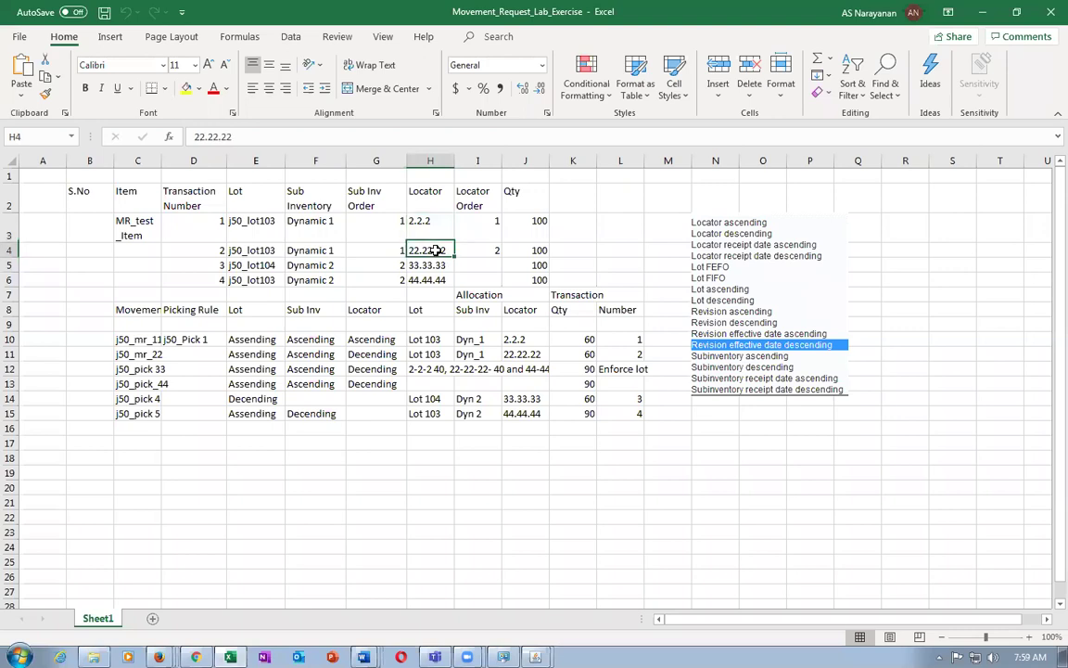
{"action": "left_click", "coordinate": [306, 265]}
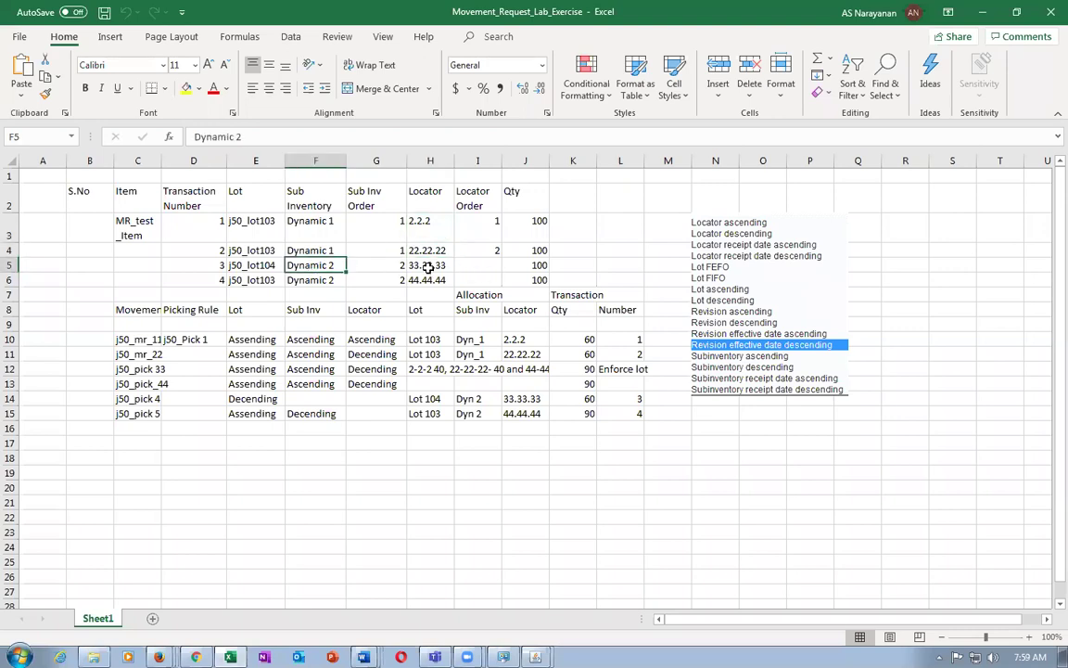
{"action": "left_click", "coordinate": [428, 266]}
{"action": "left_click", "coordinate": [431, 282]}
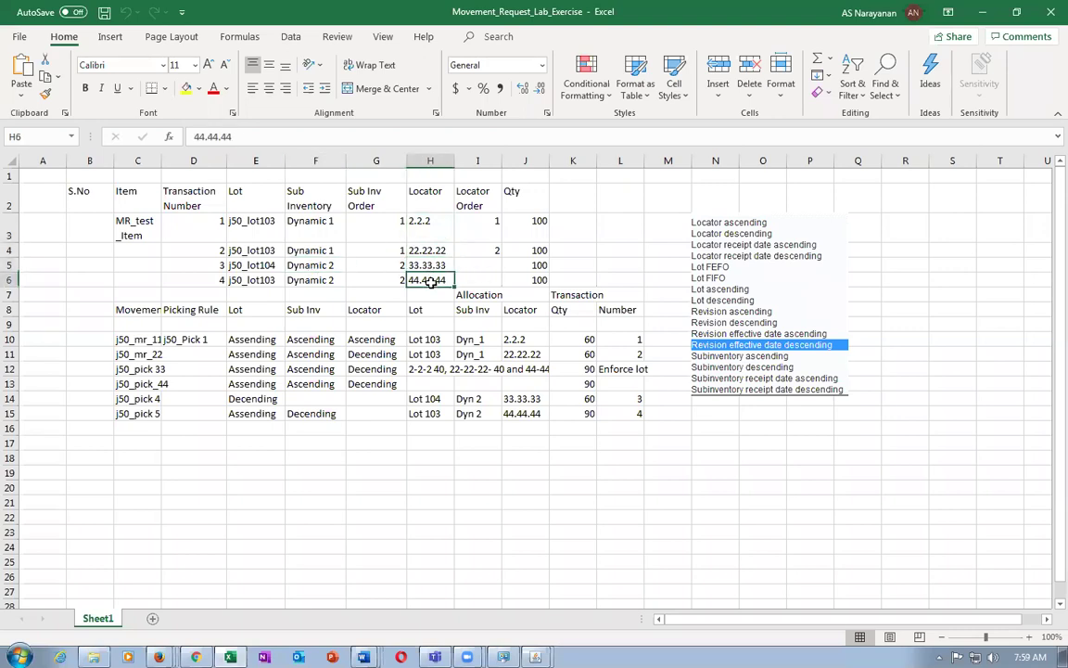
{"action": "left_click", "coordinate": [429, 265]}
{"action": "left_click", "coordinate": [437, 280]}
Back in Oracle, open the empty locator list of subinventory m20_dyna_2.
{"action": "key", "text": "alt+Tab"}
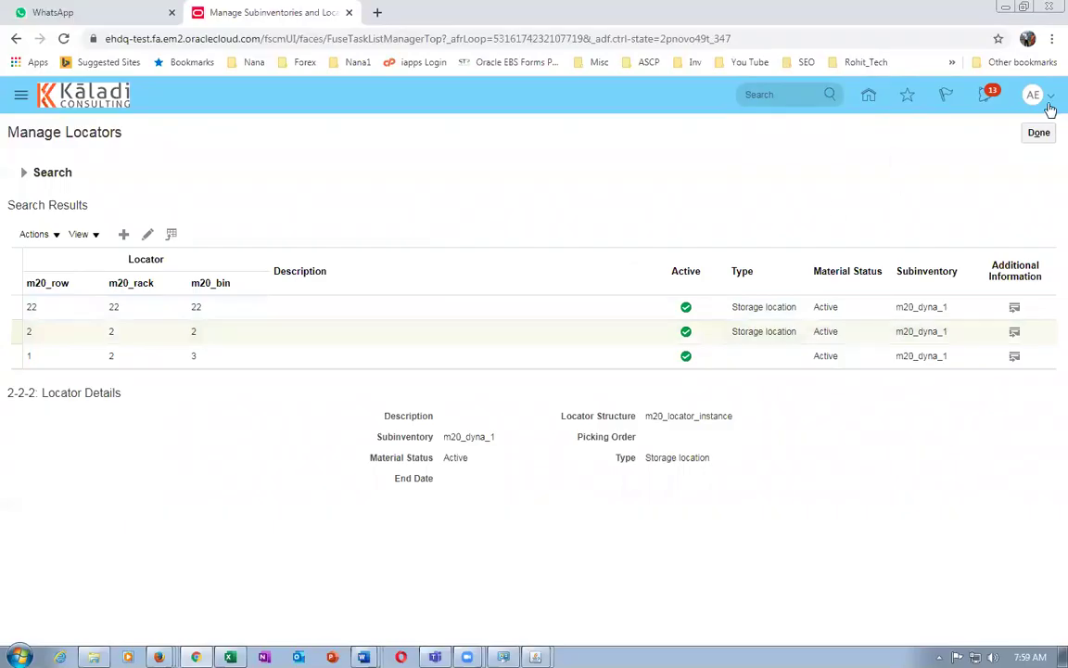
{"action": "left_click", "coordinate": [1038, 133]}
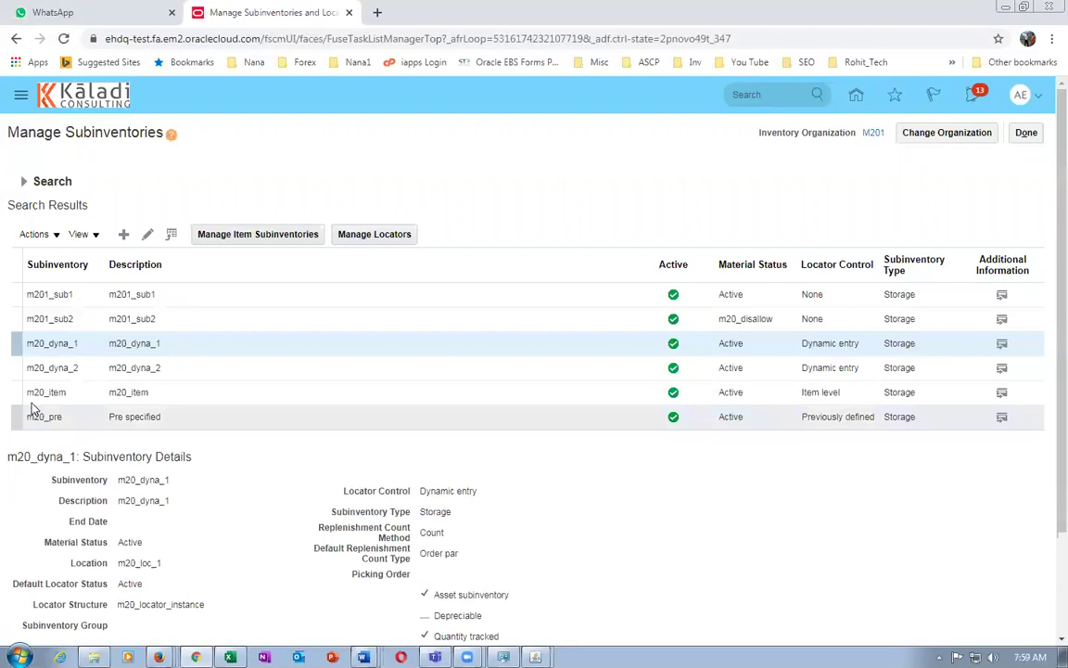
{"action": "left_click", "coordinate": [16, 367]}
{"action": "left_click", "coordinate": [370, 237]}
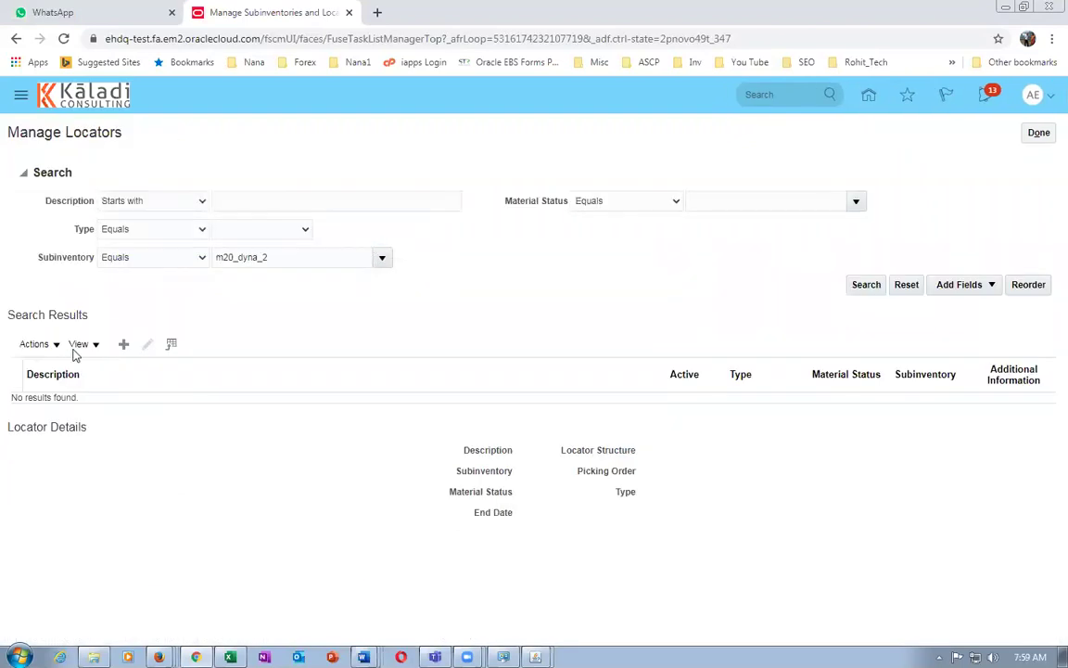
Create storage locator 33-33-33 in subinventory m20_dyna_2.
{"action": "left_click", "coordinate": [123, 344]}
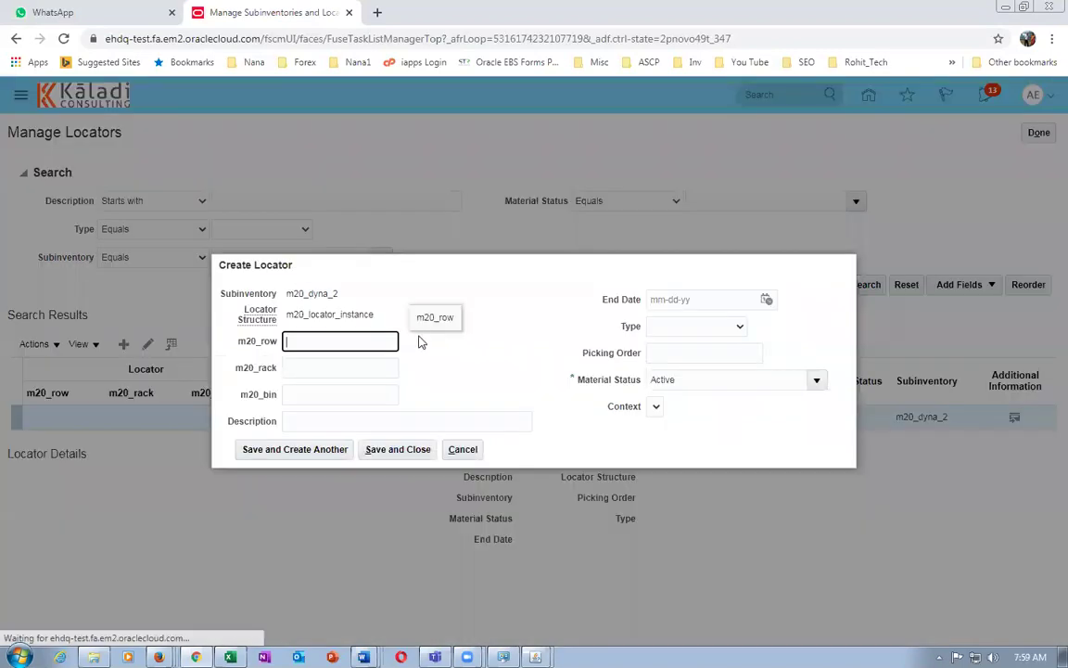
{"action": "type", "text": "33"}
{"action": "key", "text": "Tab"}
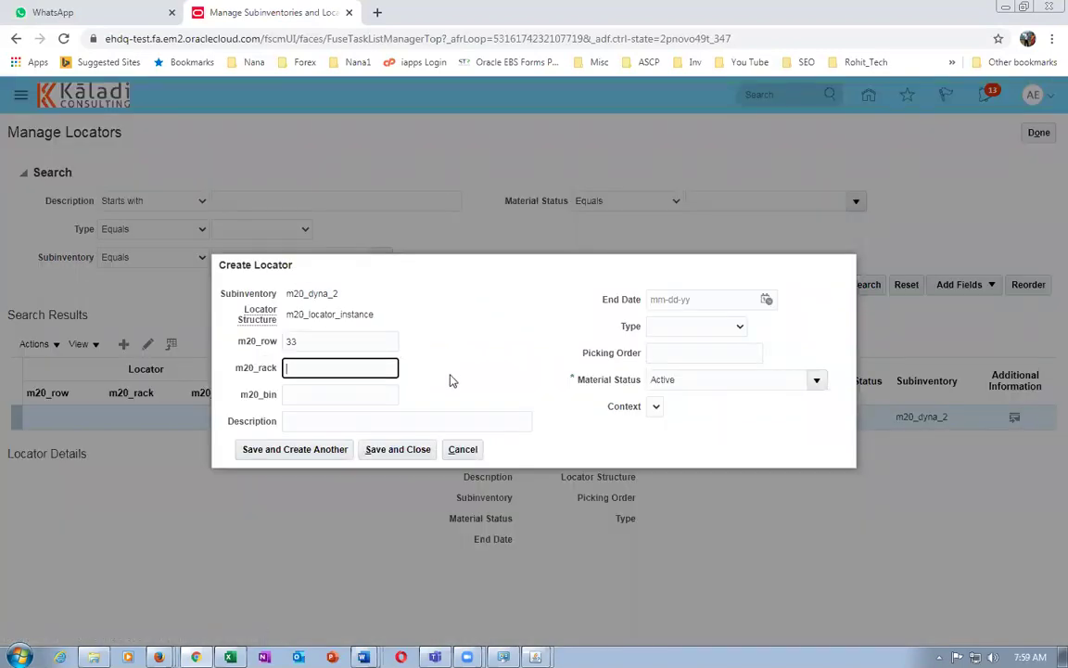
{"action": "type", "text": "33"}
{"action": "key", "text": "Tab"}
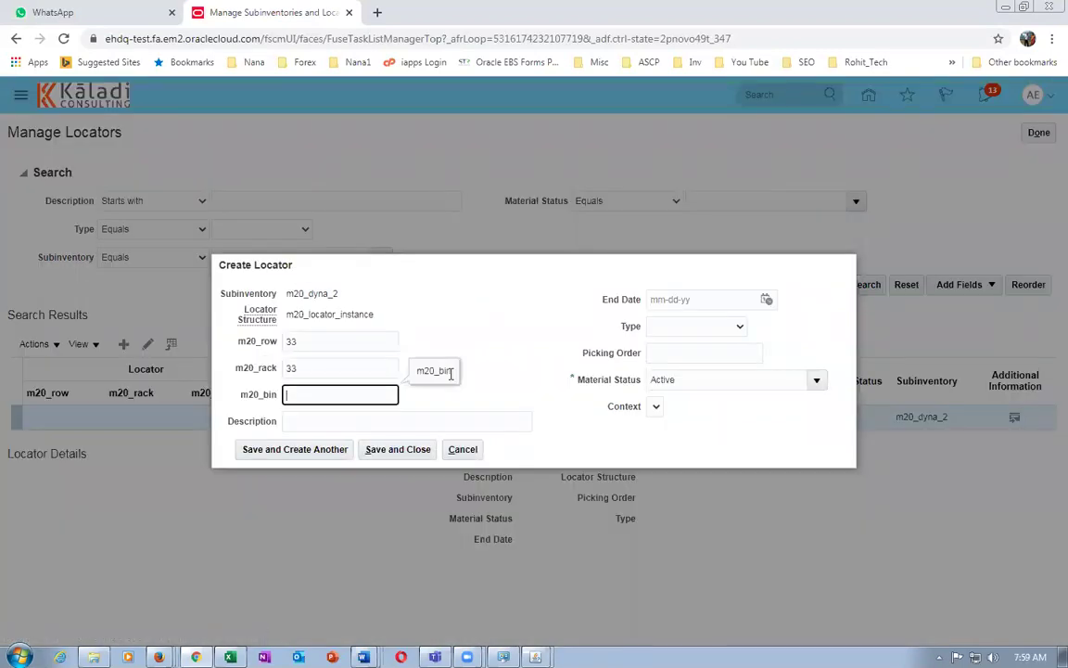
{"action": "type", "text": "33"}
{"action": "key", "text": "Tab"}
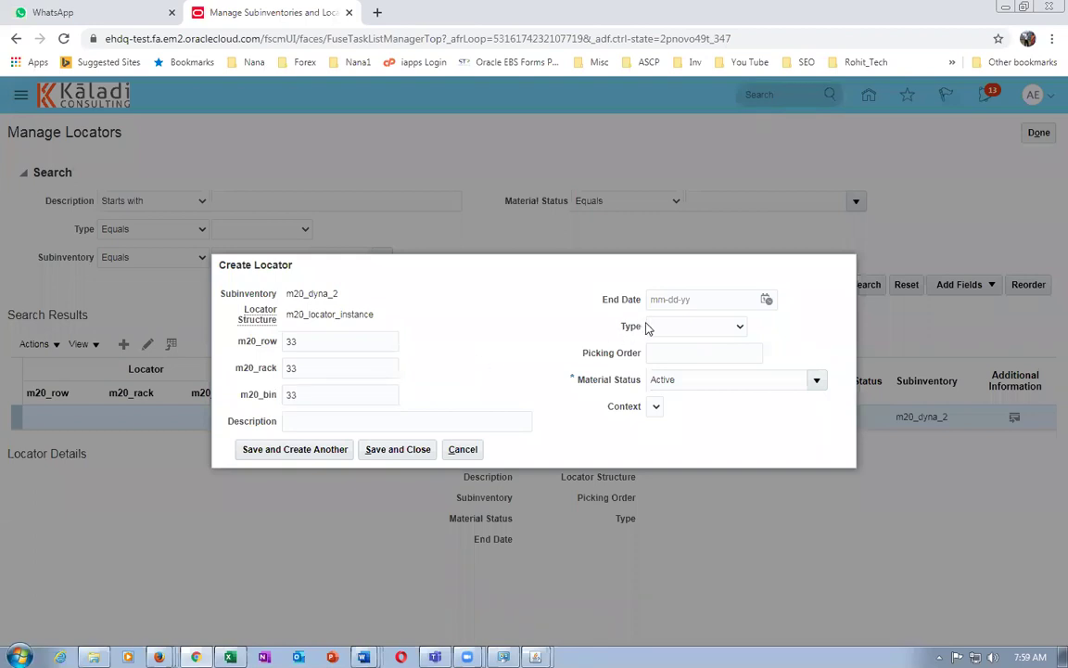
{"action": "left_click", "coordinate": [688, 327]}
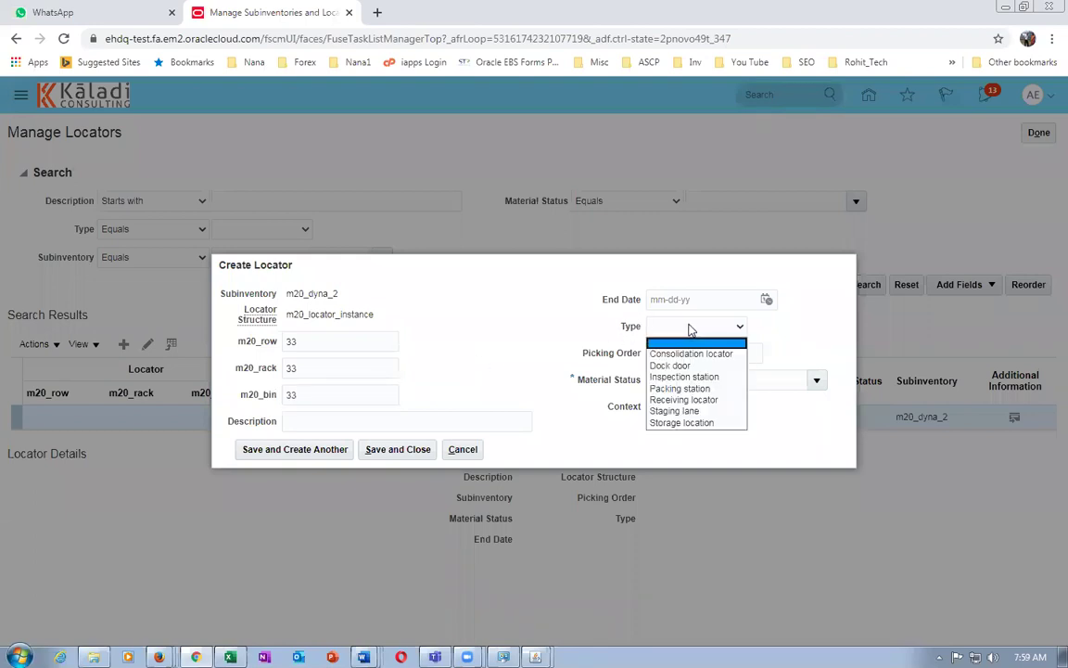
{"action": "left_click", "coordinate": [686, 422]}
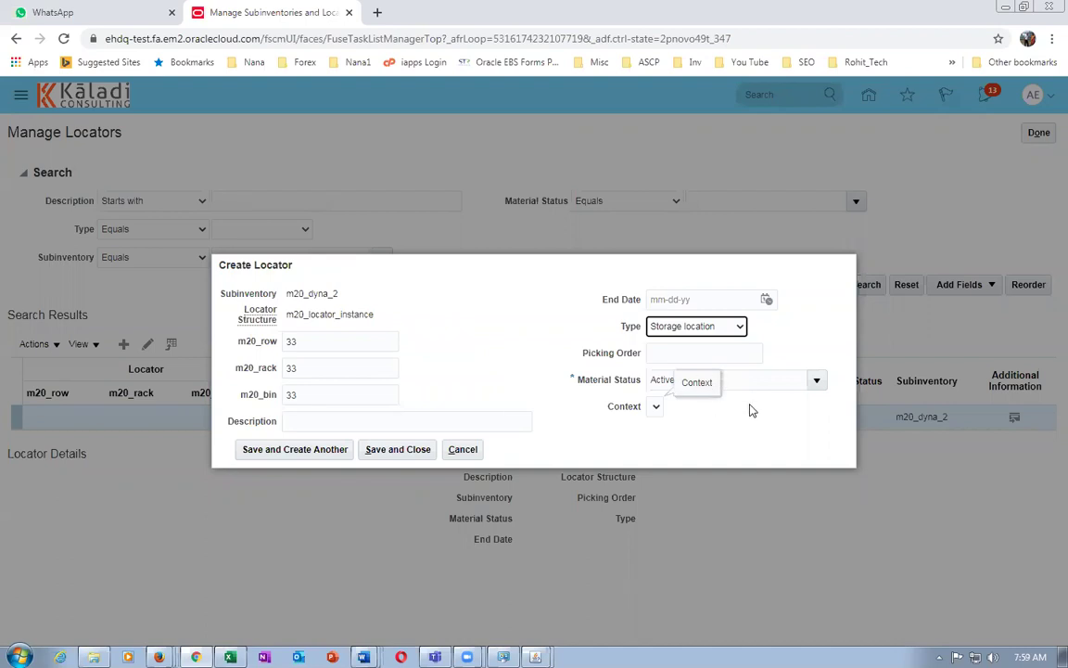
{"action": "left_click", "coordinate": [394, 449]}
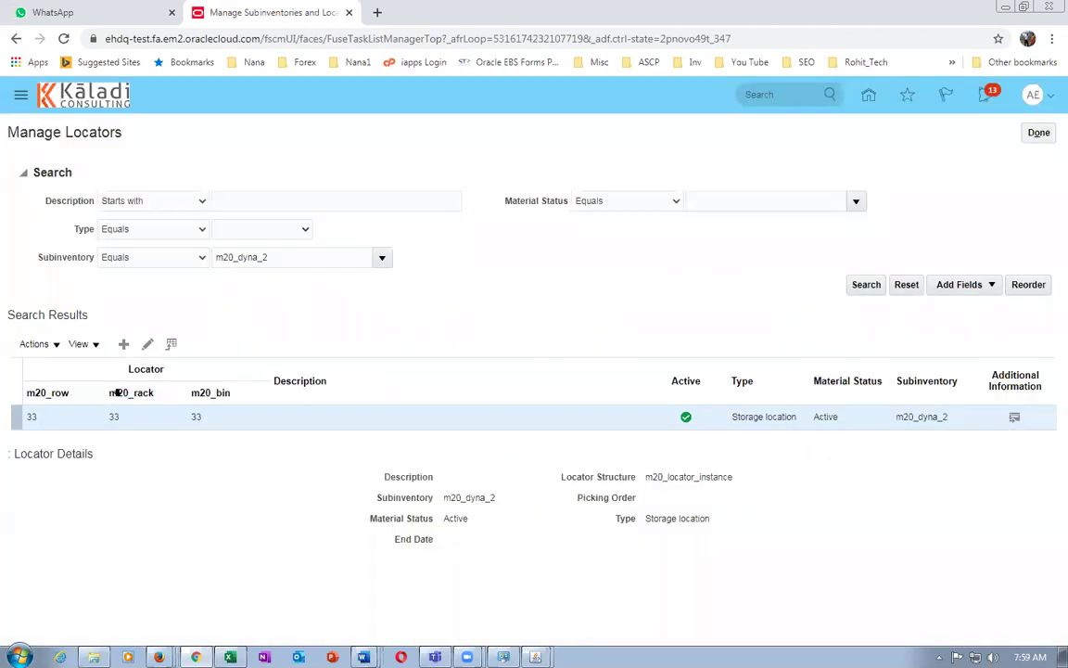
Create storage locator 44-44-44 in subinventory m20_dyna_2.
{"action": "key", "text": "alt+Tab"}
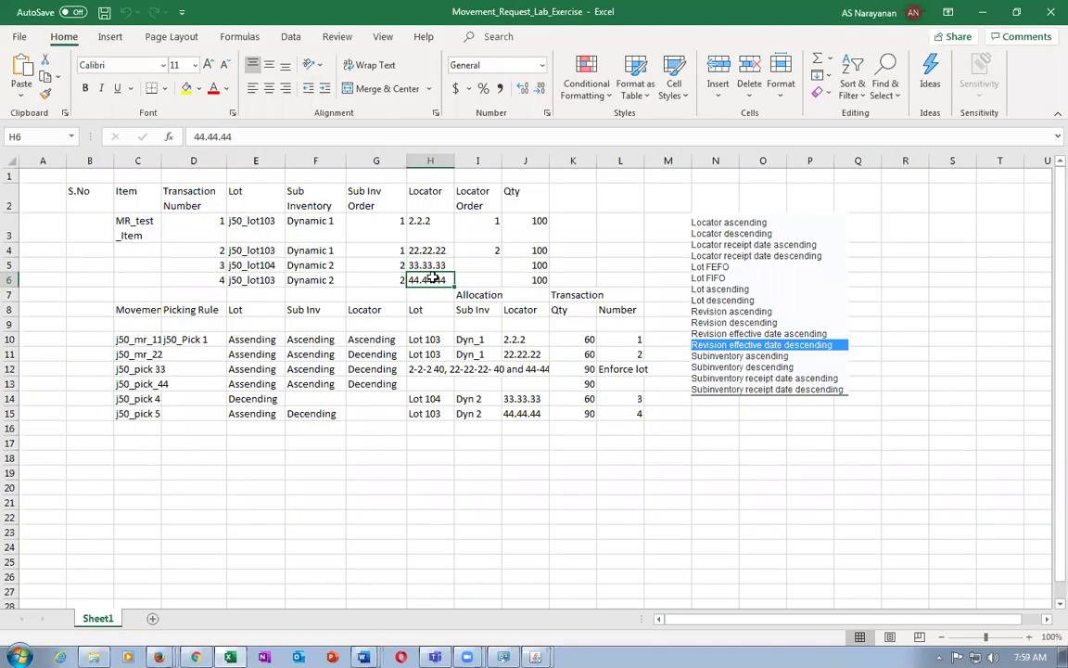
{"action": "key", "text": "alt+Tab"}
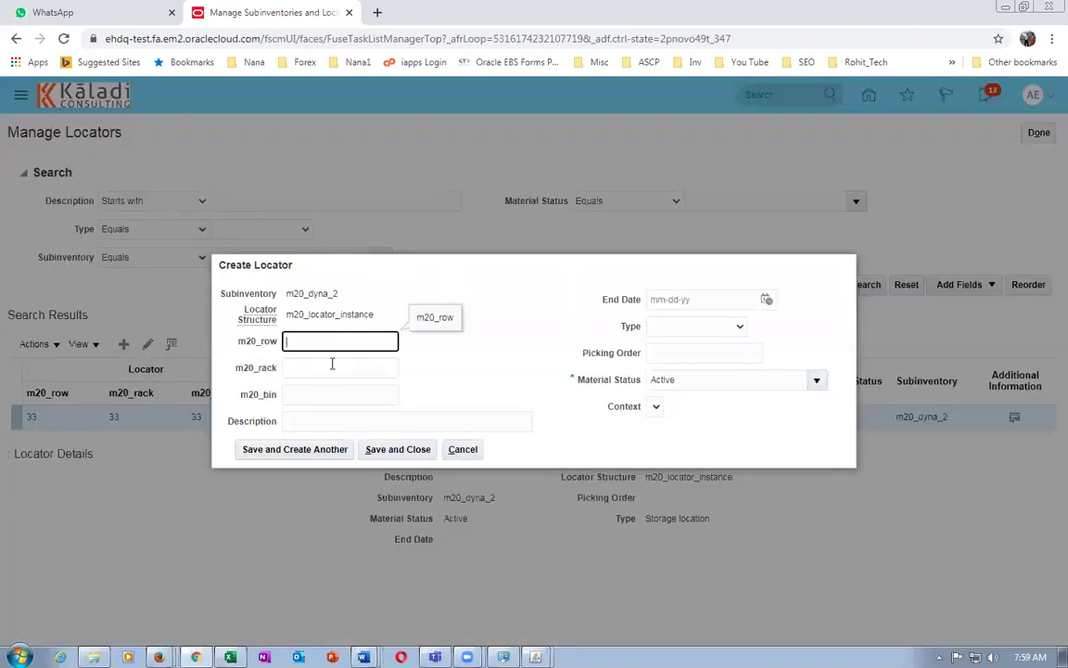
{"action": "key", "text": "Tab"}
{"action": "type", "text": "44"}
{"action": "key", "text": "Tab"}
{"action": "type", "text": "4"}
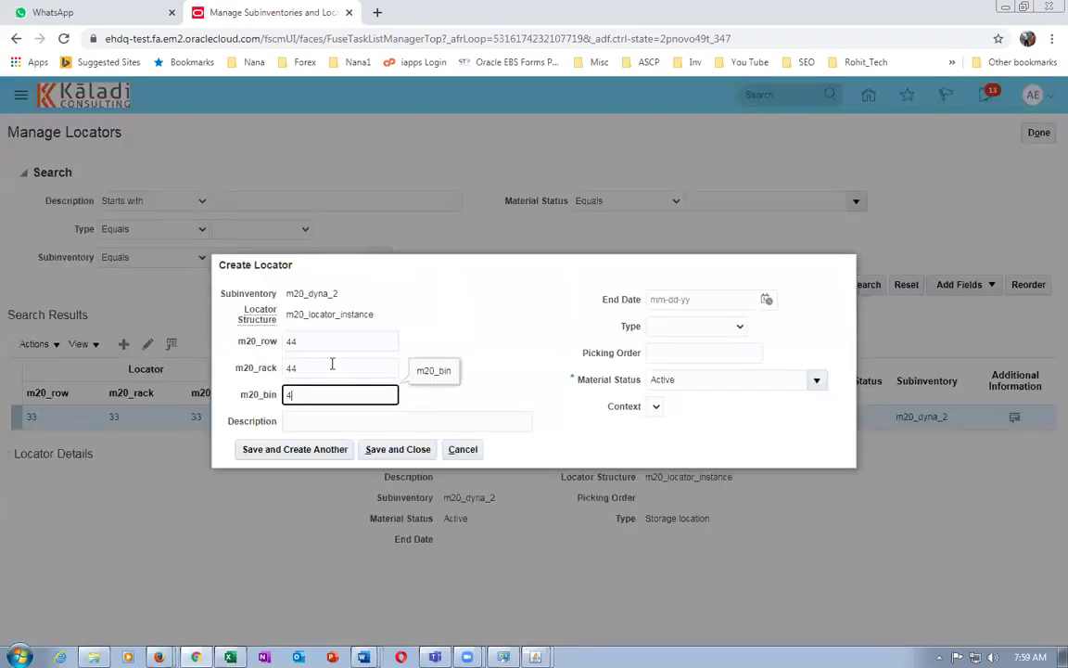
{"action": "left_click", "coordinate": [695, 326]}
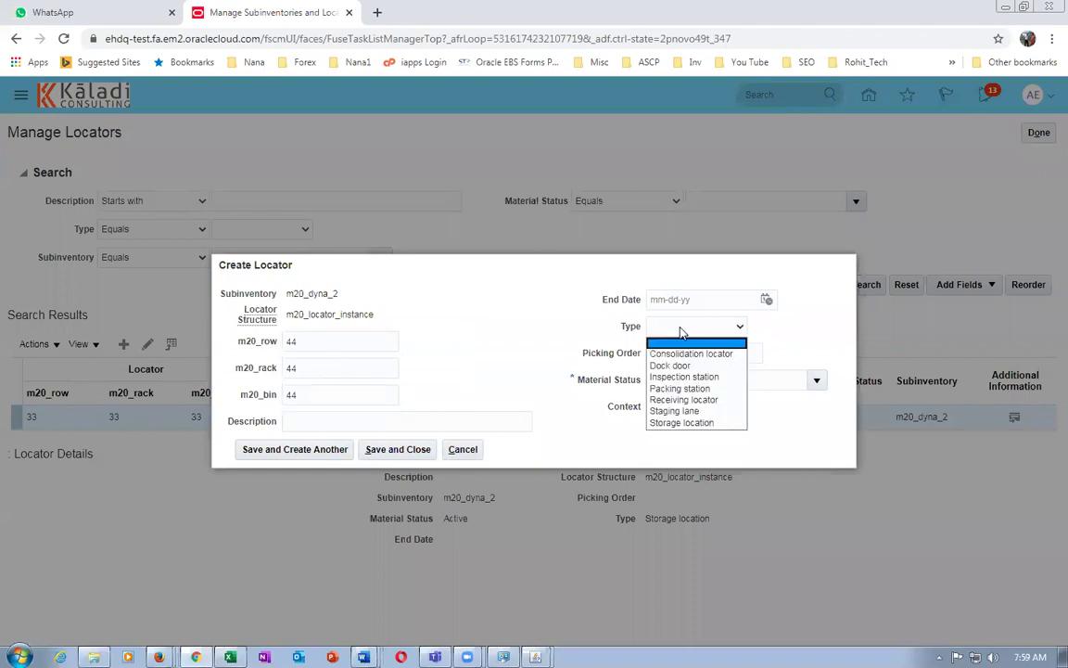
{"action": "left_click", "coordinate": [691, 422]}
{"action": "left_click", "coordinate": [403, 449]}
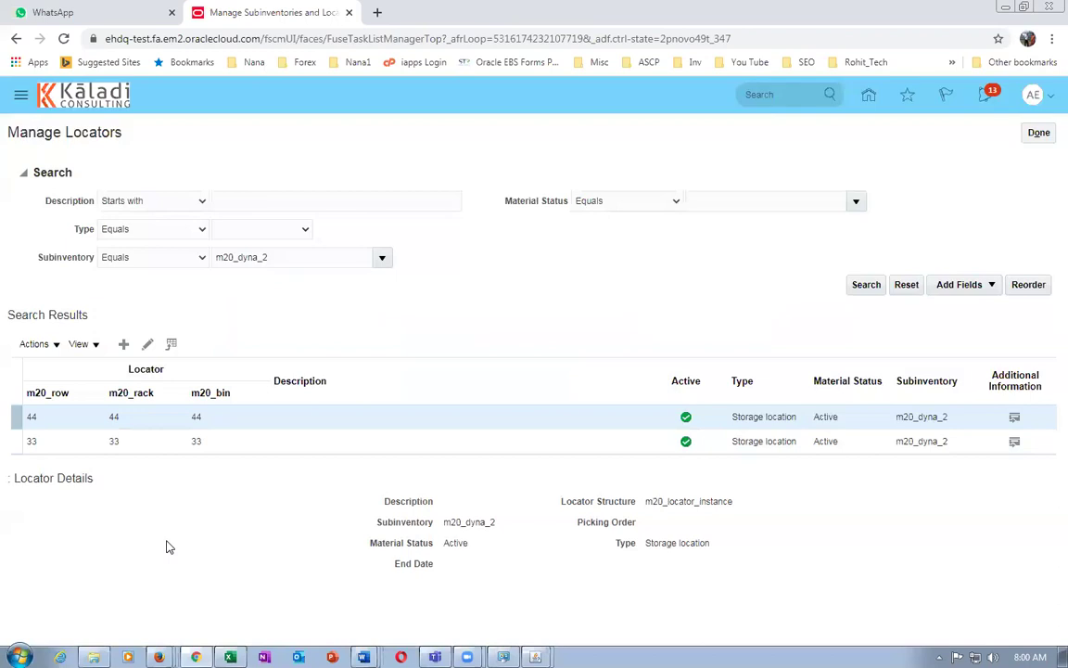
{"action": "key", "text": "alt+Tab"}
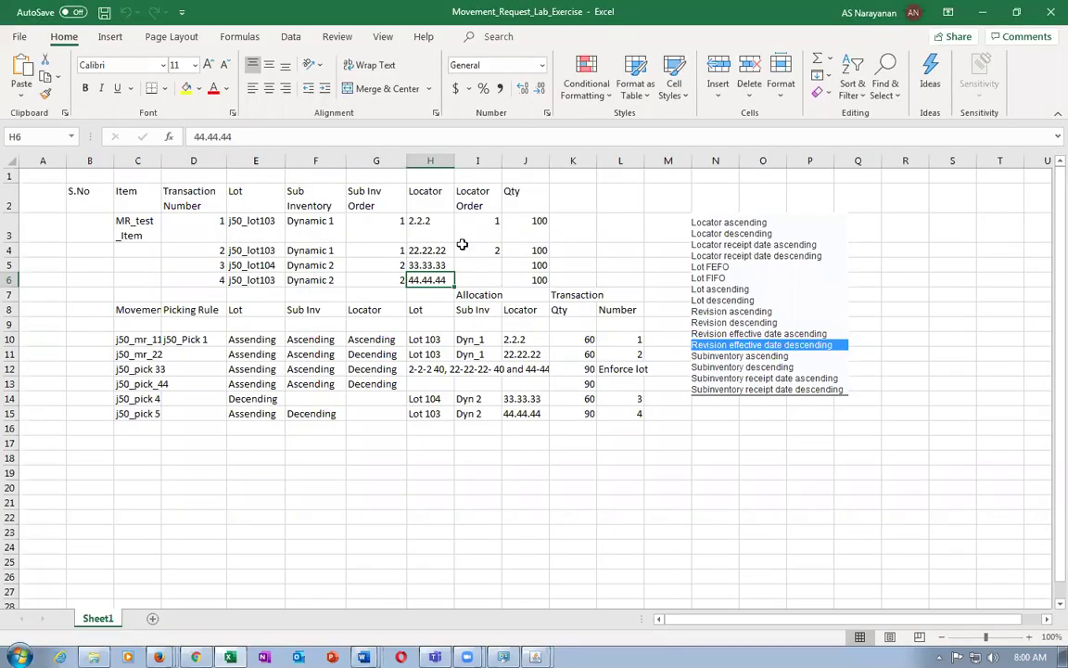
Review the workbook's locator order entries for 2.2.2, 22.22.22, 33.33.33 and 44.44.44.
{"action": "left_click", "coordinate": [419, 221]}
{"action": "left_click", "coordinate": [431, 251]}
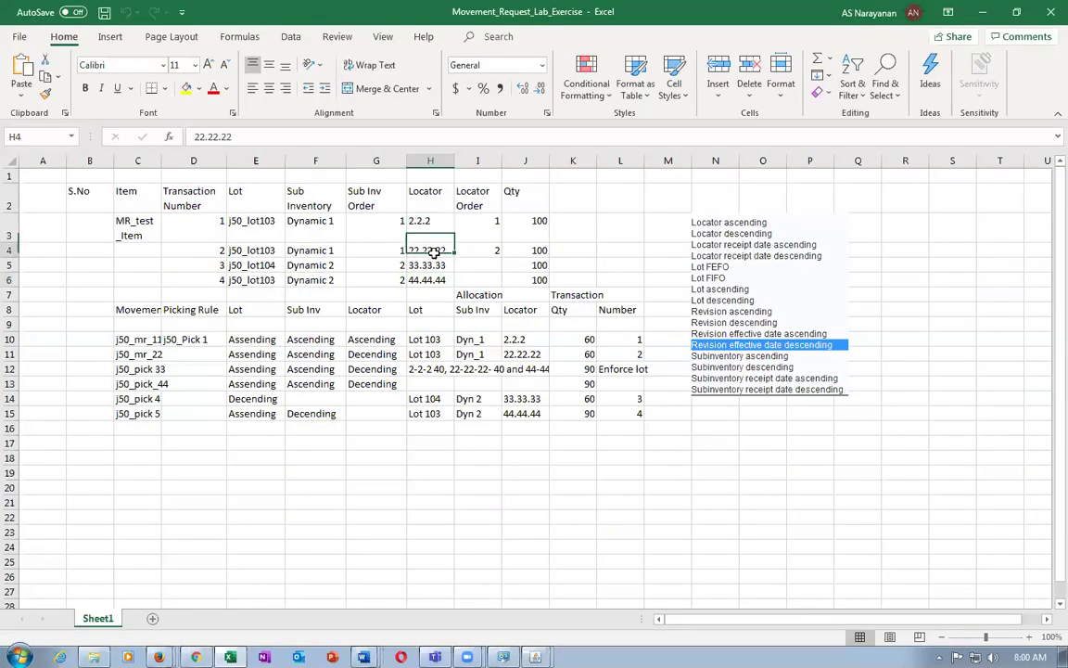
{"action": "left_click", "coordinate": [495, 232]}
{"action": "key", "text": "Left"}
{"action": "left_click", "coordinate": [473, 248]}
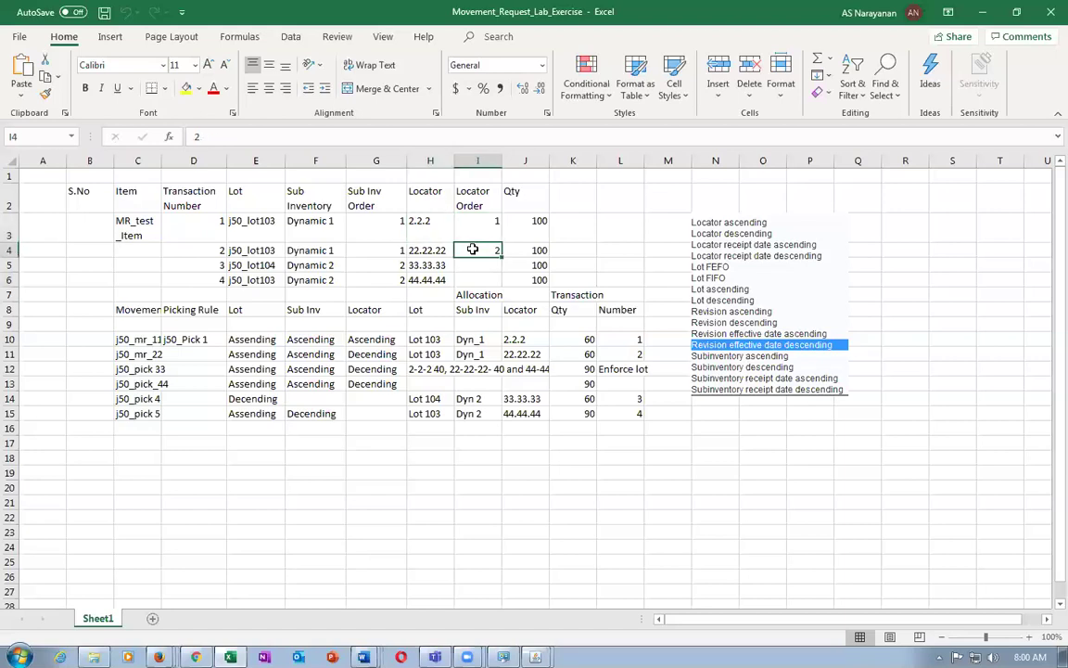
{"action": "left_click", "coordinate": [320, 266]}
{"action": "left_click", "coordinate": [429, 266]}
{"action": "left_click", "coordinate": [428, 279]}
{"action": "key", "text": "alt+Tab"}
Open m20_dyna_1's locators and give locator 2-2-2 picking order 1.
{"action": "left_click", "coordinate": [1043, 136]}
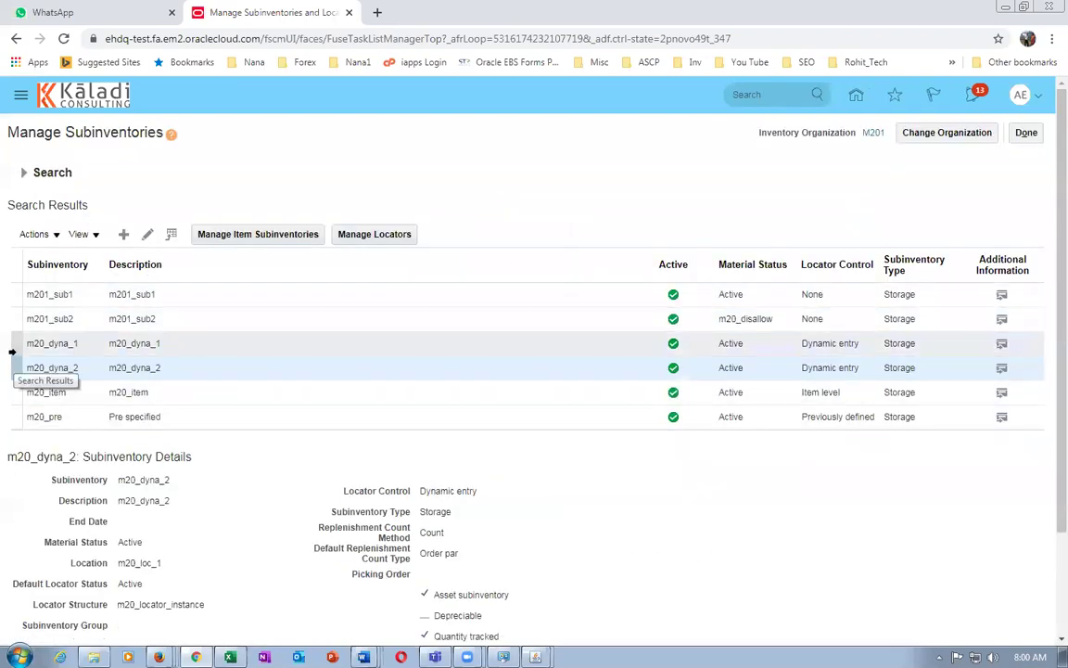
{"action": "left_click", "coordinate": [12, 352]}
{"action": "left_click", "coordinate": [372, 234]}
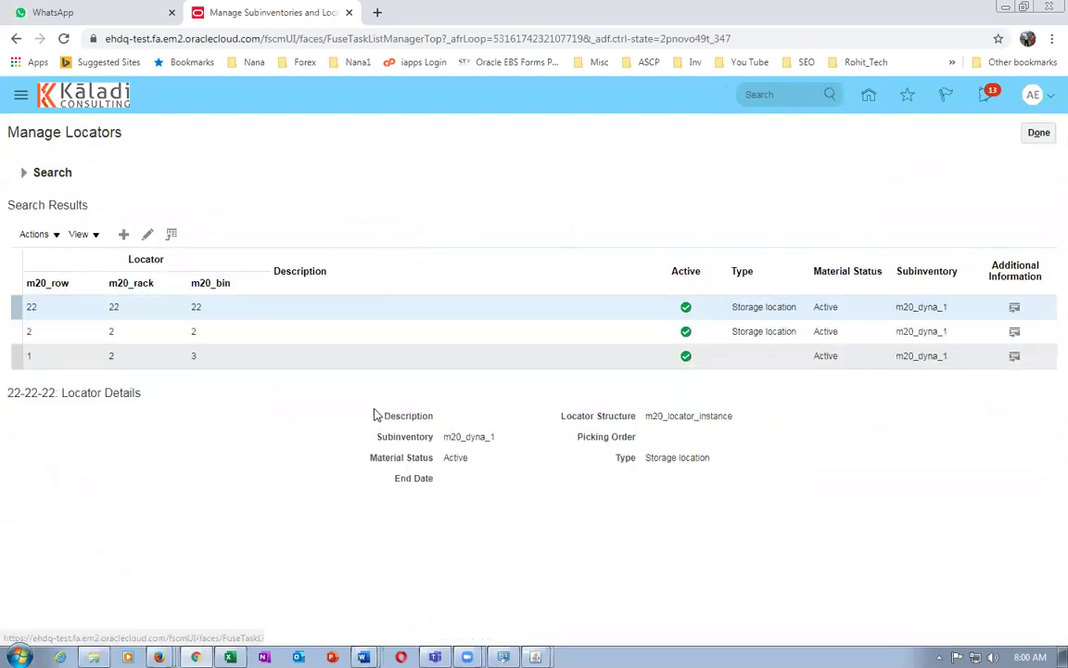
{"action": "left_click", "coordinate": [20, 330]}
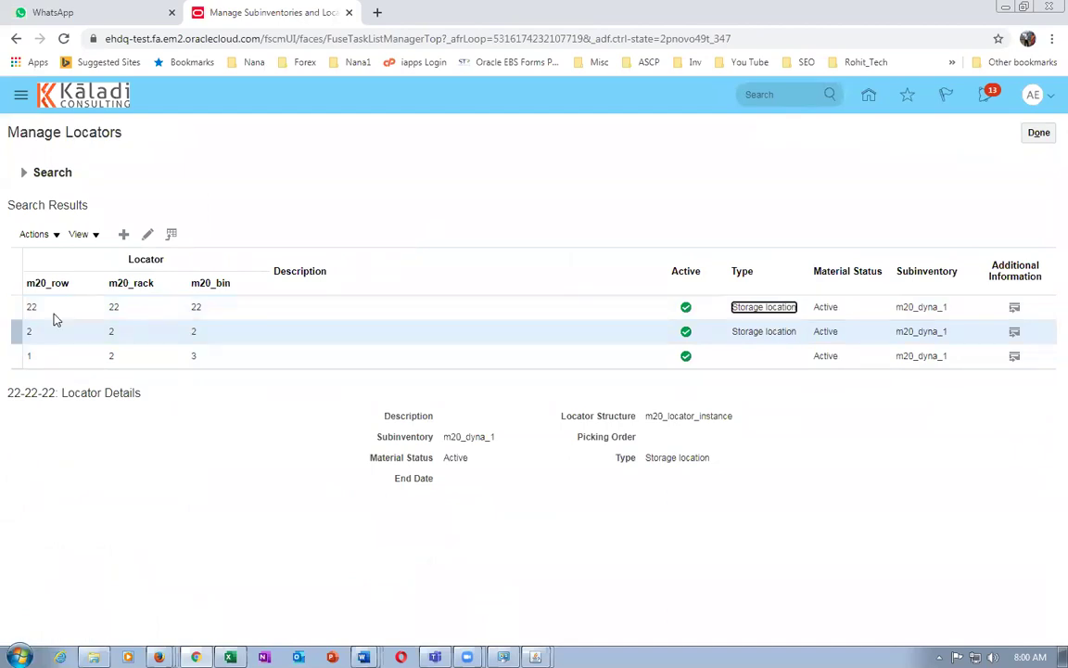
{"action": "left_click", "coordinate": [147, 233]}
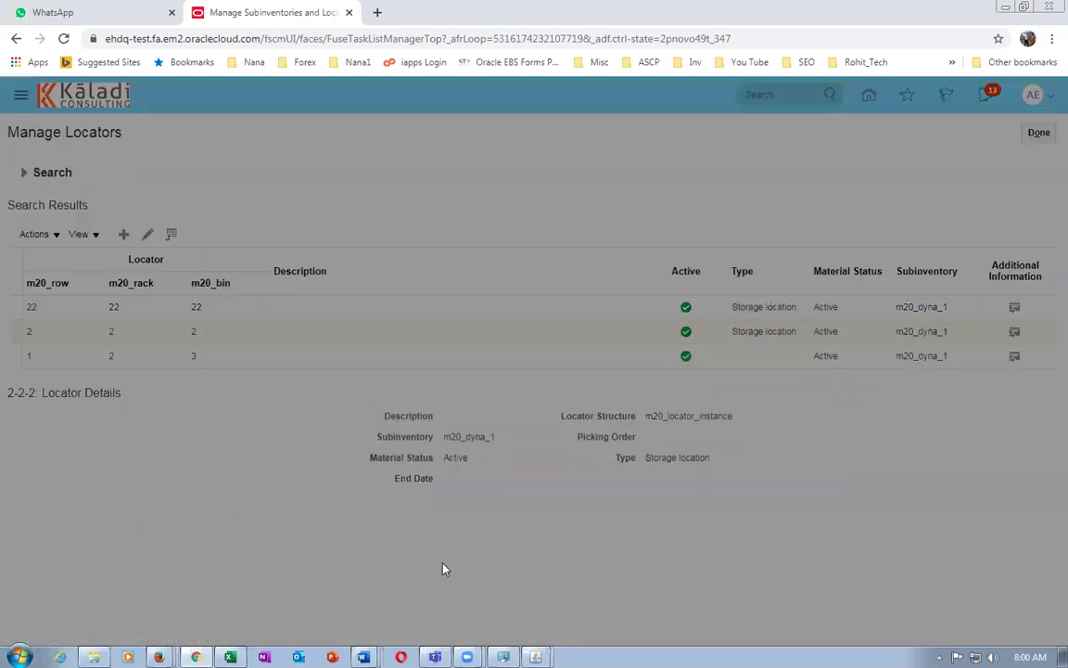
{"action": "left_click", "coordinate": [680, 360]}
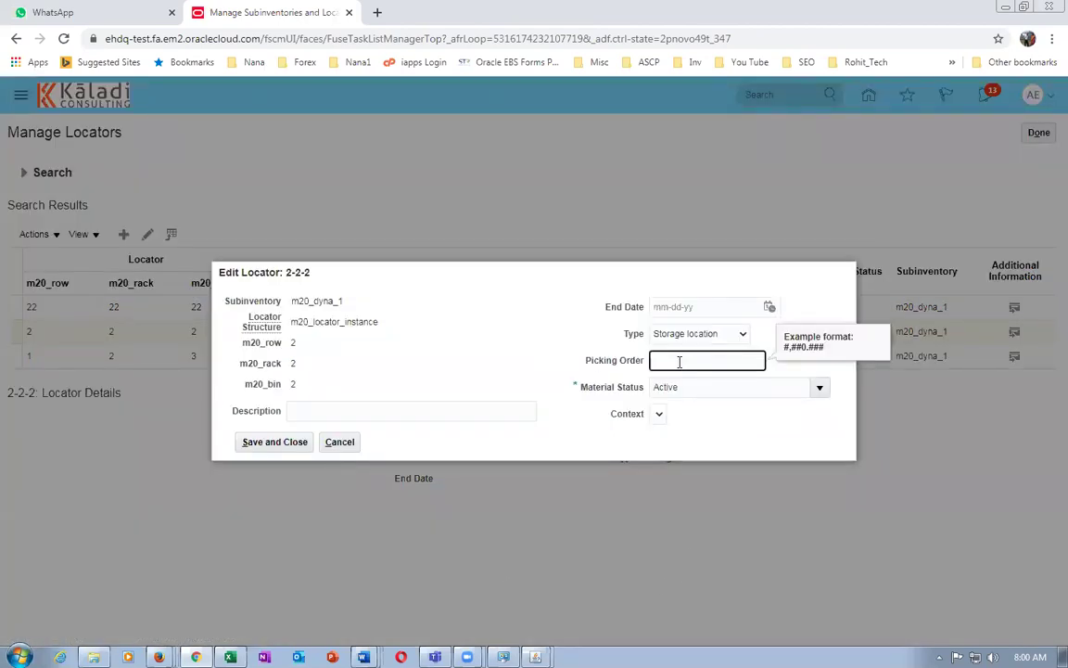
{"action": "left_click", "coordinate": [249, 443]}
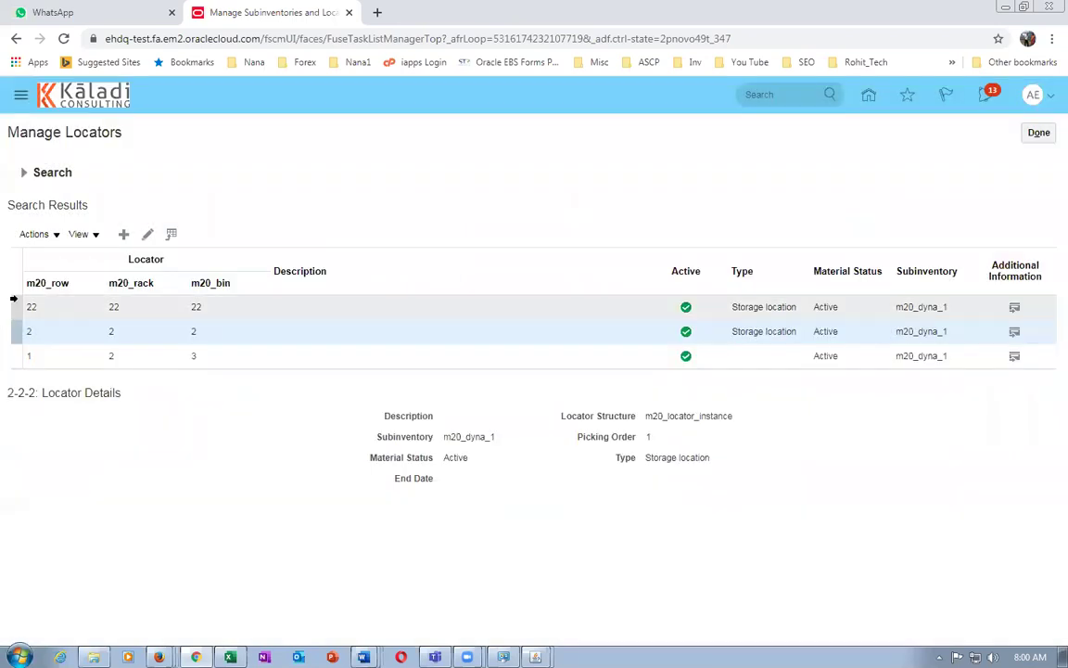
Give locator 22-22-22 picking order 2.
{"action": "left_click", "coordinate": [13, 306]}
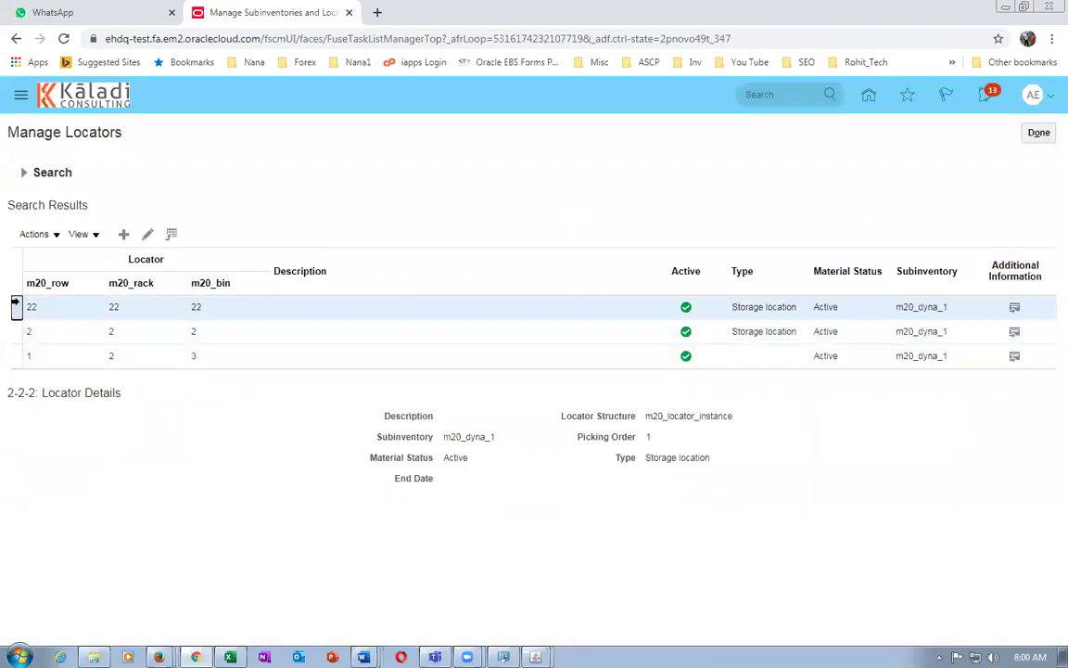
{"action": "left_click", "coordinate": [147, 235]}
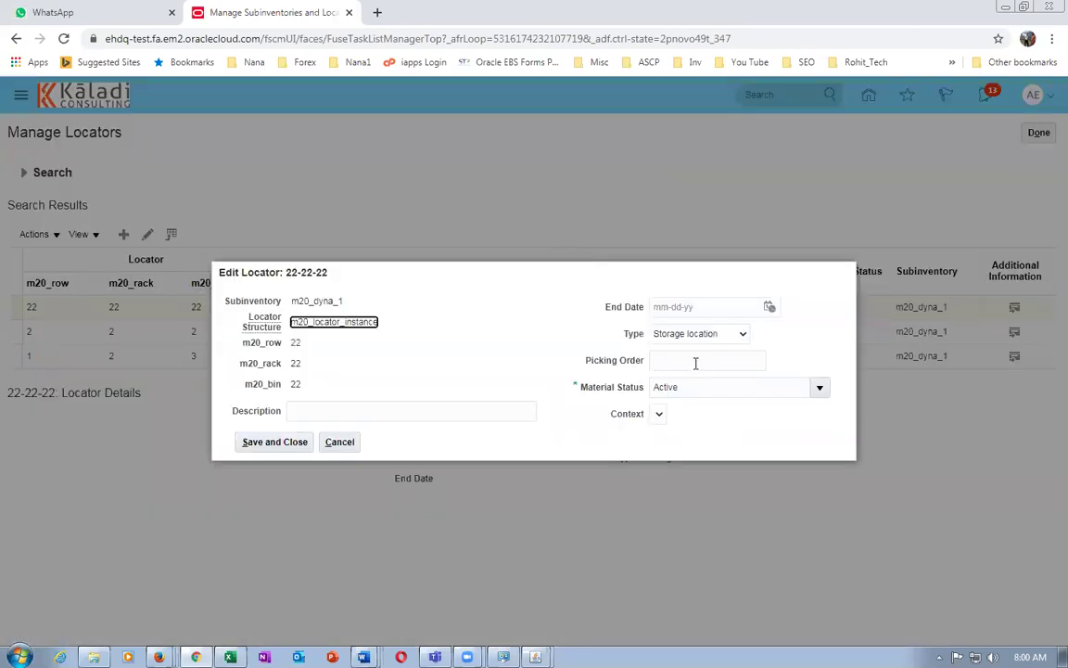
{"action": "left_click", "coordinate": [694, 363]}
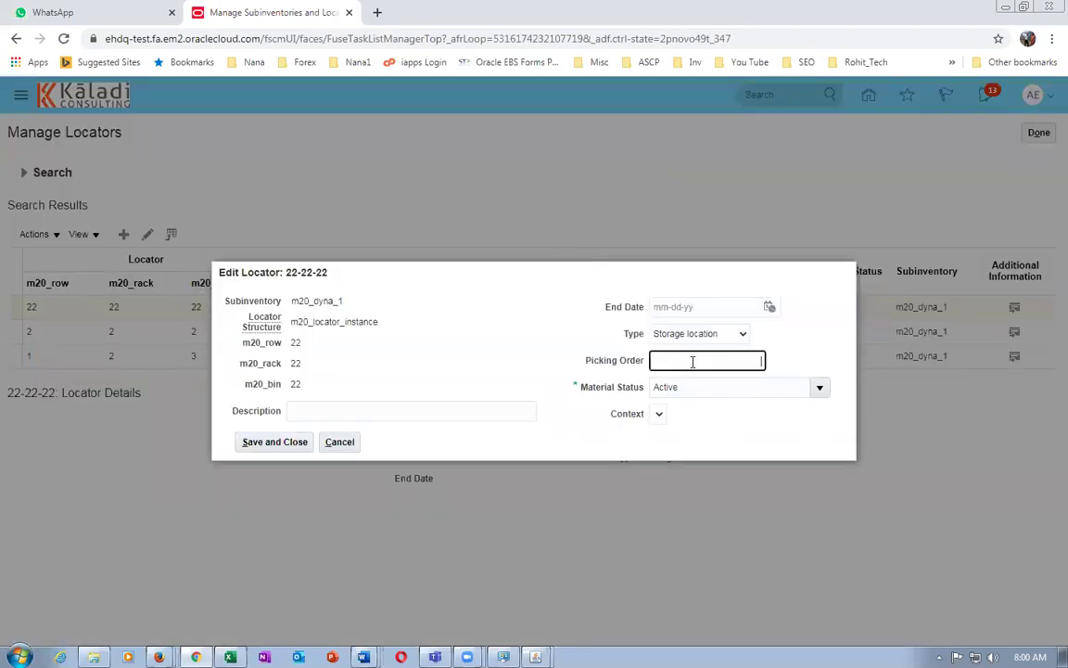
{"action": "type", "text": "2"}
{"action": "left_click", "coordinate": [275, 441]}
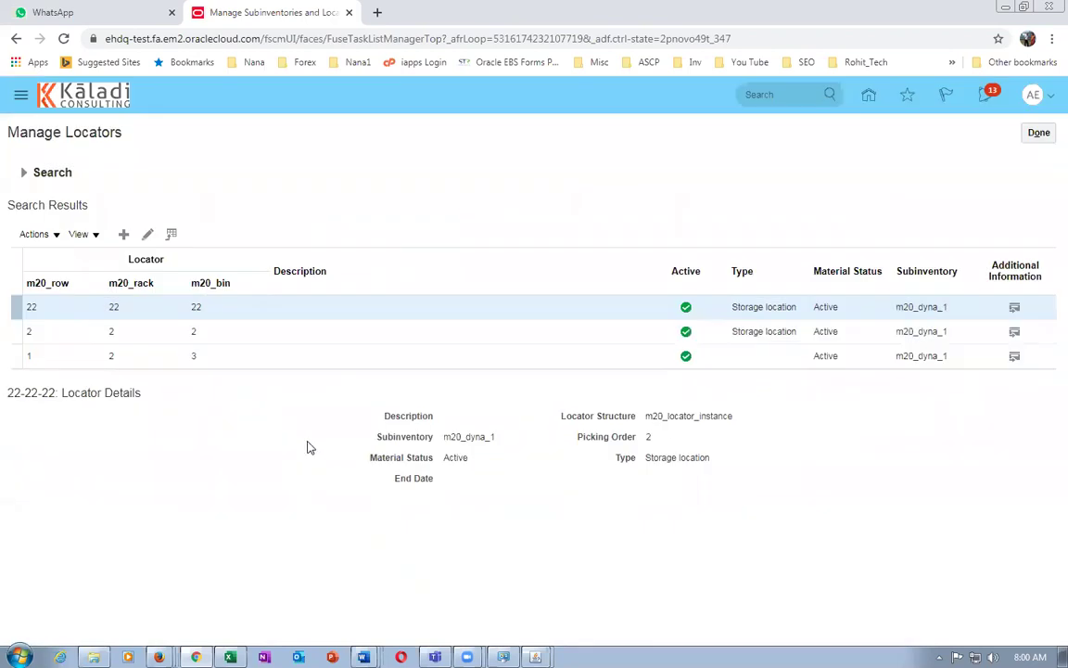
{"action": "left_click", "coordinate": [238, 361]}
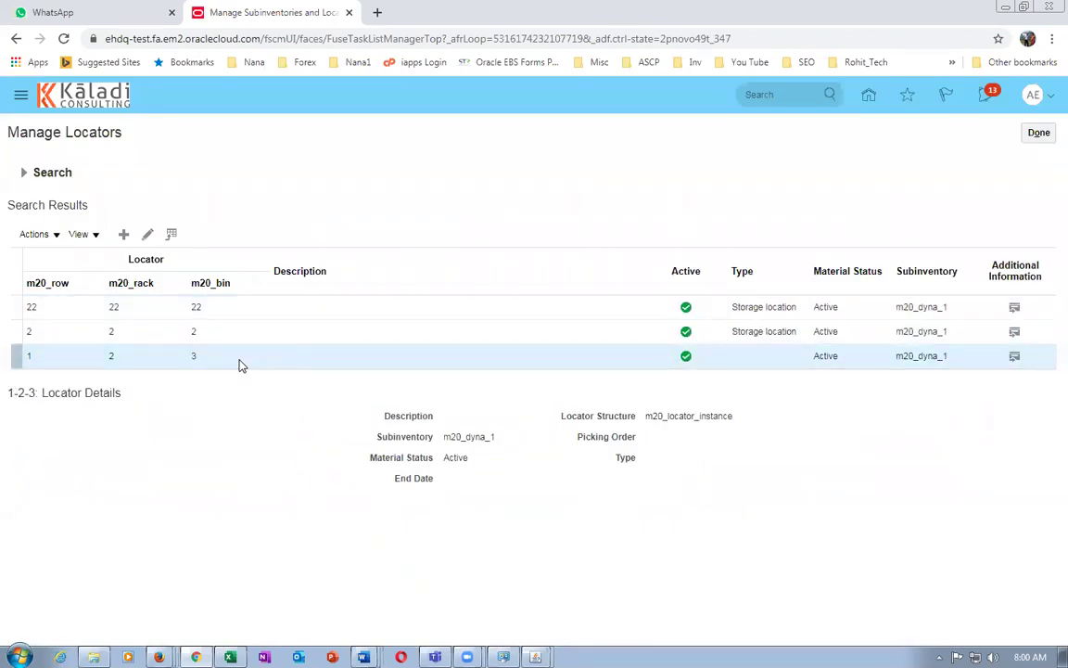
Give locator 1-2-3 an end date of June 4 (06-04-20), then reopen its edit form.
{"action": "left_click", "coordinate": [149, 236]}
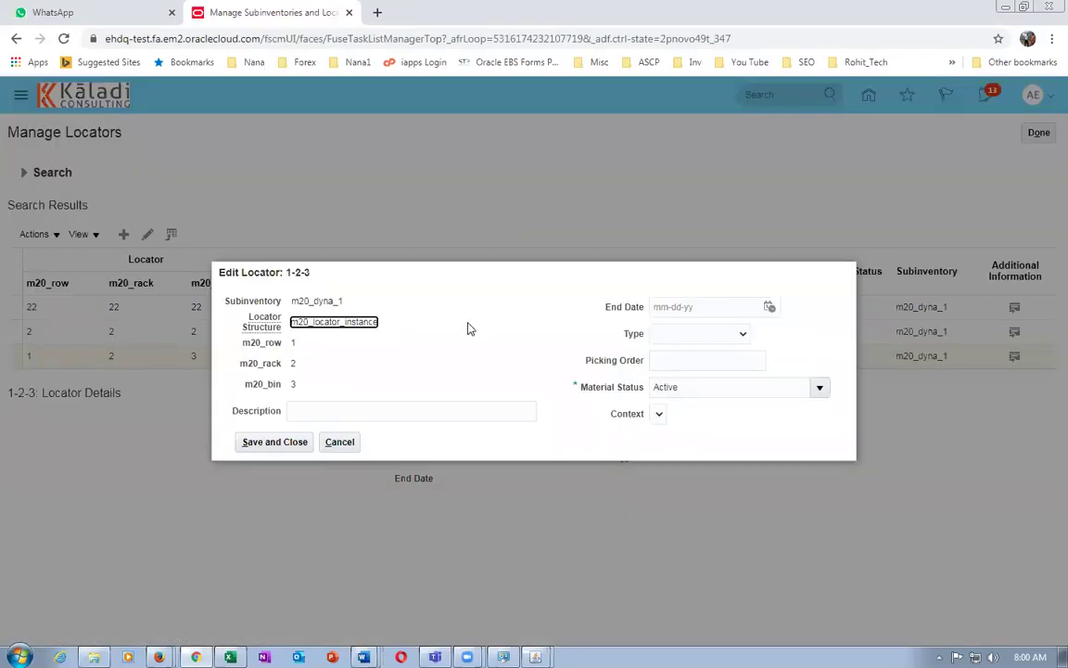
{"action": "left_click", "coordinate": [742, 309]}
{"action": "left_click", "coordinate": [769, 309]}
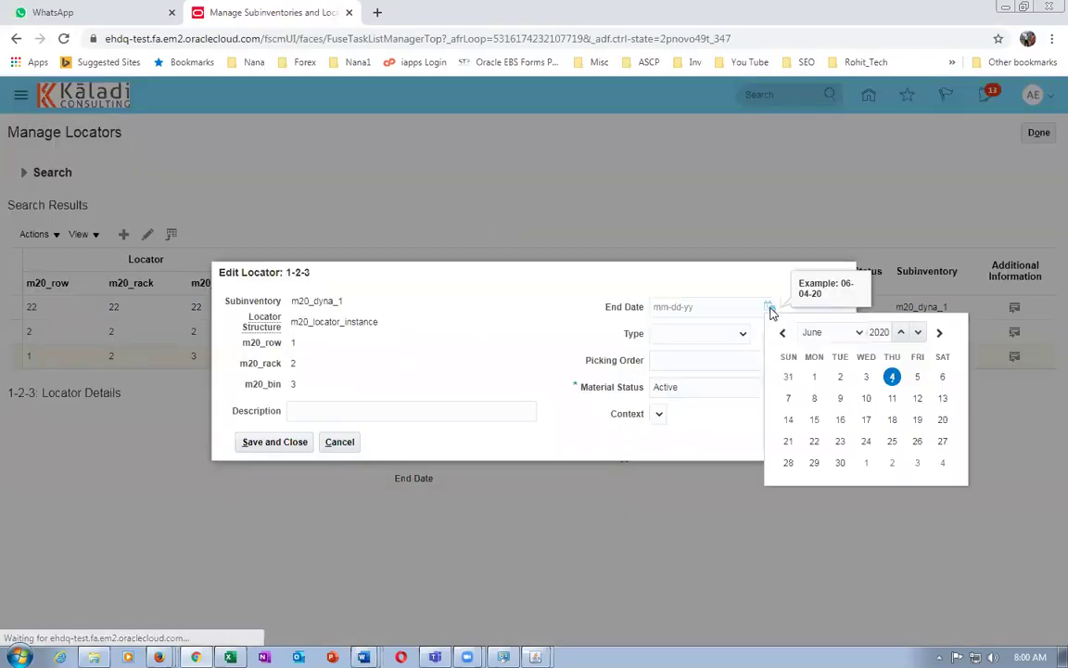
{"action": "left_click", "coordinate": [840, 377]}
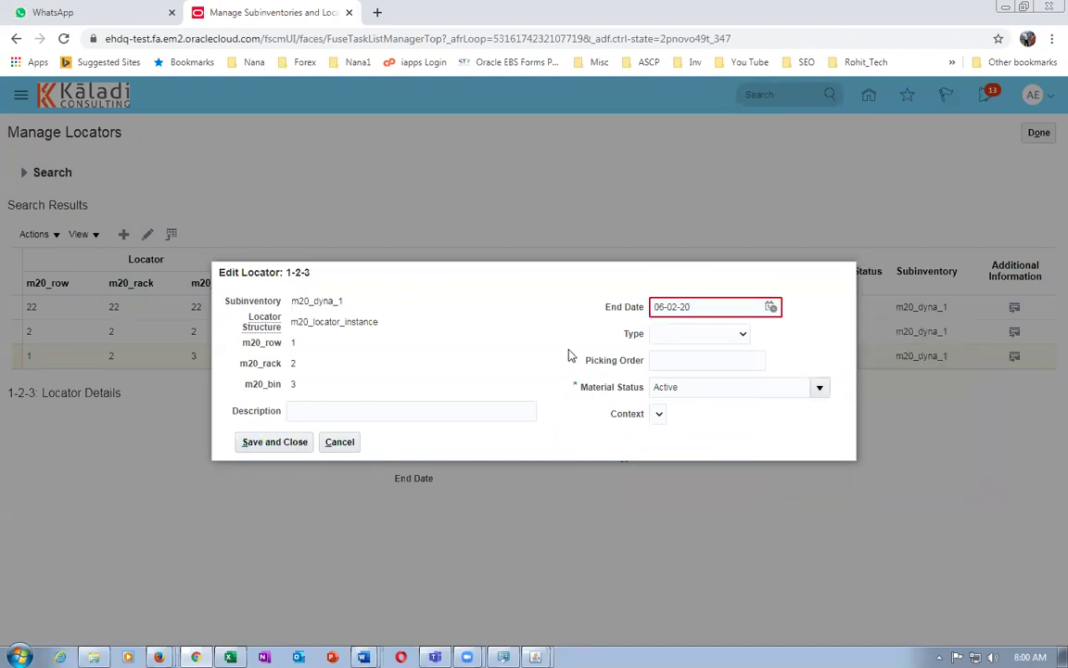
{"action": "left_click", "coordinate": [706, 308]}
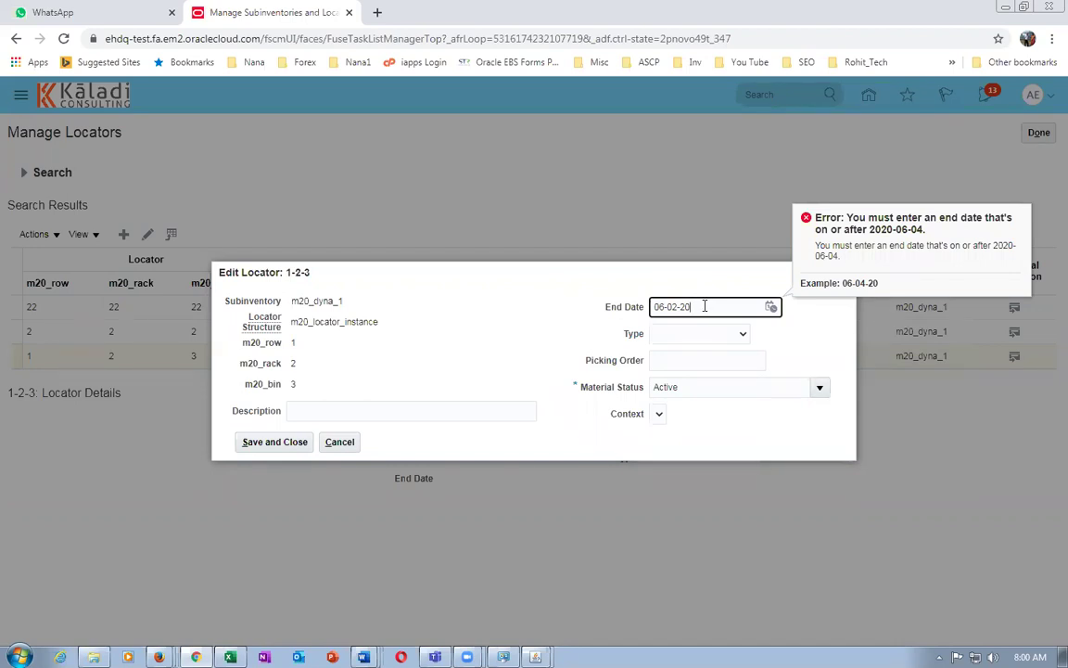
{"action": "left_click", "coordinate": [770, 307]}
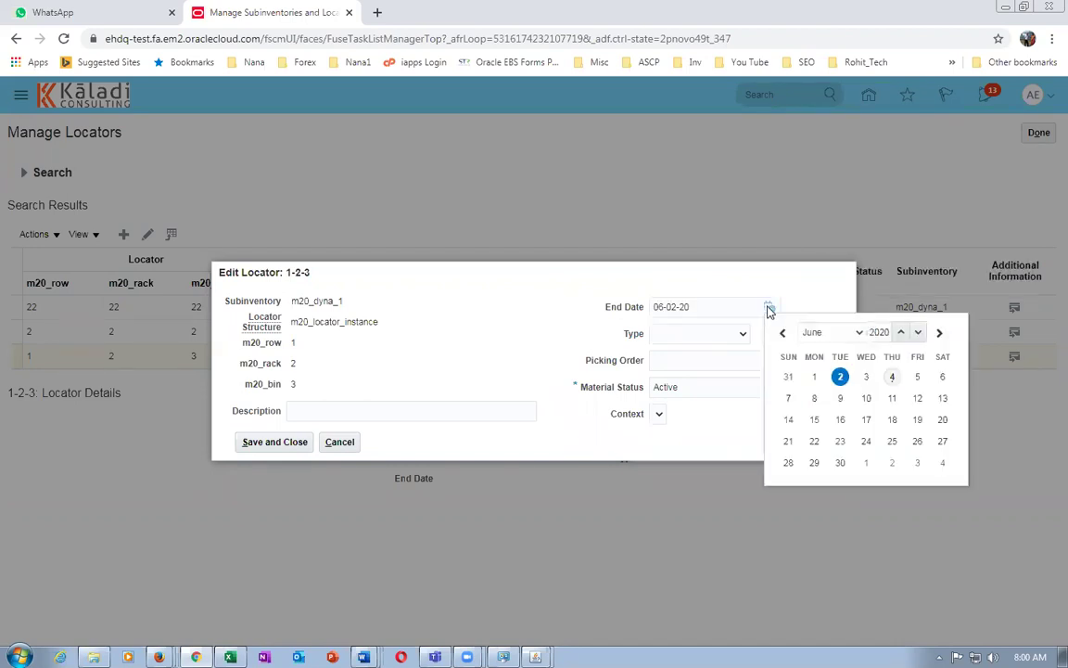
{"action": "left_click", "coordinate": [892, 376]}
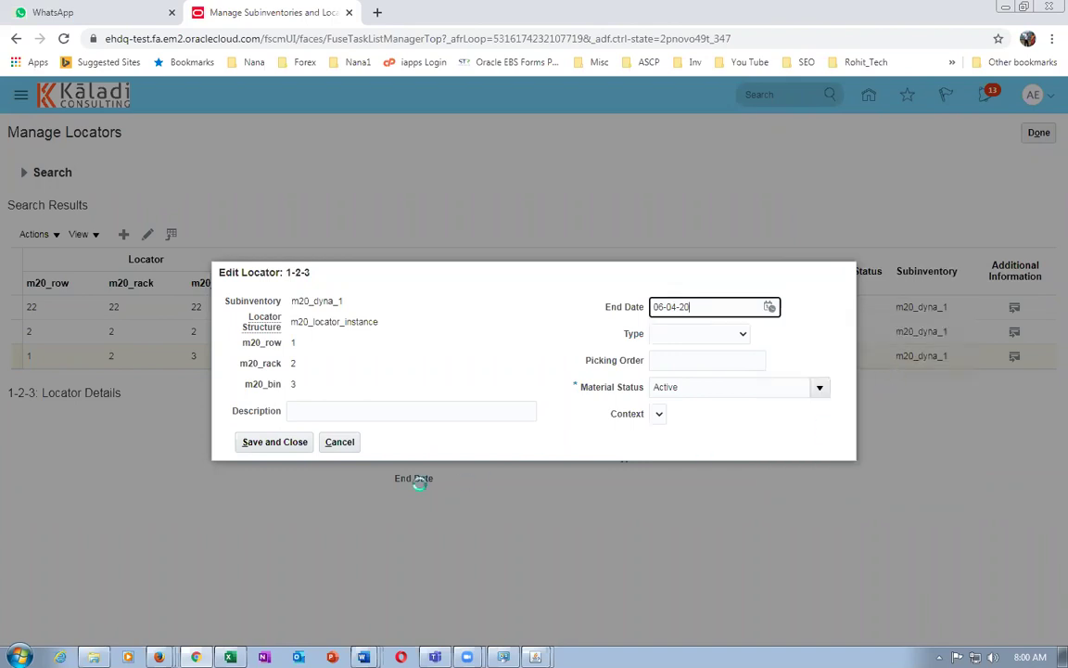
{"action": "left_click", "coordinate": [271, 444]}
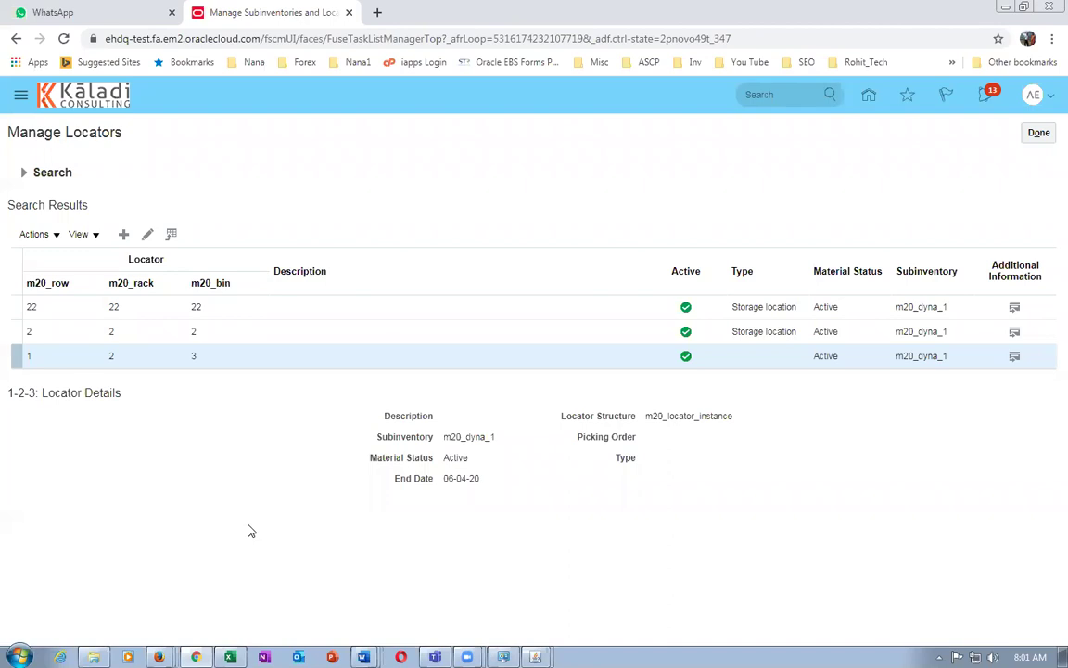
{"action": "left_click", "coordinate": [247, 361]}
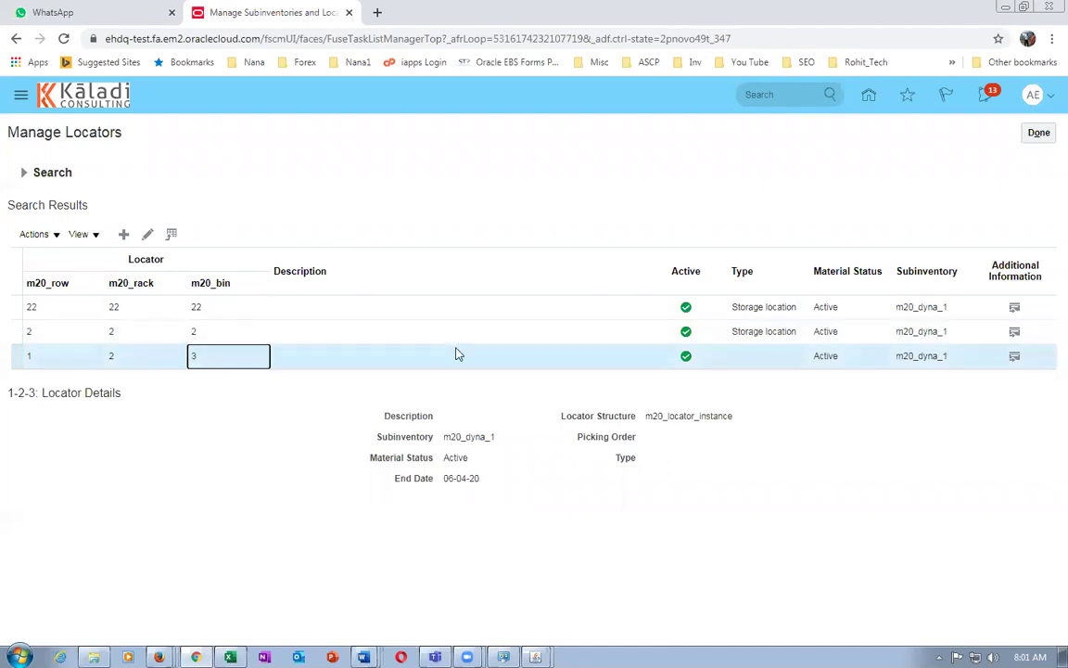
{"action": "left_click", "coordinate": [149, 235]}
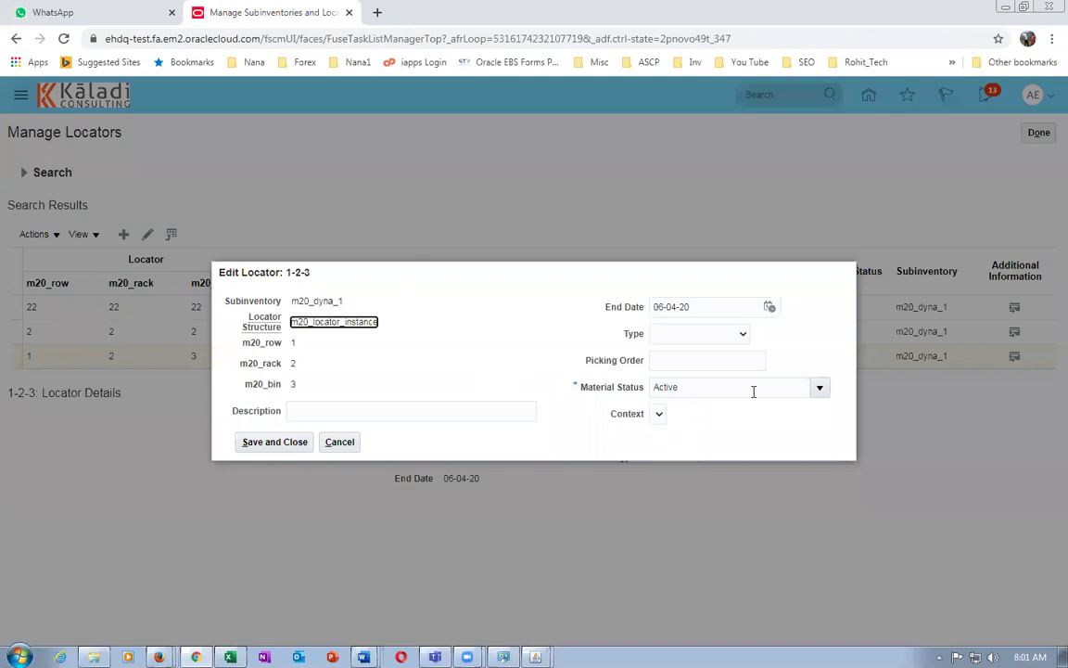
Search the material statuses matching 'In', then close the search without choosing one.
{"action": "left_click", "coordinate": [818, 389]}
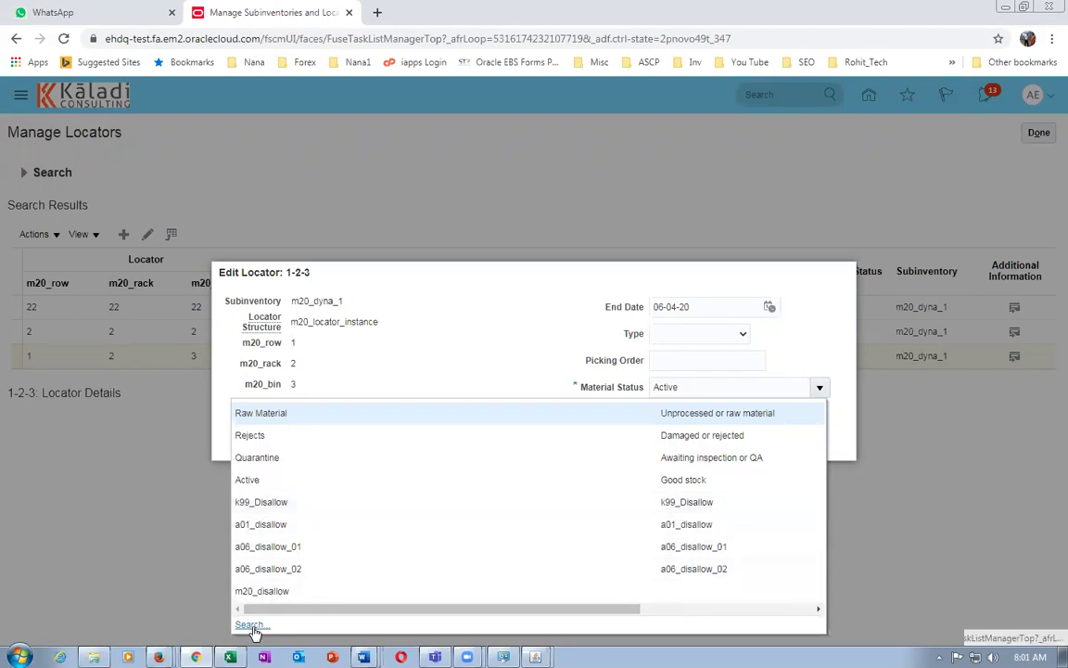
{"action": "left_click", "coordinate": [317, 580]}
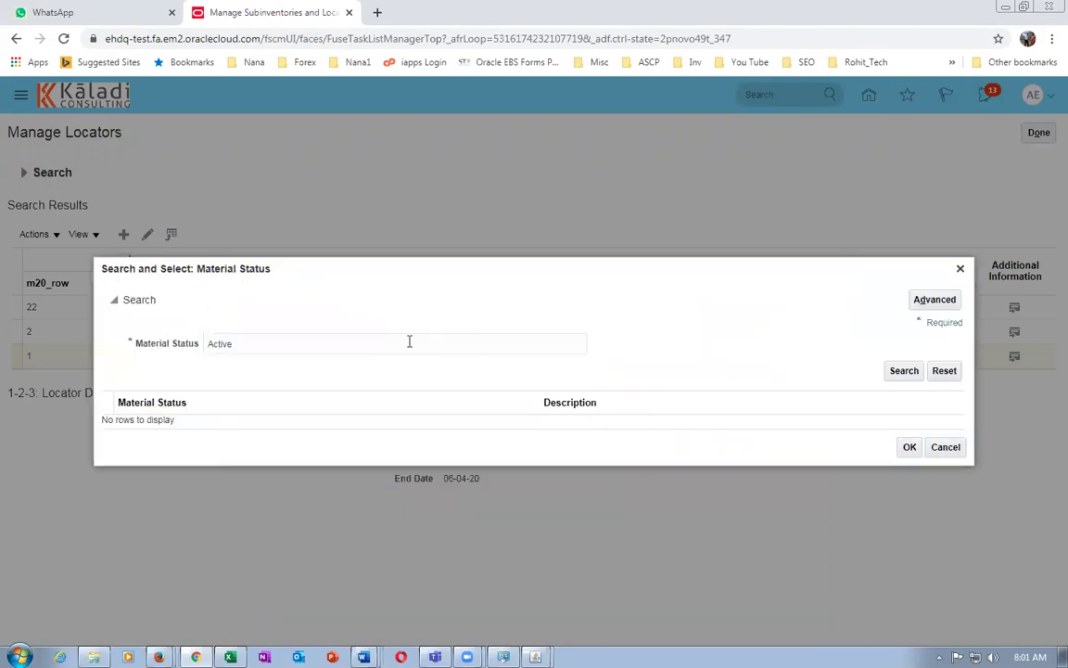
{"action": "key", "text": "BackSpace"}
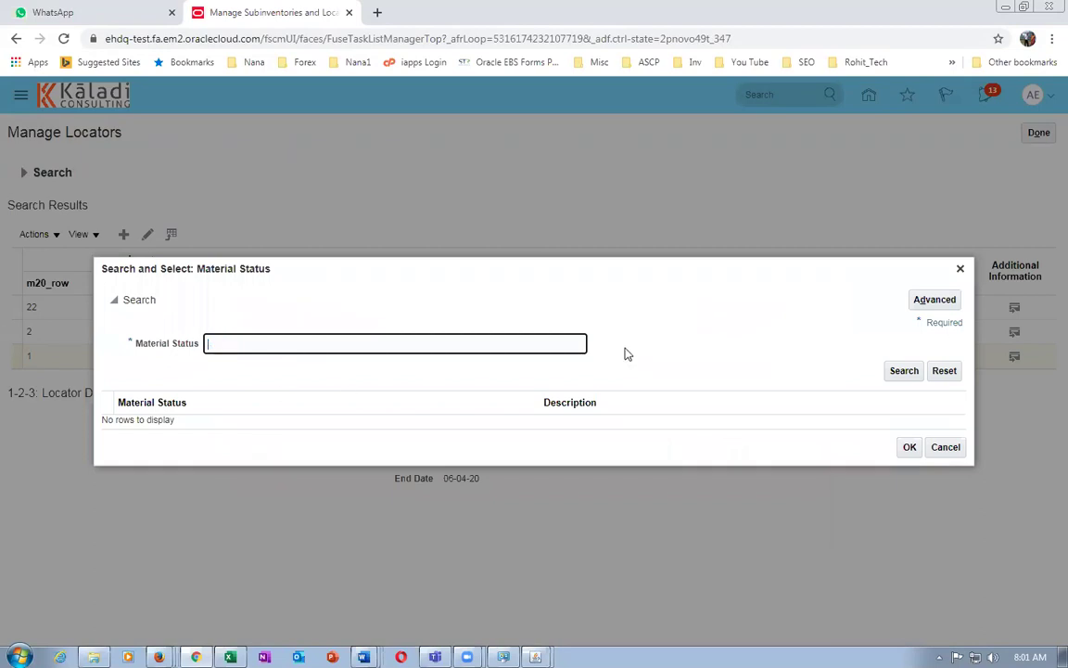
{"action": "left_click", "coordinate": [290, 345]}
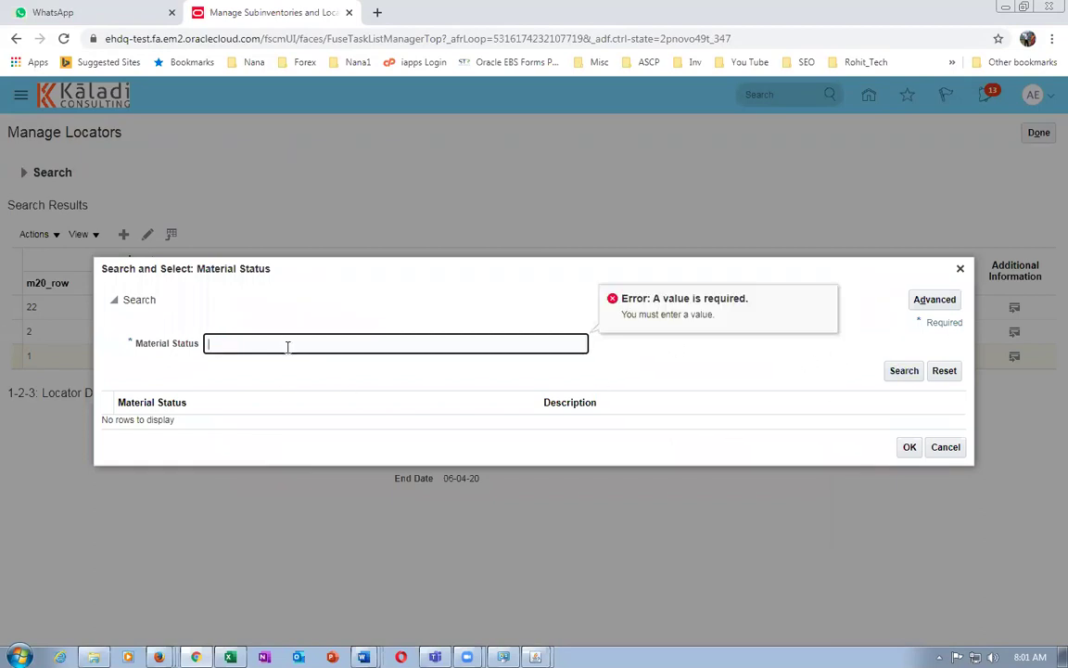
{"action": "type", "text": "In"}
{"action": "left_click", "coordinate": [904, 371]}
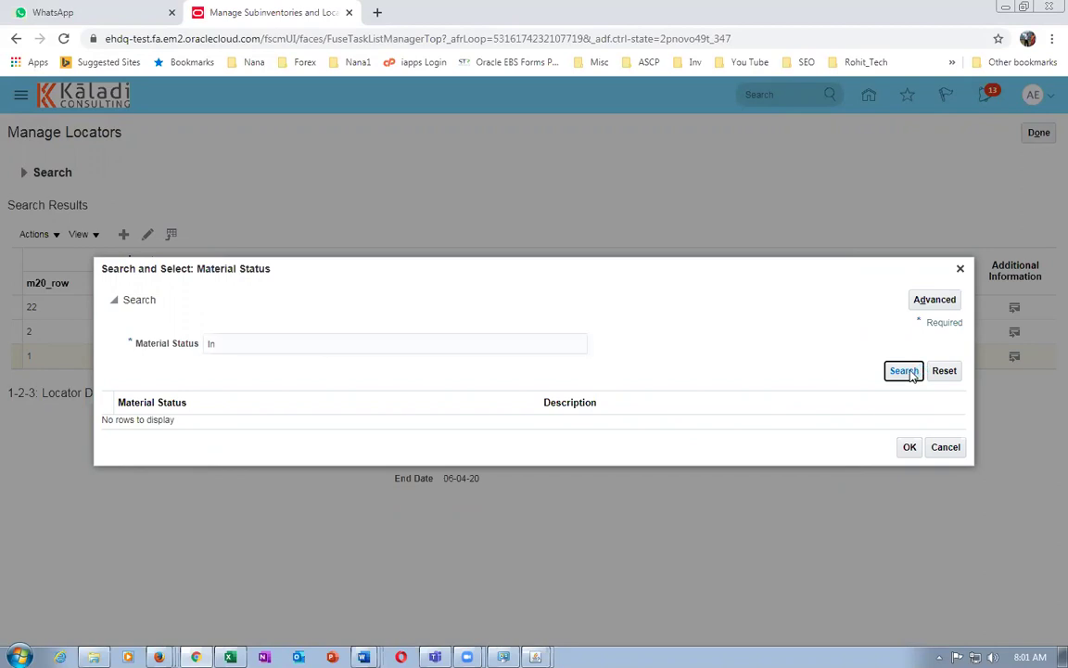
{"action": "left_click_drag", "start_coordinate": [228, 344], "coordinate": [183, 354]}
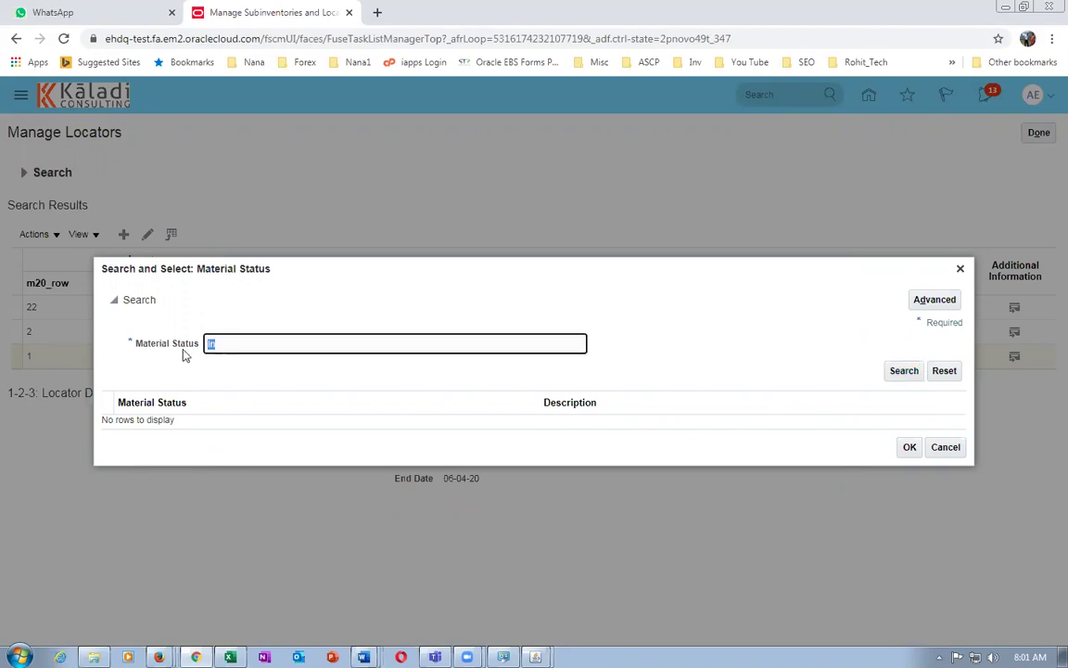
{"action": "key", "text": "BackSpace"}
{"action": "left_click", "coordinate": [944, 448]}
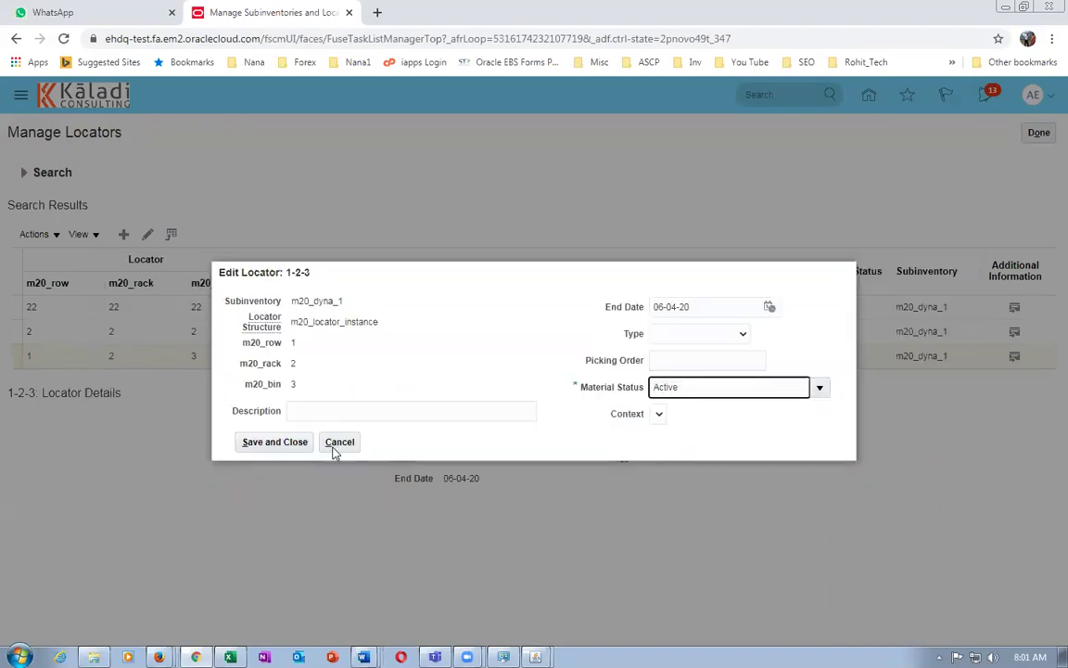
Give locator 1-2-3 material status m20_disallow, save it, and return to the Excel workbook.
{"action": "left_click", "coordinate": [820, 387]}
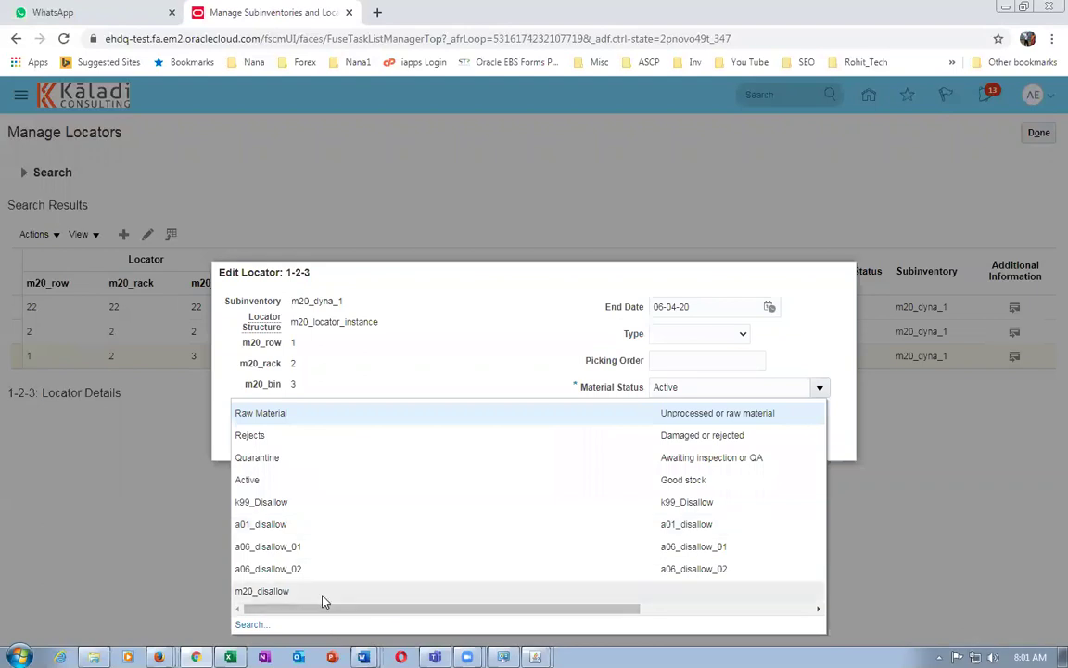
{"action": "left_click", "coordinate": [322, 593]}
{"action": "left_click", "coordinate": [280, 443]}
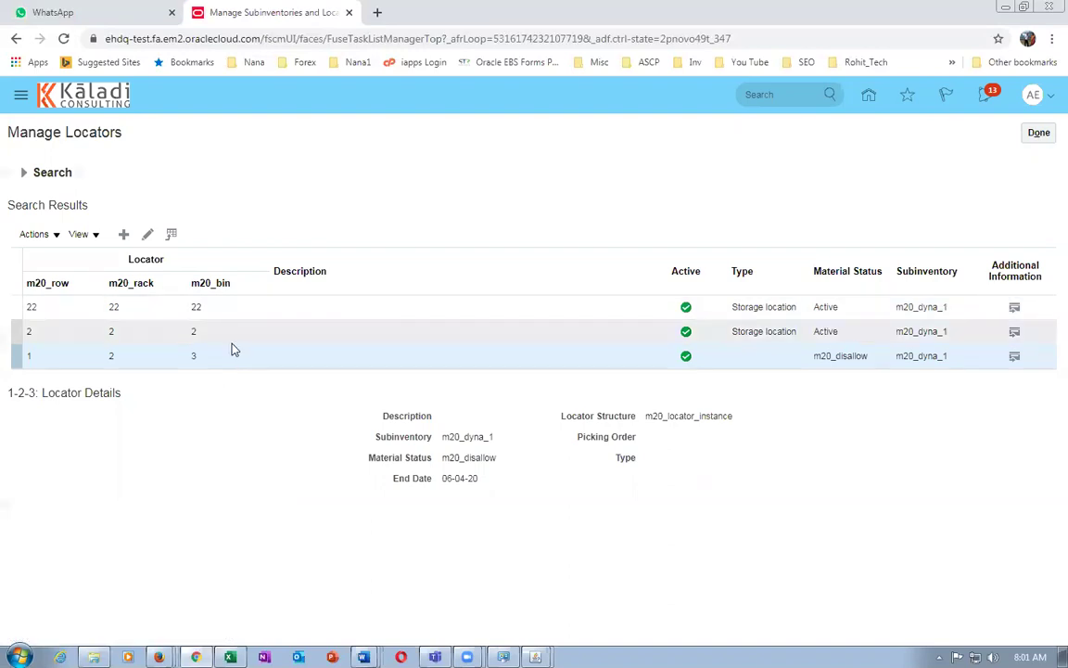
{"action": "left_click", "coordinate": [1039, 136]}
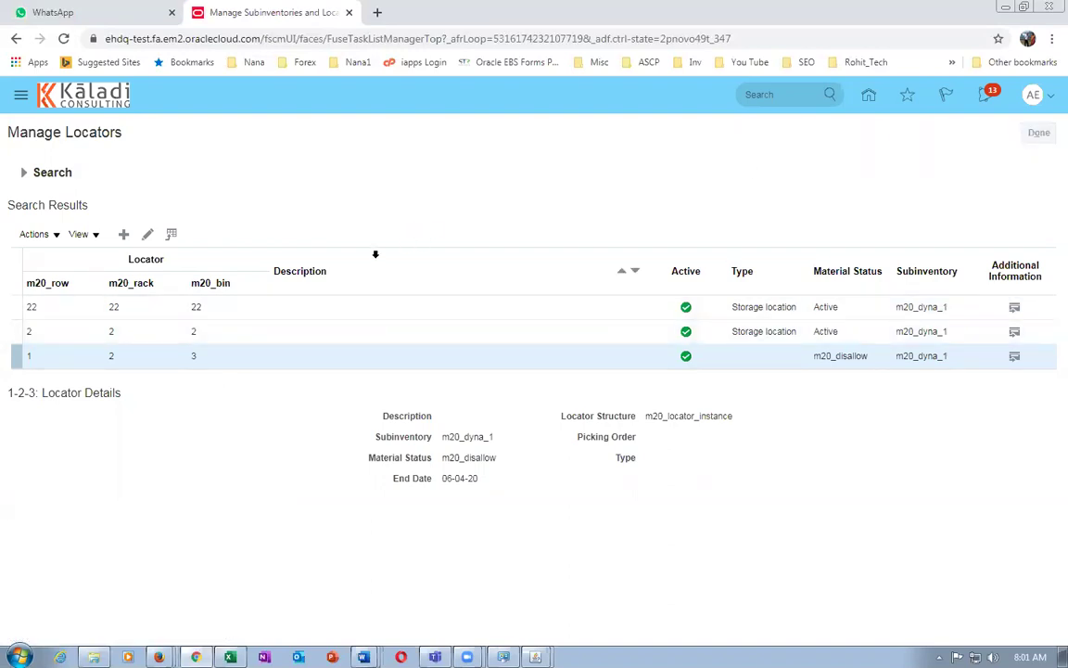
{"action": "key", "text": "alt+Tab"}
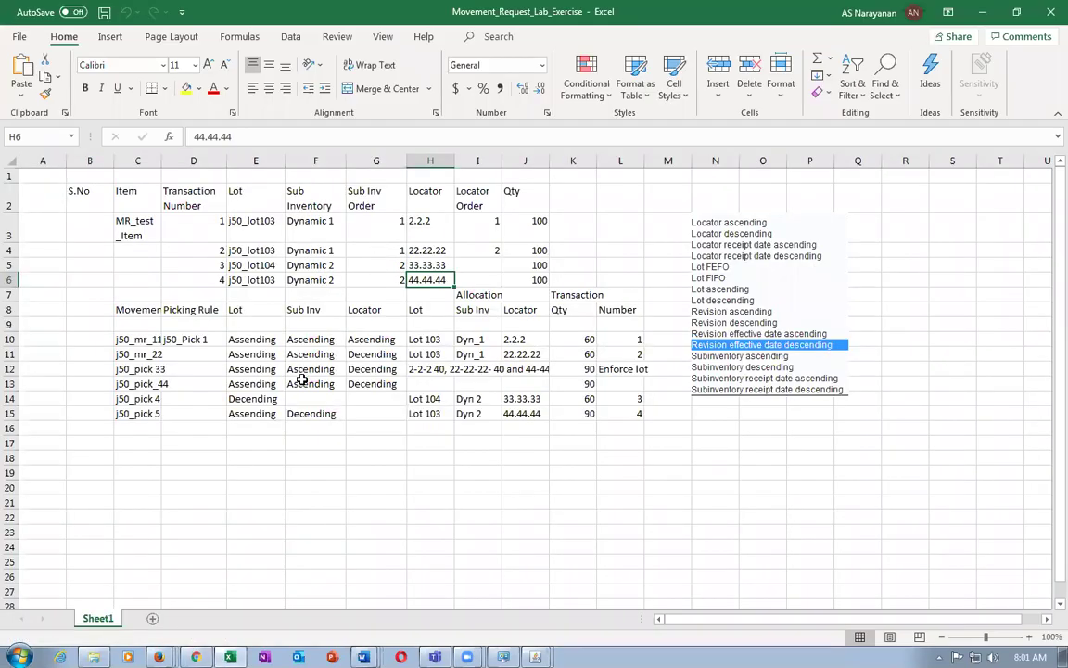
Check the Sub Inv Order values in F3, G3 and F5, then return to Manage Subinventories.
{"action": "left_click", "coordinate": [295, 229]}
{"action": "left_click", "coordinate": [355, 229]}
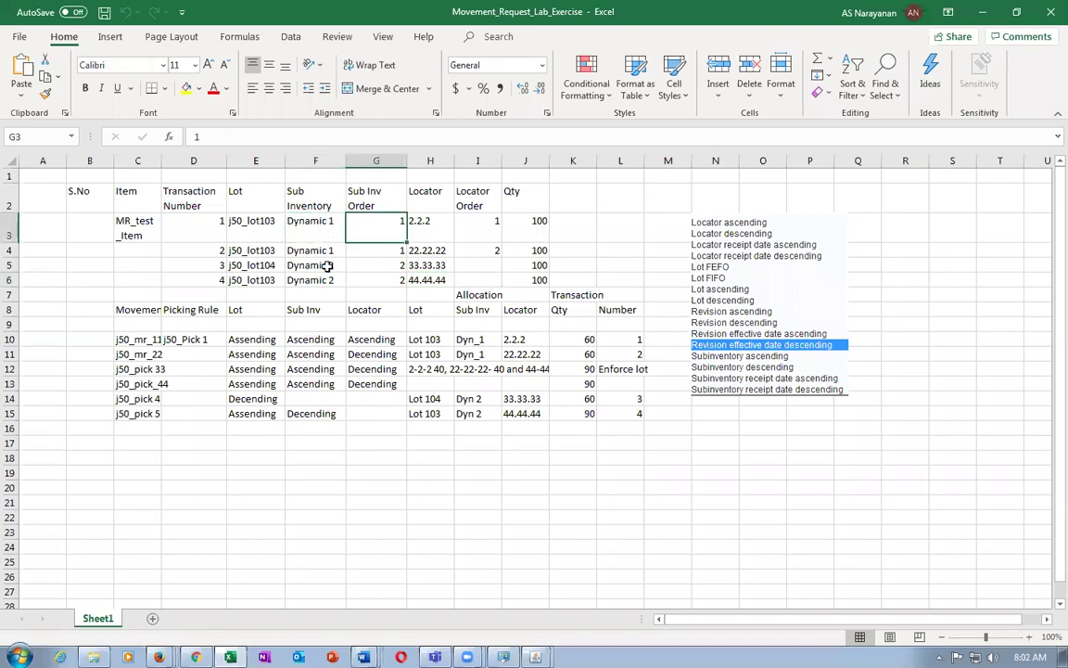
{"action": "left_click", "coordinate": [334, 264]}
{"action": "key", "text": "alt+Tab"}
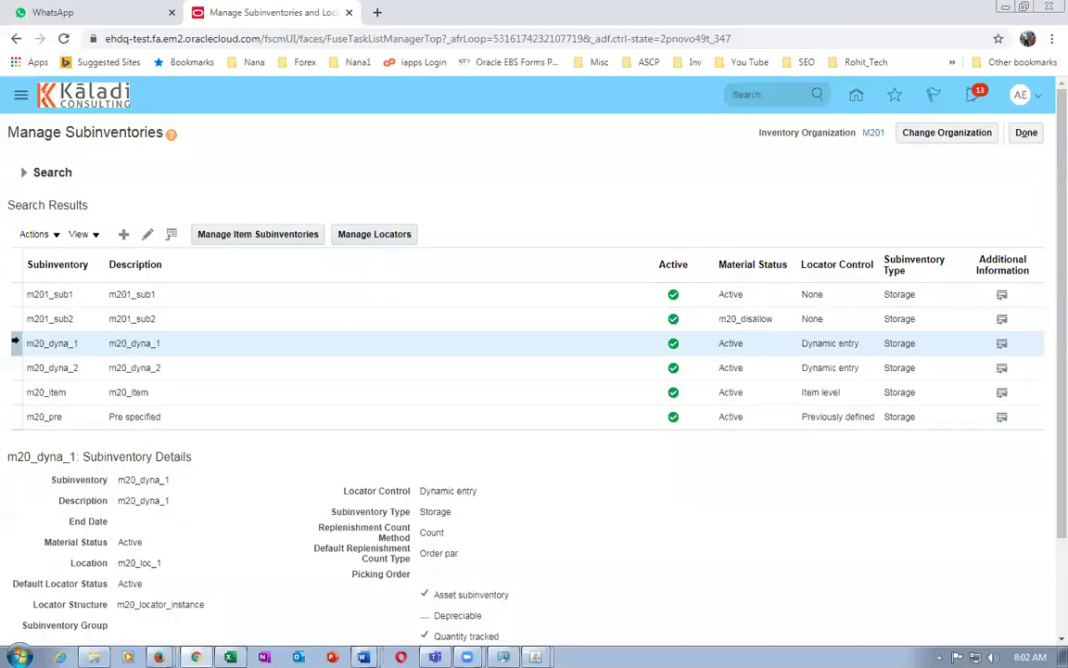
Set picking order 1 on subinventory m20_dyna_1 and save it.
{"action": "left_click", "coordinate": [149, 237]}
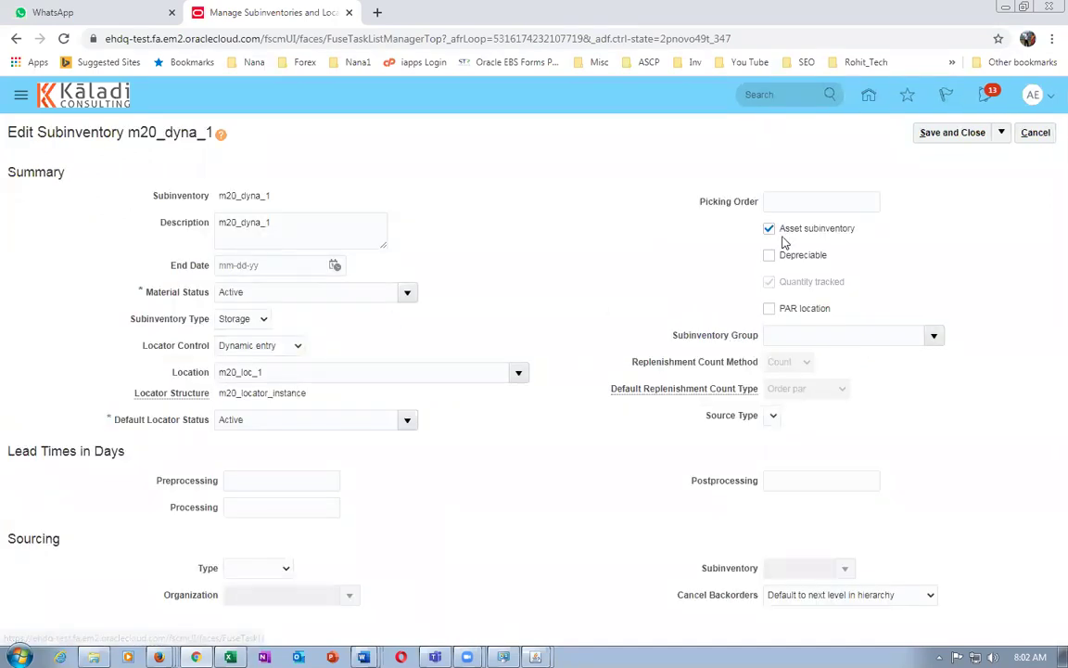
{"action": "left_click", "coordinate": [807, 204]}
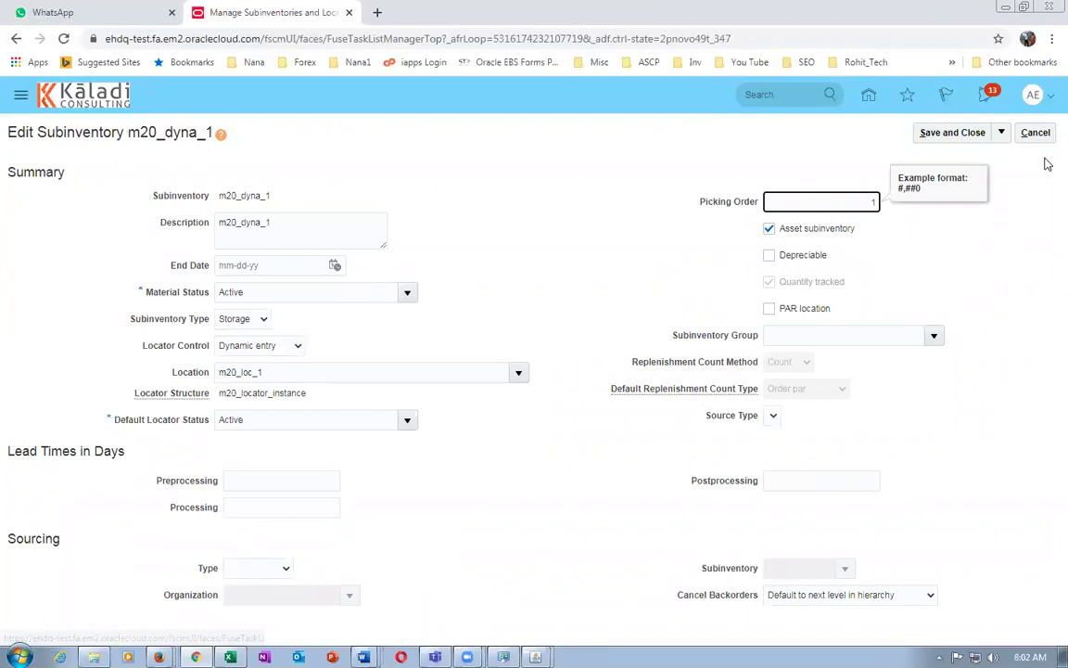
{"action": "left_click", "coordinate": [913, 132]}
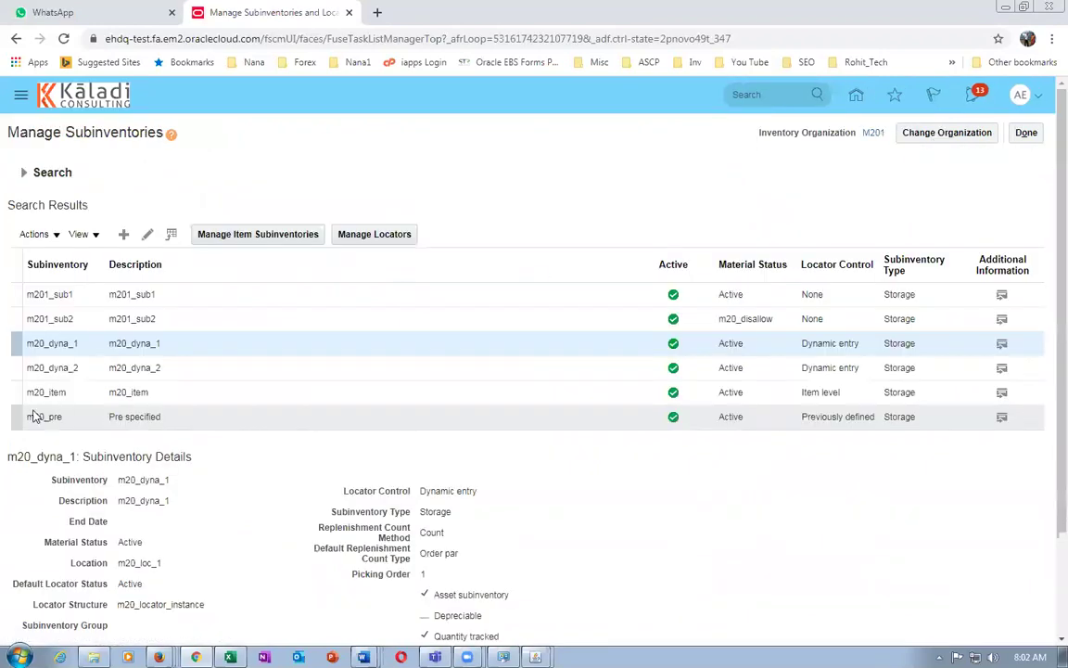
Set picking order 2 on subinventory m20_dyna_2, save it, and return to Excel.
{"action": "left_click", "coordinate": [26, 369]}
{"action": "left_click", "coordinate": [147, 235]}
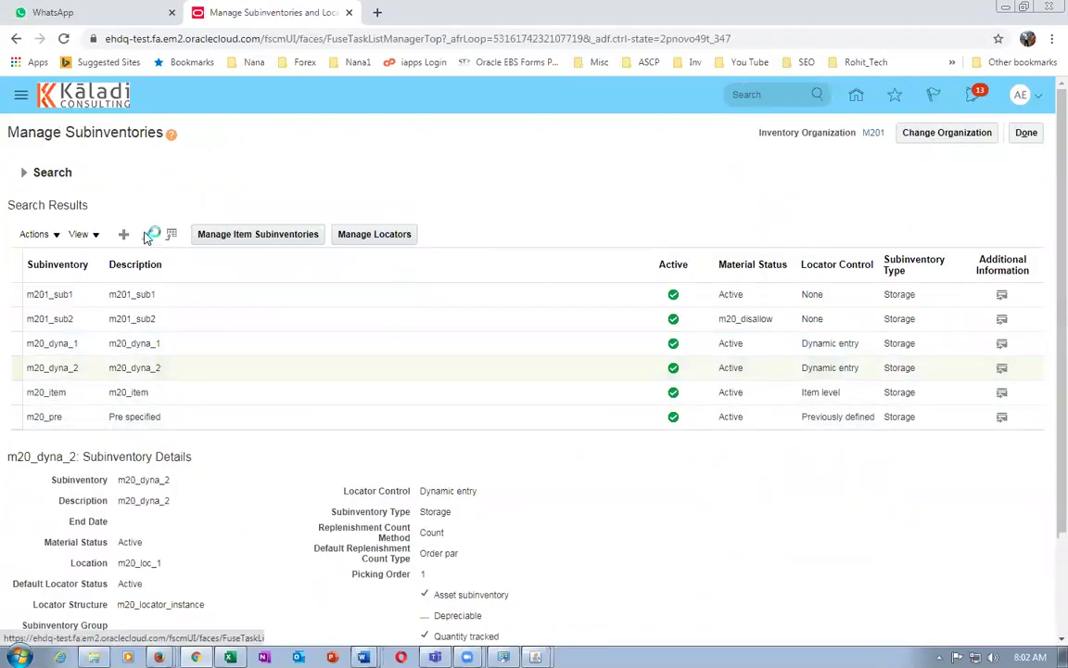
{"action": "left_click", "coordinate": [844, 204]}
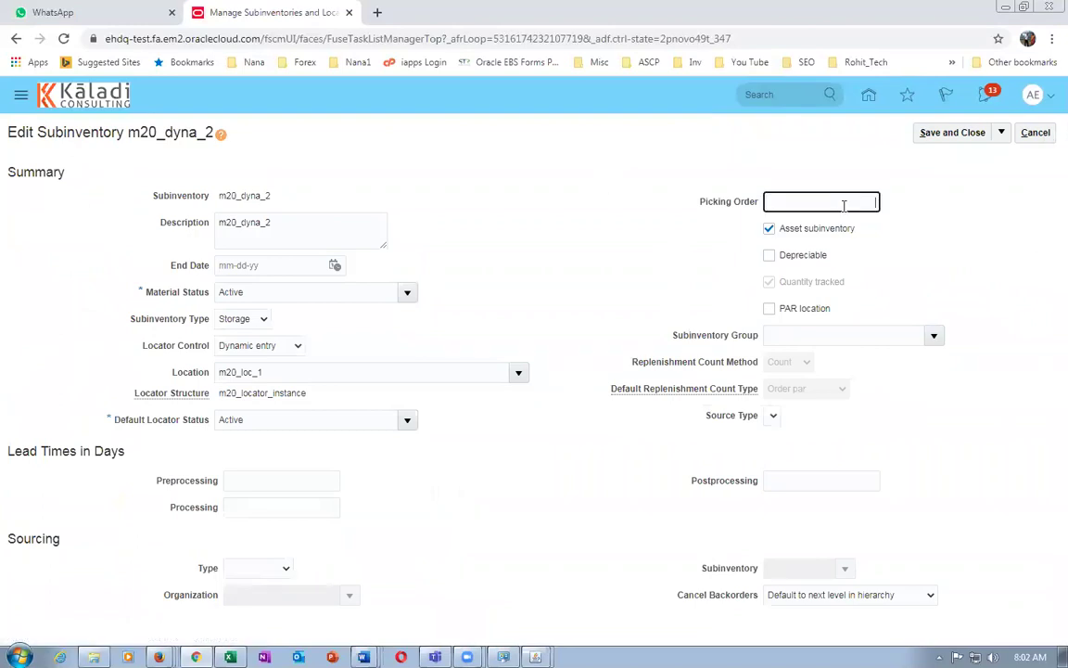
{"action": "type", "text": "2"}
{"action": "left_click", "coordinate": [952, 133]}
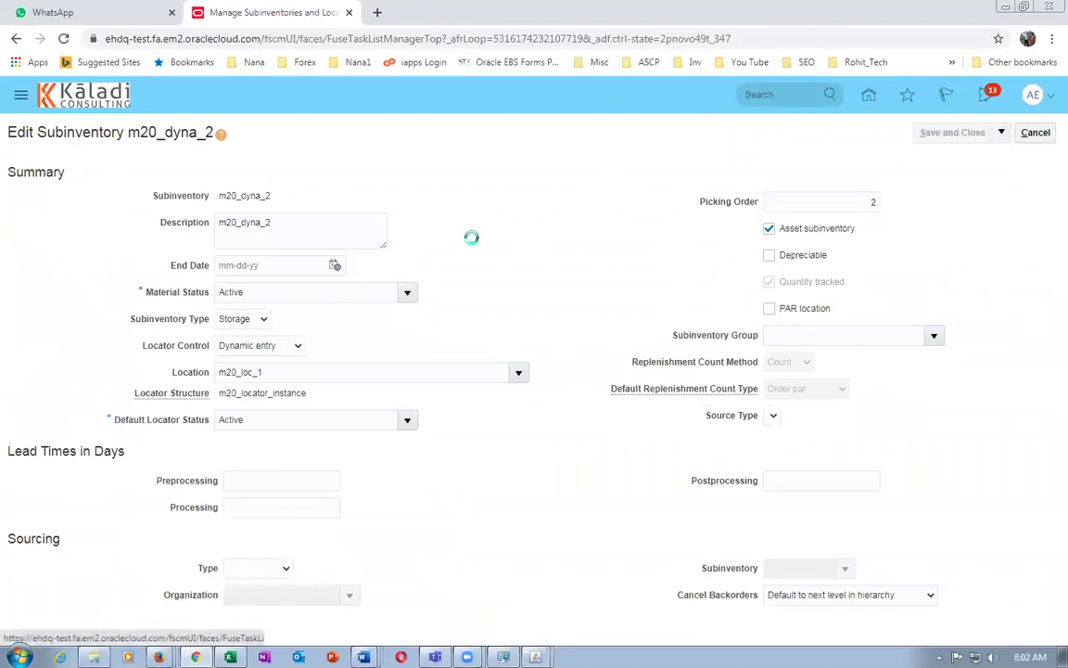
{"action": "key", "text": "alt+Tab"}
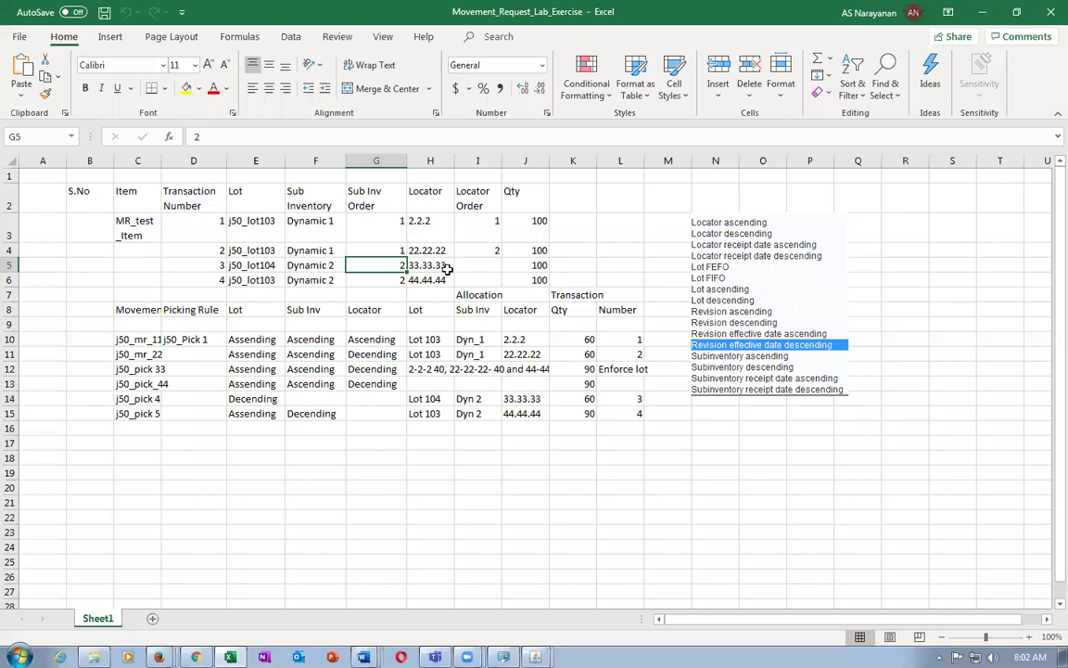
Review the MR_test_Item lots, subinventories, locators and quantity 100, then close Manage Subinventories.
{"action": "left_click_drag", "start_coordinate": [297, 226], "coordinate": [480, 280]}
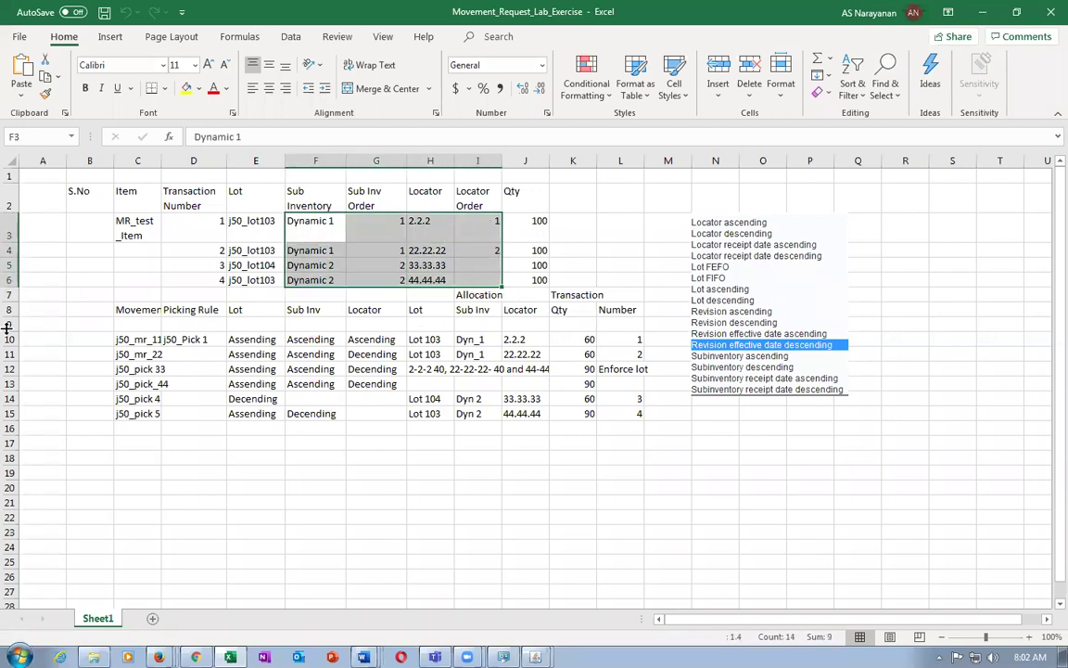
{"action": "left_click", "coordinate": [126, 247]}
{"action": "left_click_drag", "start_coordinate": [263, 222], "coordinate": [256, 275]}
{"action": "left_click", "coordinate": [134, 232]}
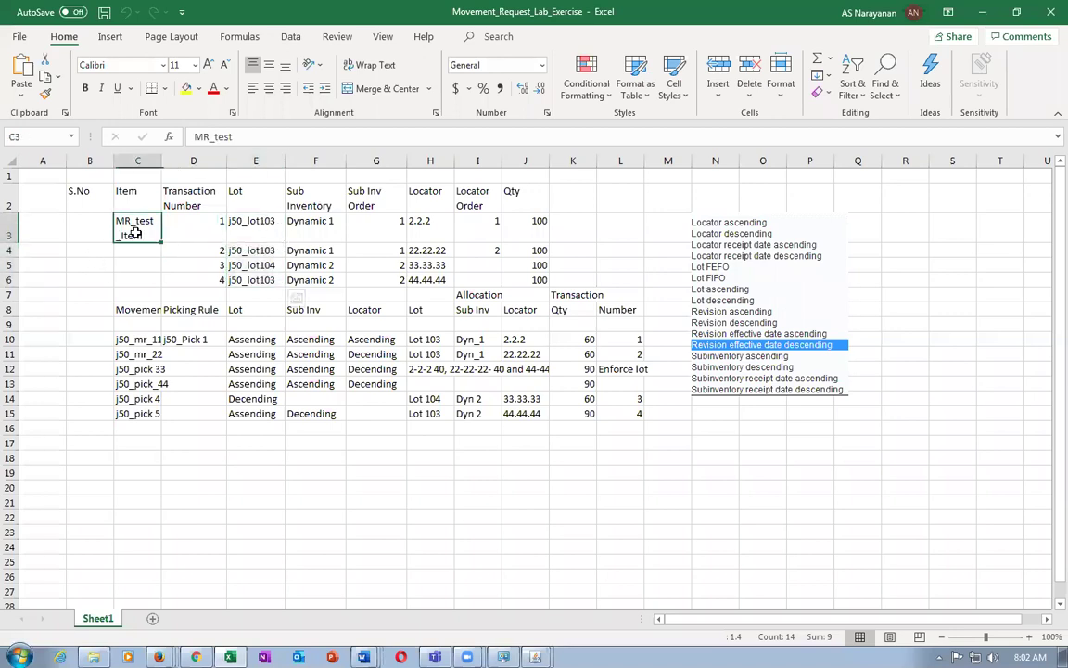
{"action": "left_click", "coordinate": [262, 222]}
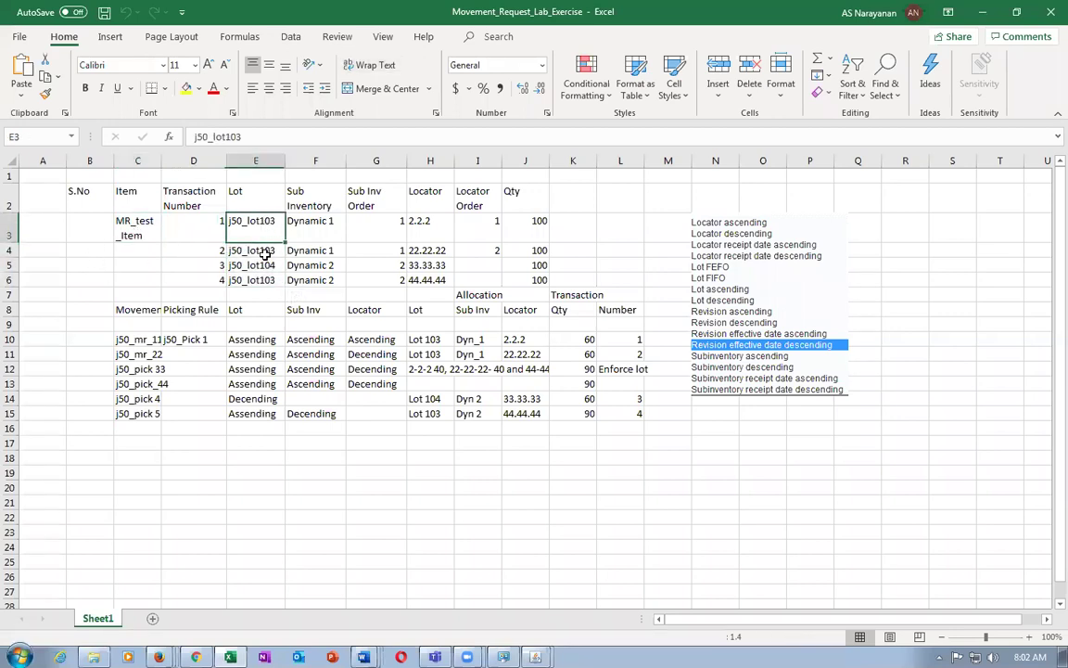
{"action": "left_click", "coordinate": [262, 248]}
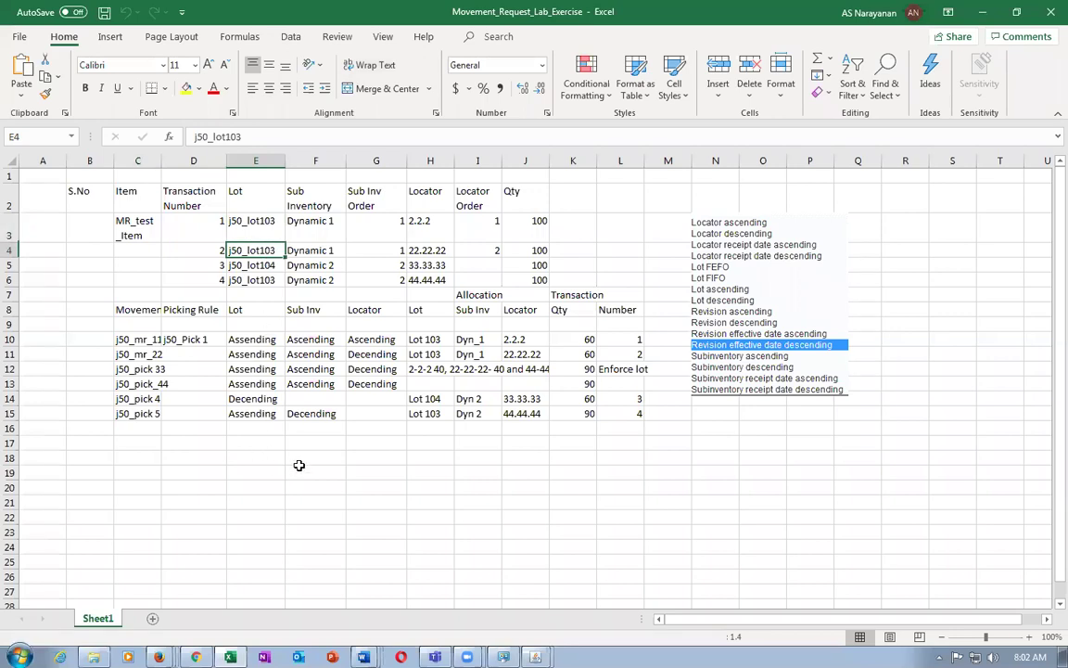
{"action": "left_click", "coordinate": [250, 227]}
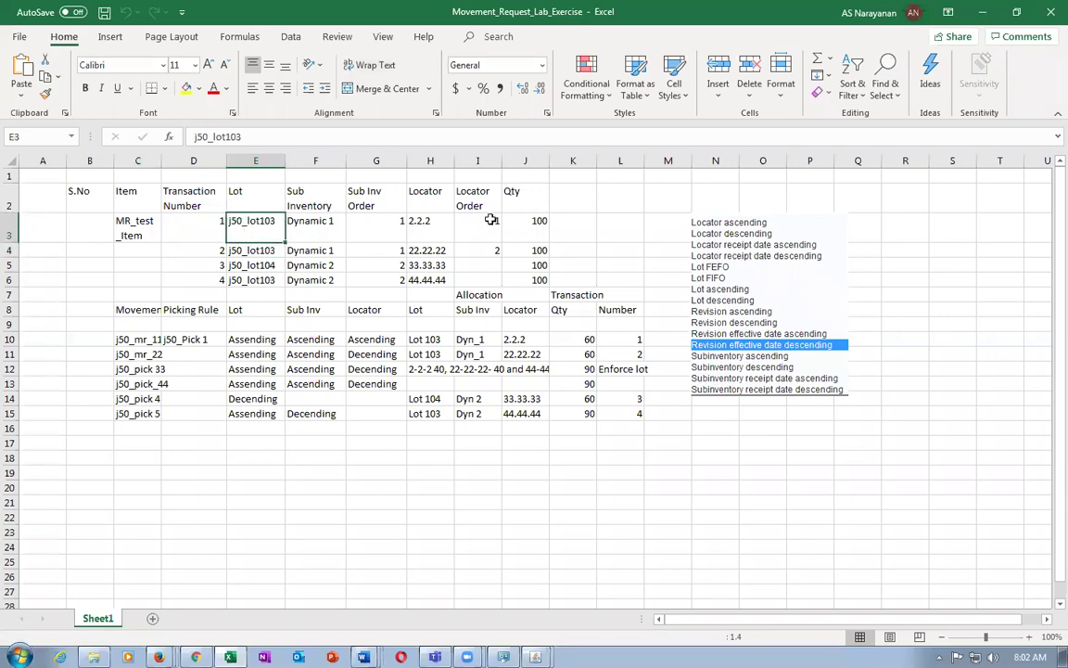
{"action": "left_click", "coordinate": [544, 220]}
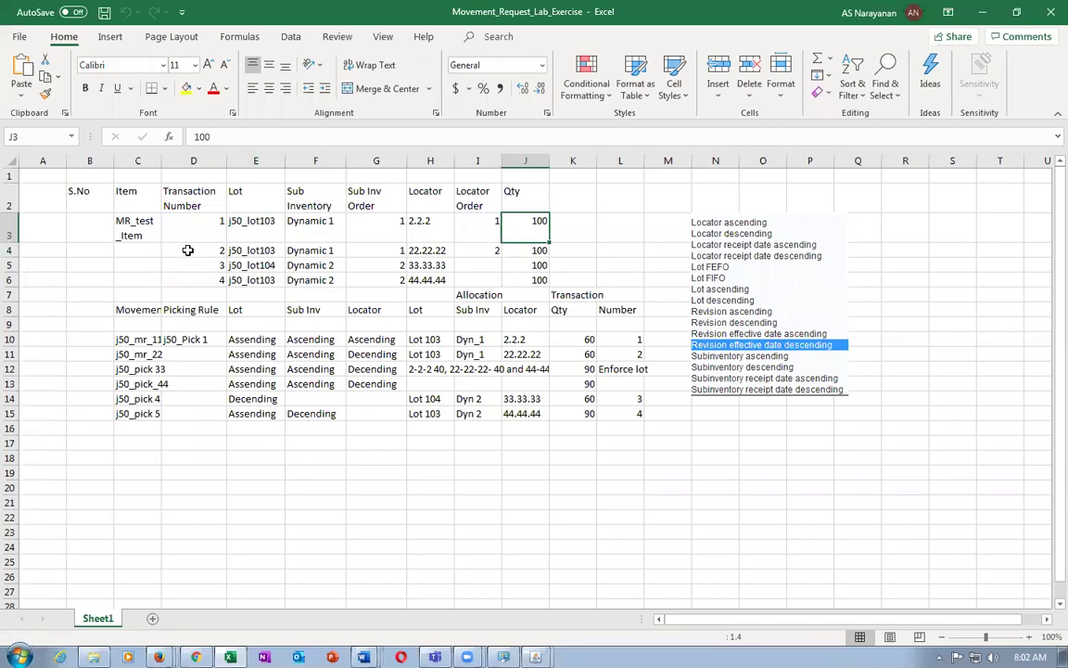
{"action": "key", "text": "alt+Tab"}
{"action": "left_click", "coordinate": [1025, 133]}
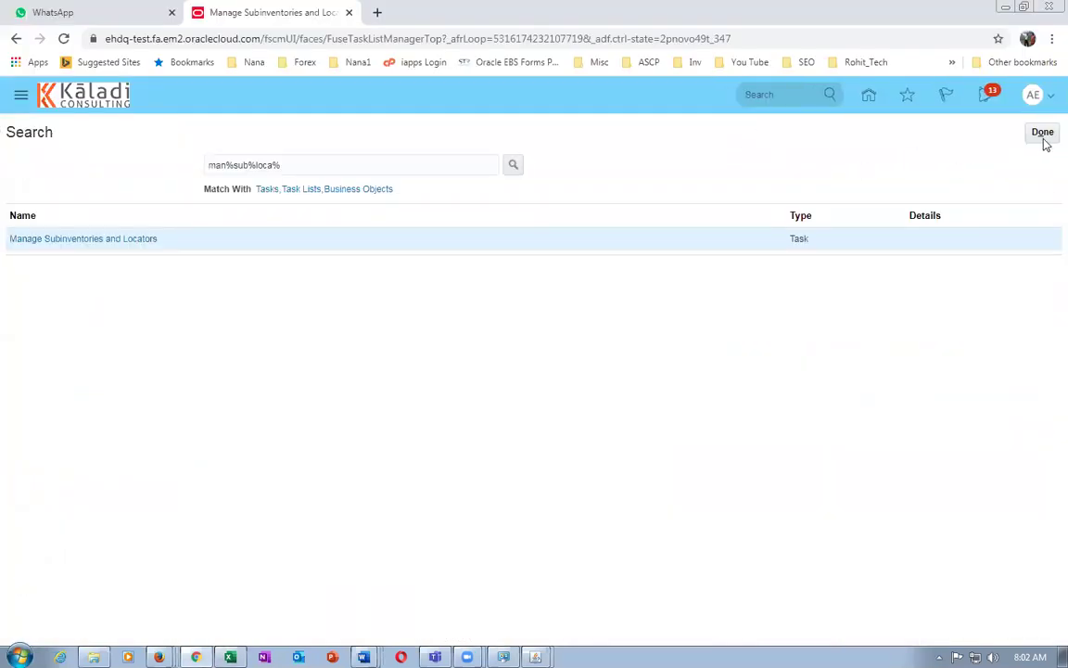
Go to Inventory Management and start a Create Miscellaneous Transaction.
{"action": "left_click", "coordinate": [1042, 135]}
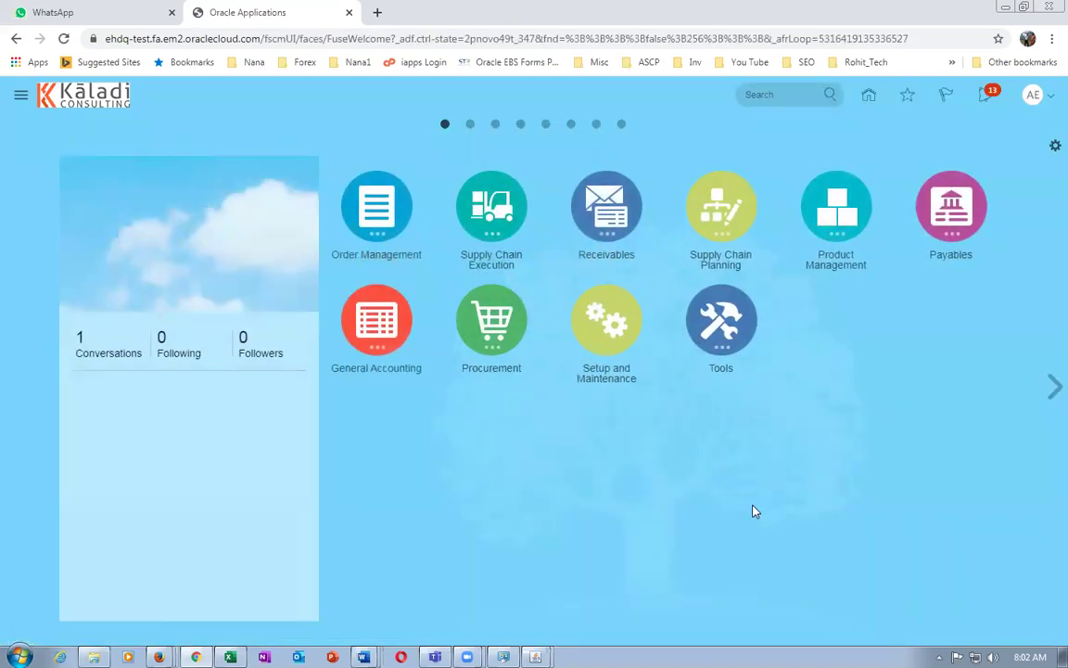
{"action": "left_click", "coordinate": [468, 218]}
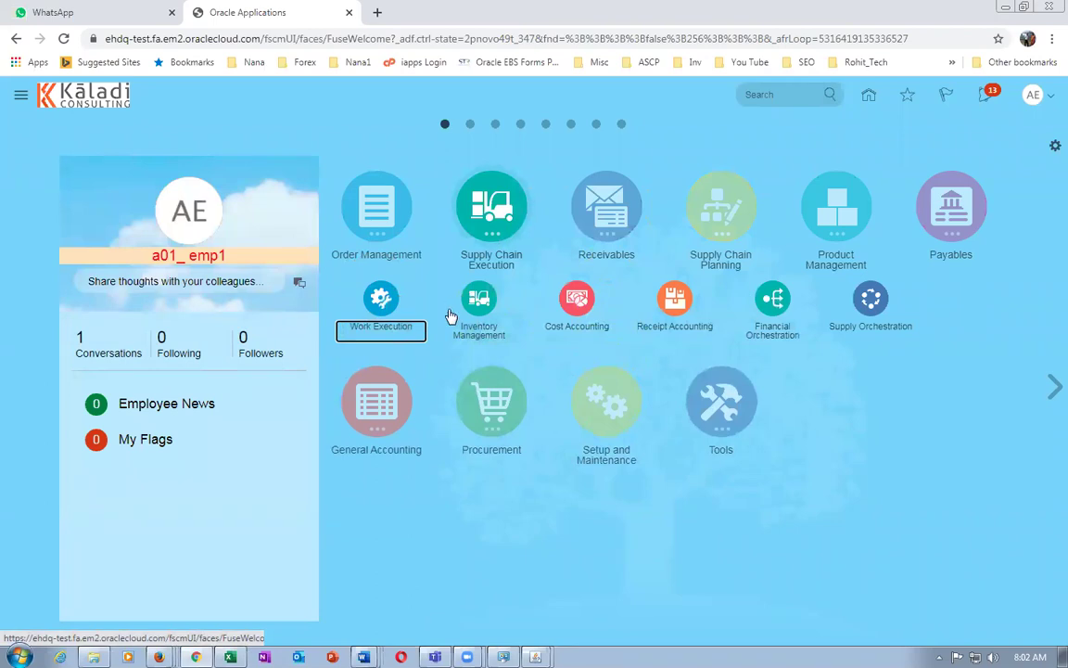
{"action": "left_click", "coordinate": [487, 316]}
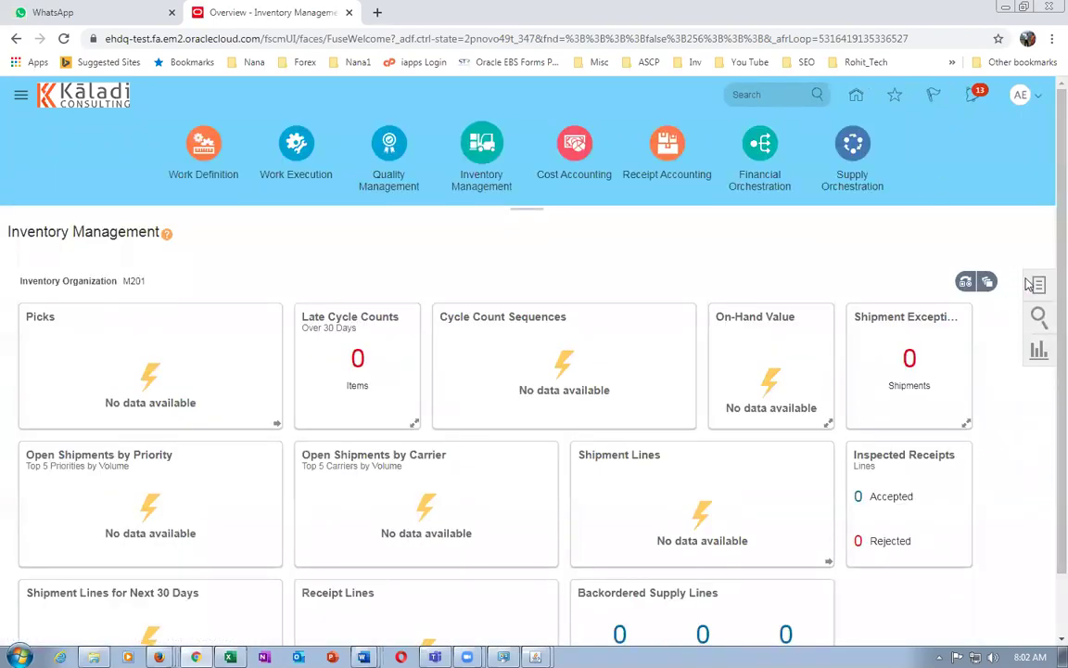
{"action": "left_click", "coordinate": [1032, 284]}
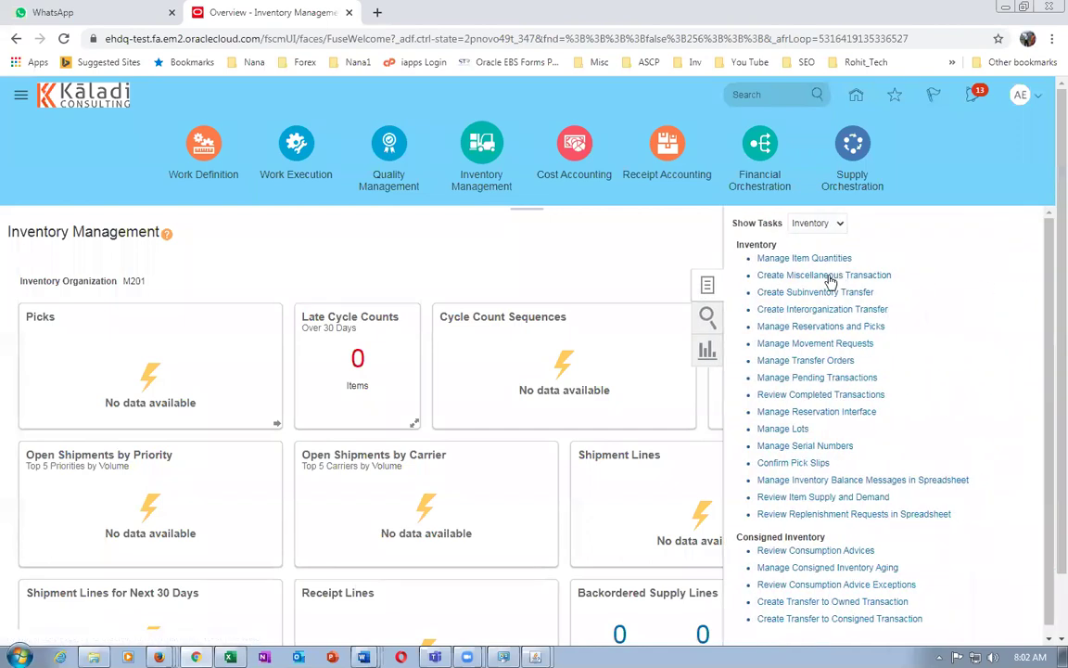
{"action": "left_click", "coordinate": [825, 276]}
Set type Miscellaneous Receipt, account 10-100-1000 and Use Current Item Cost Yes.
{"action": "left_click", "coordinate": [482, 261]}
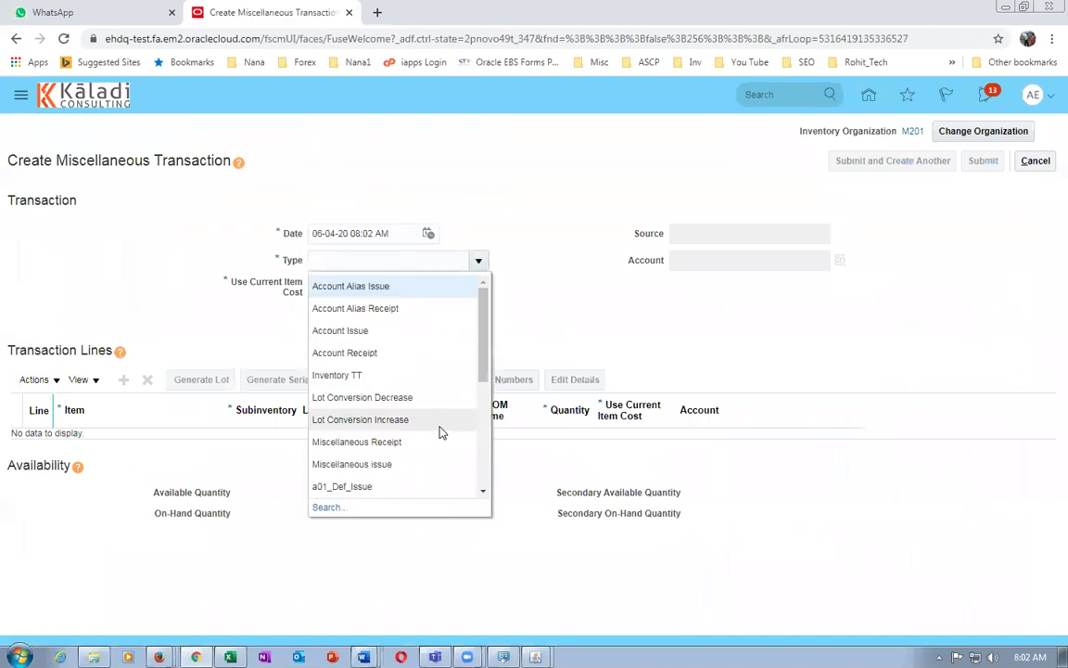
{"action": "left_click", "coordinate": [432, 442]}
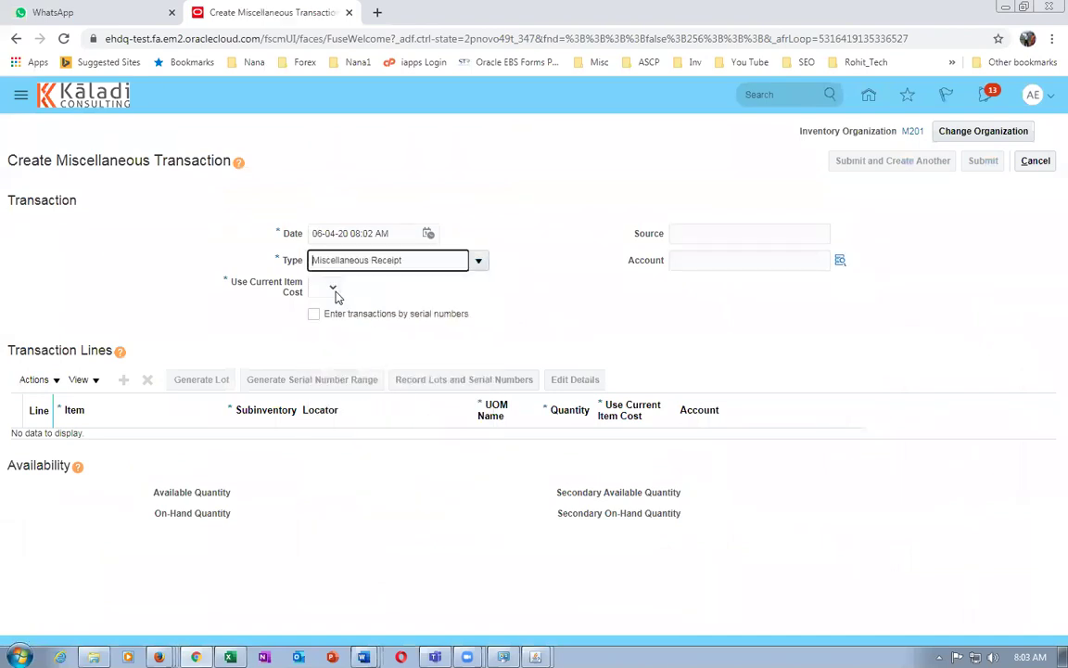
{"action": "left_click", "coordinate": [703, 263]}
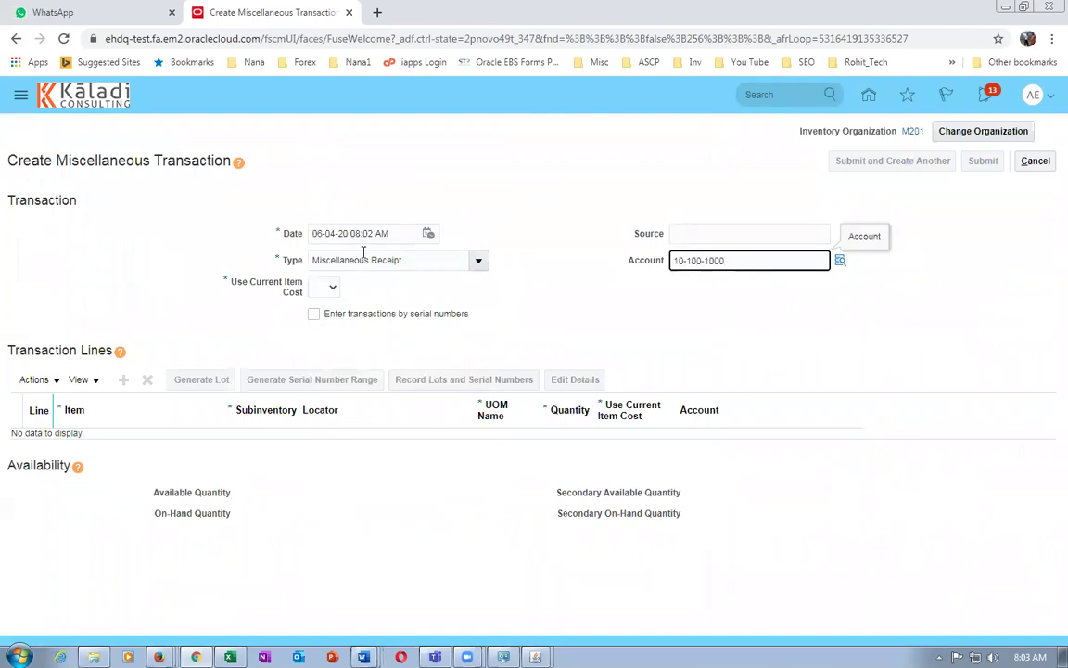
{"action": "left_click", "coordinate": [333, 293]}
{"action": "left_click", "coordinate": [321, 322]}
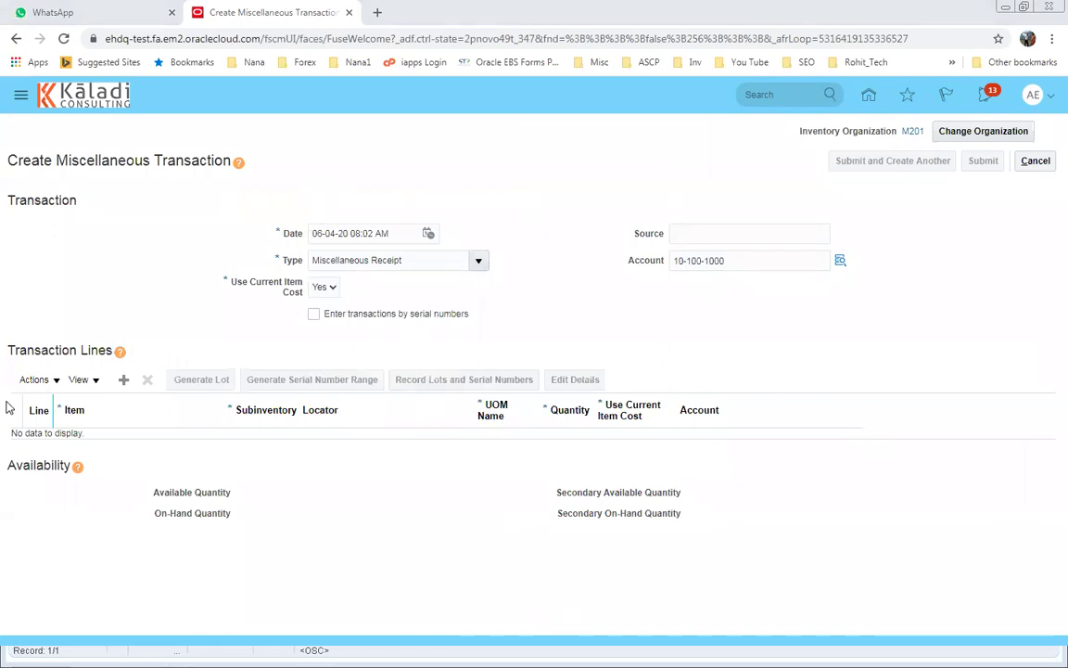
Add line 1 for item m20_MR_test_item and open its full details.
{"action": "left_click", "coordinate": [123, 380]}
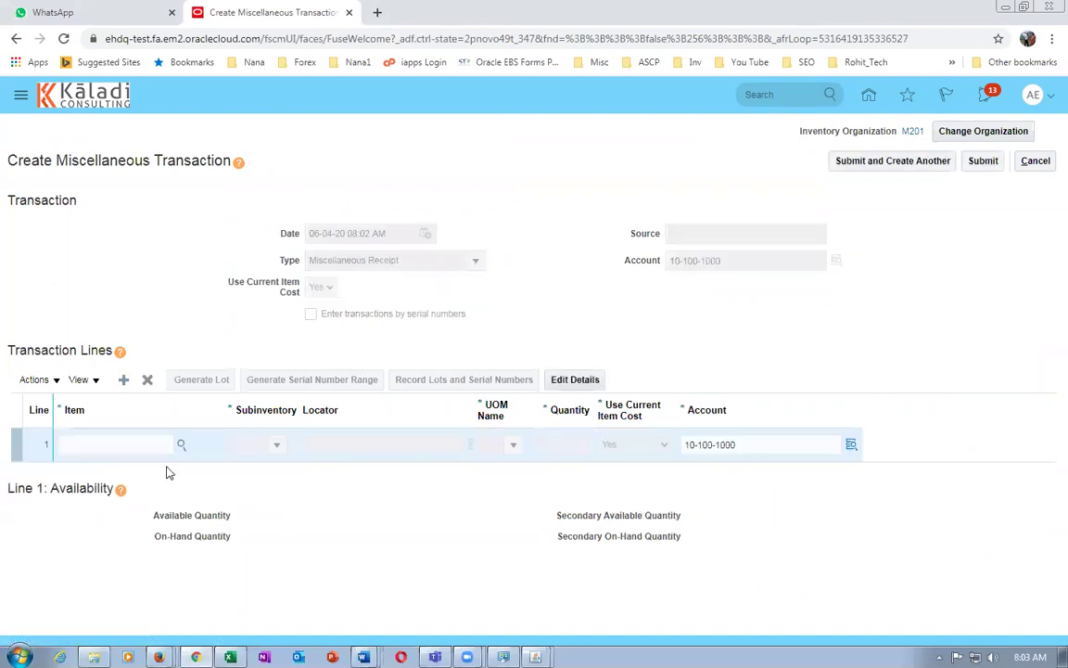
{"action": "left_click", "coordinate": [70, 447]}
{"action": "type", "text": "m10_MR"}
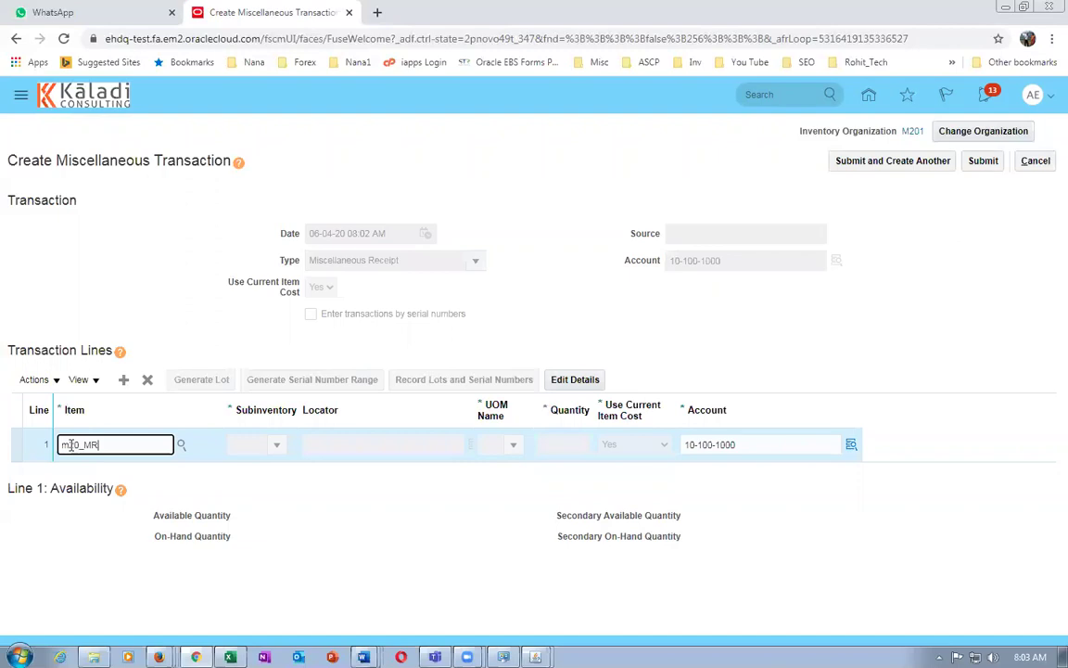
{"action": "key", "text": "Tab"}
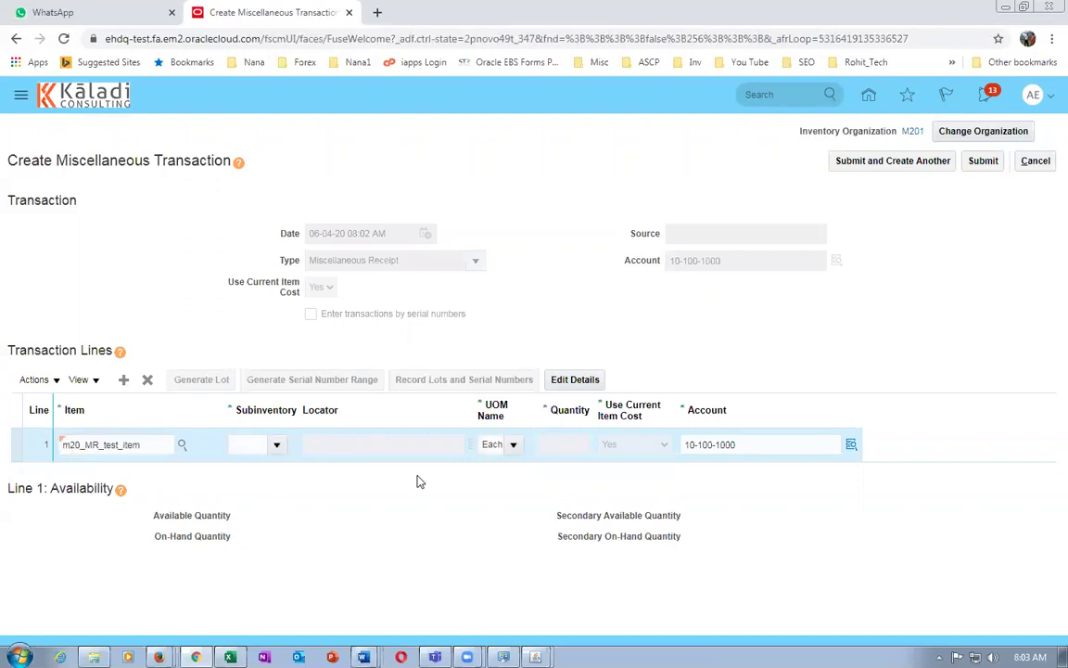
{"action": "left_click", "coordinate": [592, 380]}
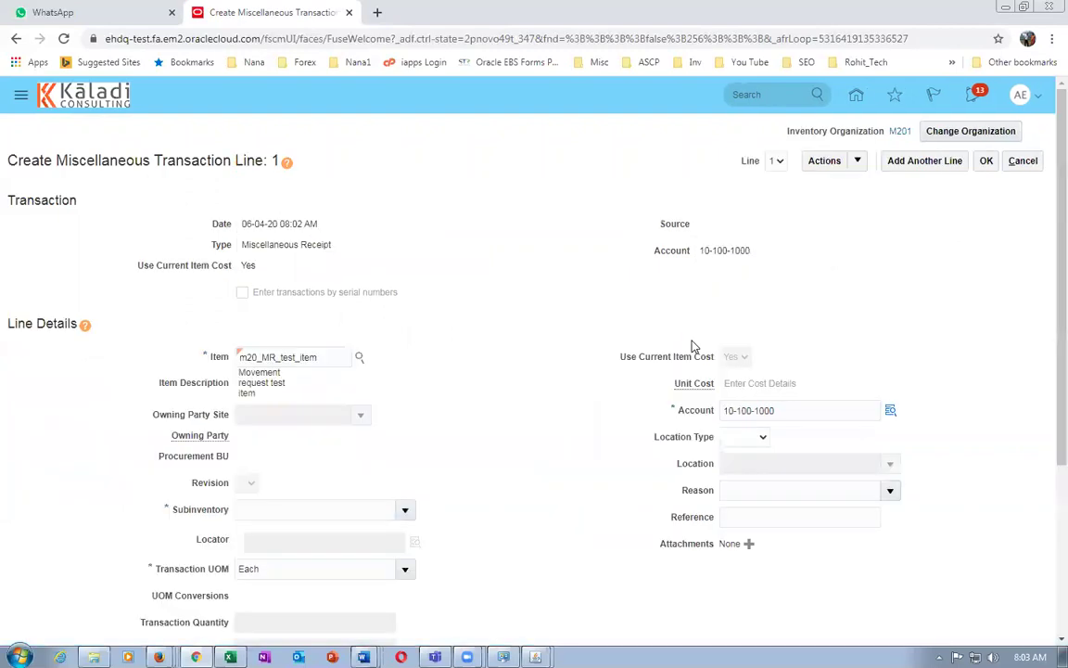
{"action": "key", "text": "alt+Tab"}
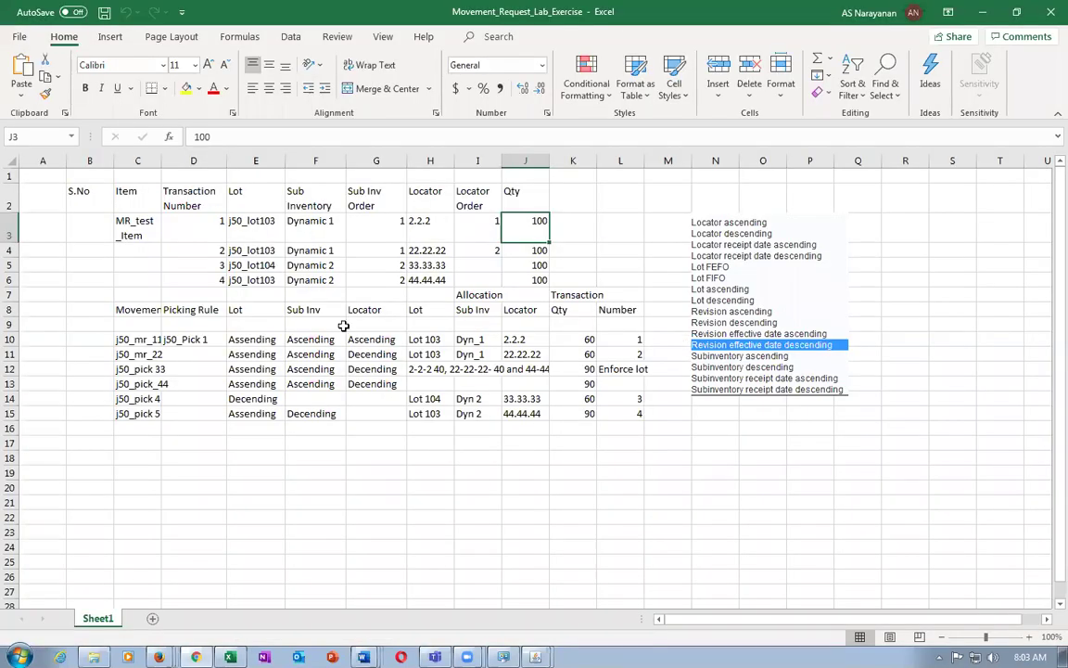
Copy lot j50_lot103 from E3, then cancel the copy.
{"action": "left_click", "coordinate": [294, 222]}
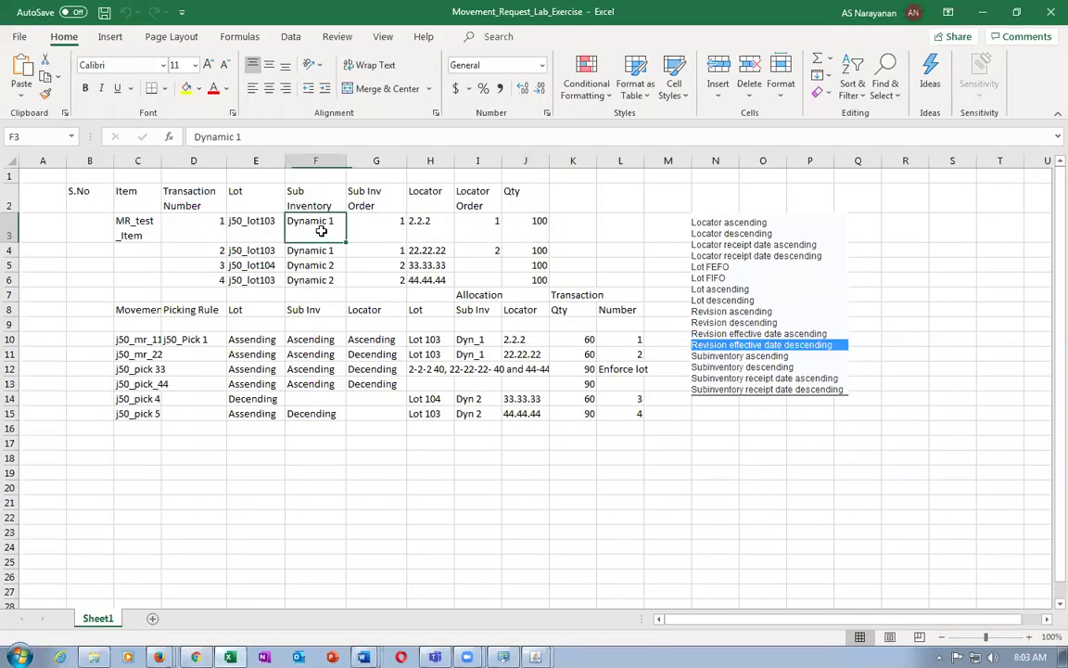
{"action": "left_click", "coordinate": [245, 223]}
{"action": "key", "text": "ctrl+c"}
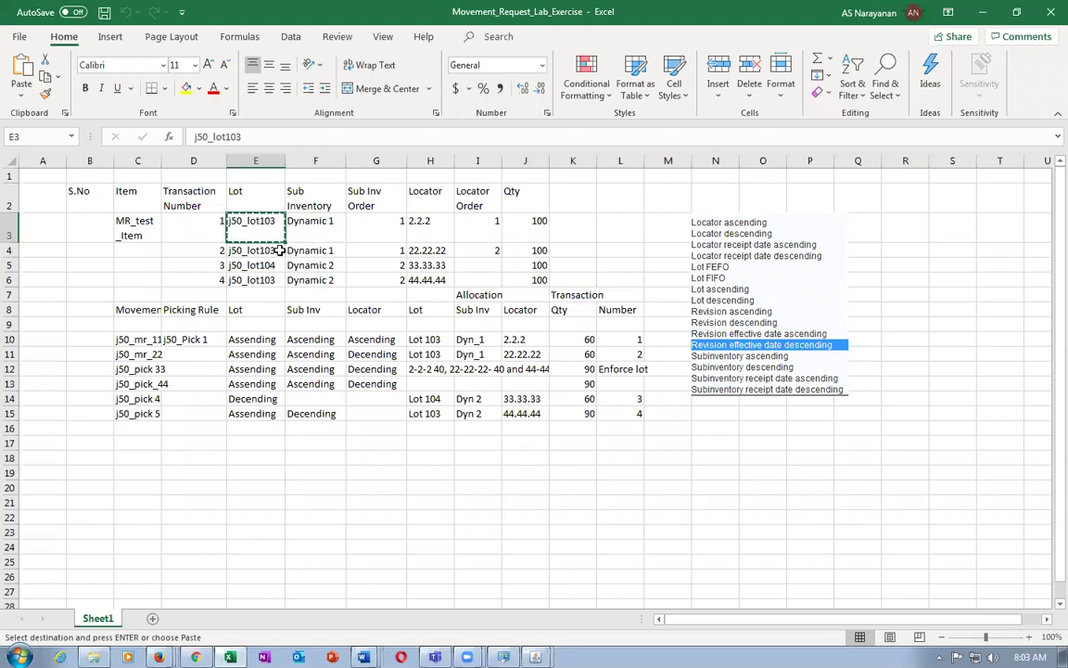
{"action": "left_click", "coordinate": [305, 251]}
{"action": "key", "text": "Escape"}
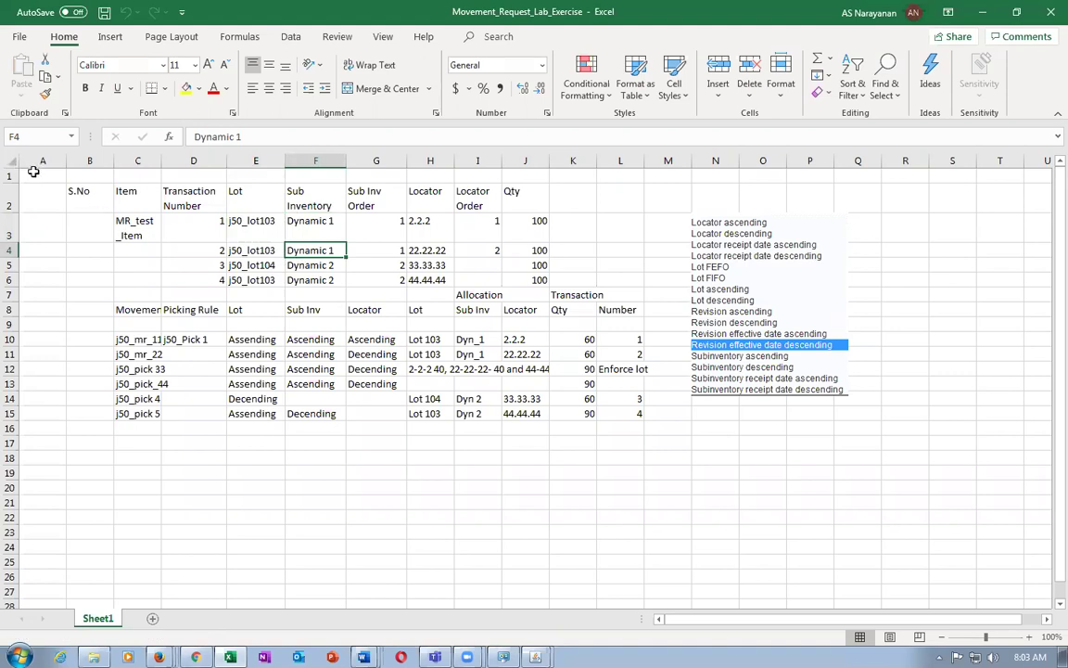
Replace j50 with m20 in the four lot cells E3:E6.
{"action": "left_click", "coordinate": [257, 229]}
{"action": "left_click_drag", "start_coordinate": [257, 231], "coordinate": [258, 272]}
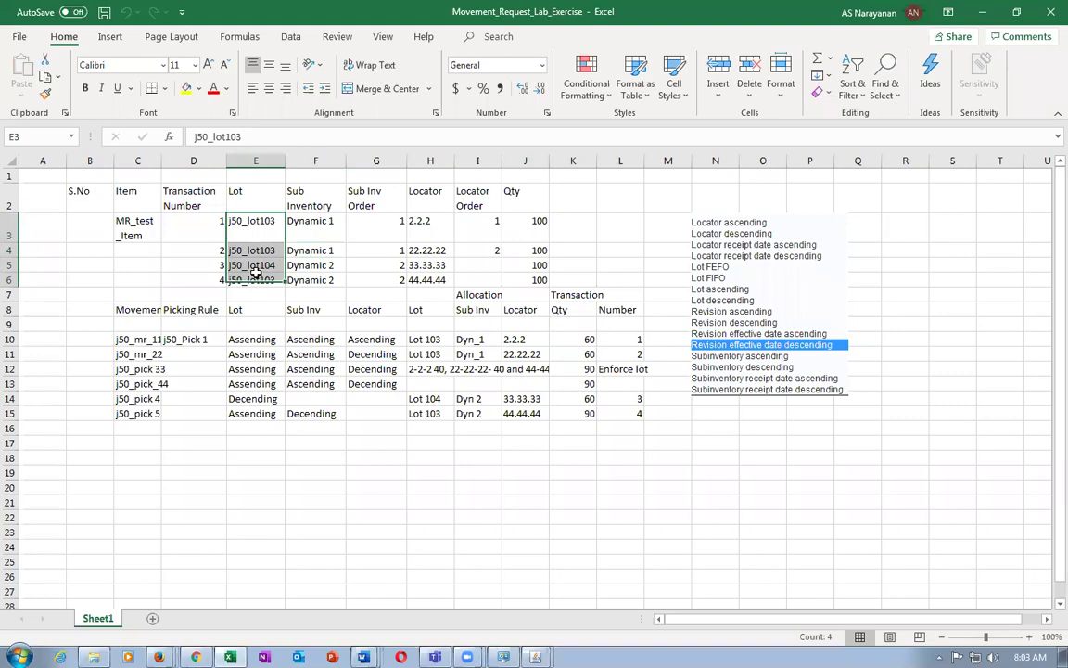
{"action": "right_click", "coordinate": [255, 273]}
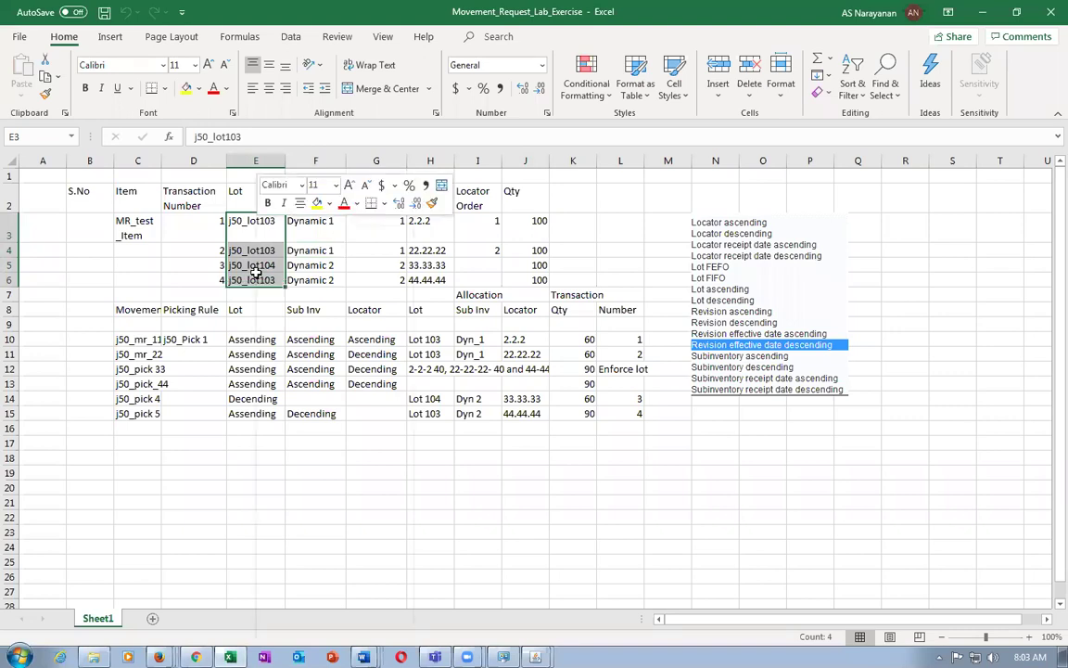
{"action": "left_click", "coordinate": [282, 257]}
{"action": "left_click_drag", "start_coordinate": [246, 224], "coordinate": [247, 282]}
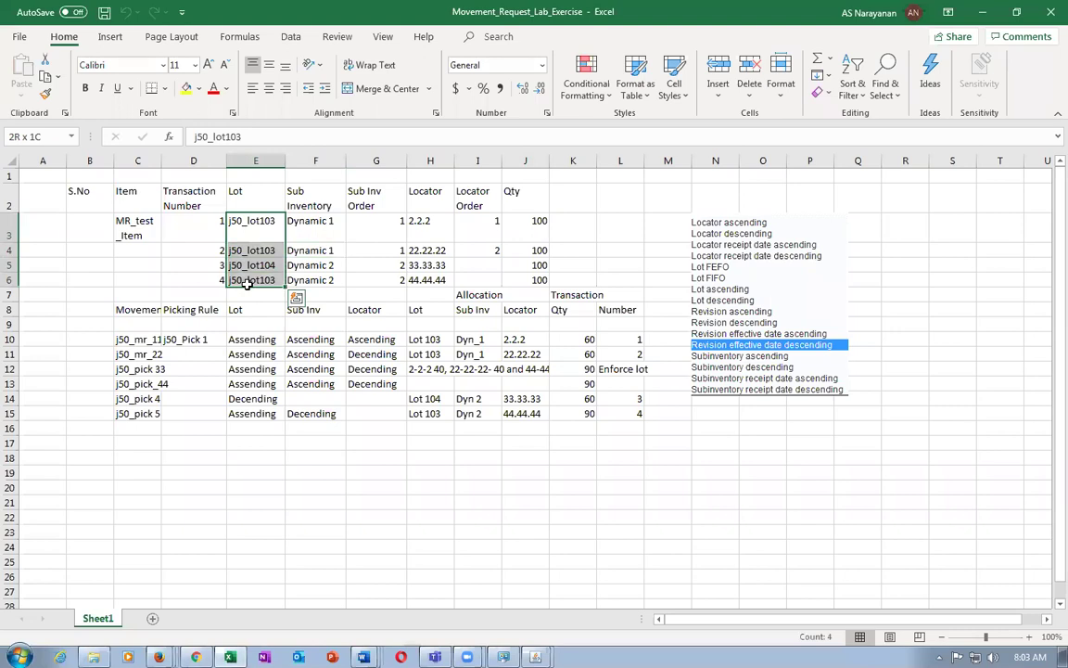
{"action": "key", "text": "ctrl+h"}
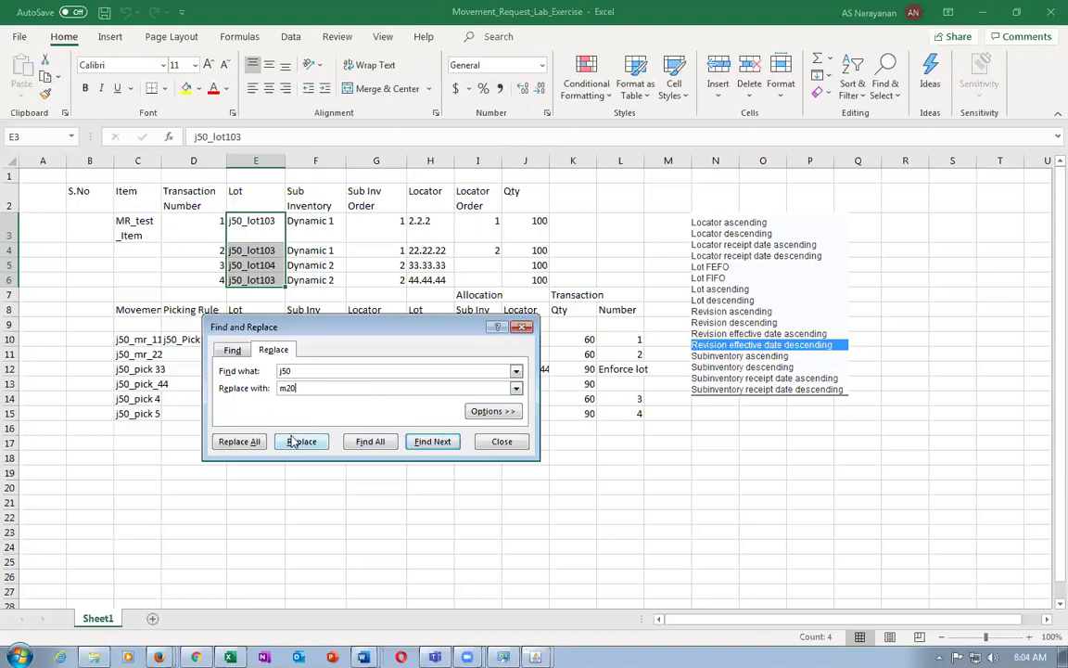
{"action": "left_click", "coordinate": [238, 441]}
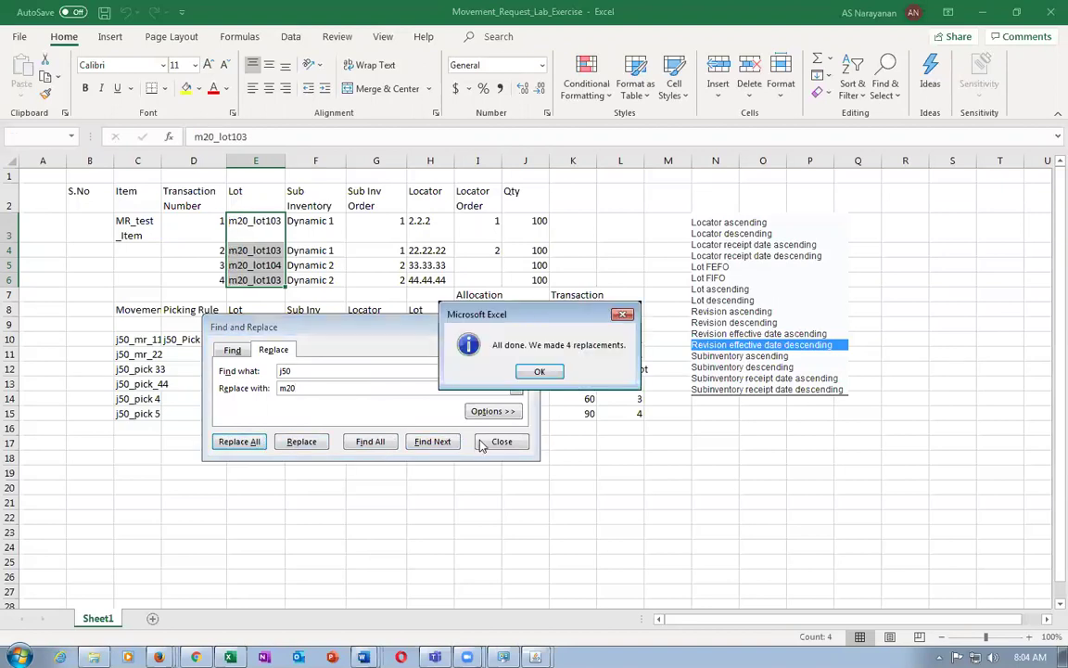
{"action": "left_click", "coordinate": [538, 371]}
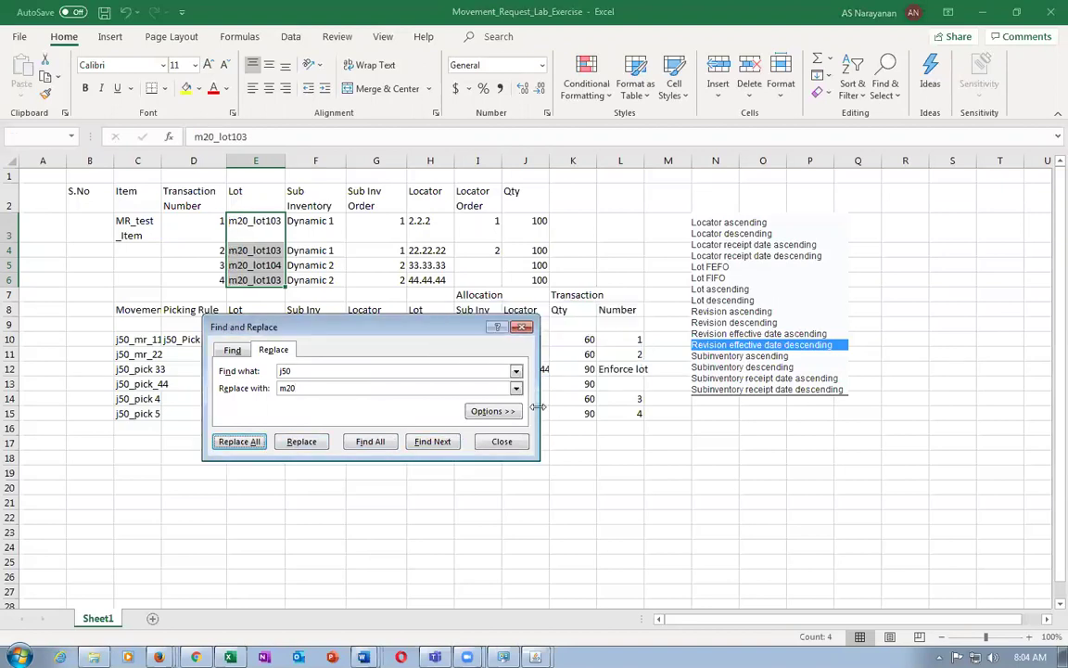
{"action": "left_click", "coordinate": [501, 441]}
Copy lot m20_lot103, note locator 2.2.2 in H3, and return to Oracle.
{"action": "left_click", "coordinate": [397, 403]}
{"action": "left_click", "coordinate": [253, 227]}
{"action": "key", "text": "ctrl+c"}
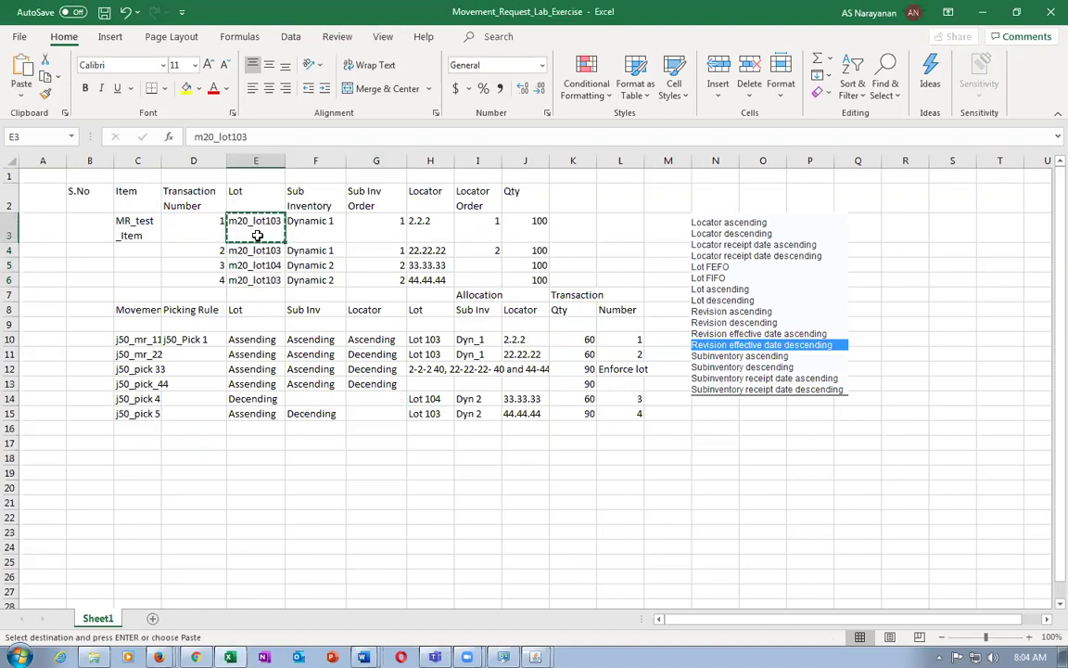
{"action": "left_click", "coordinate": [422, 237]}
{"action": "key", "text": "alt+Tab"}
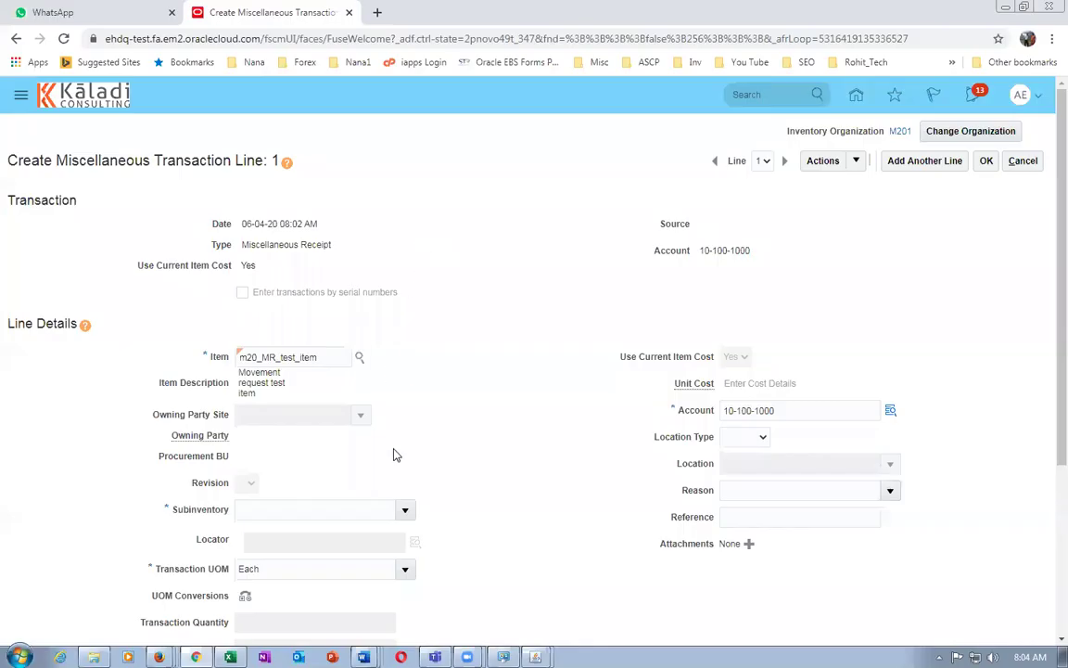
Enter subinventory m20_dyna_1, locator 2-2-2, lot m20_lot103 and quantity 100 on line 1.
{"action": "scroll", "coordinate": [401, 459], "scroll_direction": "down", "scroll_amount": 3}
{"action": "left_click", "coordinate": [405, 360]}
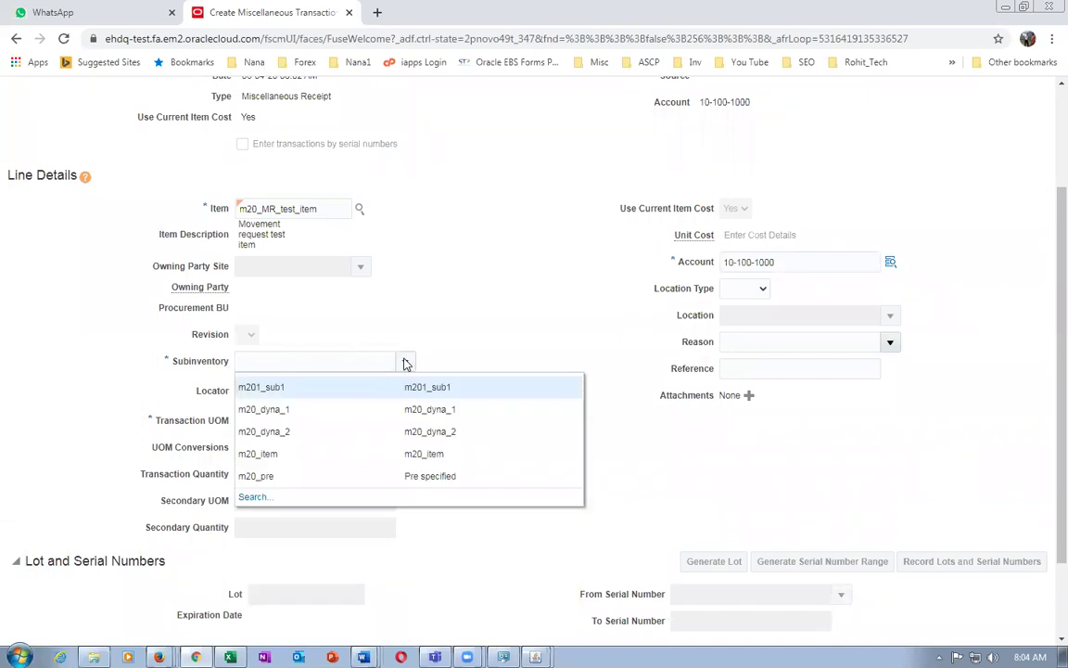
{"action": "left_click", "coordinate": [364, 411]}
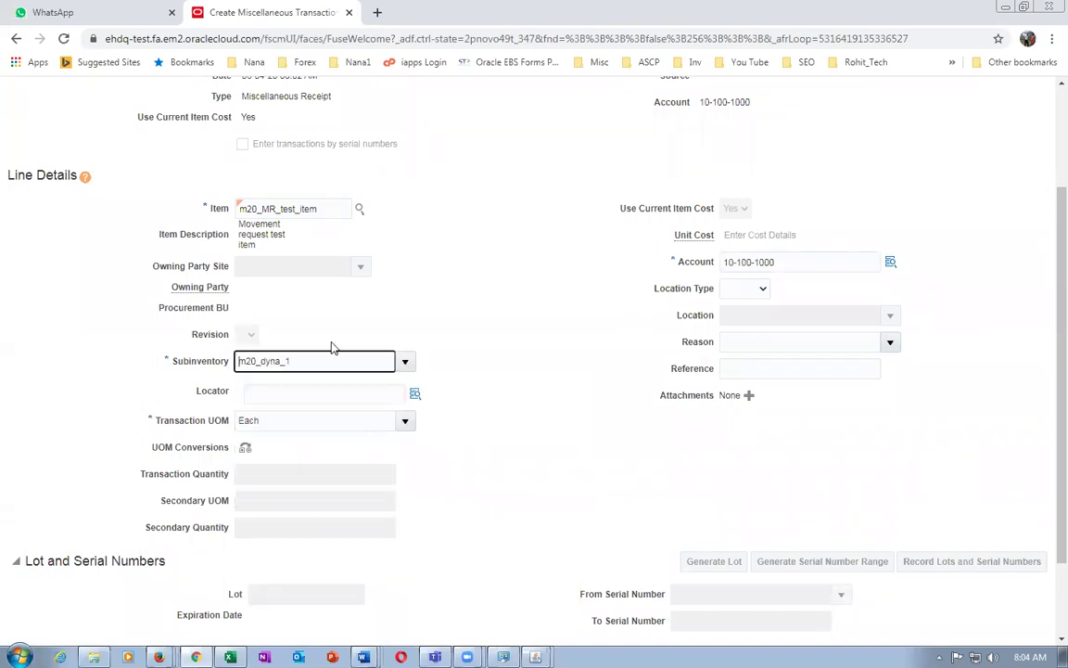
{"action": "left_click", "coordinate": [313, 395]}
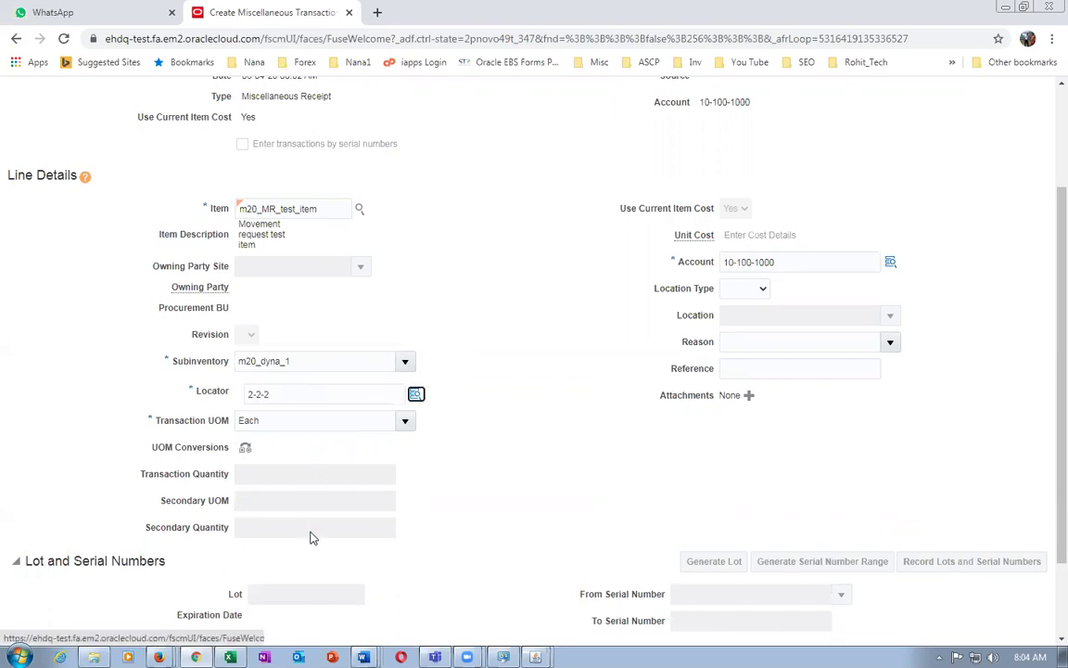
{"action": "key", "text": "Tab"}
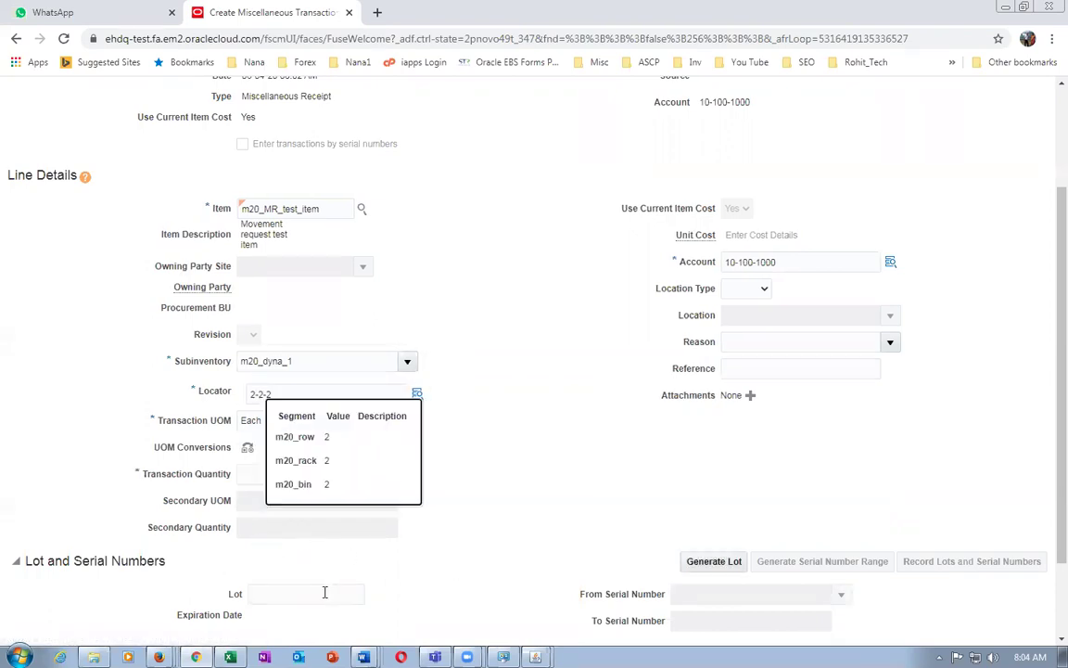
{"action": "left_click", "coordinate": [325, 592]}
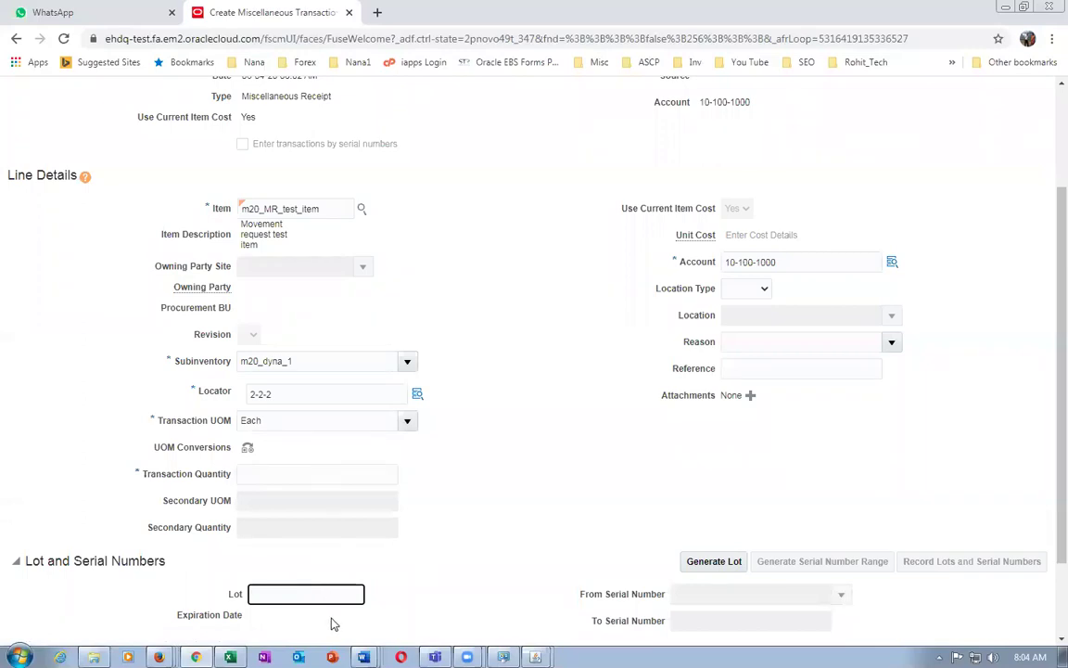
{"action": "key", "text": "ctrl+v"}
{"action": "left_click", "coordinate": [269, 474]}
{"action": "type", "text": "100"}
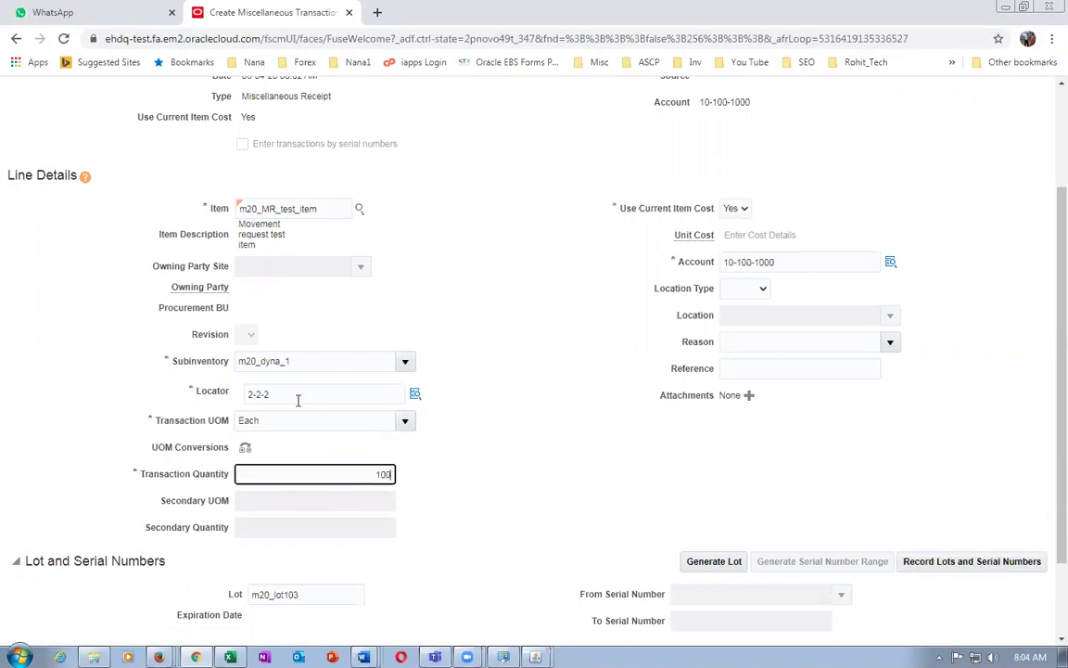
{"action": "left_click", "coordinate": [459, 565]}
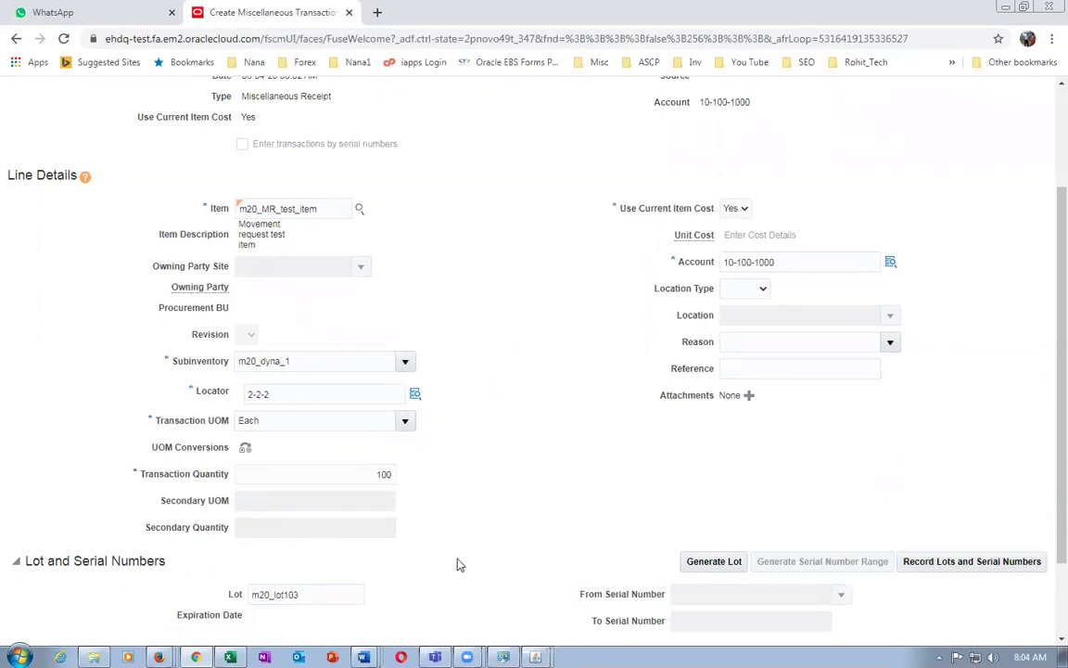
Cross-check transaction 1's subinventory, lot and quantity in Excel, then save the line.
{"action": "key", "text": "alt+Tab"}
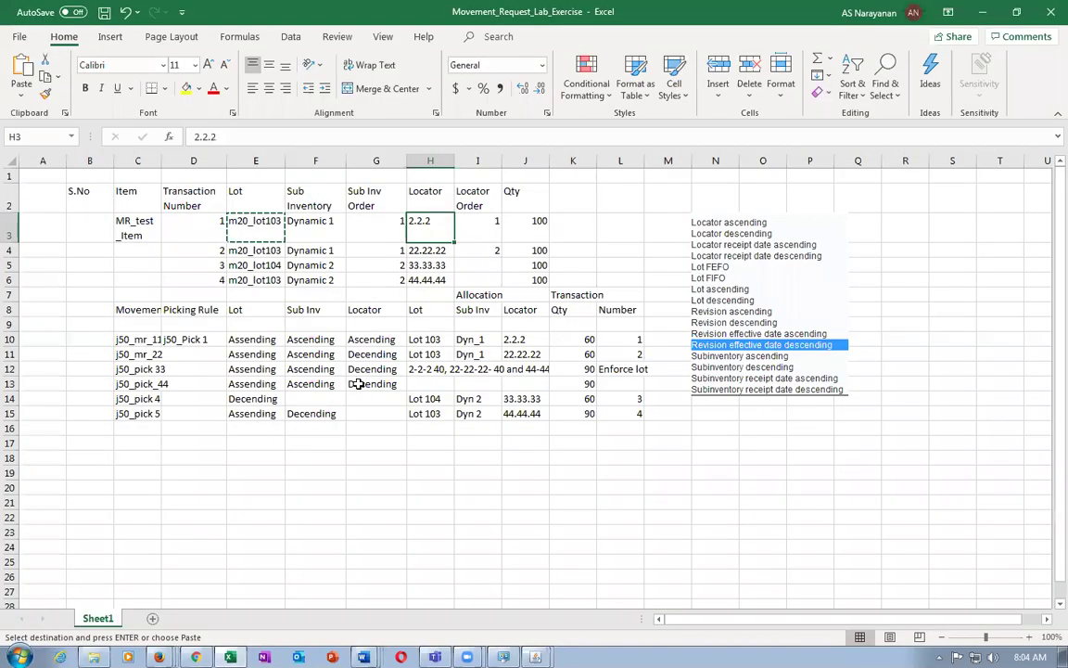
{"action": "left_click", "coordinate": [315, 228]}
{"action": "left_click", "coordinate": [238, 221]}
{"action": "left_click", "coordinate": [525, 238]}
{"action": "key", "text": "alt+Tab"}
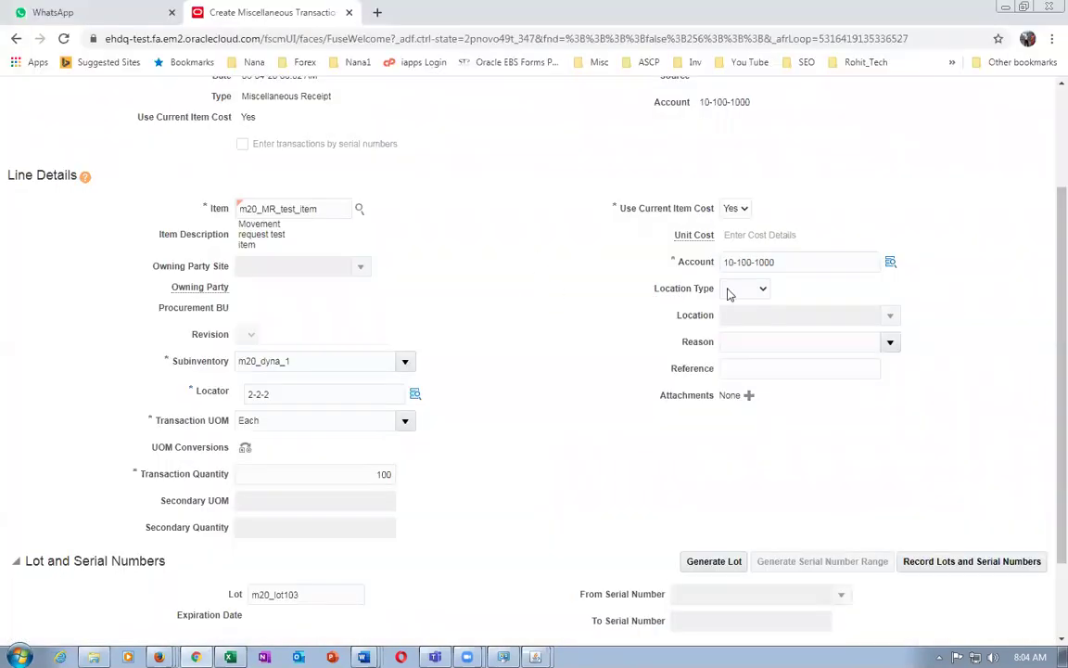
{"action": "scroll", "coordinate": [862, 345], "scroll_direction": "up", "scroll_amount": 3}
{"action": "left_click", "coordinate": [988, 163]}
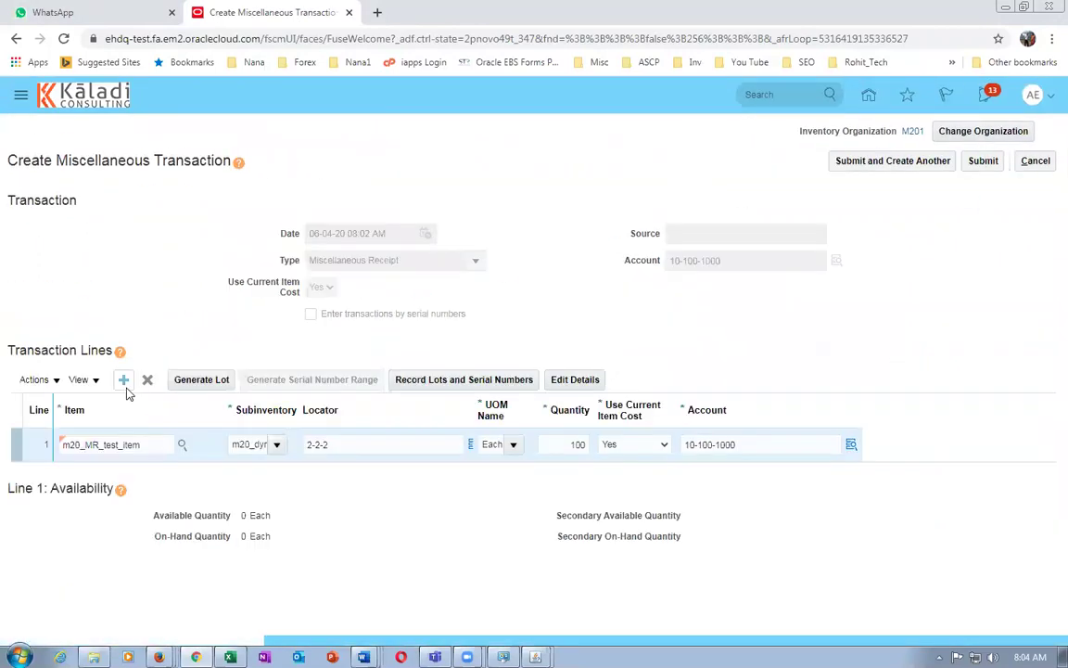
Add a second line for item m20_MR_test_item and open its full details.
{"action": "left_click", "coordinate": [123, 379]}
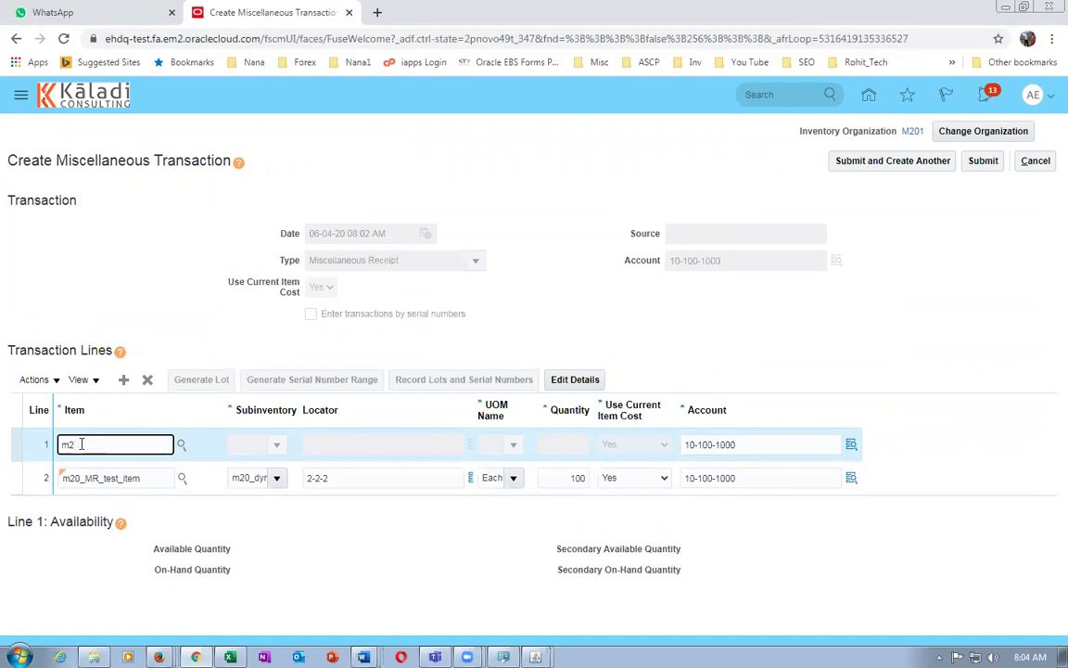
{"action": "type", "text": "m20_MR"}
{"action": "key", "text": "Tab"}
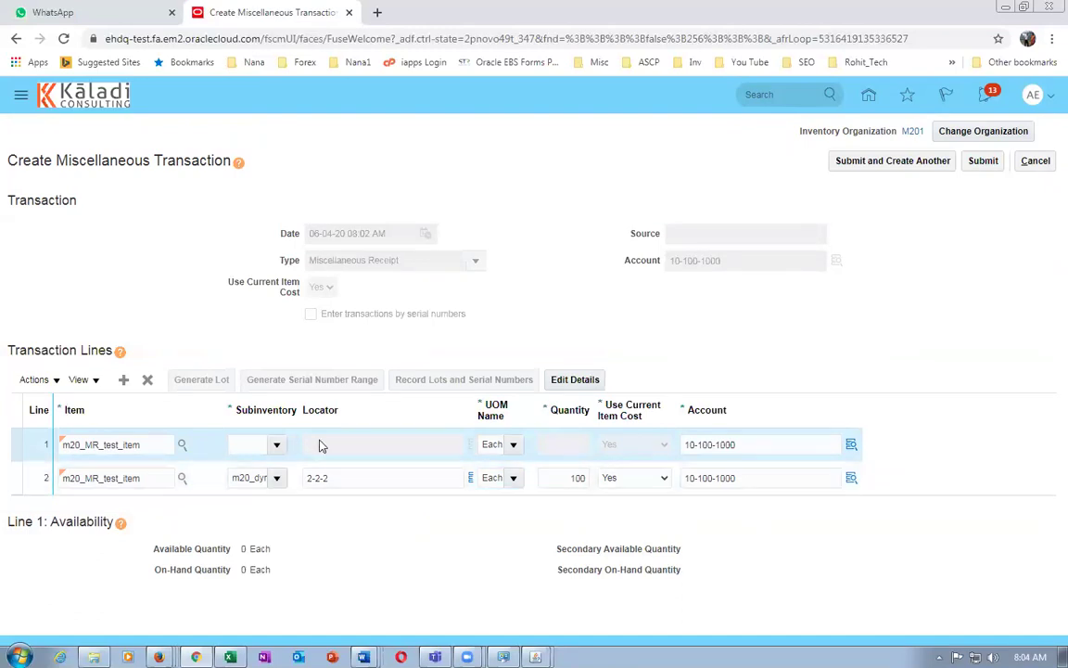
{"action": "left_click", "coordinate": [584, 381]}
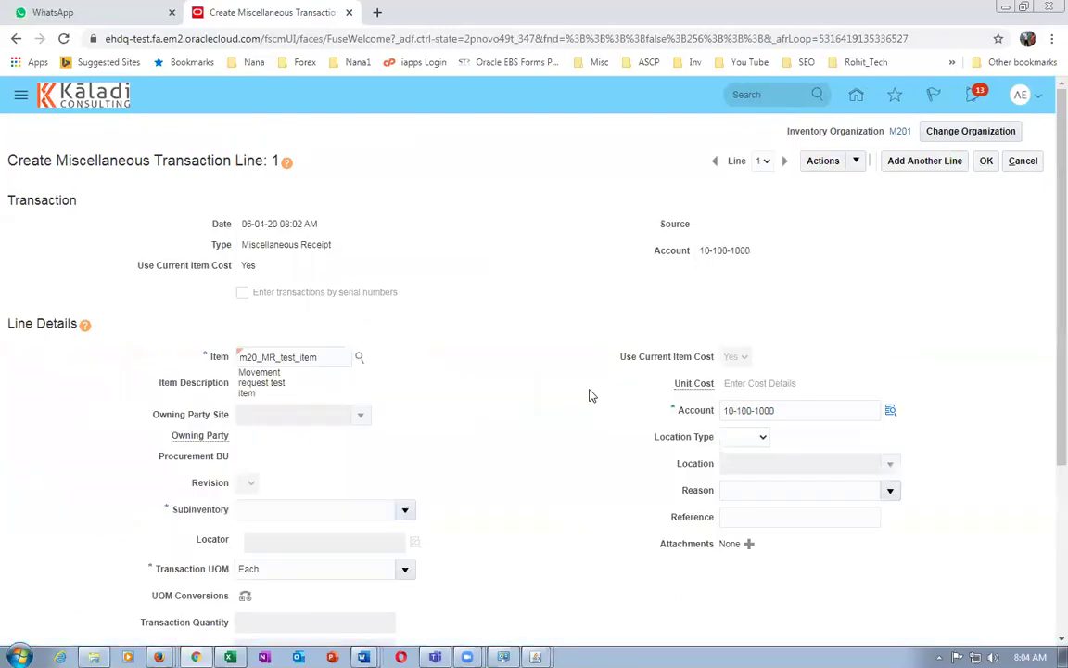
{"action": "key", "text": "alt+Tab"}
Check transaction 2's subinventory and lot in Excel and copy locator 22.22.22.
{"action": "left_click", "coordinate": [315, 253]}
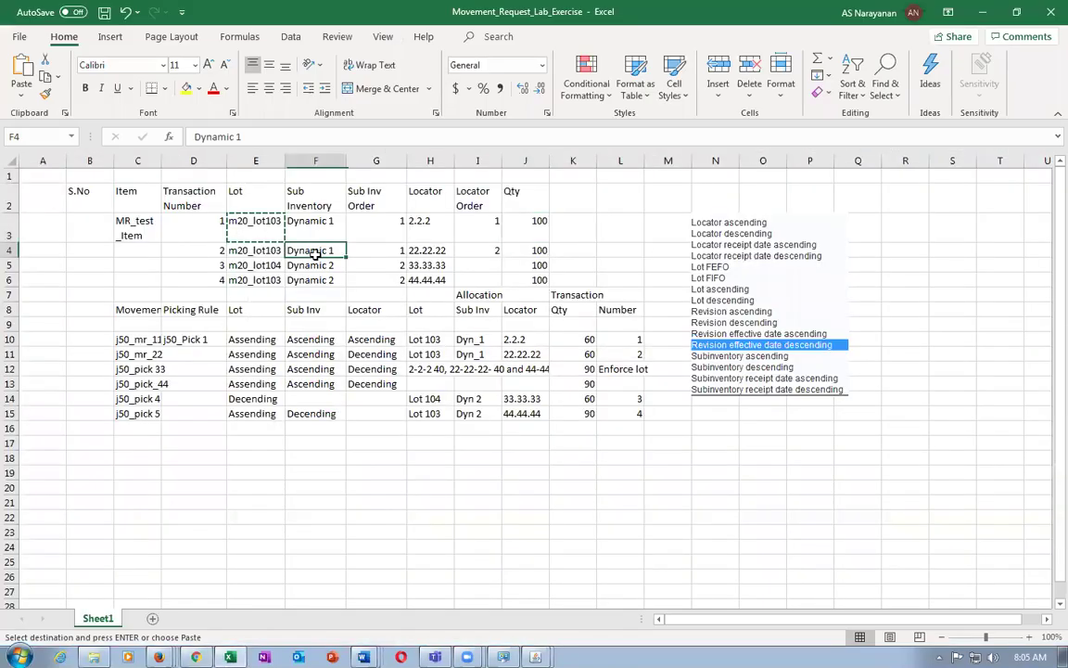
{"action": "left_click", "coordinate": [220, 249]}
{"action": "left_click", "coordinate": [436, 251]}
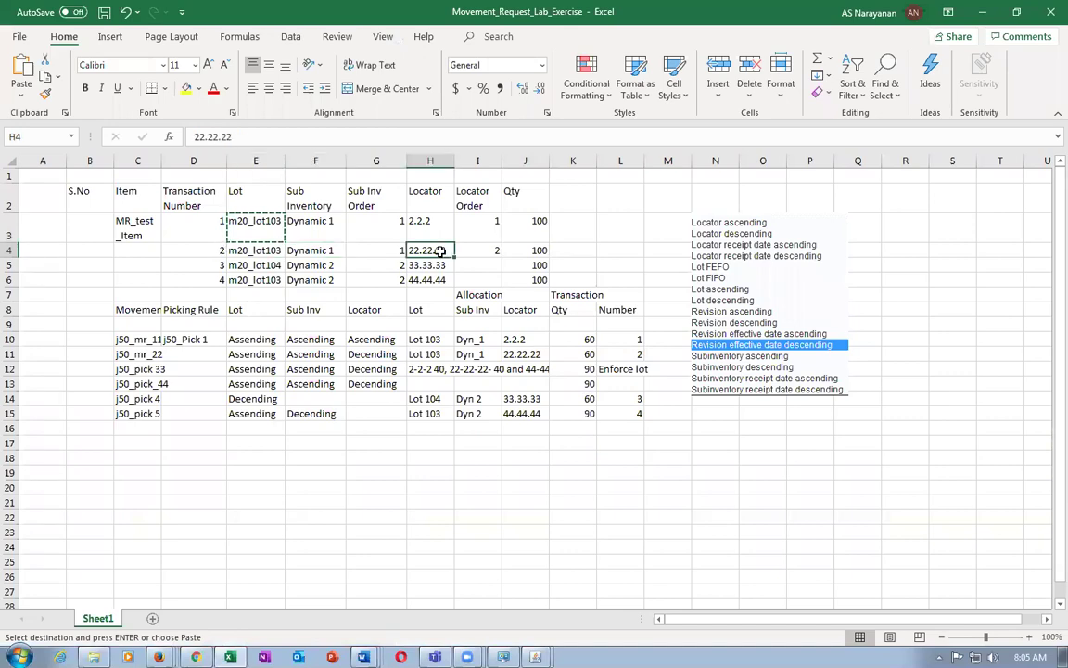
{"action": "key", "text": "ctrl+c"}
{"action": "key", "text": "alt+Tab"}
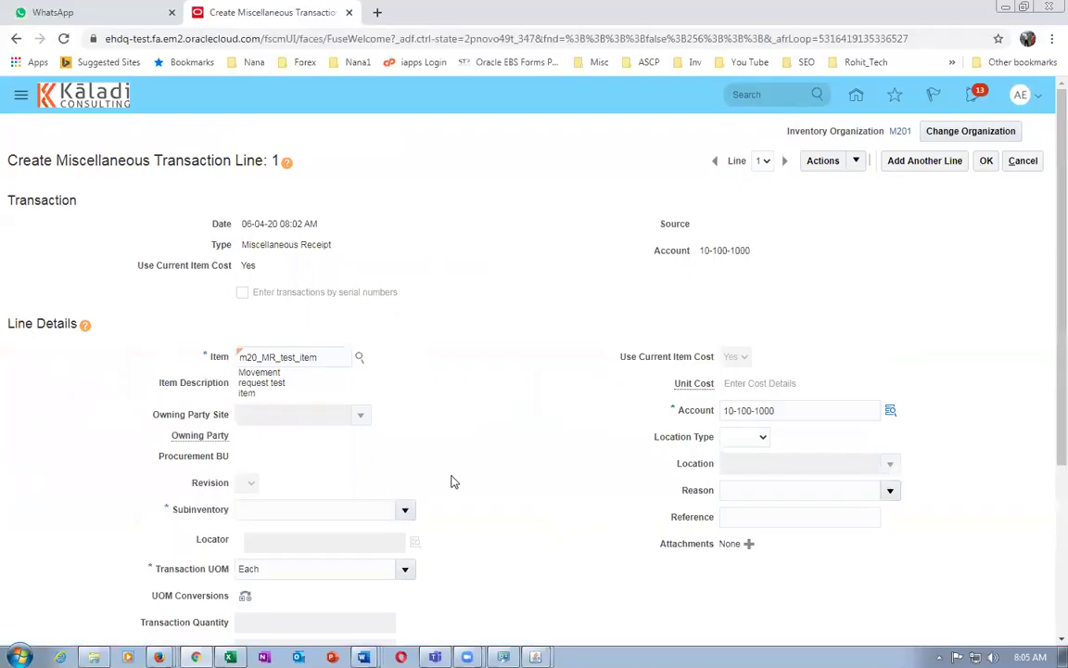
Set subinventory m20_dyna_1 and locator 22-22-22 on the second line.
{"action": "scroll", "coordinate": [445, 491], "scroll_direction": "down", "scroll_amount": 2}
{"action": "left_click", "coordinate": [404, 363]}
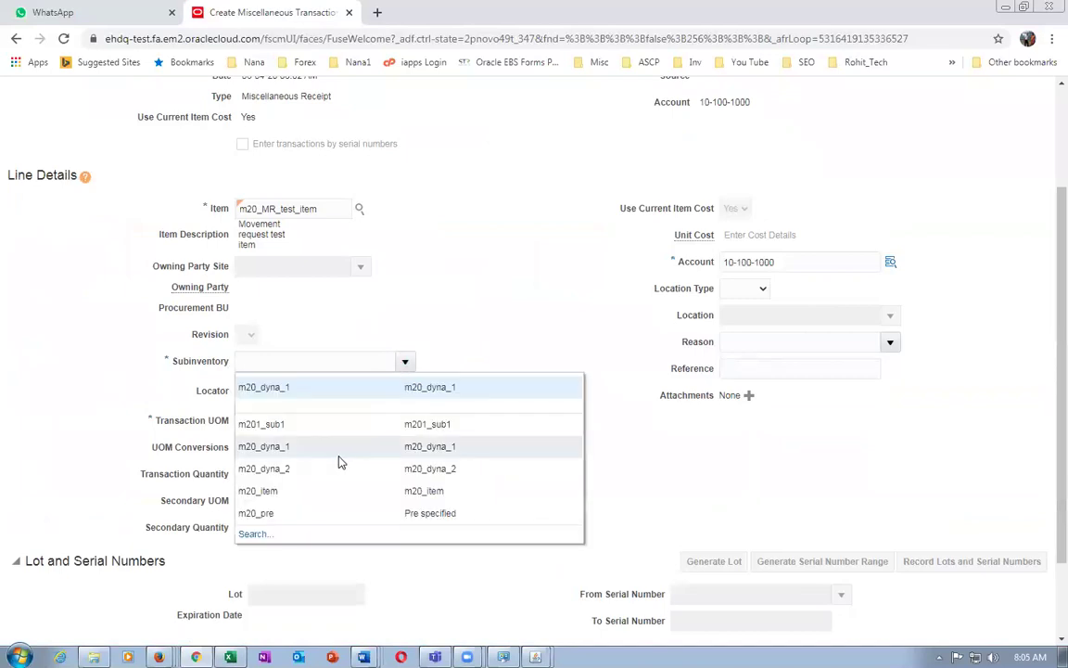
{"action": "key", "text": "Escape"}
{"action": "key", "text": "ctrl+v"}
{"action": "left_click", "coordinate": [335, 400]}
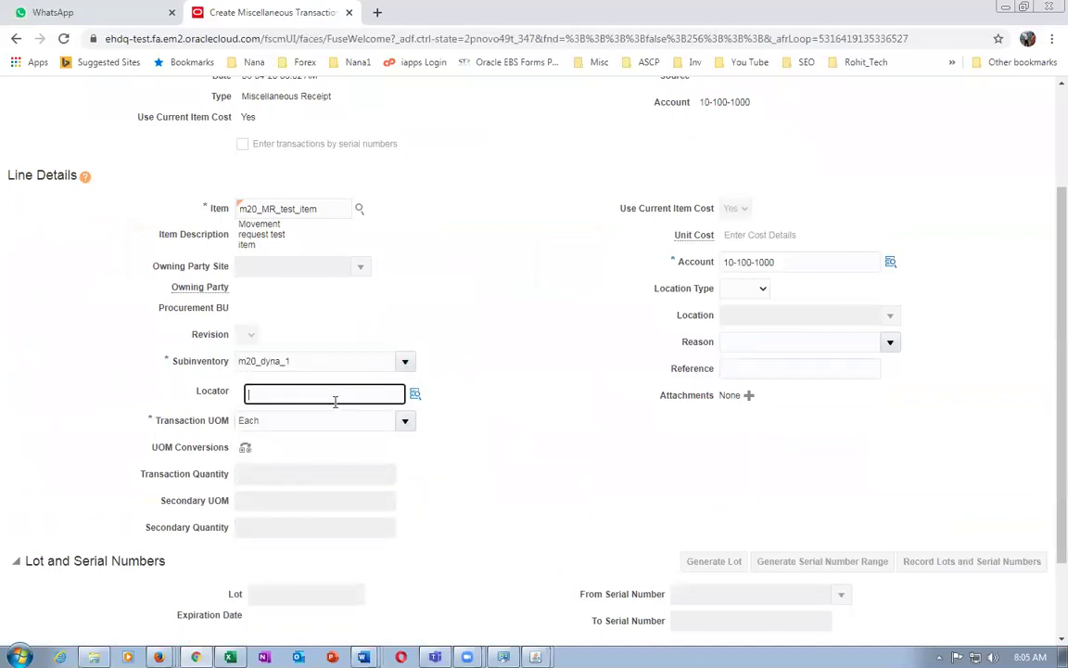
{"action": "type", "text": "22-22-22"}
{"action": "left_click", "coordinate": [313, 594]}
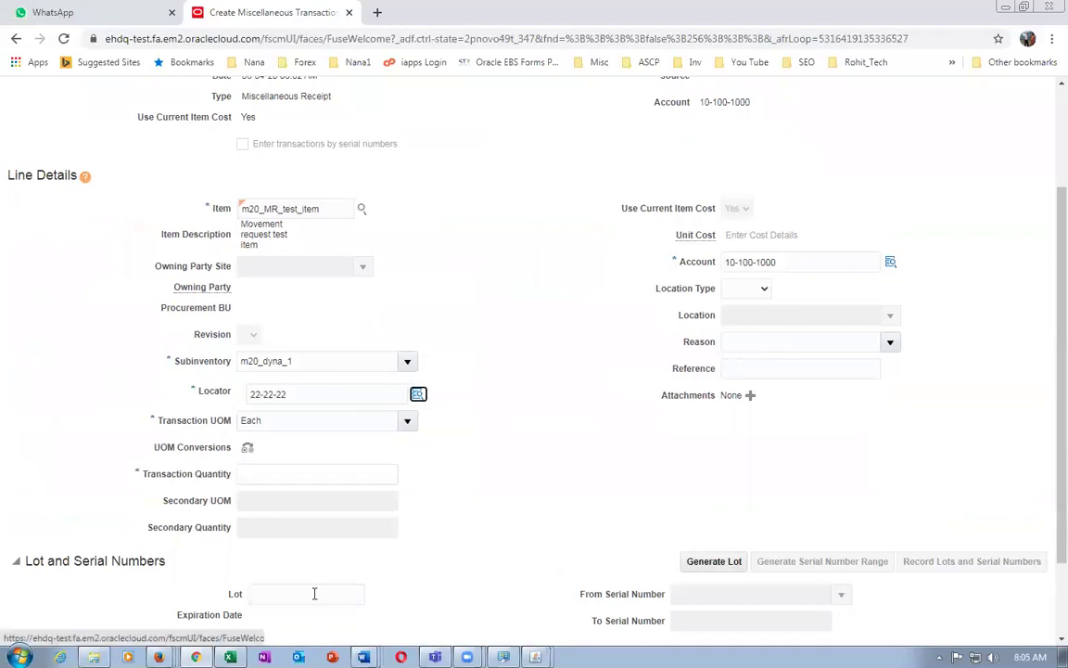
Enter lot m20_lot103 and quantity 100, then save the second line.
{"action": "type", "text": "m20_lot103"}
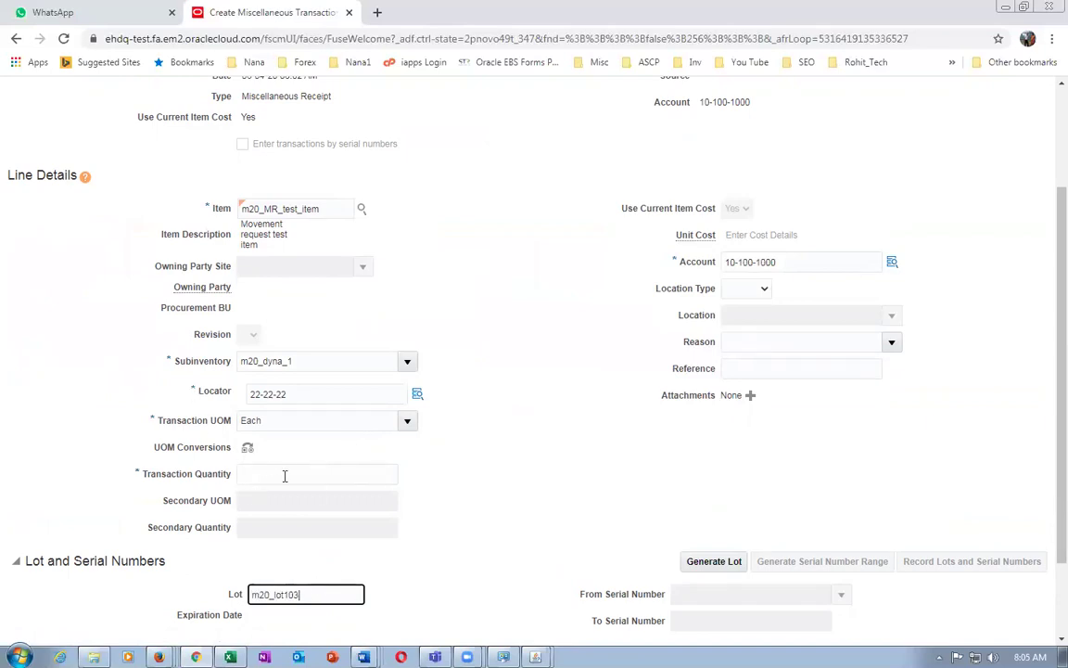
{"action": "left_click", "coordinate": [285, 475]}
{"action": "type", "text": "100"}
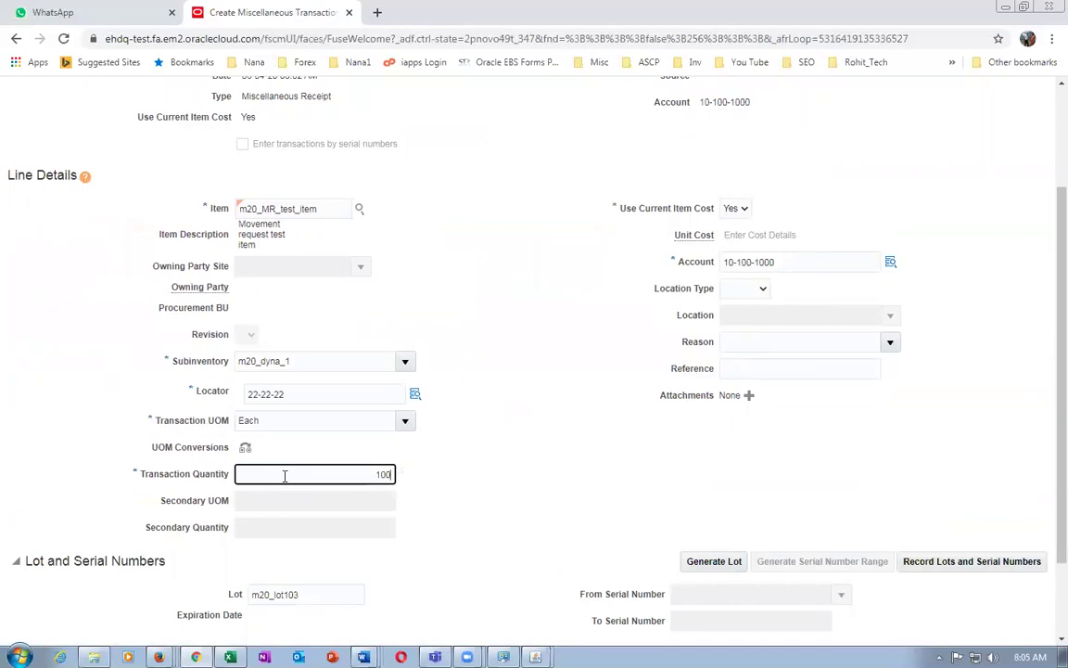
{"action": "left_click", "coordinate": [315, 436]}
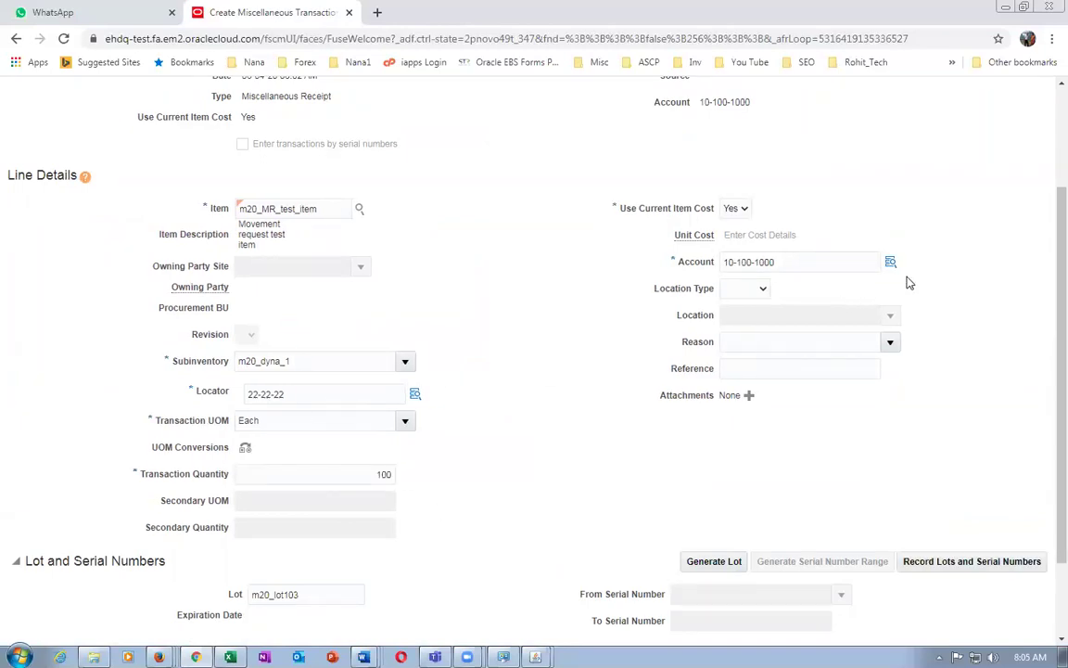
{"action": "scroll", "coordinate": [927, 260], "scroll_direction": "up", "scroll_amount": 2}
{"action": "left_click", "coordinate": [986, 161]}
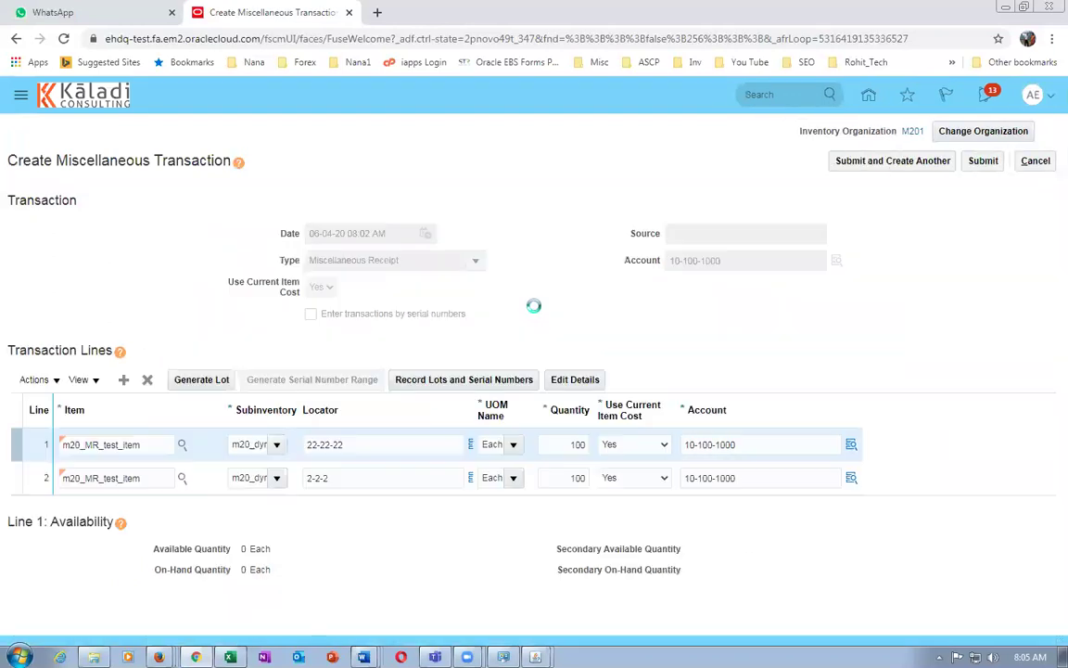
Add another transaction line for item m20_MR_test_item and open its full details.
{"action": "left_click", "coordinate": [123, 380]}
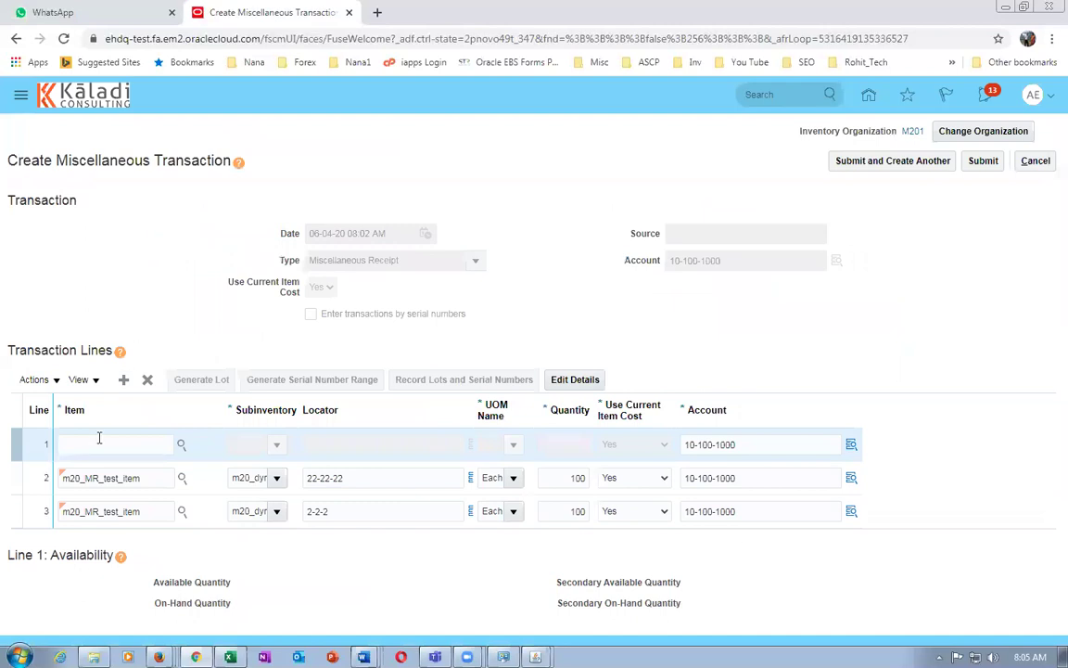
{"action": "left_click", "coordinate": [100, 442]}
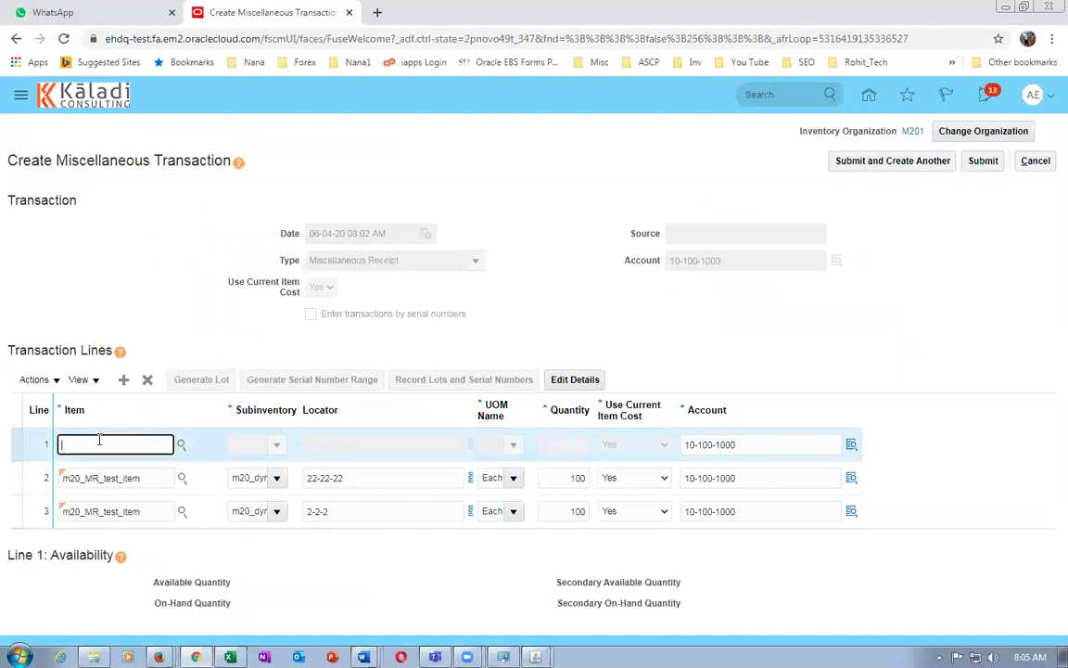
{"action": "type", "text": "m20_MR"}
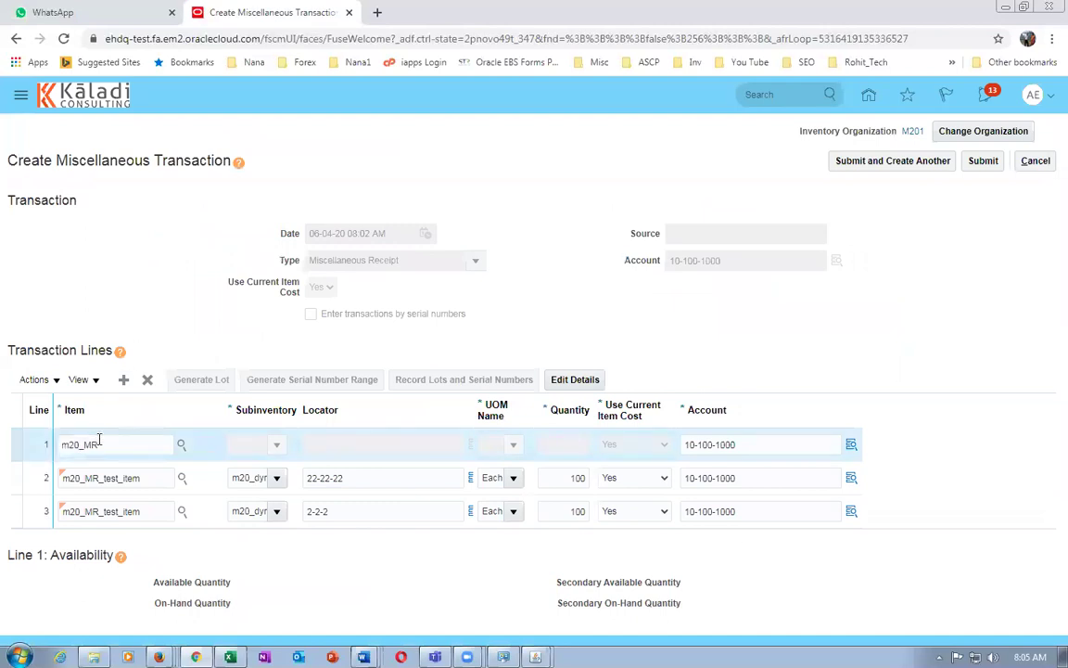
{"action": "key", "text": "Tab"}
{"action": "left_click", "coordinate": [564, 380]}
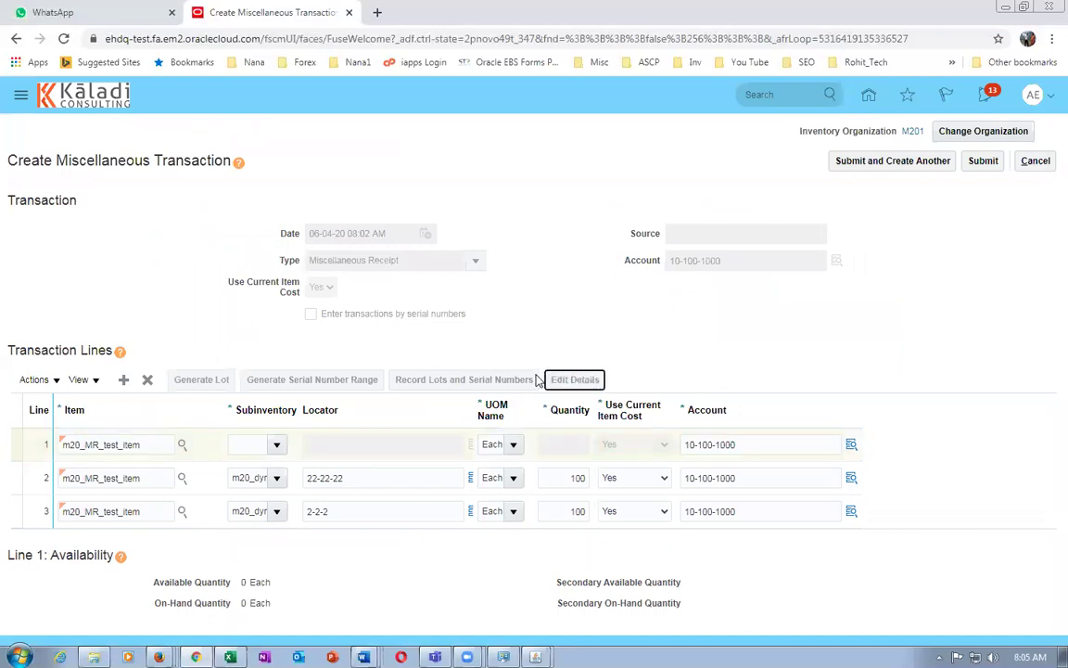
Check row 5 of the lab workbook and copy lot m20_lot104.
{"action": "key", "text": "alt+Tab"}
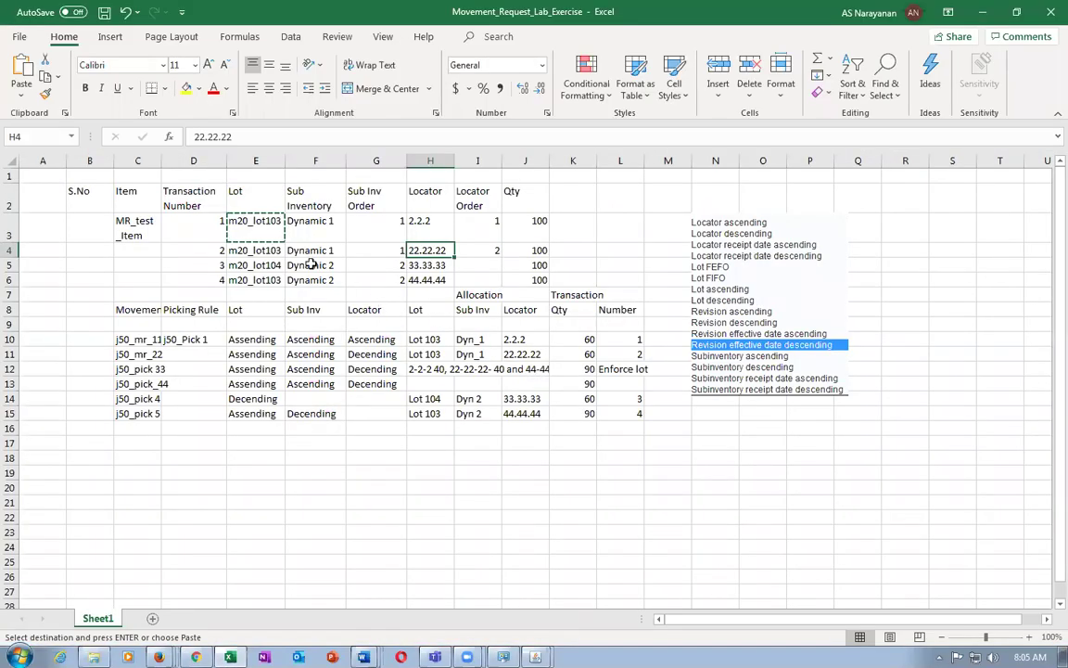
{"action": "left_click", "coordinate": [311, 266]}
{"action": "left_click", "coordinate": [248, 251]}
{"action": "left_click", "coordinate": [263, 267]}
{"action": "key", "text": "ctrl+c"}
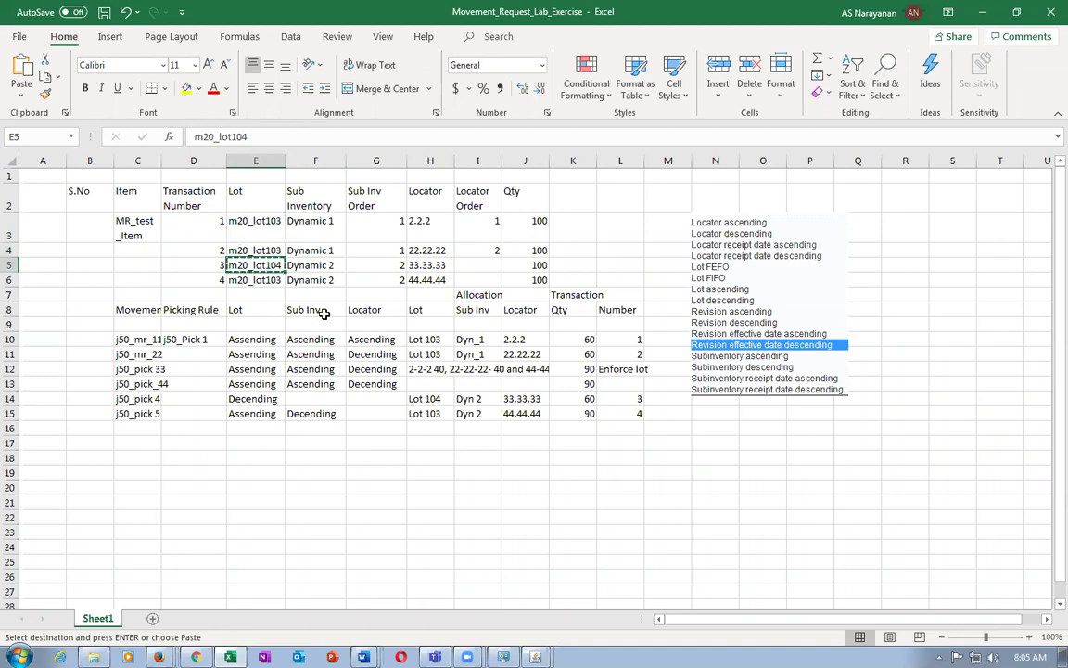
{"action": "left_click", "coordinate": [310, 266]}
{"action": "left_click", "coordinate": [413, 265]}
{"action": "left_click", "coordinate": [344, 268]}
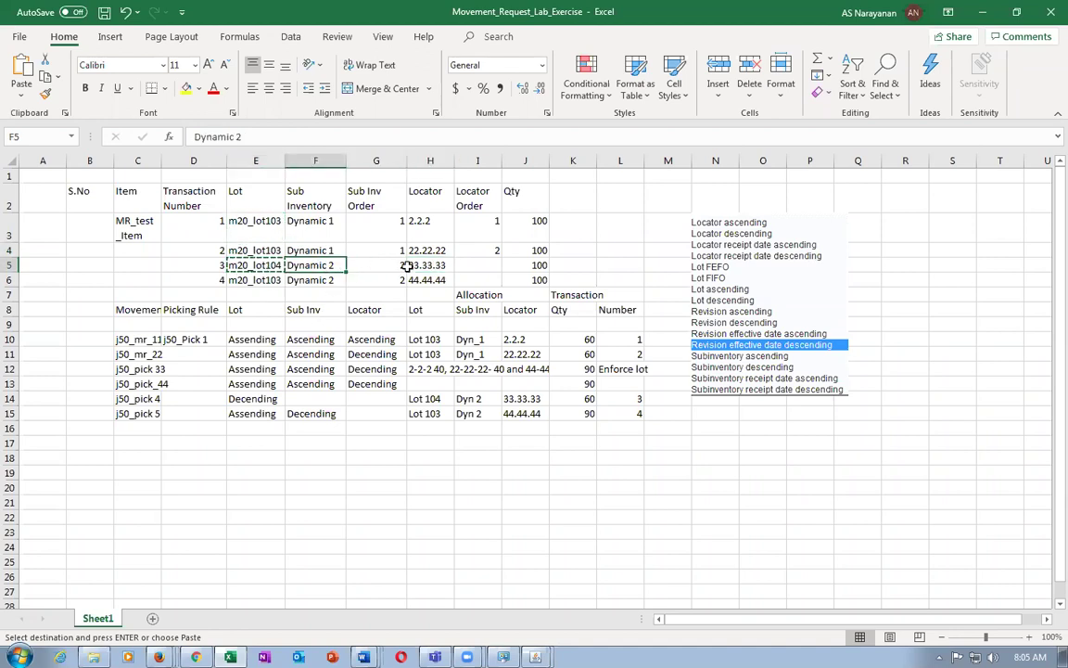
{"action": "left_click", "coordinate": [262, 266]}
{"action": "key", "text": "alt+Tab"}
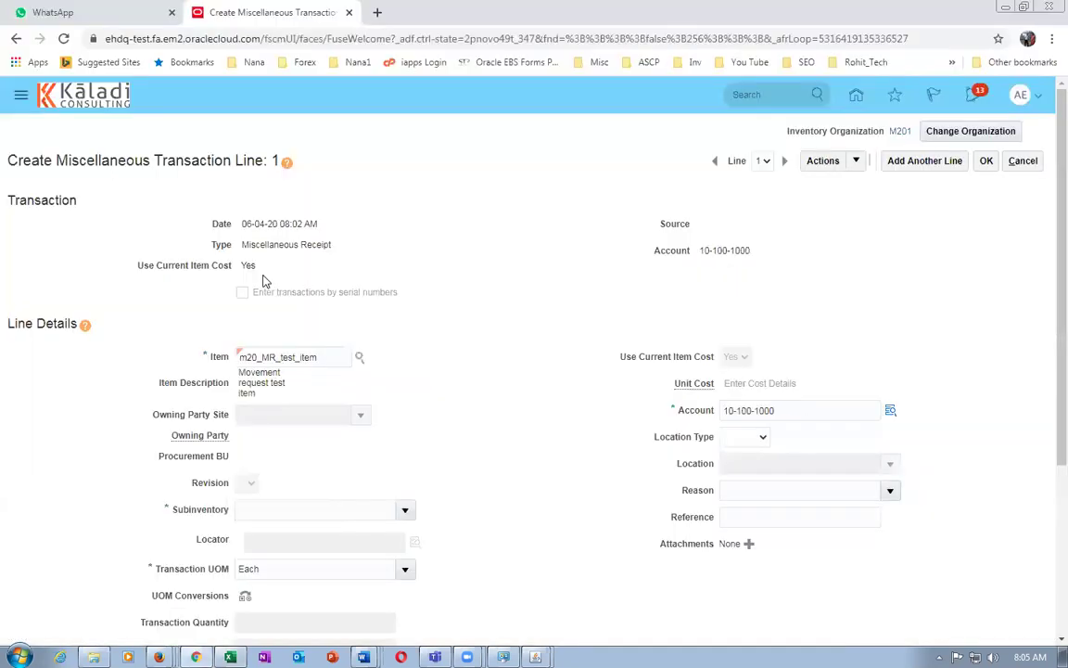
Set subinventory m20_dyna_2, locator 33-33-33, lot m20_lot104 and quantity 100 on the line.
{"action": "scroll", "coordinate": [389, 464], "scroll_direction": "down", "scroll_amount": 3}
{"action": "left_click", "coordinate": [405, 362]}
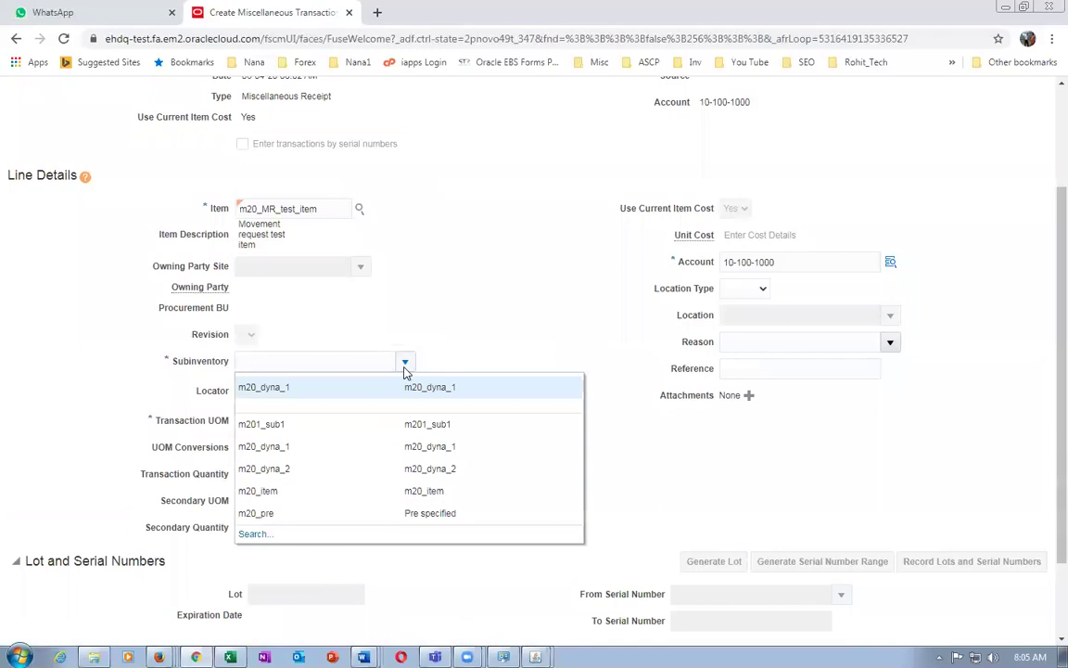
{"action": "left_click", "coordinate": [282, 470]}
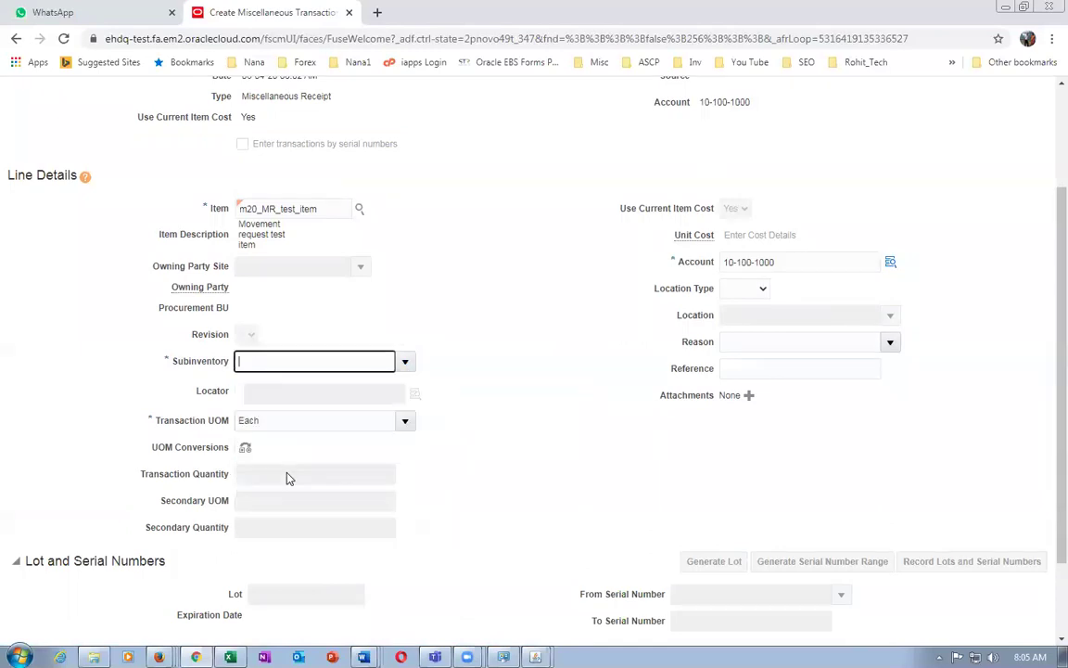
{"action": "left_click", "coordinate": [301, 393]}
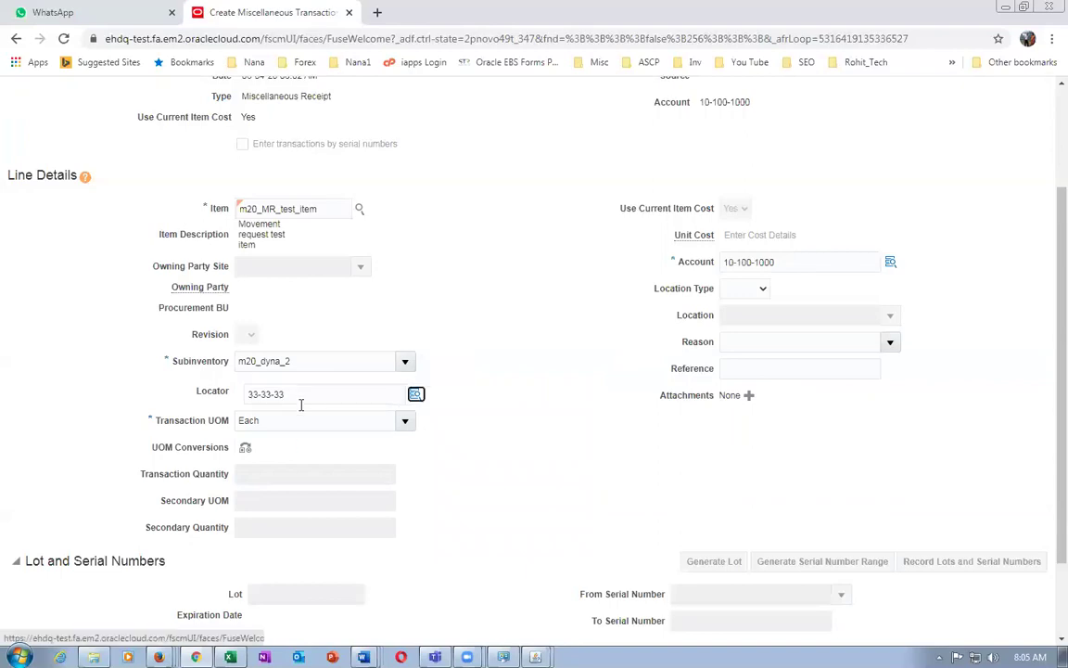
{"action": "scroll", "coordinate": [301, 405], "scroll_direction": "down", "scroll_amount": 1}
{"action": "left_click", "coordinate": [290, 489]}
{"action": "type", "text": "m20_lot104"}
{"action": "left_click", "coordinate": [291, 370]}
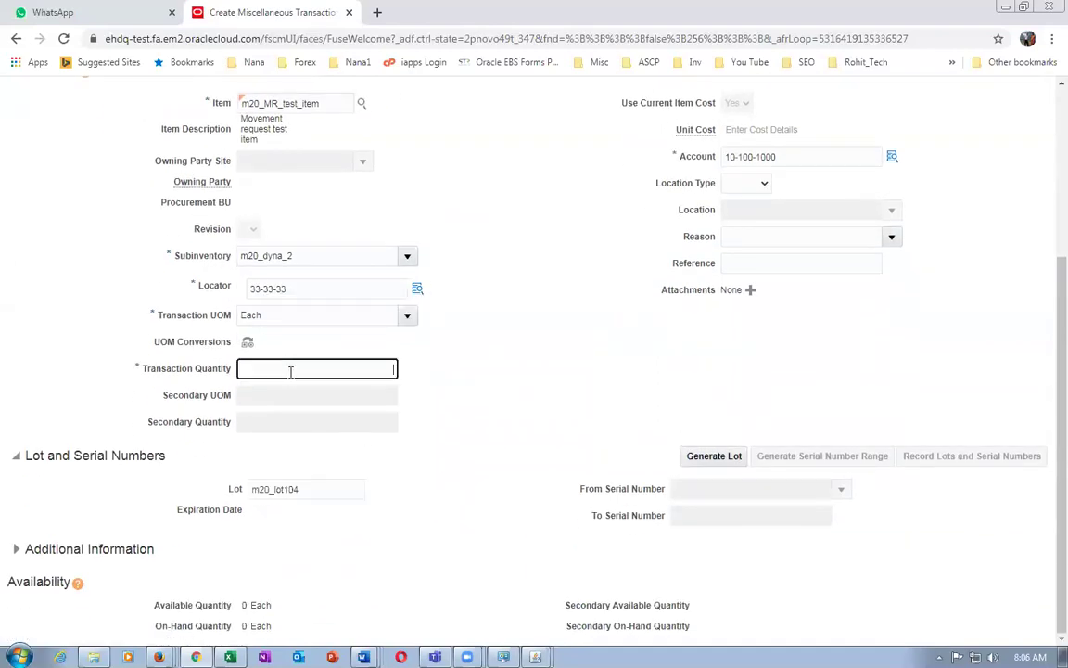
{"action": "type", "text": "100"}
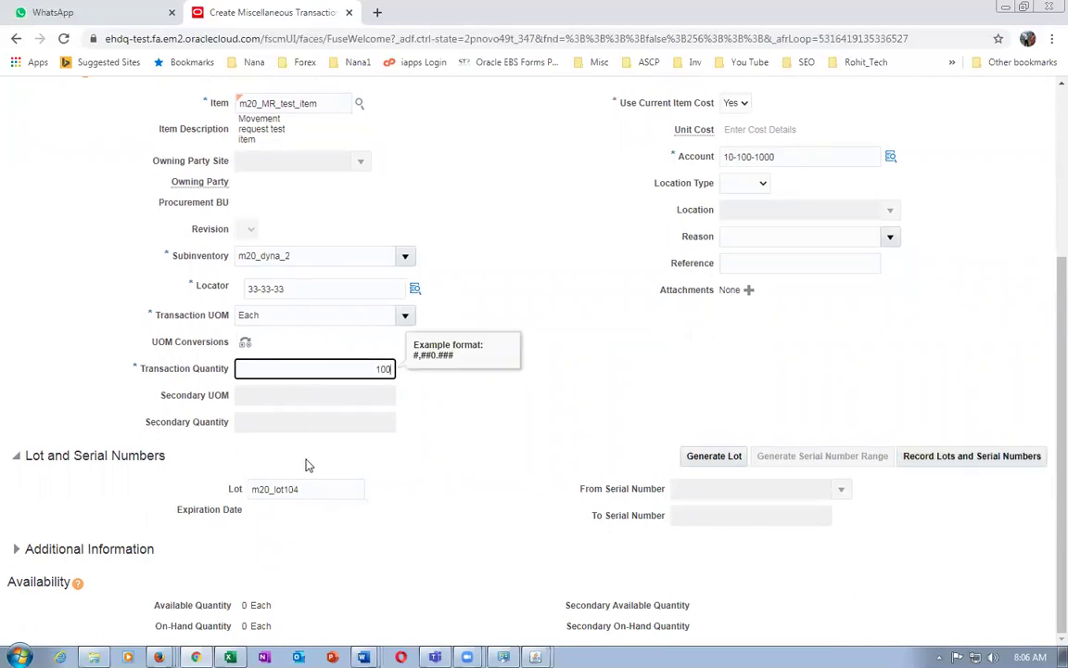
Verify the values against the workbook and save the line details.
{"action": "key", "text": "alt+Tab"}
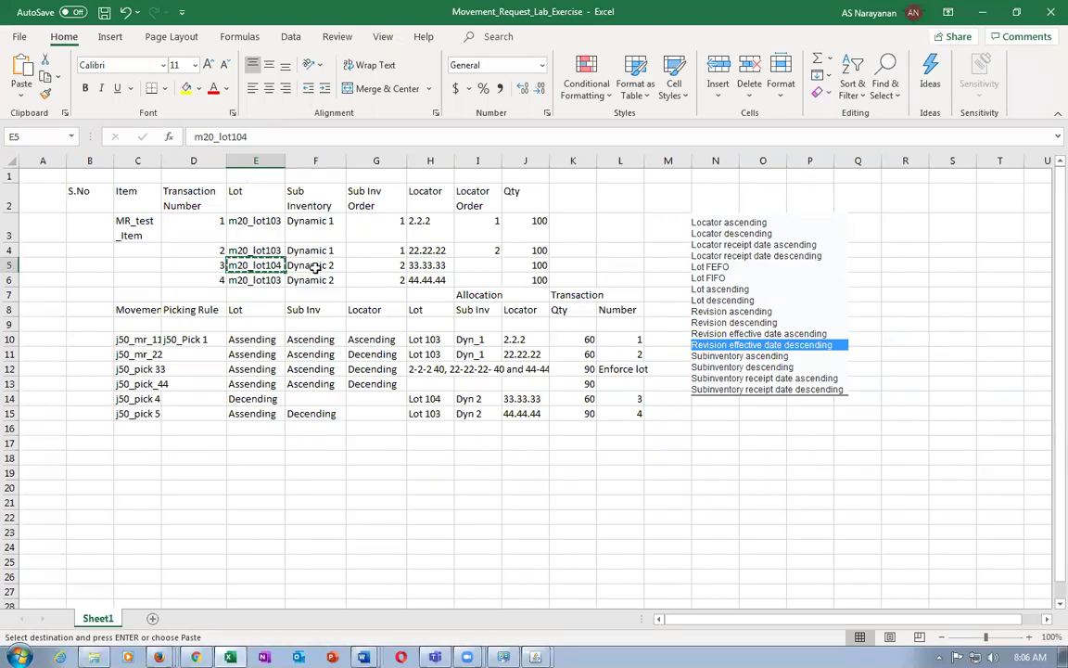
{"action": "key", "text": "Right"}
{"action": "key", "text": "Right"}
{"action": "key", "text": "Right"}
{"action": "key", "text": "Left"}
{"action": "key", "text": "Left"}
{"action": "key", "text": "Left"}
{"action": "key", "text": "alt+Tab"}
{"action": "left_click", "coordinate": [448, 493]}
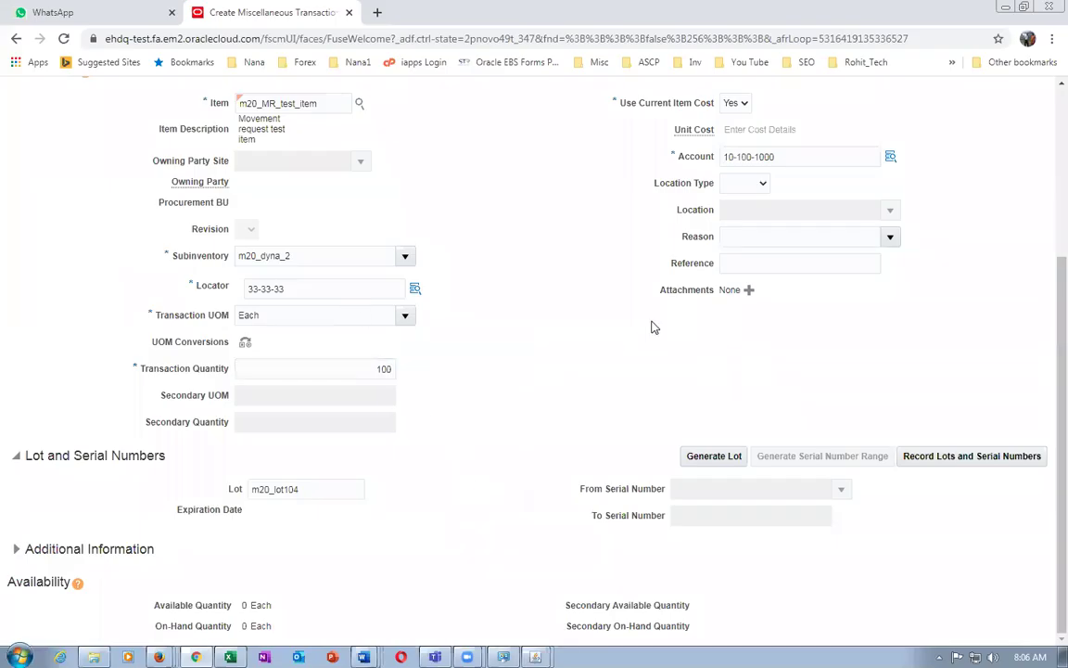
{"action": "scroll", "coordinate": [654, 326], "scroll_direction": "up", "scroll_amount": 3}
{"action": "left_click", "coordinate": [989, 132]}
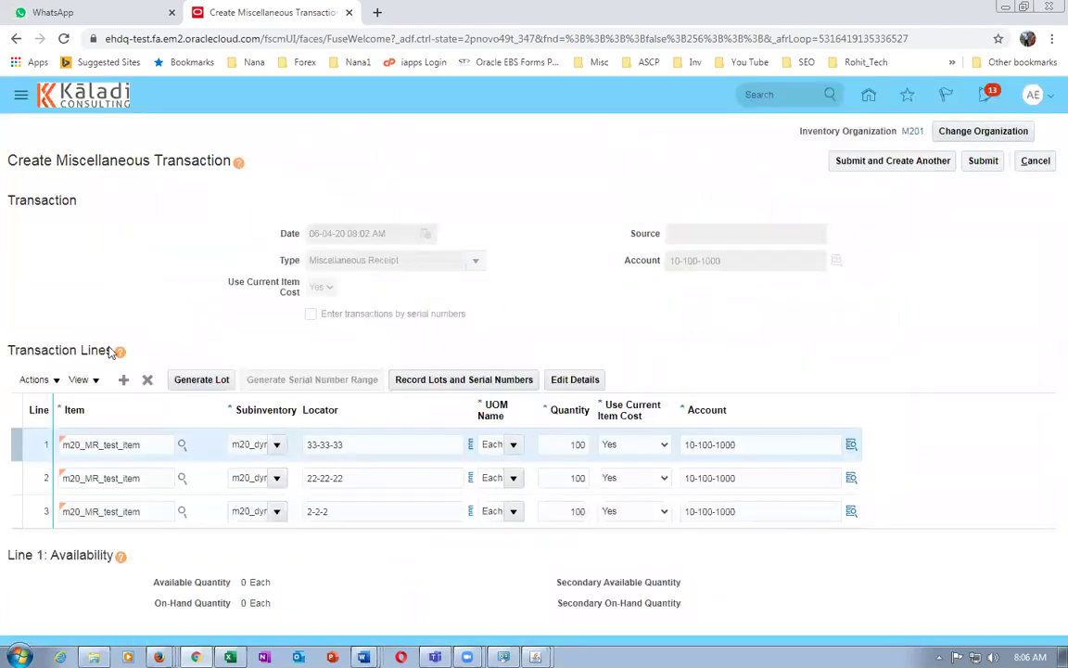
Add a new transaction line for m20_MR_test_item and open its full details.
{"action": "left_click", "coordinate": [130, 386]}
{"action": "key", "text": "alt+Tab"}
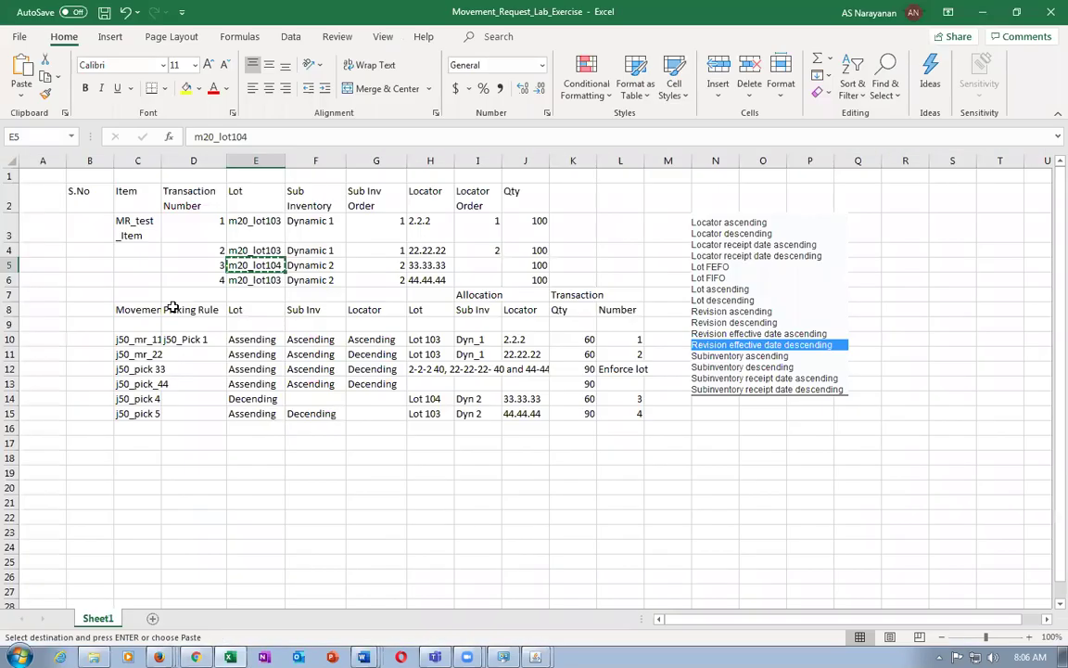
{"action": "key", "text": "alt+Tab"}
{"action": "left_click", "coordinate": [144, 445]}
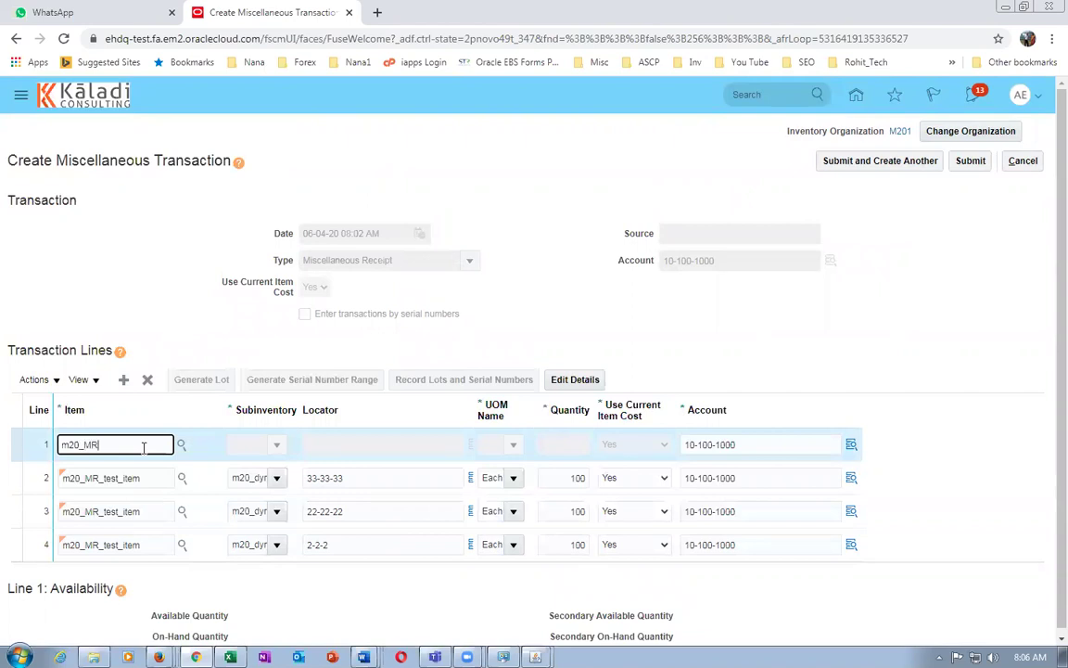
{"action": "key", "text": "Tab"}
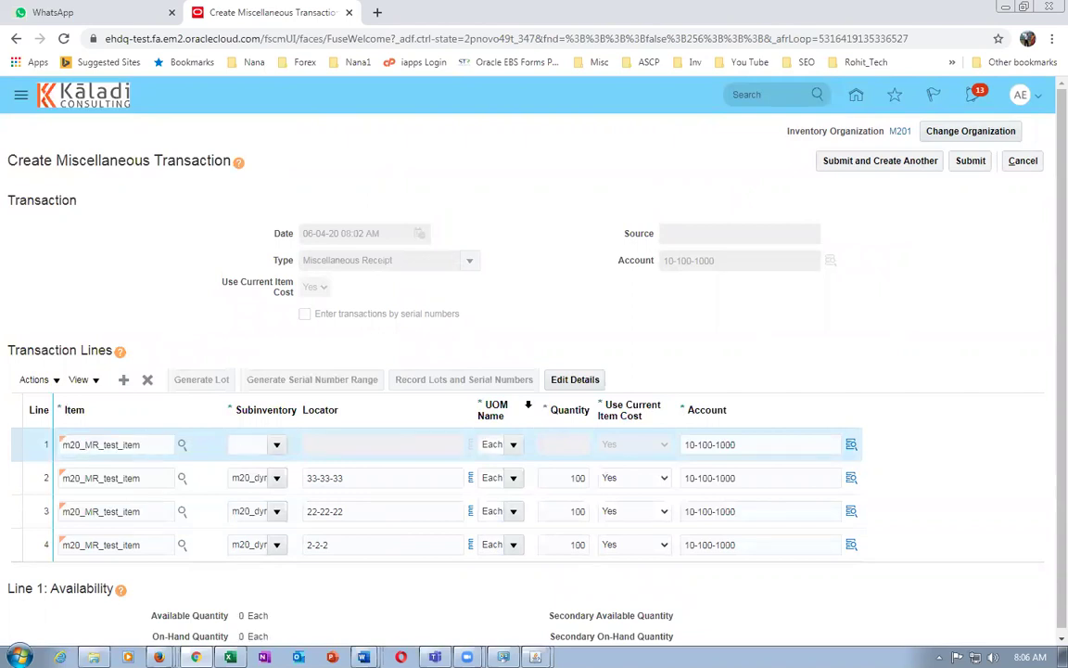
{"action": "left_click", "coordinate": [583, 380]}
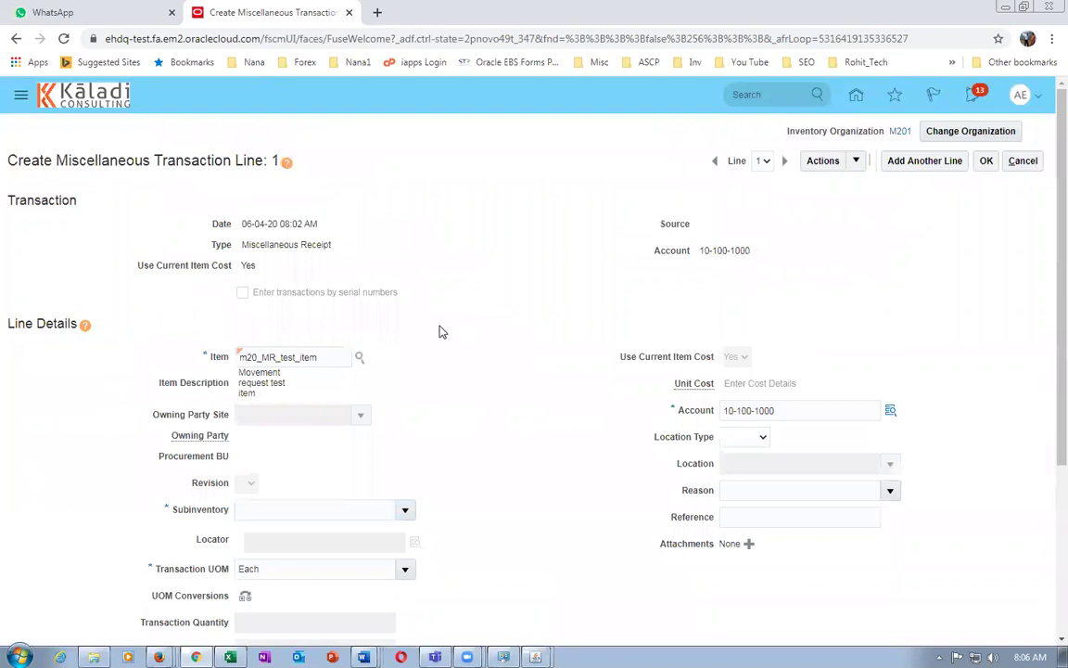
Copy lot m20_lot103 from row 6 of the lab workbook.
{"action": "key", "text": "alt+Tab"}
{"action": "left_click", "coordinate": [315, 279]}
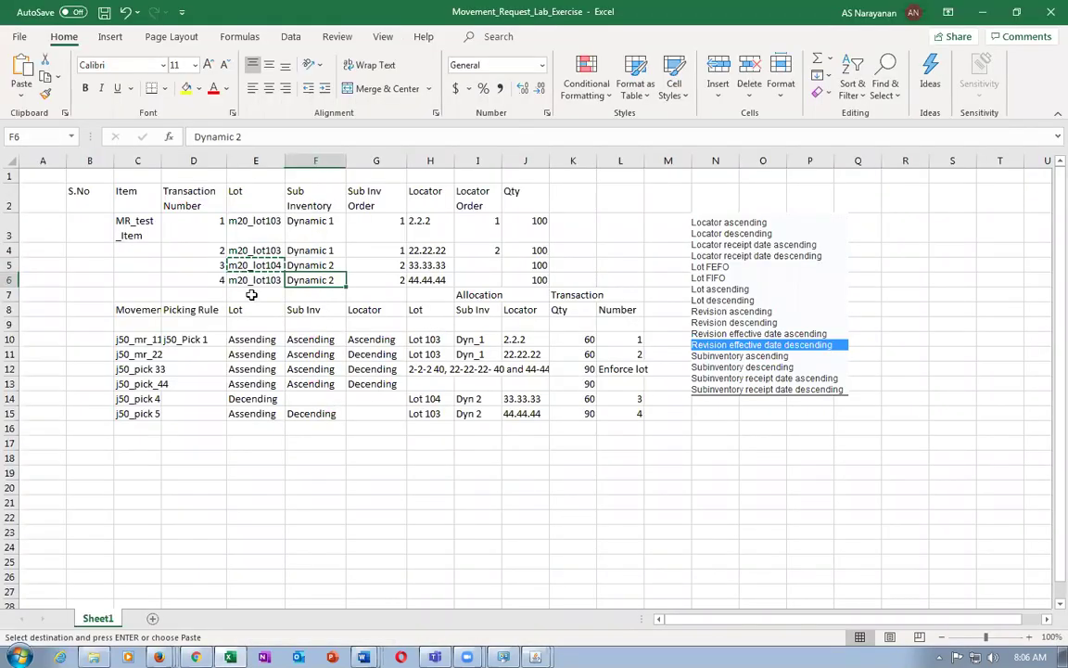
{"action": "left_click", "coordinate": [257, 279]}
{"action": "key", "text": "ctrl+c"}
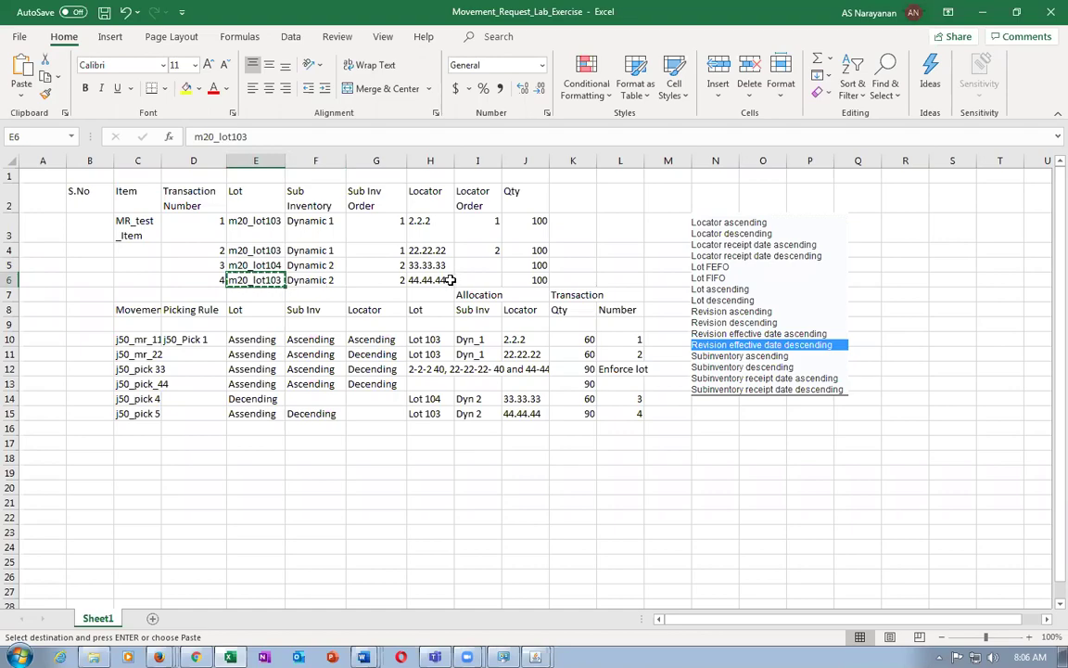
{"action": "key", "text": "alt+Tab"}
Set subinventory m20_dyna_2, locator 44-44-44, lot m20_lot103 and quantity 100 on the line.
{"action": "scroll", "coordinate": [408, 475], "scroll_direction": "down", "scroll_amount": 3}
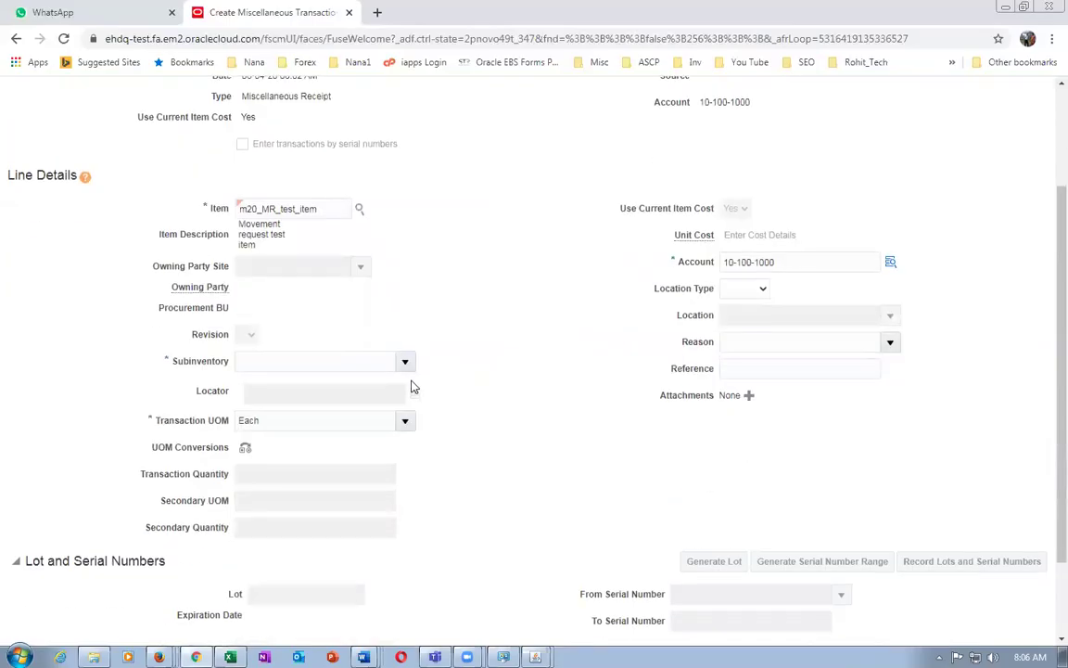
{"action": "left_click", "coordinate": [405, 361]}
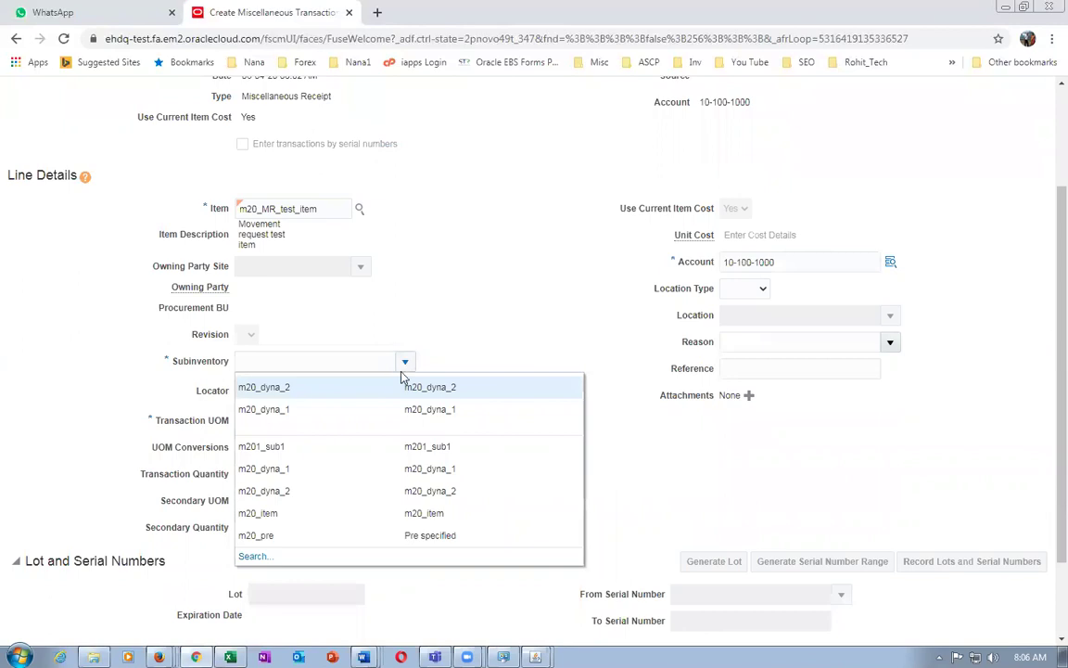
{"action": "left_click", "coordinate": [310, 492]}
{"action": "left_click", "coordinate": [315, 396]}
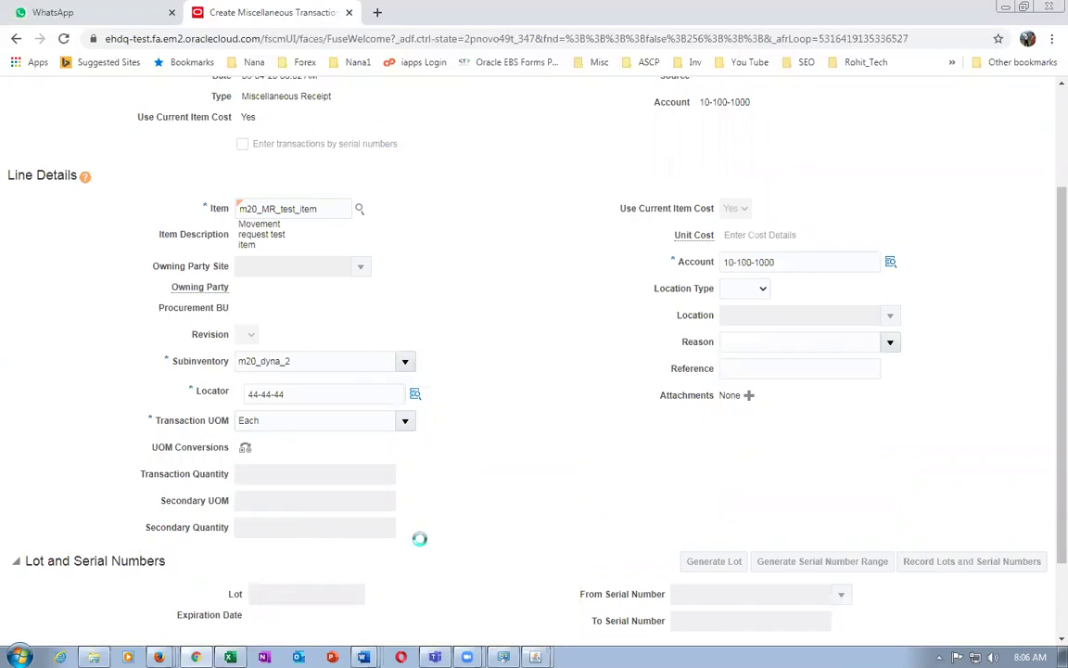
{"action": "left_click", "coordinate": [295, 593]}
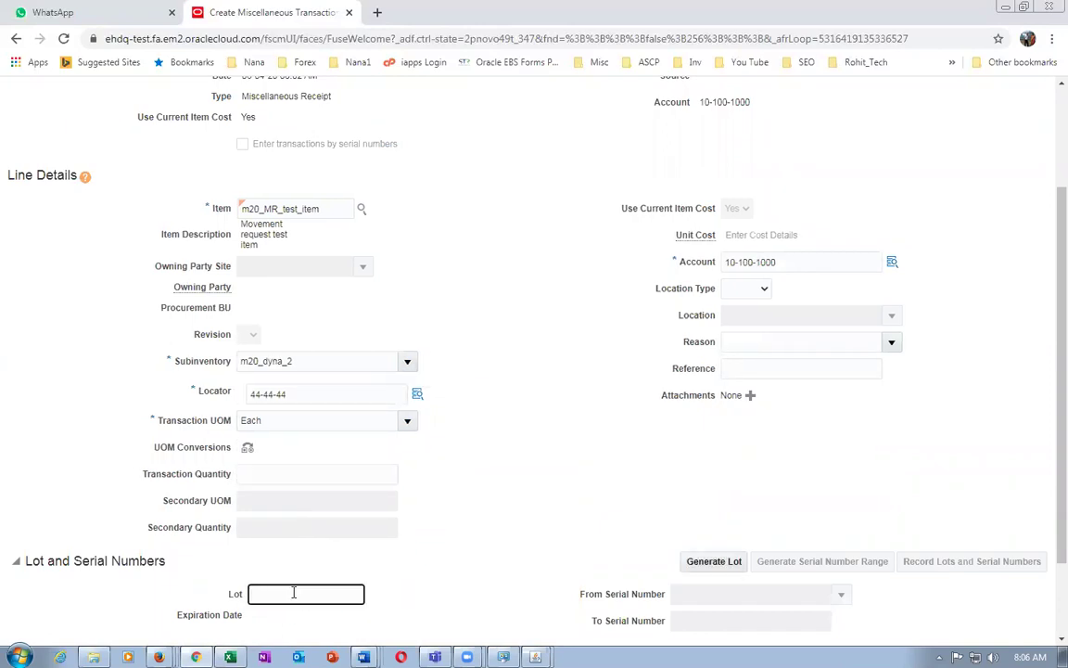
{"action": "key", "text": "ctrl+v"}
{"action": "left_click", "coordinate": [297, 472]}
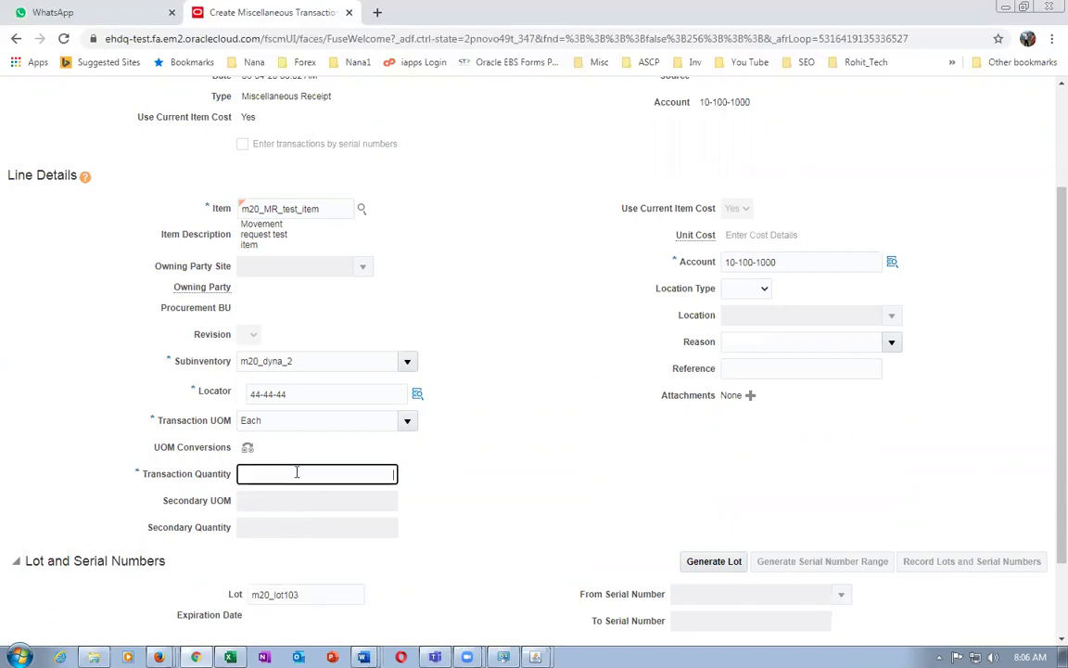
{"action": "type", "text": "100"}
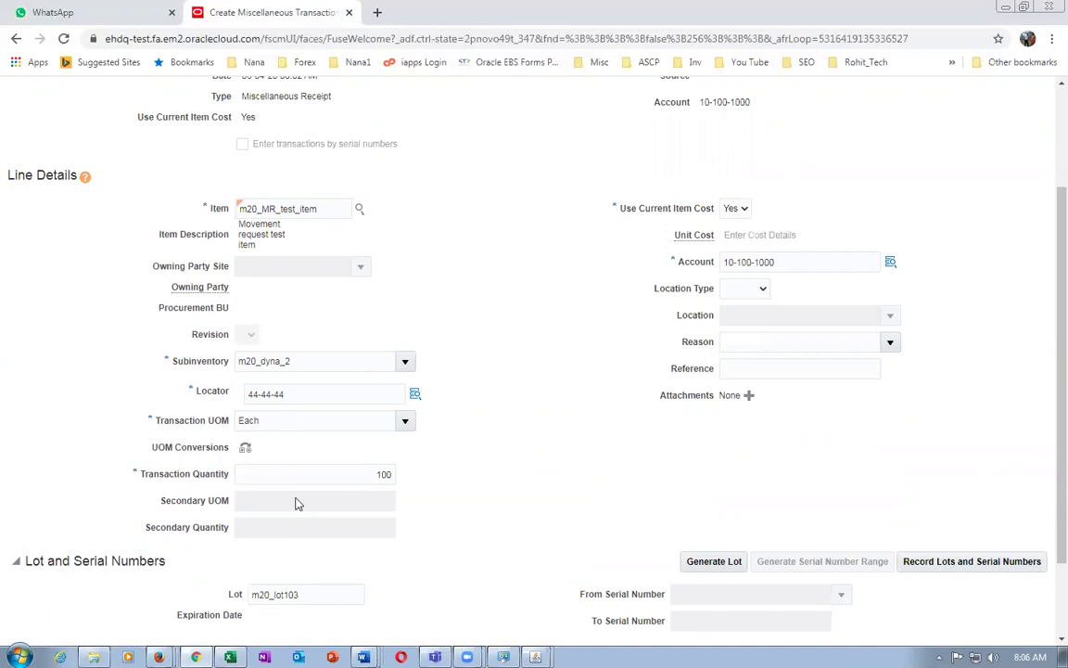
{"action": "key", "text": "alt+Tab"}
Confirm row 6's locator 44.44.44 in the workbook and save the line details.
{"action": "left_click", "coordinate": [307, 278]}
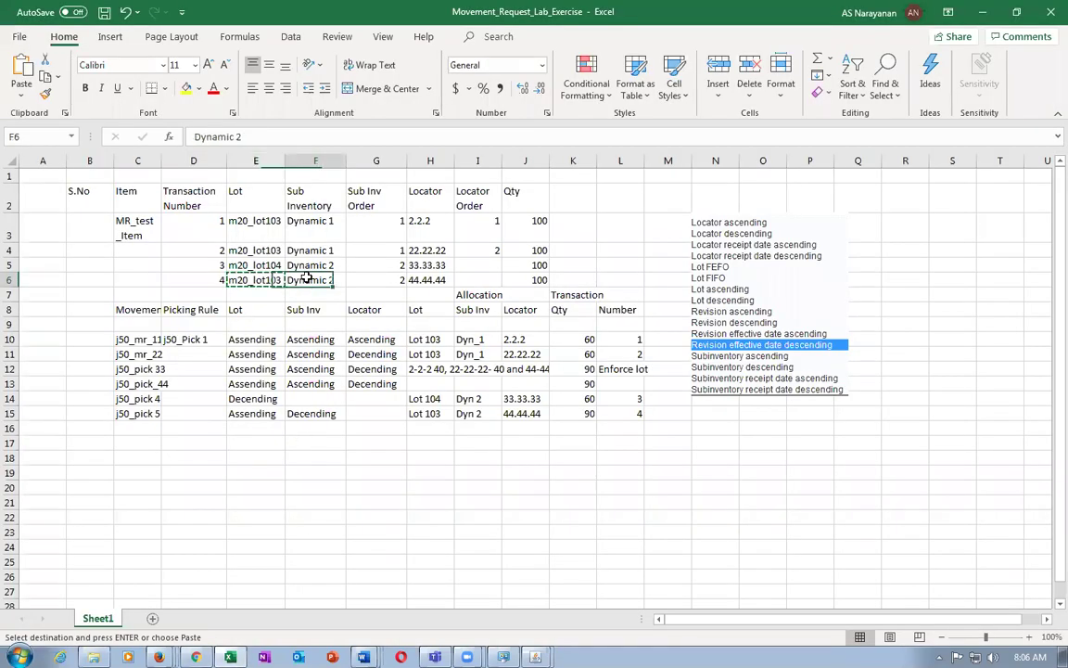
{"action": "left_click", "coordinate": [422, 278]}
{"action": "left_click", "coordinate": [262, 279]}
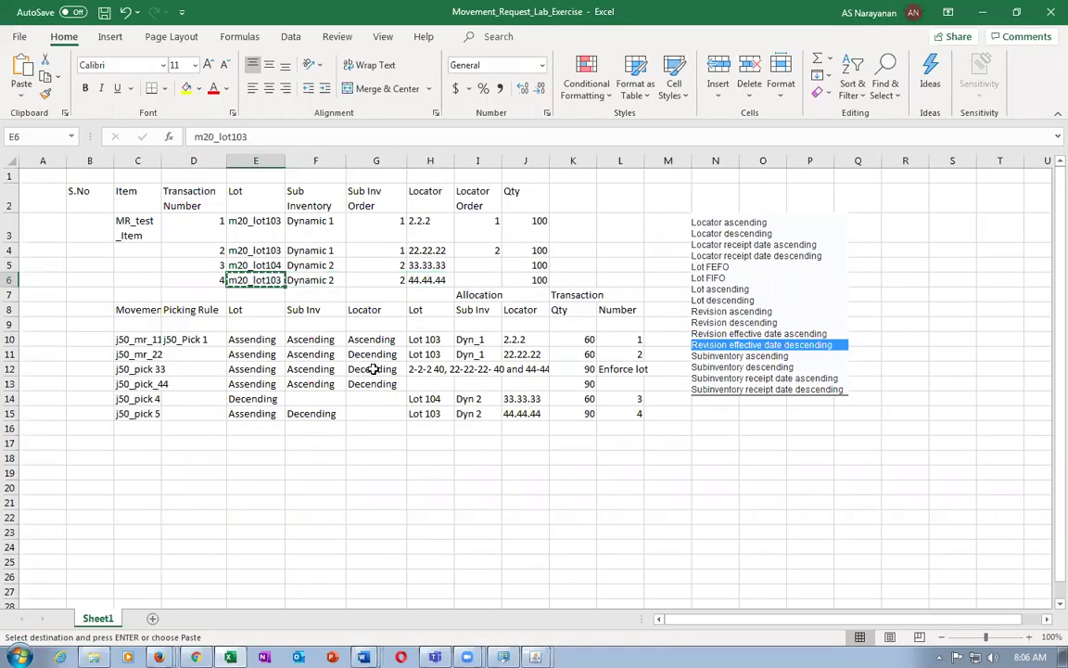
{"action": "key", "text": "alt+Tab"}
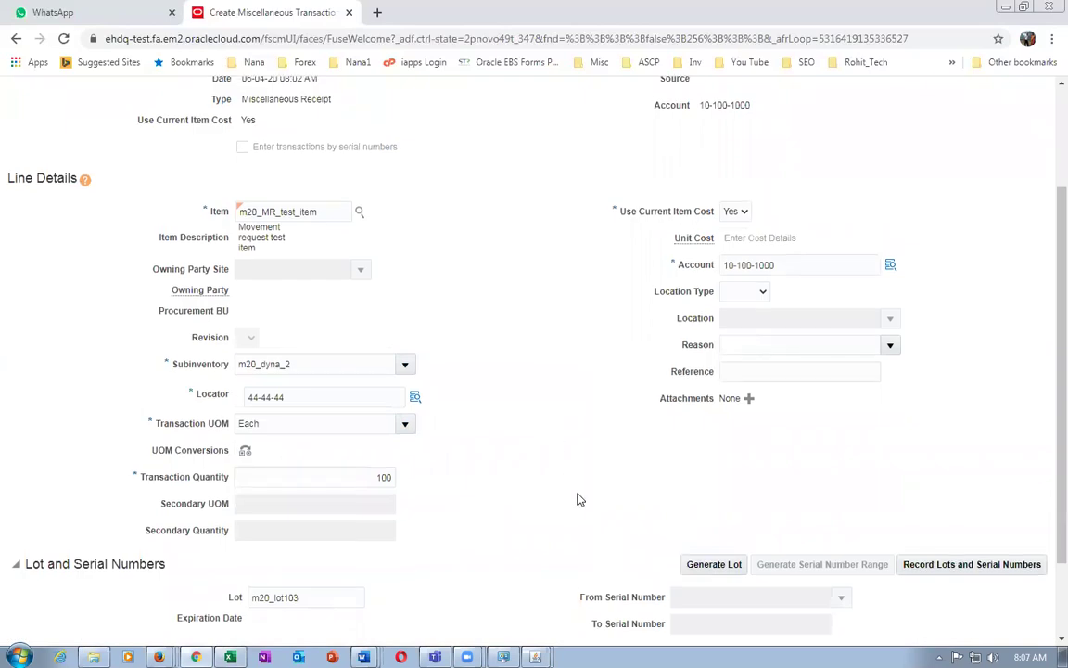
{"action": "scroll", "coordinate": [576, 436], "scroll_direction": "up", "scroll_amount": 3}
{"action": "left_click", "coordinate": [981, 161]}
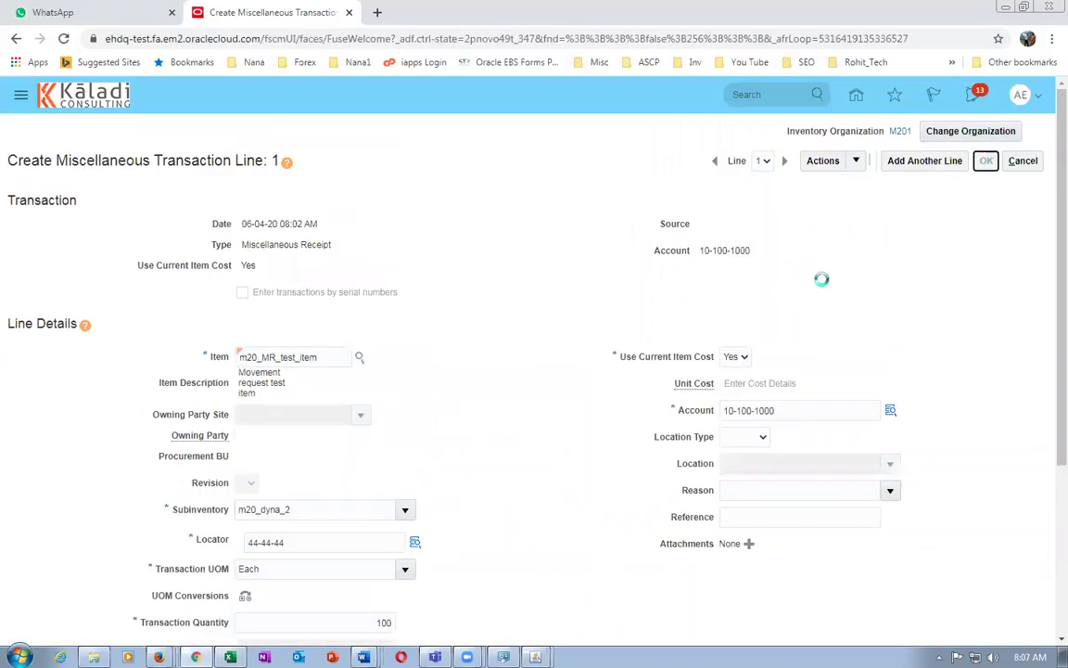
Submit the four-line miscellaneous receipt and dismiss the confirmation message.
{"action": "left_click", "coordinate": [971, 165]}
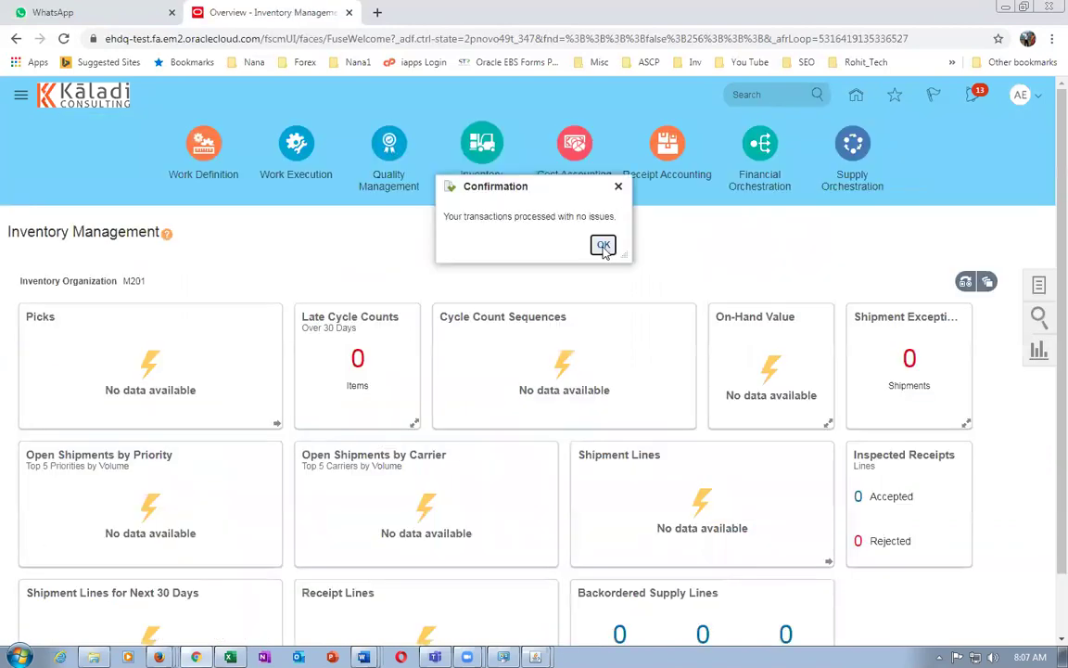
{"action": "left_click", "coordinate": [603, 246]}
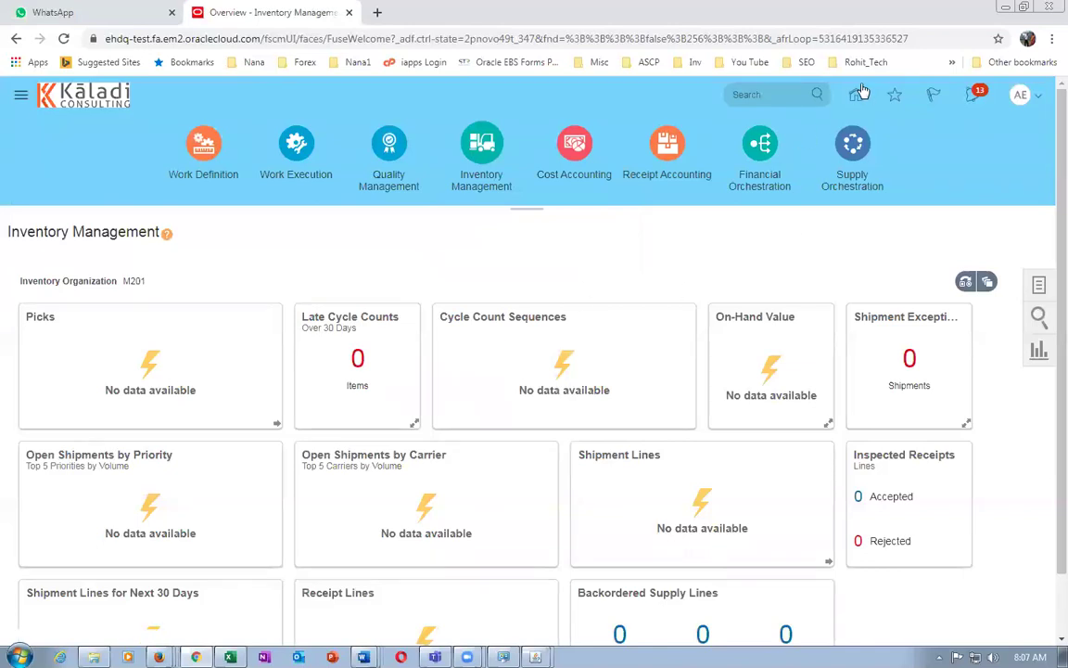
{"action": "left_click", "coordinate": [1041, 287]}
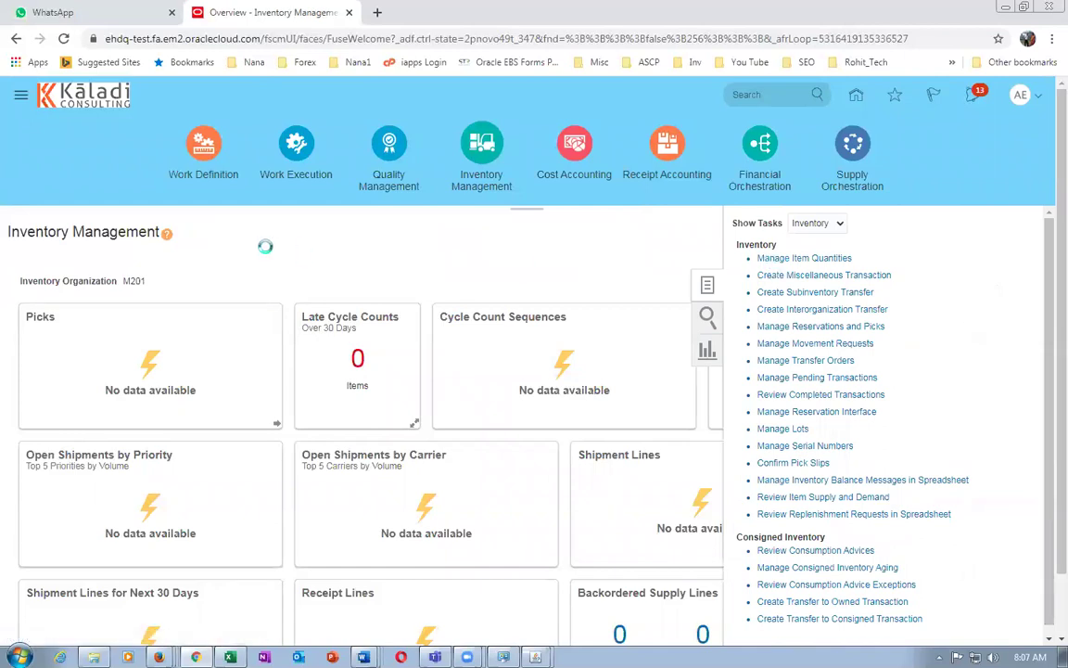
Search on-hand quantities for m20_MR_test_item and expand M201, m20_dyna_1 and m20_dyna_2 to locators.
{"action": "left_click", "coordinate": [161, 247]}
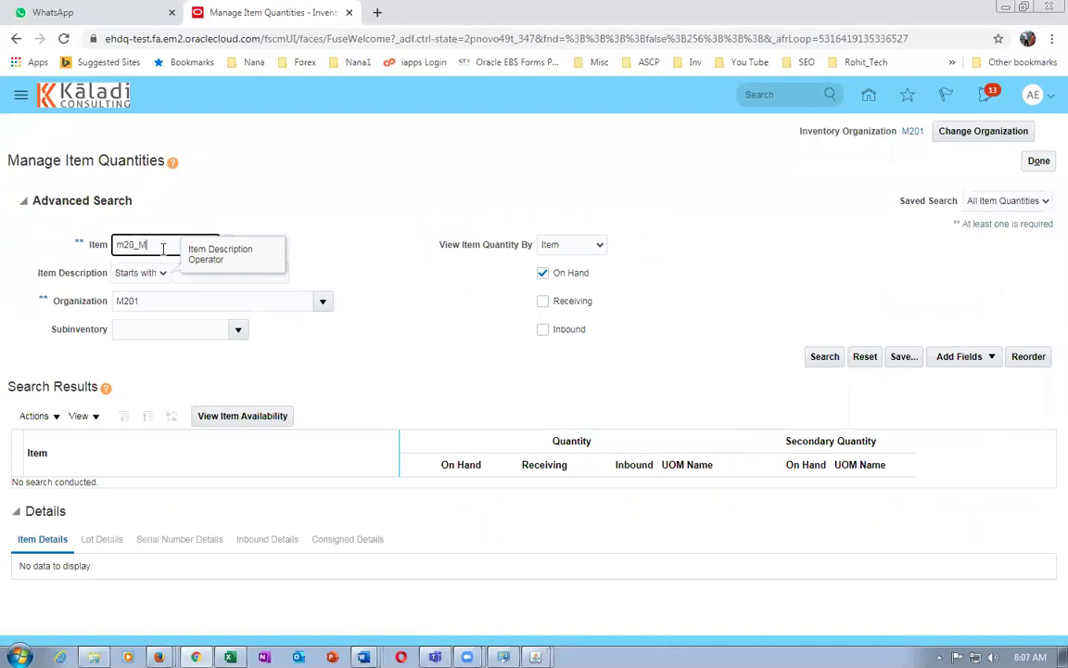
{"action": "type", "text": "m20_MR"}
{"action": "key", "text": "Tab"}
{"action": "left_click", "coordinate": [810, 359]}
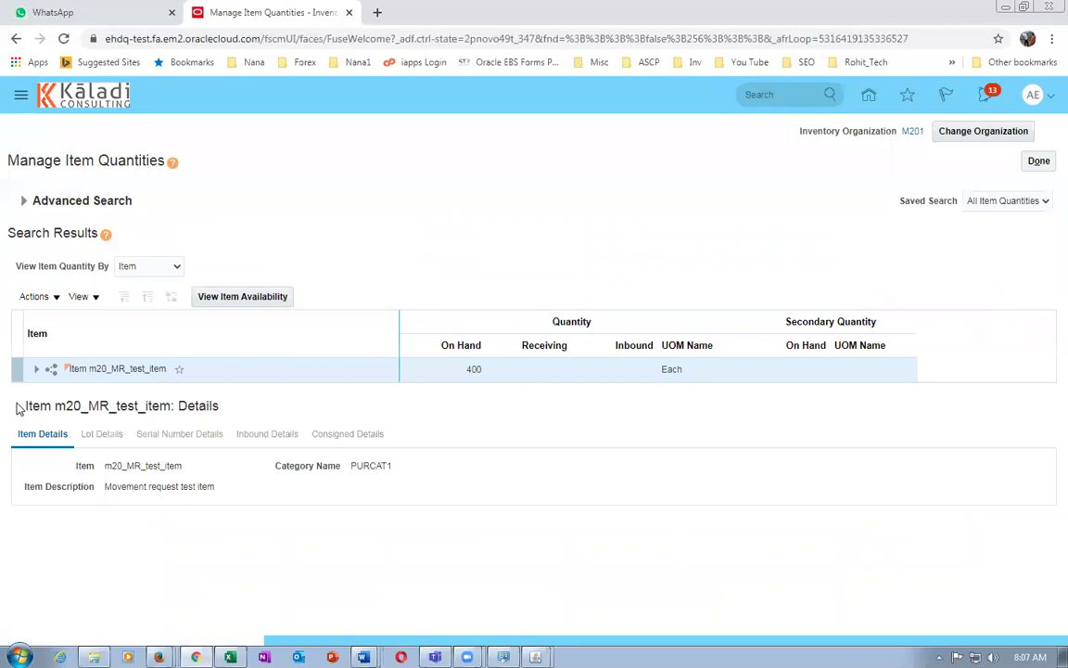
{"action": "left_click", "coordinate": [35, 370]}
{"action": "left_click", "coordinate": [54, 393]}
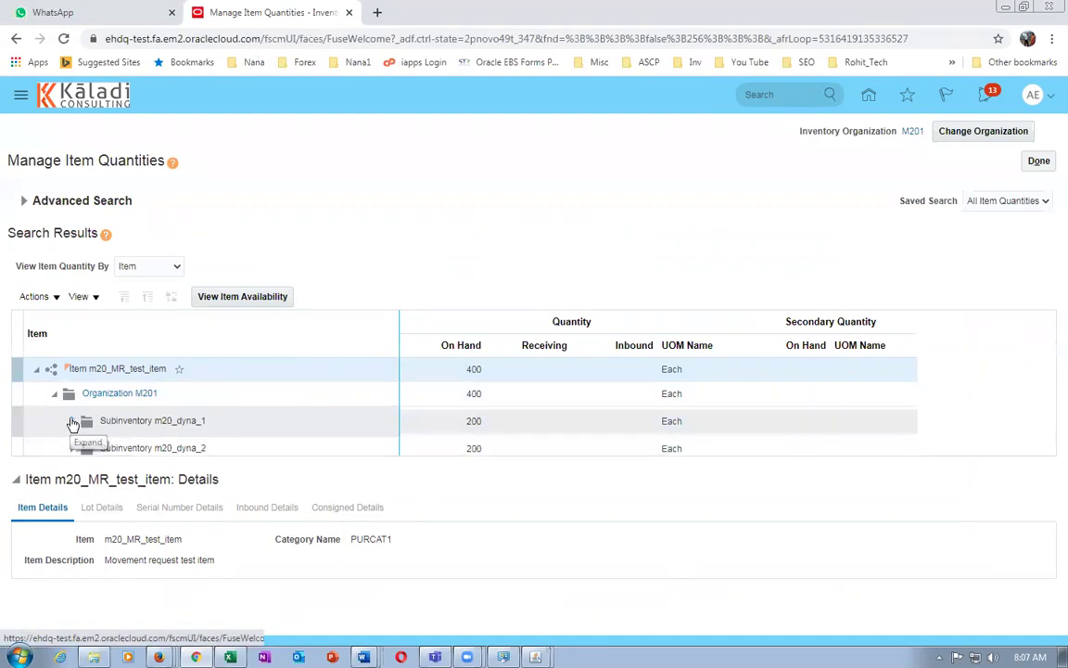
{"action": "left_click", "coordinate": [72, 421]}
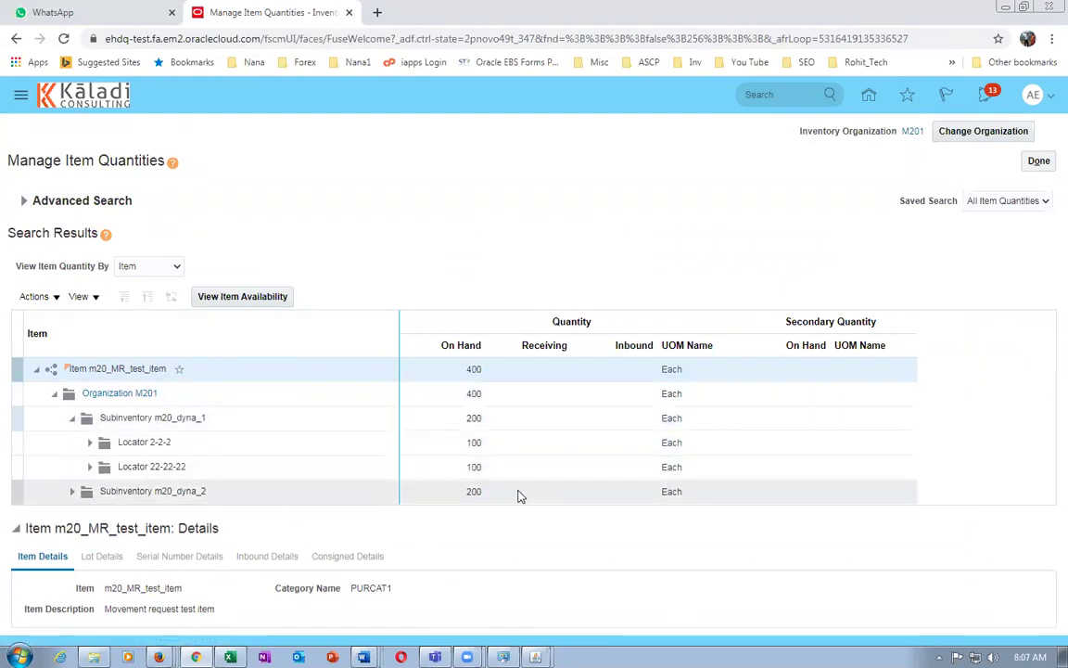
{"action": "left_click", "coordinate": [73, 496]}
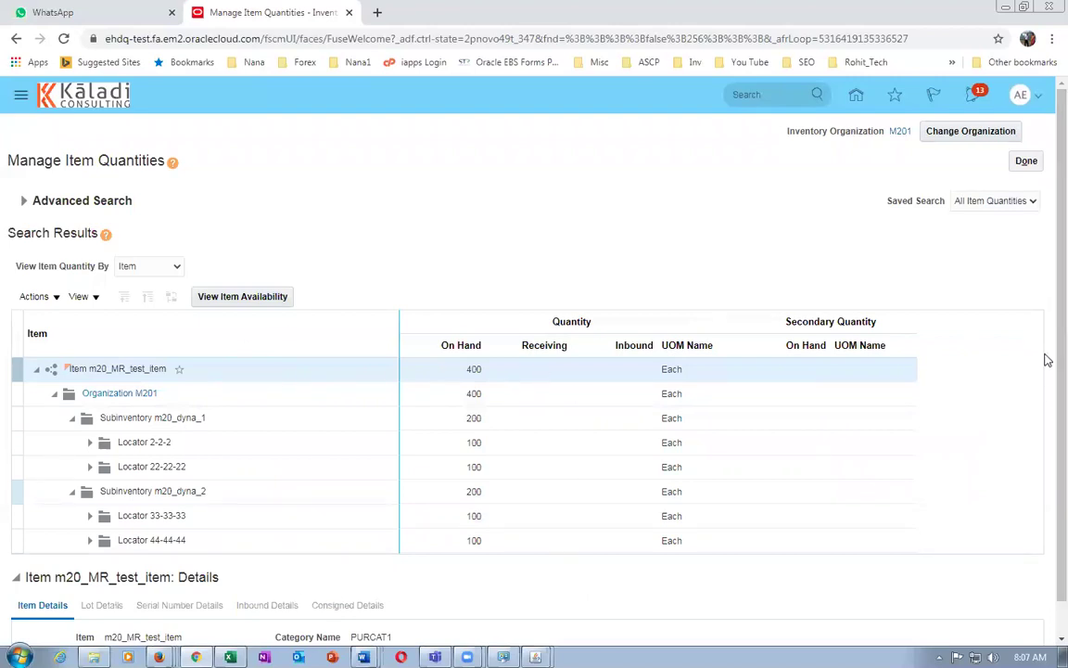
{"action": "scroll", "coordinate": [1047, 362], "scroll_direction": "down", "scroll_amount": 1}
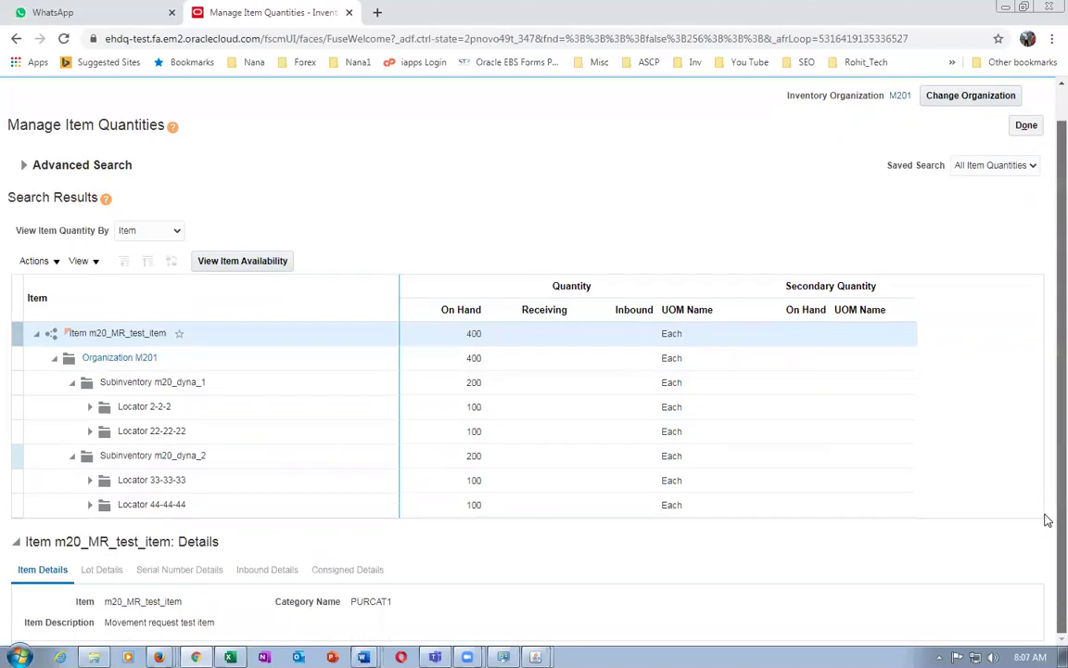
Look through the quantities table's view options without changing anything.
{"action": "left_click", "coordinate": [81, 263]}
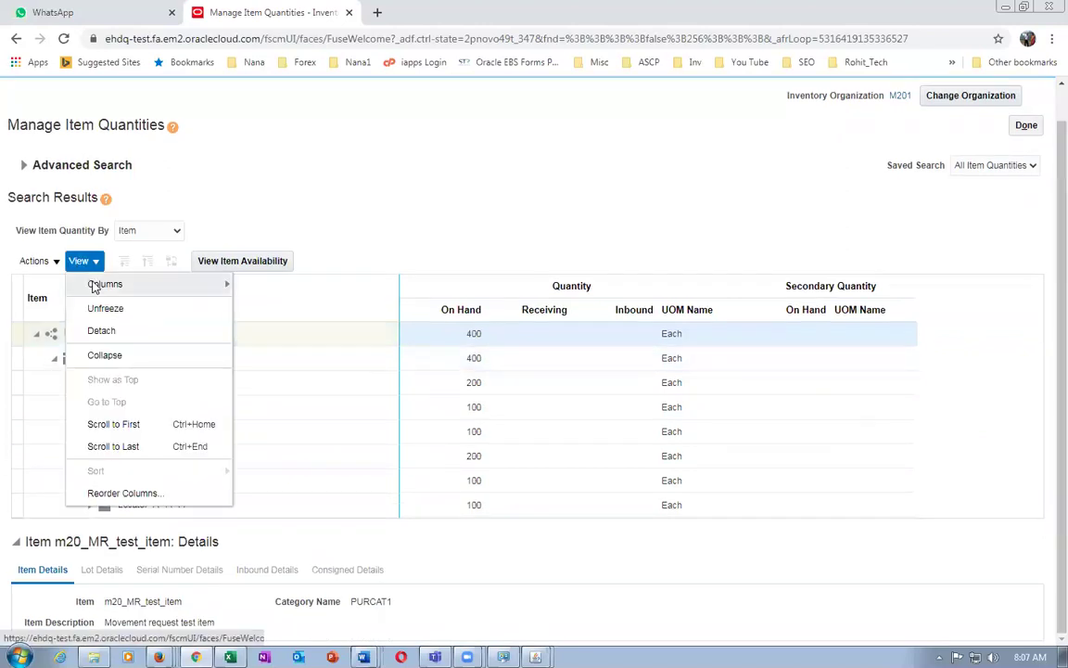
{"action": "mouse_move", "coordinate": [93, 288]}
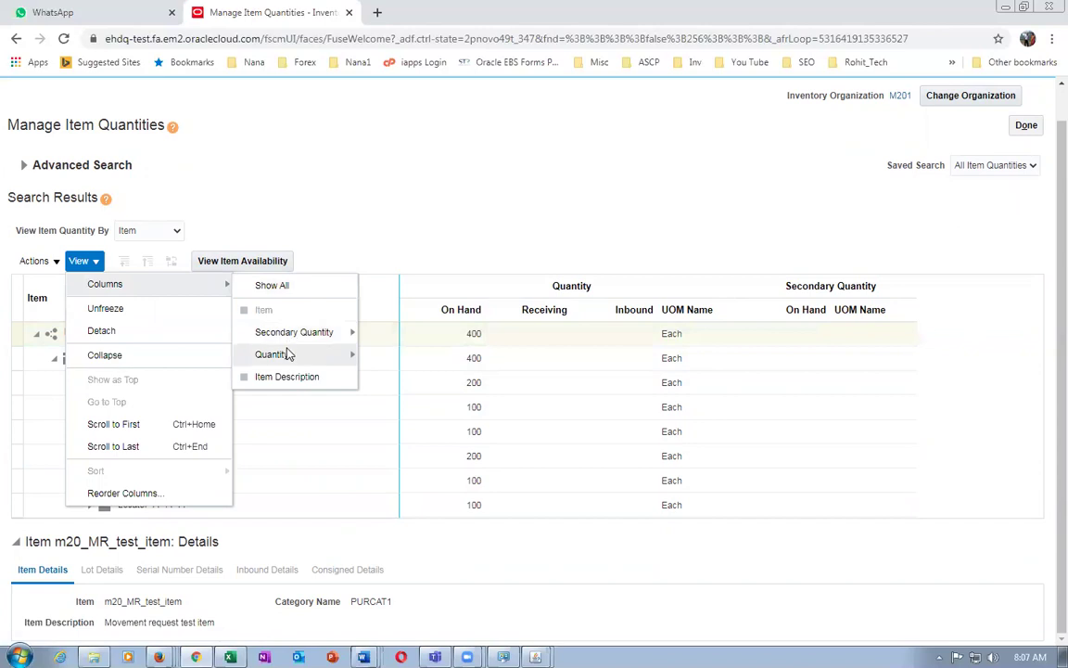
{"action": "mouse_move", "coordinate": [288, 356]}
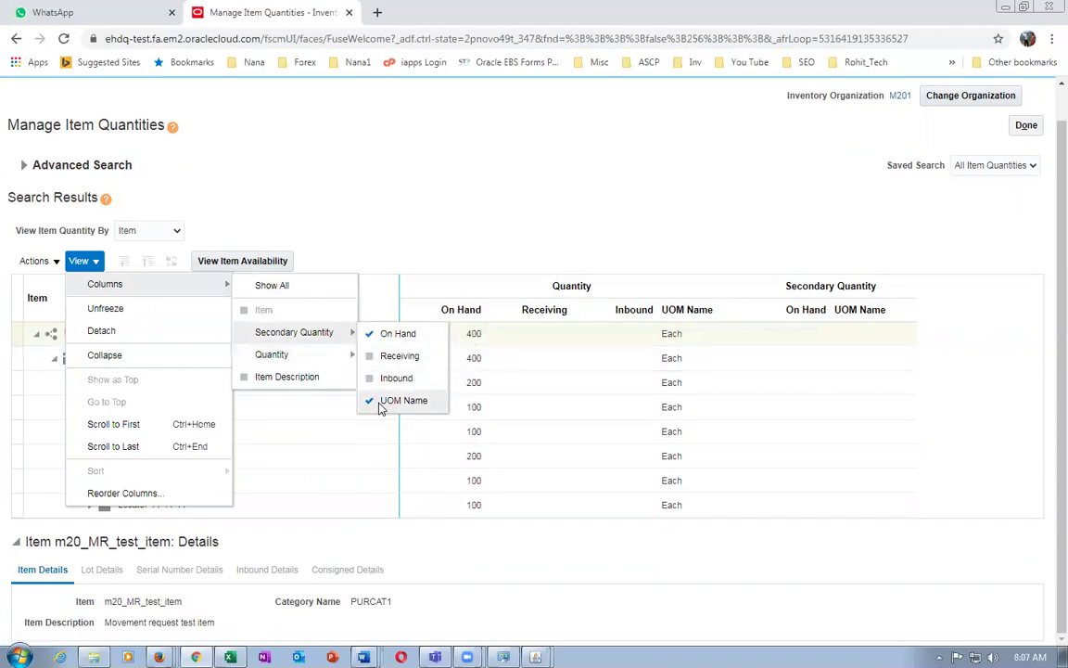
{"action": "left_click", "coordinate": [432, 236]}
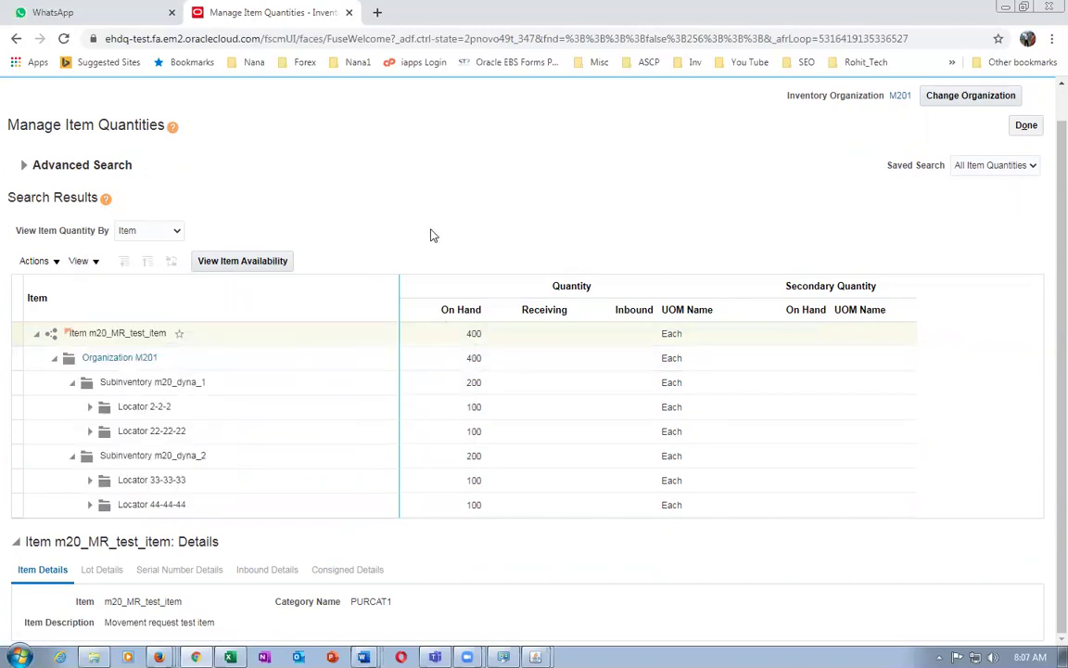
Expand locators 2-2-2, 22-22-22, 33-33-33 and 44-44-44 to show lots m20_lot103/m20_lot104, then close the page.
{"action": "left_click", "coordinate": [199, 406]}
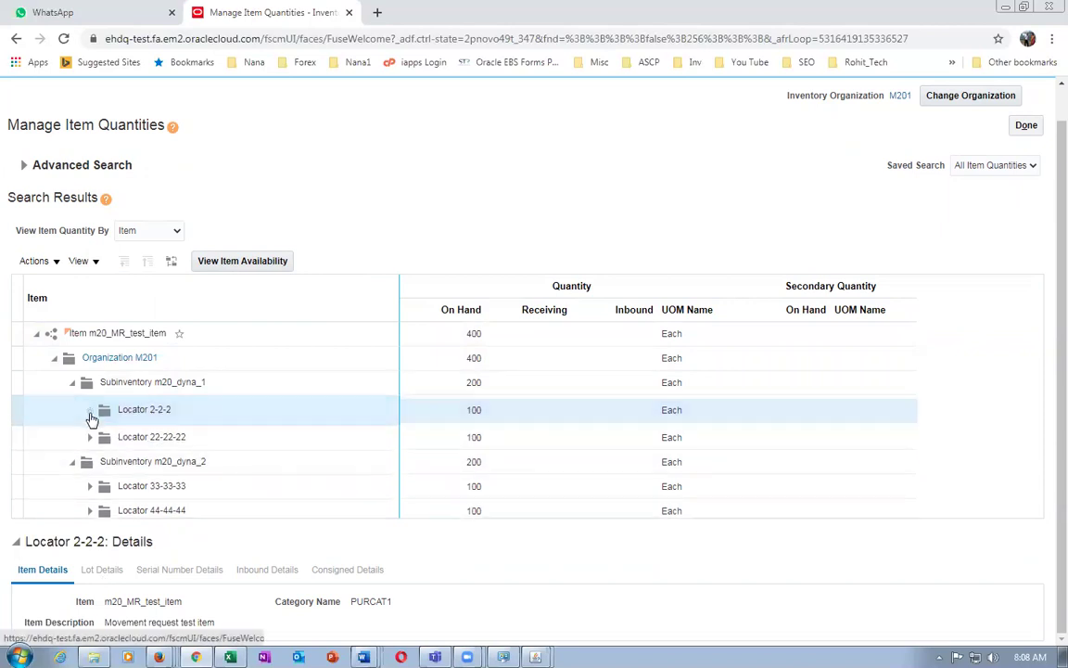
{"action": "left_click", "coordinate": [90, 408]}
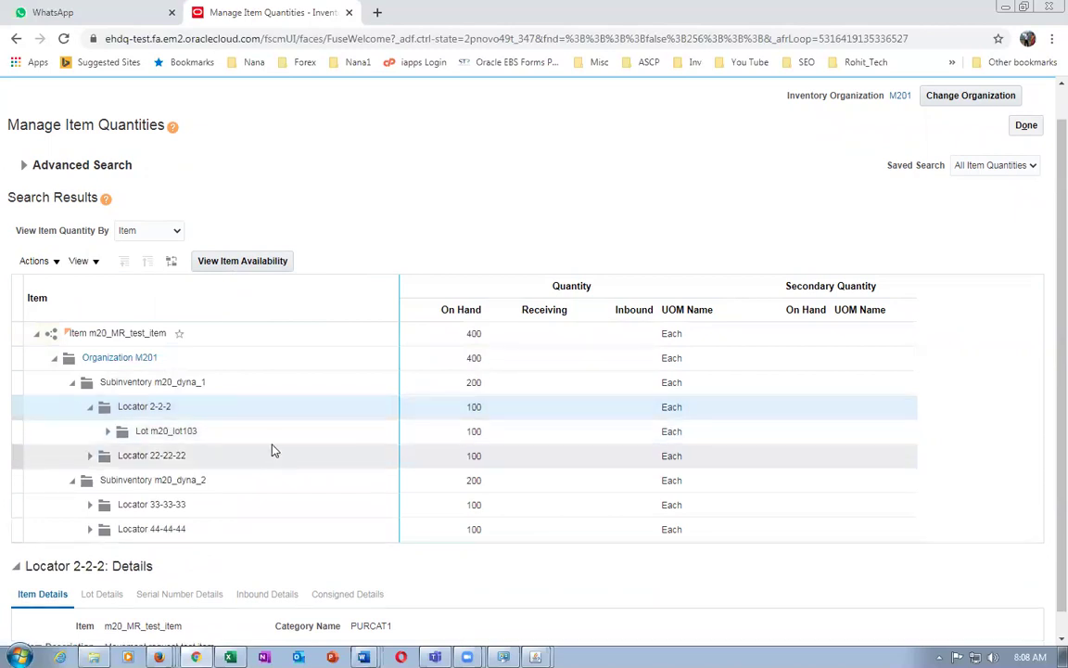
{"action": "left_click", "coordinate": [269, 432]}
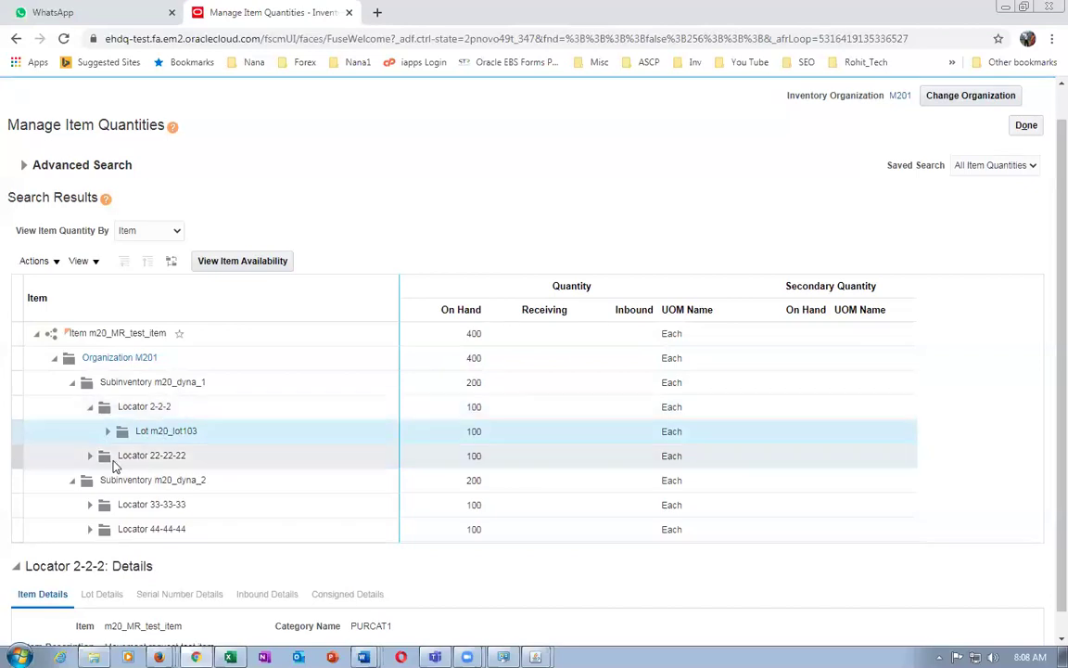
{"action": "left_click", "coordinate": [91, 459]}
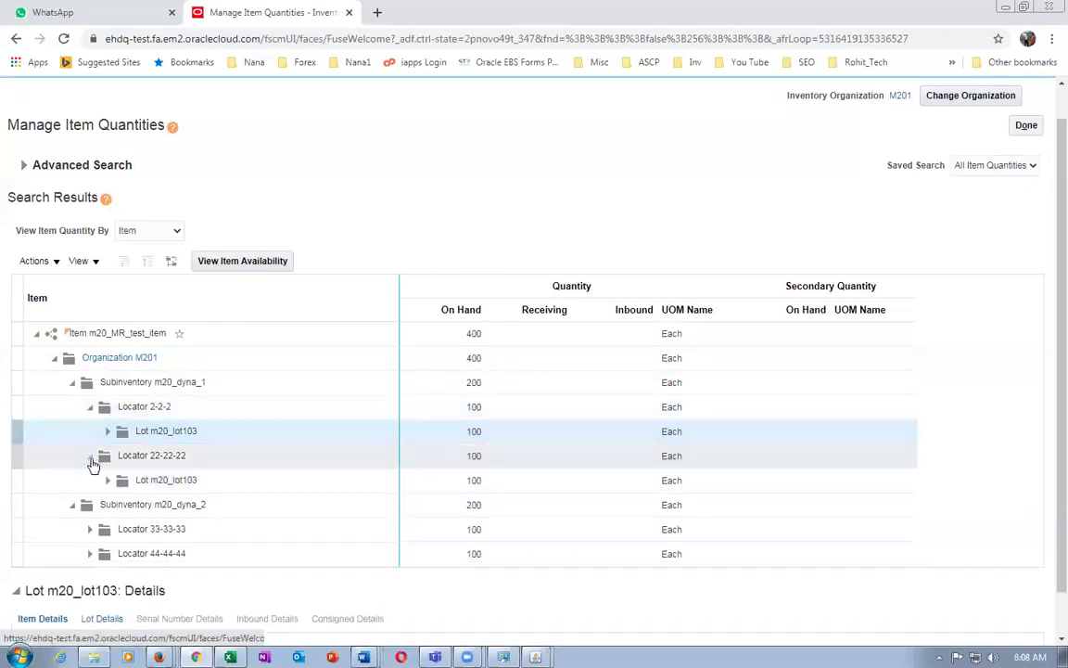
{"action": "left_click", "coordinate": [199, 481]}
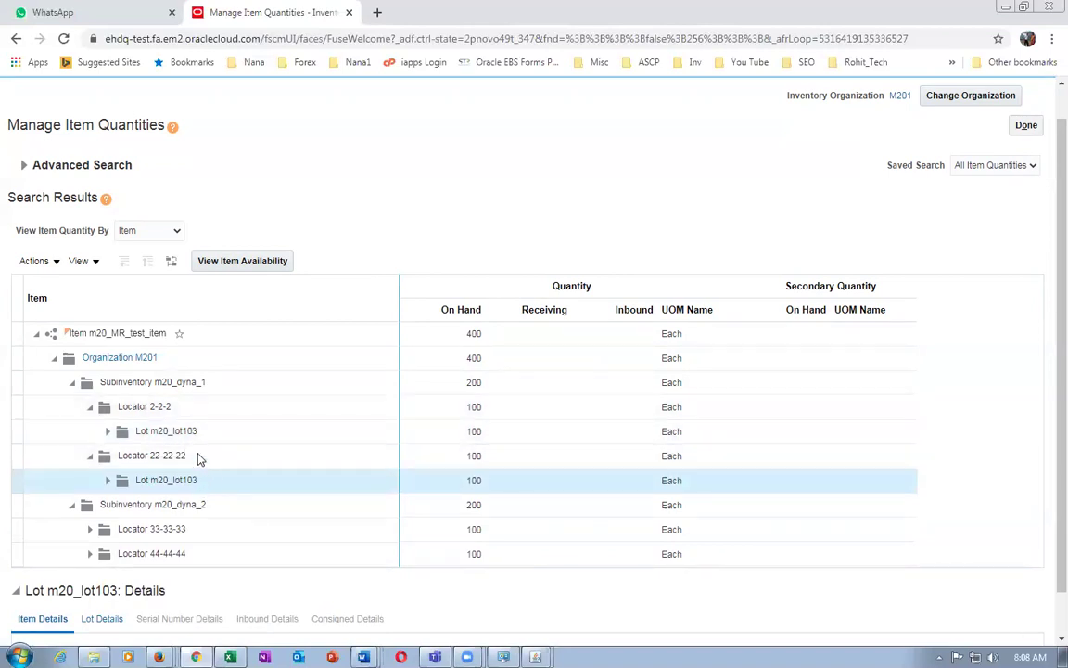
{"action": "left_click", "coordinate": [92, 535]}
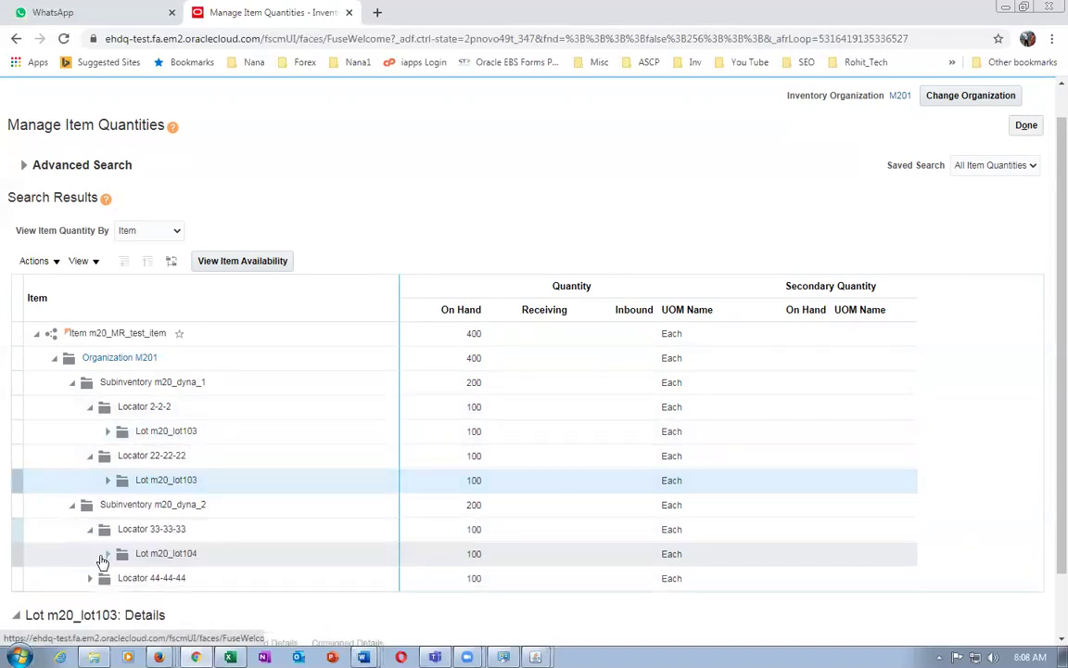
{"action": "left_click", "coordinate": [232, 554]}
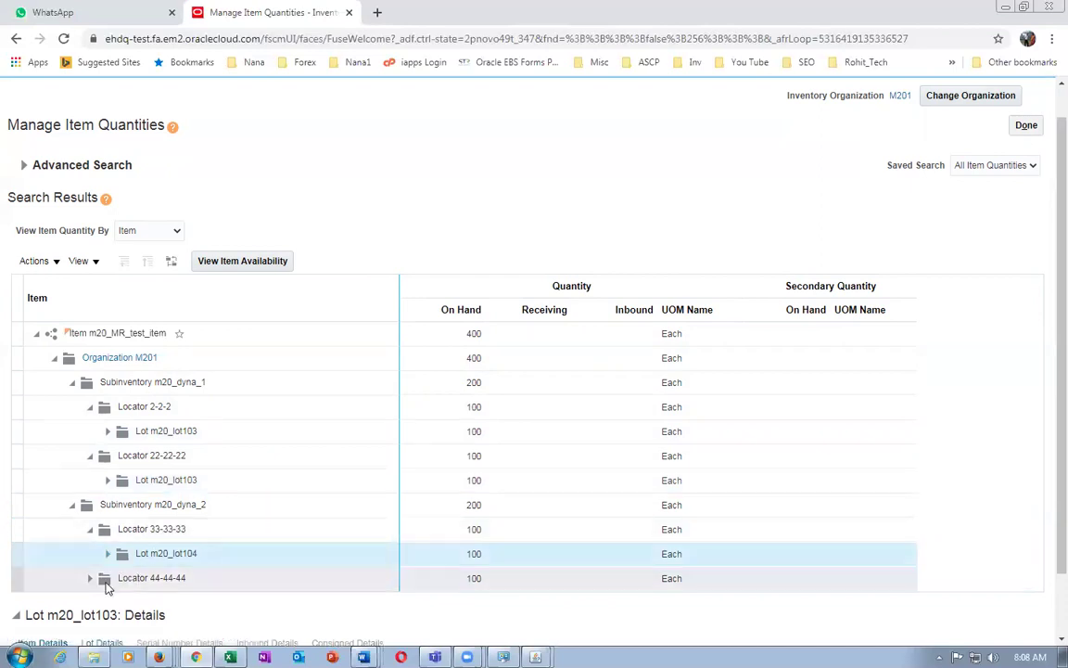
{"action": "left_click", "coordinate": [92, 580]}
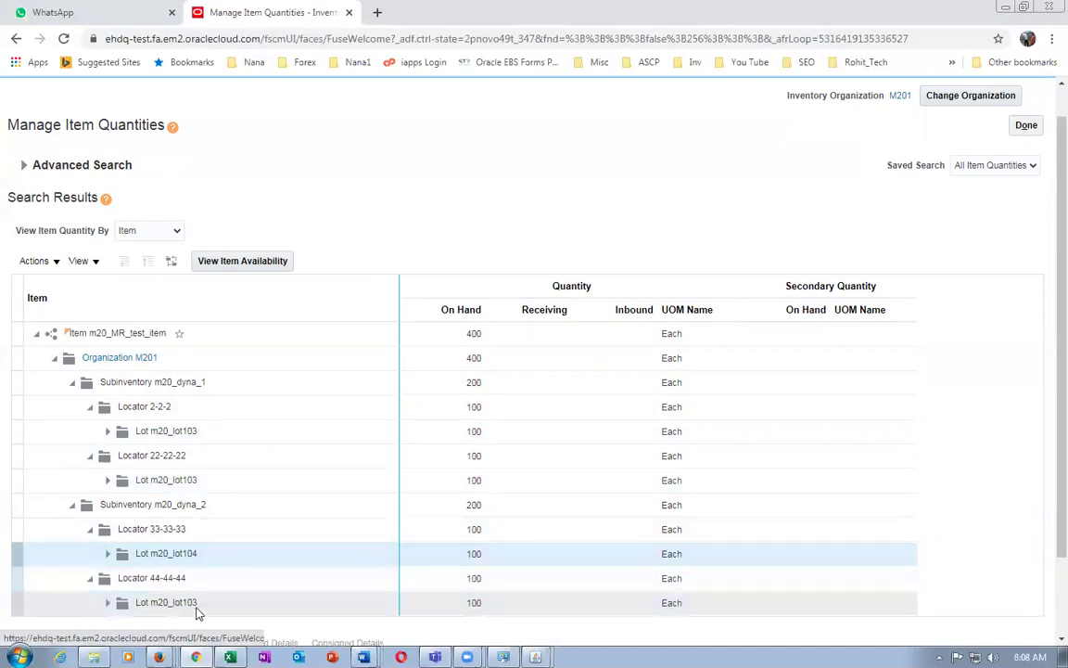
{"action": "left_click", "coordinate": [197, 609]}
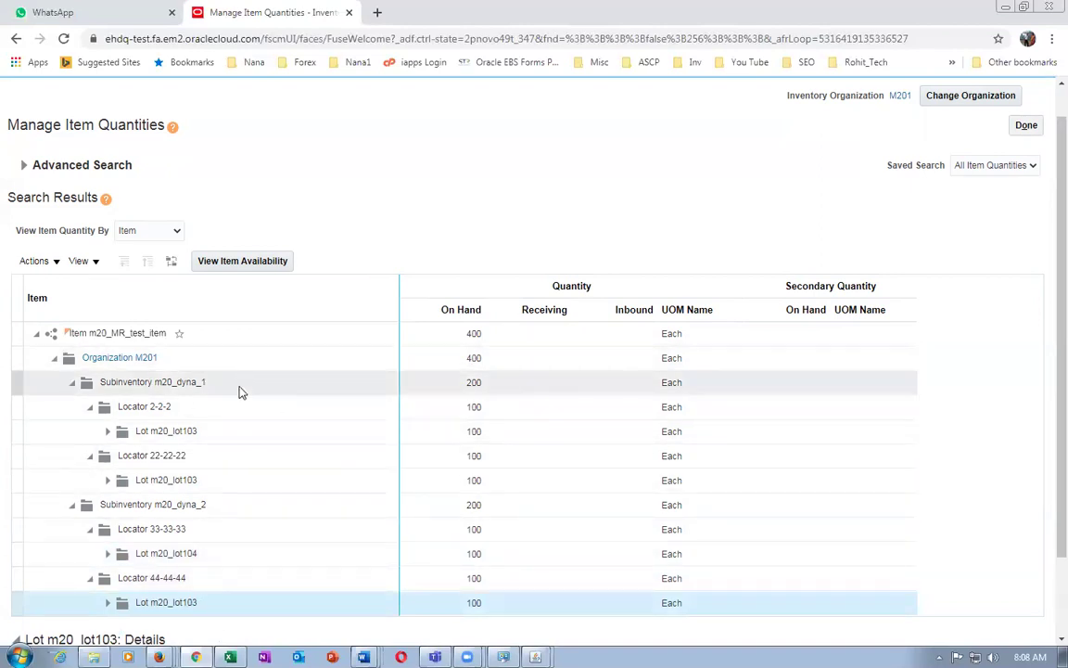
{"action": "left_click", "coordinate": [1025, 127]}
{"action": "key", "text": "alt+Tab"}
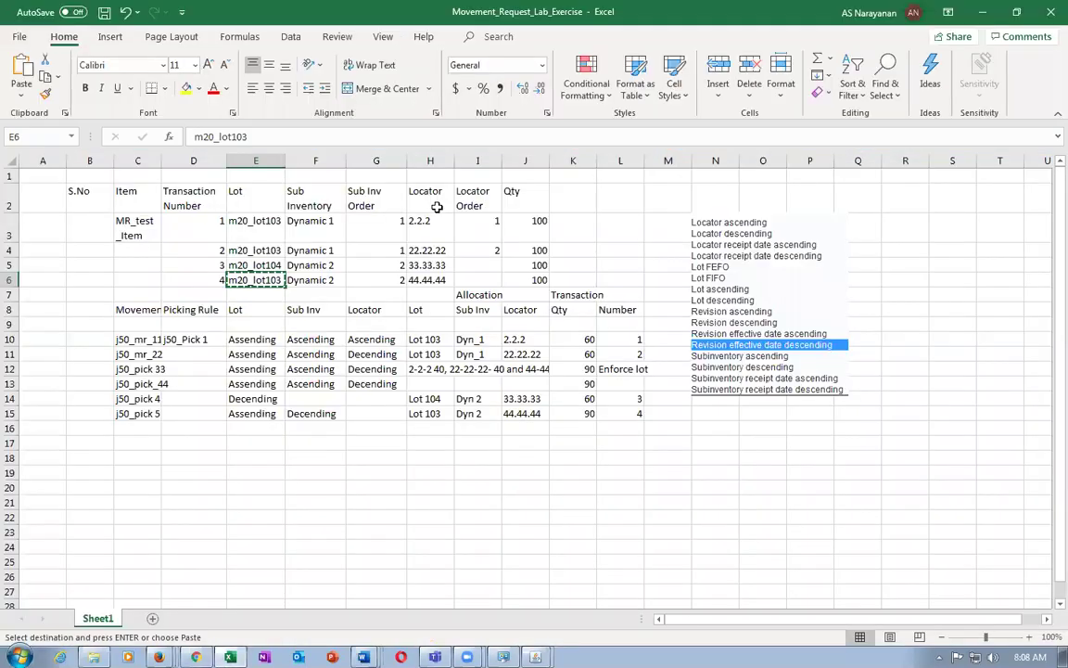
Review the Movement_Request_Lab_Exercise sheet, then switch to the Oracle Applications navigator.
{"action": "left_click", "coordinate": [382, 482]}
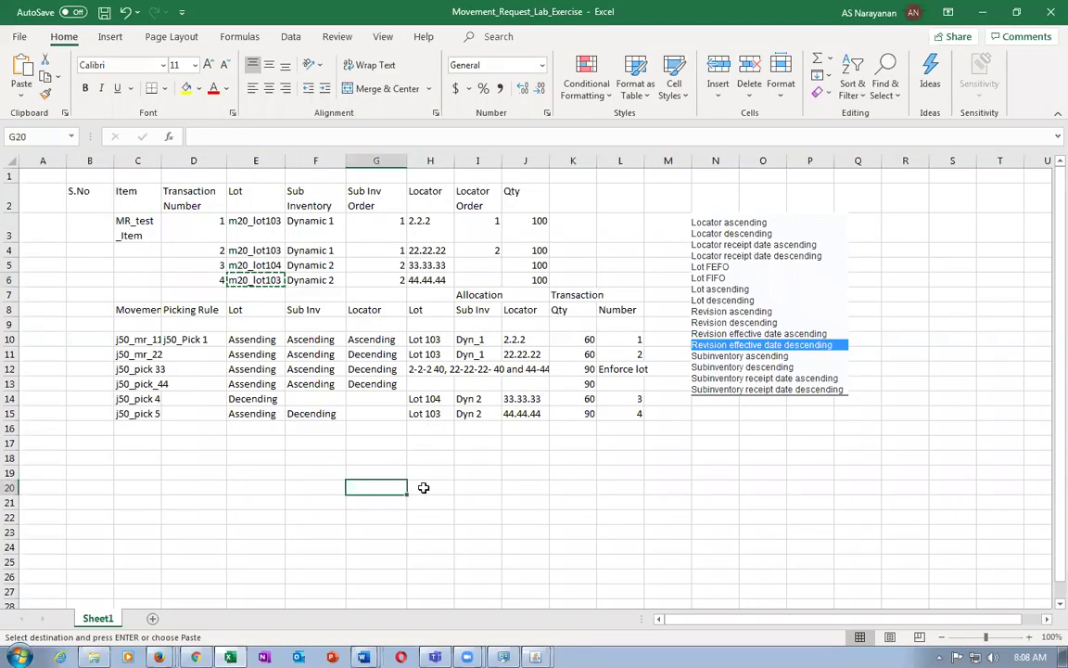
{"action": "left_click", "coordinate": [422, 487]}
{"action": "left_click", "coordinate": [477, 483]}
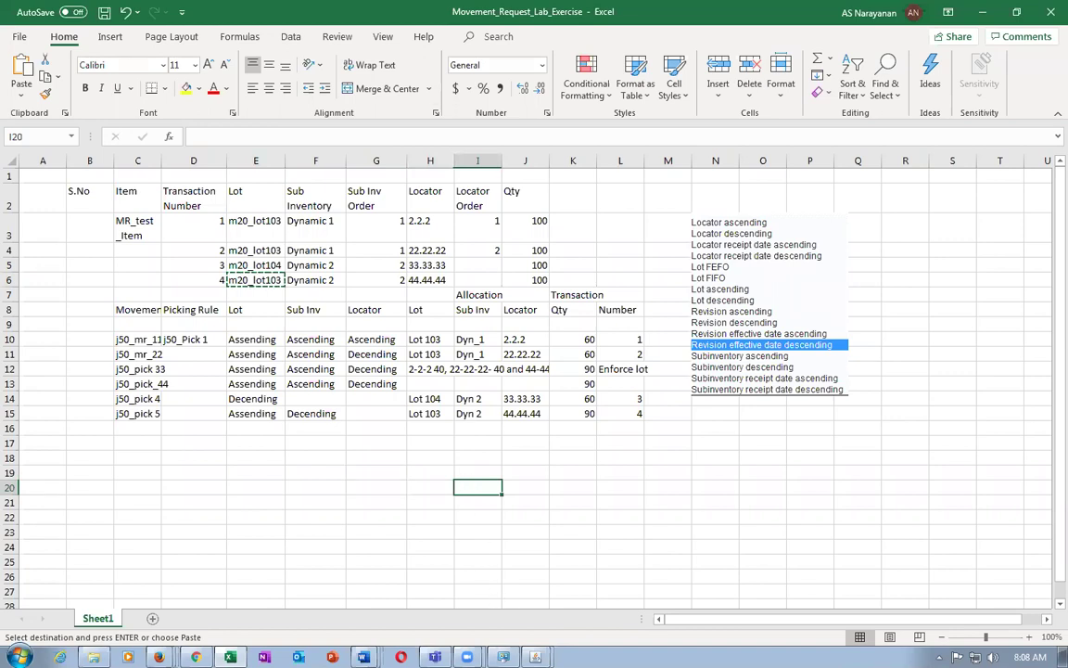
{"action": "left_click", "coordinate": [533, 623]}
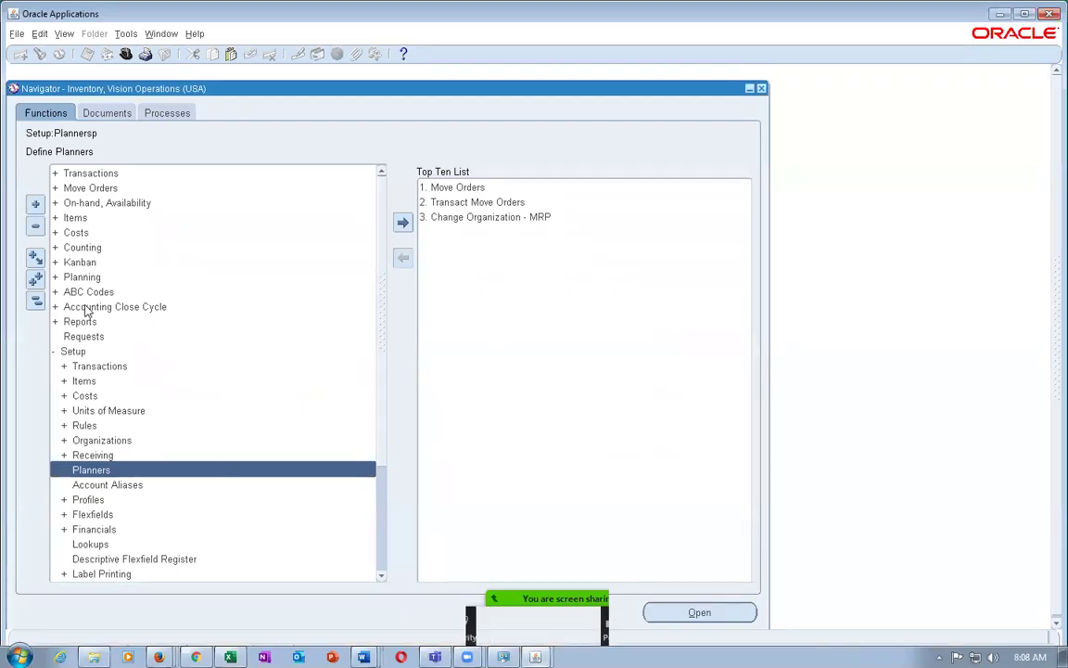
Navigate Setup > Rules > Picking in the Inventory navigator to open the Picking Rules form.
{"action": "left_click", "coordinate": [143, 361]}
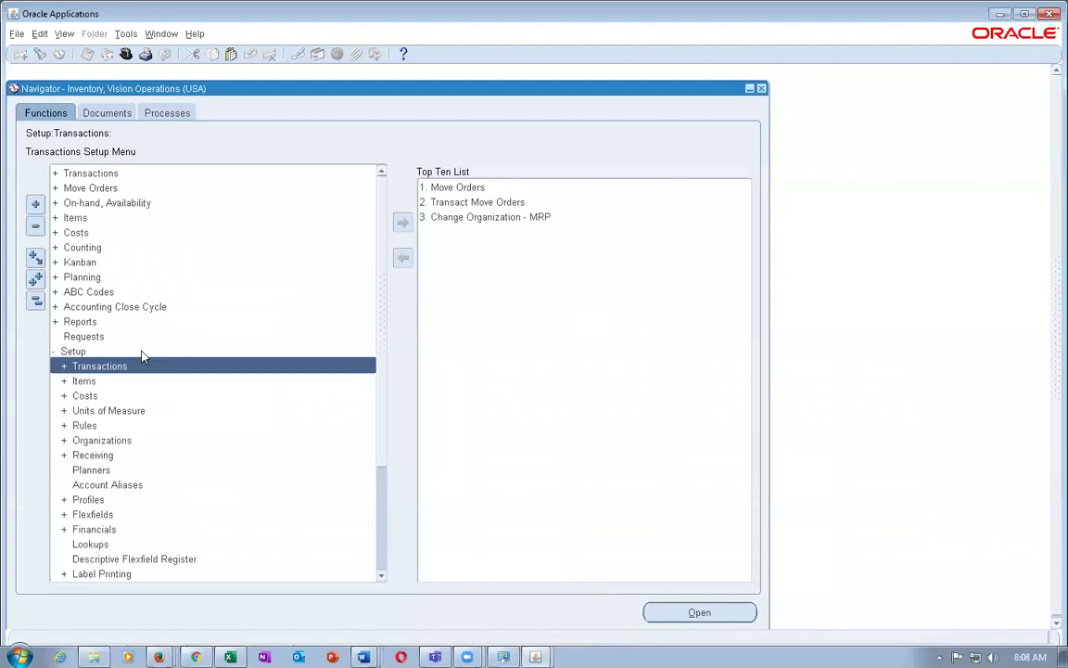
{"action": "key", "text": "Down"}
{"action": "key", "text": "Down"}
{"action": "key", "text": "Down"}
{"action": "key", "text": "Down"}
{"action": "key", "text": "Right"}
{"action": "key", "text": "Down"}
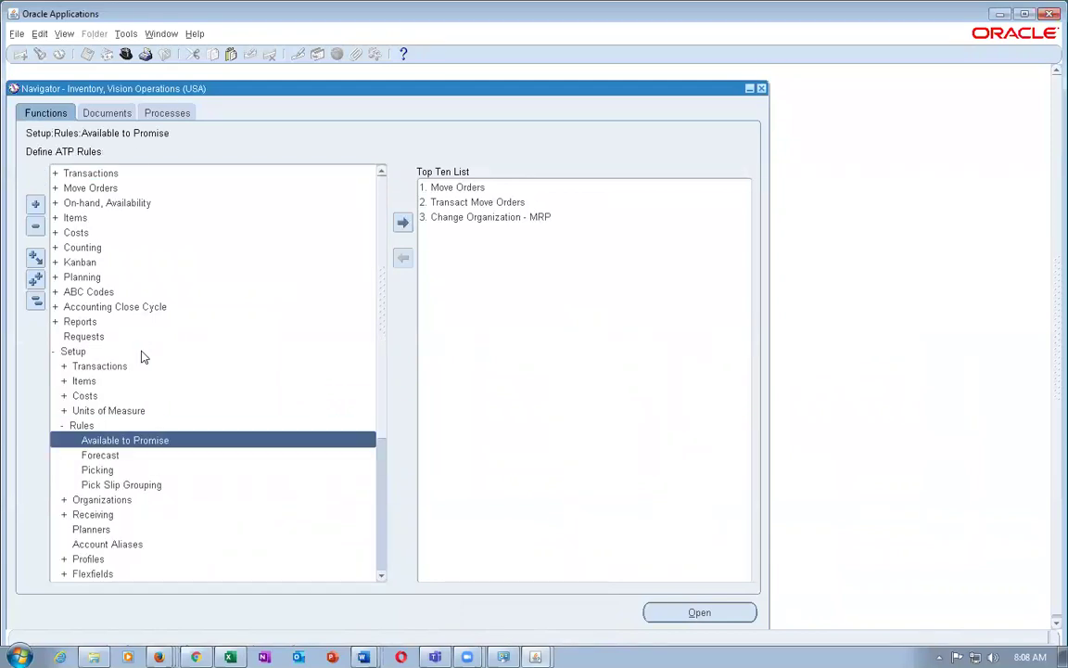
{"action": "key", "text": "Down"}
{"action": "key", "text": "Down"}
{"action": "key", "text": "Return"}
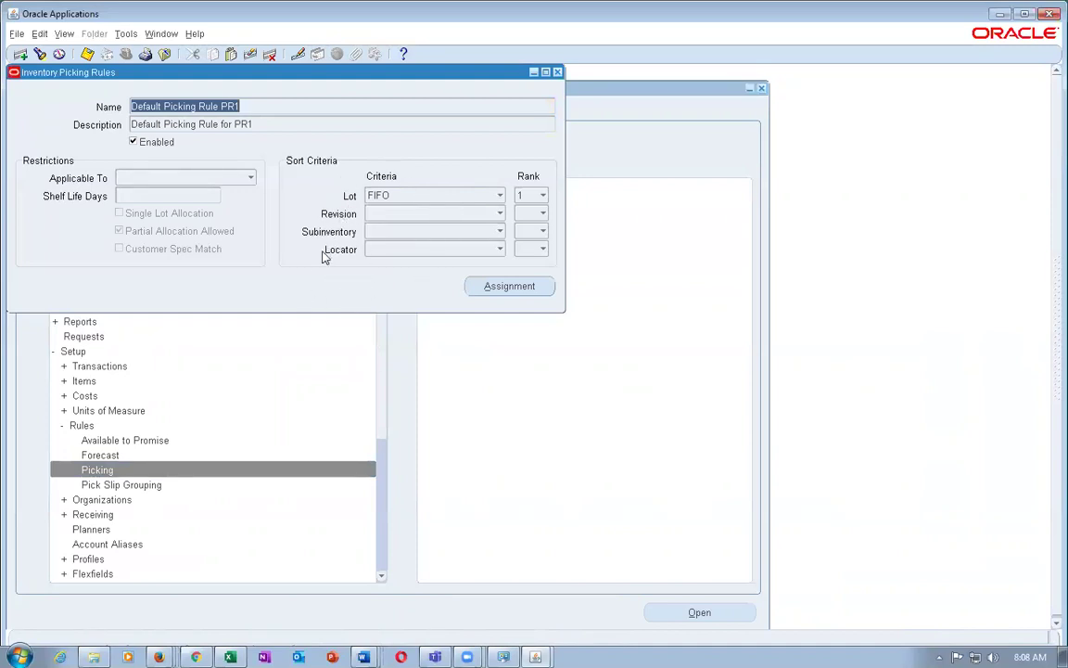
Inspect rule PR1's sort criteria (Lot FIFO, revision blank) and open its assignments.
{"action": "left_click", "coordinate": [401, 198]}
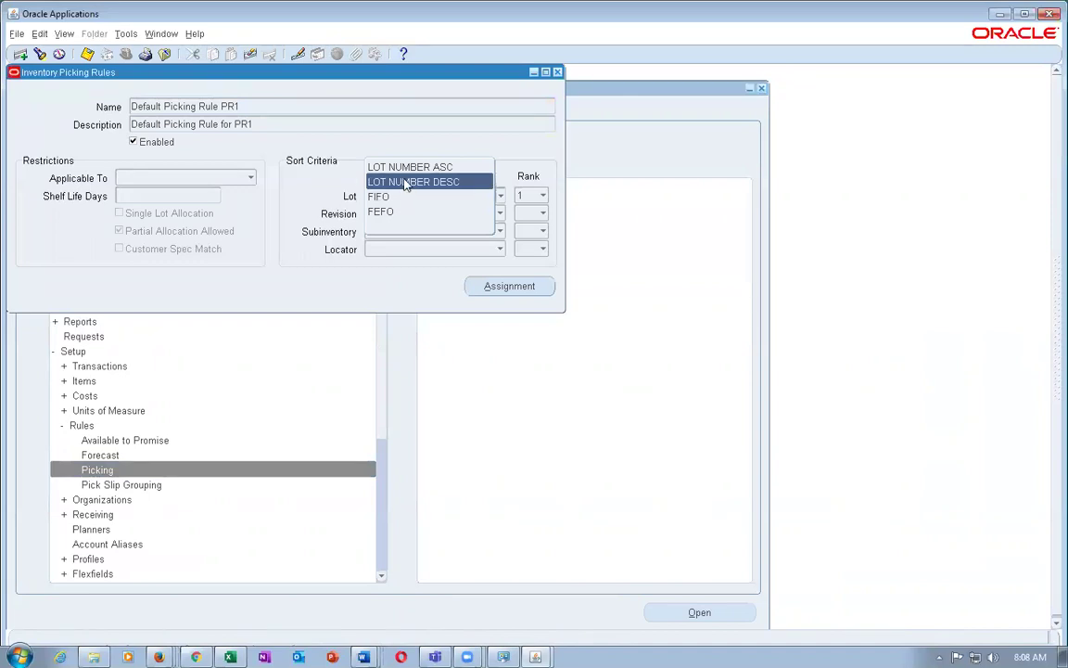
{"action": "left_click", "coordinate": [370, 196]}
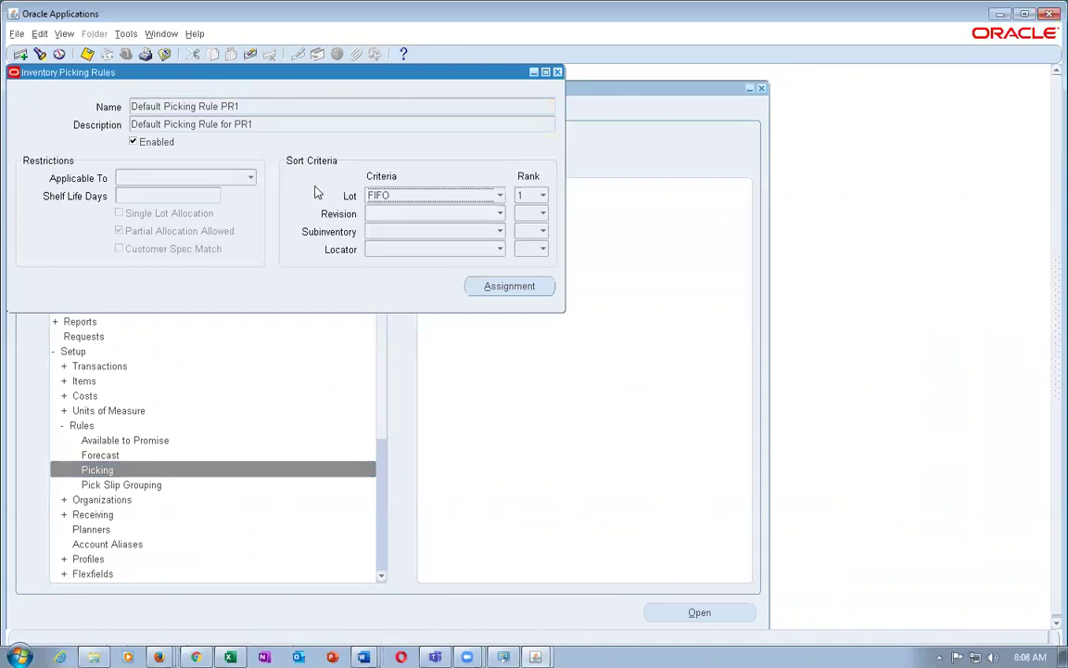
{"action": "left_click", "coordinate": [390, 214]}
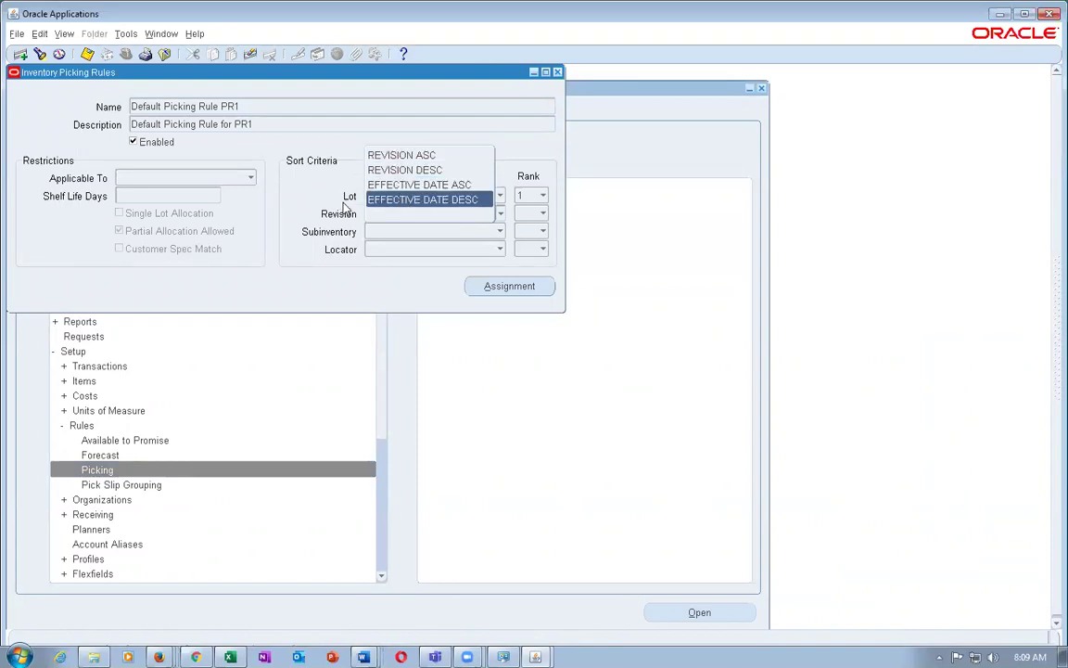
{"action": "left_click", "coordinate": [301, 176]}
{"action": "left_click", "coordinate": [405, 231]}
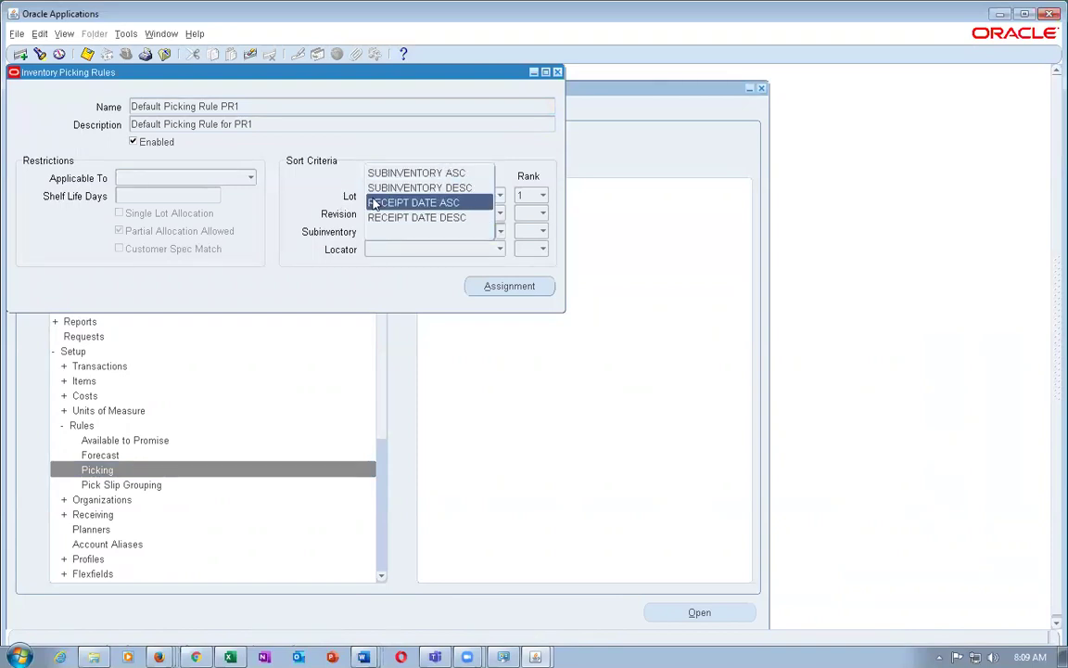
{"action": "left_click", "coordinate": [313, 190]}
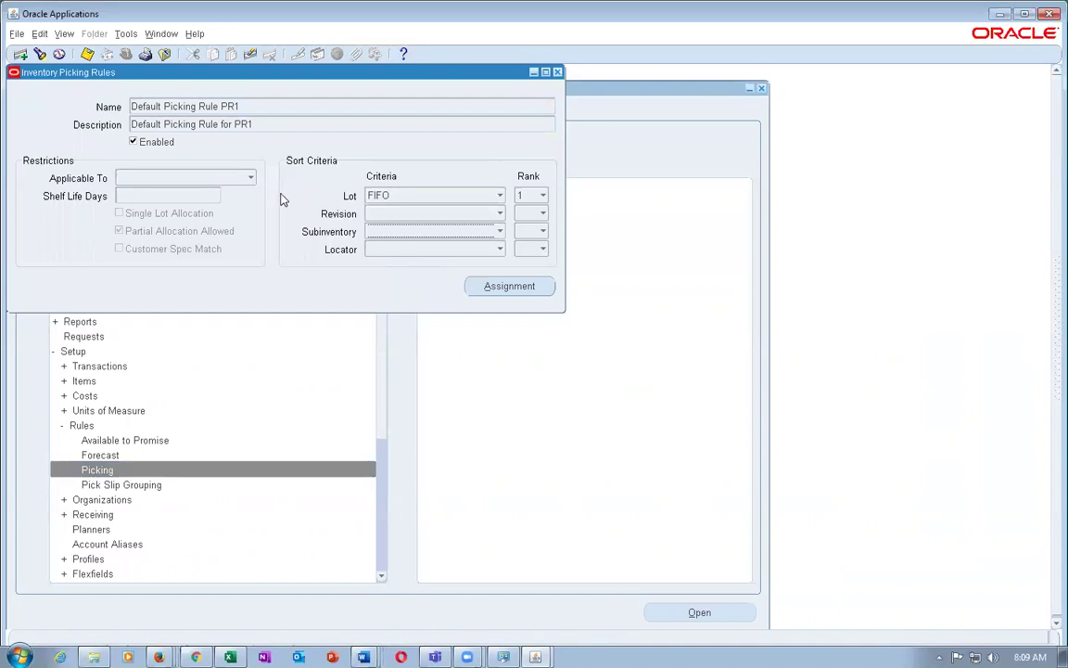
{"action": "triple_click", "coordinate": [265, 123]}
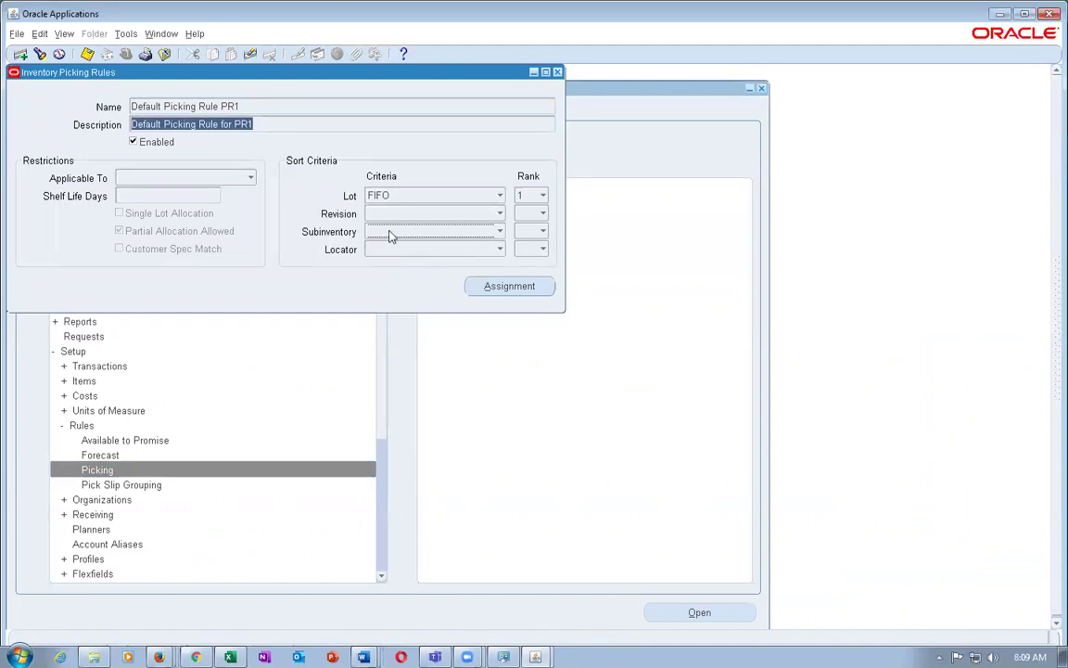
{"action": "left_click", "coordinate": [506, 286]}
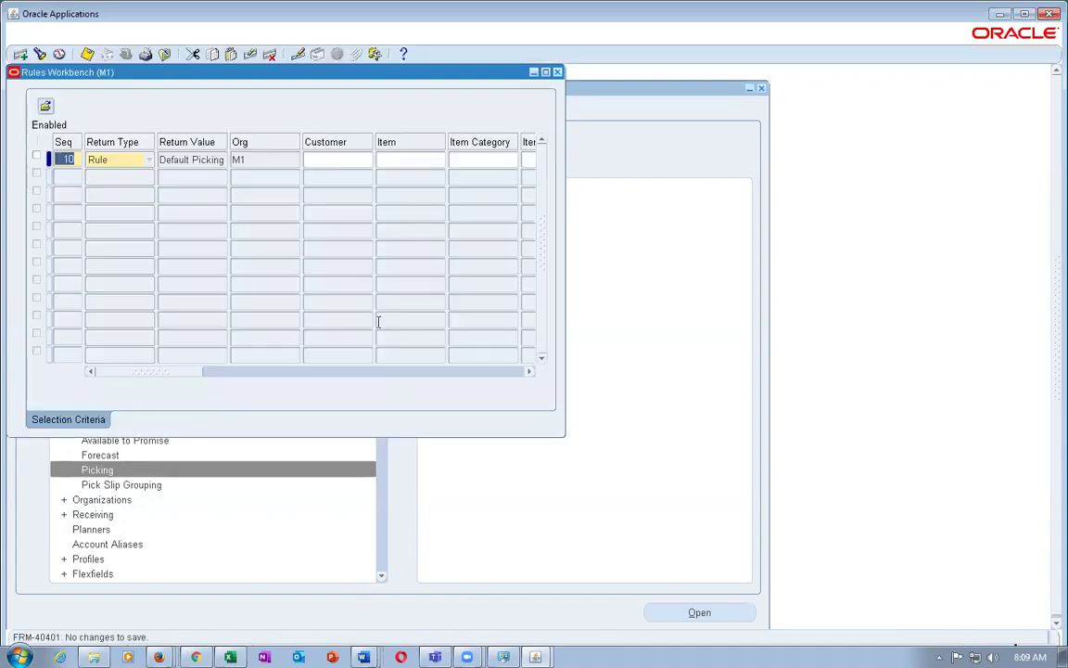
Inspect the Item and Item Category assignment fields, close the Rules Workbench, and return to Oracle Cloud.
{"action": "left_click", "coordinate": [394, 160]}
{"action": "left_click", "coordinate": [496, 160]}
{"action": "left_click_drag", "start_coordinate": [169, 378], "coordinate": [135, 357]}
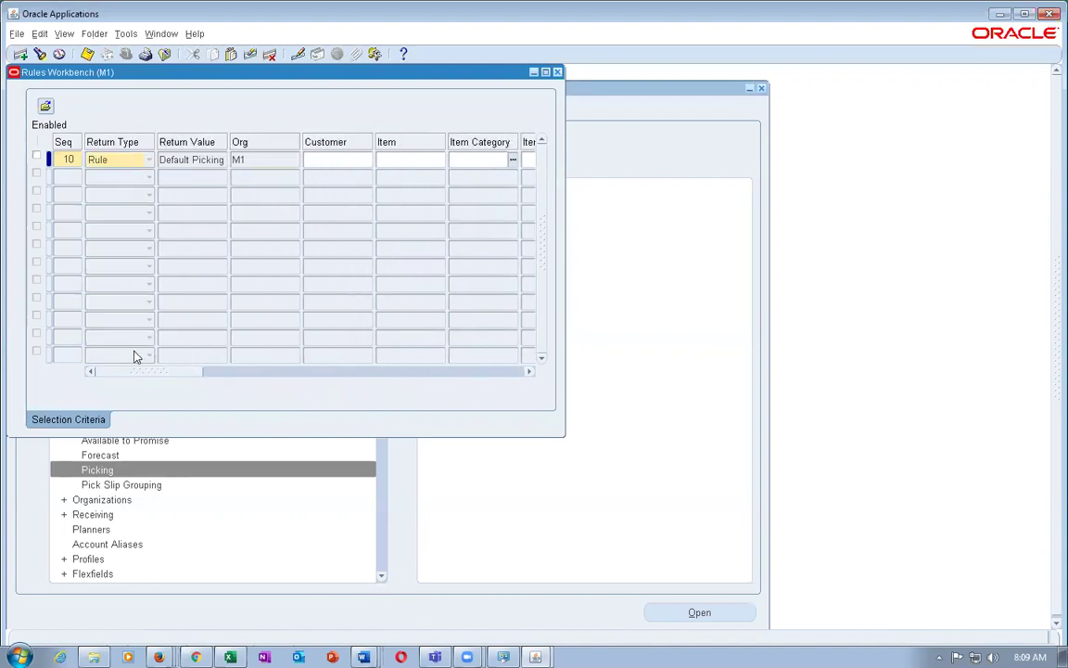
{"action": "left_click", "coordinate": [557, 71]}
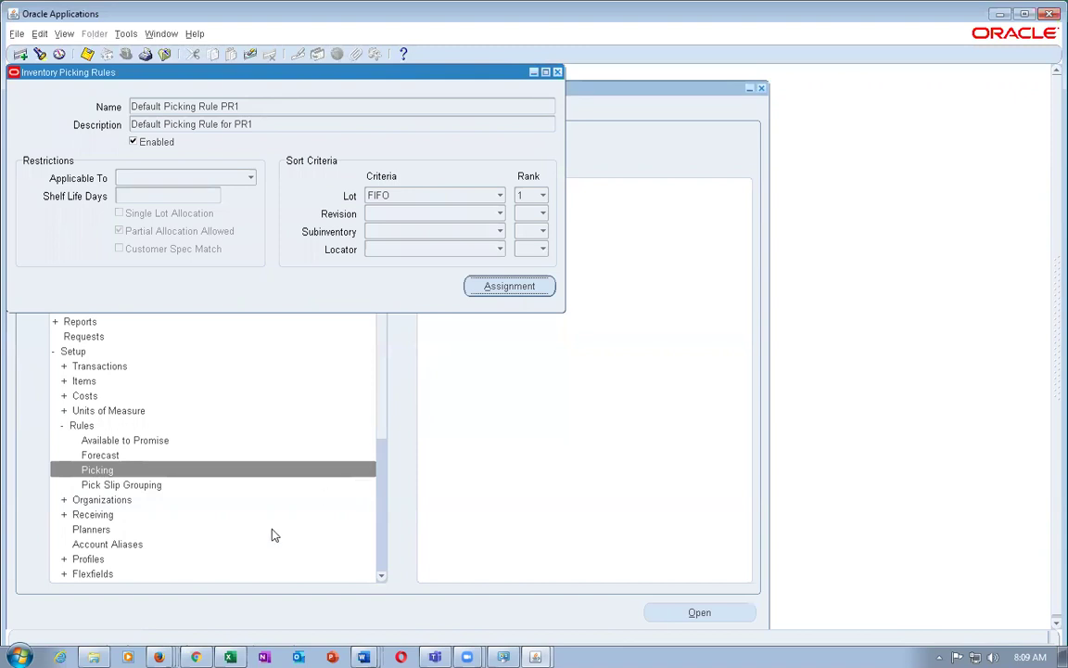
{"action": "key", "text": "alt+Tab"}
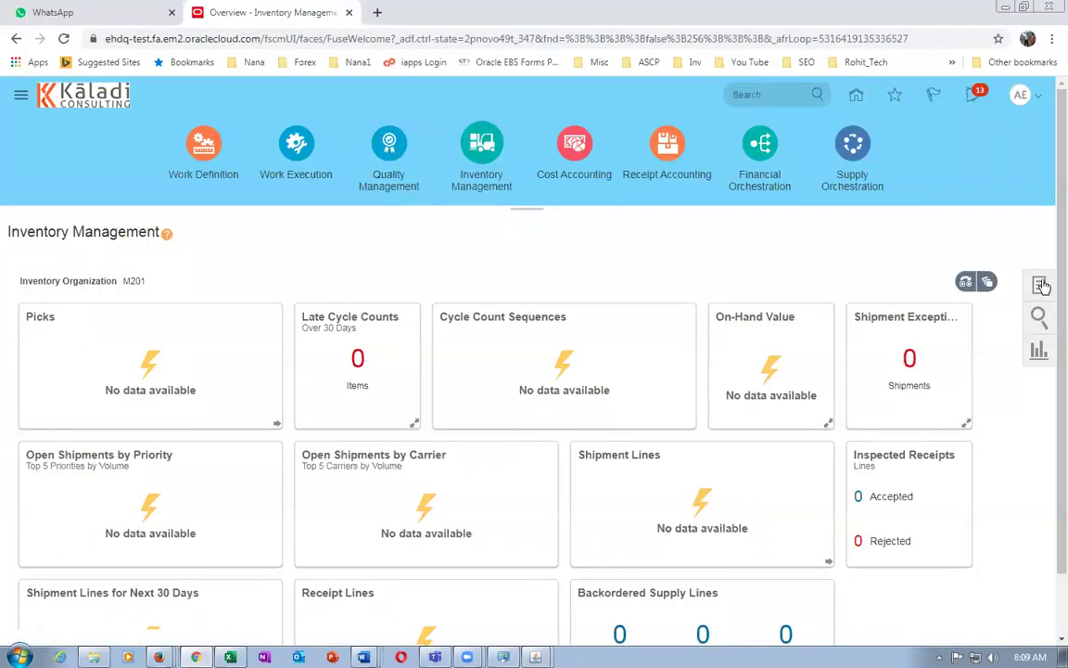
In Setup and Maintenance, search tasks for 'man%pick' and open Manage Picking Rules.
{"action": "left_click", "coordinate": [1022, 96]}
{"action": "left_click", "coordinate": [773, 315]}
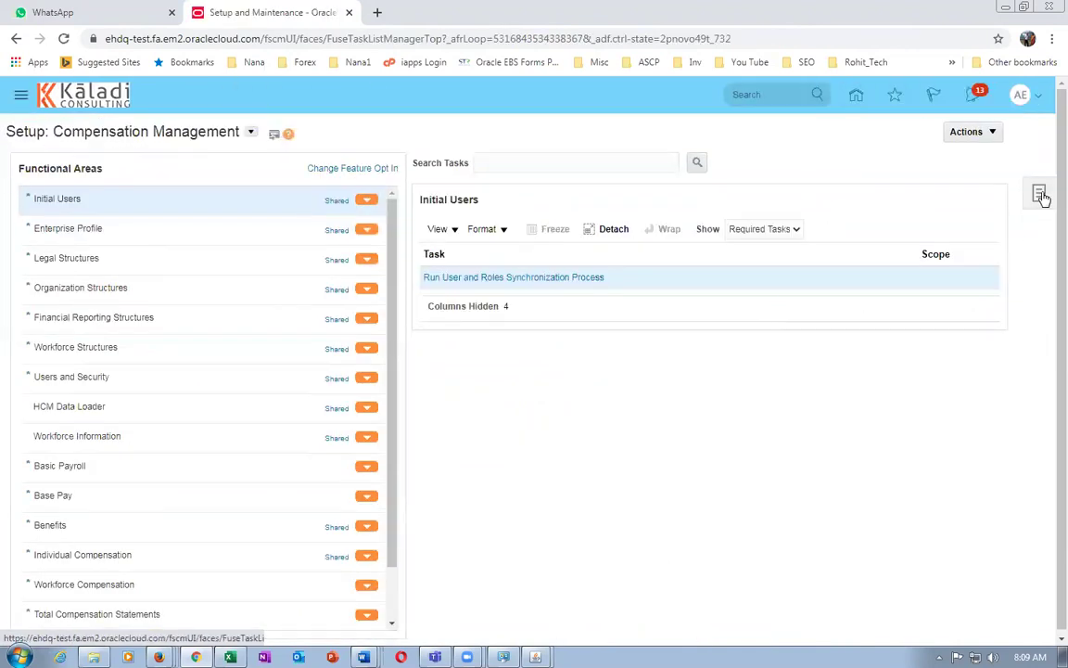
{"action": "left_click", "coordinate": [1040, 195]}
{"action": "left_click", "coordinate": [918, 241]}
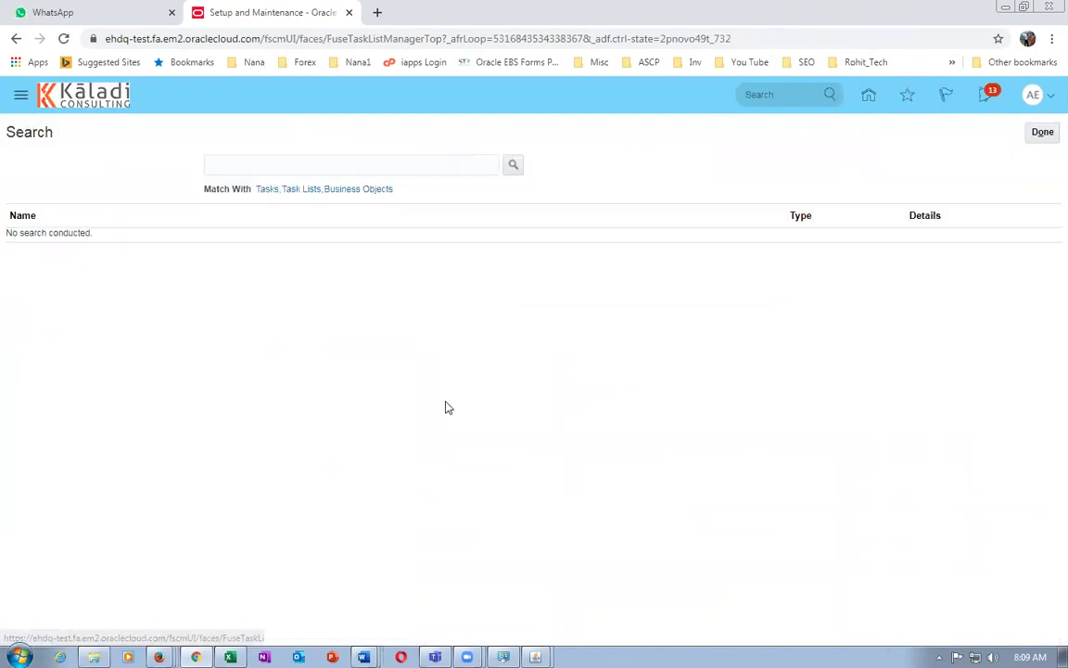
{"action": "left_click", "coordinate": [276, 166]}
{"action": "type", "text": "man%pick%rule%"}
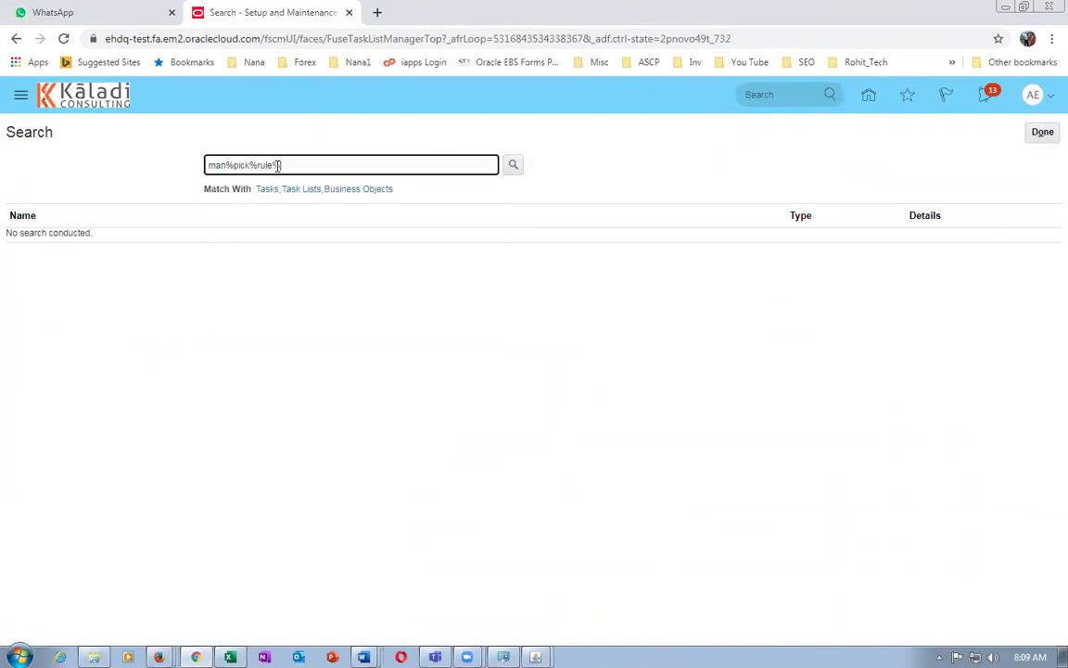
{"action": "key", "text": "Return"}
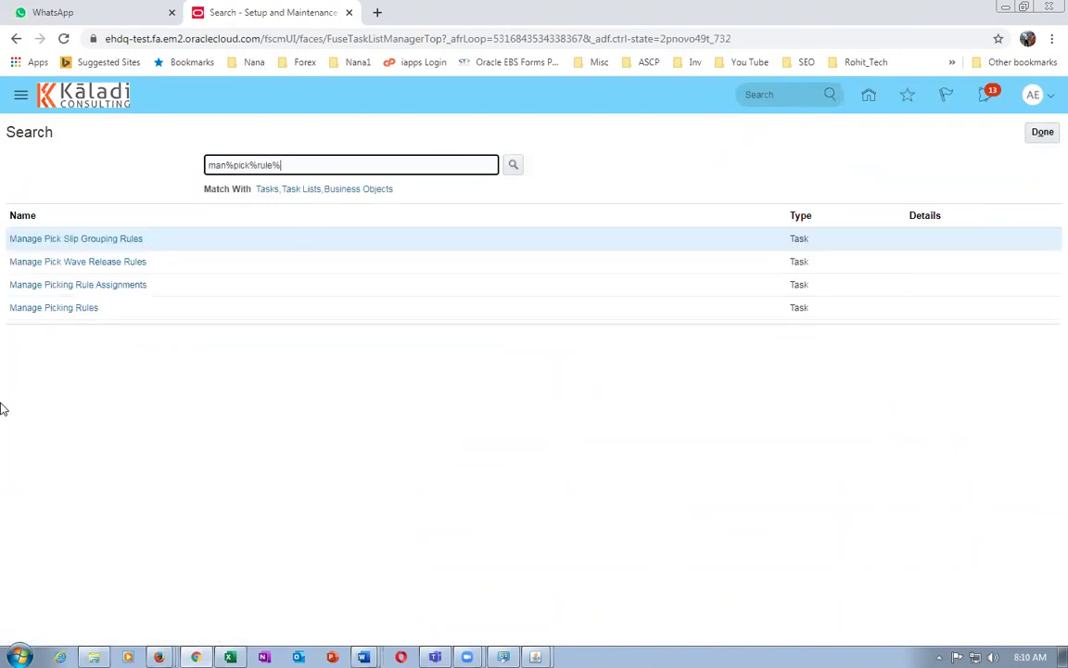
{"action": "left_click", "coordinate": [49, 309]}
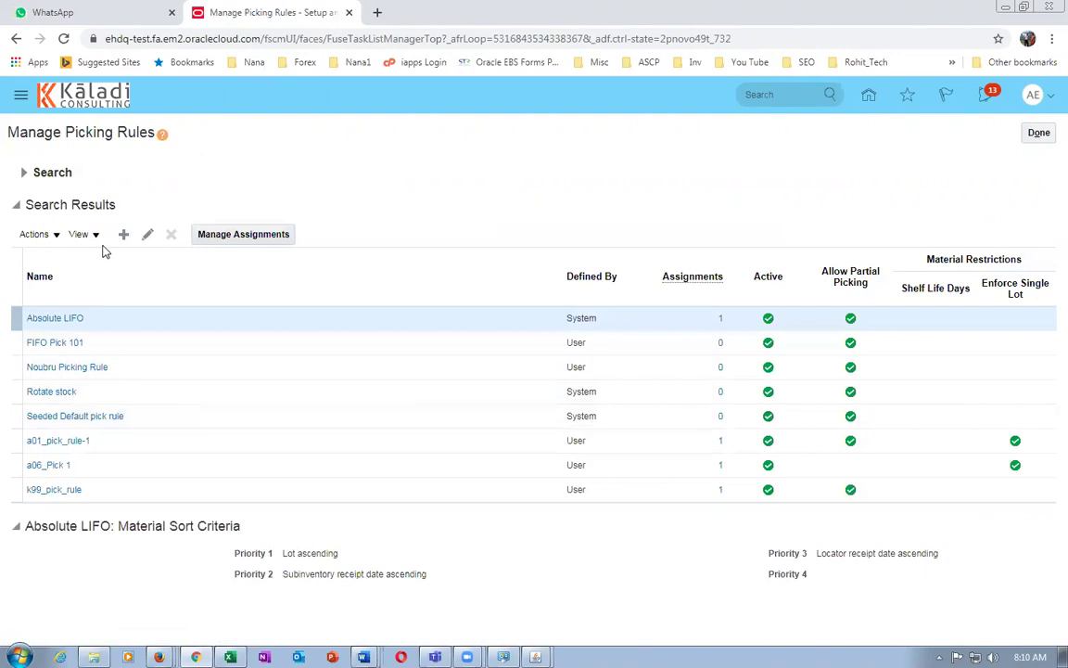
Create a new picking rule named m20_picking_rule with the same text as its description.
{"action": "left_click", "coordinate": [124, 235]}
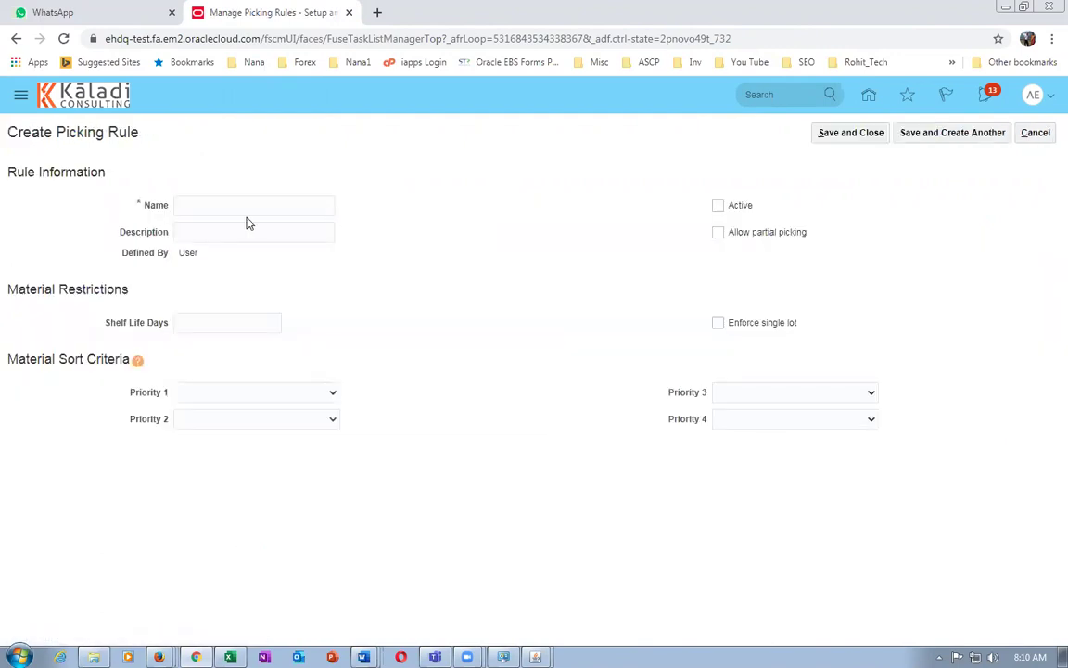
{"action": "left_click", "coordinate": [245, 206]}
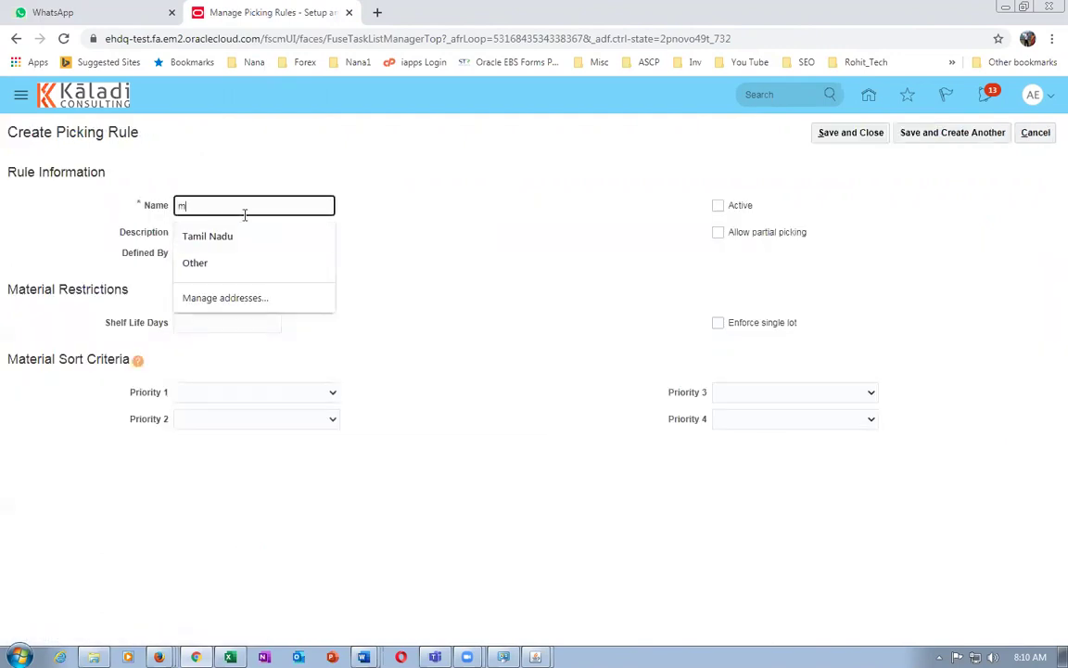
{"action": "type", "text": "m20_picking_rule"}
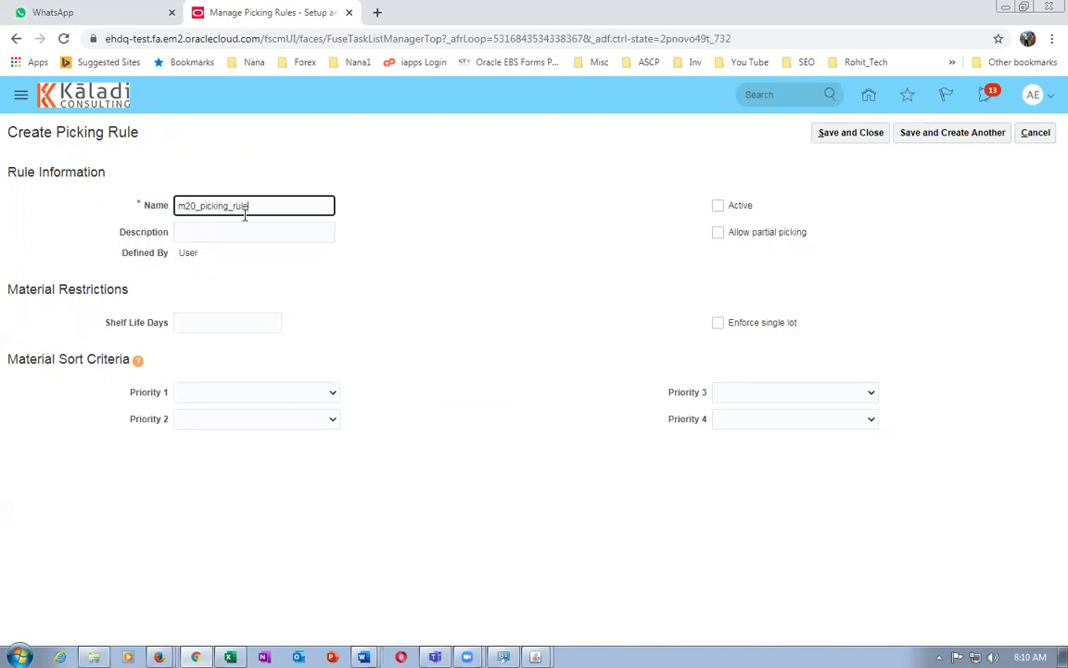
{"action": "left_click_drag", "start_coordinate": [306, 206], "coordinate": [97, 196]}
{"action": "key", "text": "ctrl+c"}
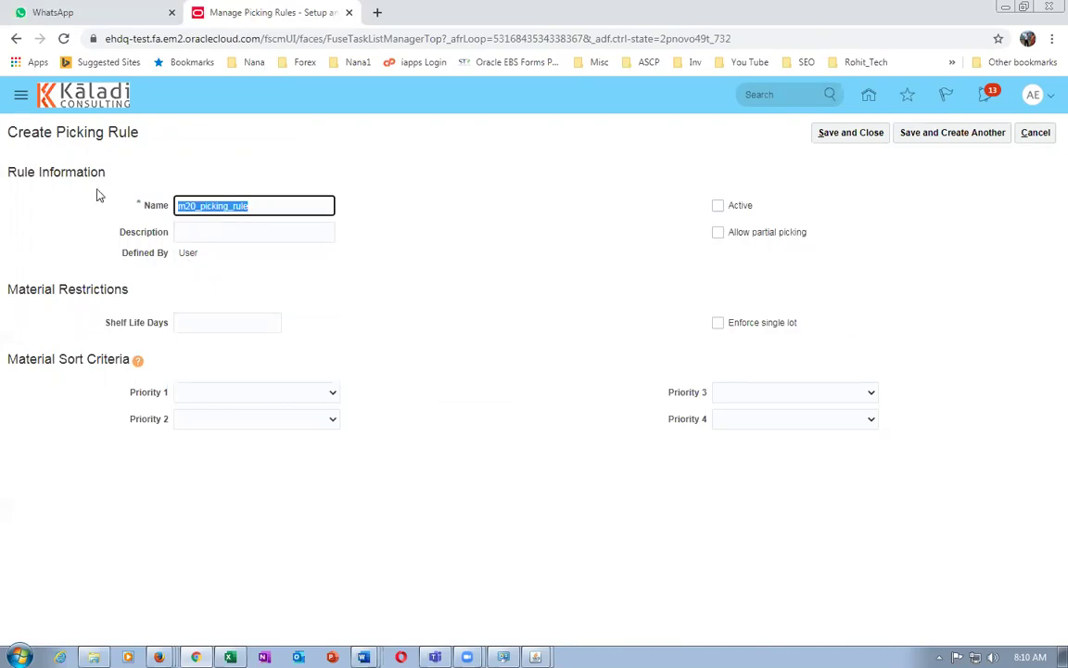
{"action": "left_click", "coordinate": [206, 231]}
{"action": "key", "text": "ctrl+v"}
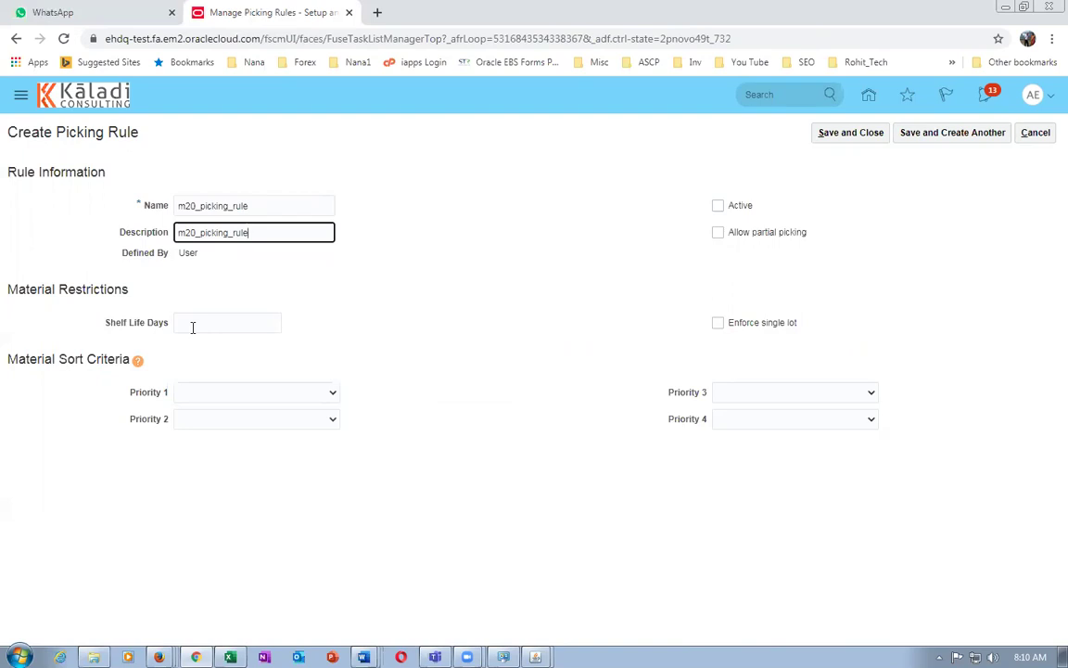
Clear the Shelf Life Days value of 15 and allow partial picking.
{"action": "left_click", "coordinate": [190, 323]}
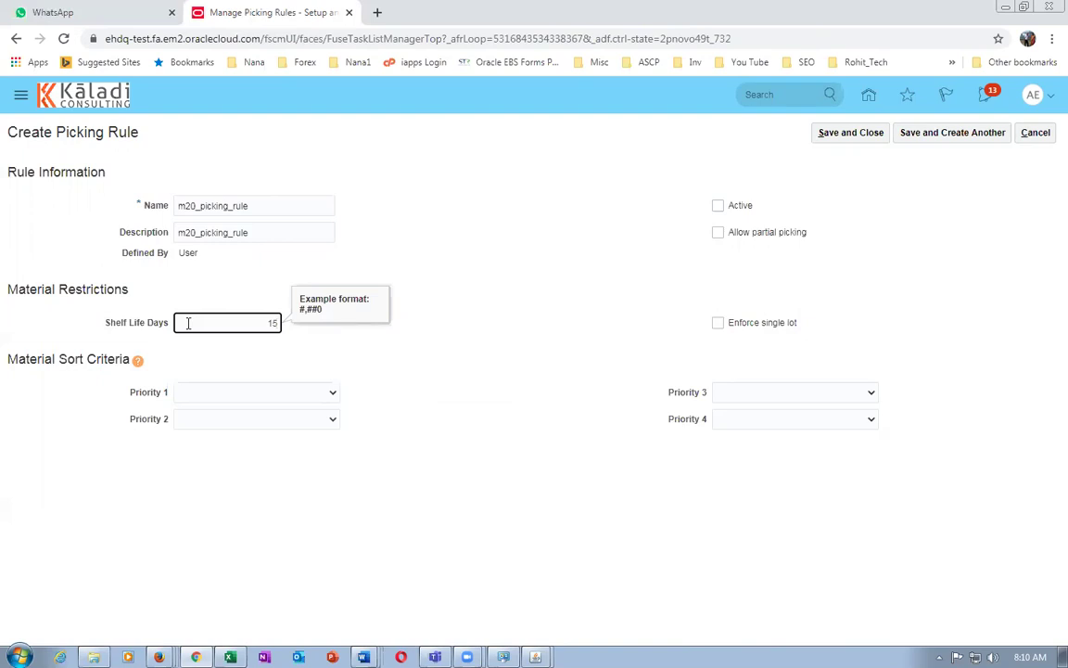
{"action": "left_click_drag", "start_coordinate": [264, 322], "coordinate": [285, 328]}
{"action": "key", "text": "BackSpace"}
{"action": "left_click", "coordinate": [416, 358]}
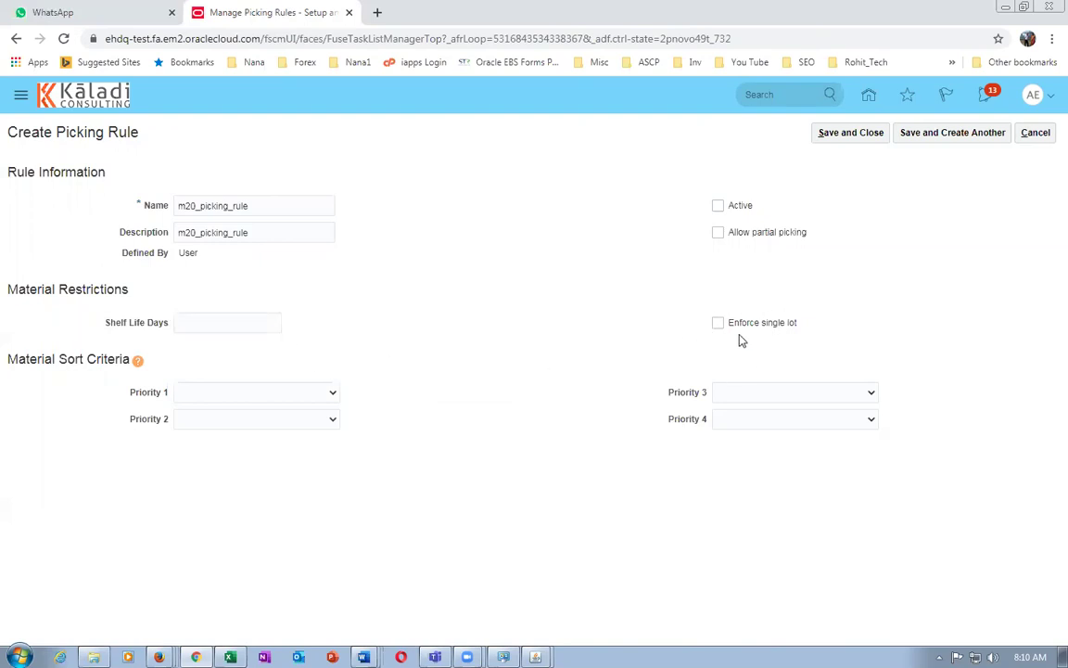
{"action": "left_click", "coordinate": [718, 237]}
{"action": "mouse_move", "coordinate": [535, 655]}
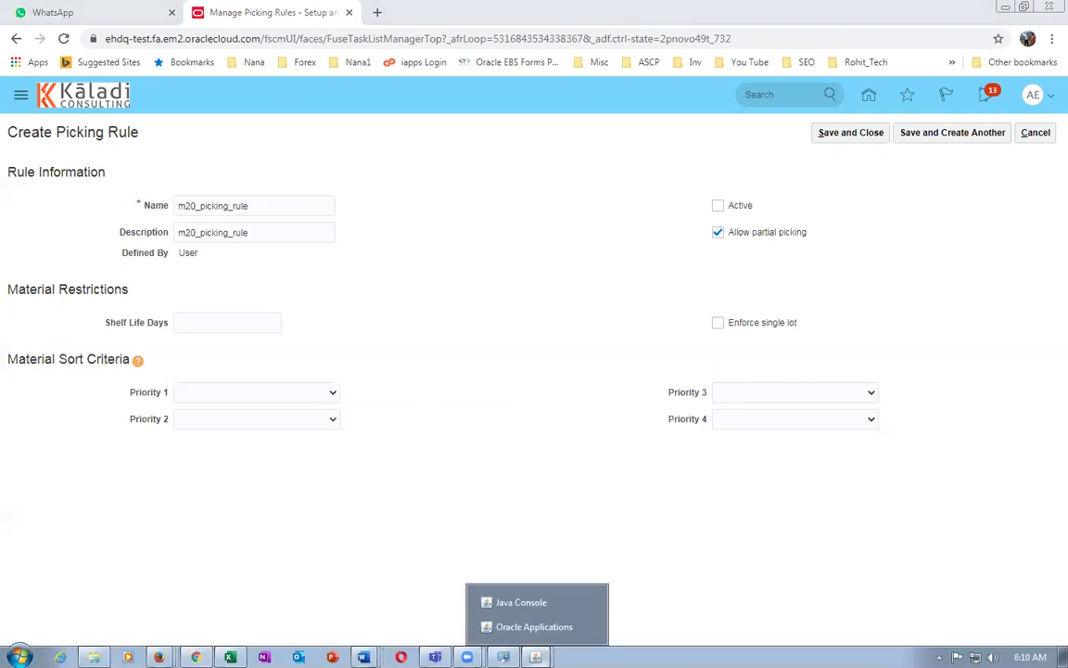
{"action": "left_click", "coordinate": [521, 626]}
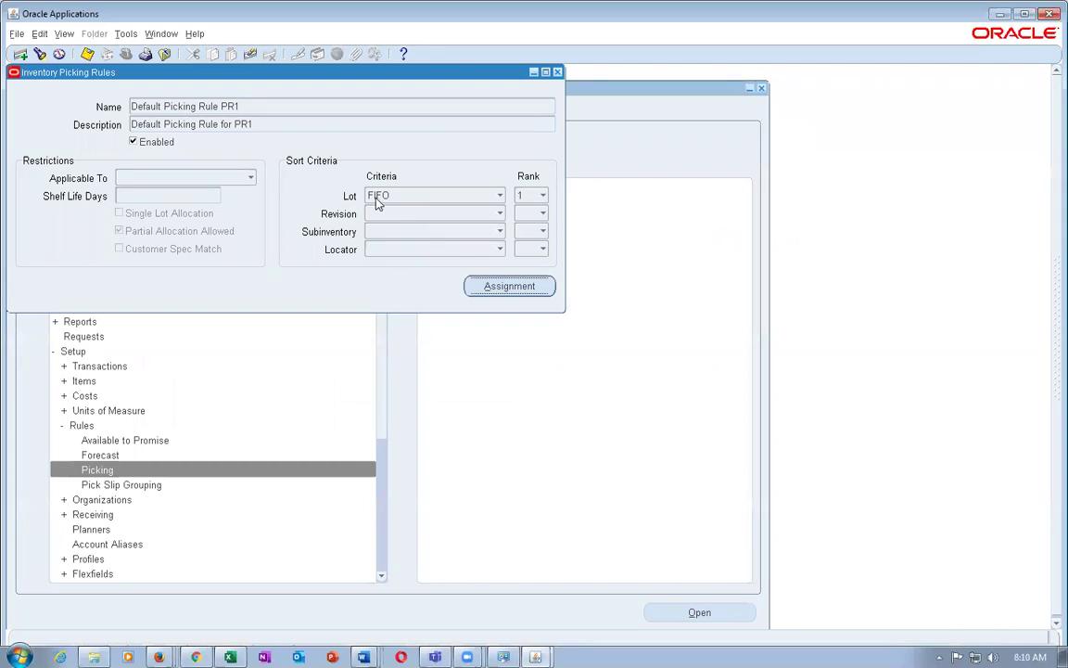
{"action": "left_click", "coordinate": [519, 219]}
{"action": "left_click", "coordinate": [499, 163]}
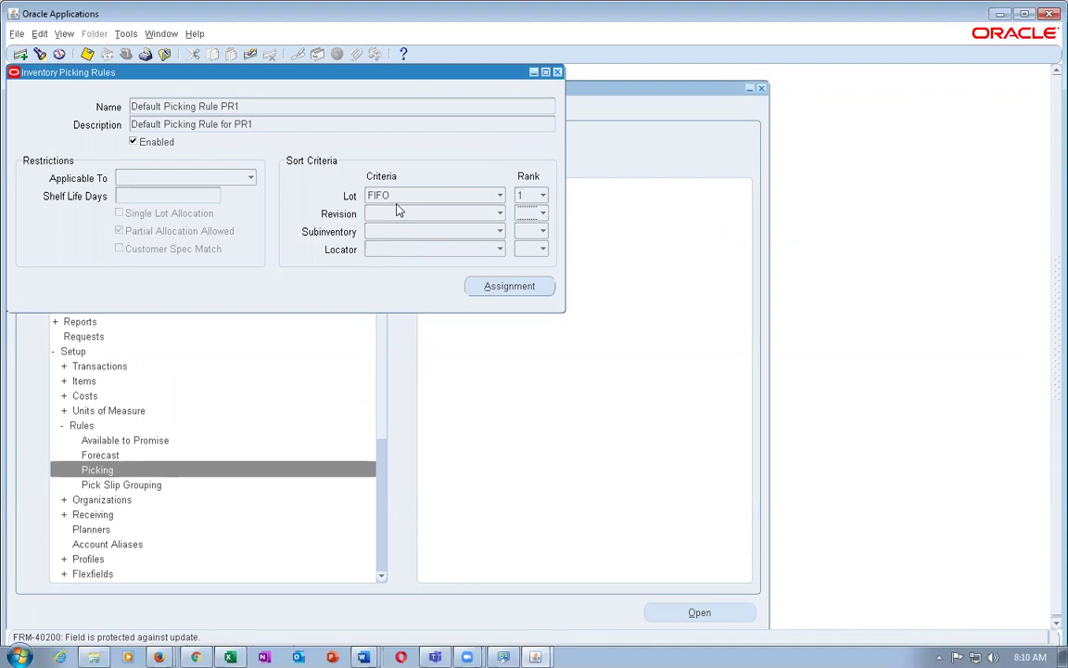
{"action": "left_click", "coordinate": [513, 198]}
{"action": "left_click", "coordinate": [517, 214]}
{"action": "left_click", "coordinate": [519, 215]}
{"action": "left_click", "coordinate": [507, 156]}
{"action": "left_click", "coordinate": [405, 214]}
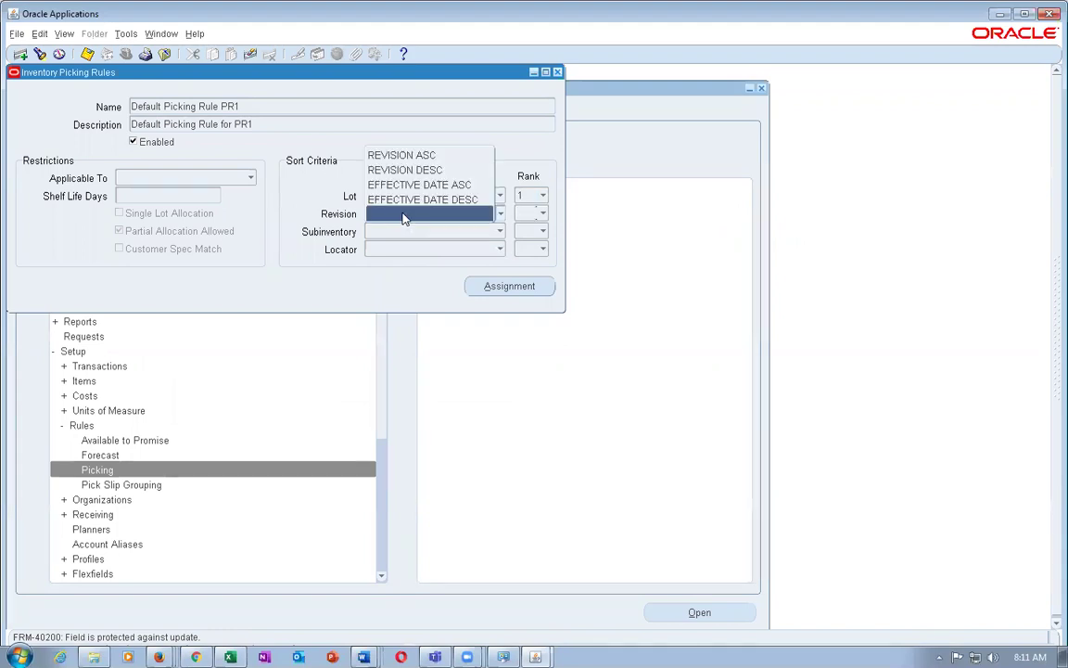
{"action": "left_click", "coordinate": [527, 238]}
{"action": "left_click", "coordinate": [517, 199]}
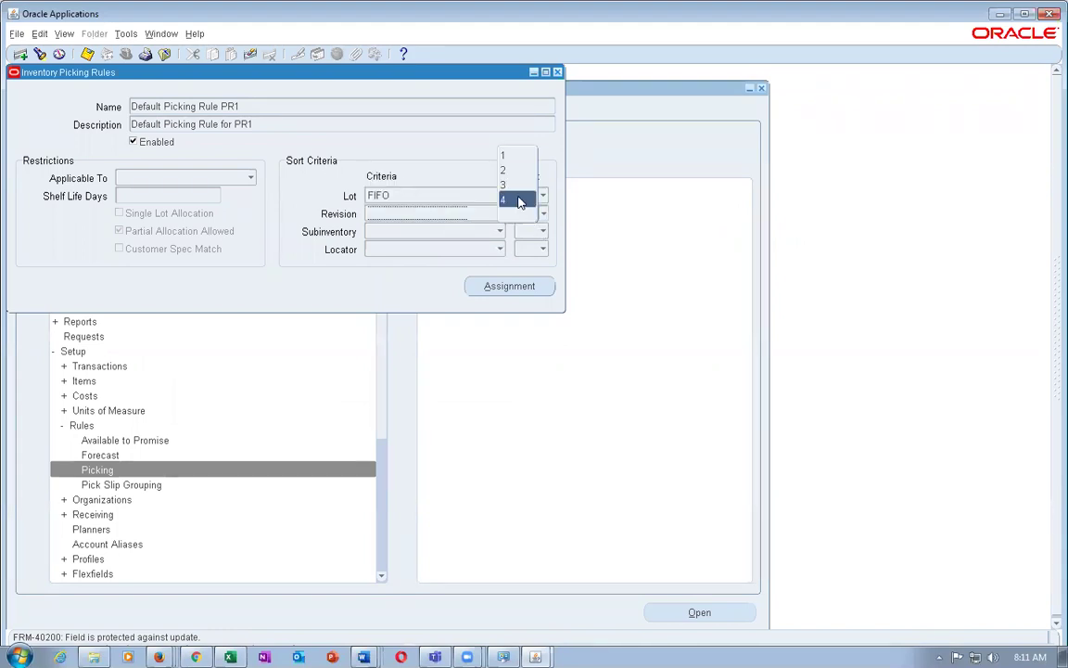
{"action": "left_click", "coordinate": [499, 152]}
{"action": "left_click", "coordinate": [530, 212]}
{"action": "left_click", "coordinate": [459, 219]}
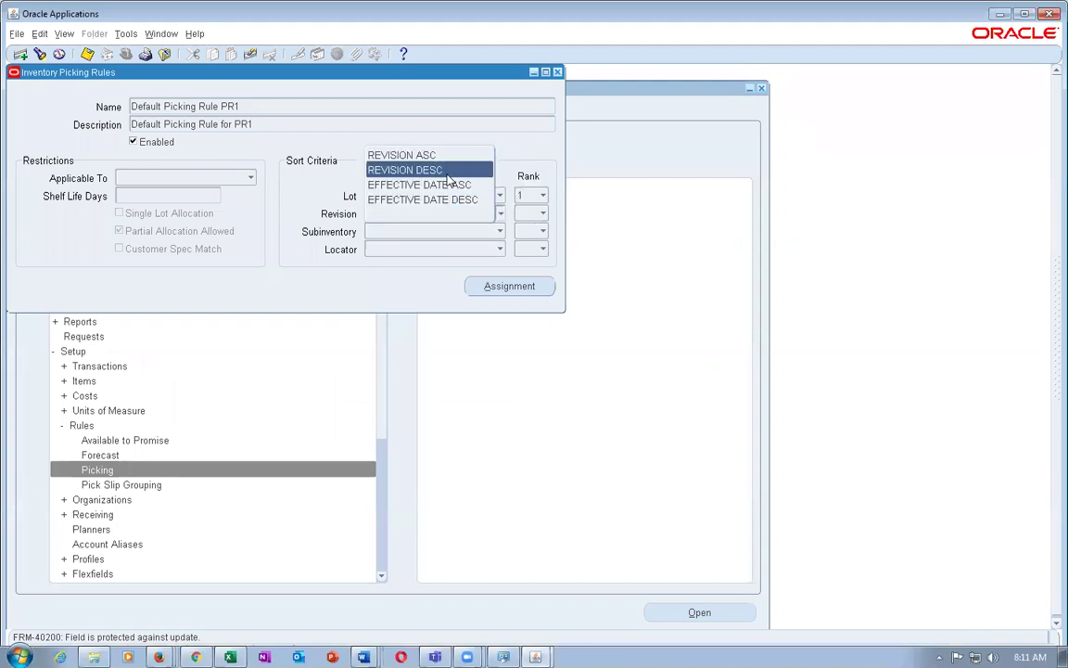
{"action": "key", "text": "Escape"}
{"action": "left_click", "coordinate": [424, 217]}
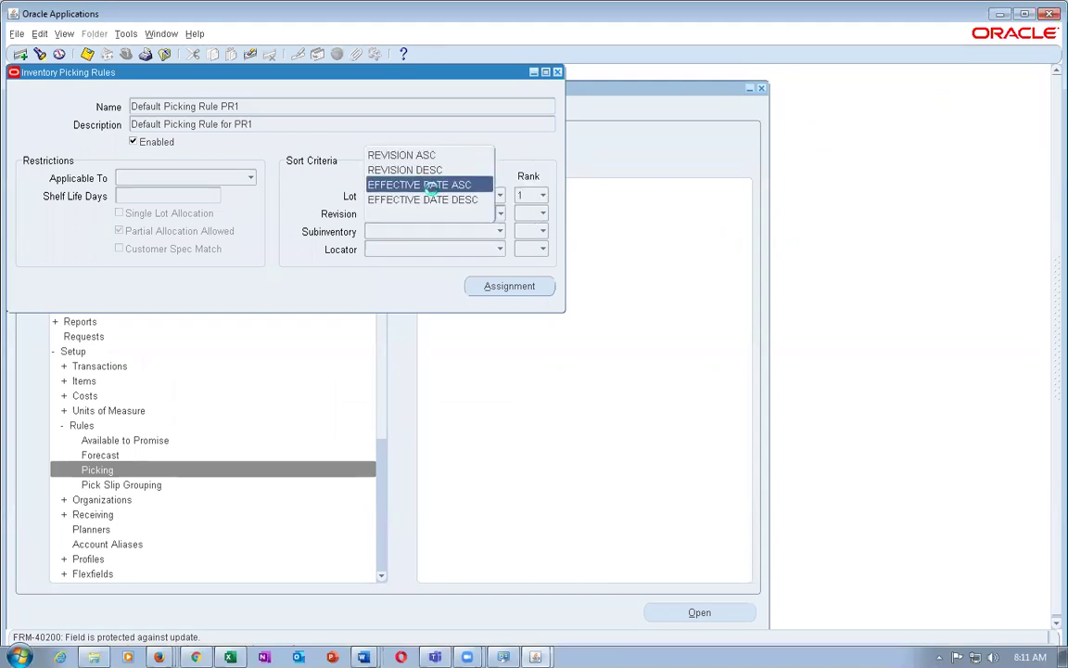
{"action": "key", "text": "Escape"}
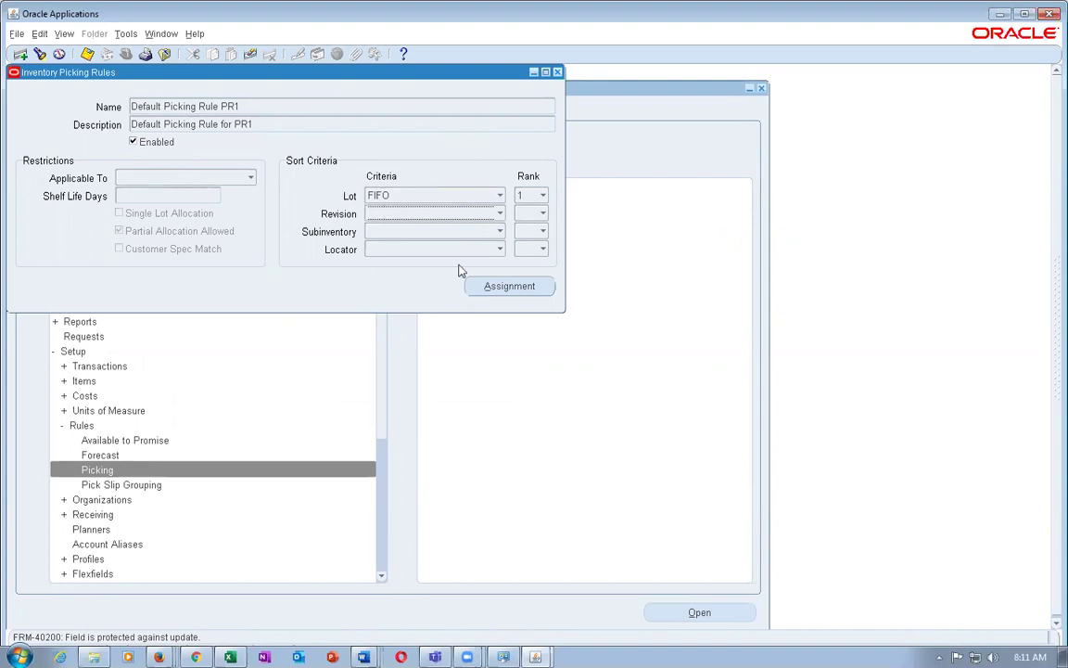
{"action": "left_click", "coordinate": [543, 215]}
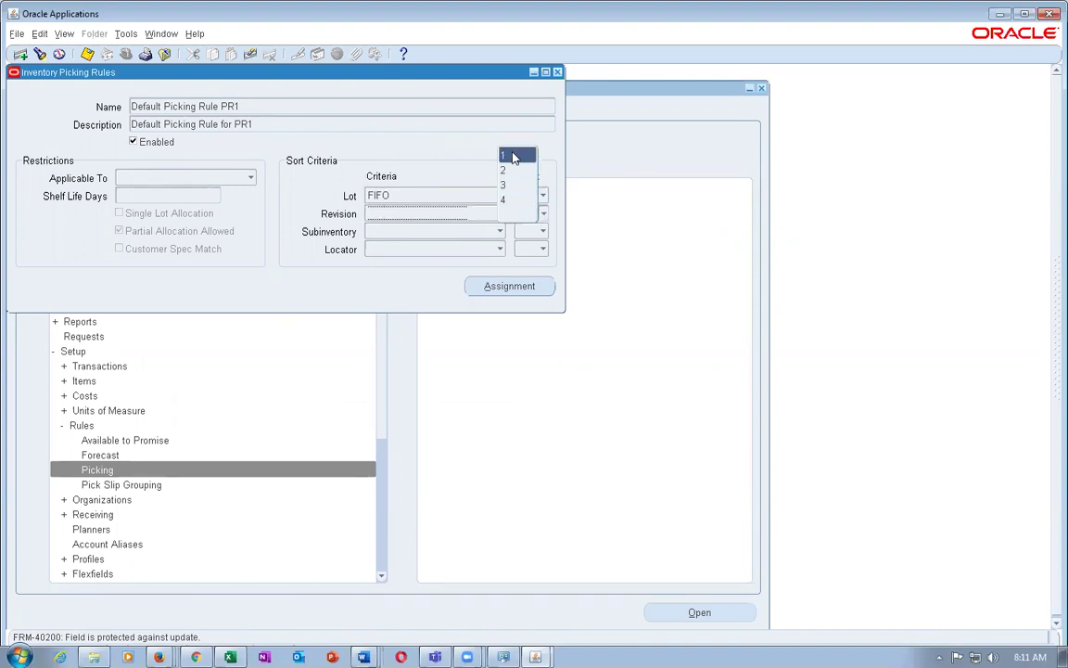
{"action": "key", "text": "Escape"}
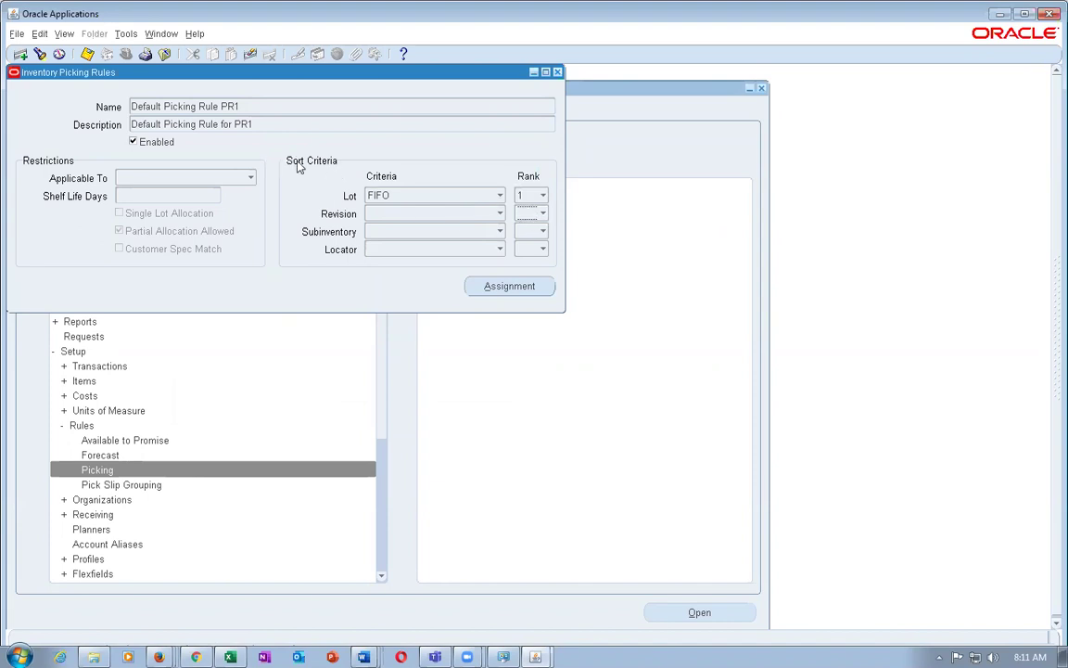
{"action": "key", "text": "alt+Tab"}
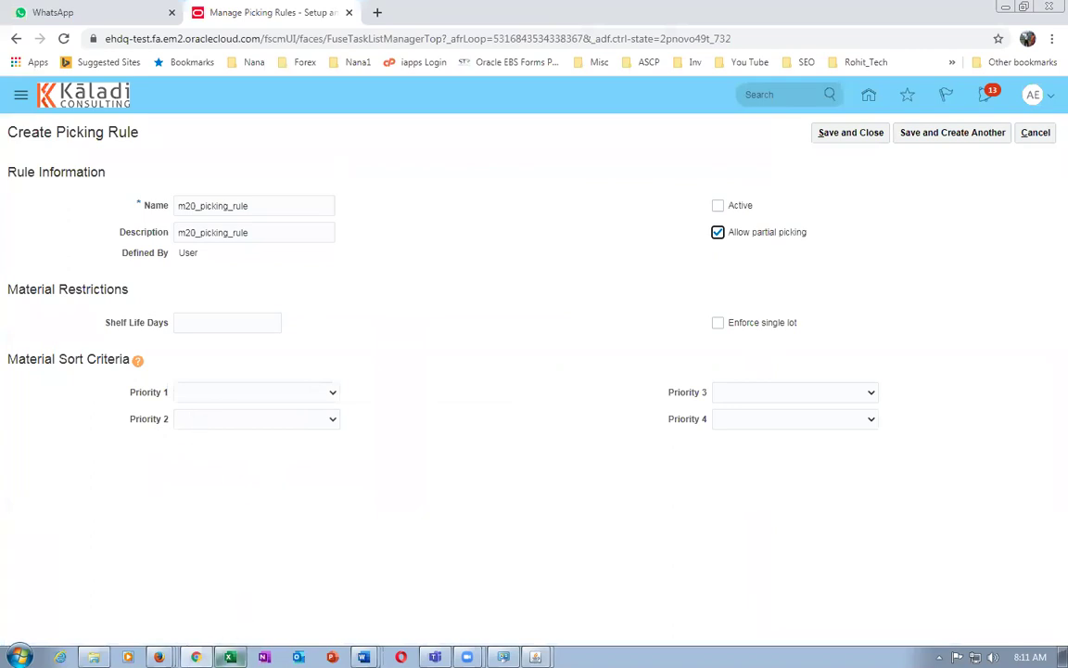
Check the Lot, Sub Inv and Locator sort requirements in the Excel workbook, starting from cell E8.
{"action": "key", "text": "alt+Tab"}
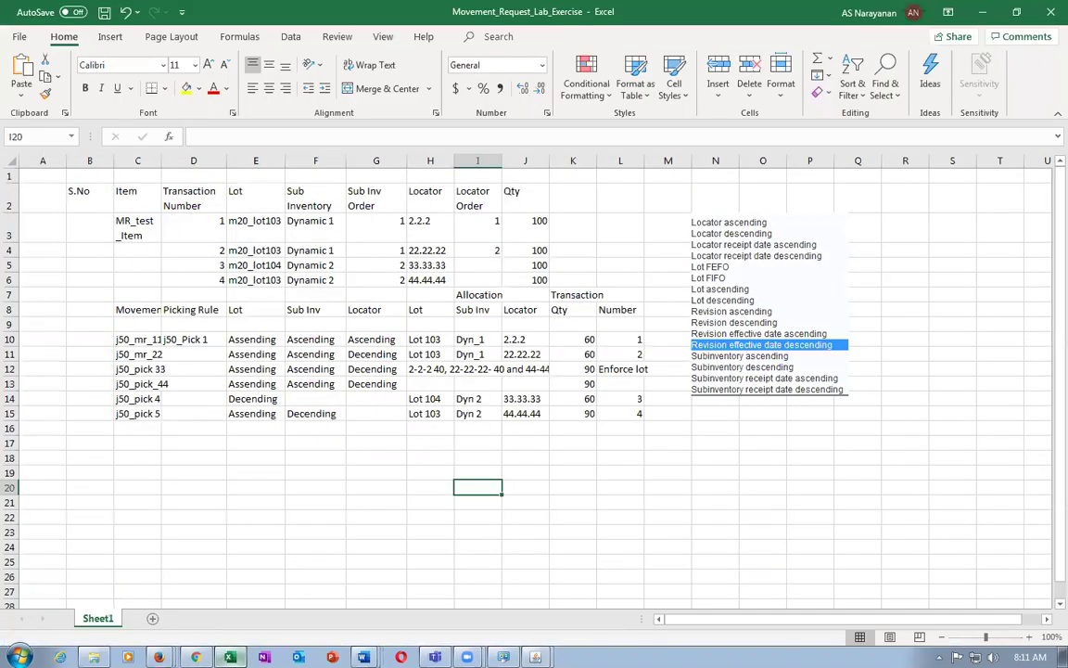
{"action": "left_click", "coordinate": [240, 310]}
{"action": "left_click", "coordinate": [331, 315]}
{"action": "left_click", "coordinate": [375, 317]}
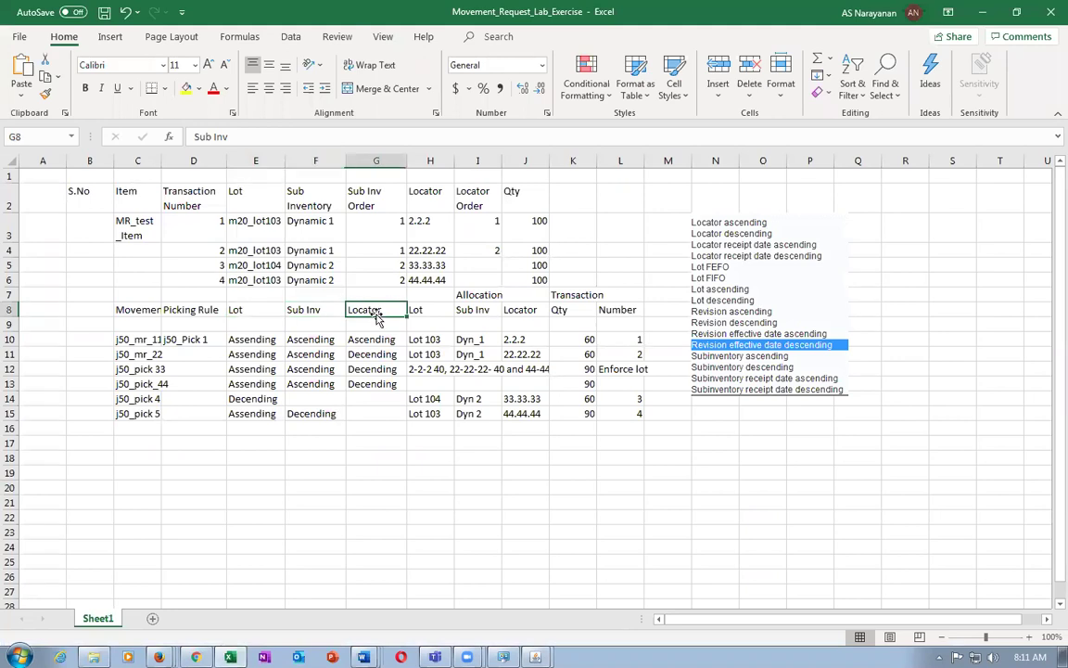
{"action": "left_click", "coordinate": [238, 313]}
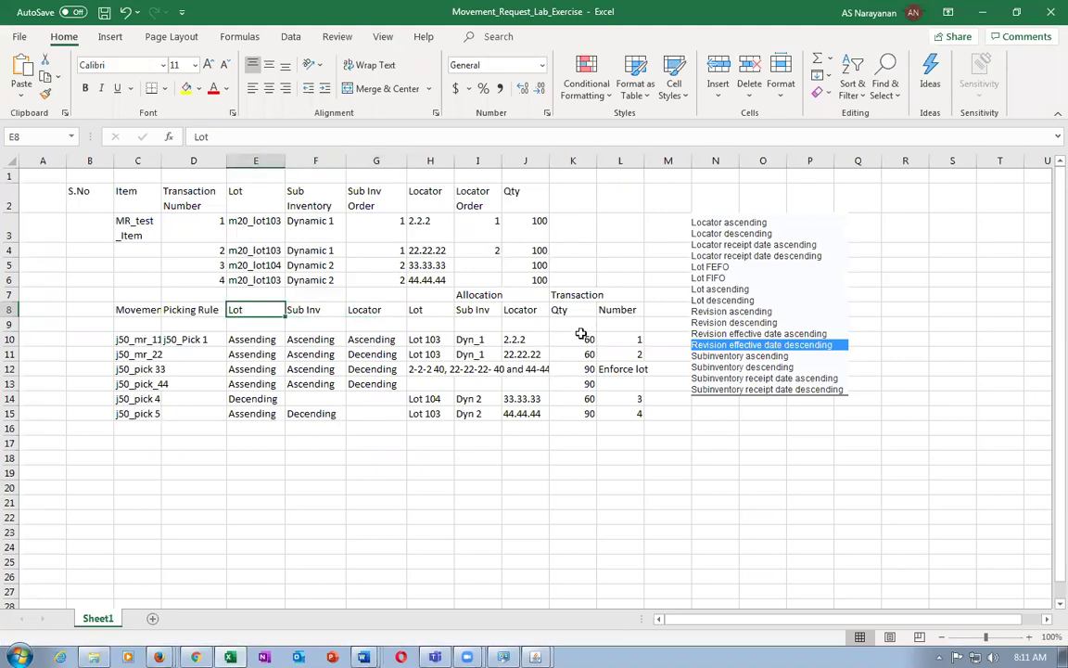
{"action": "key", "text": "alt+Tab"}
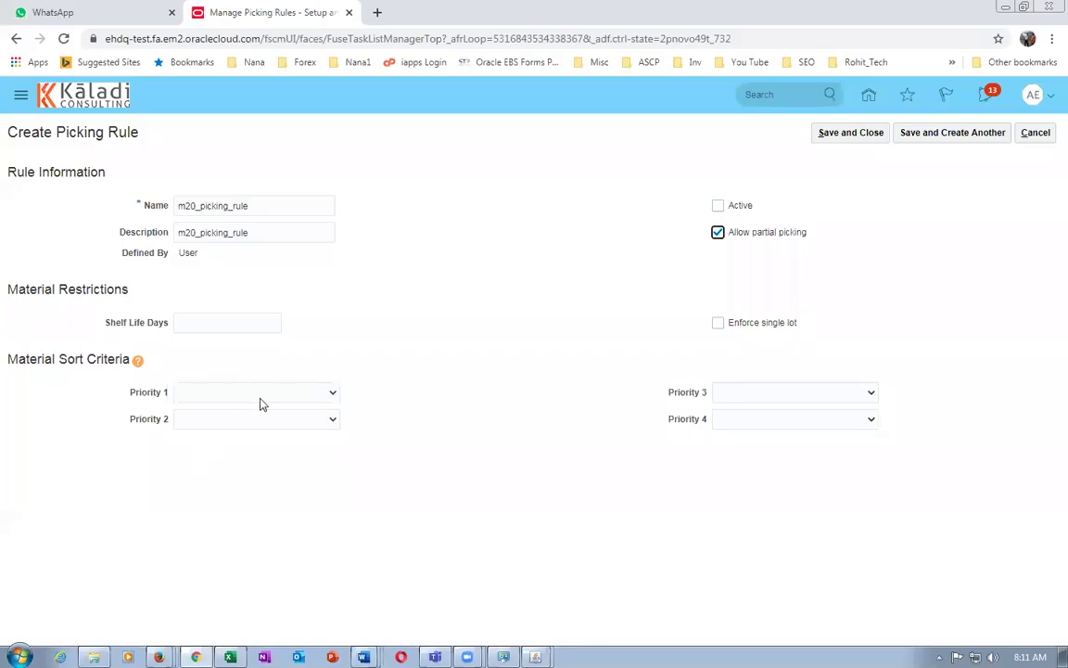
{"action": "left_click", "coordinate": [261, 398]}
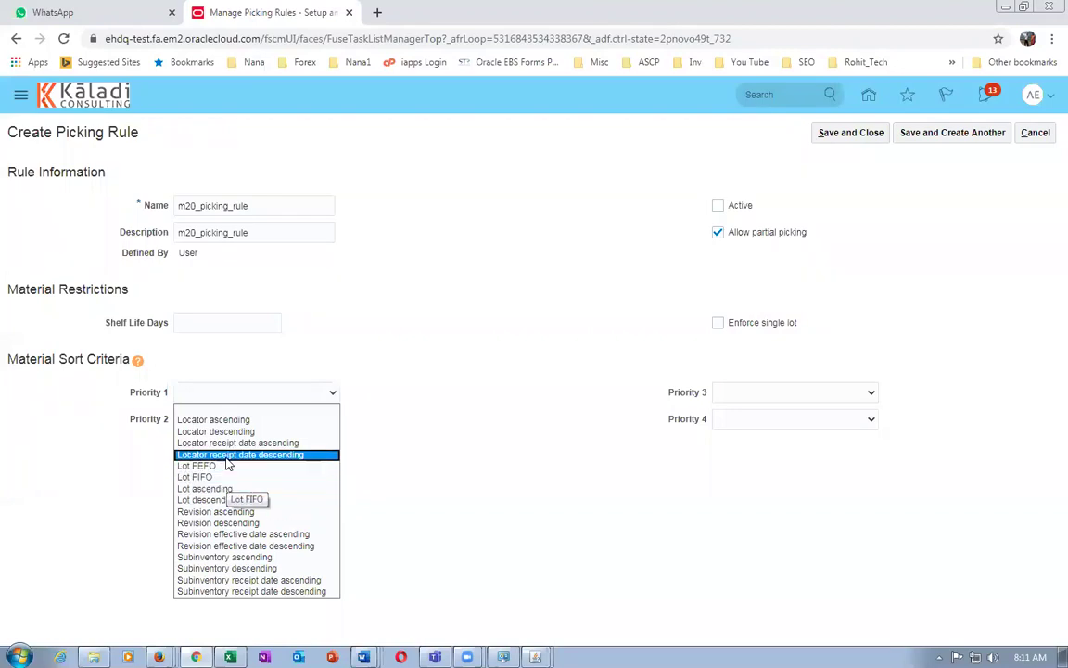
Set sort Priority 1 to Lot FIFO and Priority 2 to Subinventory ascending.
{"action": "left_click", "coordinate": [226, 479]}
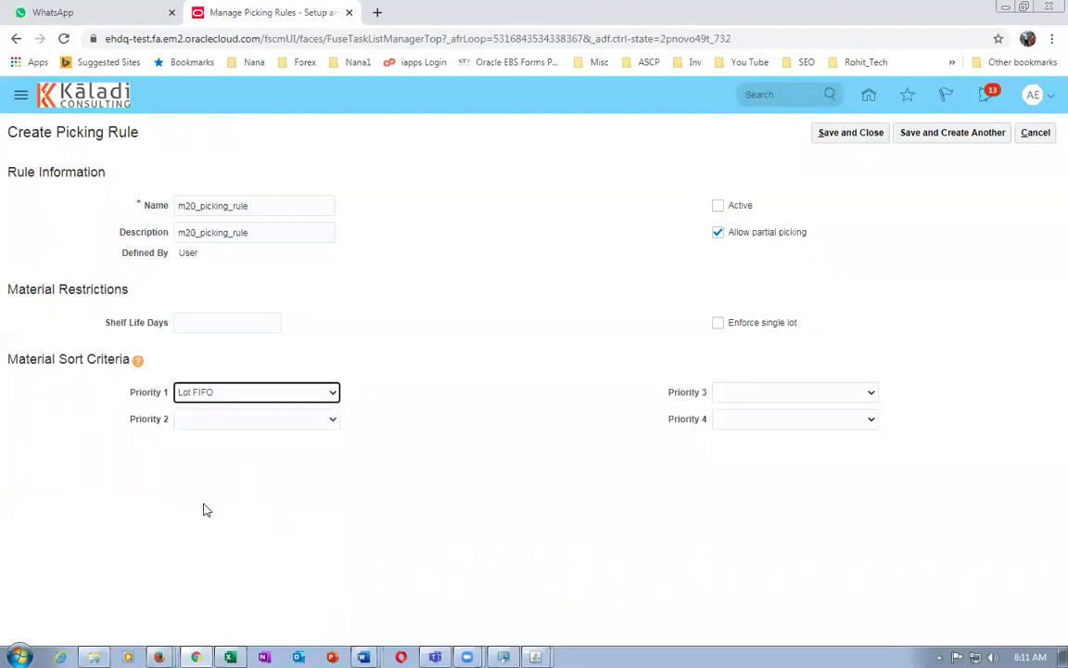
{"action": "key", "text": "alt+Tab"}
{"action": "left_click", "coordinate": [311, 309]}
{"action": "key", "text": "alt+Tab"}
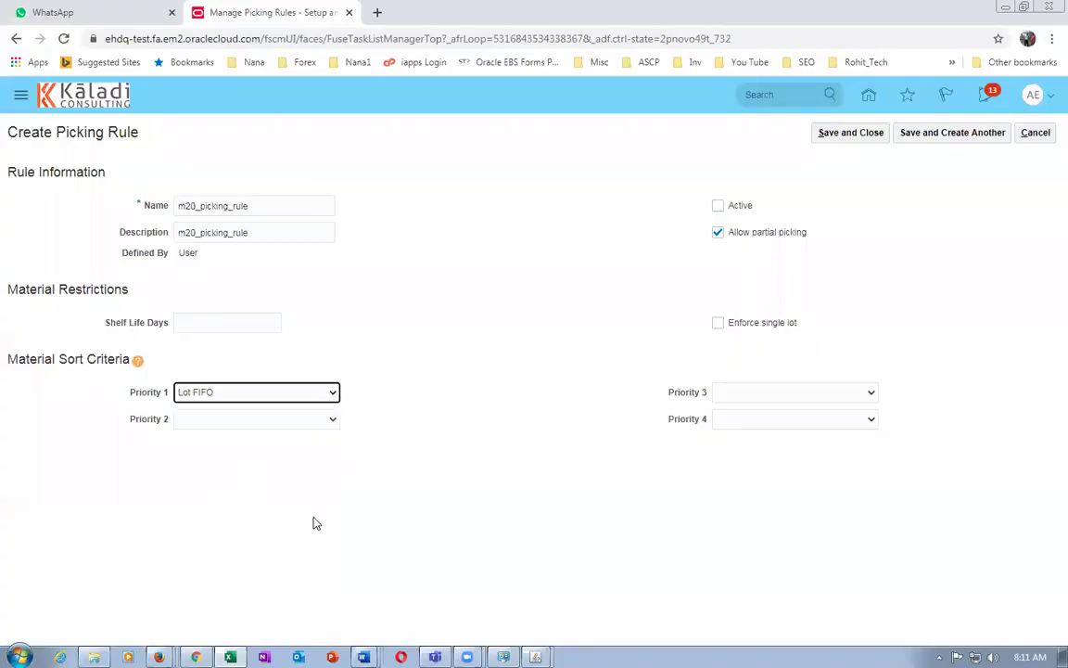
{"action": "left_click", "coordinate": [266, 421]}
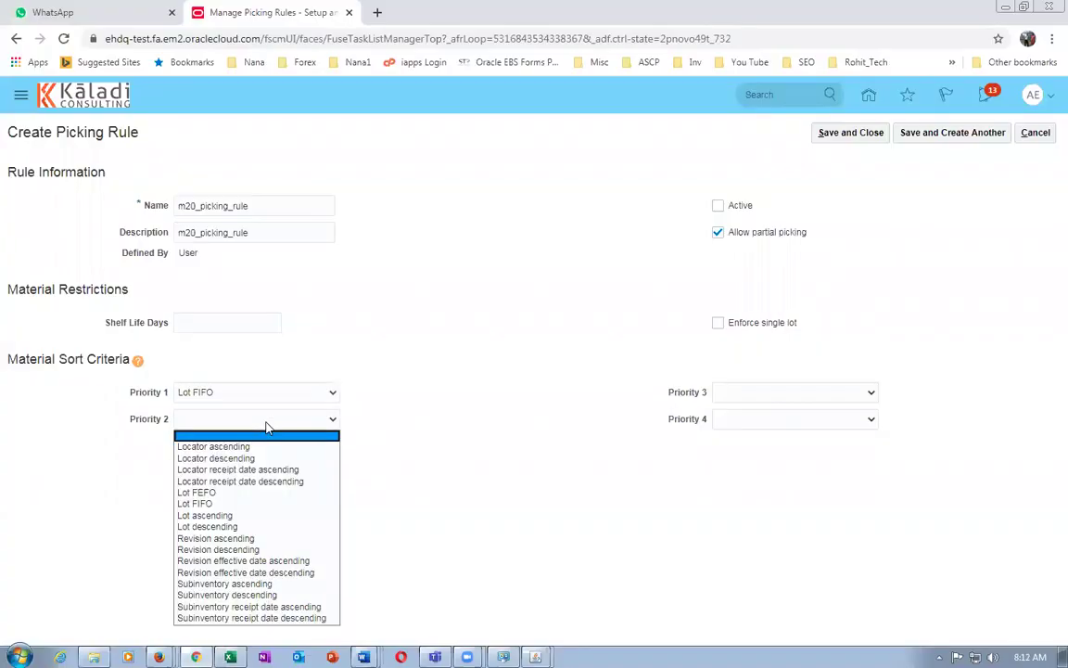
{"action": "left_click", "coordinate": [262, 583]}
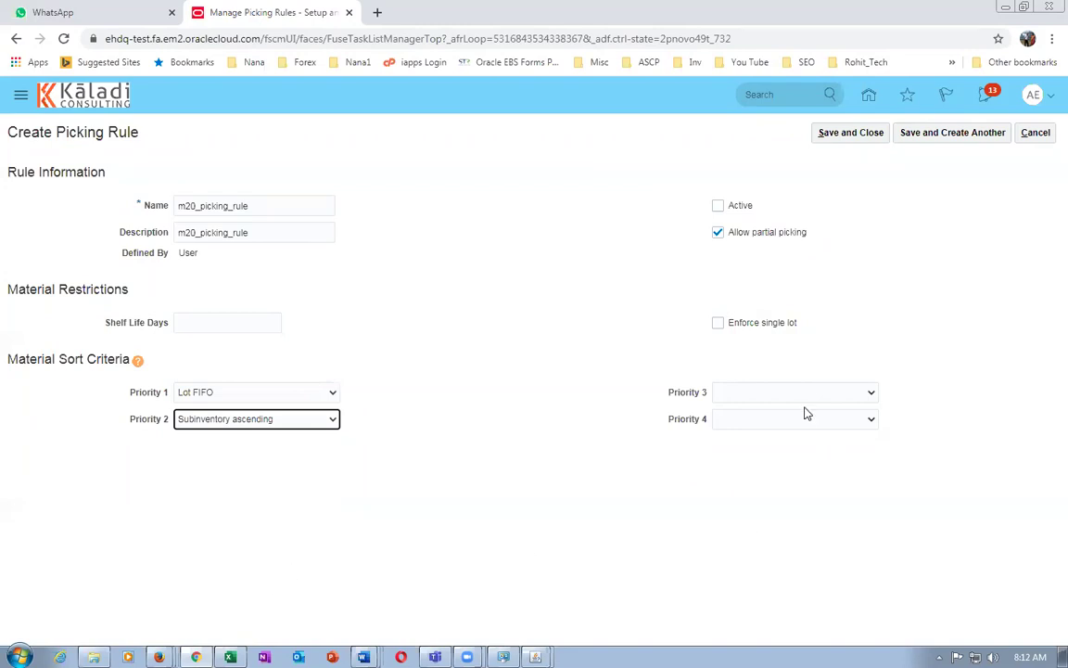
{"action": "left_click", "coordinate": [280, 419]}
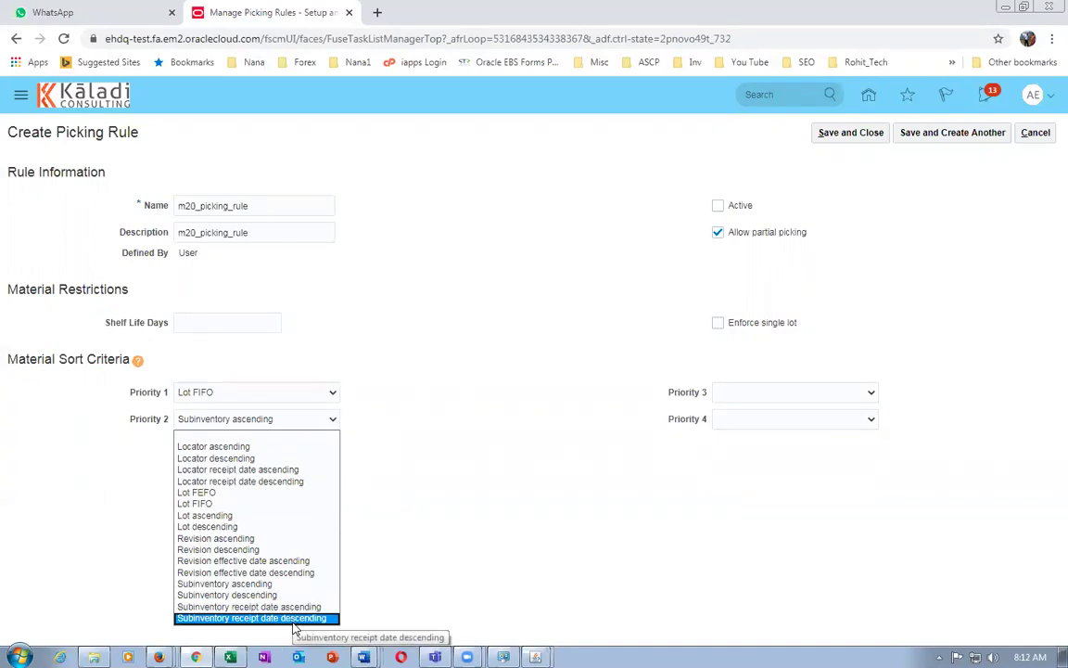
{"action": "left_click", "coordinate": [408, 534]}
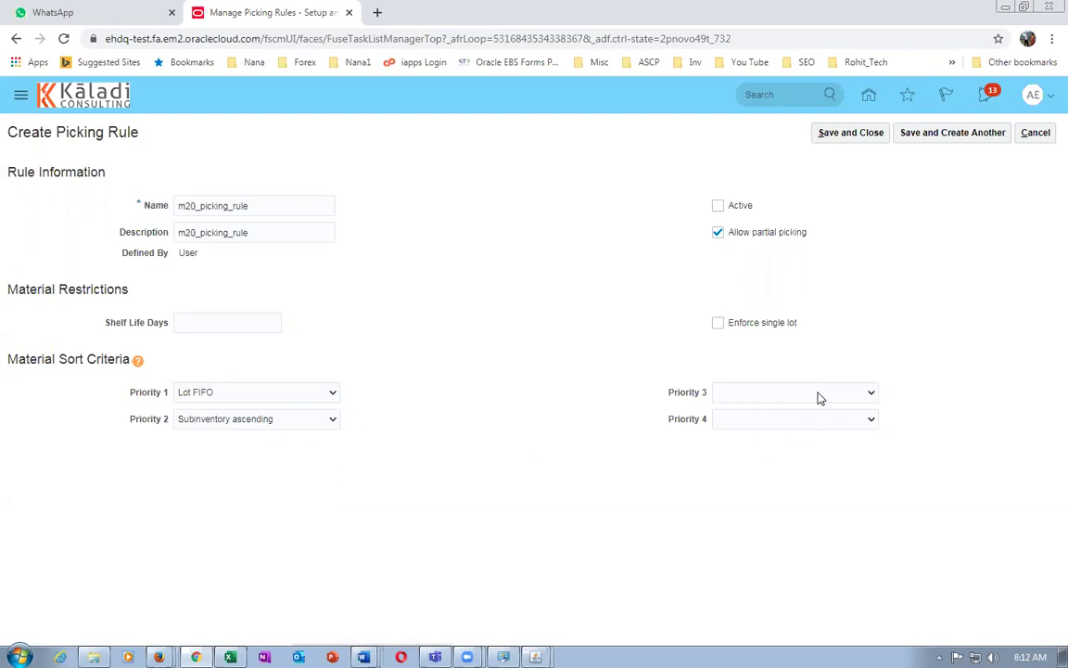
Set sort Priority 3 to Locator ascending, per the requirement in cell G8.
{"action": "key", "text": "alt+Tab"}
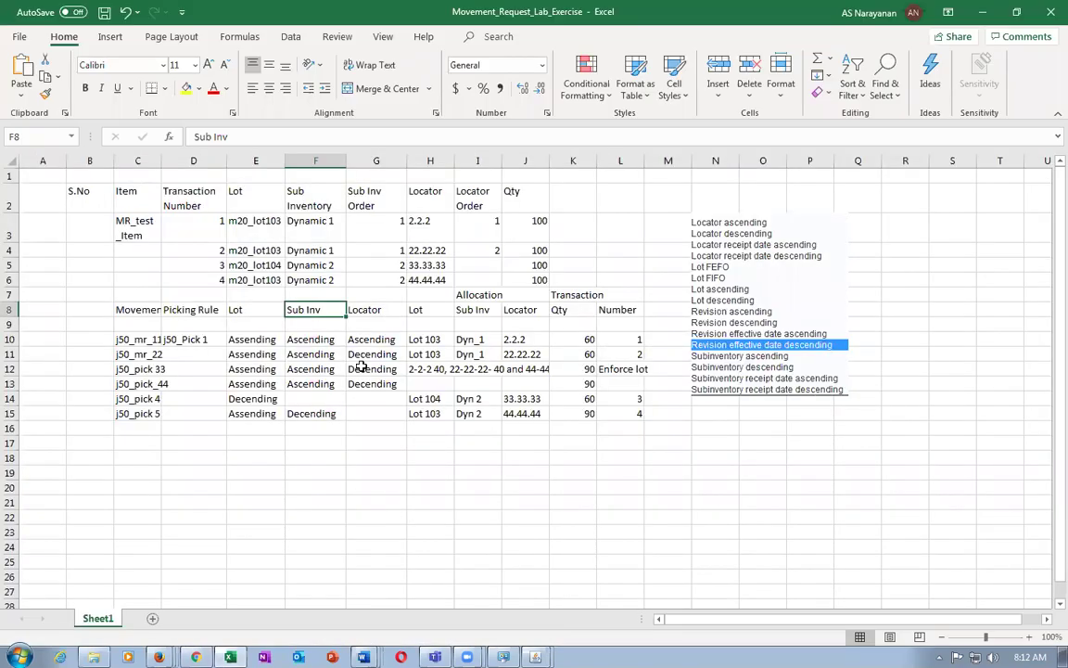
{"action": "left_click", "coordinate": [374, 311]}
{"action": "key", "text": "alt+Tab"}
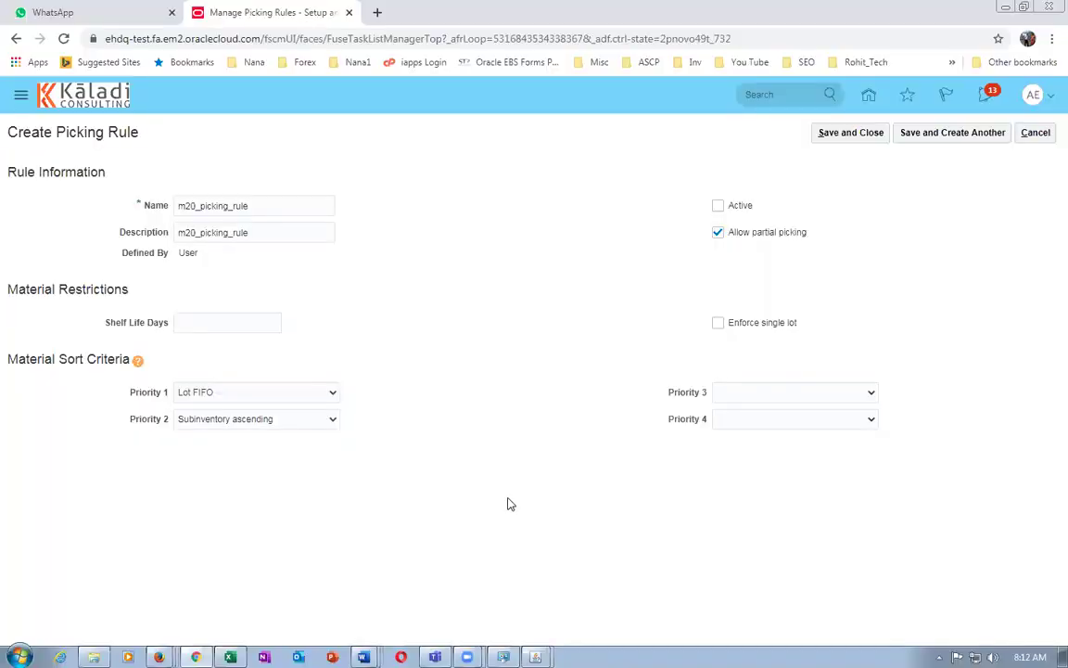
{"action": "left_click", "coordinate": [828, 393]}
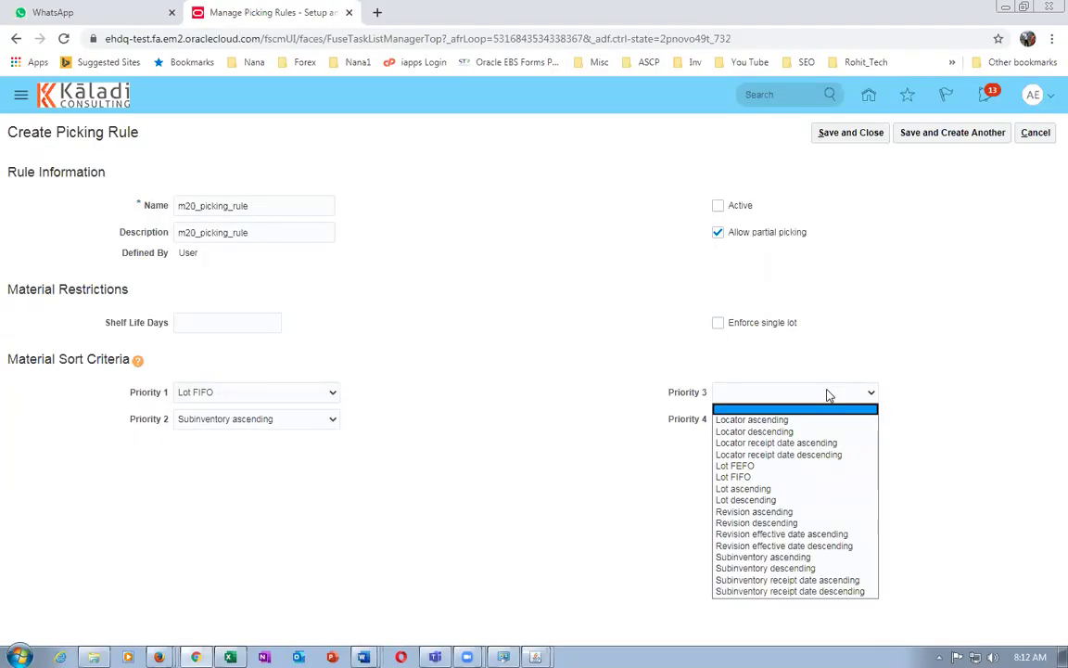
{"action": "left_click", "coordinate": [784, 420]}
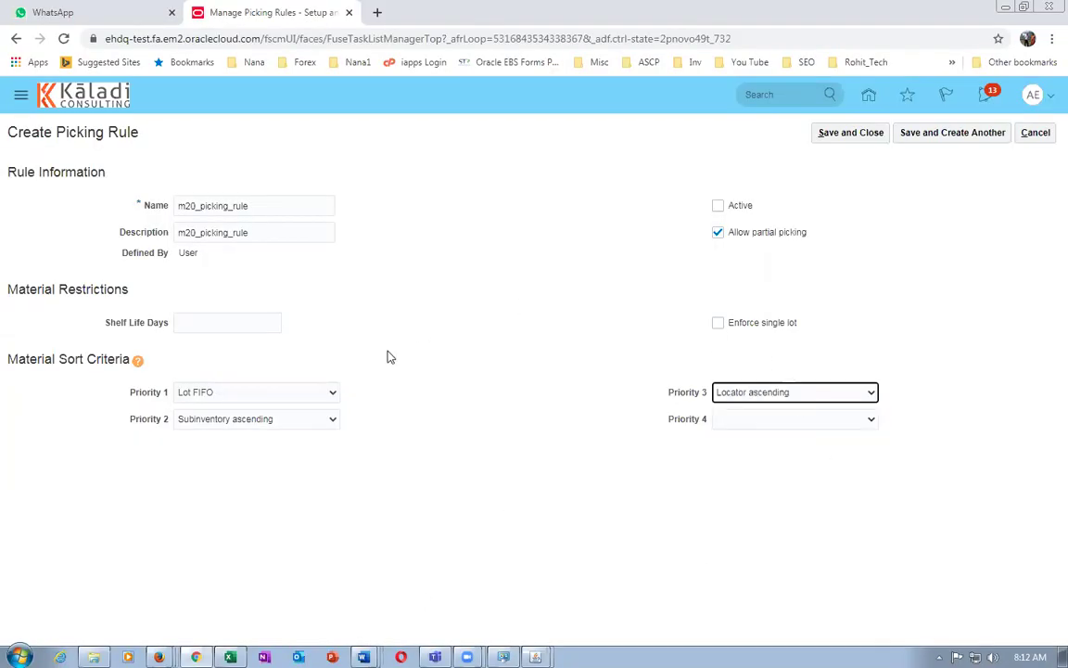
{"action": "left_click", "coordinate": [497, 400]}
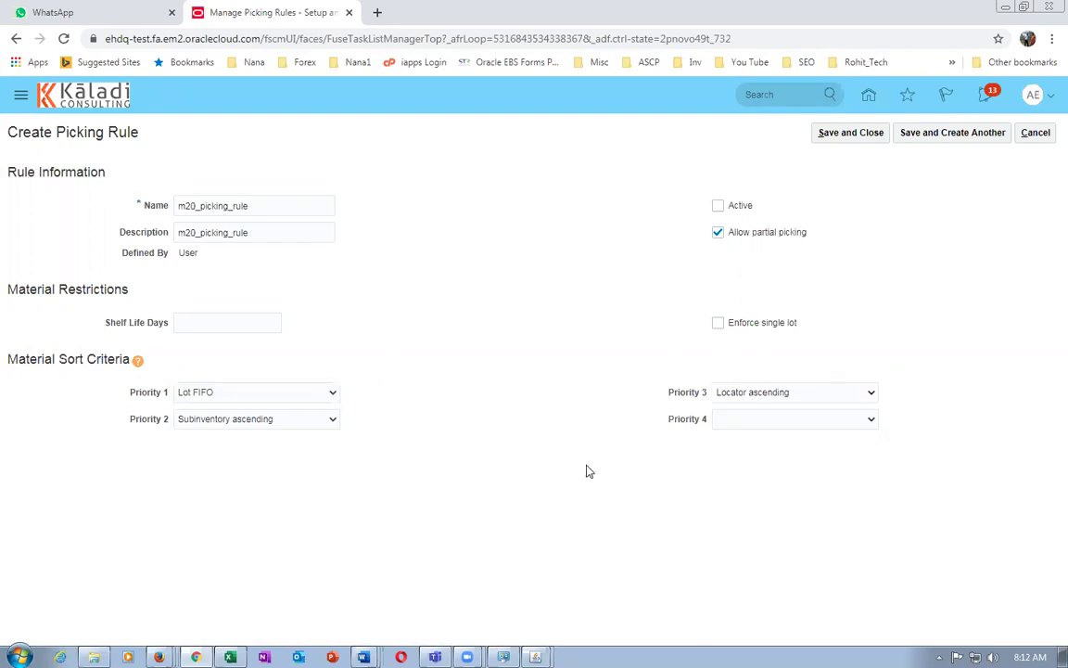
Save m20_picking_rule and open its Manage Assignments page, which lists nothing yet.
{"action": "left_click", "coordinate": [846, 135]}
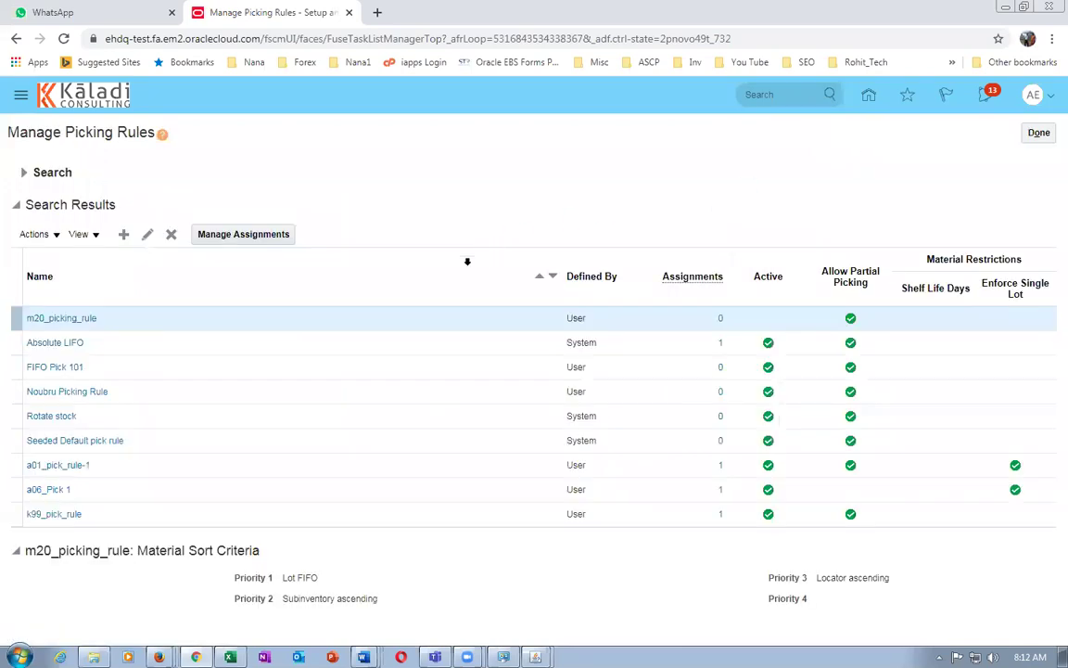
{"action": "left_click", "coordinate": [13, 318]}
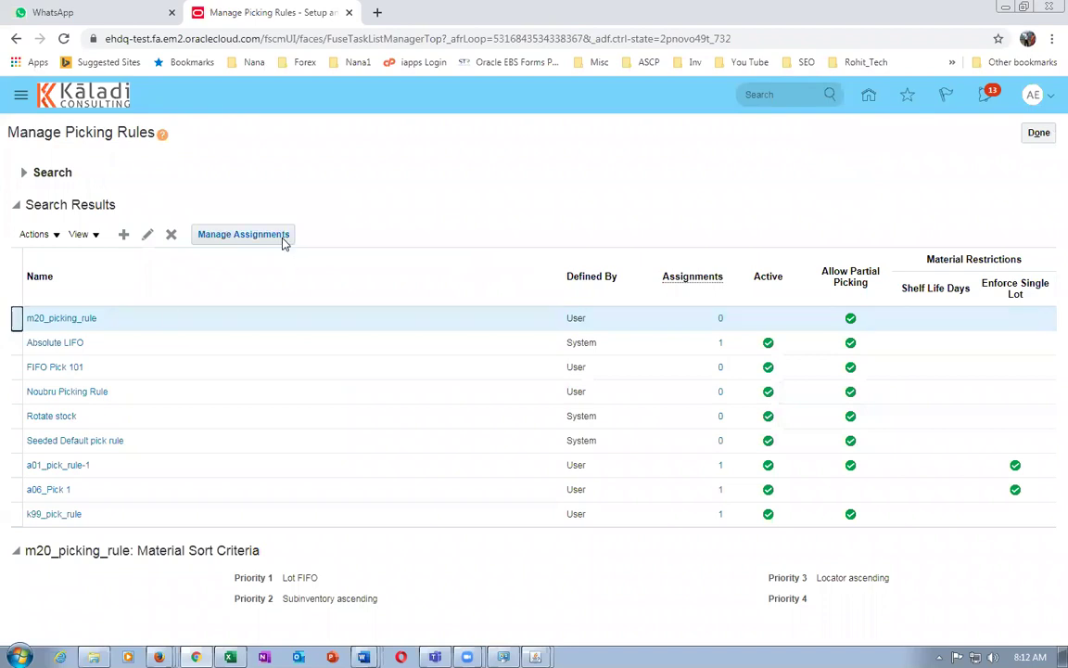
{"action": "left_click", "coordinate": [235, 238]}
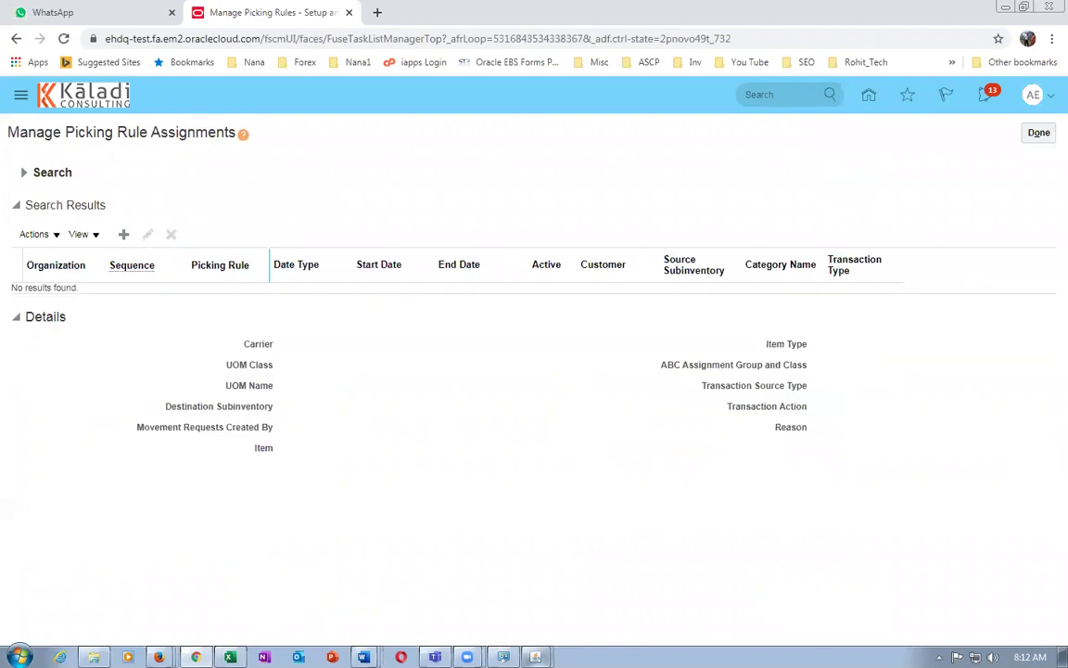
{"action": "left_click", "coordinate": [557, 627]}
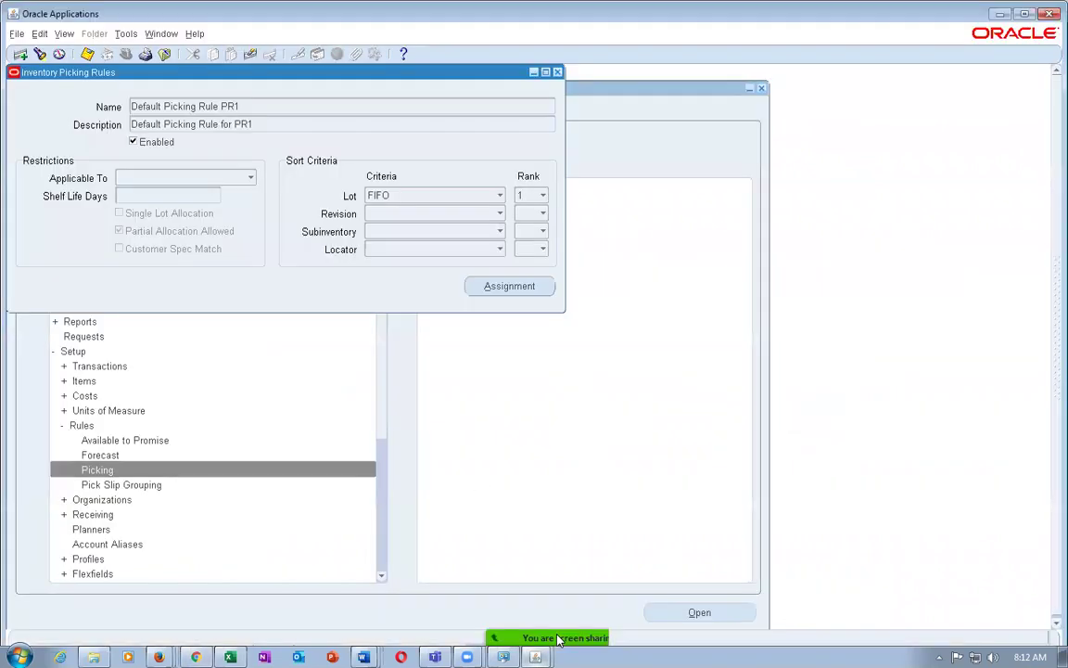
Review the Rules Workbench showing the E-Business Suite default picking rule assigned to org M1.
{"action": "left_click", "coordinate": [501, 286]}
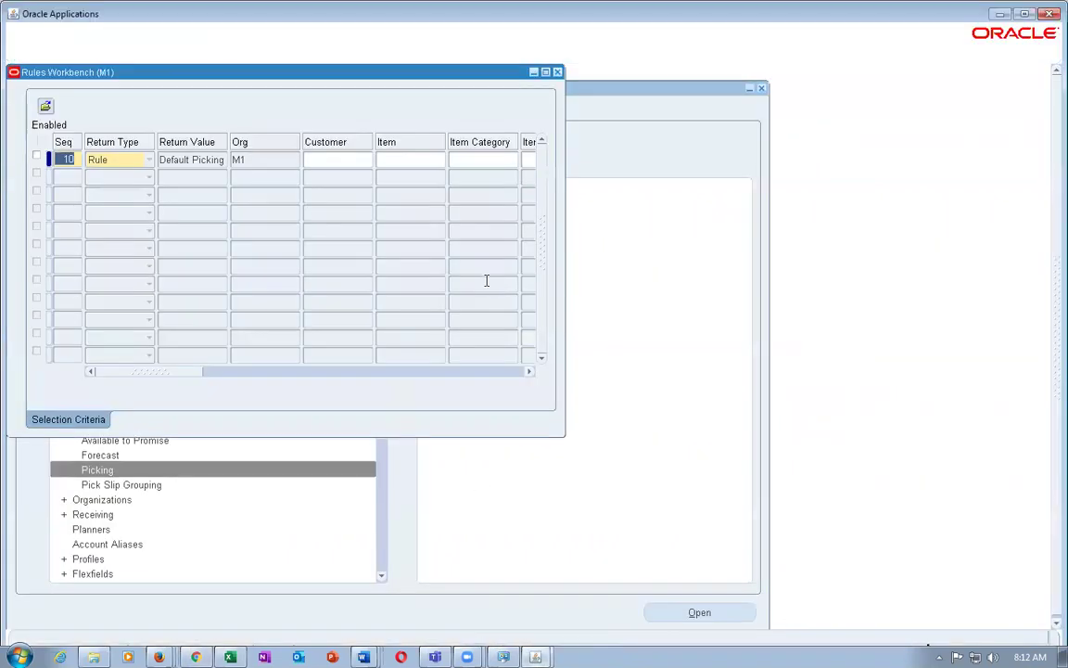
{"action": "left_click_drag", "start_coordinate": [170, 378], "coordinate": [90, 407]}
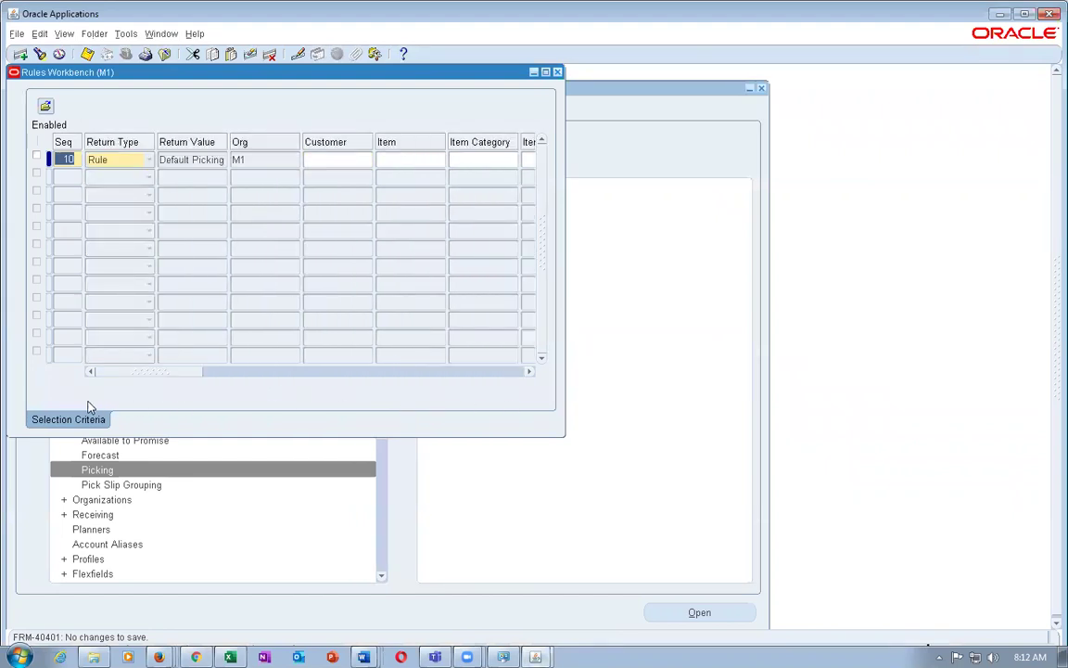
{"action": "key", "text": "alt+Tab"}
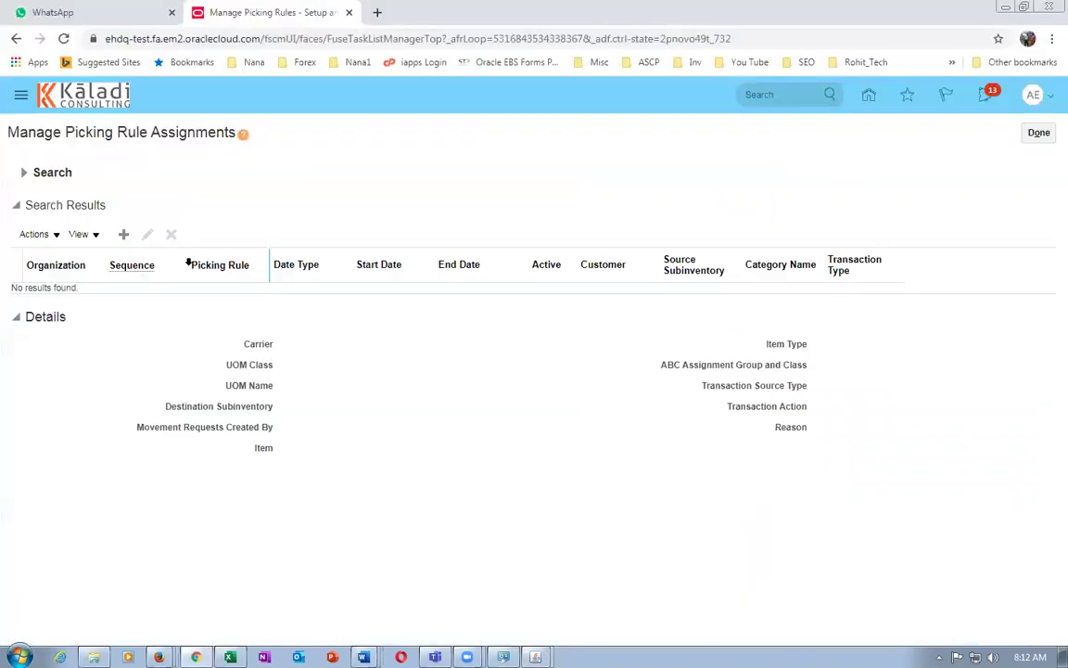
Add an assignment: organization M201, sequence 1, rule m20_picking_rule, item m20_MR_test_item.
{"action": "left_click", "coordinate": [126, 237]}
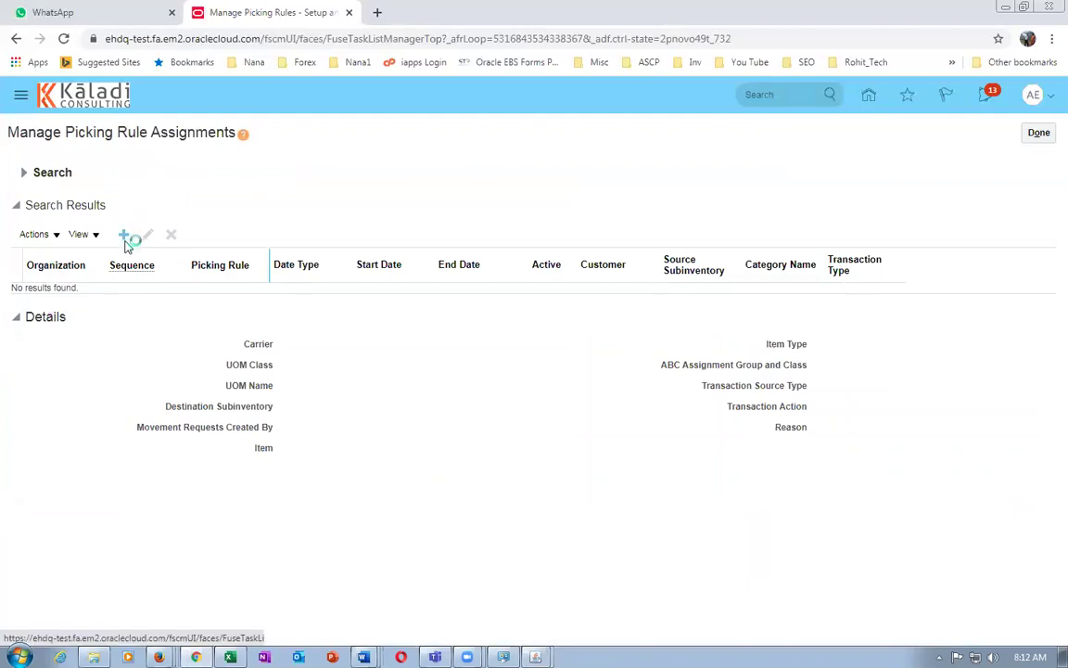
{"action": "left_click", "coordinate": [224, 208]}
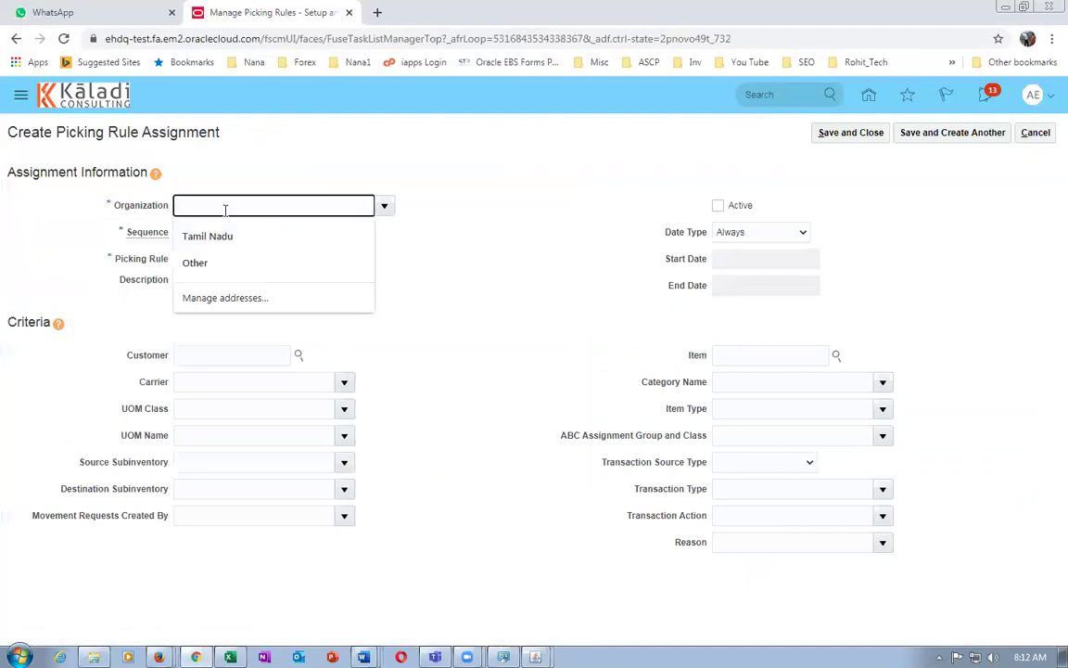
{"action": "type", "text": "m201"}
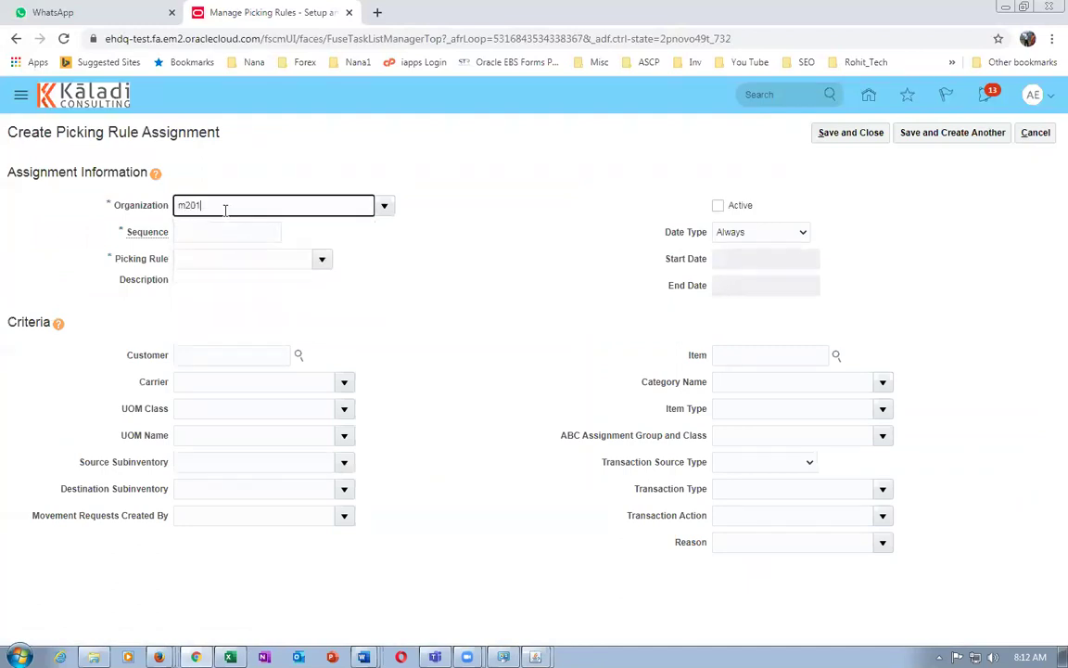
{"action": "key", "text": "Tab"}
{"action": "type", "text": "1"}
{"action": "type", "text": "m20"}
{"action": "key", "text": "Tab"}
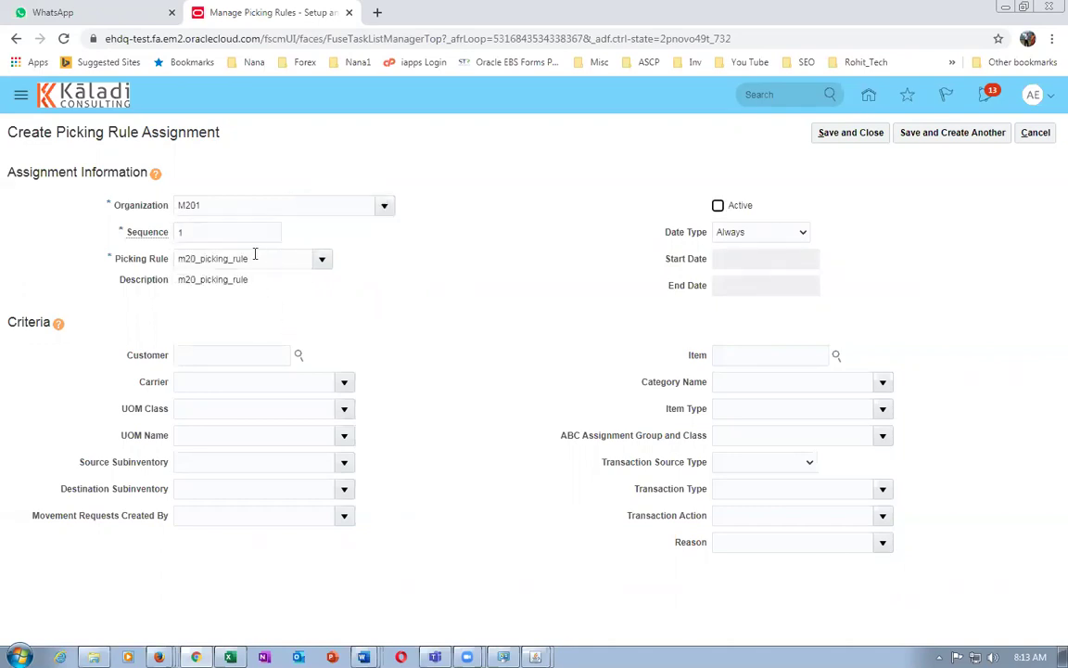
{"action": "left_click", "coordinate": [729, 358]}
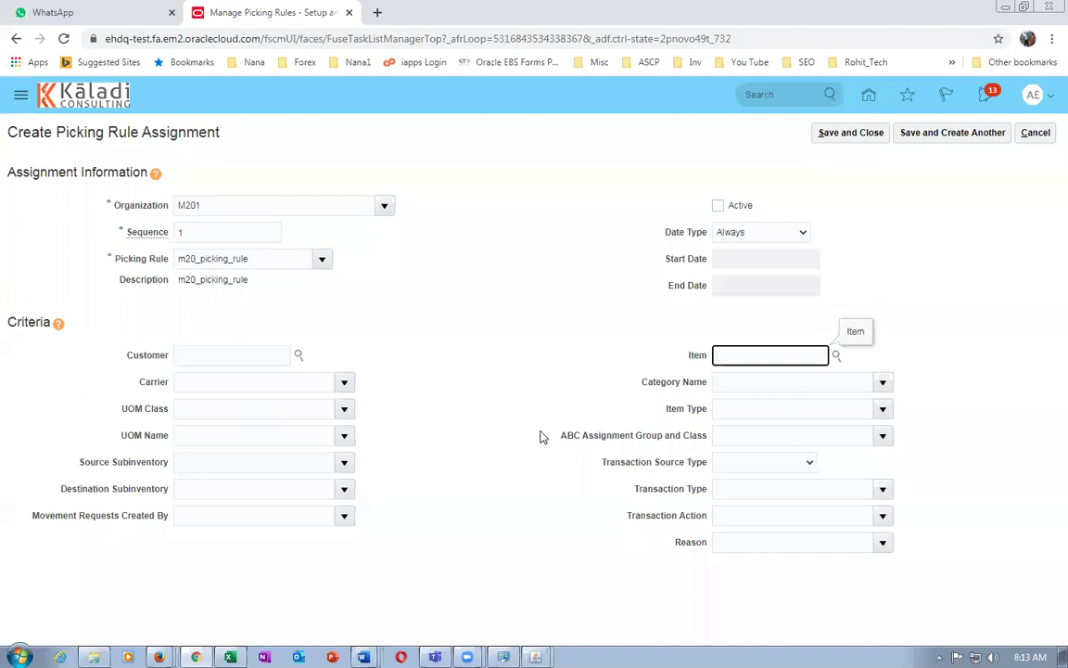
{"action": "type", "text": "m20_MR"}
{"action": "left_click", "coordinate": [623, 188]}
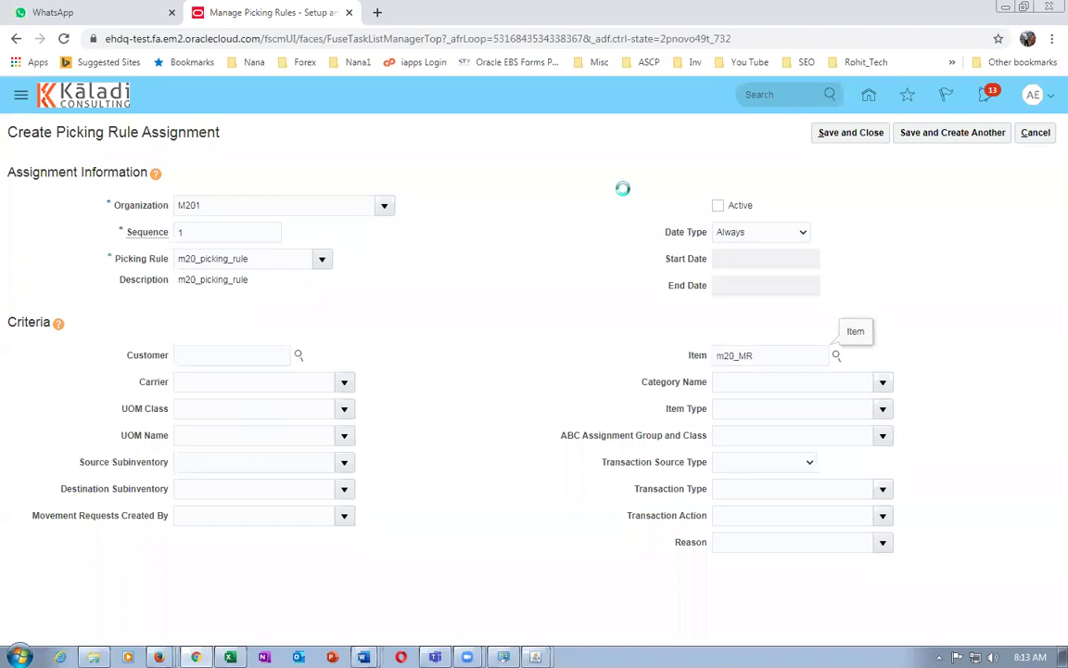
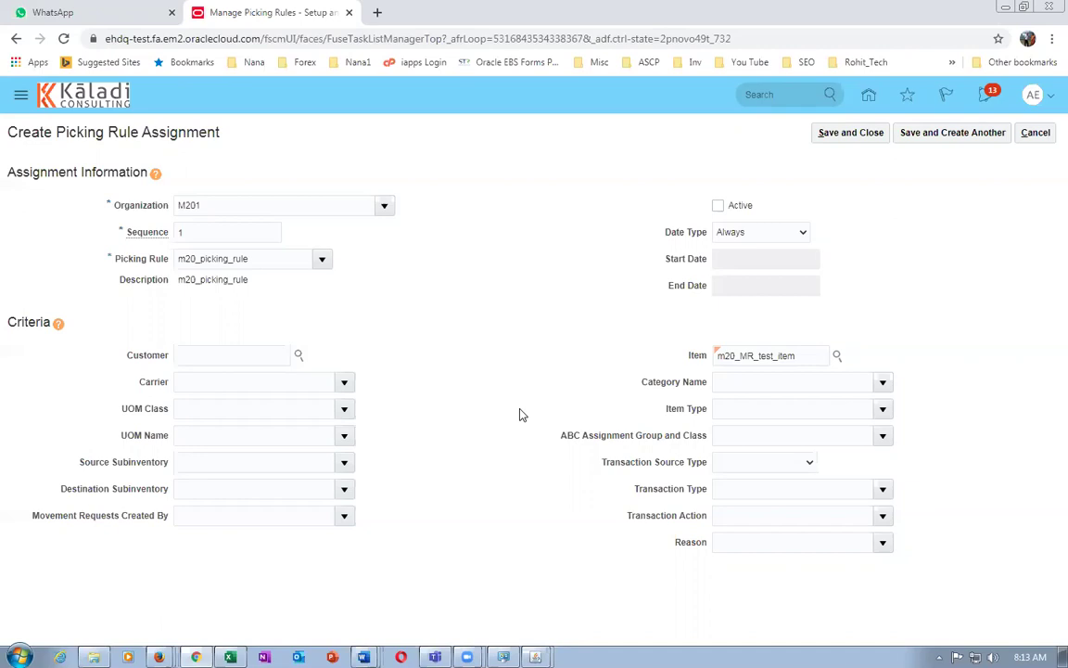
Try to activate the M201 assignment, dismiss the error, and save the assignment as inactive.
{"action": "left_click", "coordinate": [720, 206]}
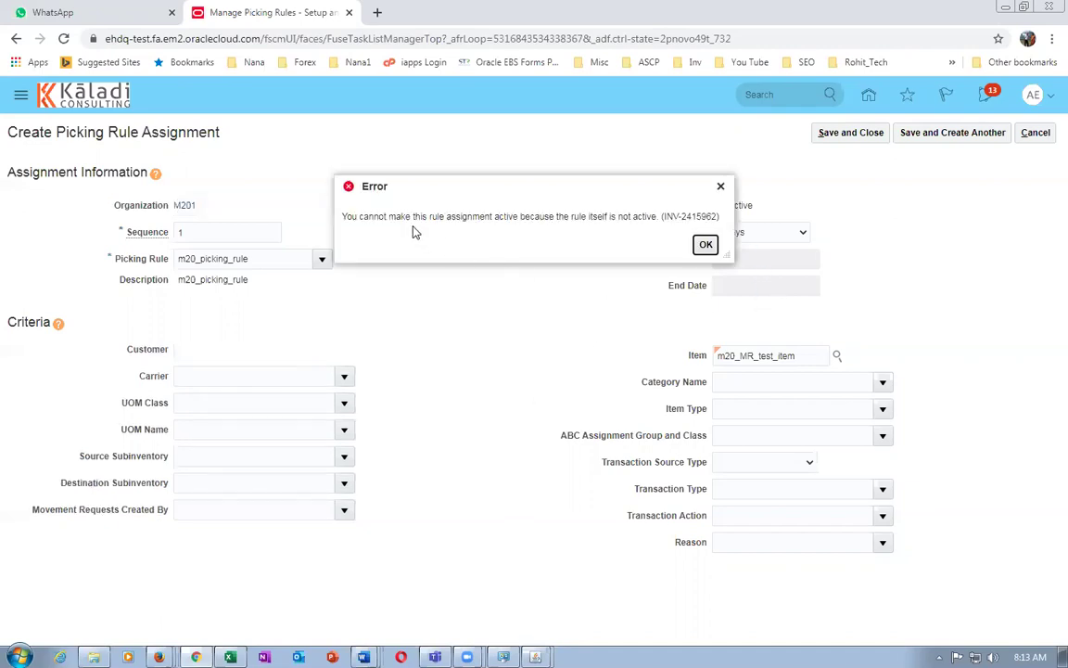
{"action": "left_click_drag", "start_coordinate": [409, 217], "coordinate": [643, 216]}
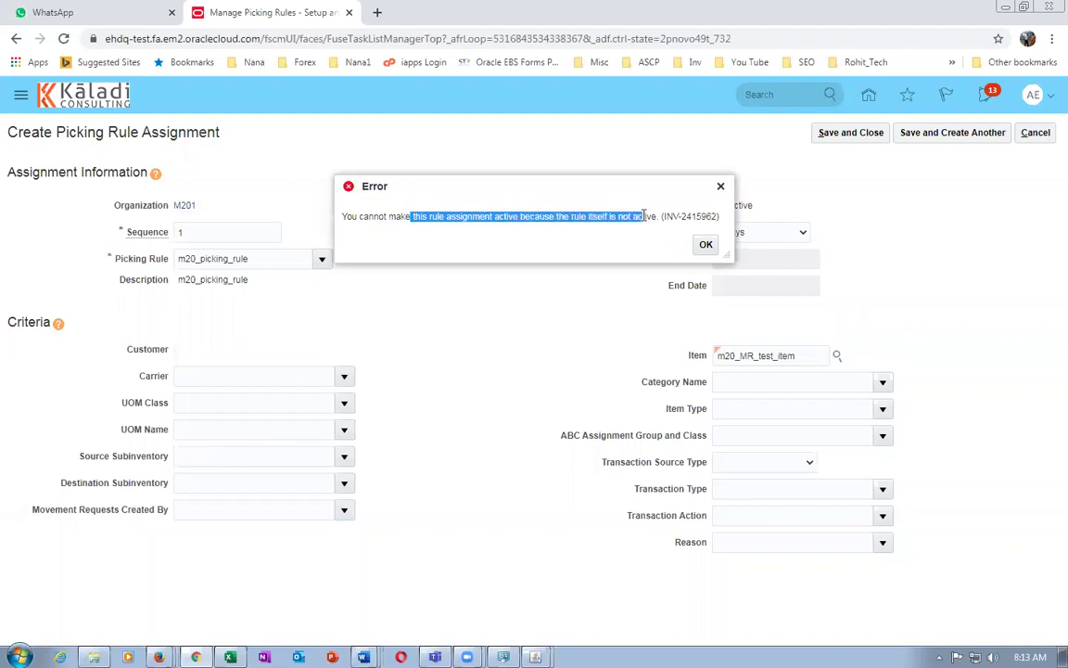
{"action": "left_click", "coordinate": [706, 245]}
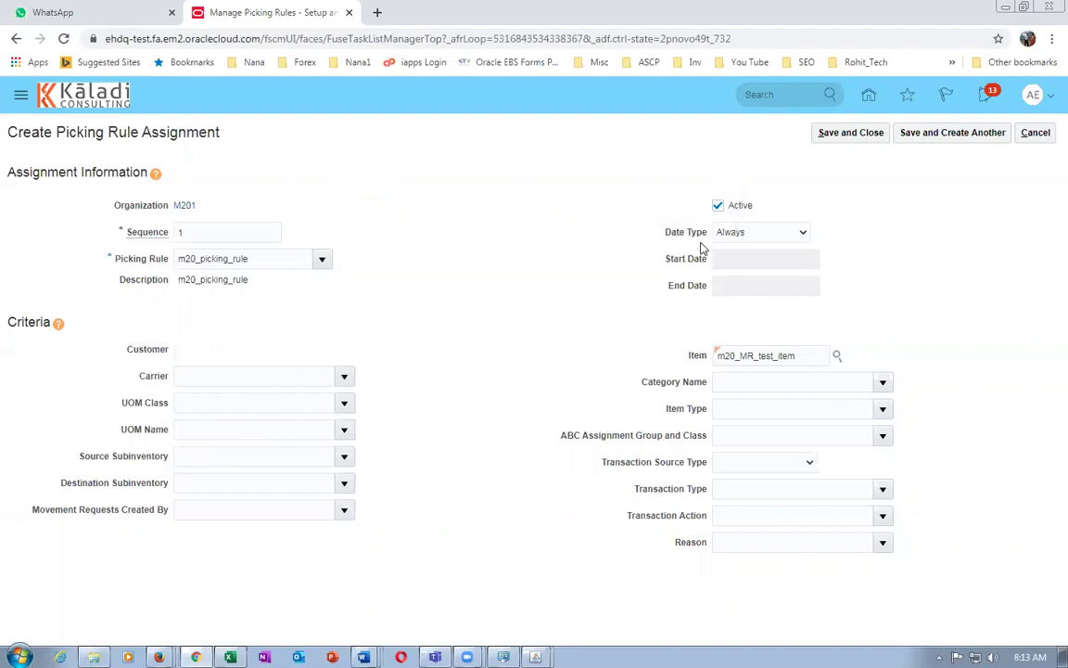
{"action": "left_click", "coordinate": [871, 135]}
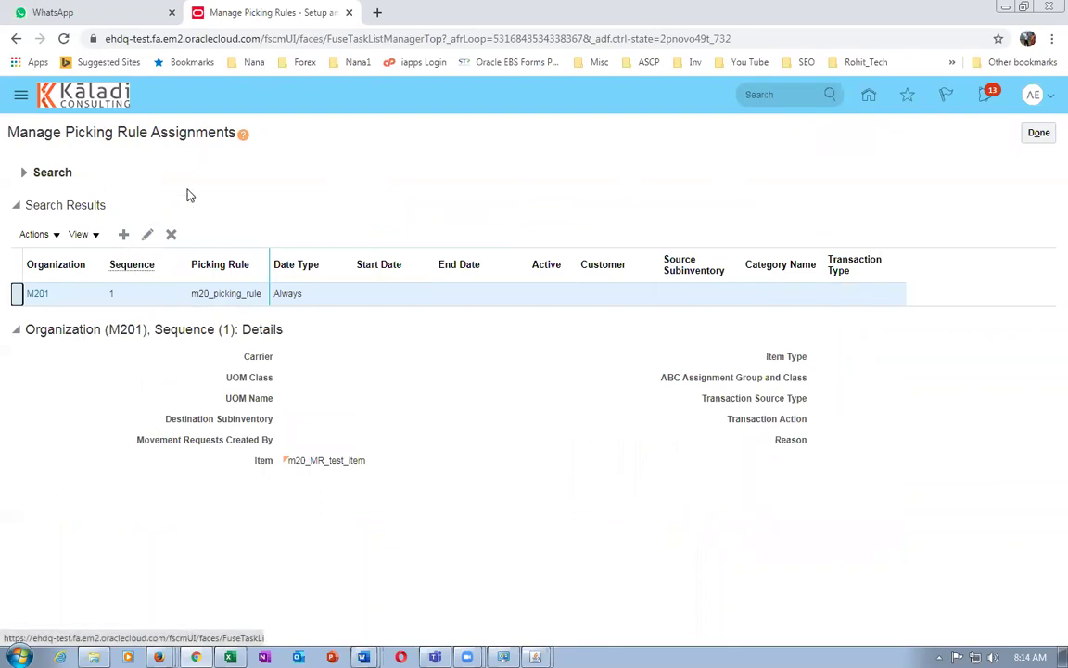
{"action": "left_click", "coordinate": [1038, 133]}
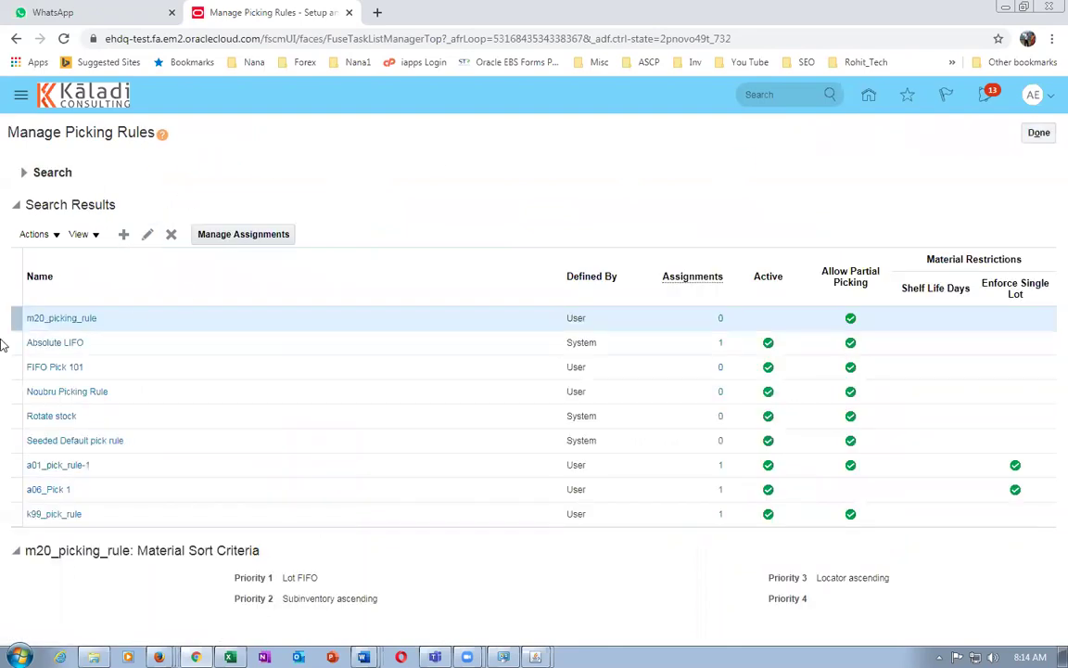
Mark m20_picking_rule as Active, save it, and bring up its assignments.
{"action": "left_click", "coordinate": [242, 234]}
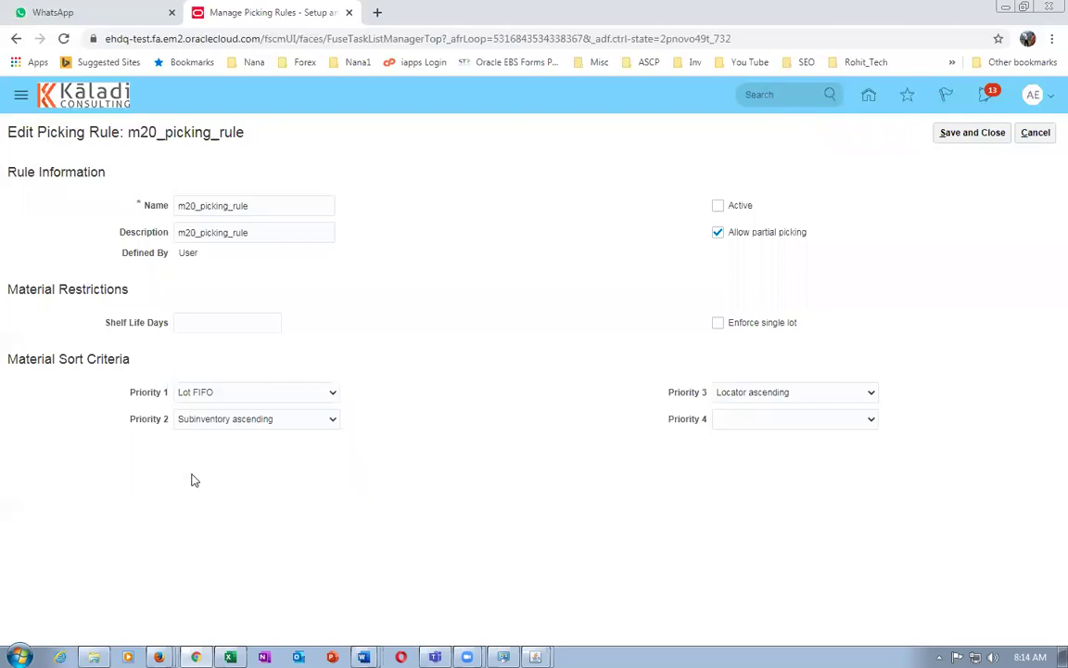
{"action": "left_click", "coordinate": [720, 207]}
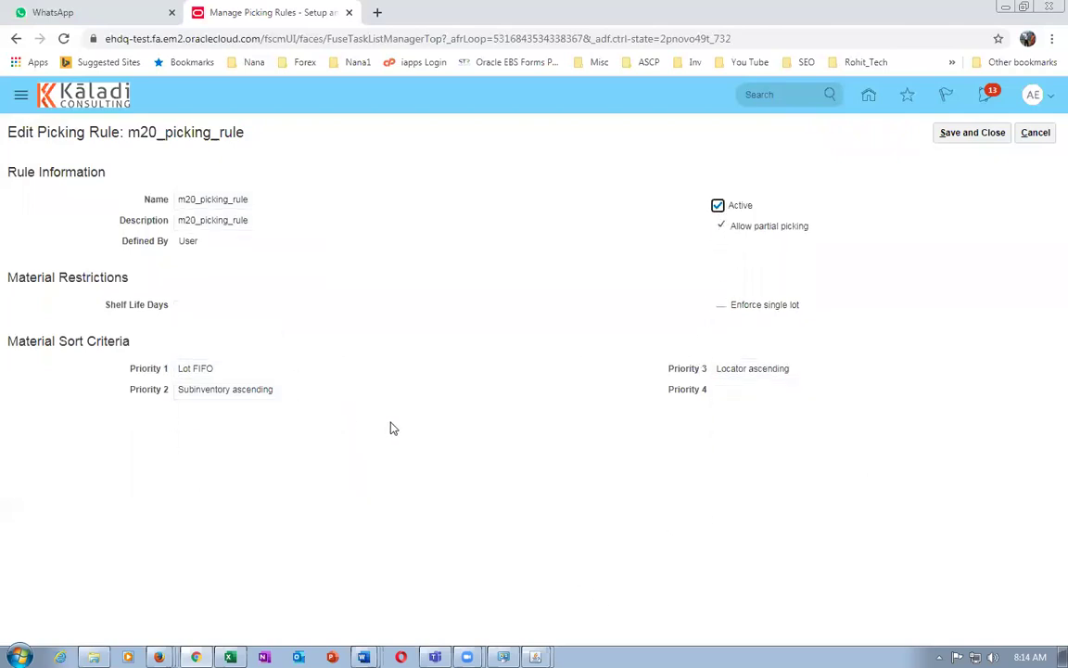
{"action": "left_click", "coordinate": [955, 132]}
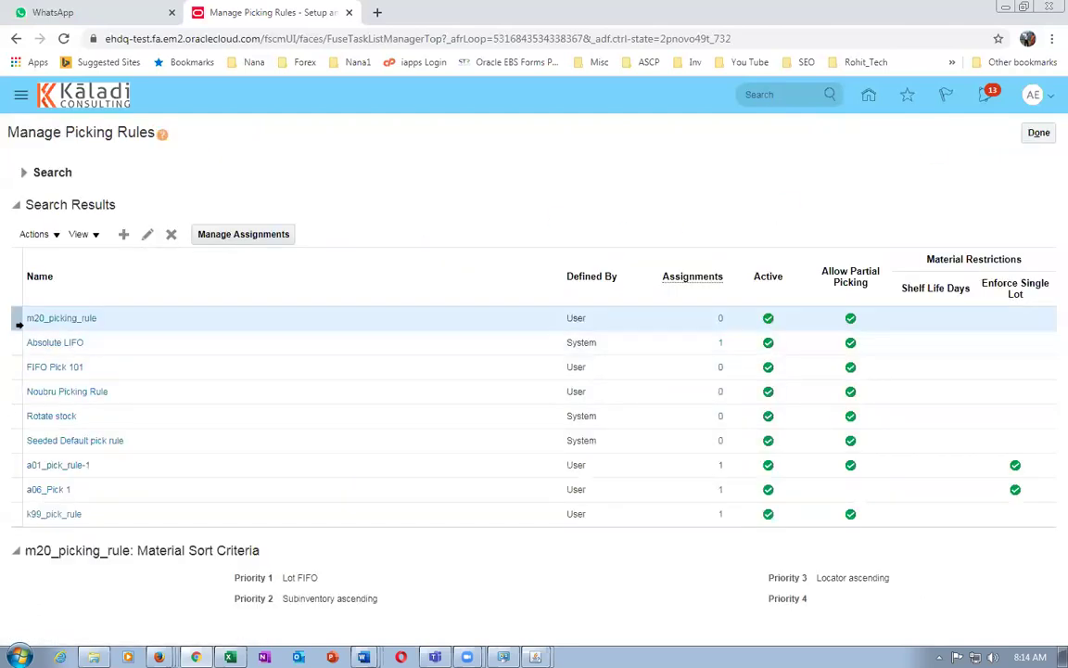
{"action": "left_click", "coordinate": [223, 233]}
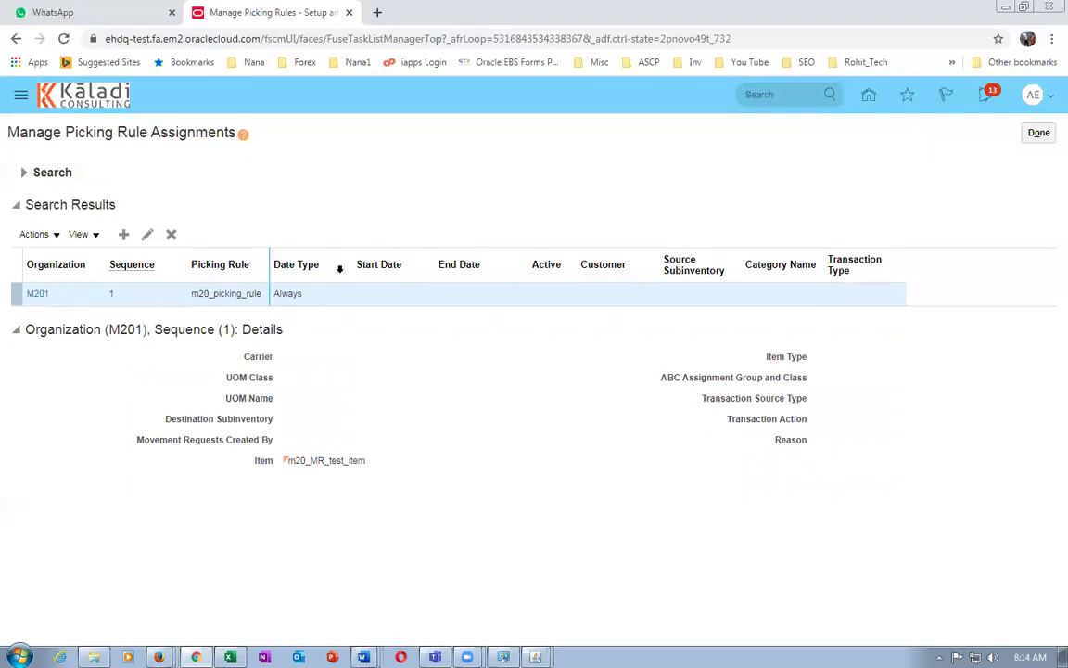
Mark the M201 sequence 1 assignment for m20_MR_test_item Active and save it.
{"action": "left_click", "coordinate": [147, 234]}
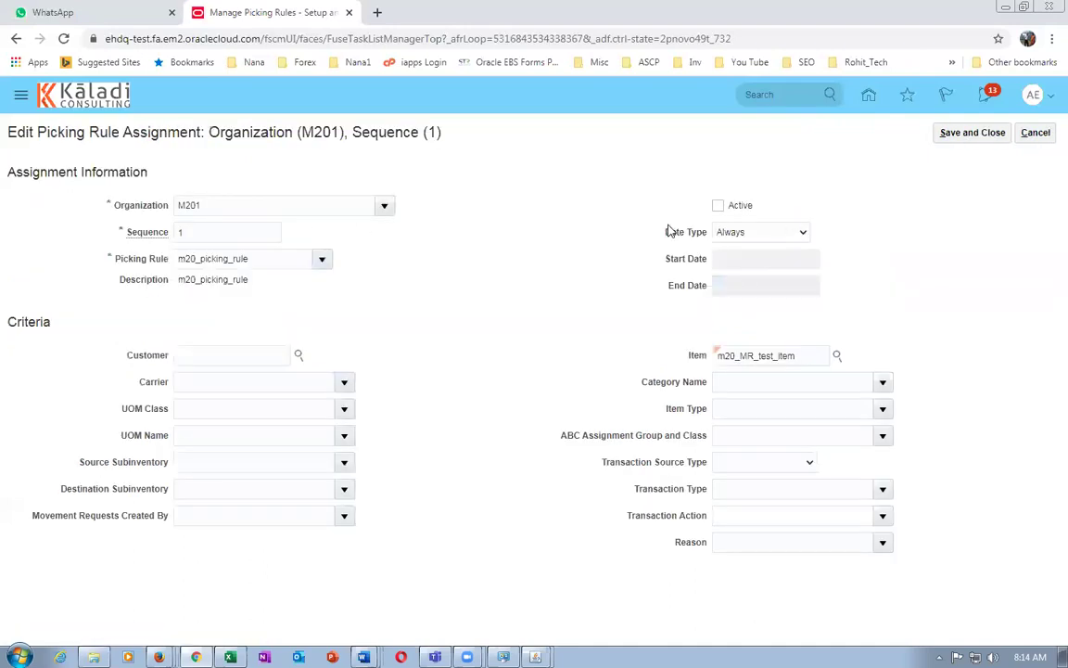
{"action": "left_click", "coordinate": [718, 205]}
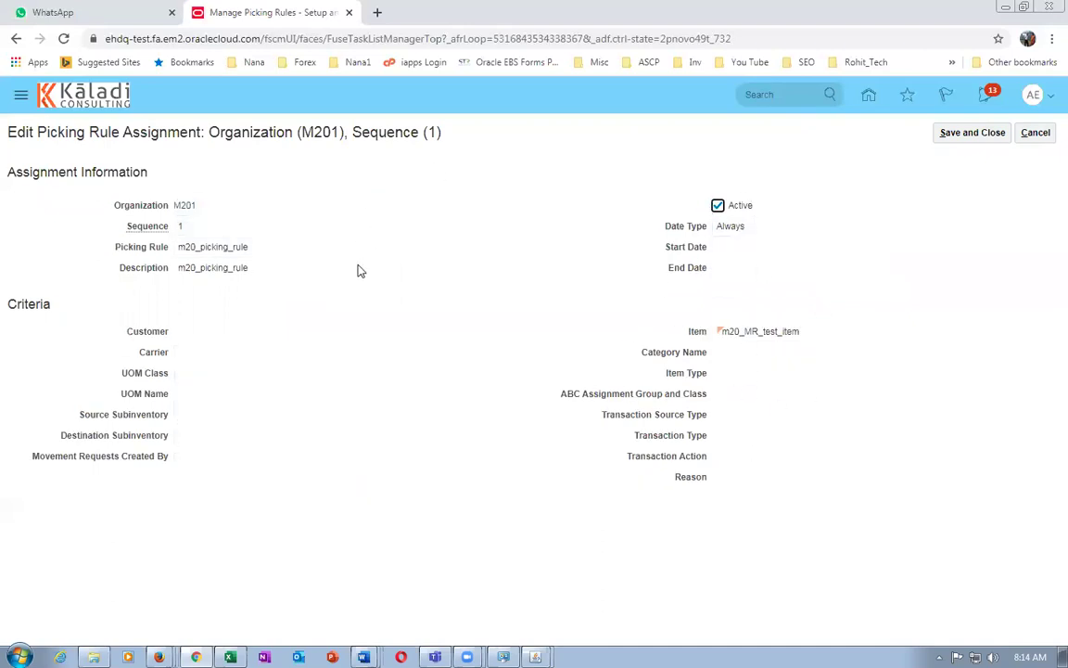
{"action": "left_click", "coordinate": [968, 132]}
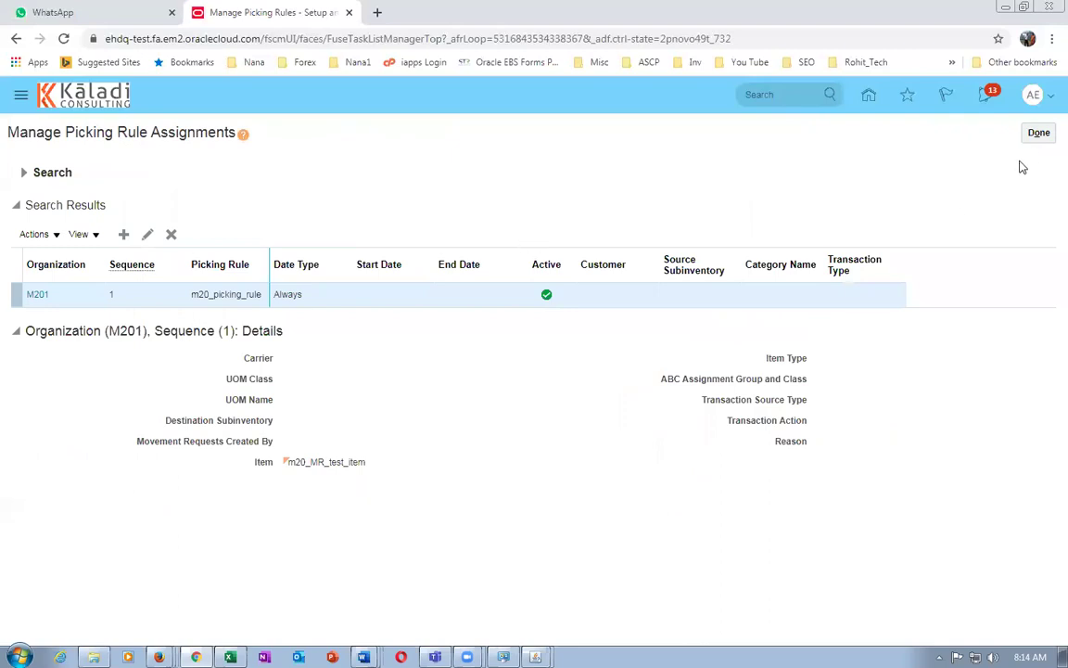
{"action": "right_click", "coordinate": [246, 12]}
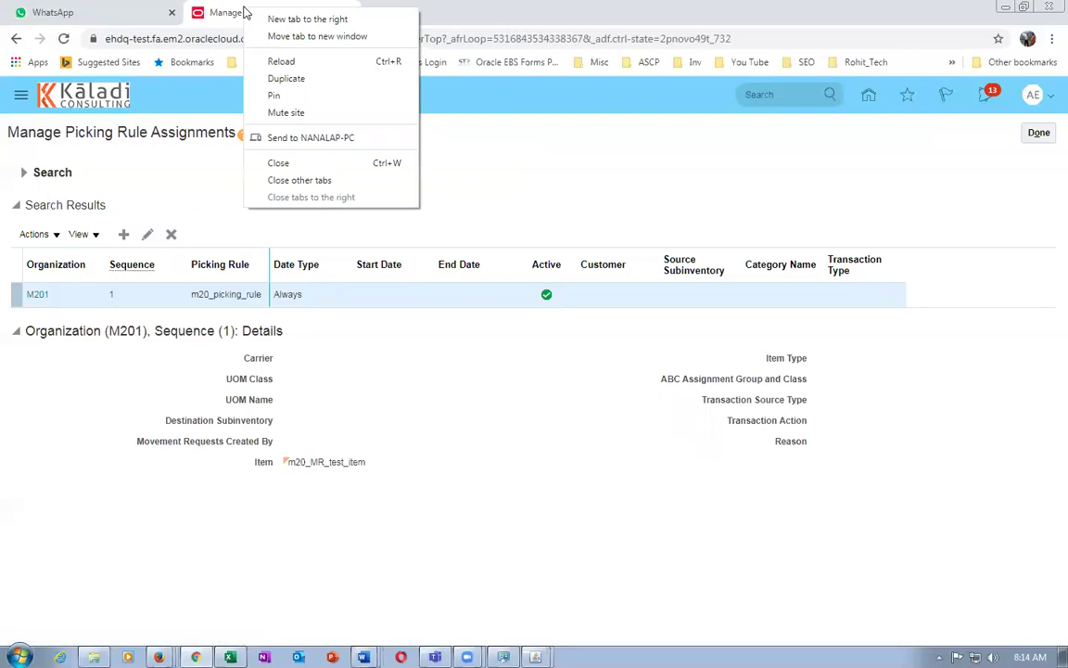
Duplicate the tab and reach Manage Movement Requests through Supply Chain Execution > Inventory Management tasks.
{"action": "left_click", "coordinate": [270, 79]}
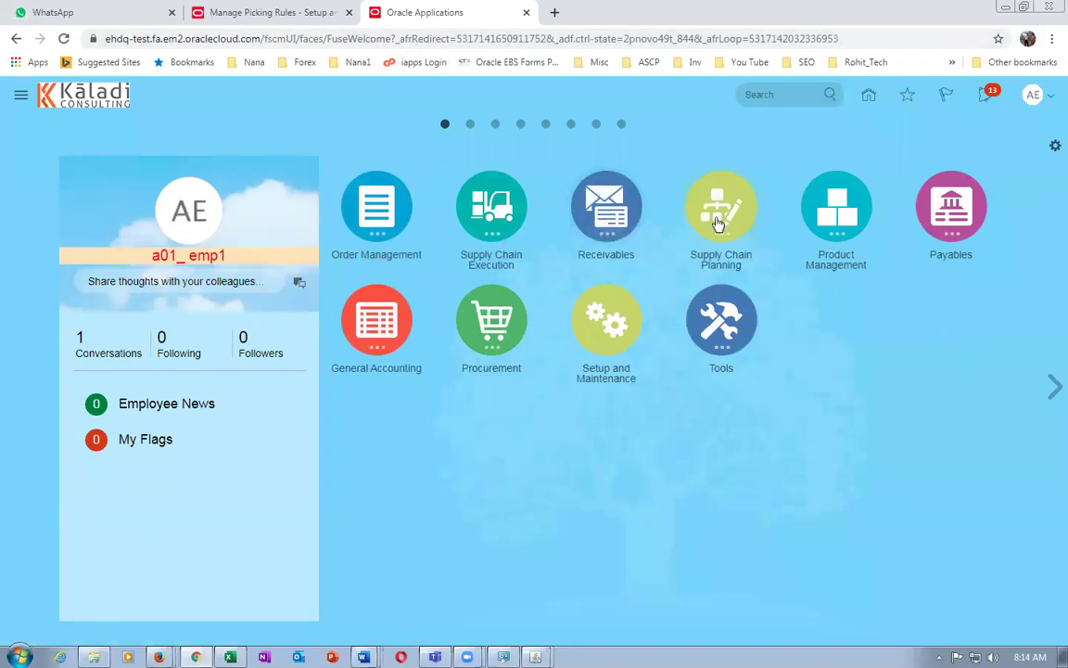
{"action": "left_click", "coordinate": [491, 219]}
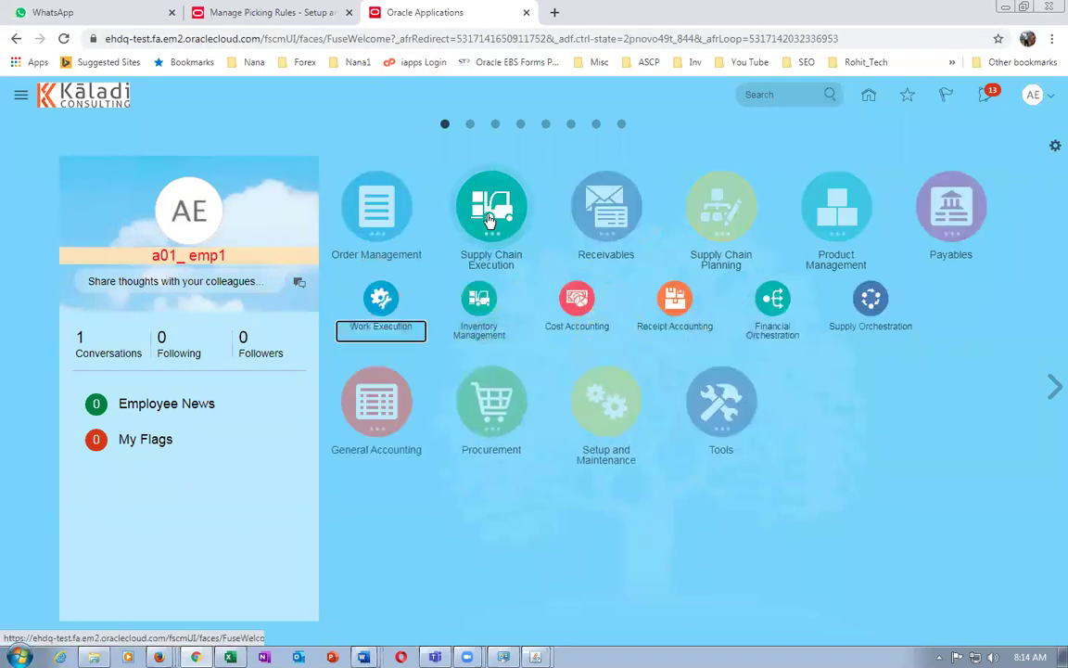
{"action": "left_click", "coordinate": [477, 302]}
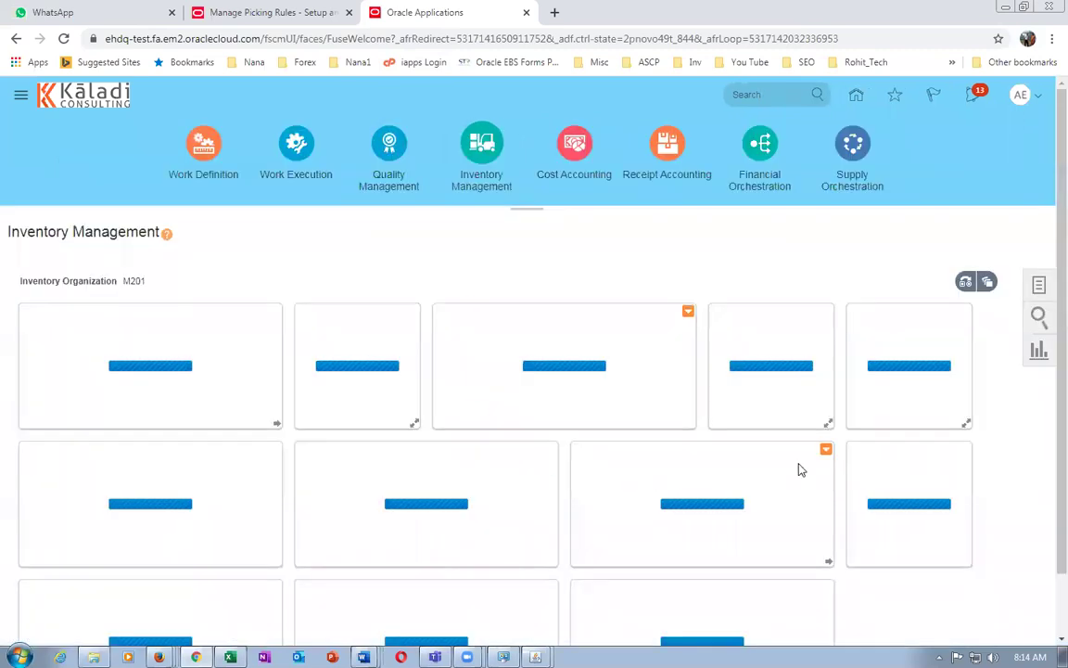
{"action": "left_click", "coordinate": [1039, 287]}
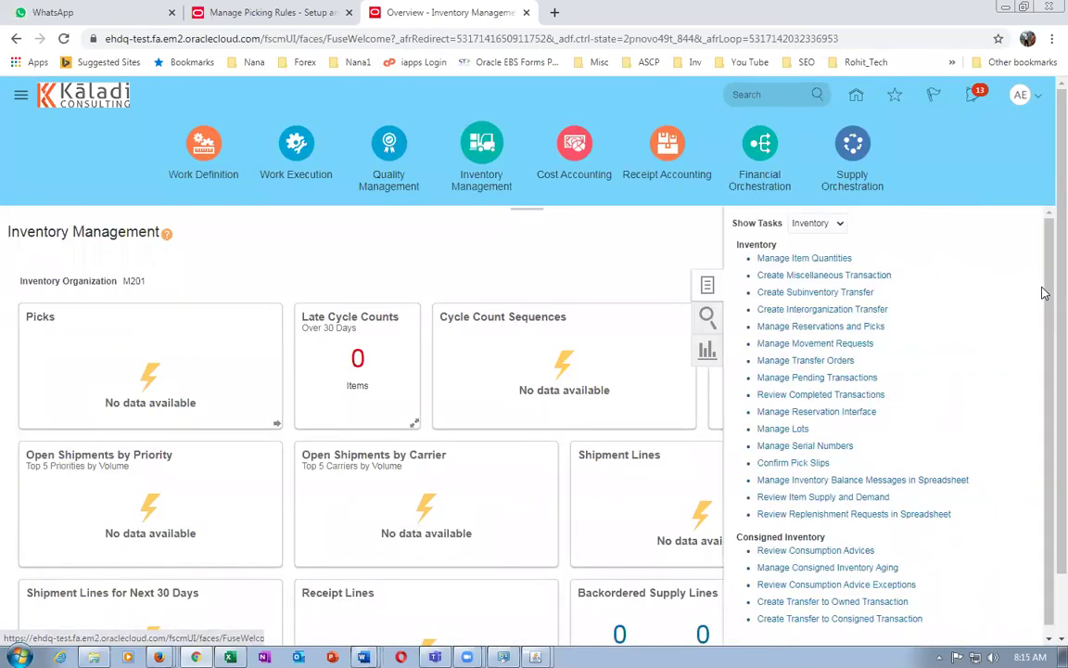
{"action": "left_click", "coordinate": [804, 345]}
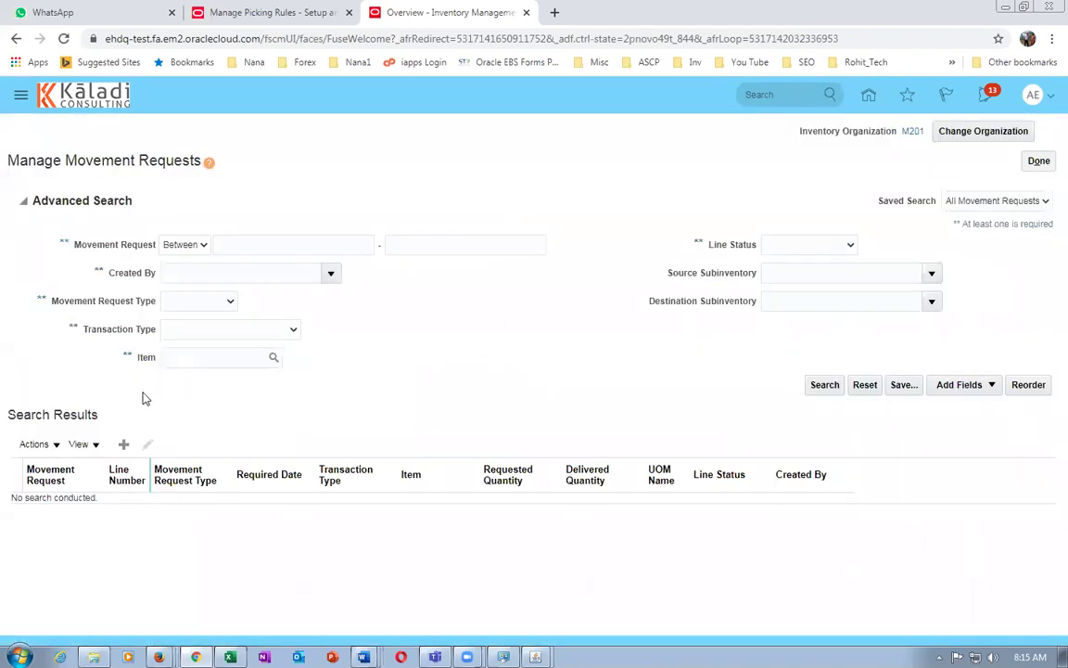
Create a movement request, replacing default number 75020 with m20_MR_1 and using m20_MR_1 as description.
{"action": "left_click", "coordinate": [123, 445]}
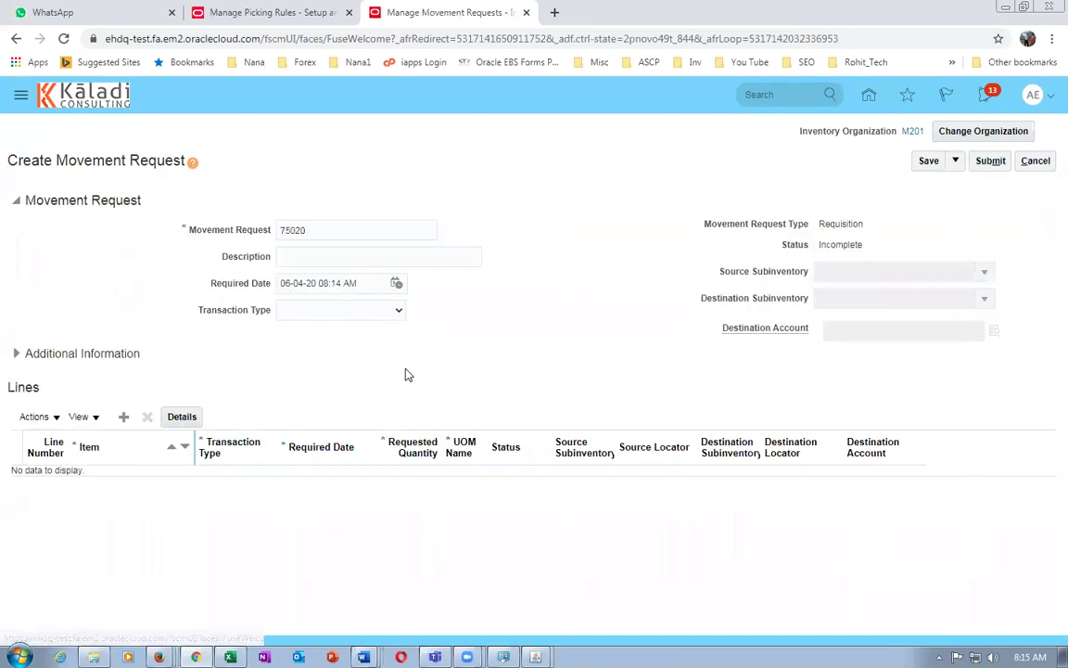
{"action": "left_click_drag", "start_coordinate": [358, 229], "coordinate": [270, 232]}
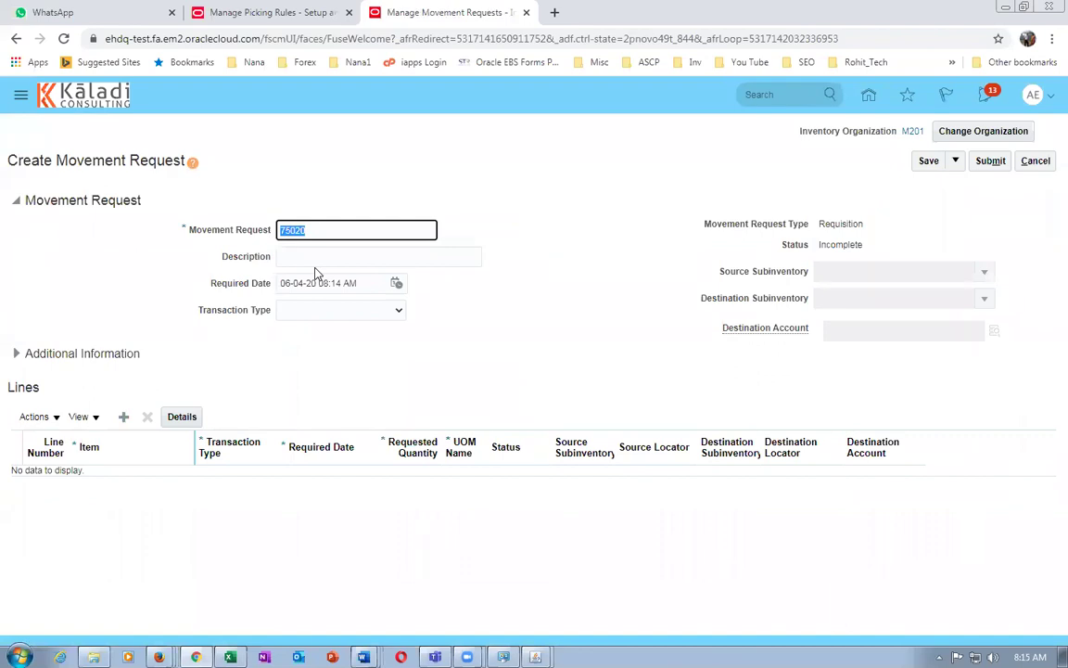
{"action": "type", "text": "m20_MR_1"}
{"action": "left_click_drag", "start_coordinate": [358, 230], "coordinate": [211, 234]}
{"action": "key", "text": "ctrl+c"}
{"action": "left_click", "coordinate": [296, 257]}
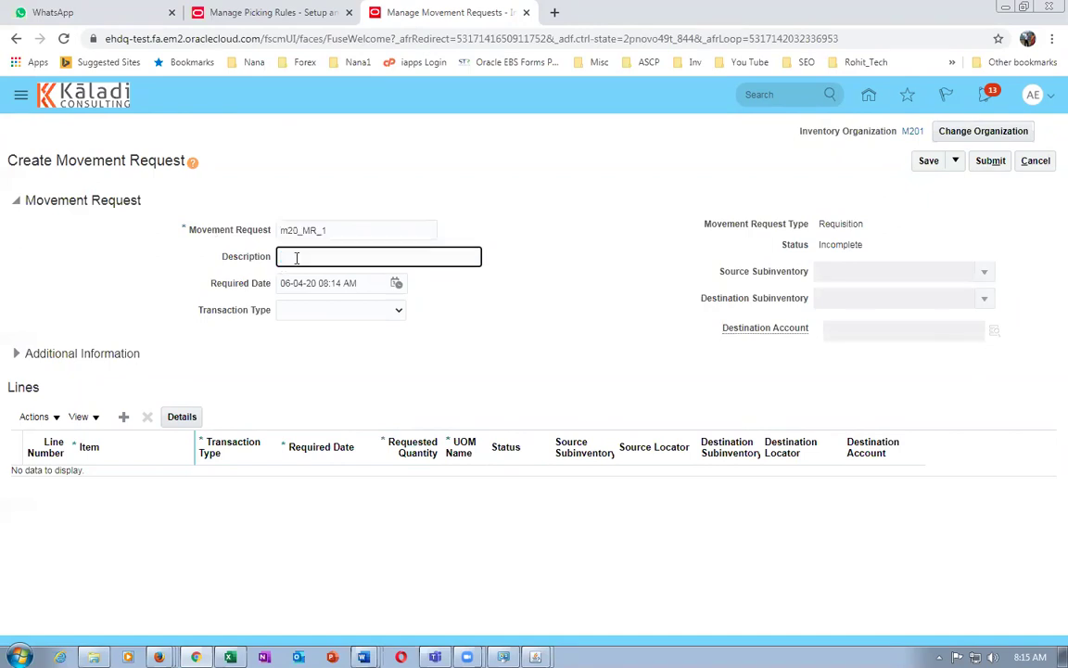
{"action": "key", "text": "ctrl+v"}
{"action": "left_click", "coordinate": [91, 273]}
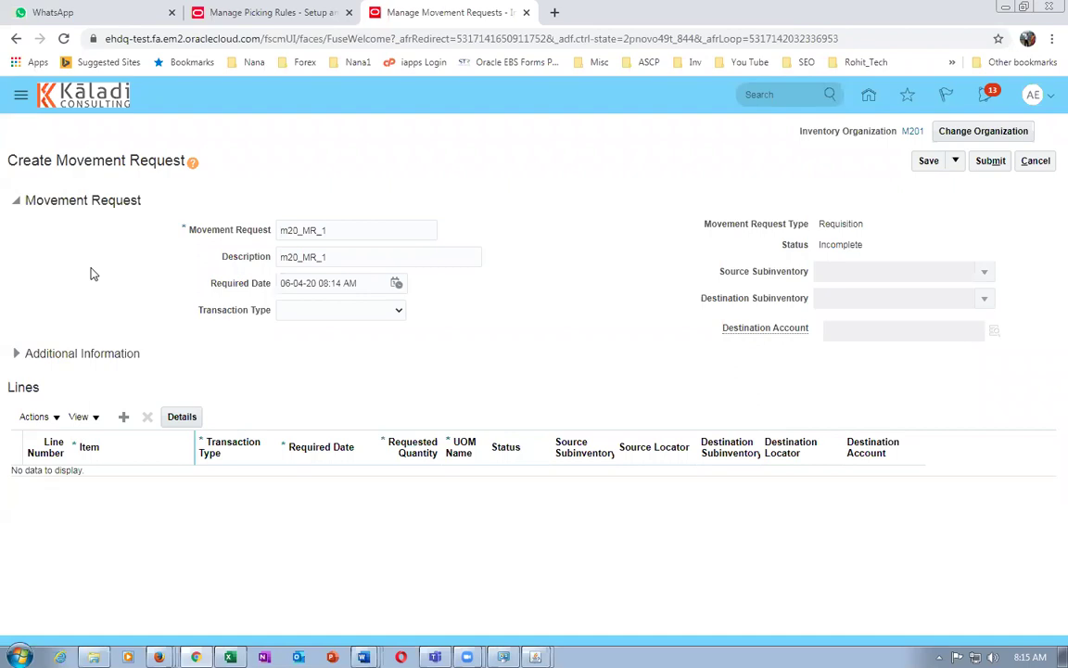
{"action": "left_click", "coordinate": [368, 316]}
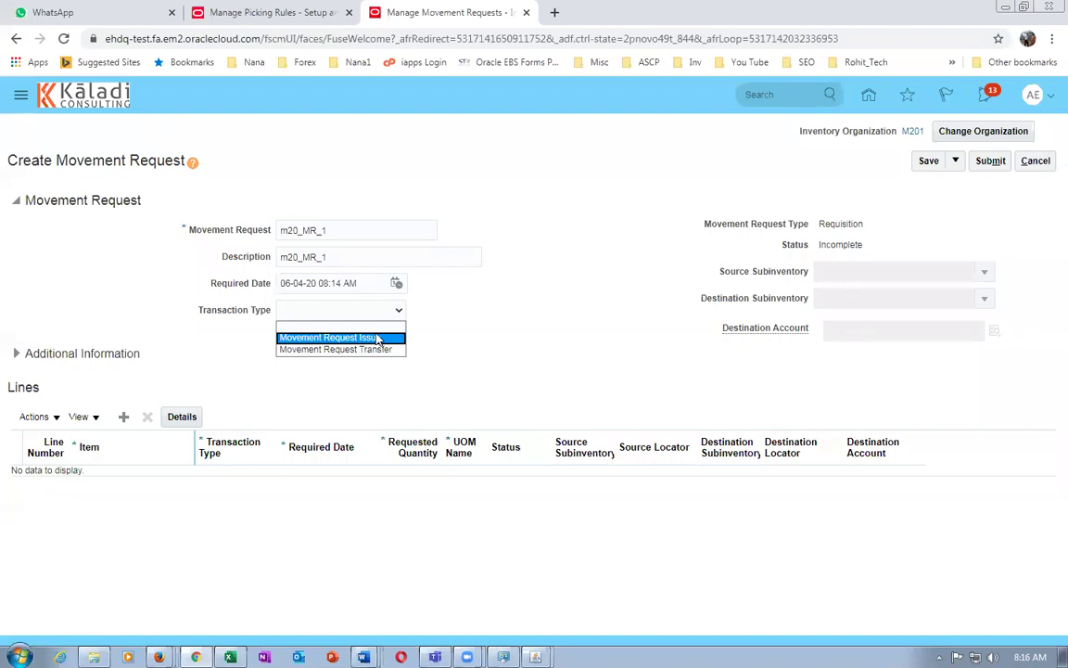
Set the transaction type to Movement Request Issue with destination account 10-100-1100.
{"action": "left_click", "coordinate": [377, 340]}
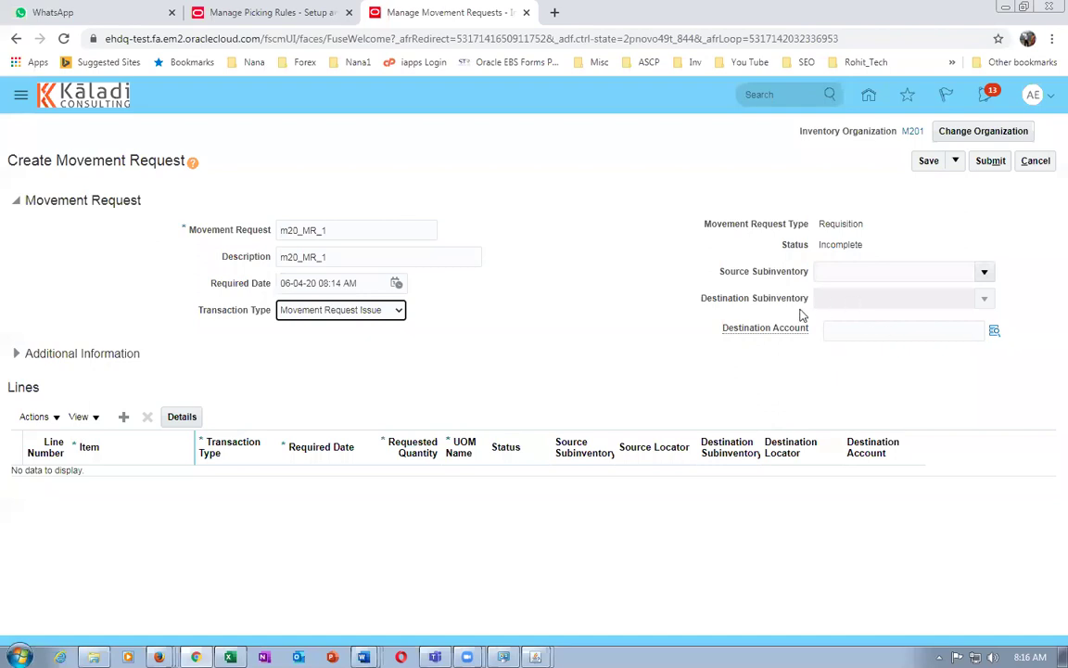
{"action": "left_click", "coordinate": [830, 276]}
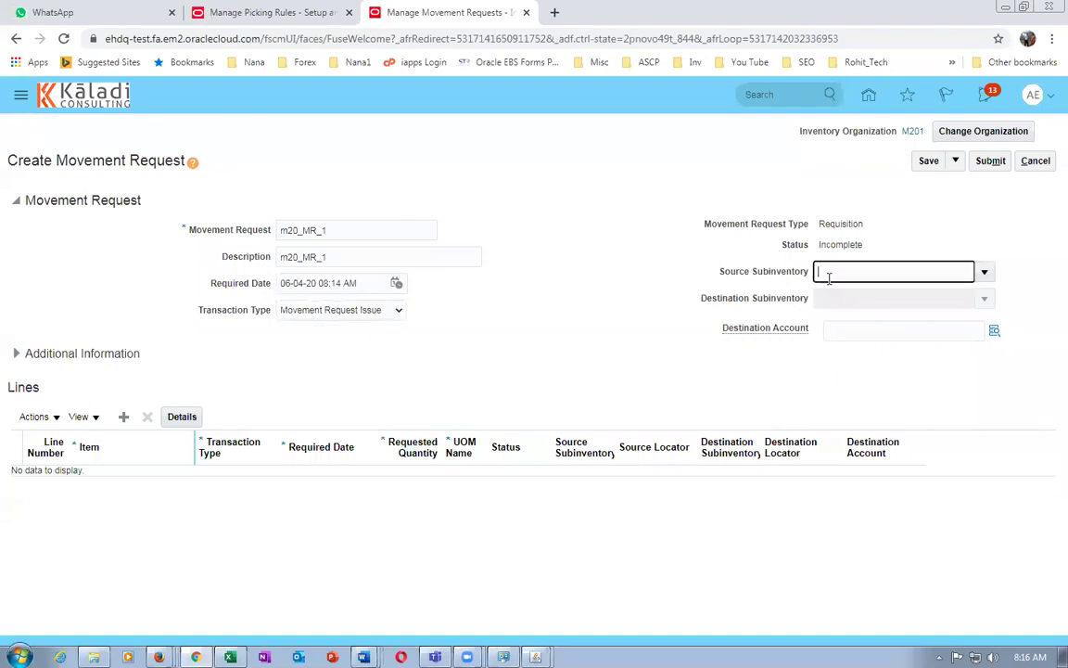
{"action": "left_click", "coordinate": [864, 332]}
{"action": "type", "text": "10-100-11000"}
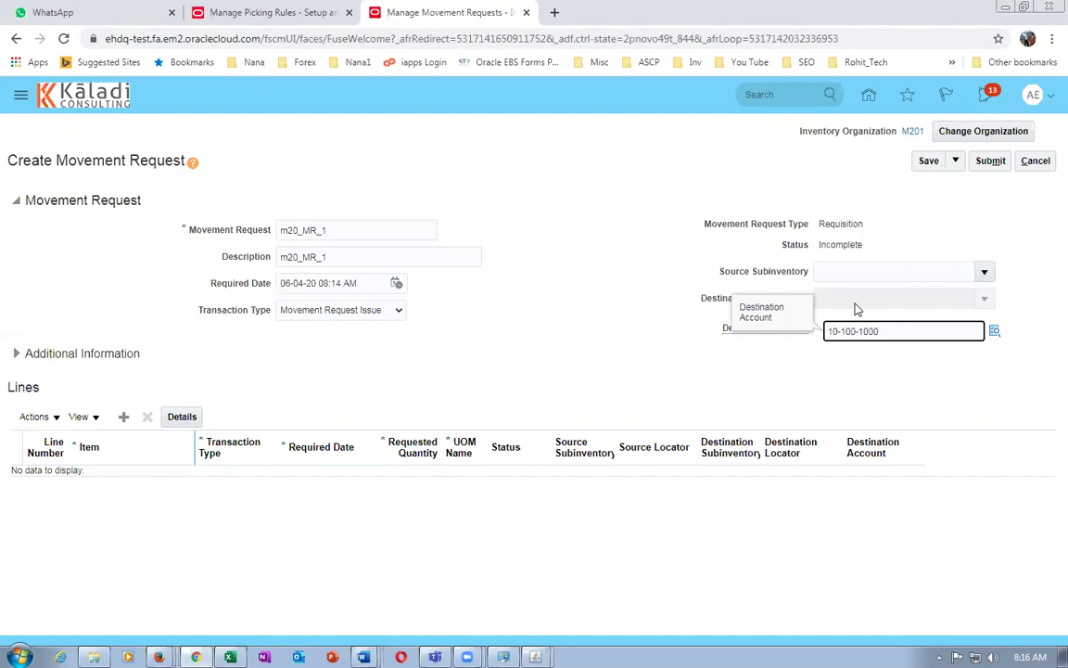
{"action": "left_click", "coordinate": [593, 355]}
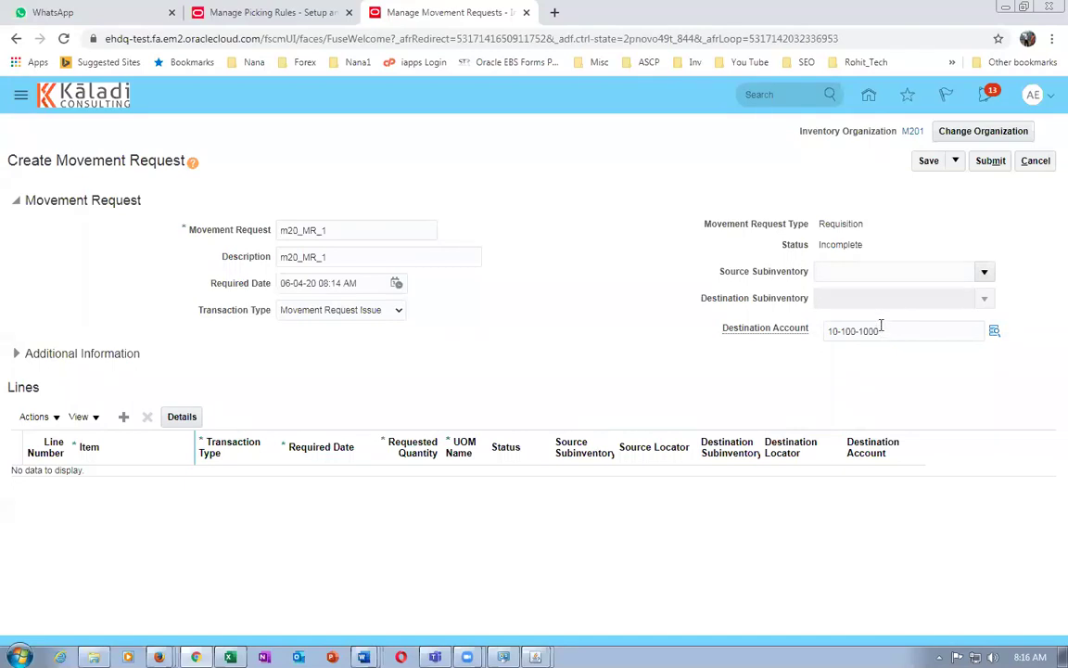
Clear the destination account and change the transaction type to Movement Request Transfer.
{"action": "left_click", "coordinate": [819, 274]}
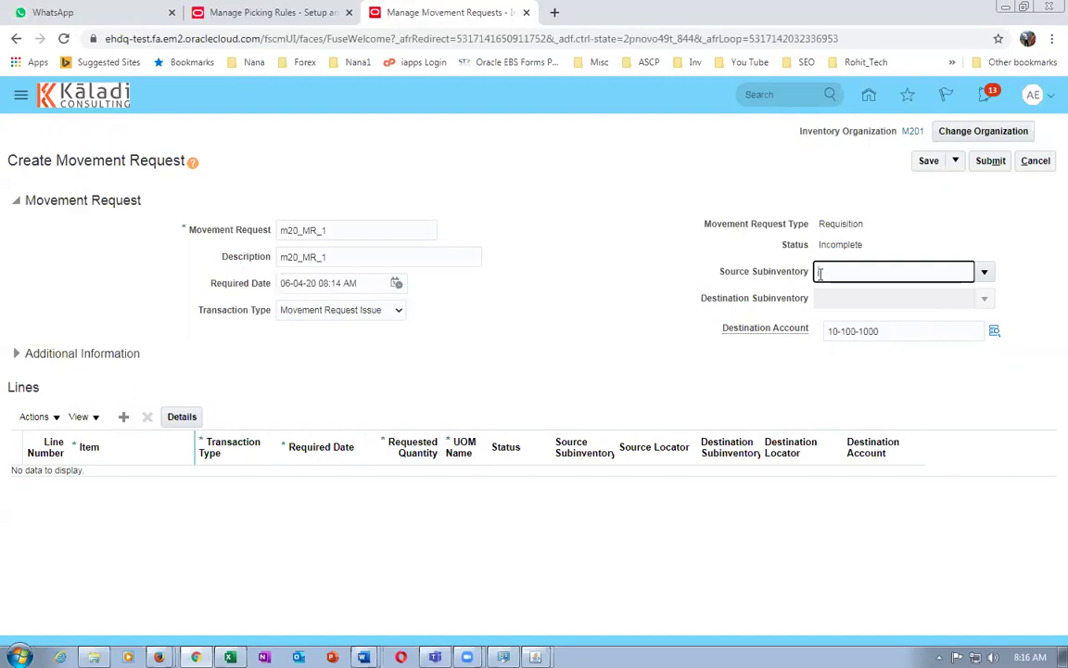
{"action": "left_click_drag", "start_coordinate": [57, 160], "coordinate": [156, 152]}
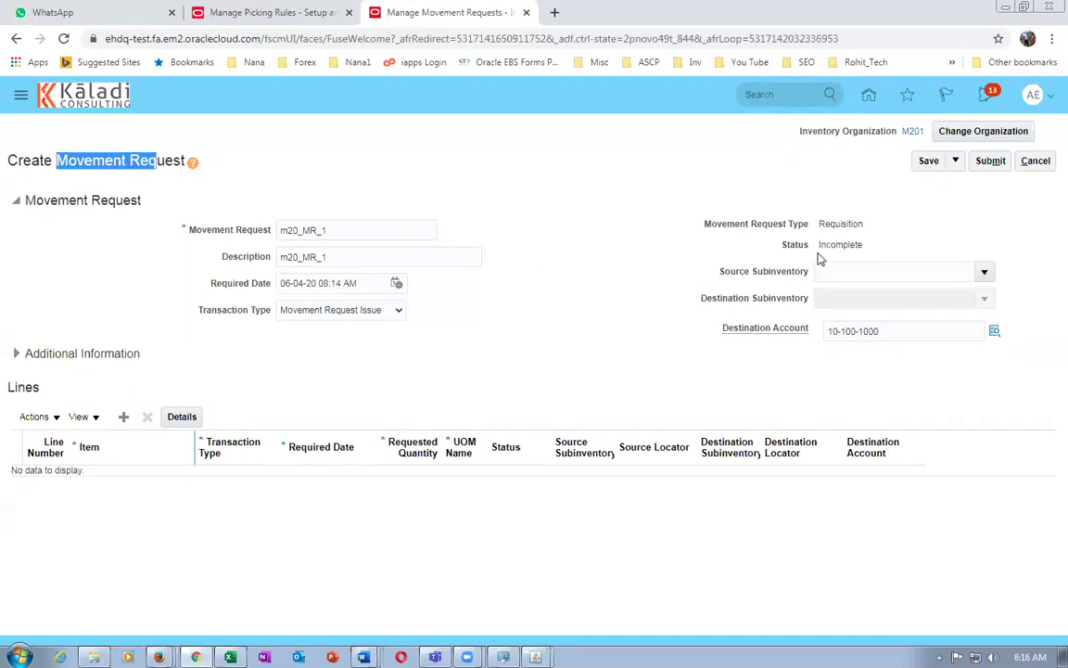
{"action": "left_click", "coordinate": [821, 272]}
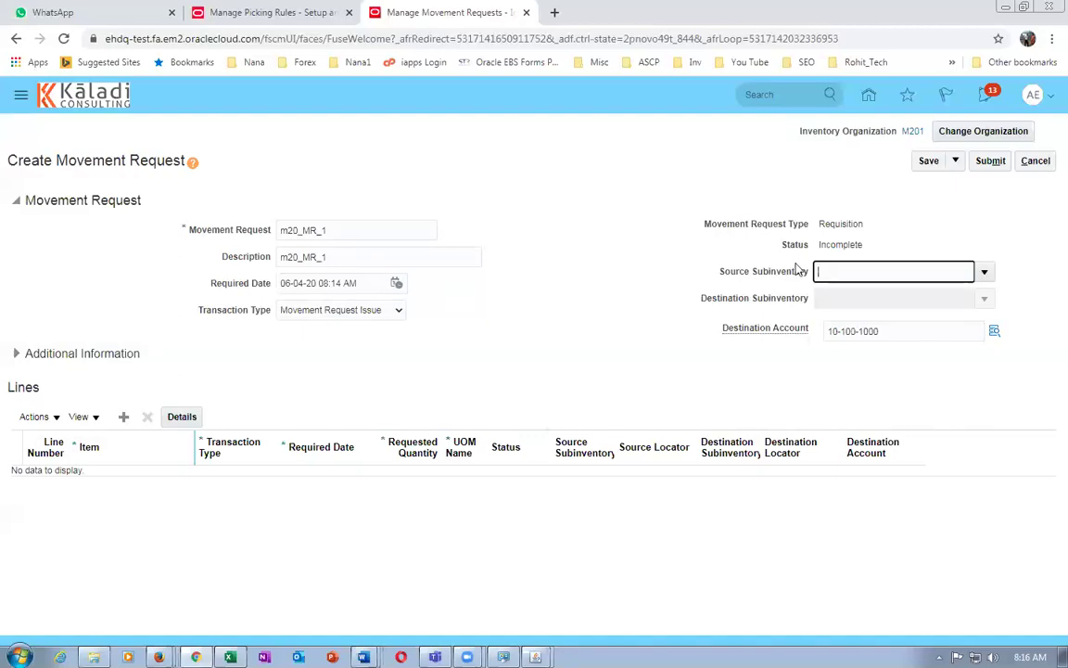
{"action": "left_click", "coordinate": [885, 331]}
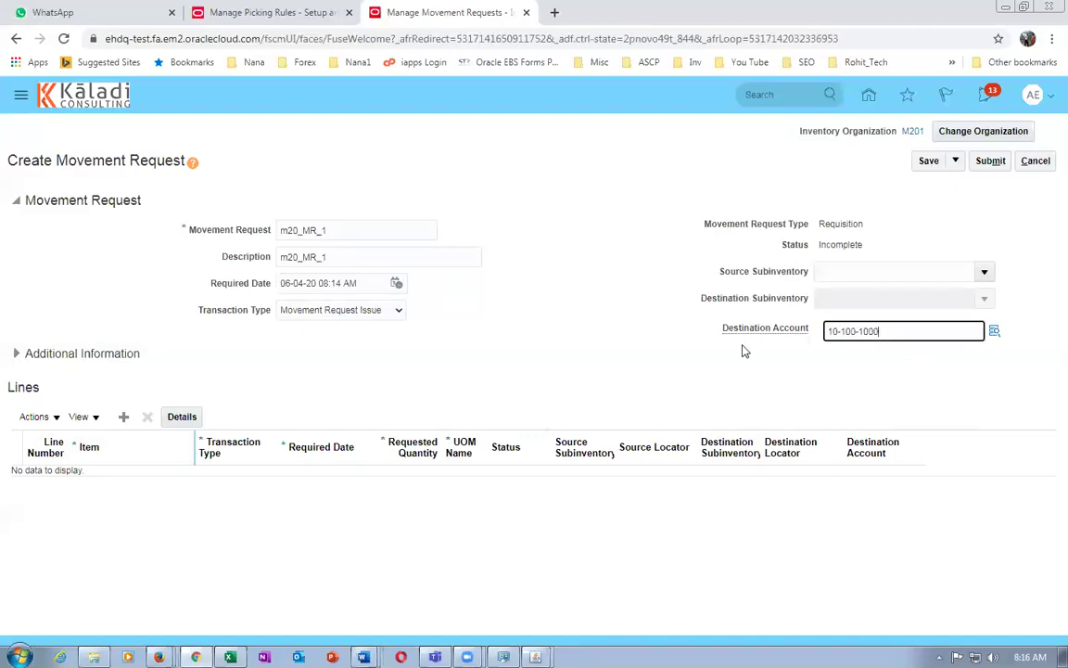
{"action": "key", "text": "ctrl+a"}
{"action": "key", "text": "BackSpace"}
{"action": "left_click", "coordinate": [347, 318]}
{"action": "left_click", "coordinate": [357, 337]}
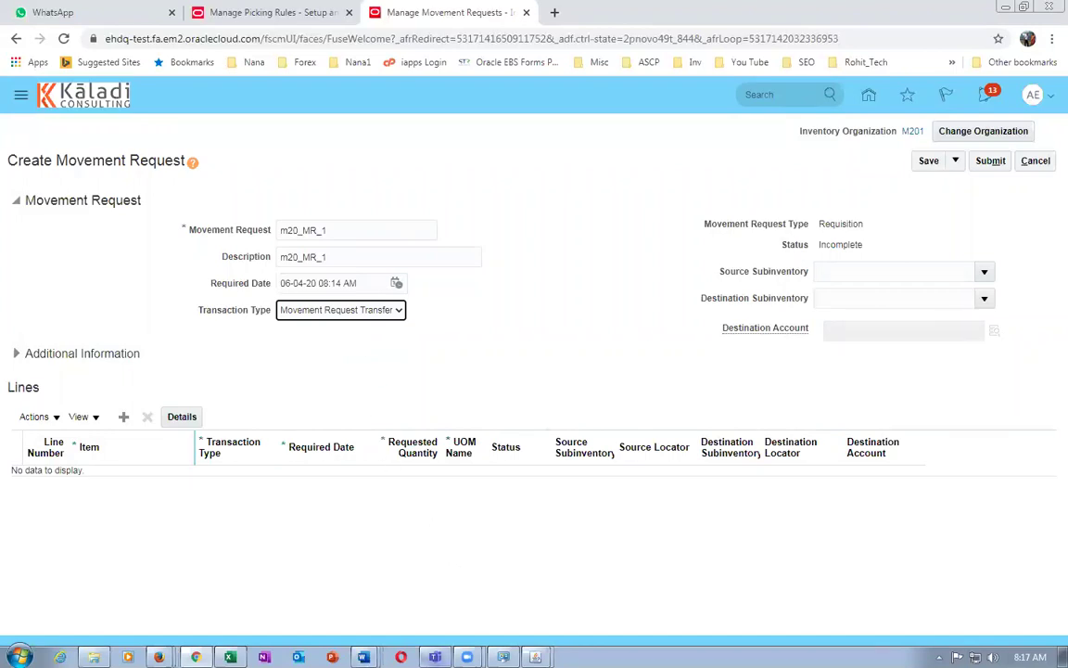
{"action": "left_click", "coordinate": [364, 656]}
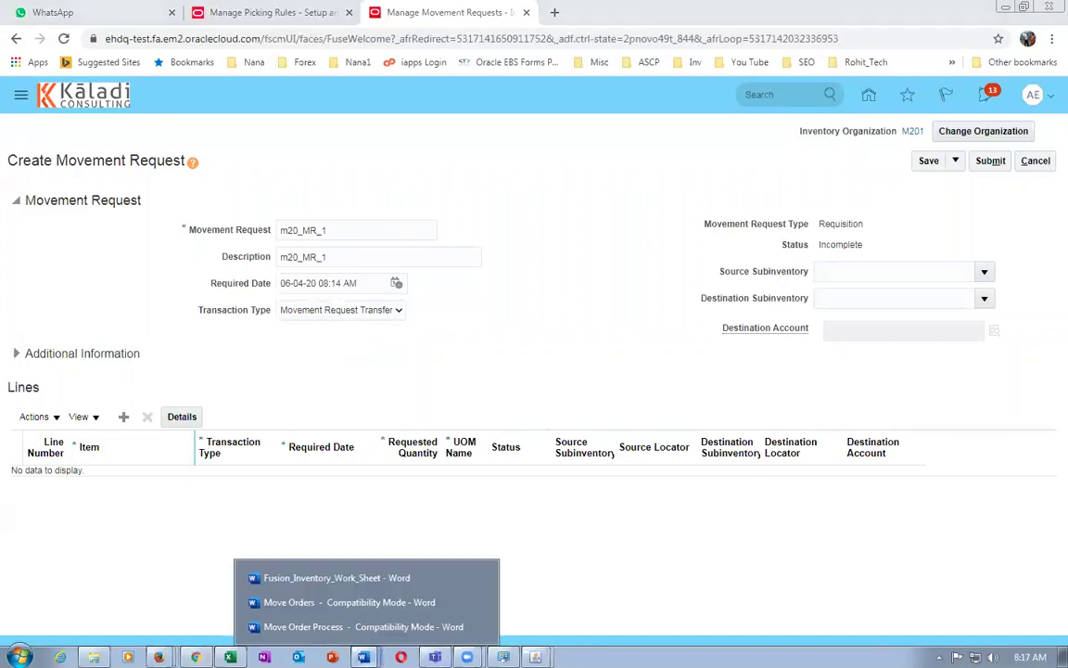
{"action": "left_click", "coordinate": [353, 602]}
{"action": "left_click", "coordinate": [631, 277]}
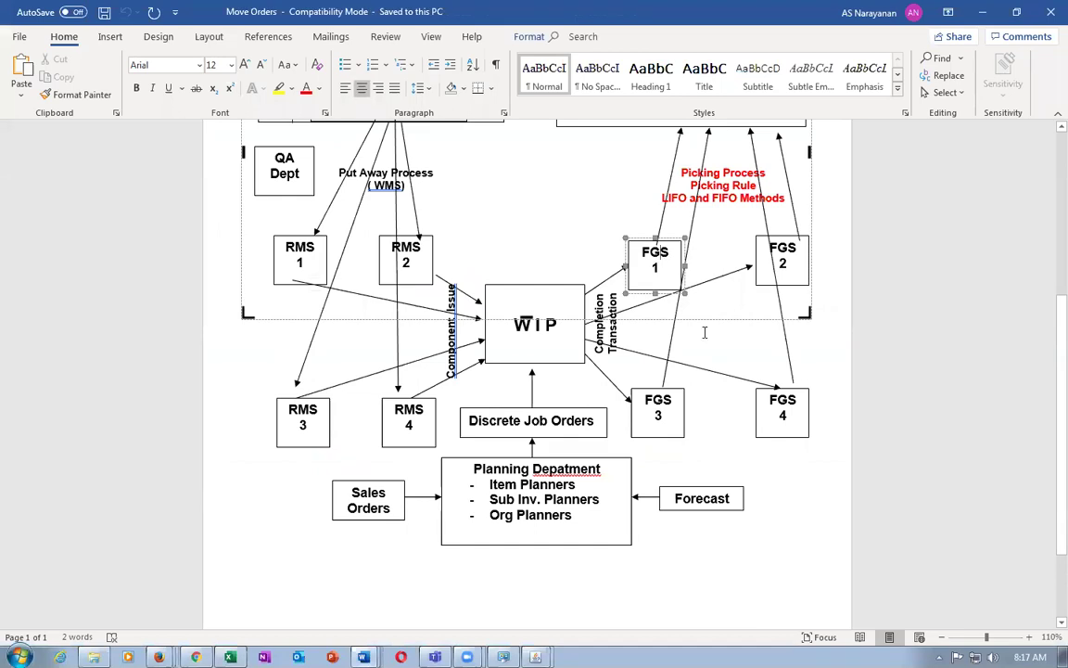
{"action": "scroll", "coordinate": [662, 199], "scroll_direction": "up", "scroll_amount": 3}
{"action": "scroll", "coordinate": [662, 200], "scroll_direction": "up", "scroll_amount": 5}
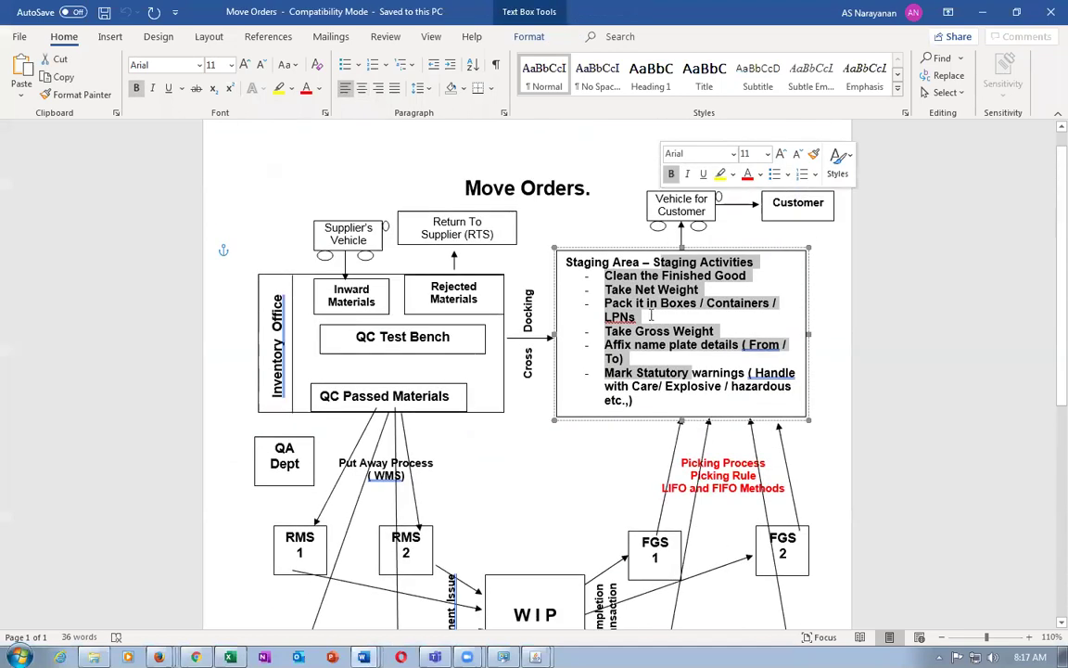
{"action": "left_click", "coordinate": [670, 374]}
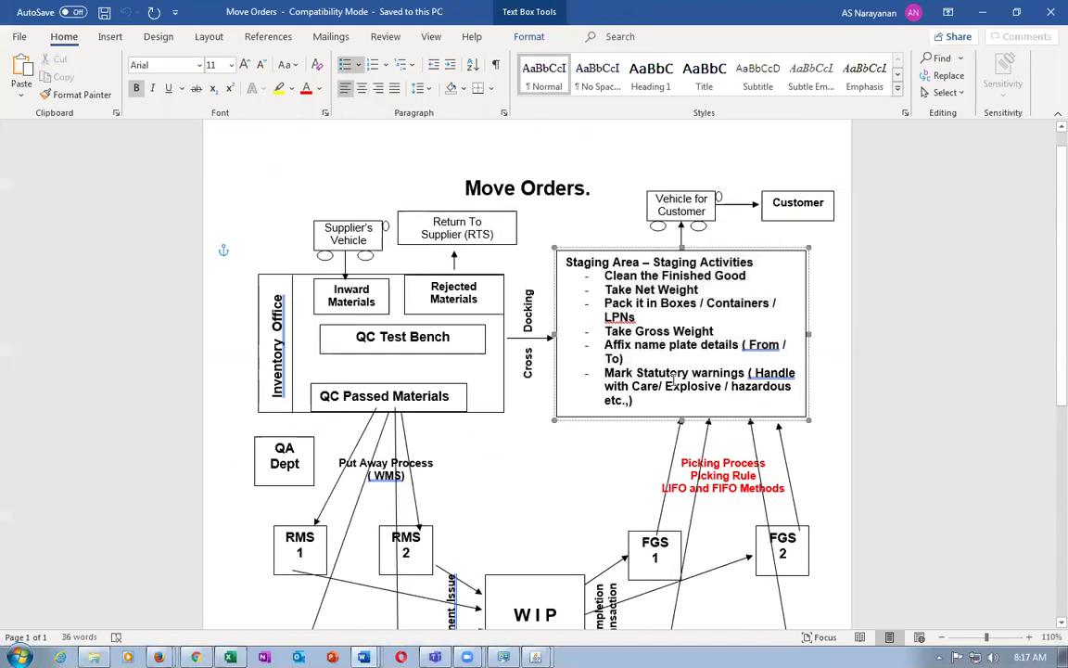
{"action": "left_click", "coordinate": [668, 545]}
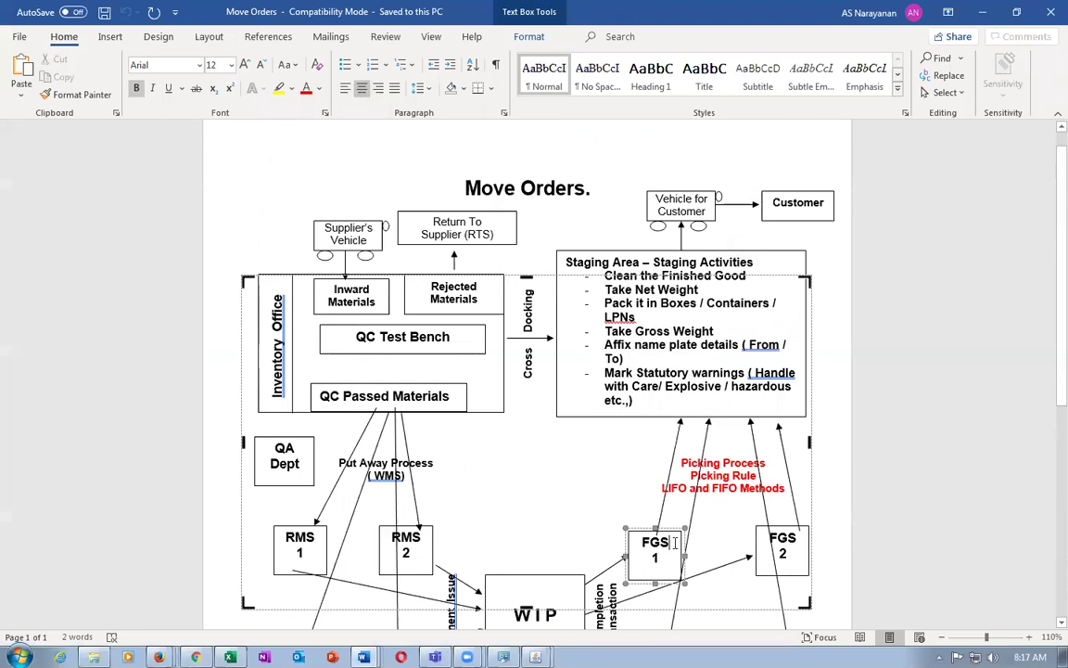
{"action": "left_click", "coordinate": [636, 333]}
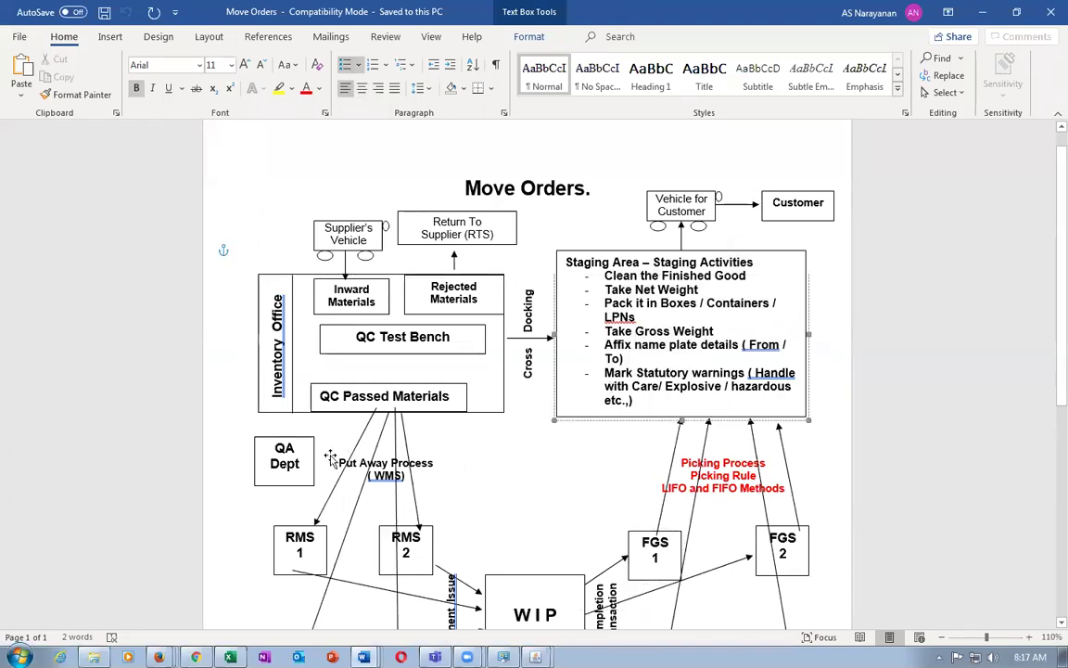
{"action": "key", "text": "alt+Tab"}
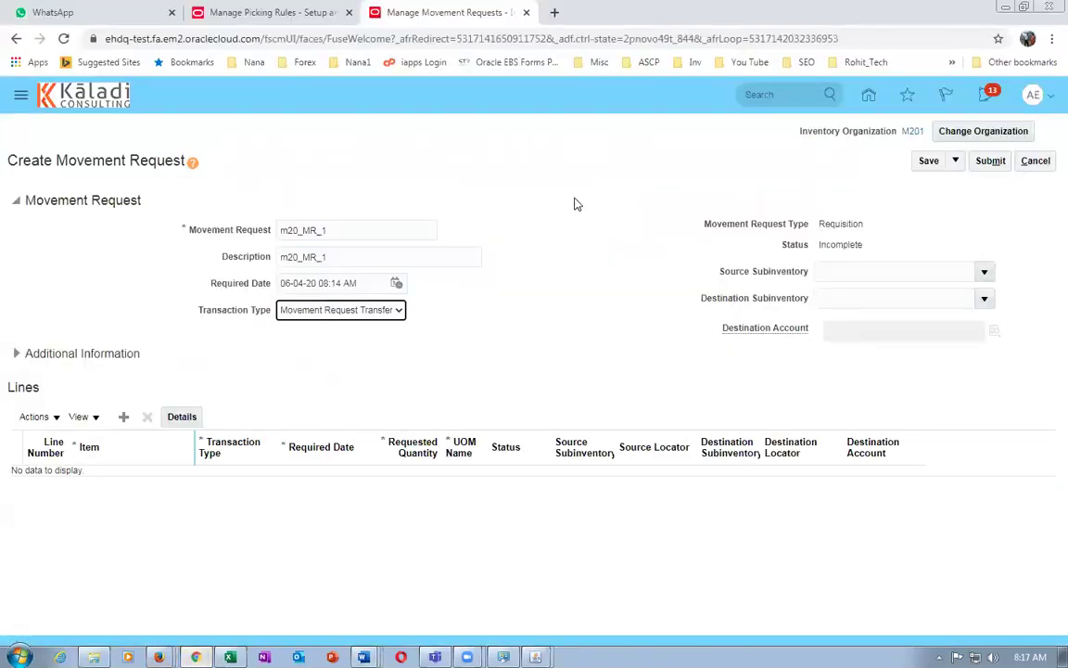
Duplicate the movement requests page and go to Setup and Maintenance.
{"action": "right_click", "coordinate": [413, 19]}
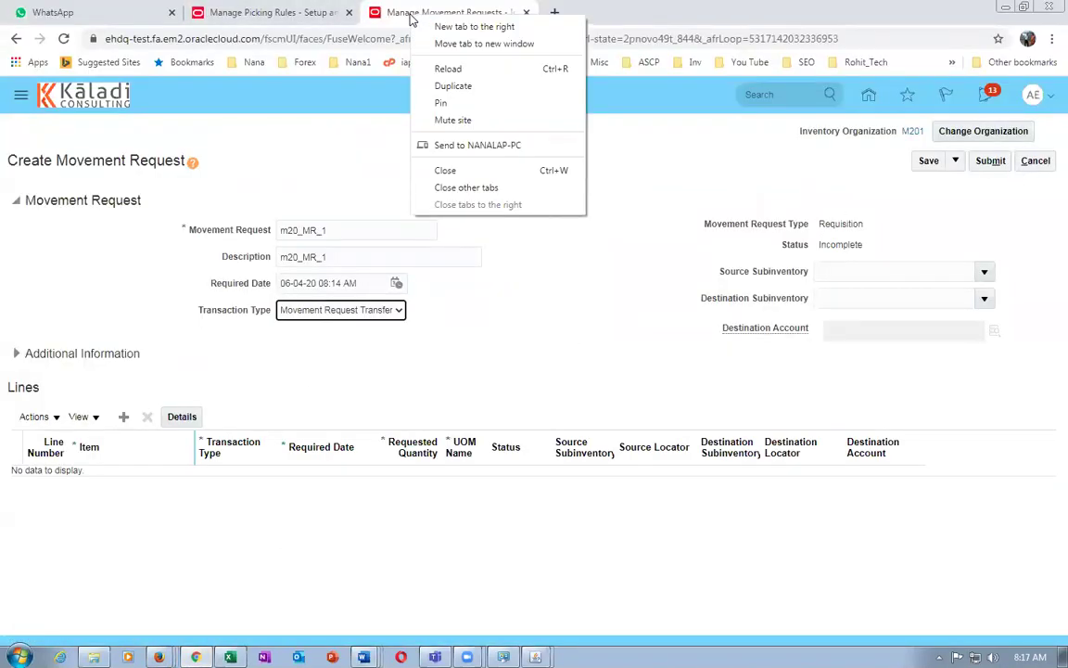
{"action": "left_click", "coordinate": [439, 85]}
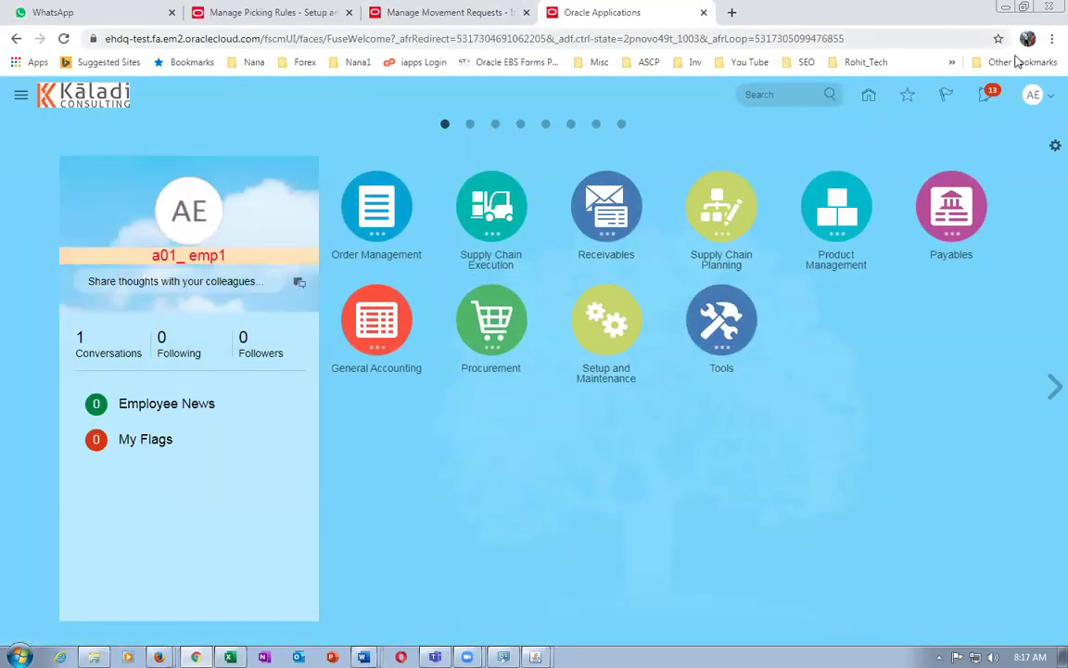
{"action": "left_click", "coordinate": [1033, 95]}
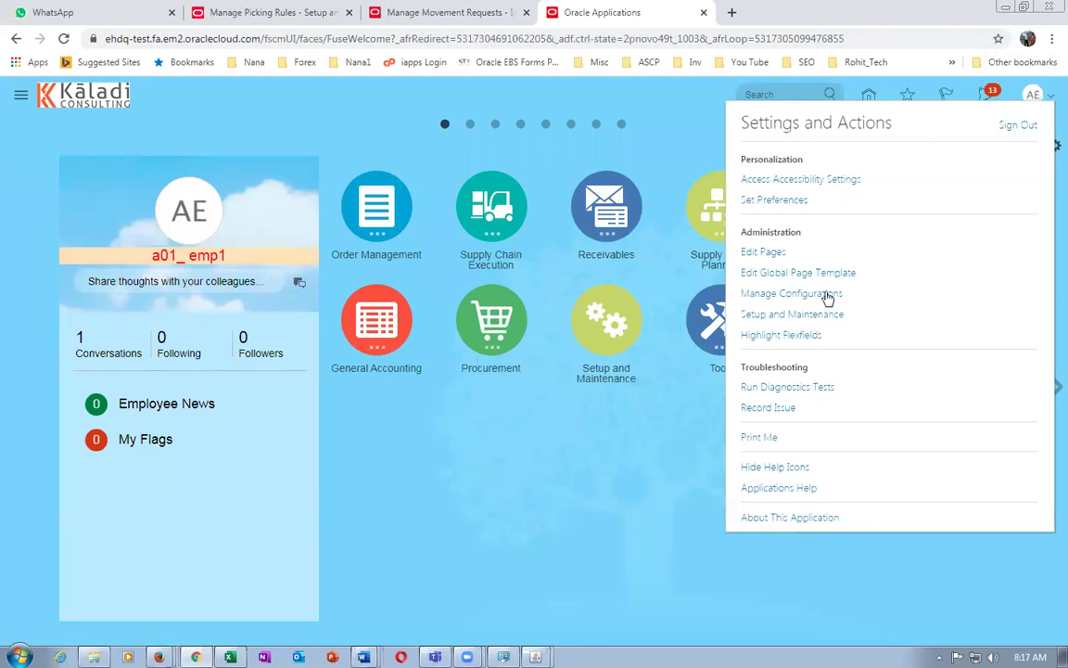
{"action": "left_click", "coordinate": [803, 313]}
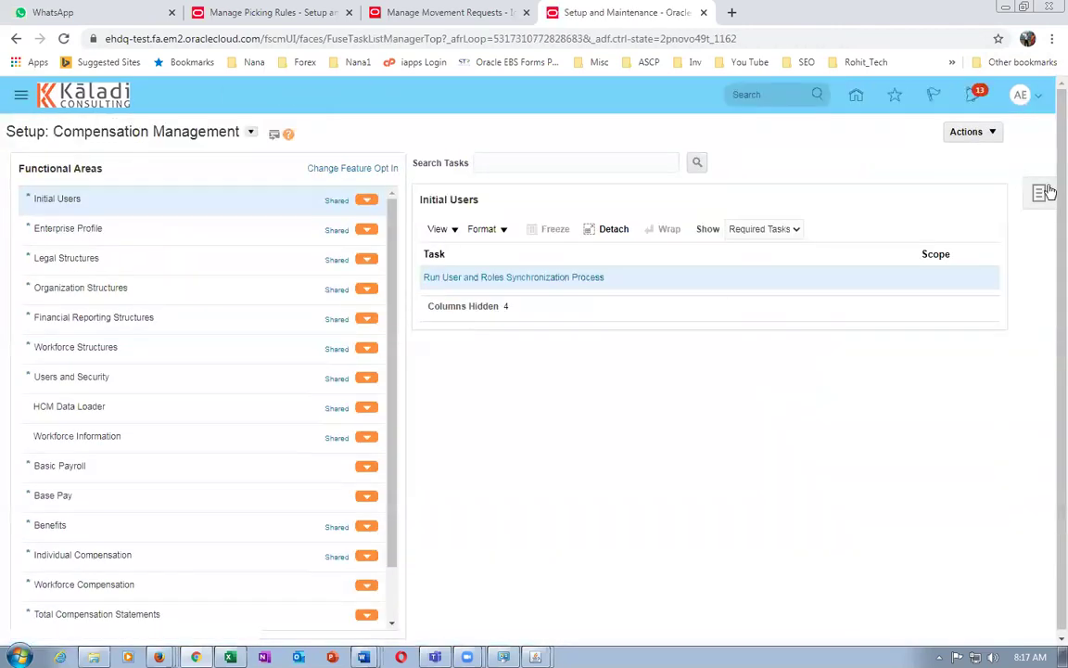
Search setup tasks for man%sub% and open Manage Subinventories and Locators.
{"action": "left_click", "coordinate": [1042, 191]}
{"action": "left_click", "coordinate": [922, 242]}
{"action": "left_click", "coordinate": [256, 162]}
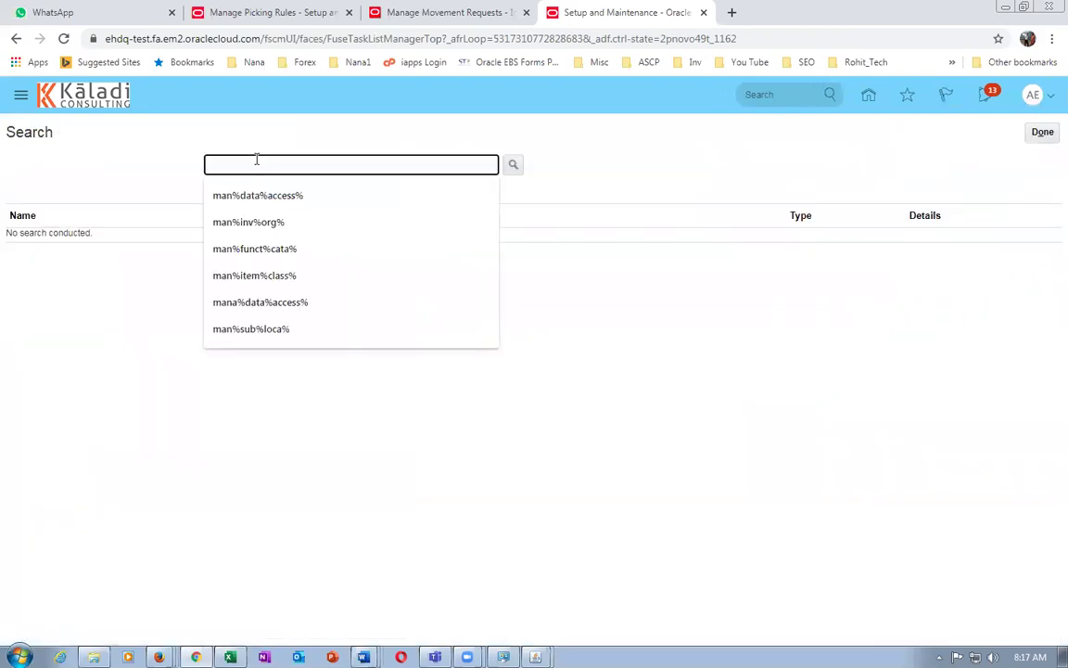
{"action": "type", "text": "man%sub%"}
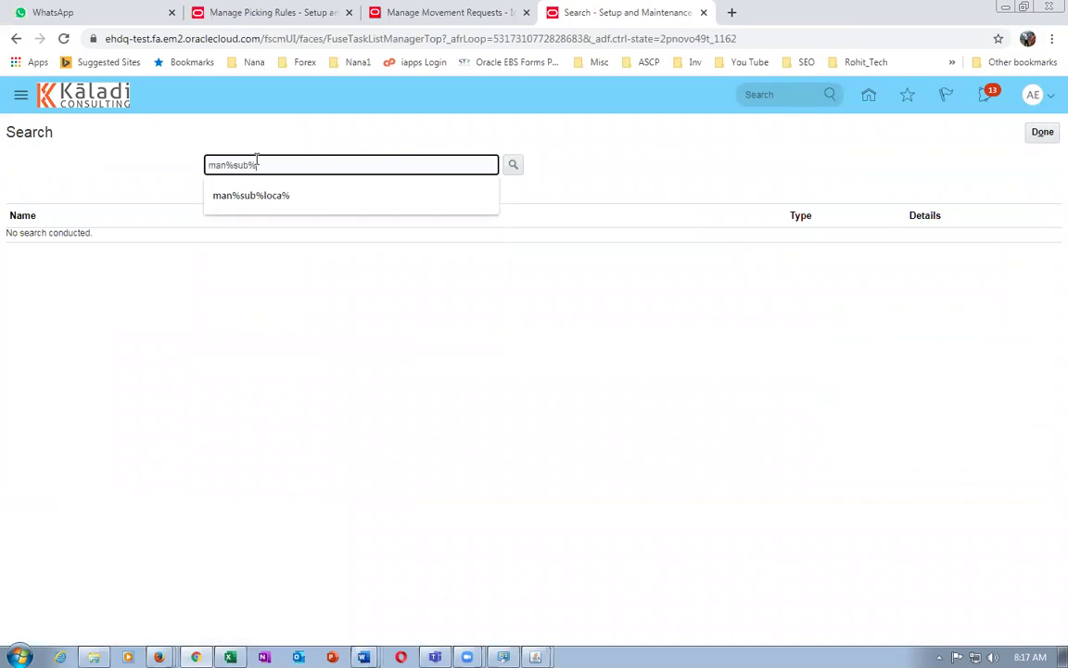
{"action": "left_click", "coordinate": [251, 195]}
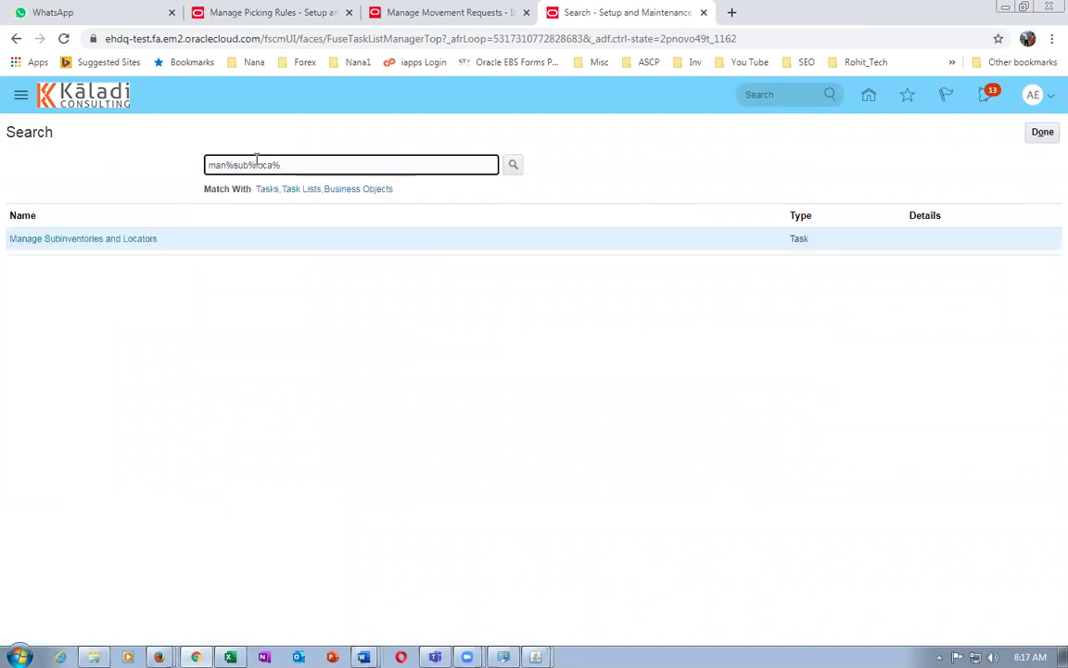
{"action": "left_click", "coordinate": [112, 239]}
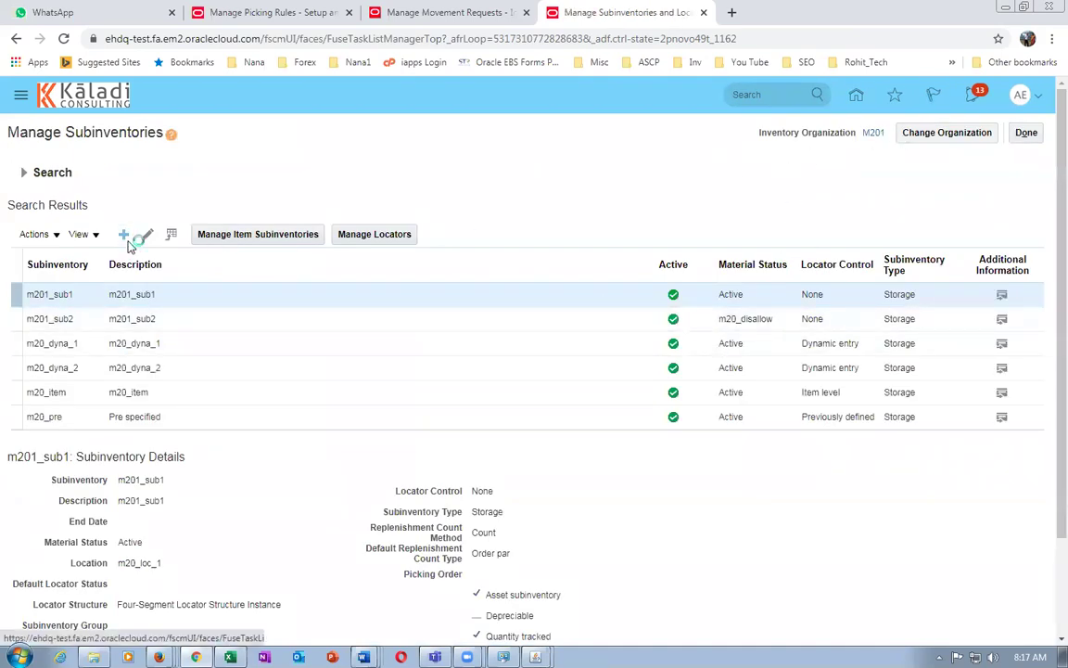
Create subinventory STAGE with description STAGE at location m20_loc_1 and save it.
{"action": "left_click", "coordinate": [267, 205]}
{"action": "type", "text": "STAGE"}
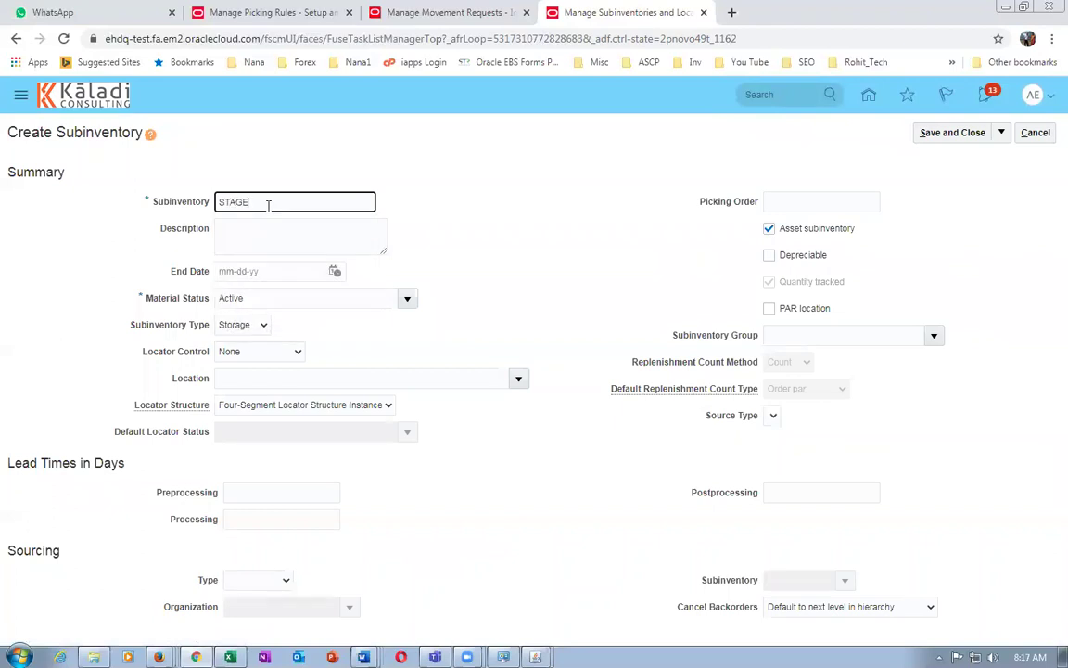
{"action": "double_click", "coordinate": [231, 208]}
{"action": "key", "text": "ctrl+c"}
{"action": "left_click", "coordinate": [250, 226]}
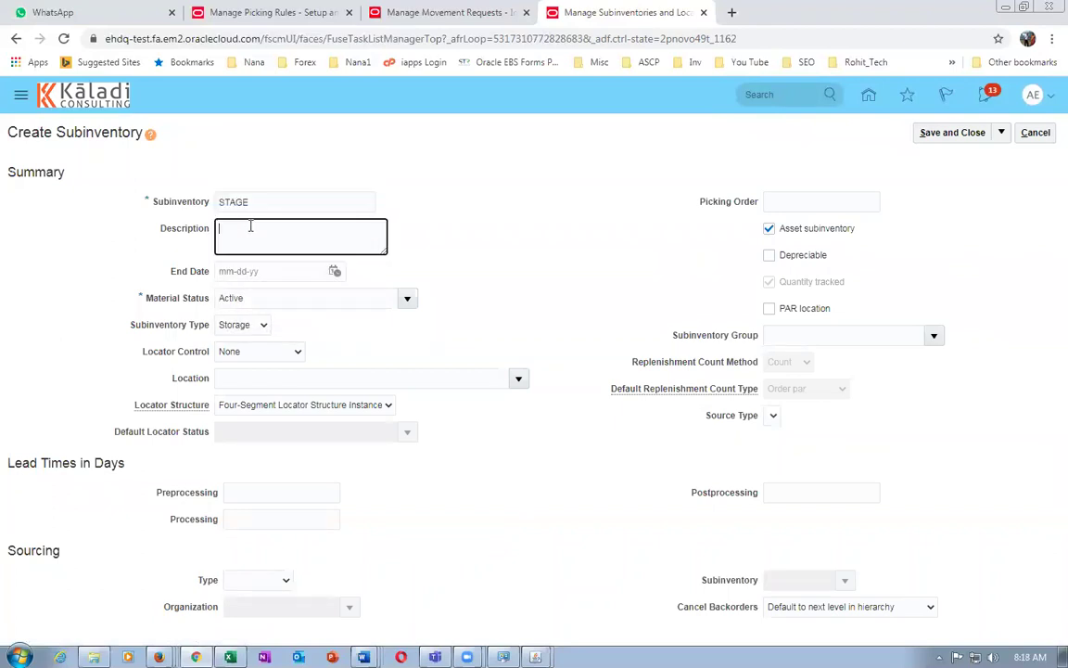
{"action": "key", "text": "ctrl+v"}
{"action": "left_click", "coordinate": [253, 378]}
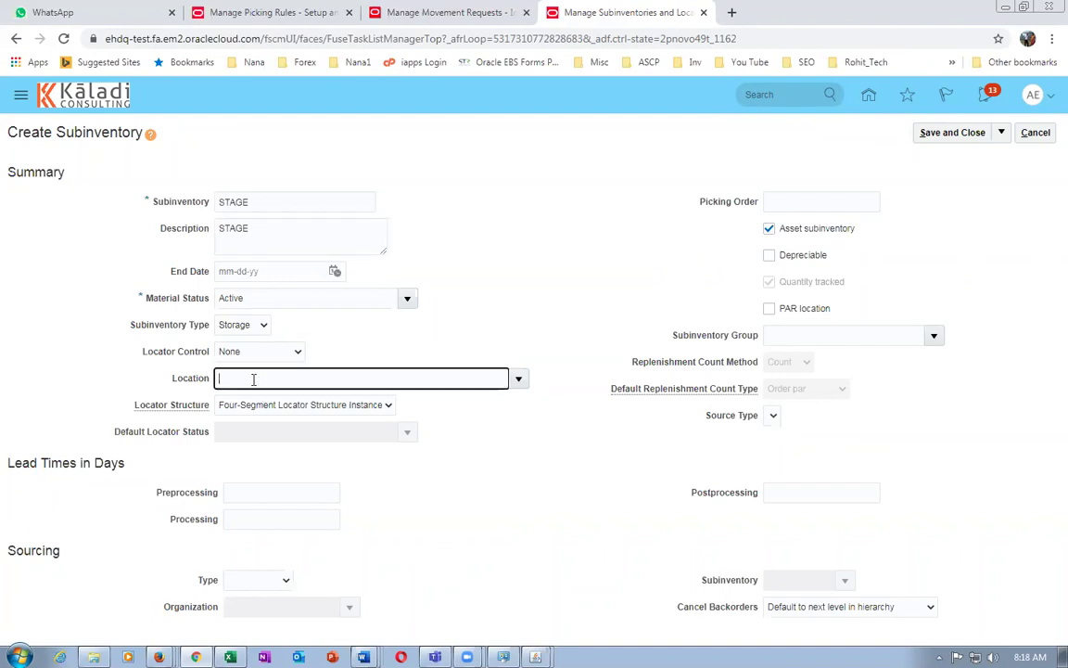
{"action": "type", "text": "m20"}
{"action": "key", "text": "Tab"}
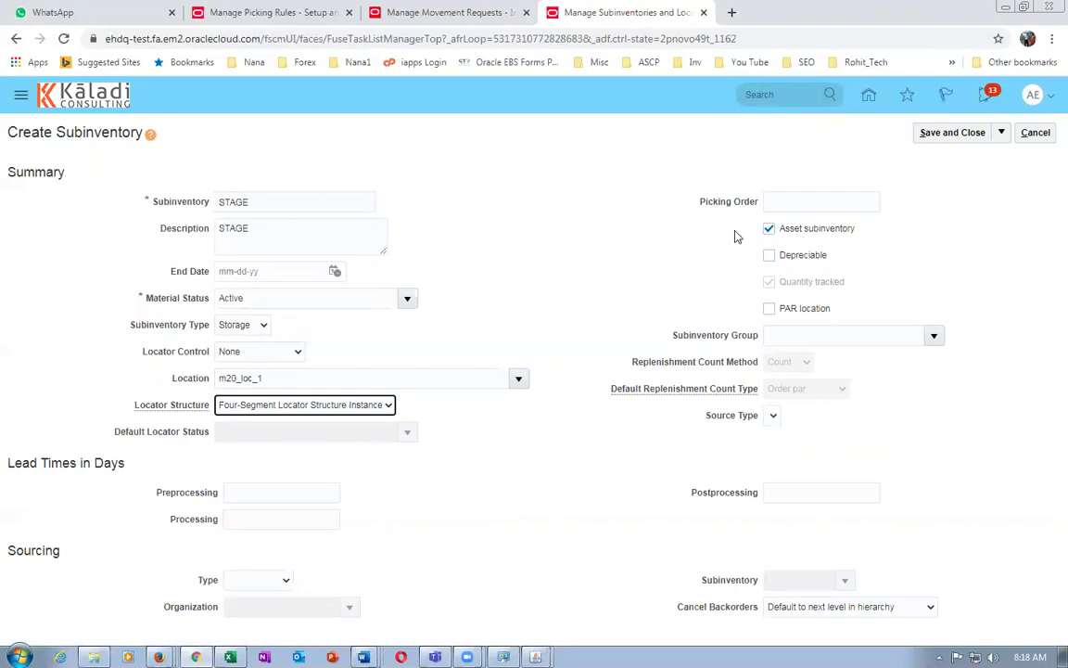
{"action": "left_click", "coordinate": [944, 133]}
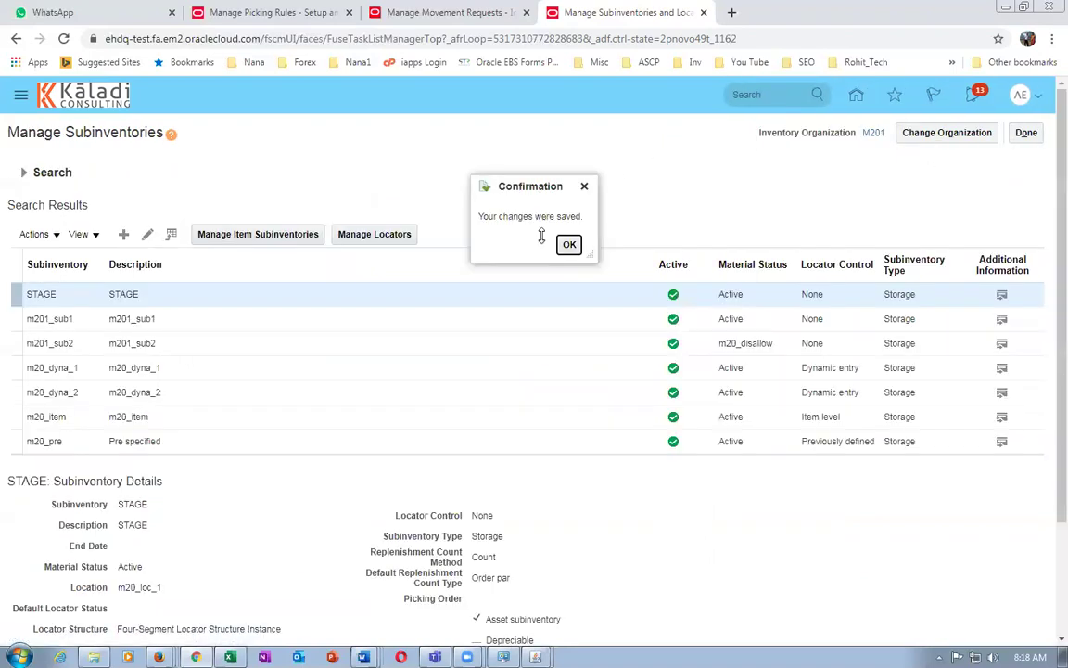
{"action": "left_click", "coordinate": [569, 244]}
{"action": "left_click", "coordinate": [431, 18]}
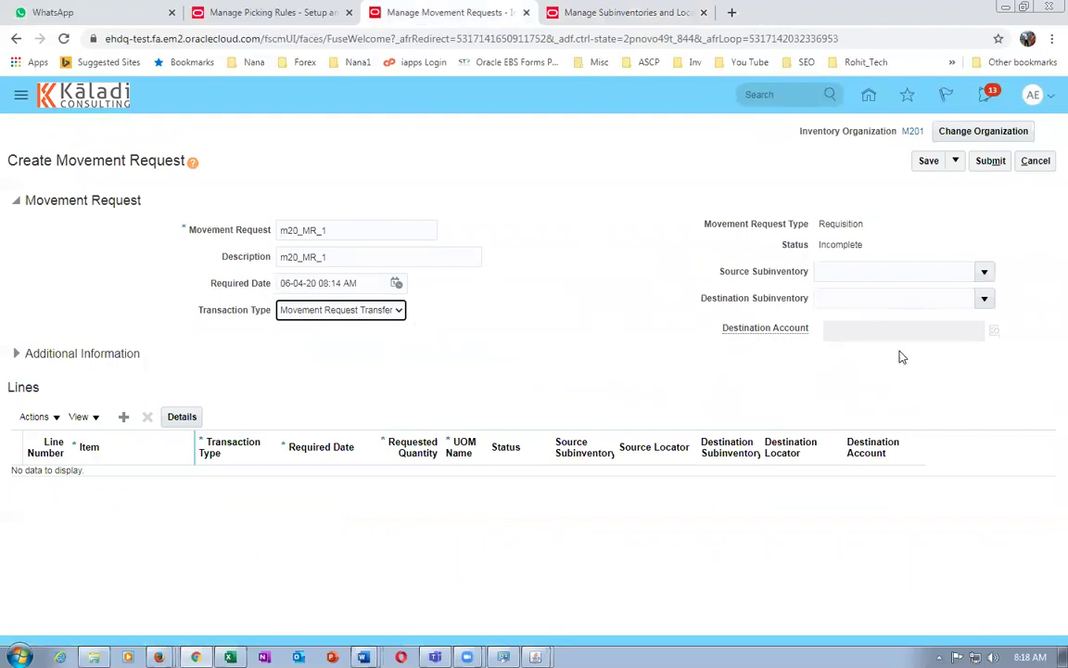
Set the destination subinventory to STAGE and add the first request line.
{"action": "left_click", "coordinate": [831, 301]}
{"action": "type", "text": "STAGE"}
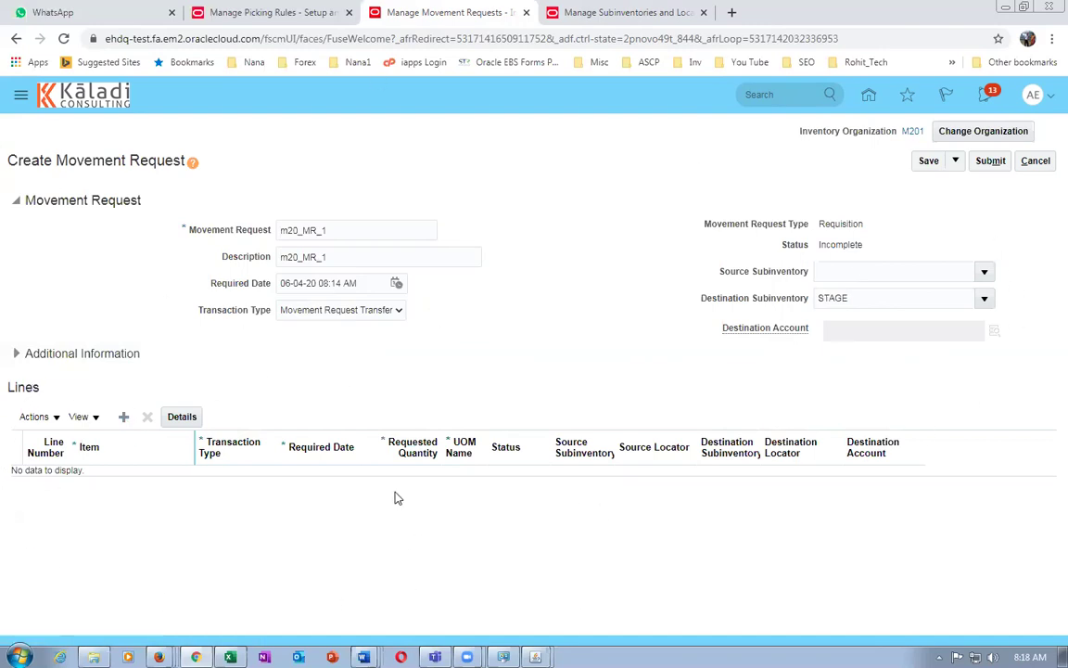
{"action": "left_click", "coordinate": [124, 418]}
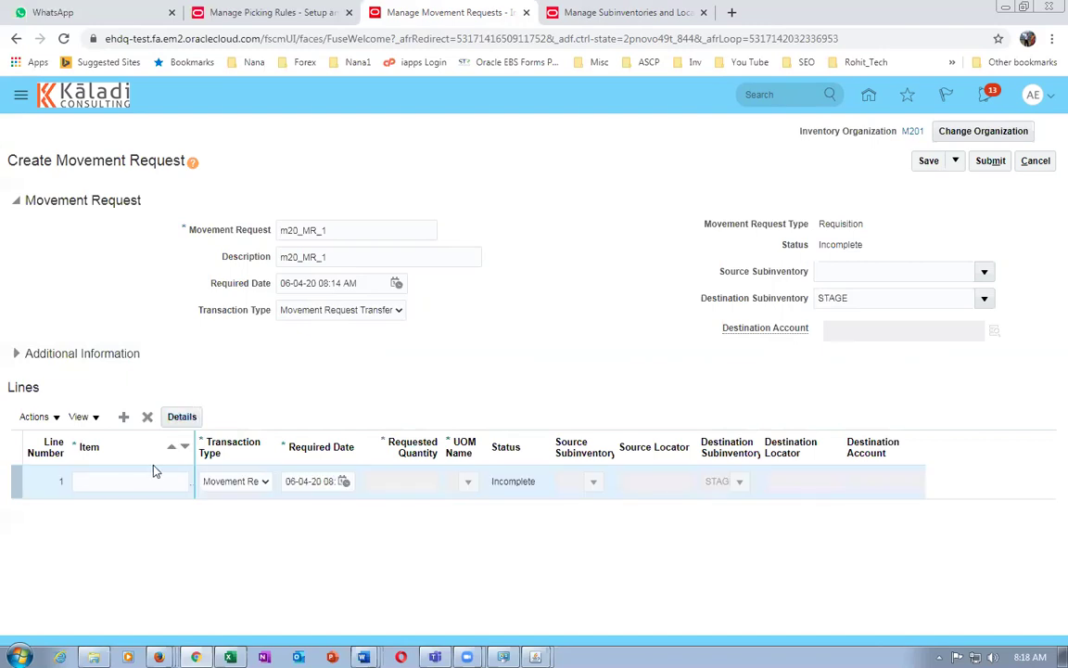
Switch to the Excel lab exercise sheet and check the j50_Pick 1 picking rule entry.
{"action": "key", "text": "alt+Tab"}
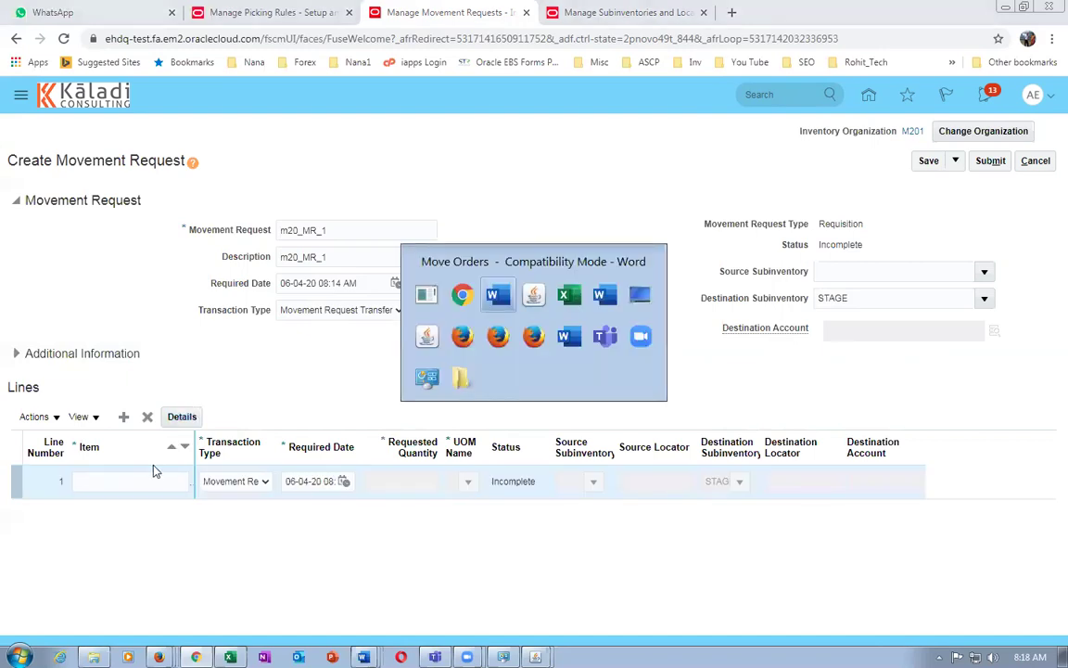
{"action": "key", "text": "alt+Tab"}
{"action": "key", "text": "alt+Tab"}
{"action": "left_click", "coordinate": [171, 340]}
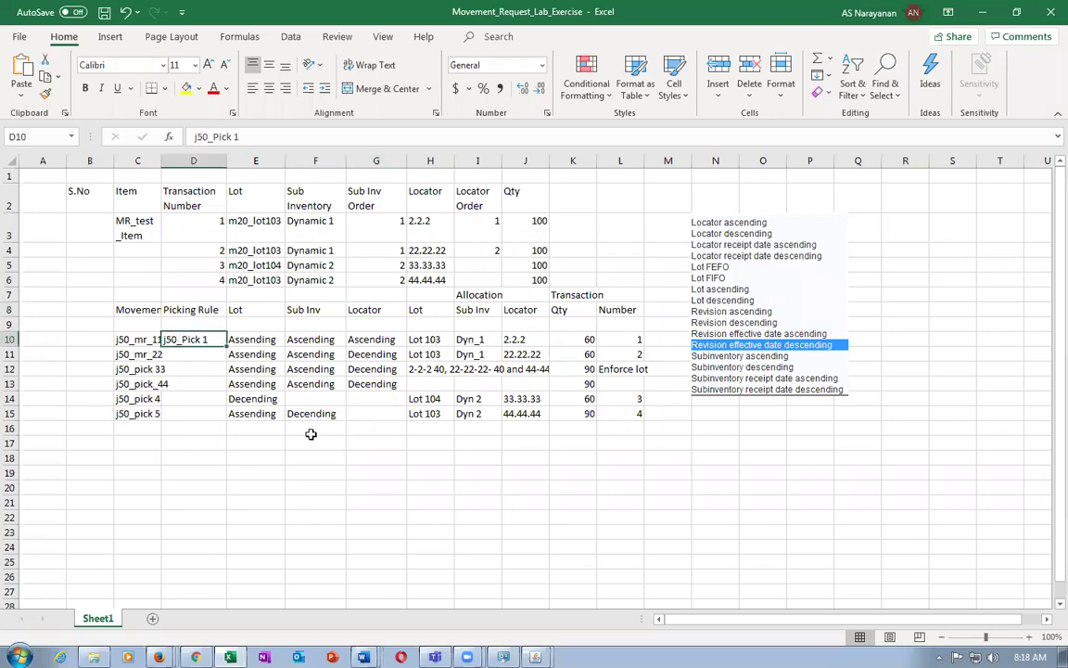
Check the quantity 60 in K10, then return to the Oracle movement request.
{"action": "left_click", "coordinate": [563, 340]}
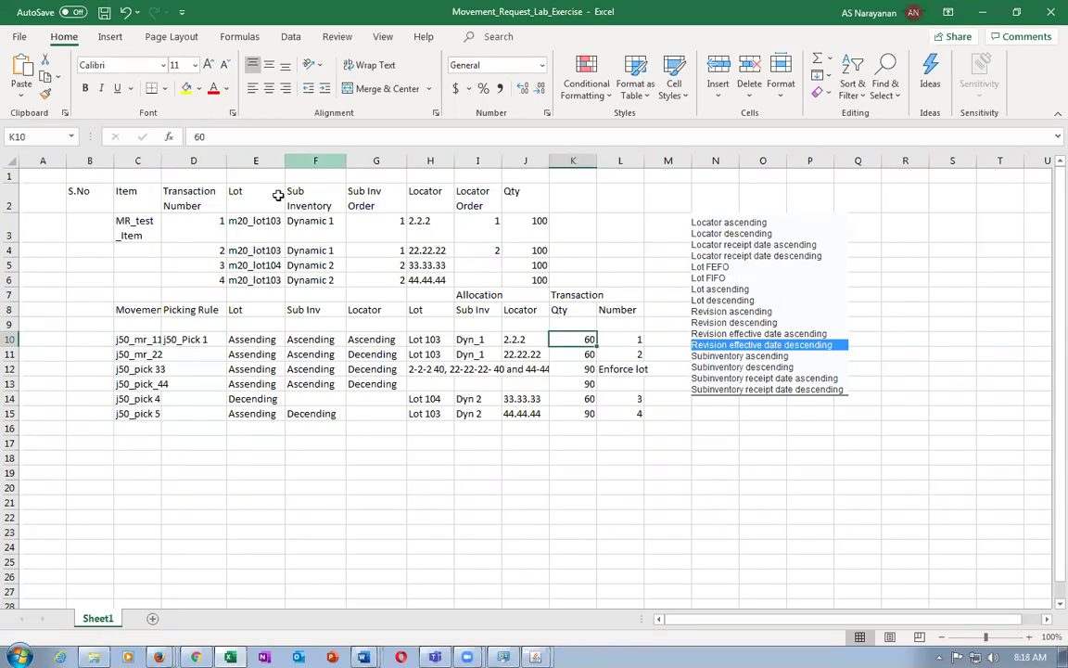
{"action": "key", "text": "alt+Tab"}
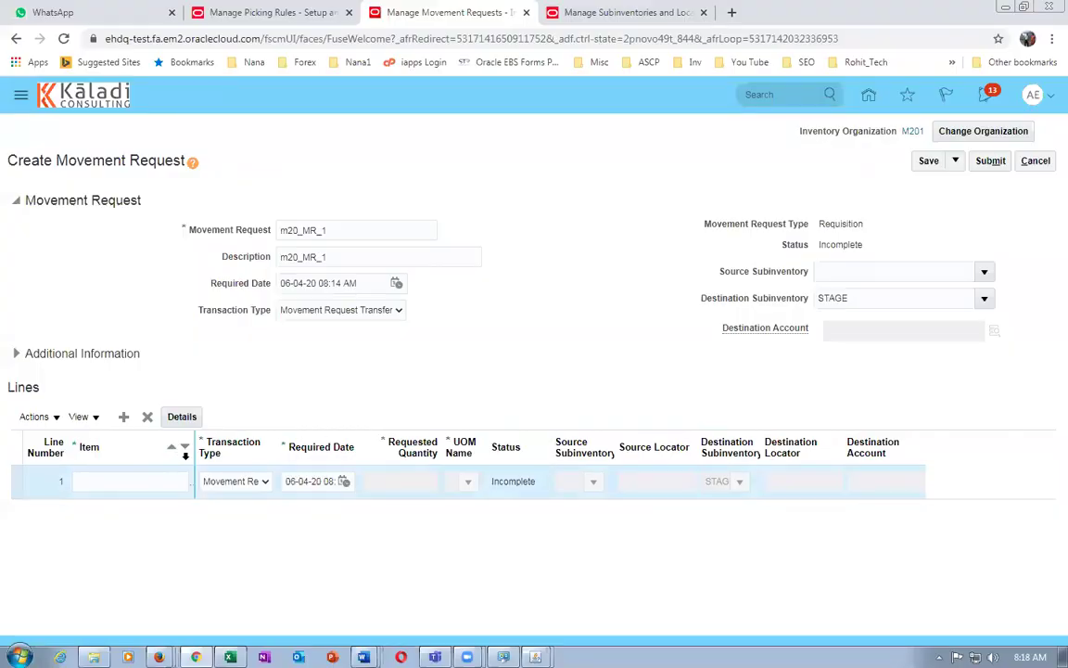
Add line 1 for item m20_MR_test_item with quantity 60 Ea.
{"action": "left_click_drag", "start_coordinate": [194, 455], "coordinate": [237, 454]}
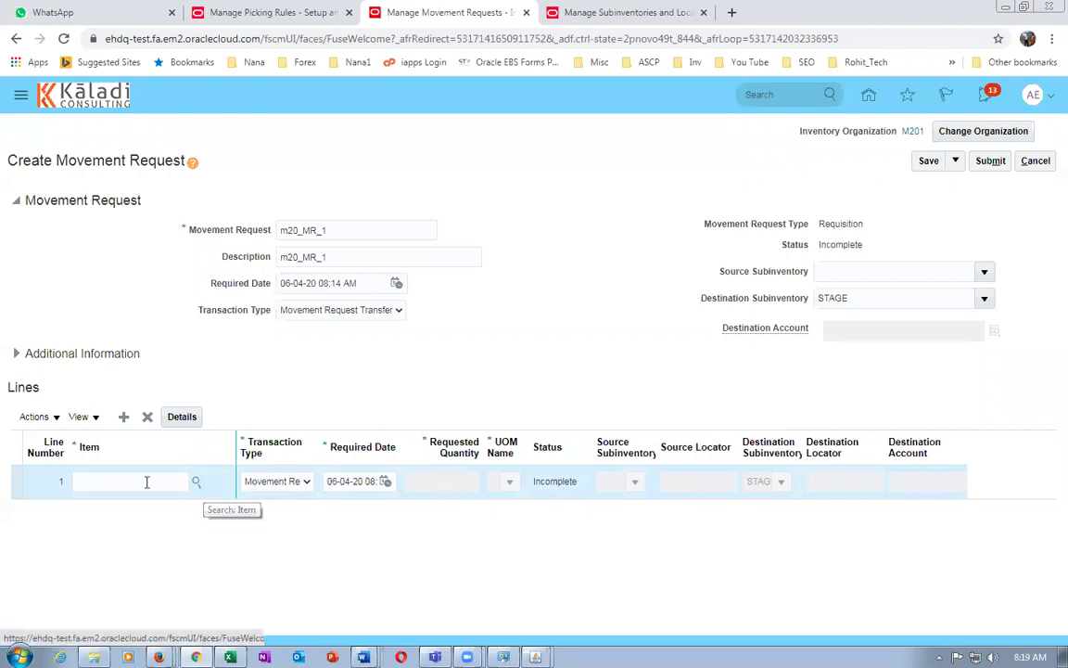
{"action": "left_click", "coordinate": [104, 479]}
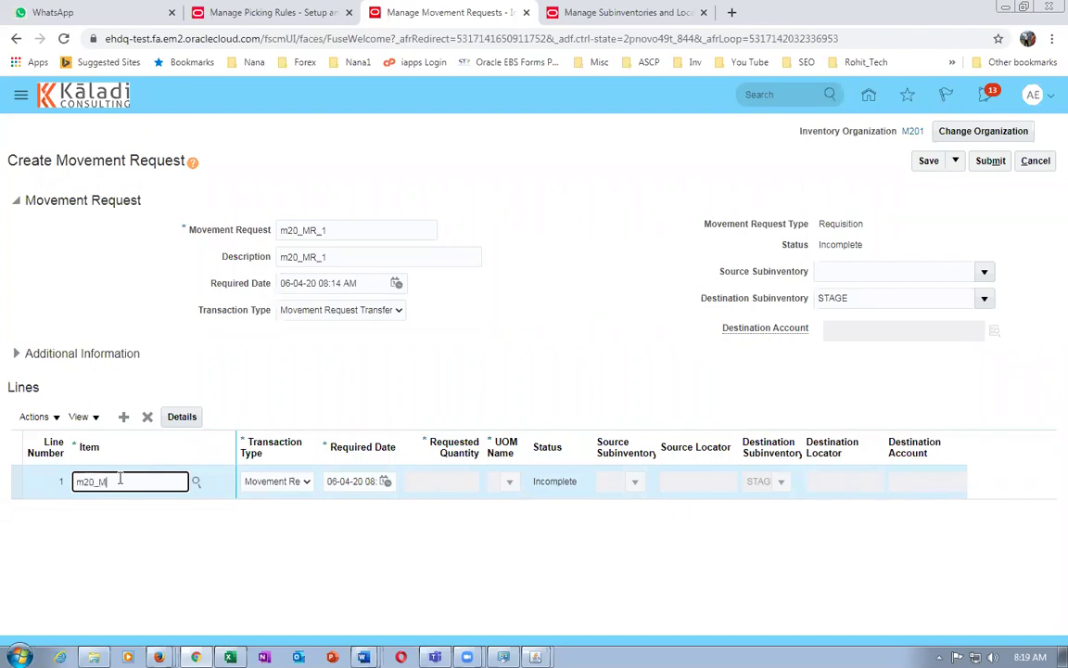
{"action": "type", "text": "m20_MR"}
{"action": "key", "text": "Tab"}
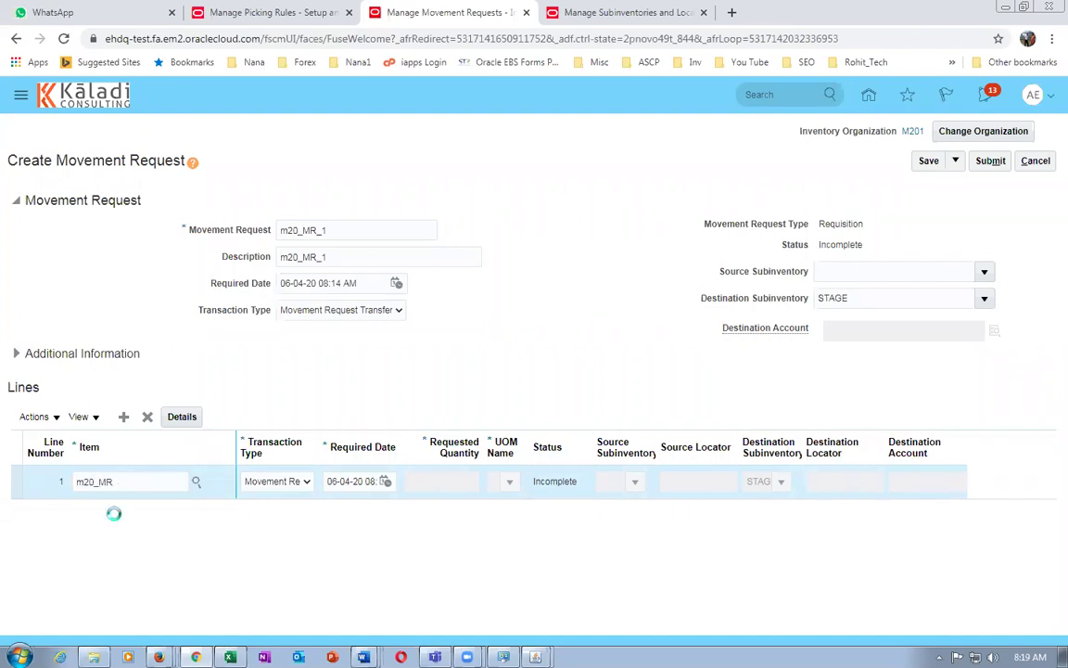
{"action": "left_click", "coordinate": [424, 493]}
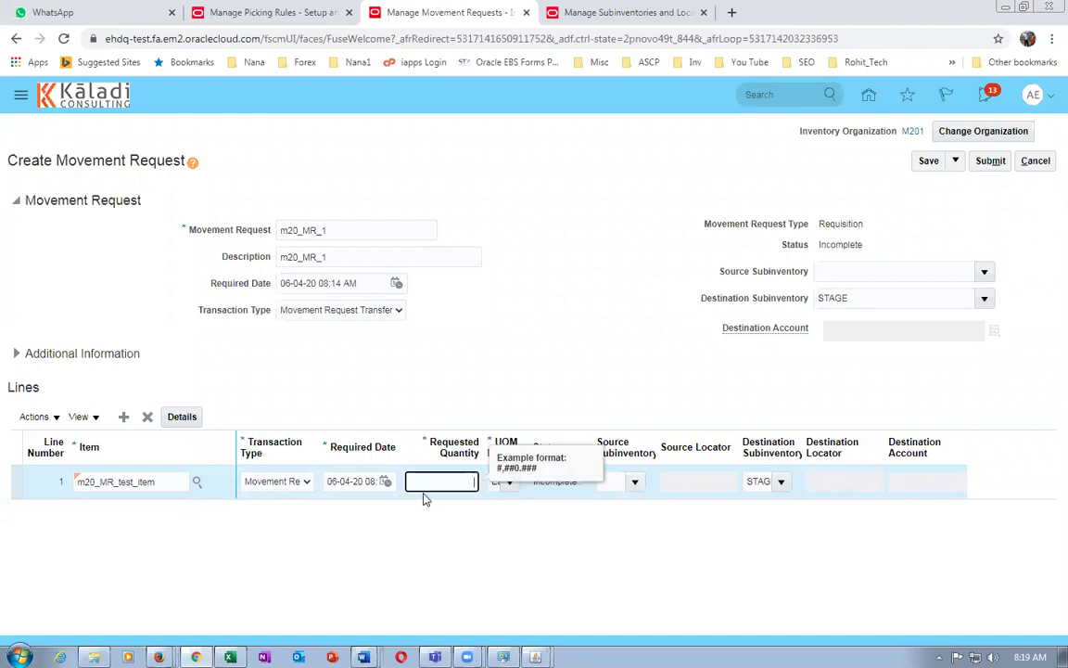
{"action": "type", "text": "60"}
{"action": "key", "text": "Tab"}
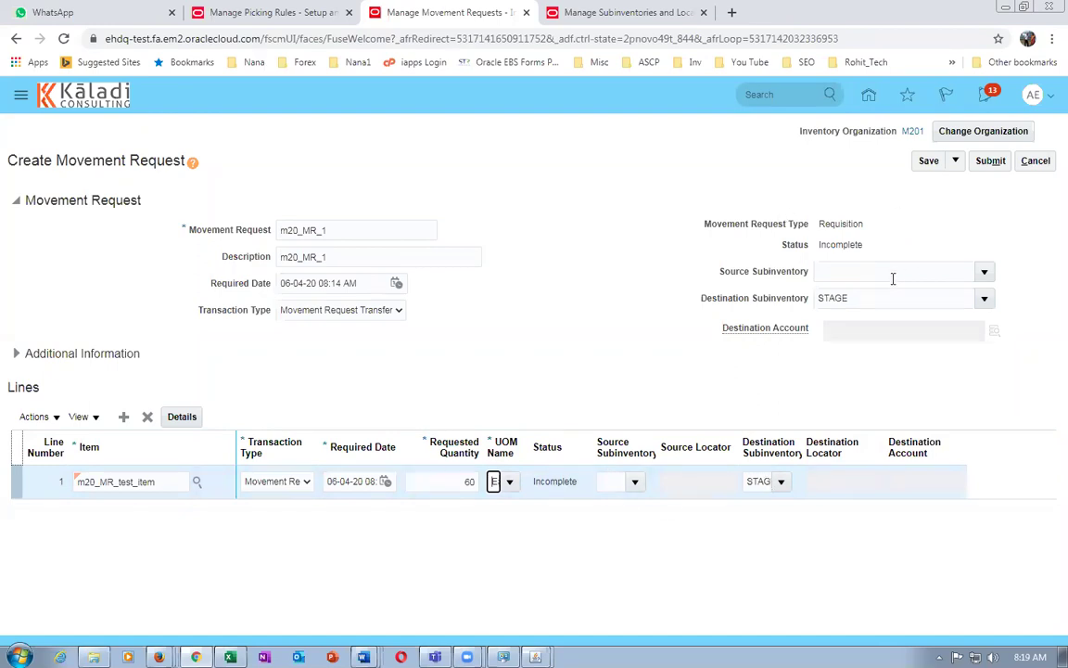
{"action": "left_click", "coordinate": [528, 519]}
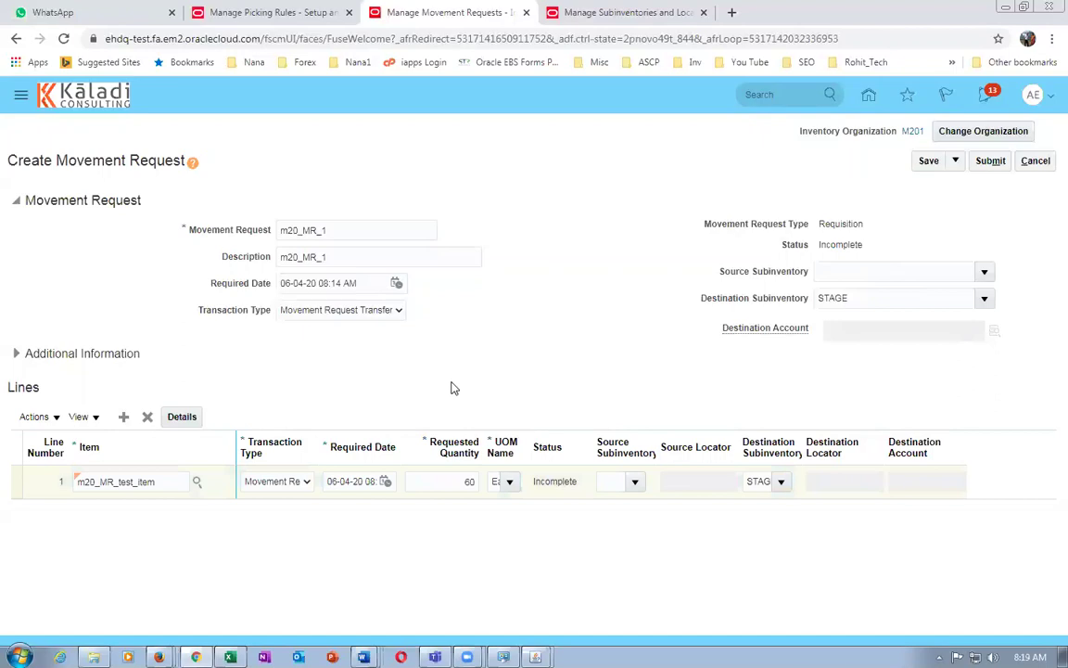
Save and submit movement request m20_MR_1, acknowledging the confirmation.
{"action": "key", "text": "ctrl+s"}
{"action": "left_click", "coordinate": [477, 336]}
{"action": "left_click", "coordinate": [928, 160]}
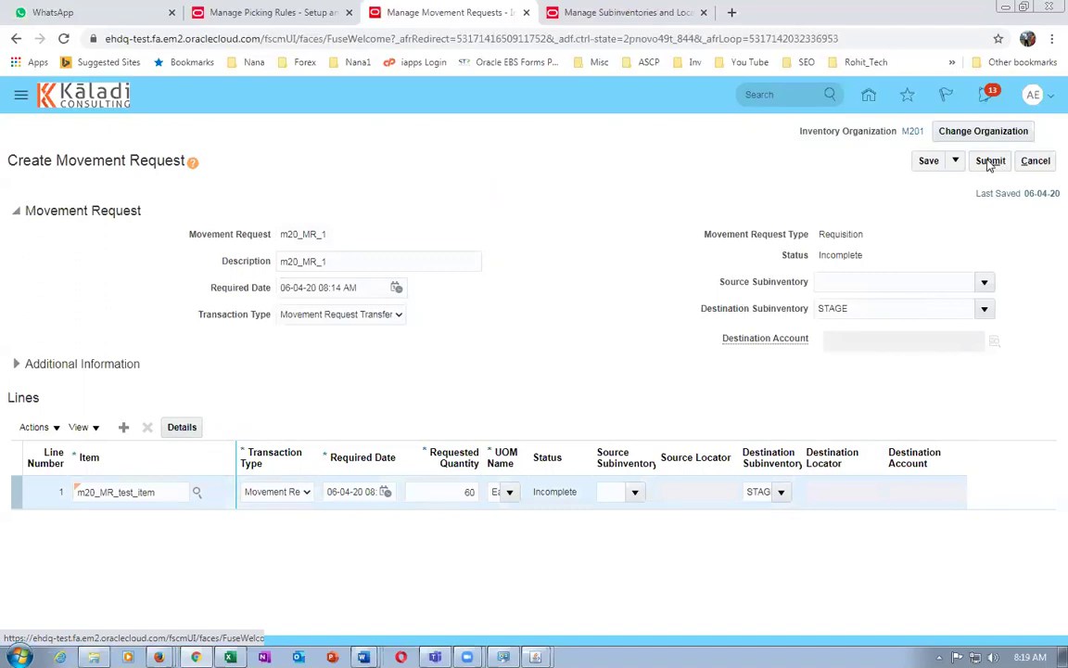
{"action": "left_click", "coordinate": [992, 162]}
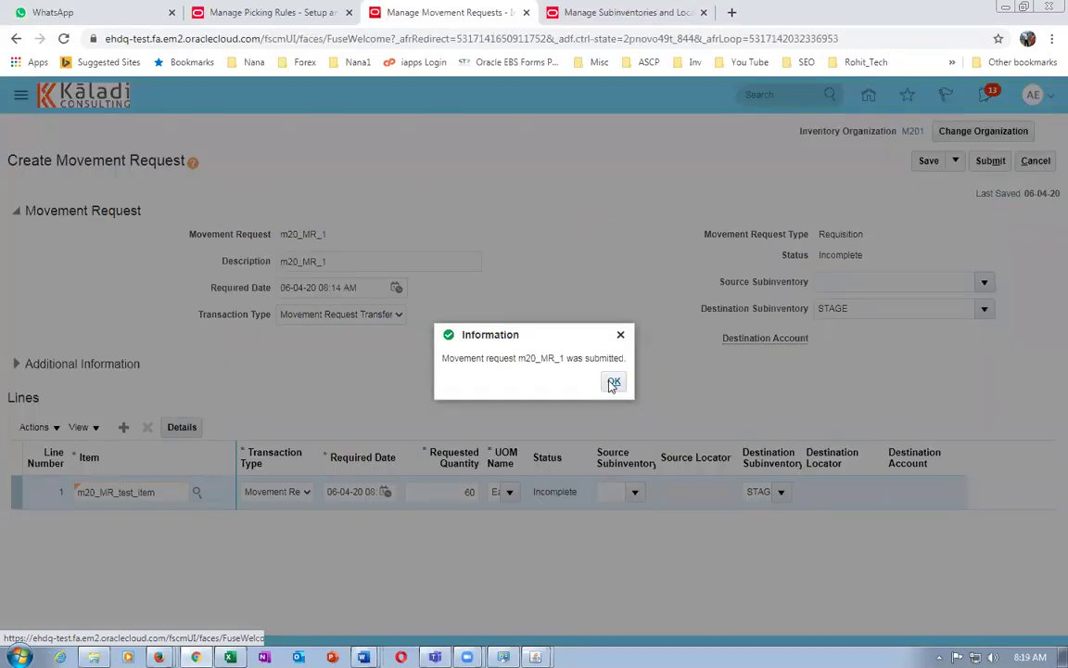
{"action": "left_click", "coordinate": [612, 383]}
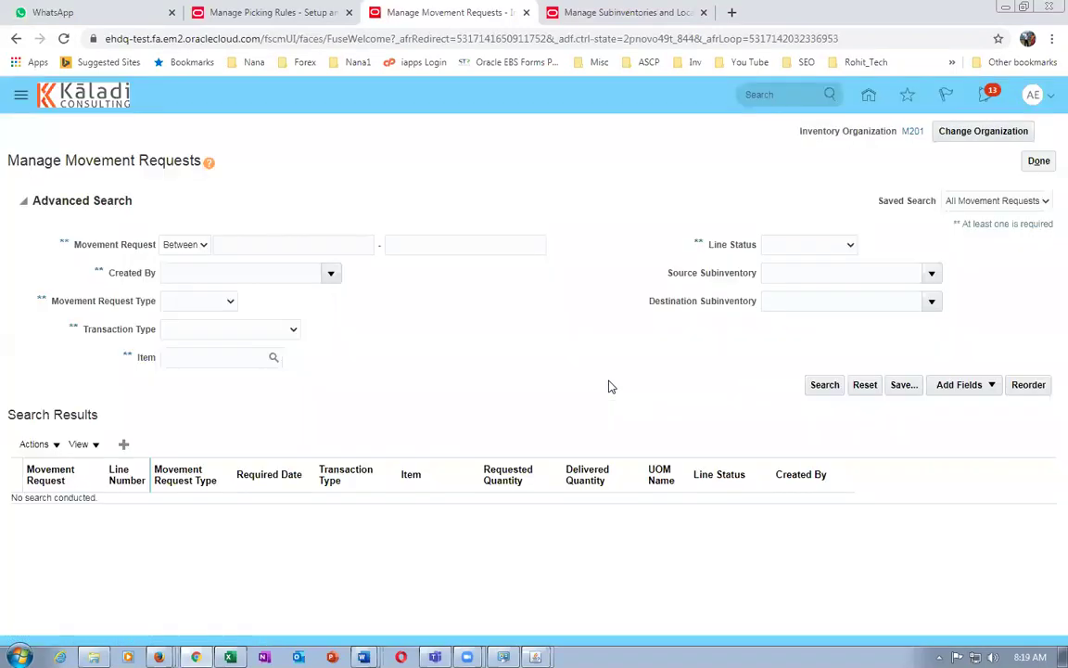
Search movement requests by item m20_MR_test_item.
{"action": "left_click", "coordinate": [825, 384]}
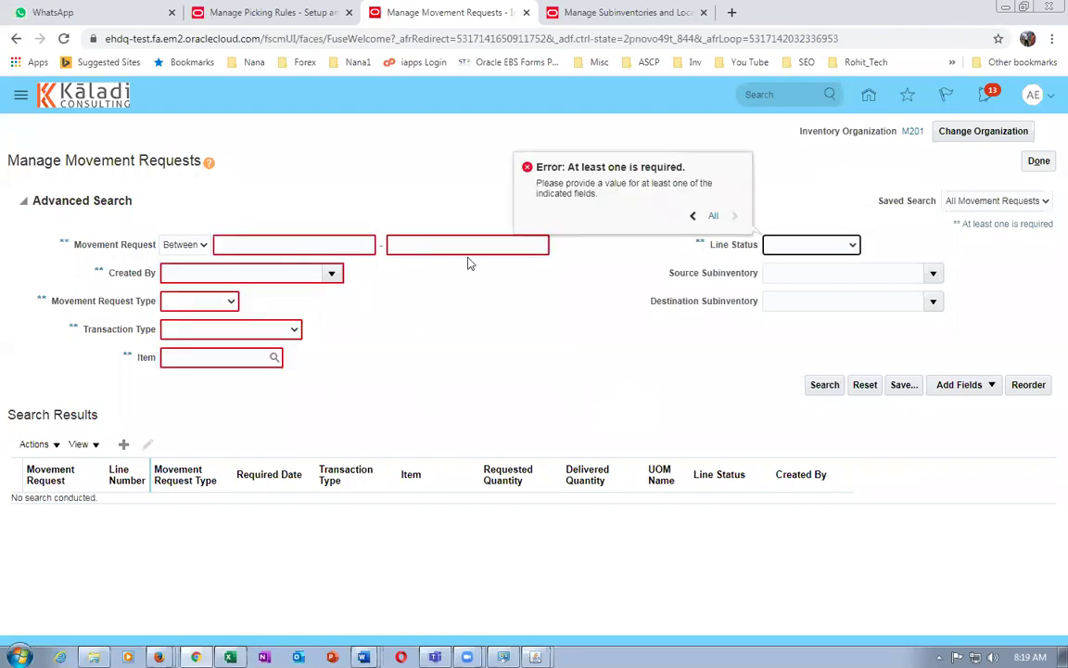
{"action": "left_click", "coordinate": [208, 359]}
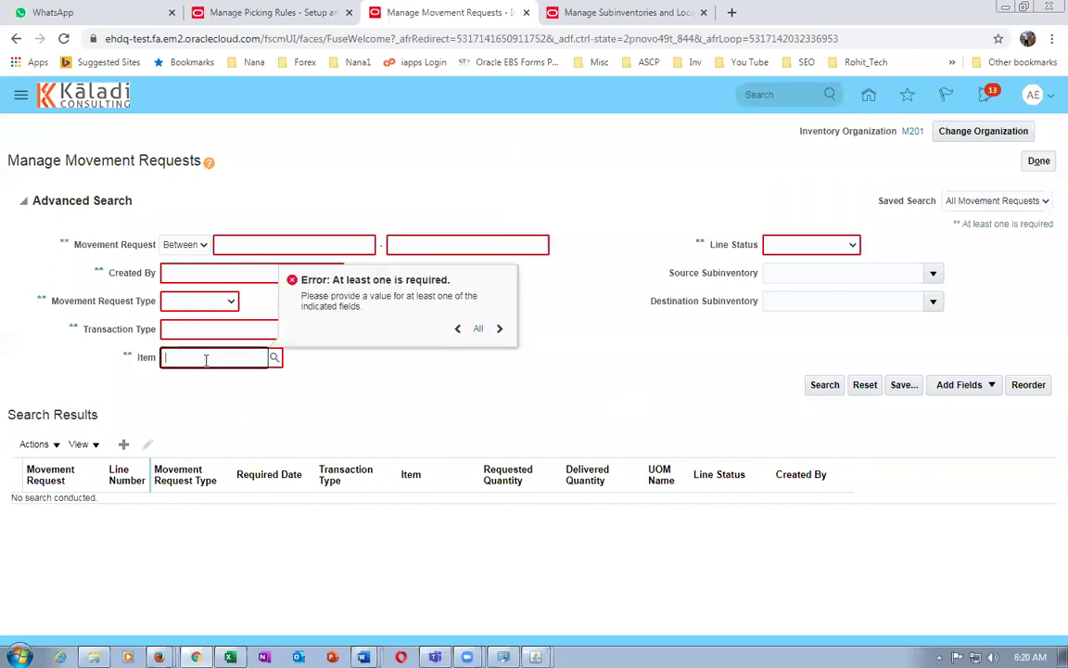
{"action": "type", "text": "m20_MR_test_item"}
{"action": "left_click", "coordinate": [232, 406]}
{"action": "left_click", "coordinate": [824, 388]}
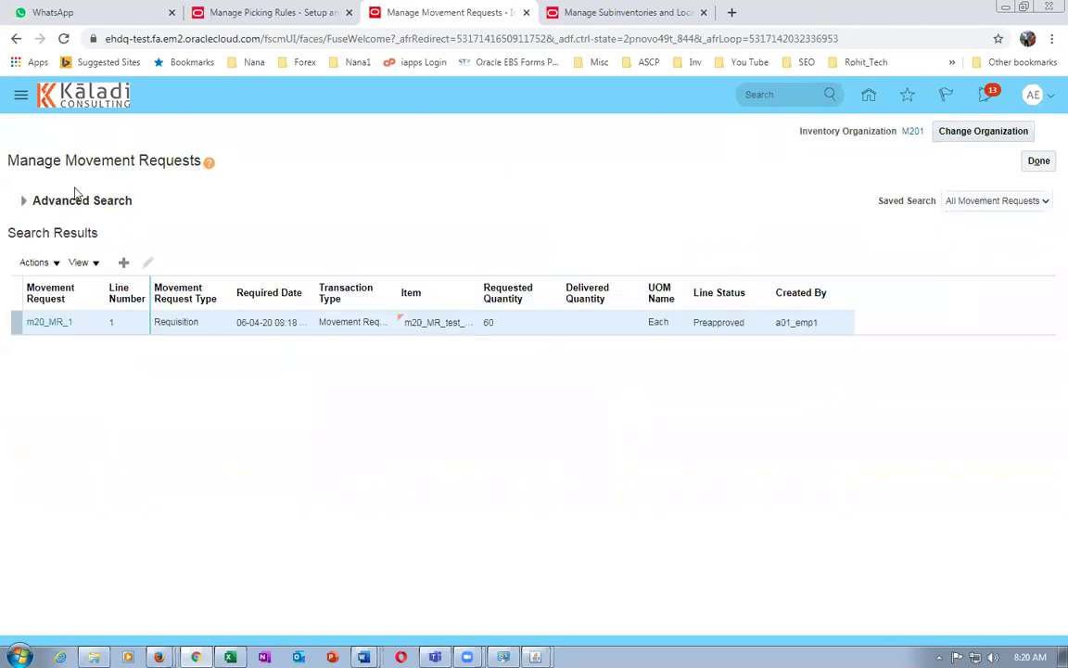
Confirm m20_MR_1's line status is Preapproved, then return to Manage Subinventories.
{"action": "left_click", "coordinate": [24, 201]}
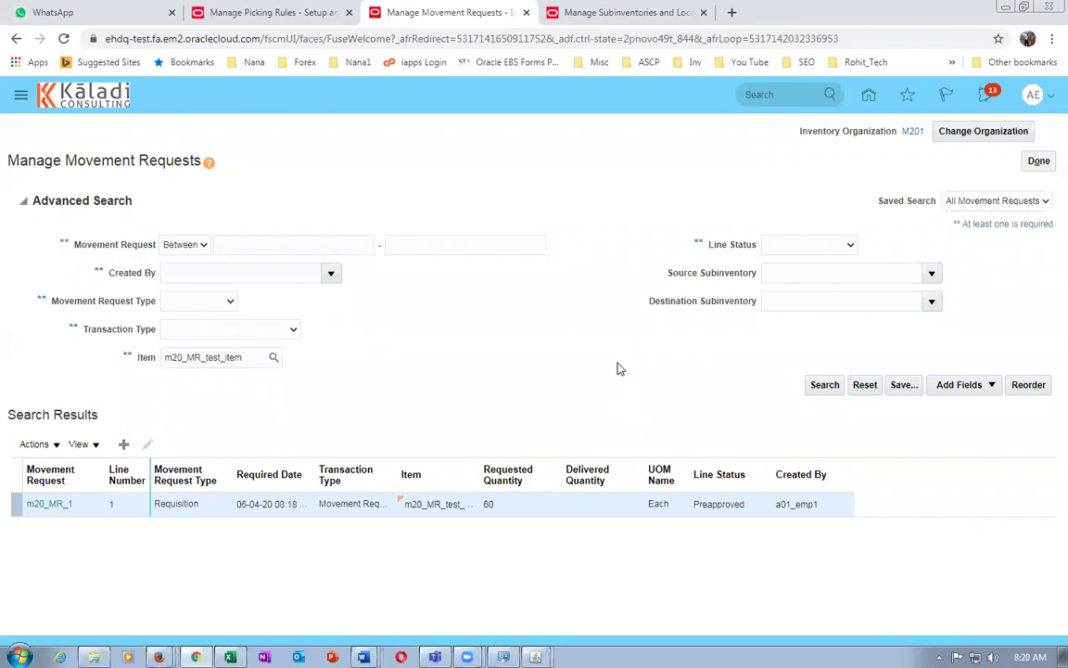
{"action": "left_click", "coordinate": [703, 506]}
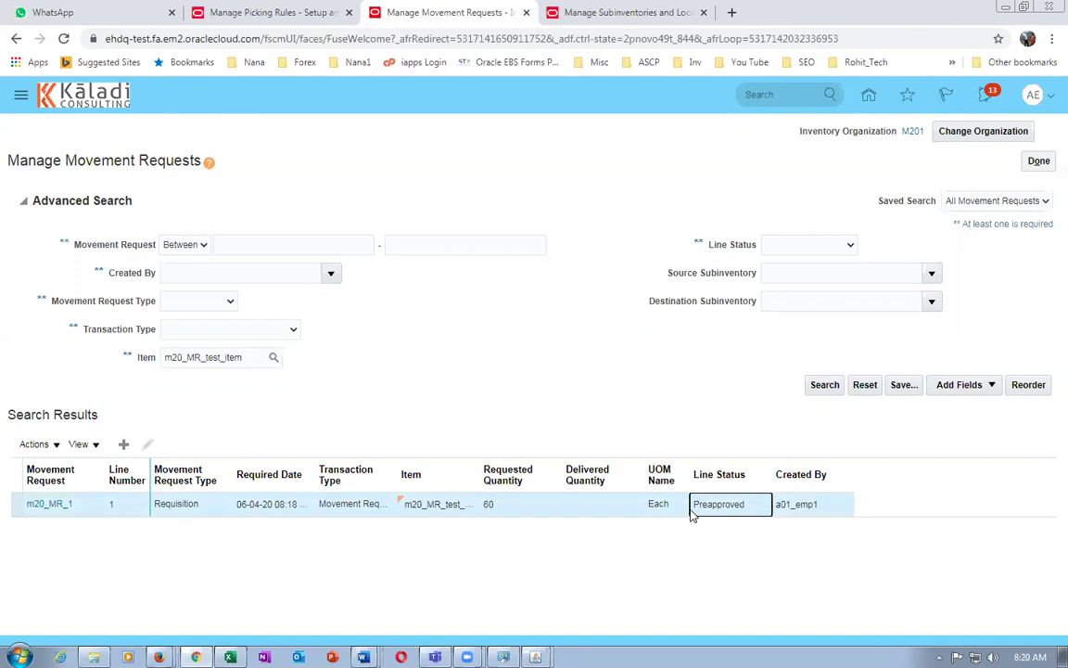
{"action": "left_click", "coordinate": [15, 504]}
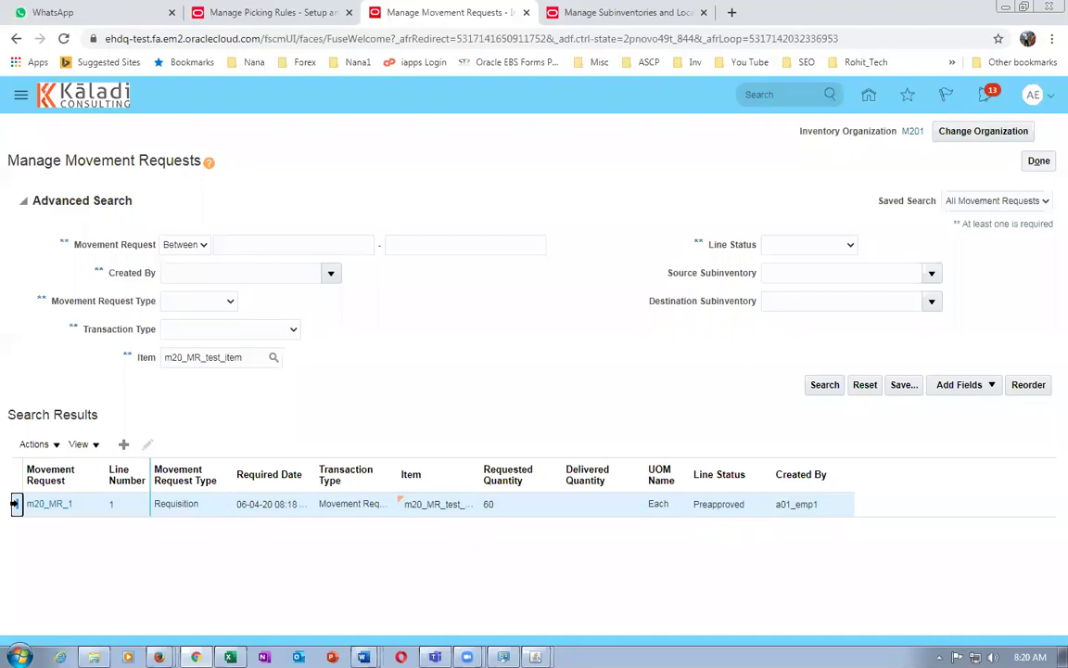
{"action": "left_click", "coordinate": [628, 15]}
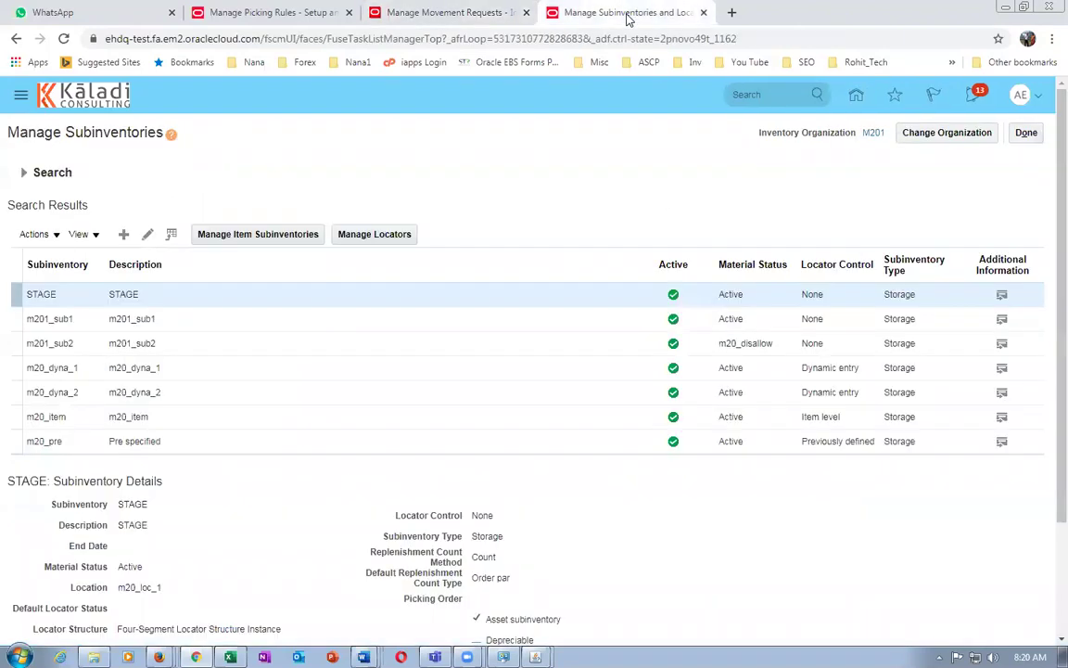
Duplicate the Manage Subinventories tab and close E-Business Suite's Rules Workbench and picking rules windows.
{"action": "right_click", "coordinate": [628, 17]}
{"action": "left_click", "coordinate": [660, 86]}
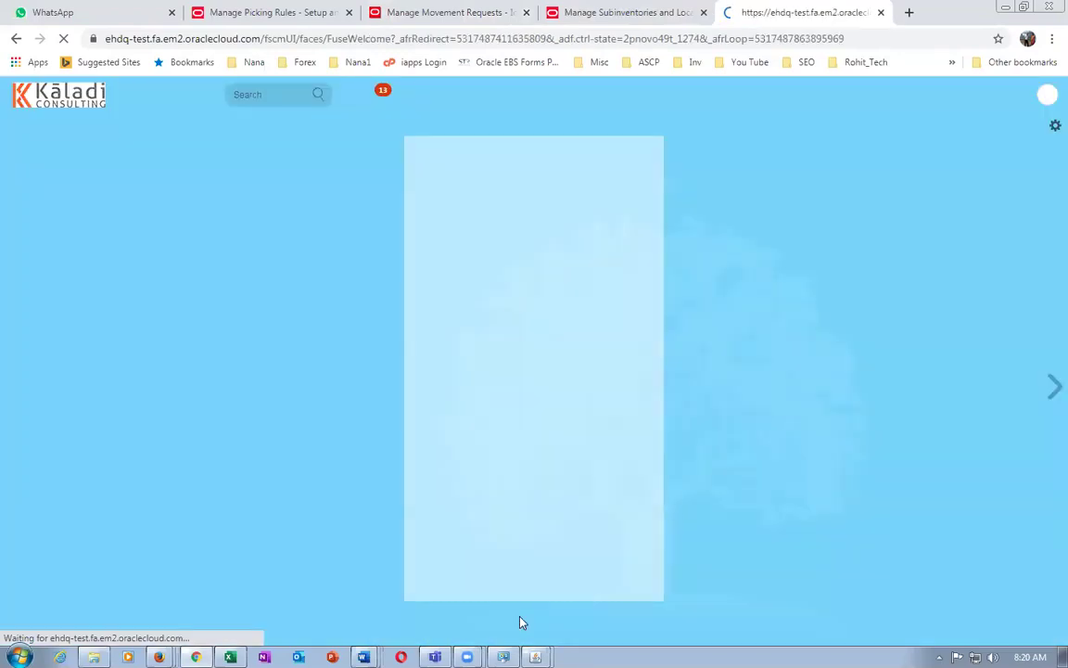
{"action": "mouse_move", "coordinate": [535, 656]}
{"action": "left_click", "coordinate": [529, 626]}
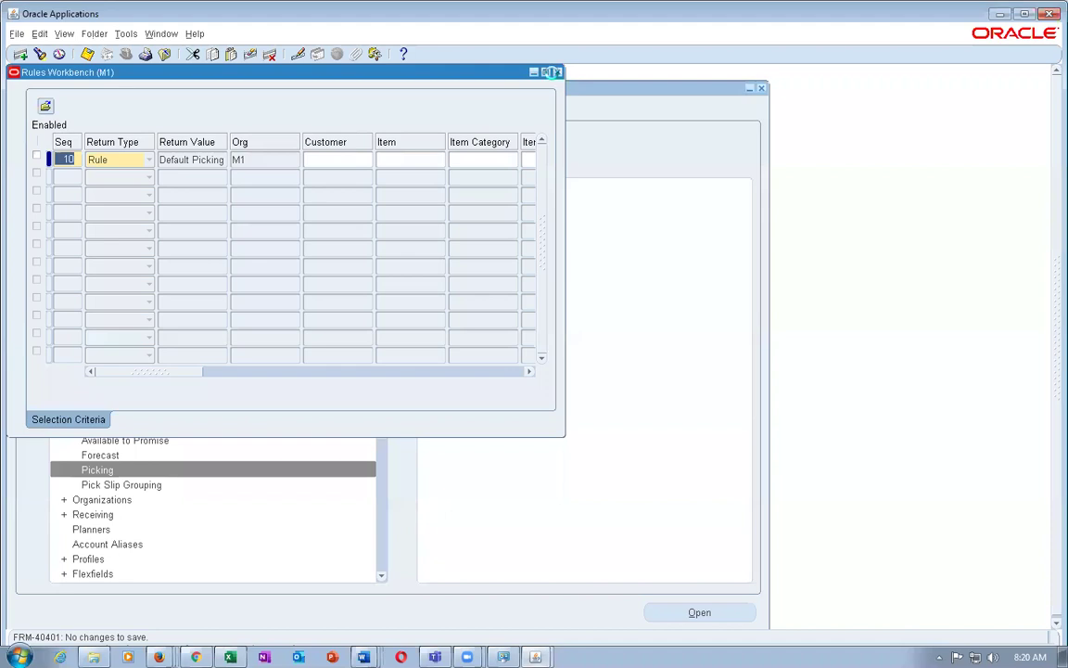
{"action": "left_click", "coordinate": [558, 72]}
{"action": "left_click", "coordinate": [557, 72]}
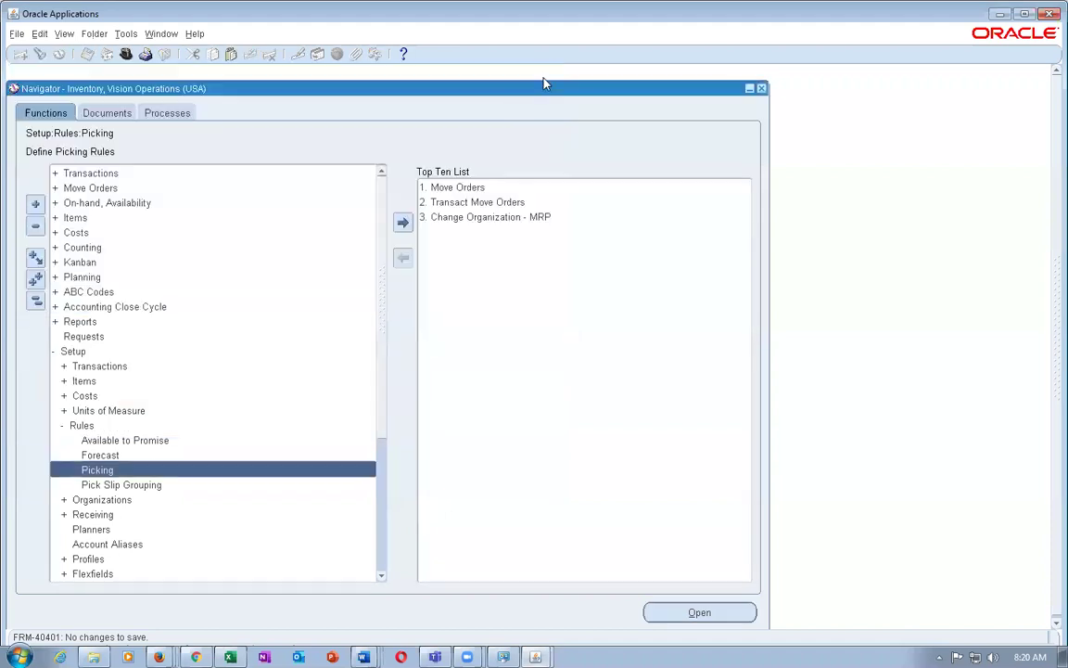
Find all lines in Transact Move Orders and browse move orders 1244884, 1260883 and 1260890.
{"action": "double_click", "coordinate": [88, 187]}
{"action": "double_click", "coordinate": [99, 203]}
{"action": "double_click", "coordinate": [111, 217]}
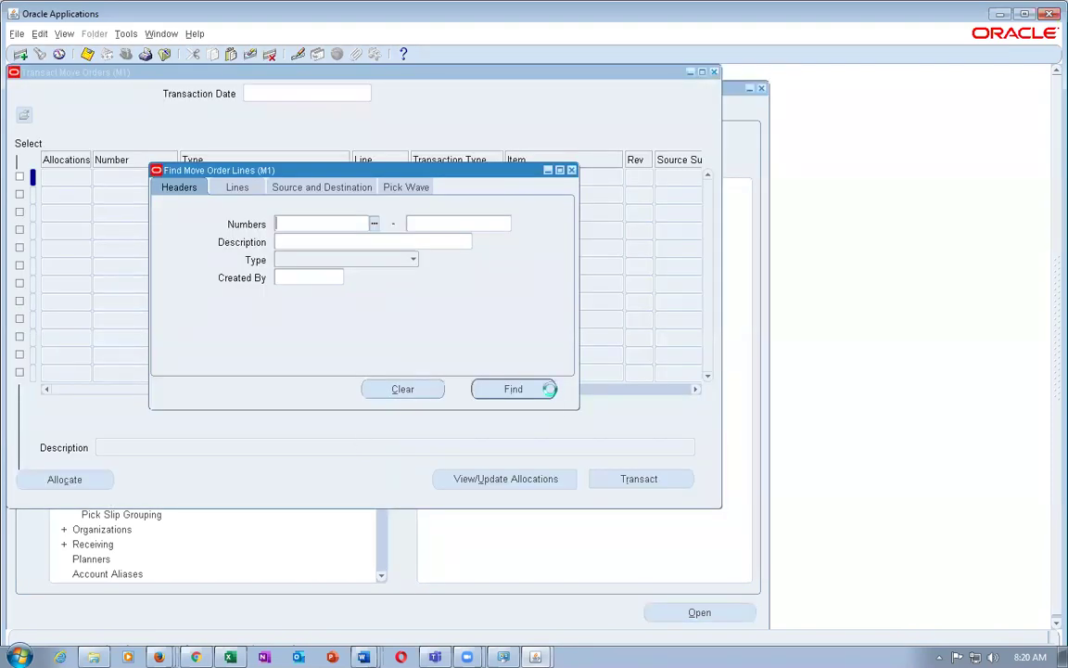
{"action": "left_click", "coordinate": [549, 389]}
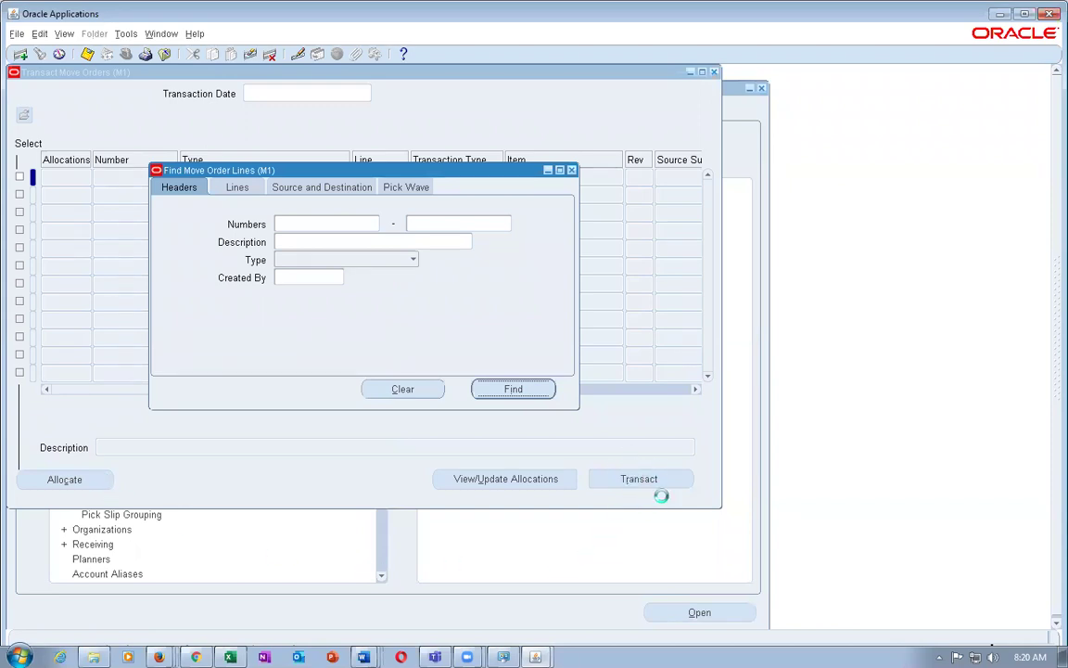
{"action": "left_click", "coordinate": [638, 375]}
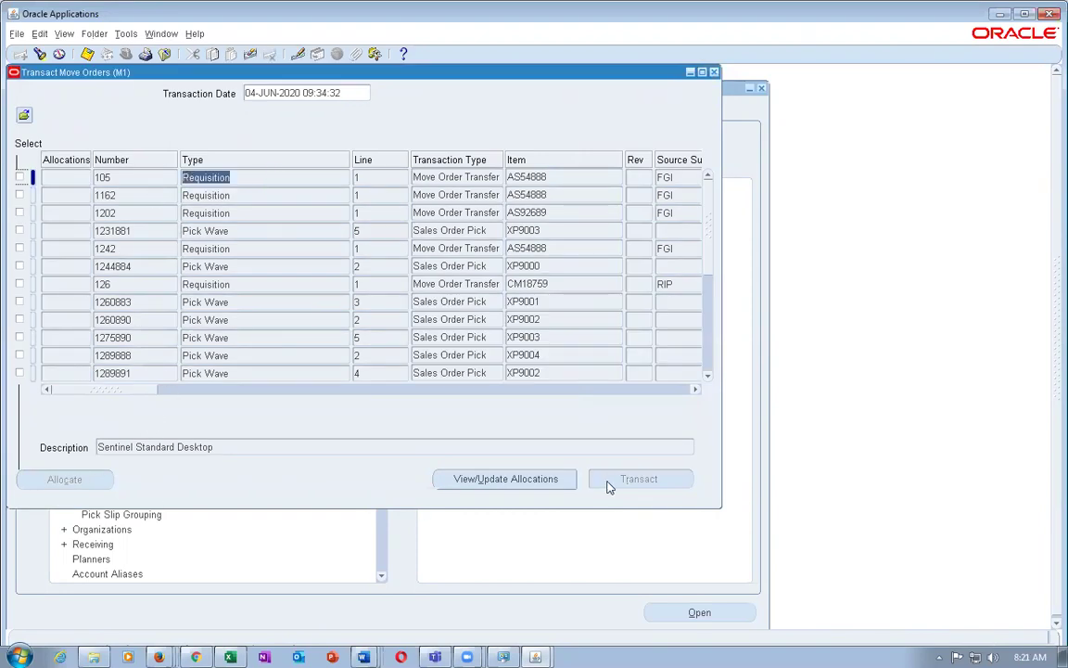
{"action": "left_click", "coordinate": [257, 266]}
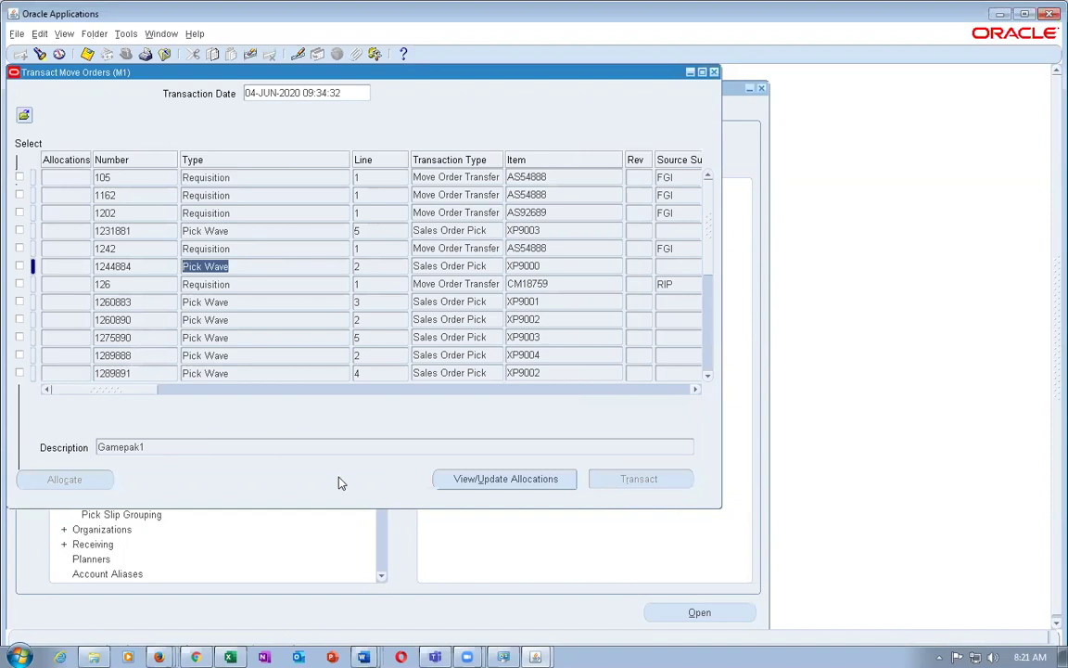
{"action": "left_click", "coordinate": [281, 302]}
{"action": "left_click", "coordinate": [272, 319]}
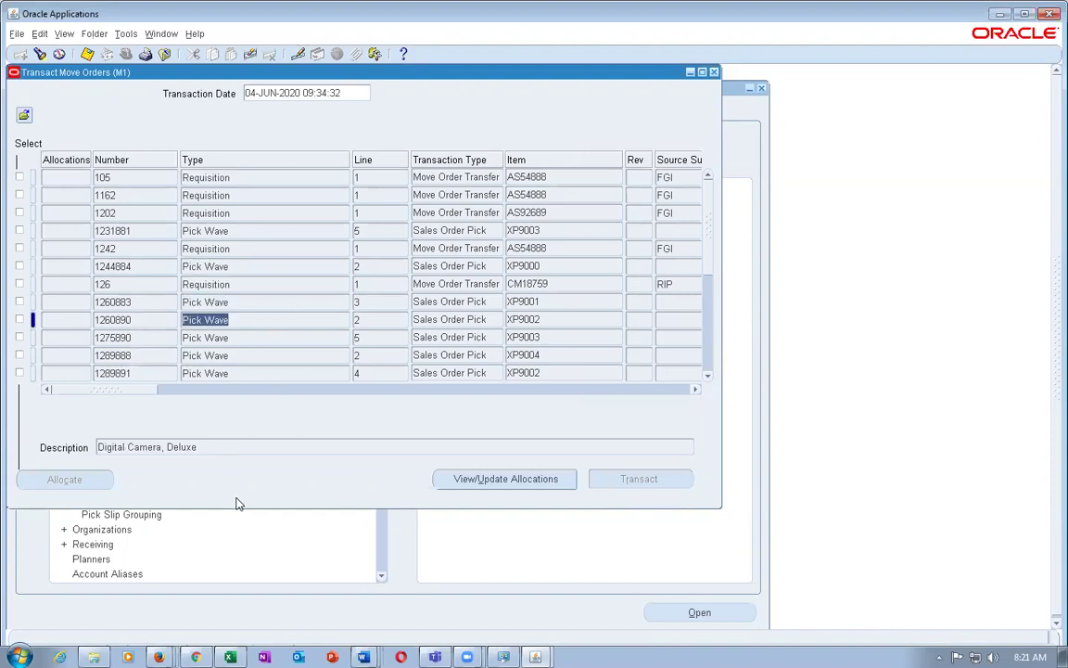
{"action": "key", "text": "alt+Tab"}
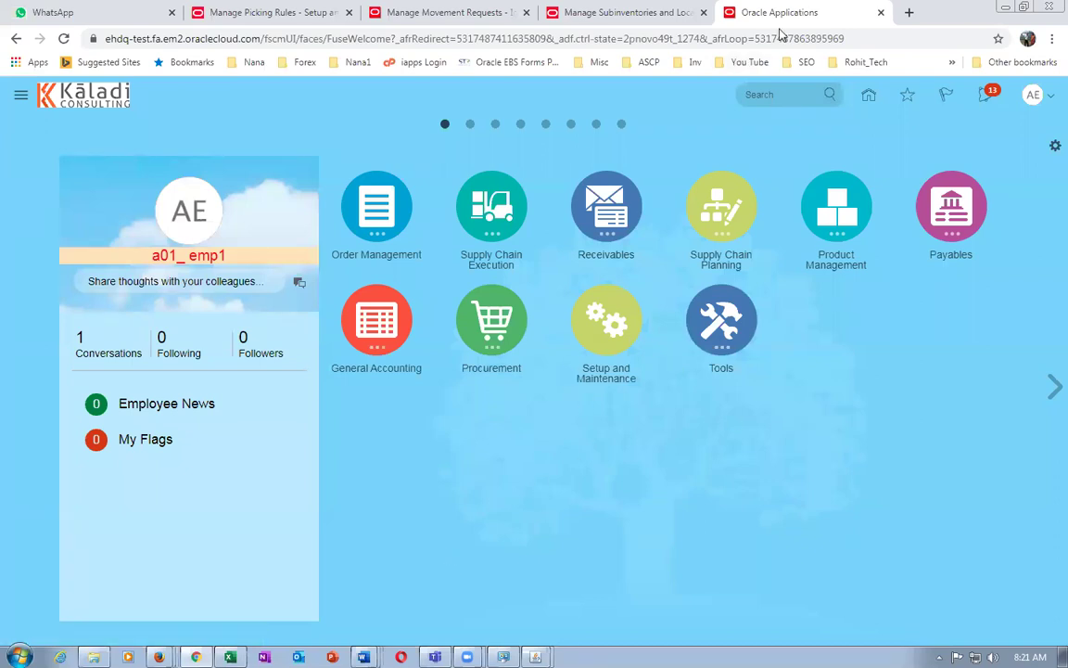
Schedule a new Print Movement Request Pick Slip Report process from Scheduled Processes.
{"action": "left_click", "coordinate": [742, 343]}
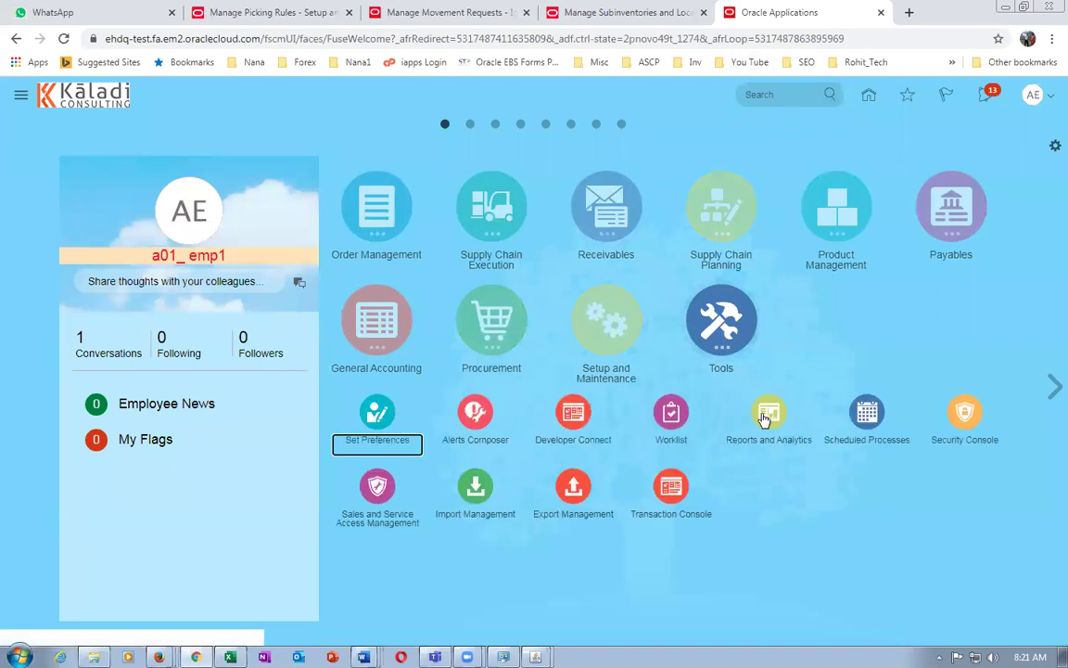
{"action": "left_click", "coordinate": [855, 417]}
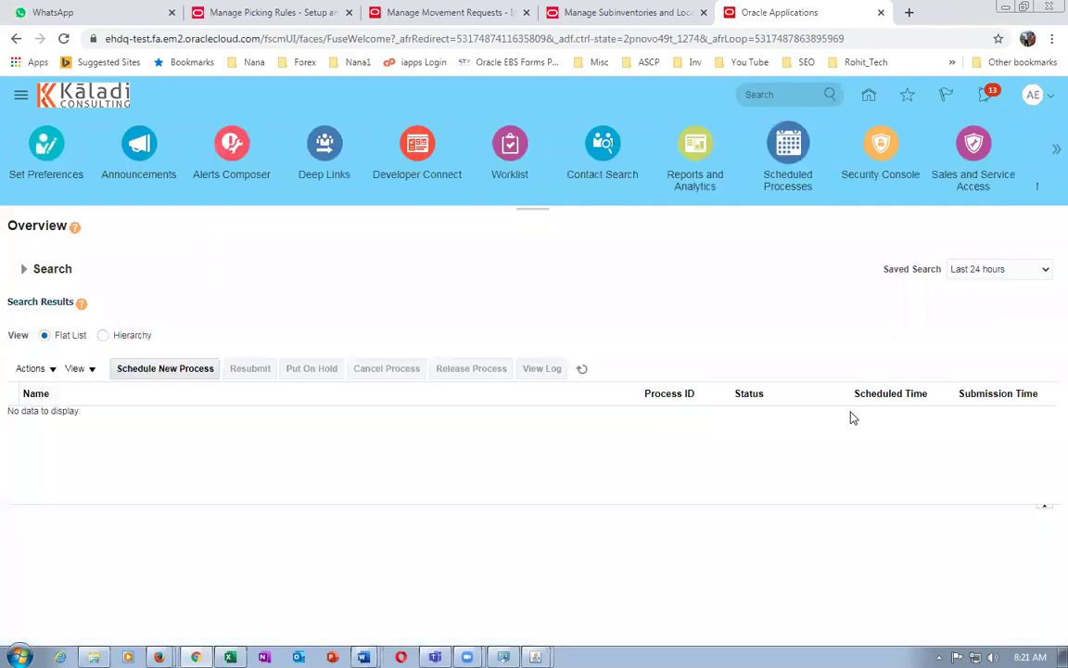
{"action": "left_click", "coordinate": [183, 371]}
{"action": "left_click", "coordinate": [358, 328]}
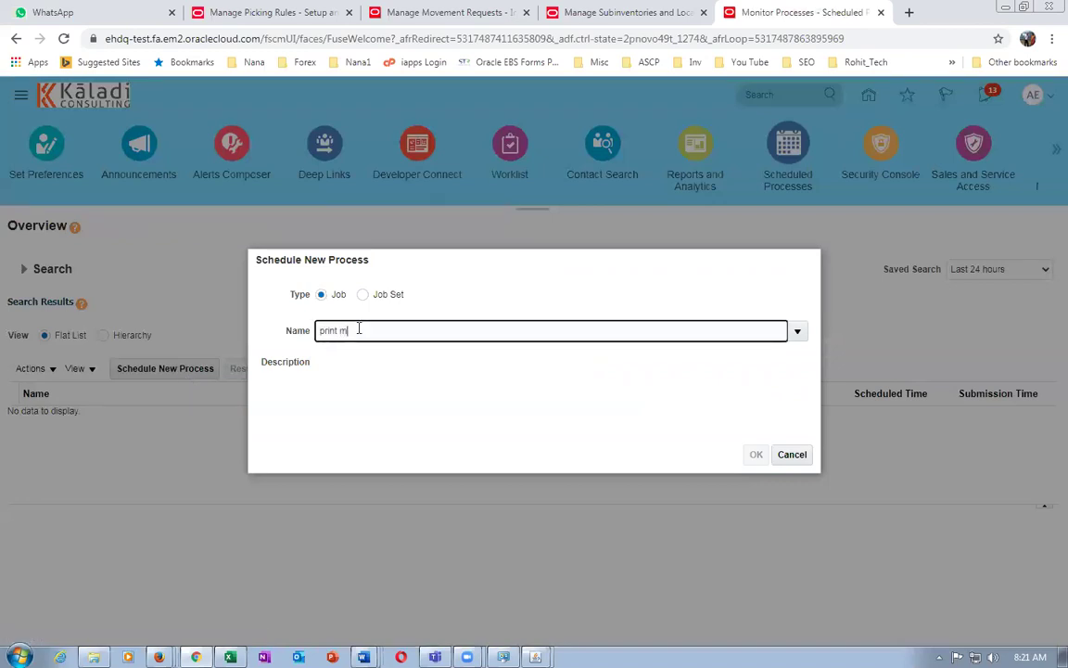
{"action": "key", "text": "Tab"}
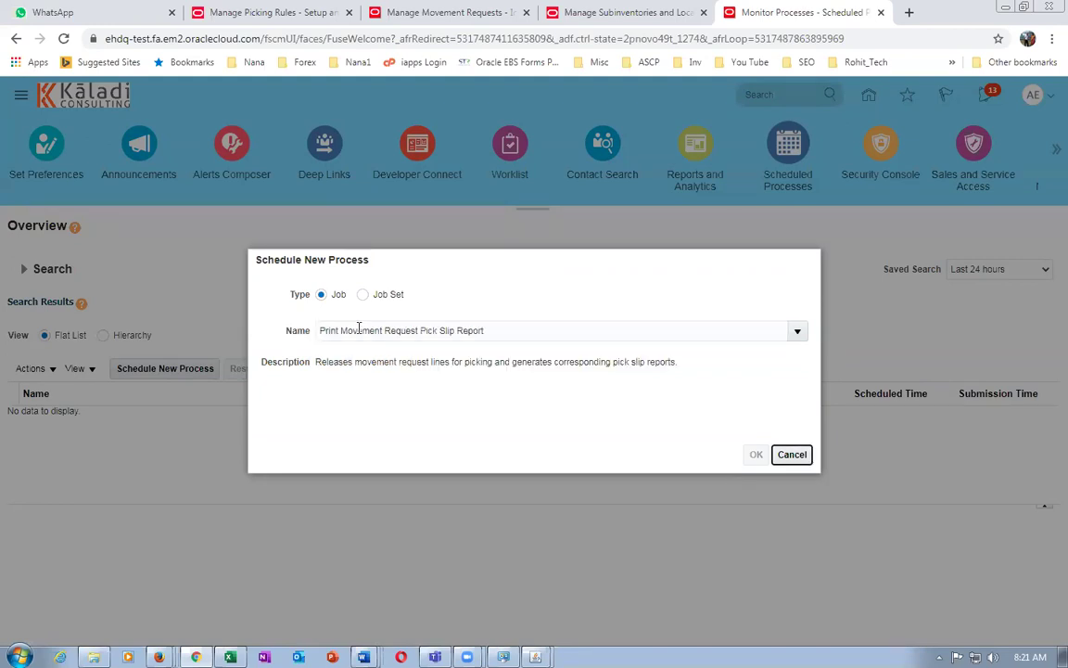
{"action": "left_click", "coordinate": [755, 456]}
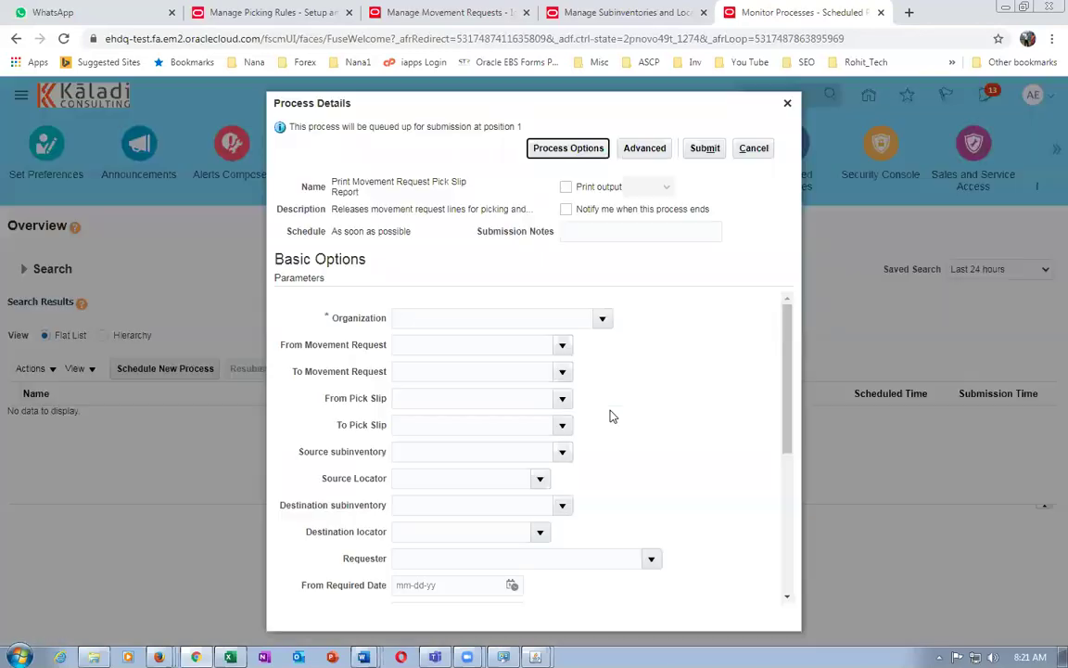
Set organization M201 and movement request range from and to m20_MR_1.
{"action": "left_click", "coordinate": [408, 318]}
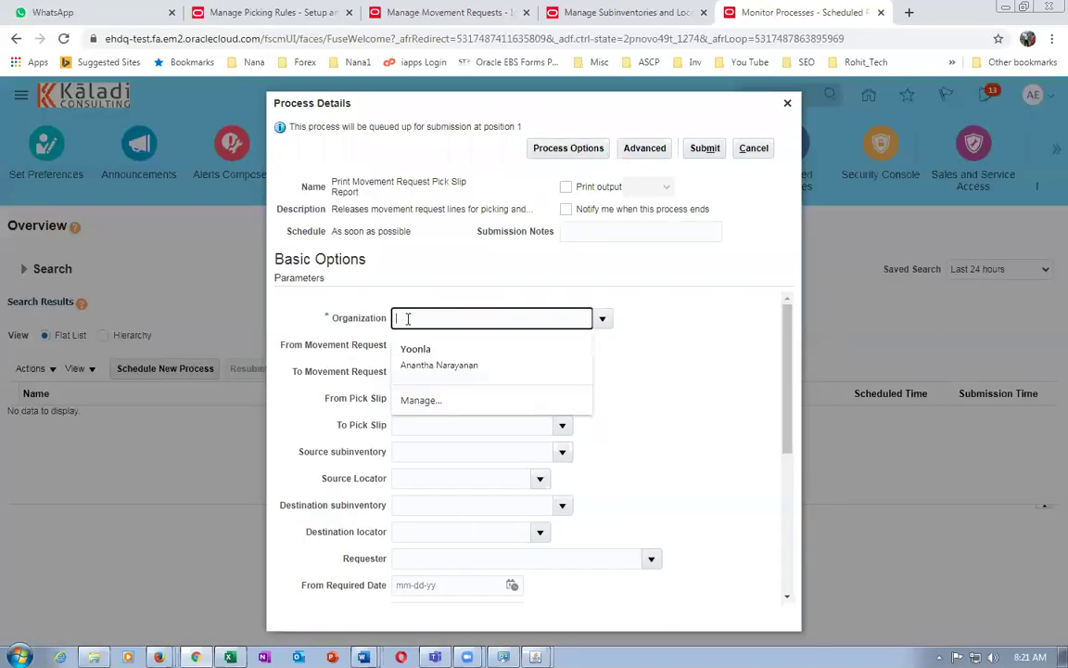
{"action": "type", "text": "M20"}
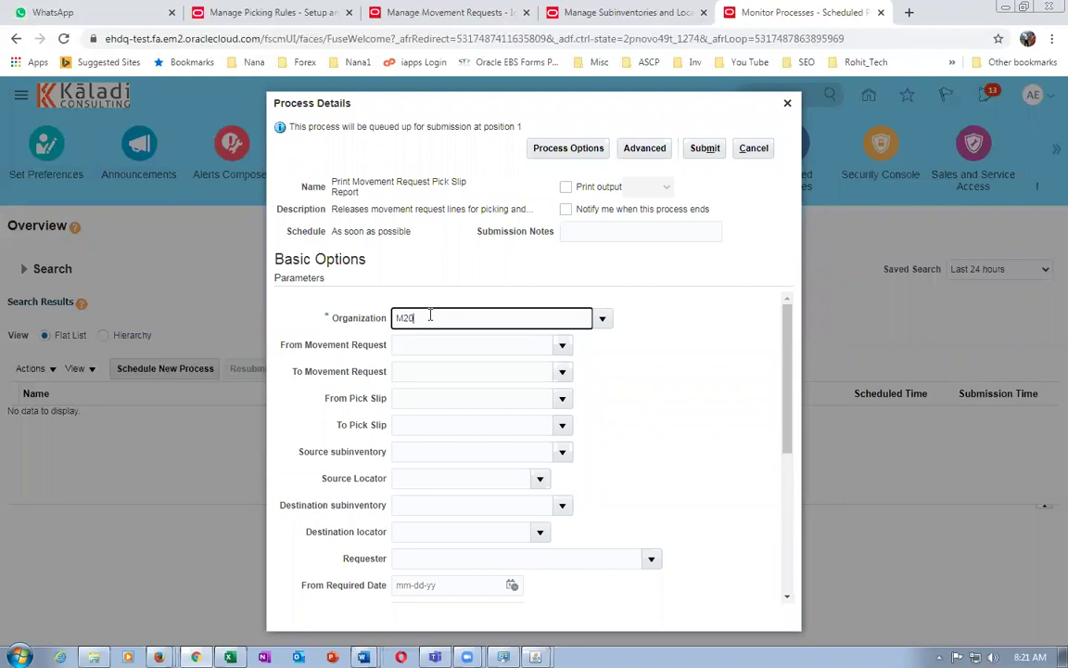
{"action": "type", "text": "1"}
{"action": "key", "text": "Tab"}
{"action": "type", "text": "m20"}
{"action": "key", "text": "Tab"}
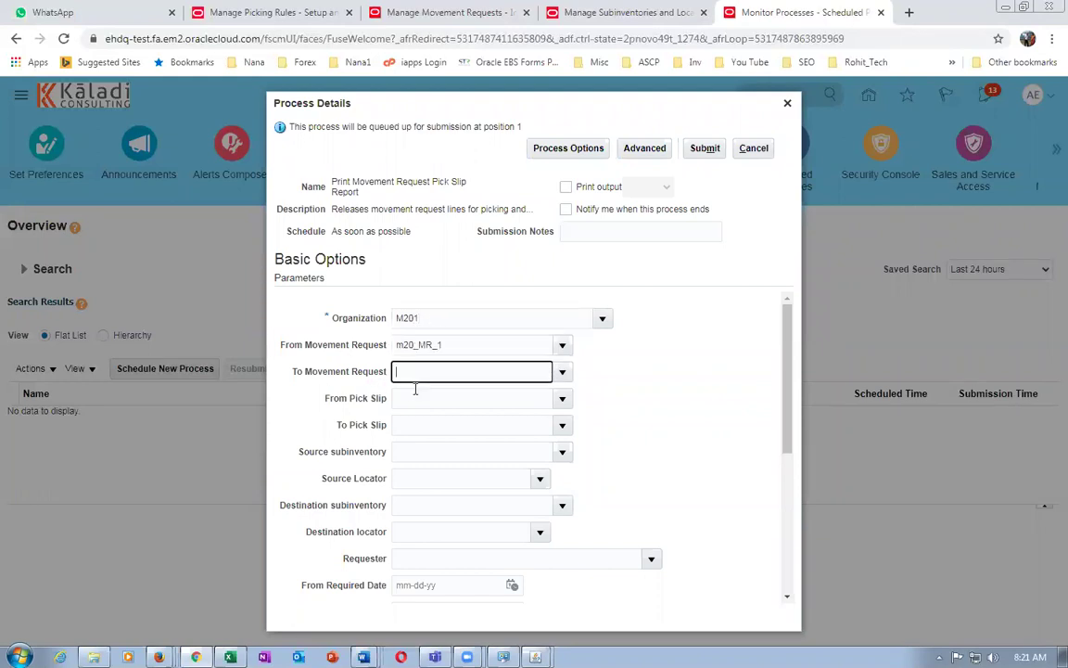
{"action": "type", "text": "m20"}
{"action": "key", "text": "Tab"}
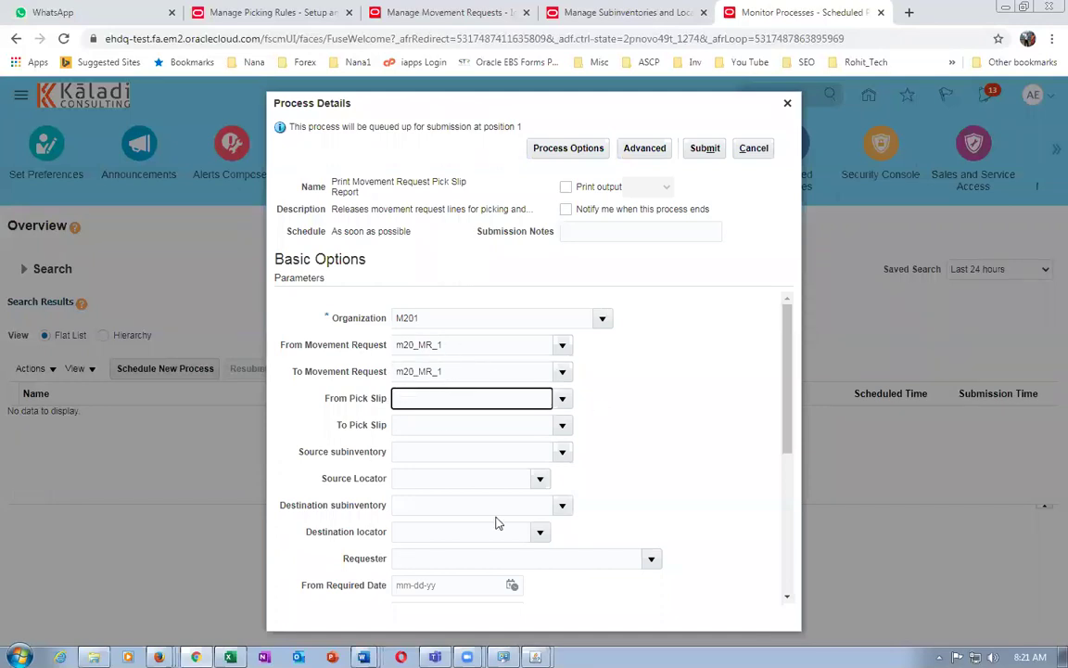
Set Release Approved Lines to Yes and submit the pick slip report process.
{"action": "left_click_drag", "start_coordinate": [785, 370], "coordinate": [785, 554]}
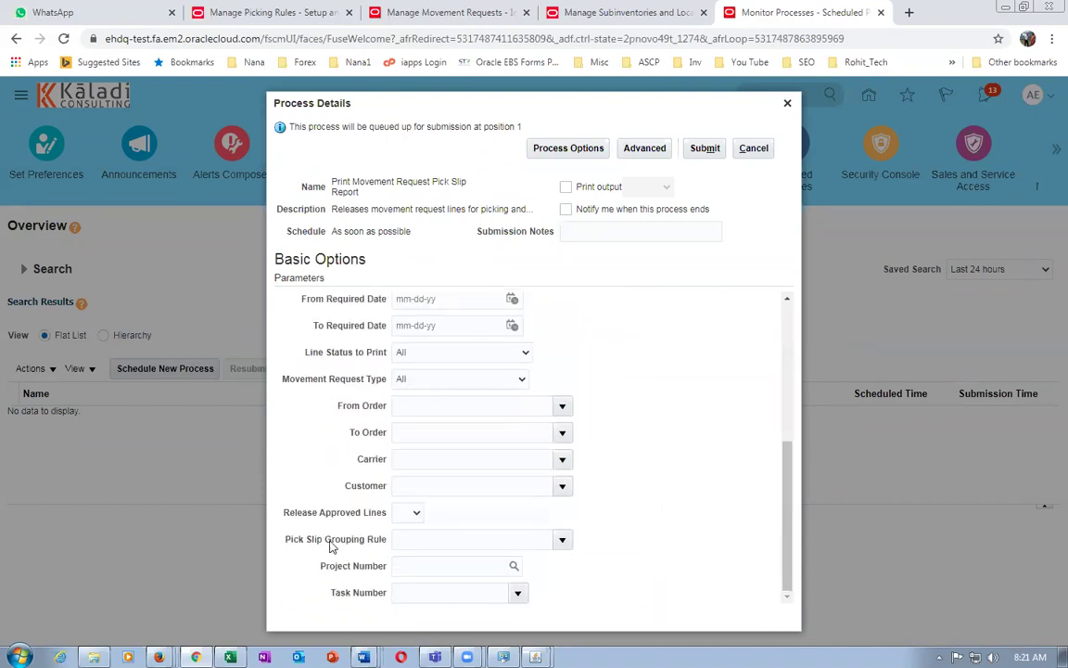
{"action": "left_click", "coordinate": [410, 514]}
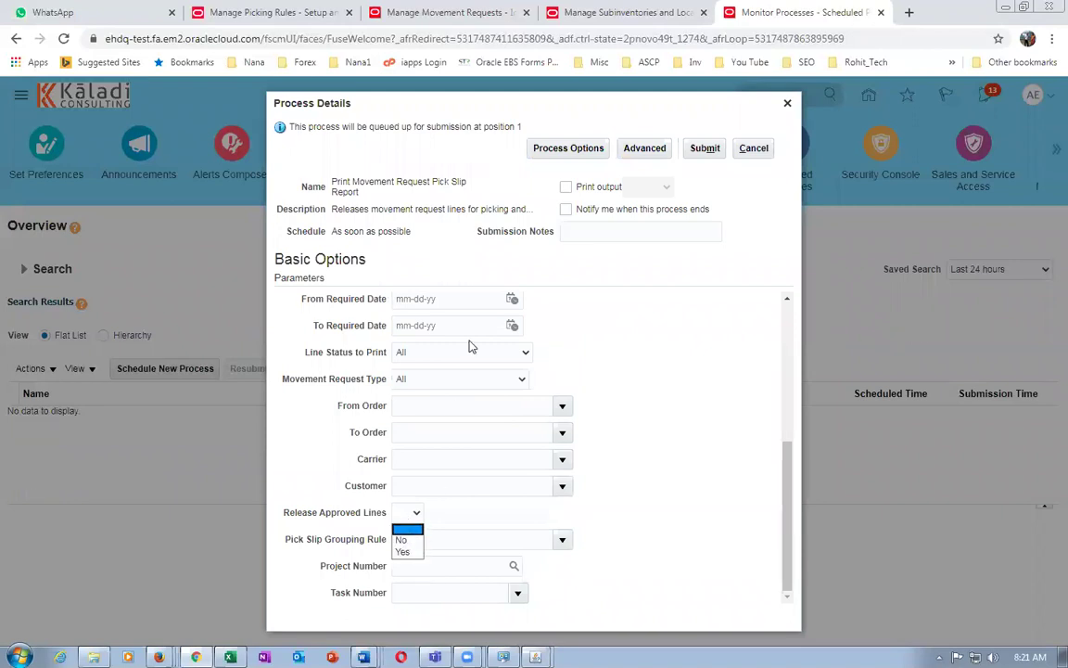
{"action": "left_click_drag", "start_coordinate": [340, 184], "coordinate": [346, 192]}
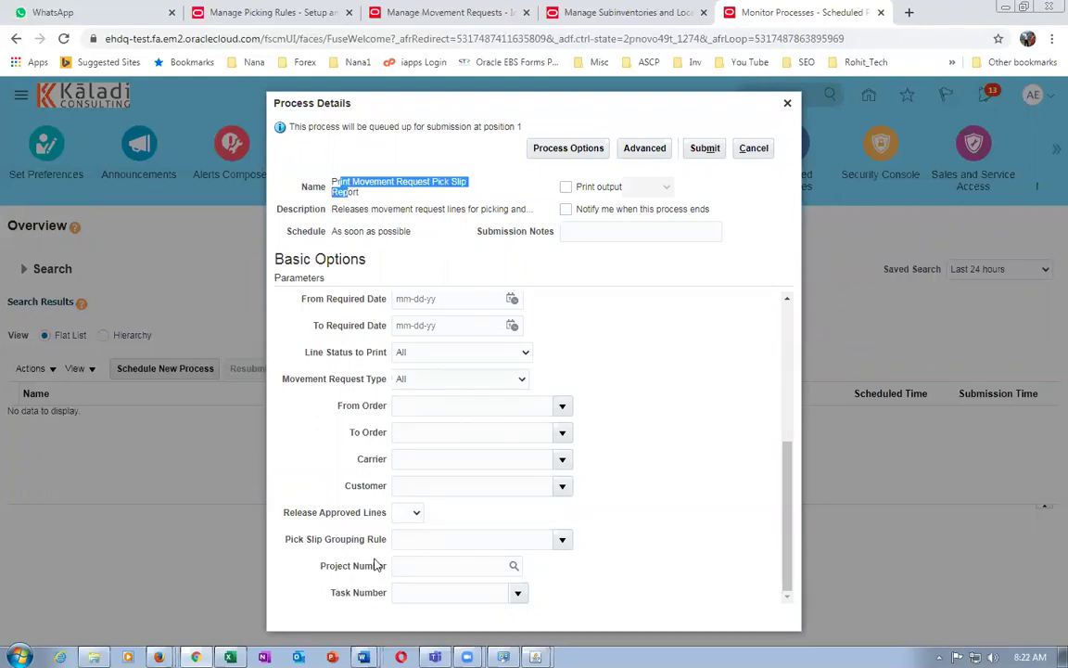
{"action": "left_click", "coordinate": [408, 515]}
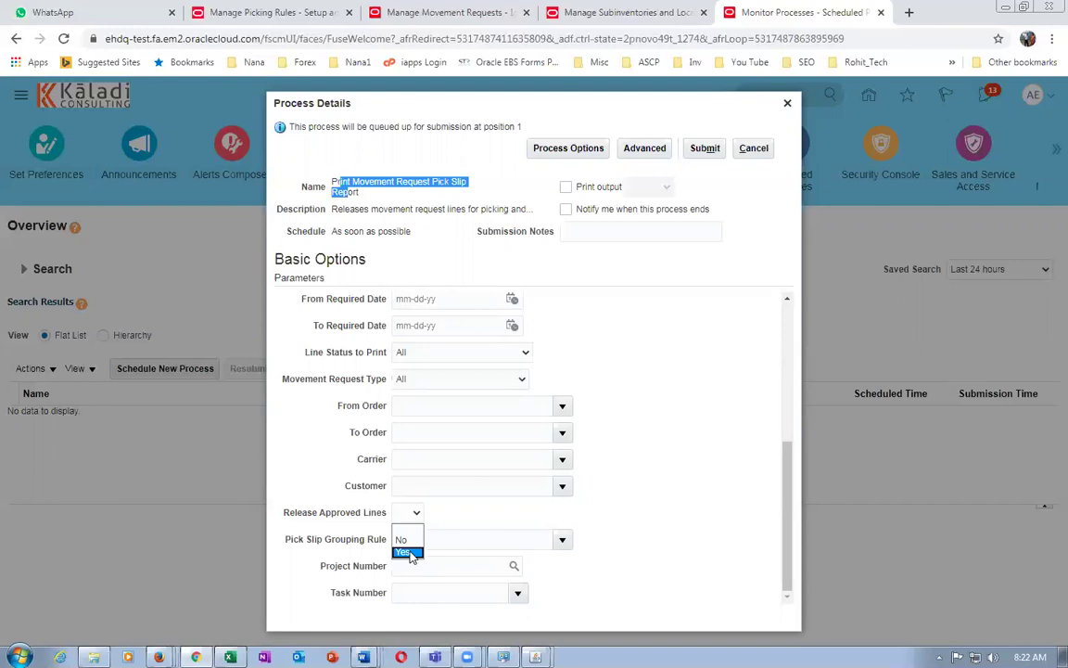
{"action": "left_click", "coordinate": [408, 553]}
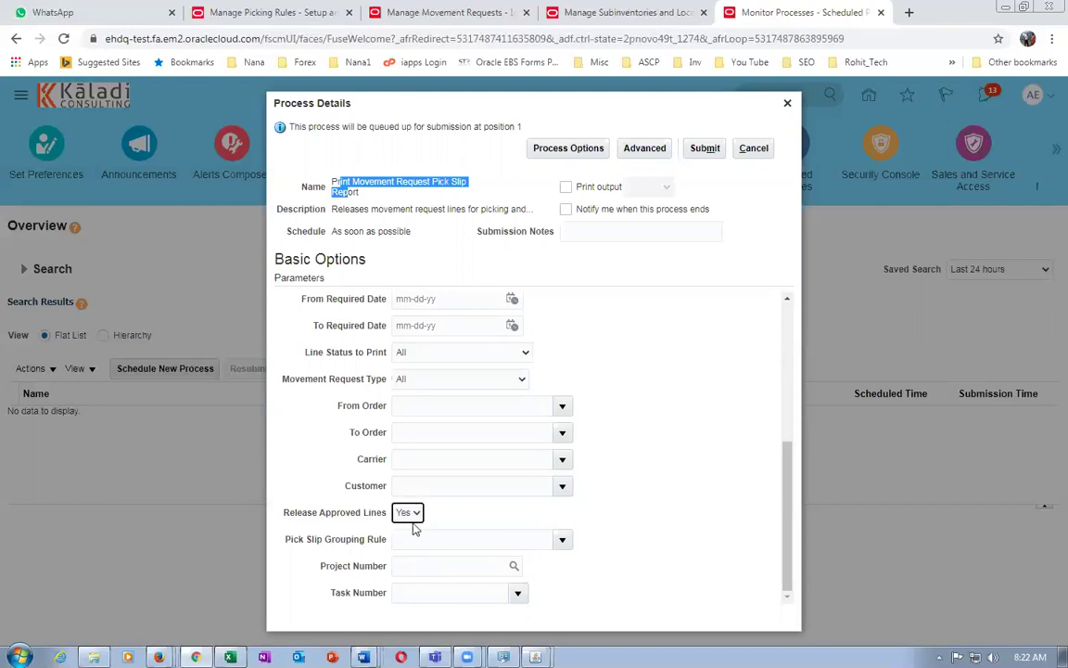
{"action": "left_click", "coordinate": [464, 517]}
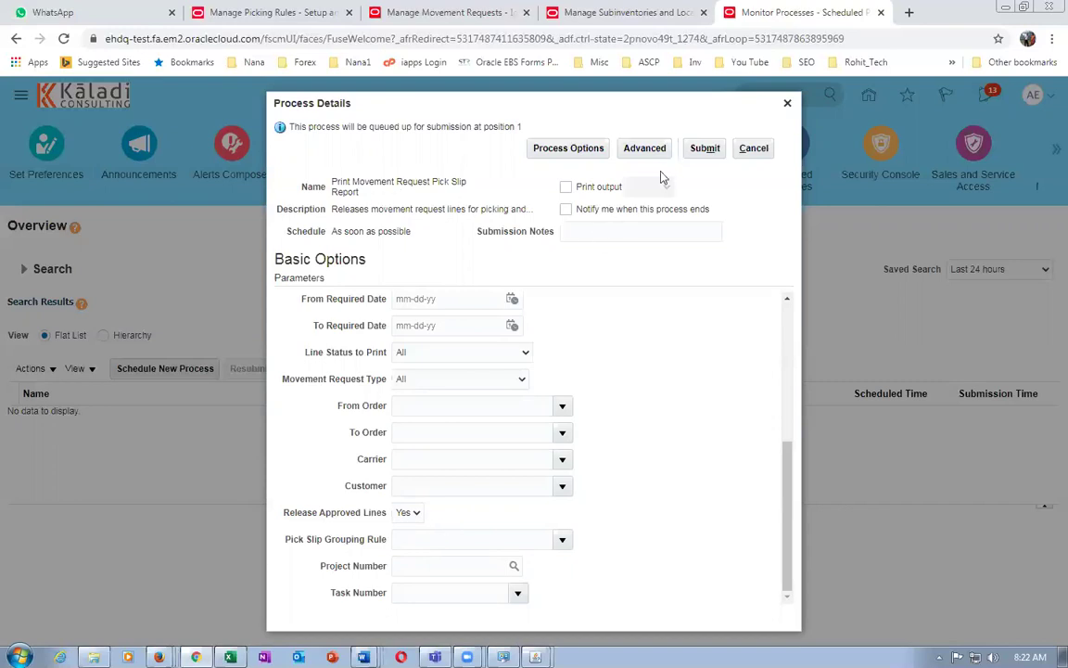
{"action": "left_click", "coordinate": [703, 149]}
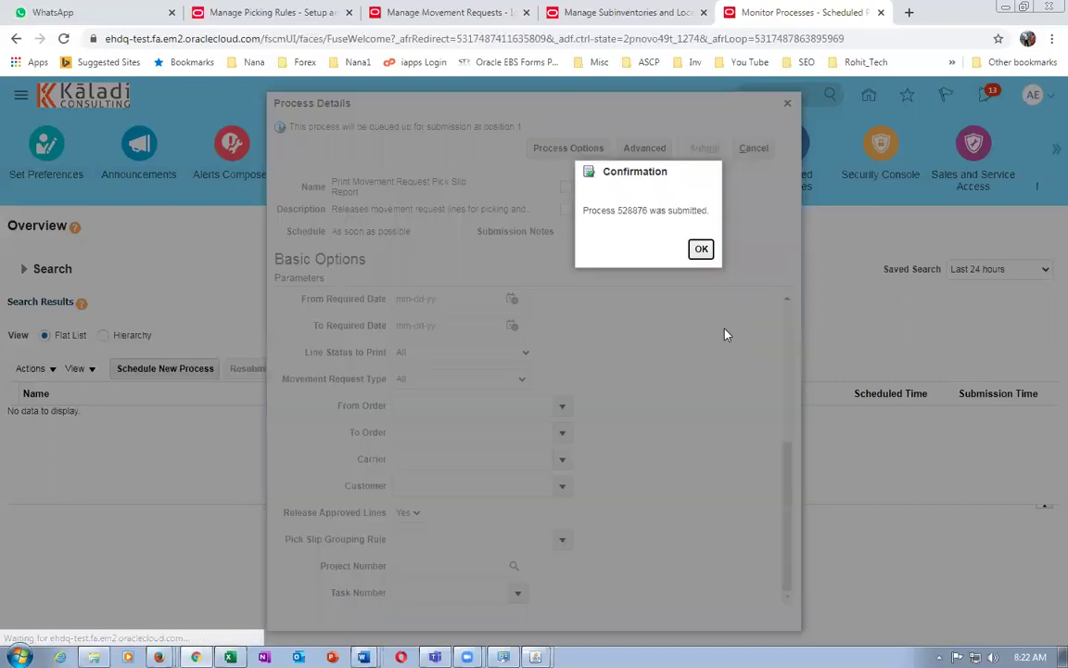
Refresh the process list until pick slip process 528876 shows Succeeded.
{"action": "left_click", "coordinate": [700, 249]}
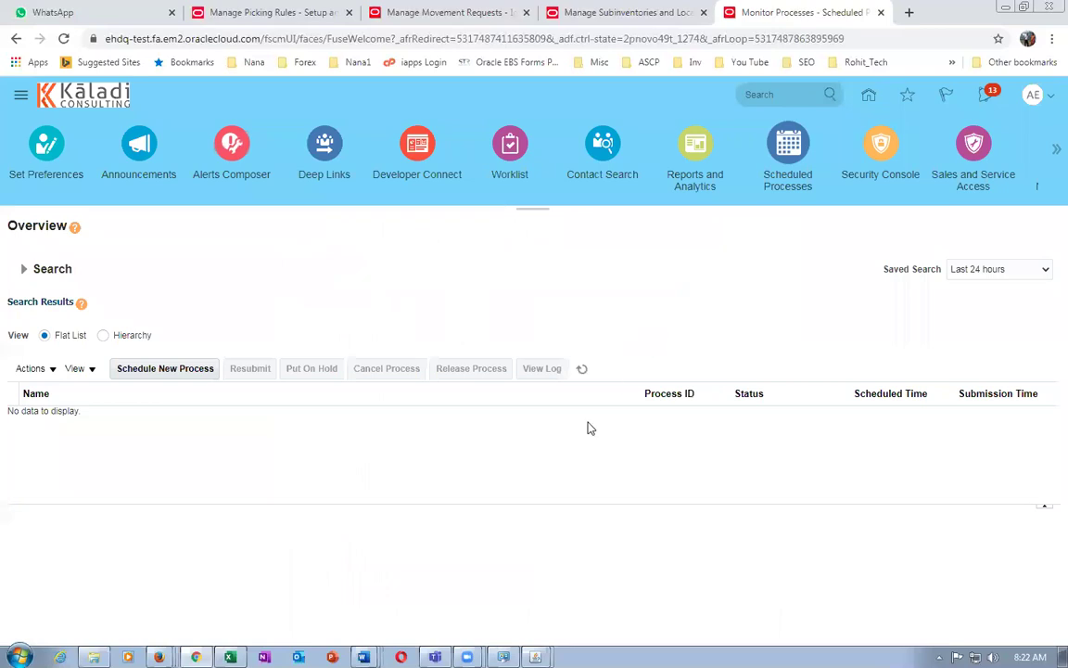
{"action": "left_click", "coordinate": [582, 370]}
{"action": "left_click", "coordinate": [582, 370]}
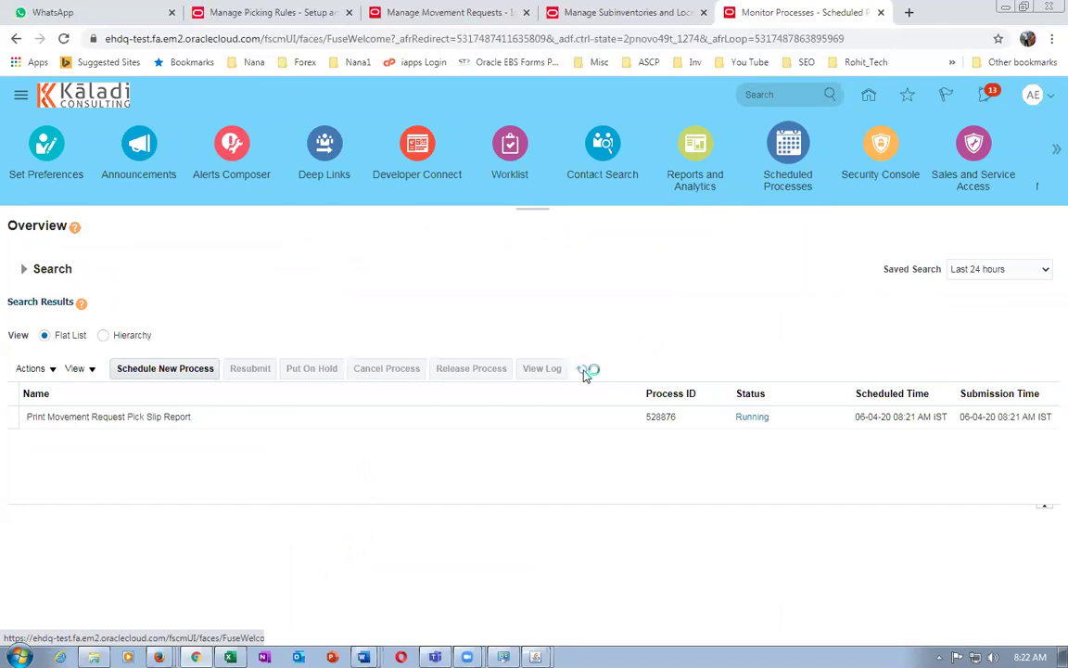
{"action": "left_click", "coordinate": [582, 370]}
{"action": "left_click", "coordinate": [582, 370]}
{"action": "left_click", "coordinate": [582, 369]}
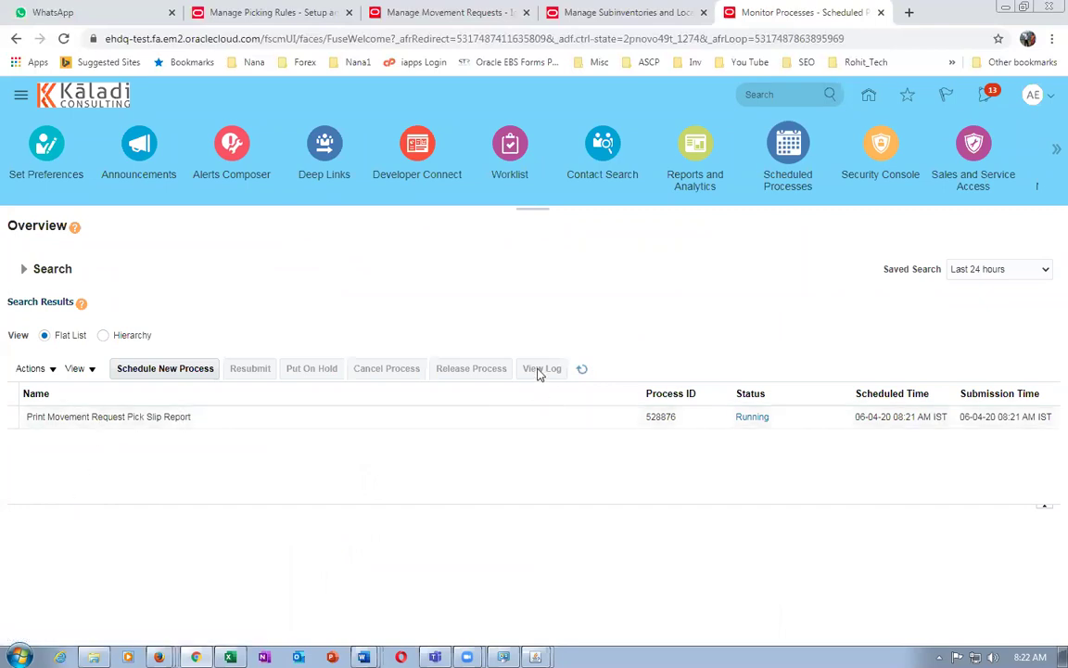
{"action": "left_click", "coordinate": [583, 369]}
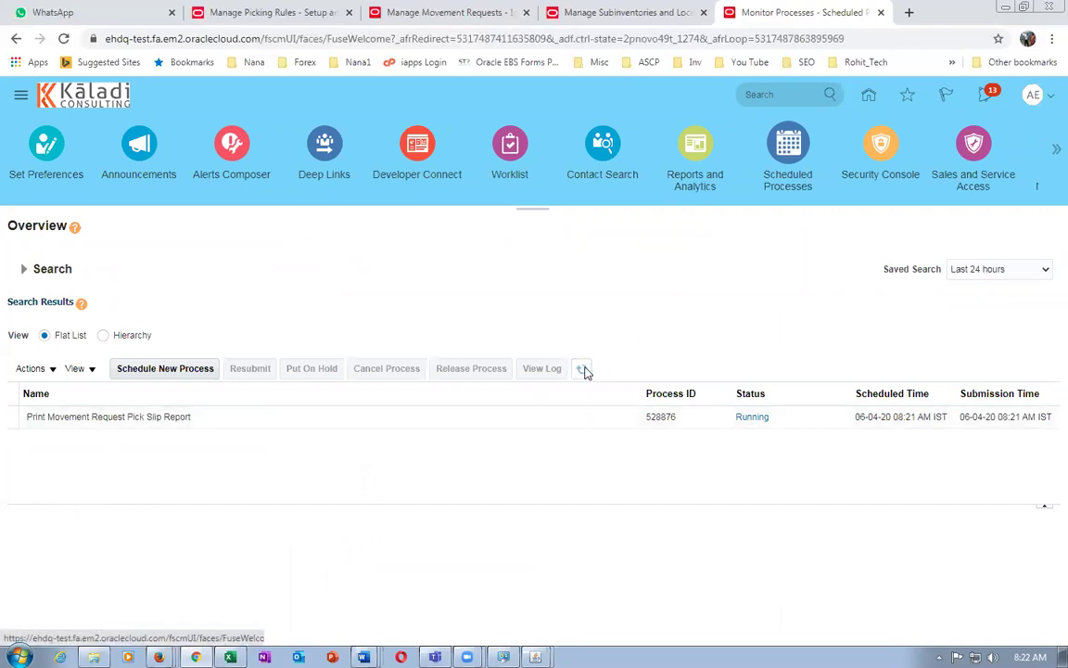
Republish process 528876's Default Document output in a new window.
{"action": "left_click", "coordinate": [212, 422]}
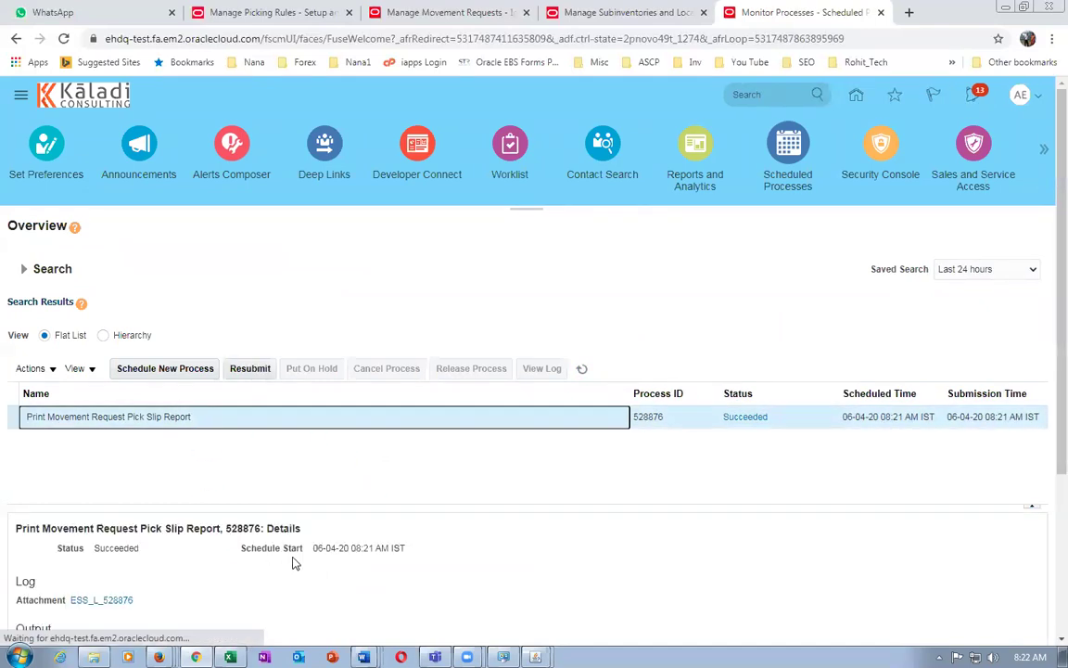
{"action": "scroll", "coordinate": [338, 570], "scroll_direction": "down", "scroll_amount": 3}
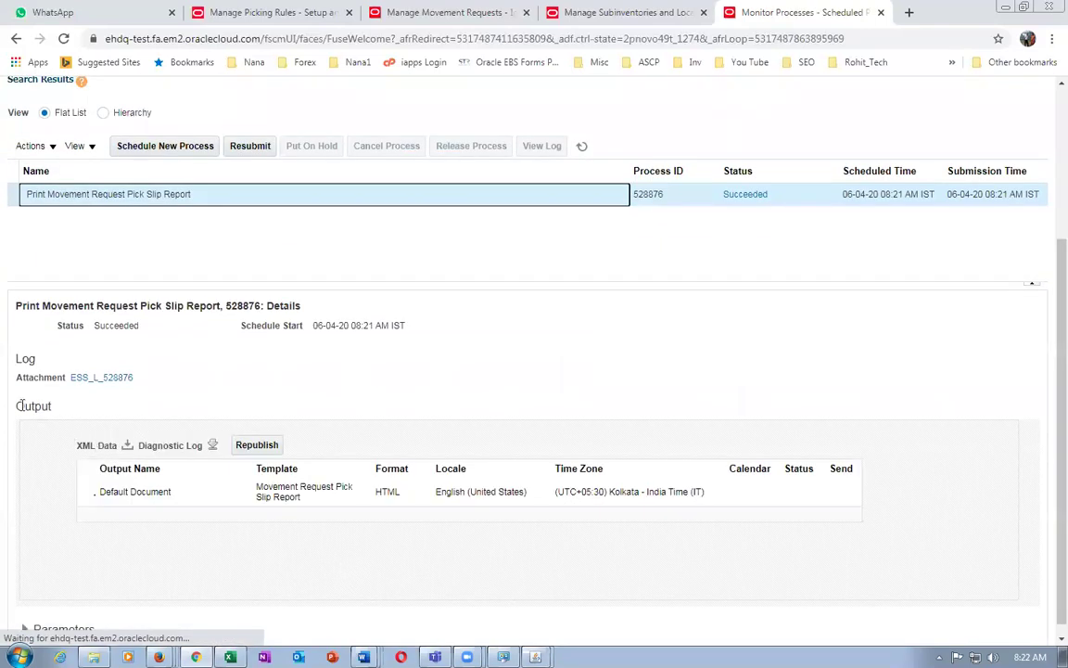
{"action": "left_click", "coordinate": [254, 445]}
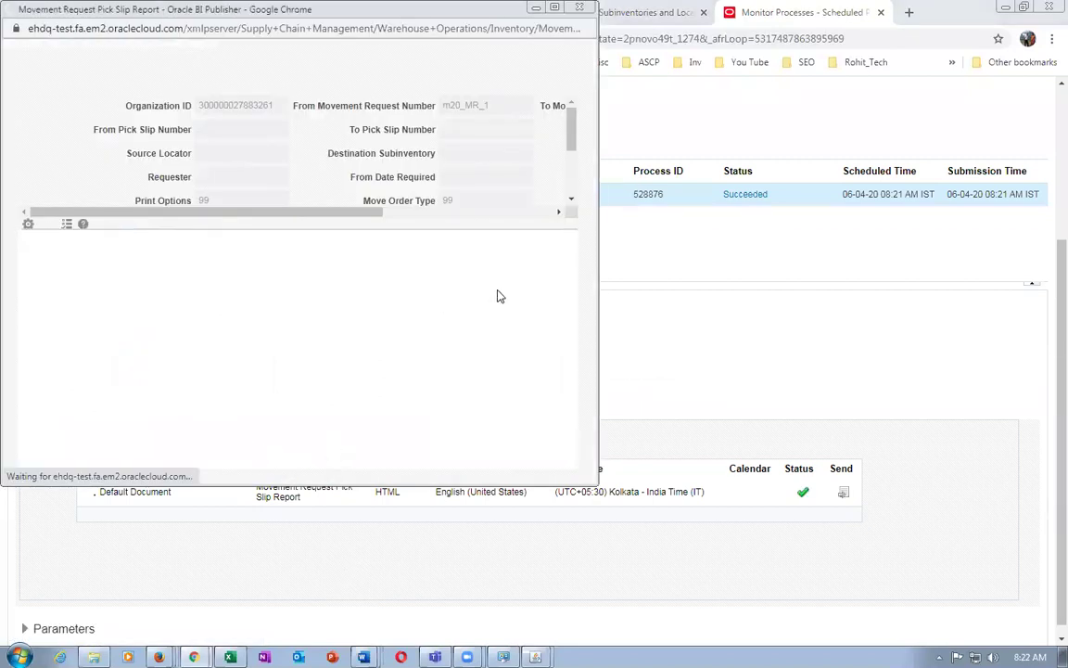
Export the Movement Request Pick Slip report to PDF, save it, and show all downloads.
{"action": "left_click", "coordinate": [543, 236]}
{"action": "mouse_move", "coordinate": [508, 251]}
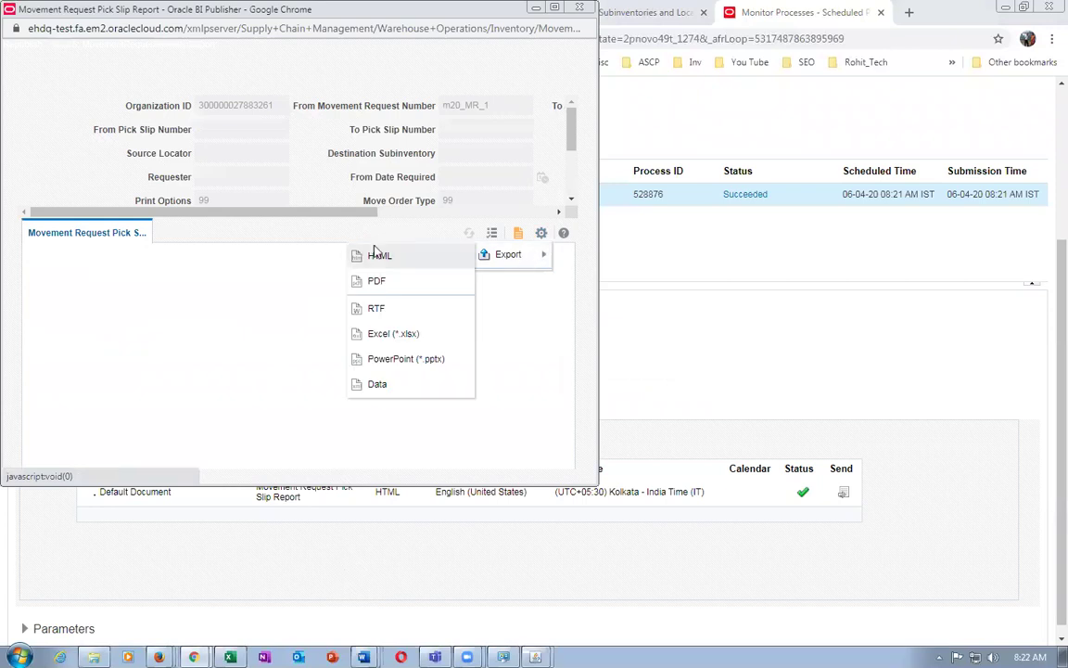
{"action": "left_click", "coordinate": [376, 280]}
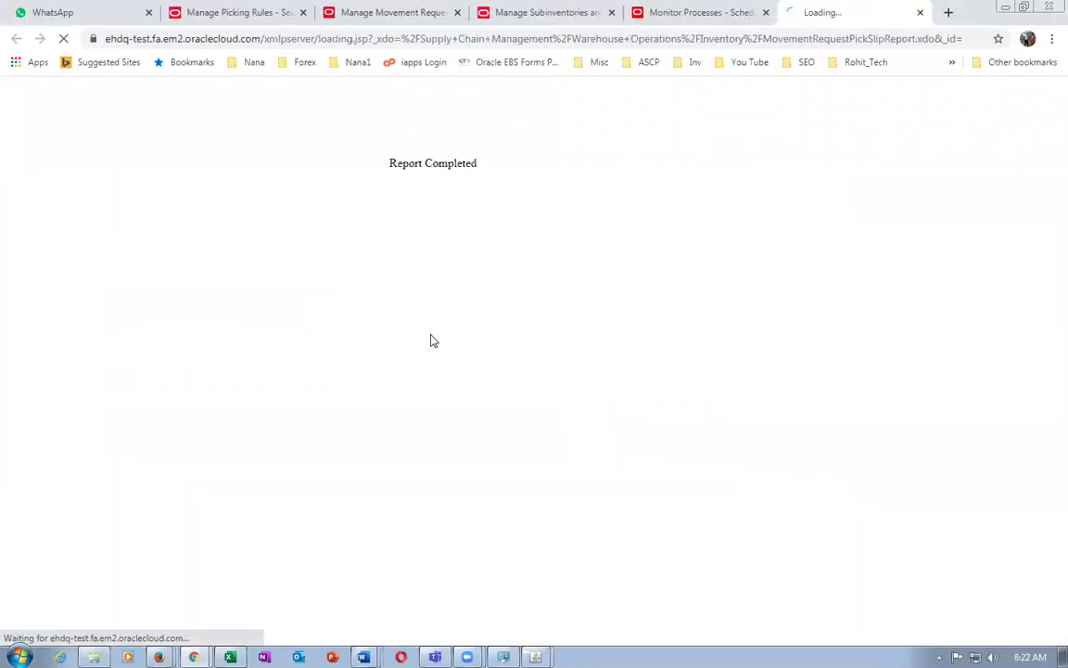
{"action": "left_click", "coordinate": [408, 331]}
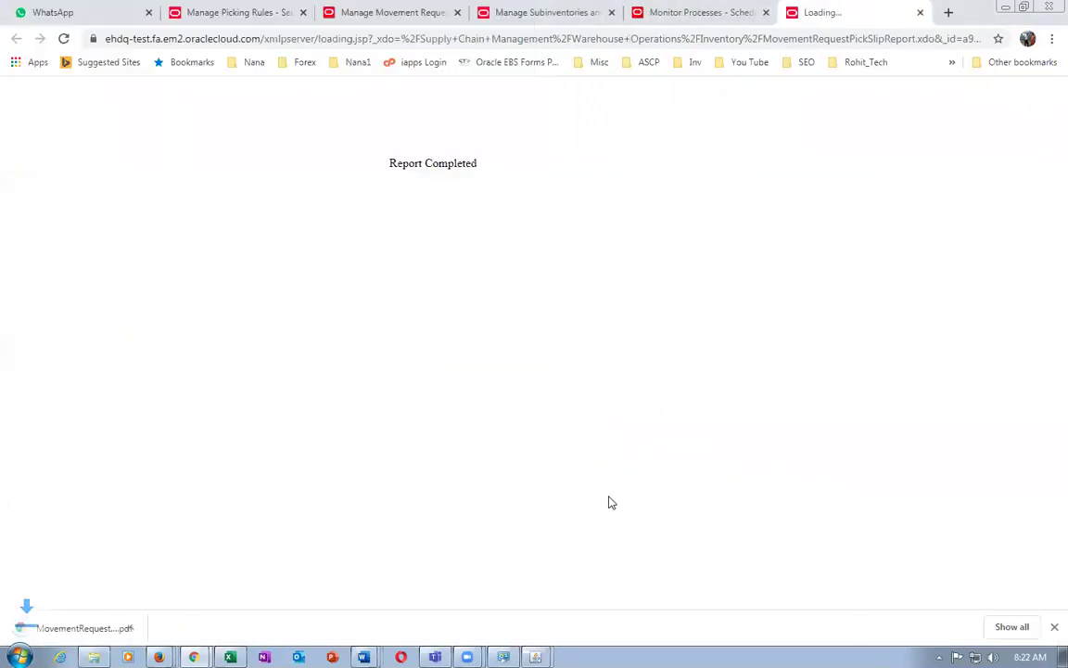
{"action": "left_click", "coordinate": [1003, 628]}
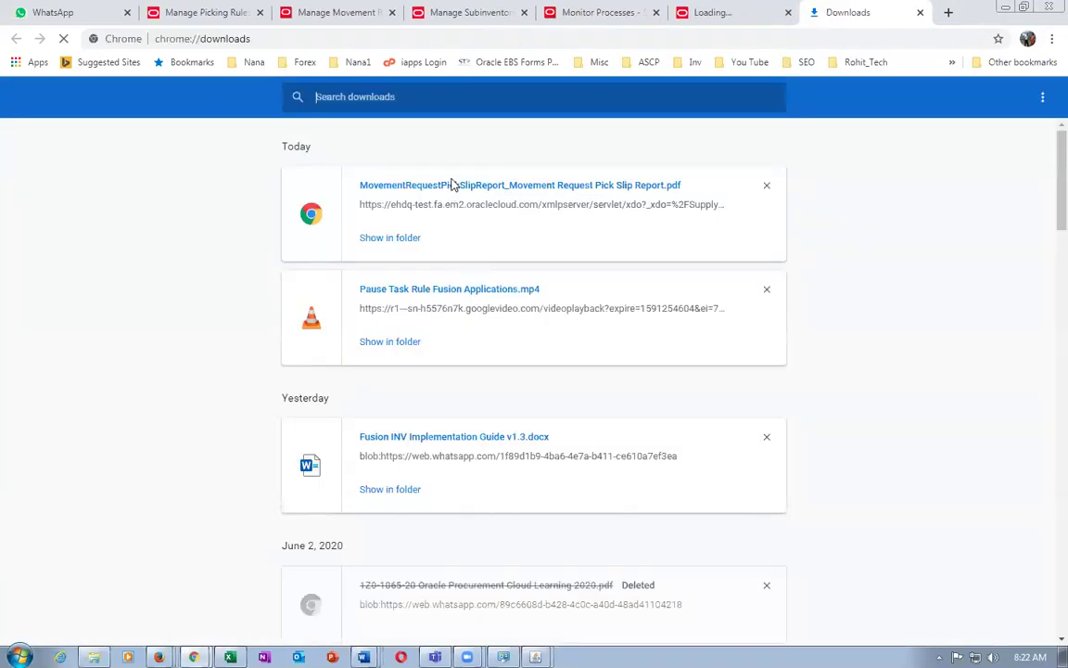
Open the downloaded PDF to page 2 with pick slip 50012, then switch to Excel.
{"action": "left_click", "coordinate": [453, 184]}
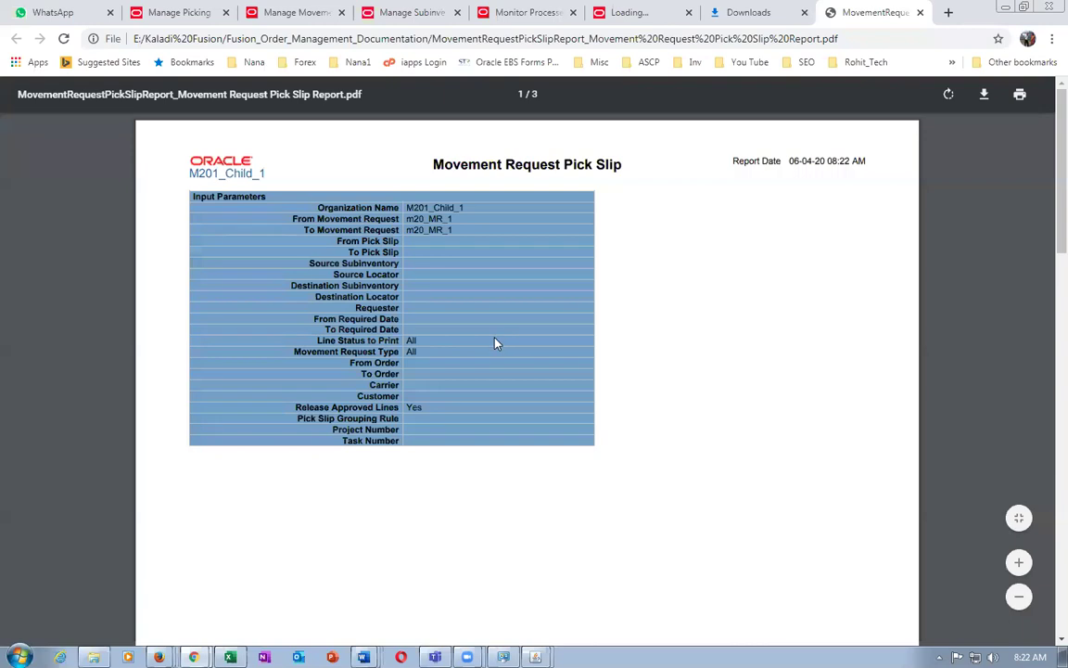
{"action": "scroll", "coordinate": [497, 342], "scroll_direction": "down", "scroll_amount": 10}
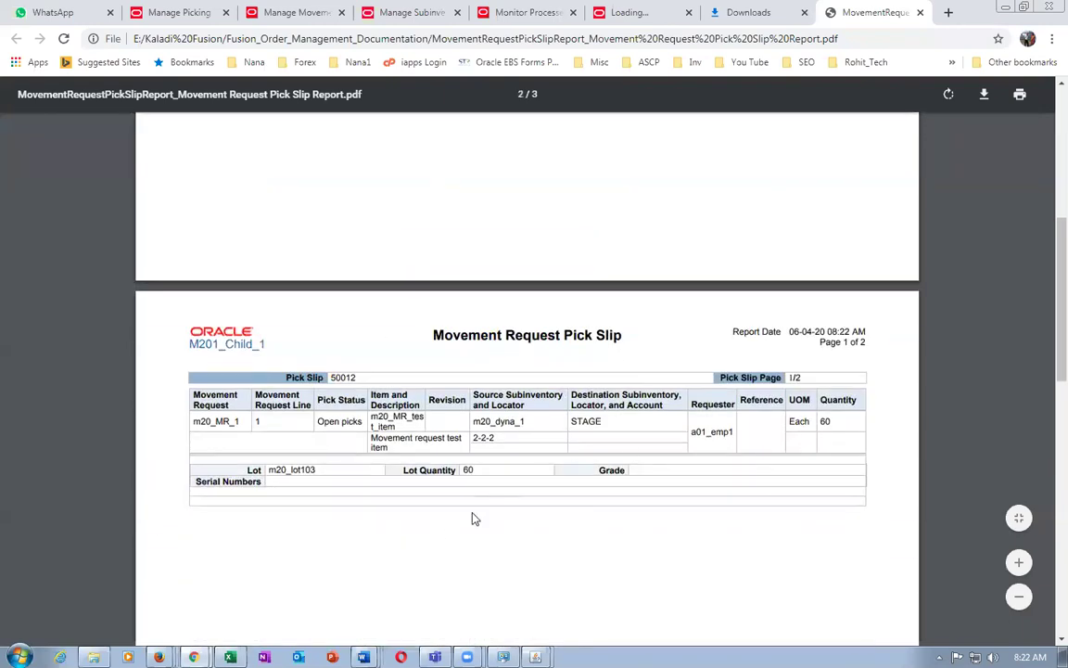
{"action": "key", "text": "alt+Tab"}
{"action": "key", "text": "alt+Tab"}
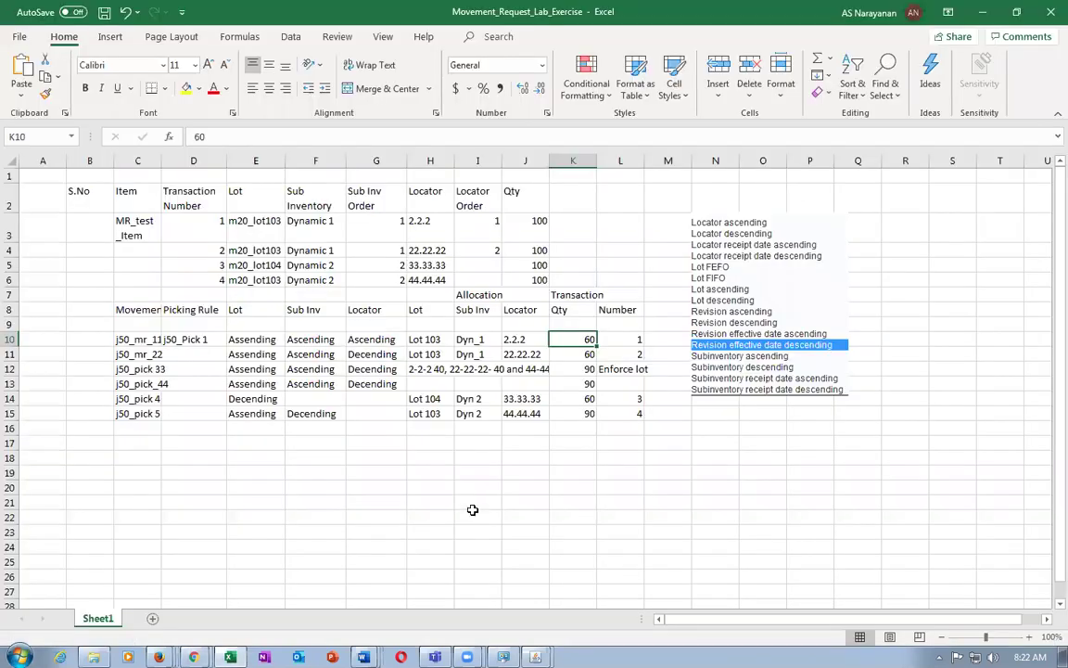
Enter S.No values 1, 2, 4 and 3 in cells A3 to A6.
{"action": "left_click", "coordinate": [239, 339]}
{"action": "left_click_drag", "start_coordinate": [194, 223], "coordinate": [196, 276]}
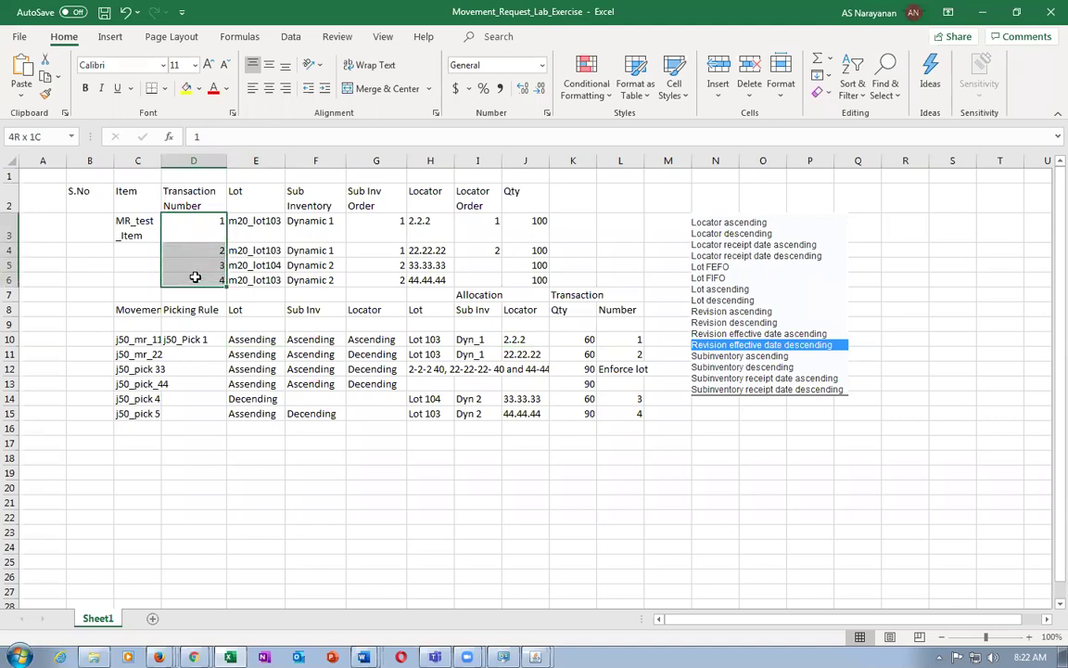
{"action": "left_click", "coordinate": [245, 340]}
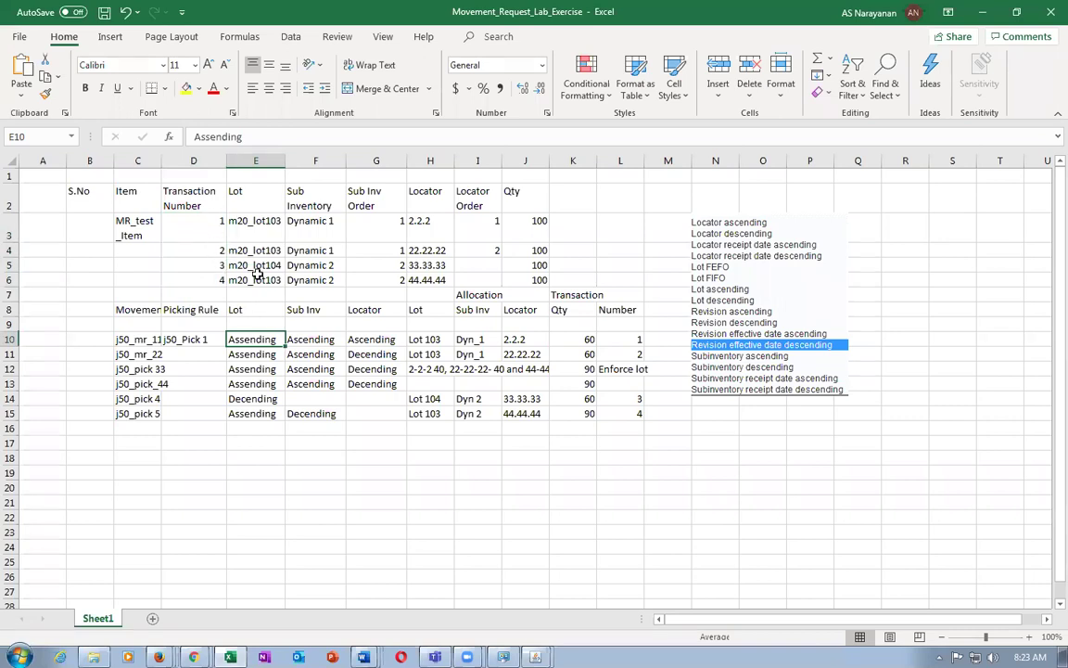
{"action": "left_click", "coordinate": [40, 231]}
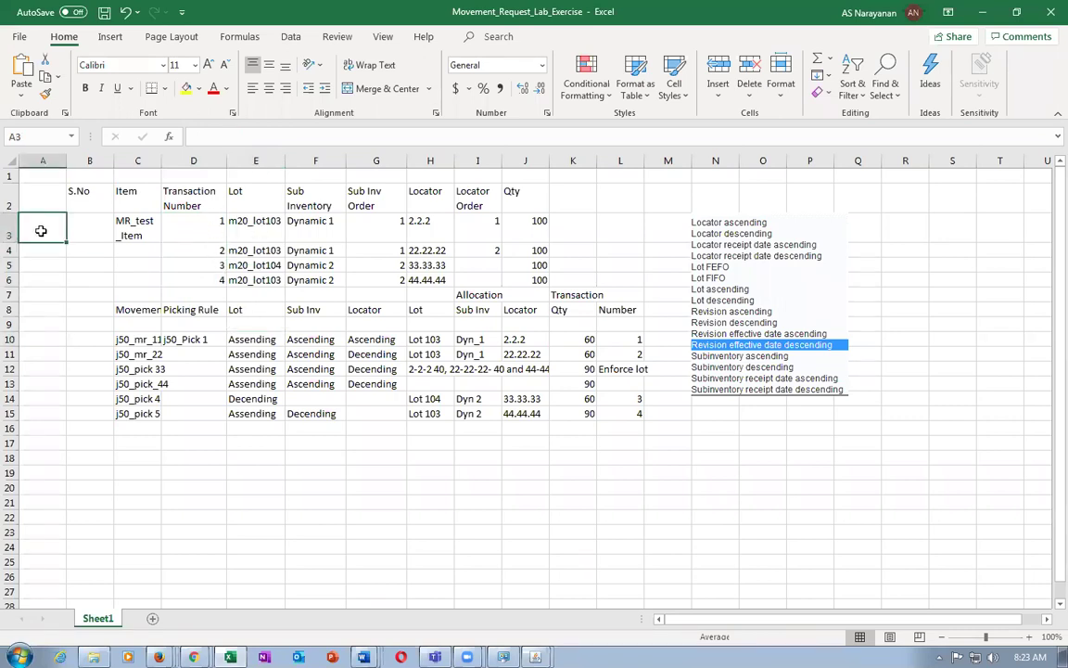
{"action": "type", "text": "1"}
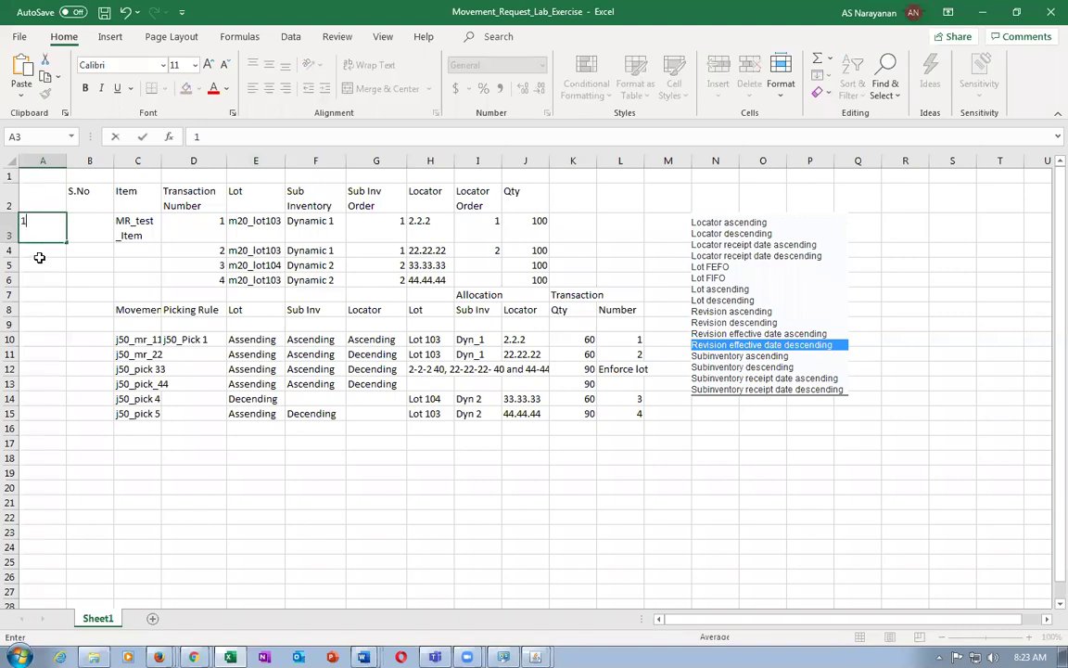
{"action": "key", "text": "Return"}
{"action": "type", "text": "2"}
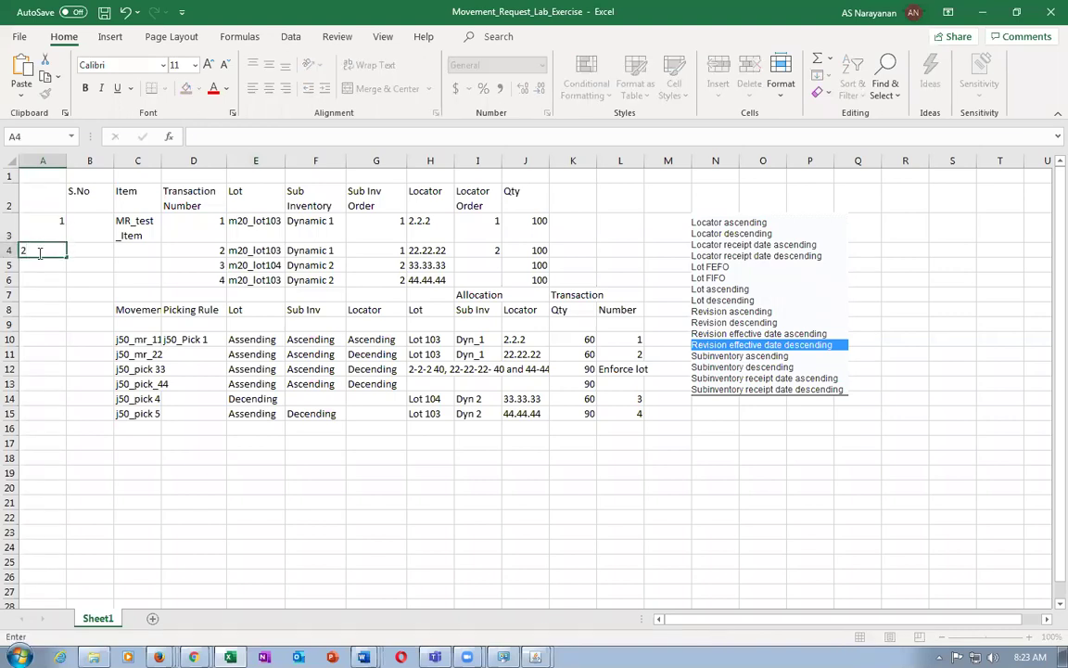
{"action": "left_click", "coordinate": [43, 278]}
{"action": "type", "text": "3"}
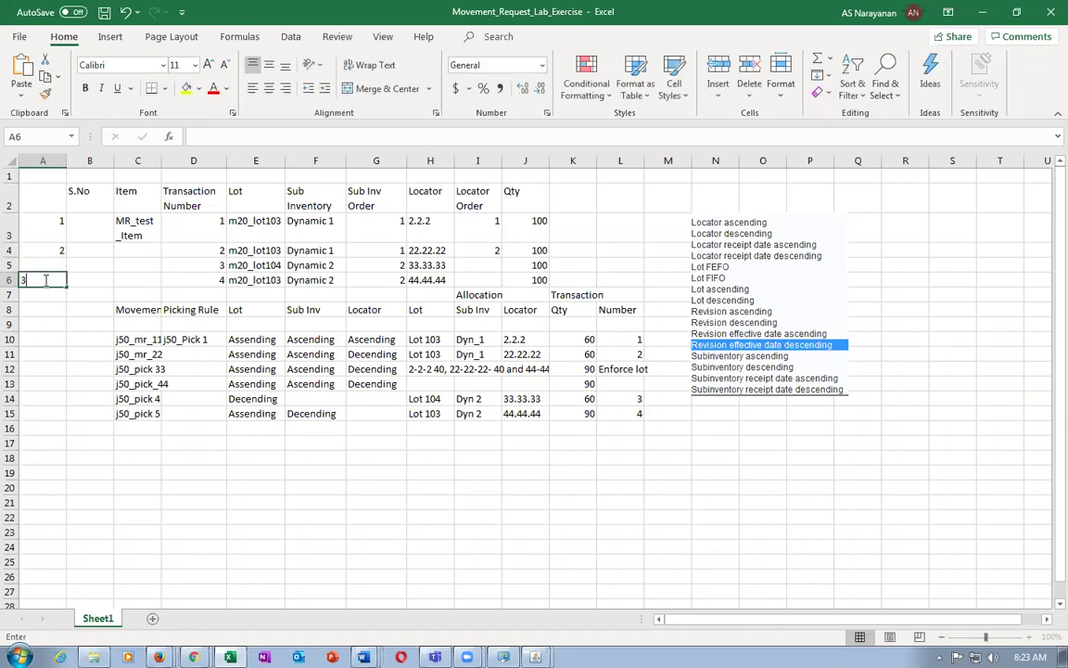
{"action": "left_click", "coordinate": [42, 265]}
{"action": "type", "text": "4"}
{"action": "left_click", "coordinate": [60, 342]}
Fill transaction numbers 1 to 4 down D3:D6, then review the lots and serial numbers.
{"action": "left_click", "coordinate": [216, 238]}
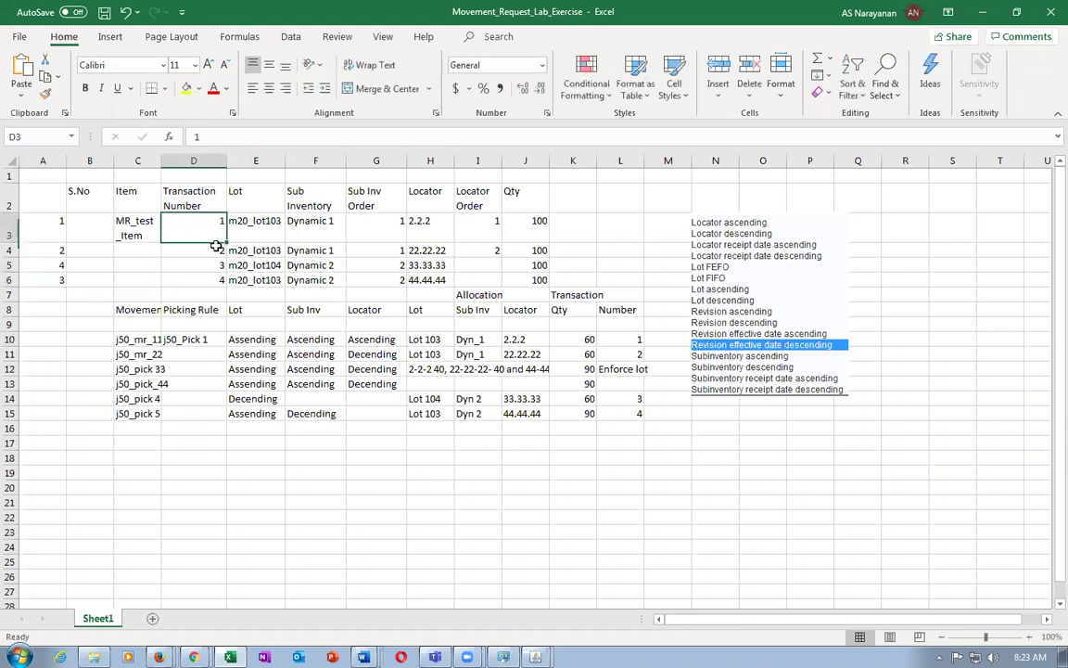
{"action": "left_click_drag", "start_coordinate": [215, 246], "coordinate": [215, 282]}
{"action": "left_click", "coordinate": [250, 341]}
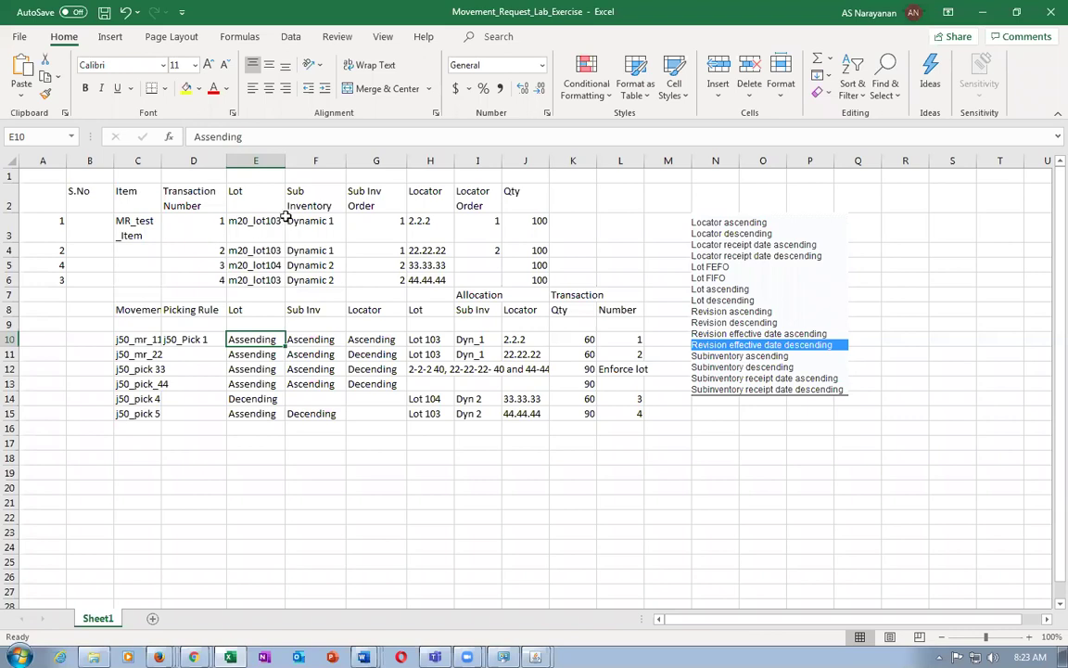
{"action": "left_click", "coordinate": [250, 224]}
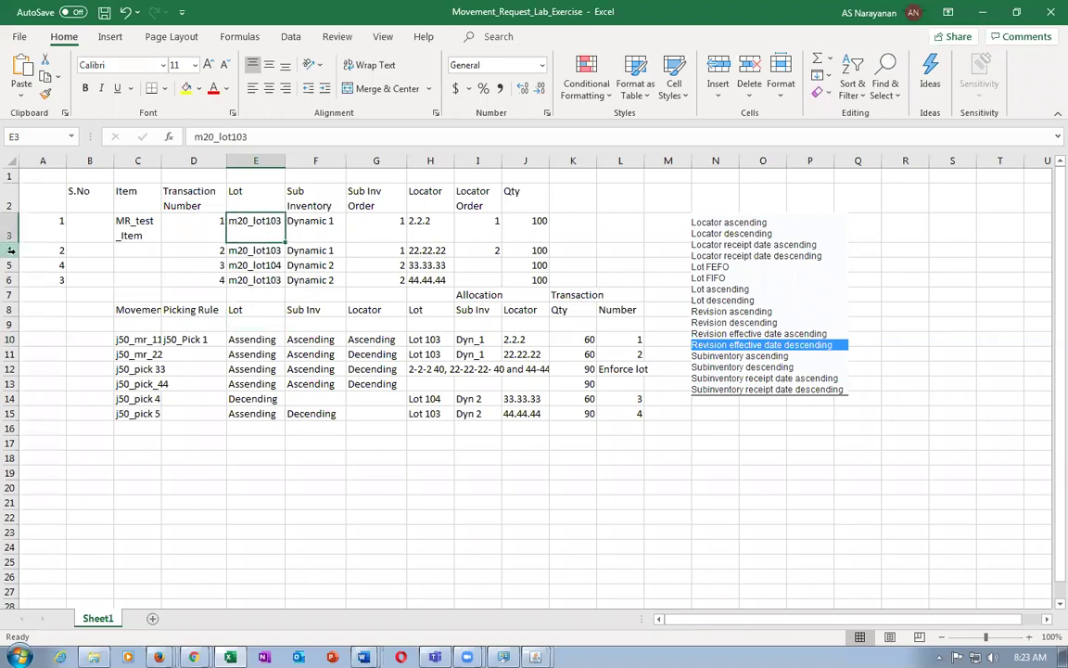
{"action": "left_click", "coordinate": [35, 226]}
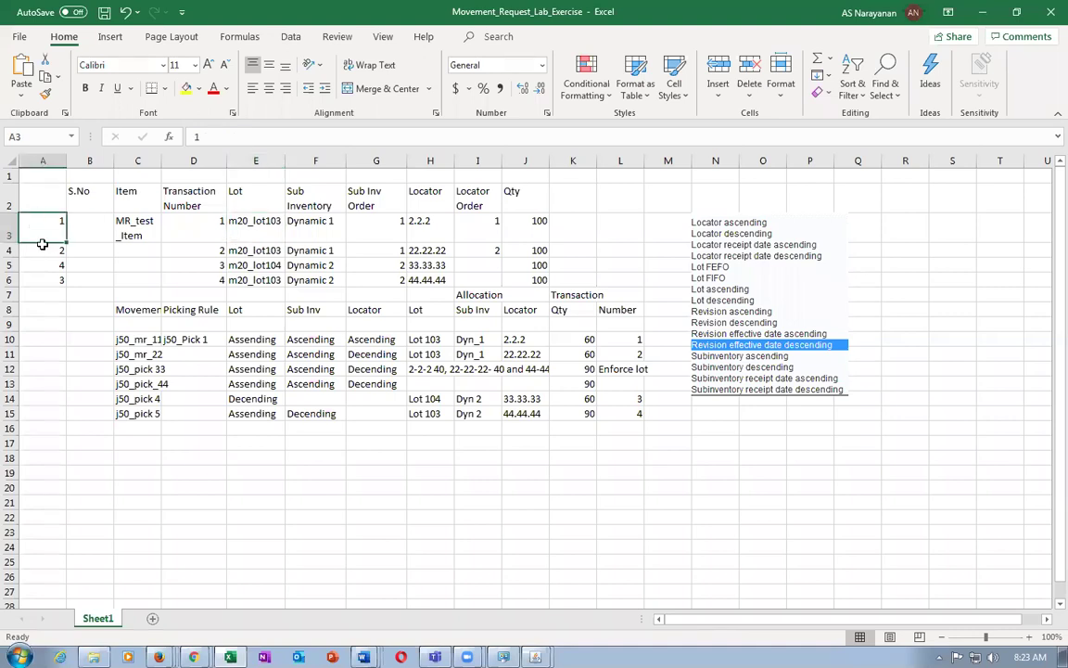
{"action": "left_click", "coordinate": [42, 248]}
{"action": "left_click", "coordinate": [38, 265]}
{"action": "left_click", "coordinate": [39, 279]}
{"action": "left_click", "coordinate": [252, 324]}
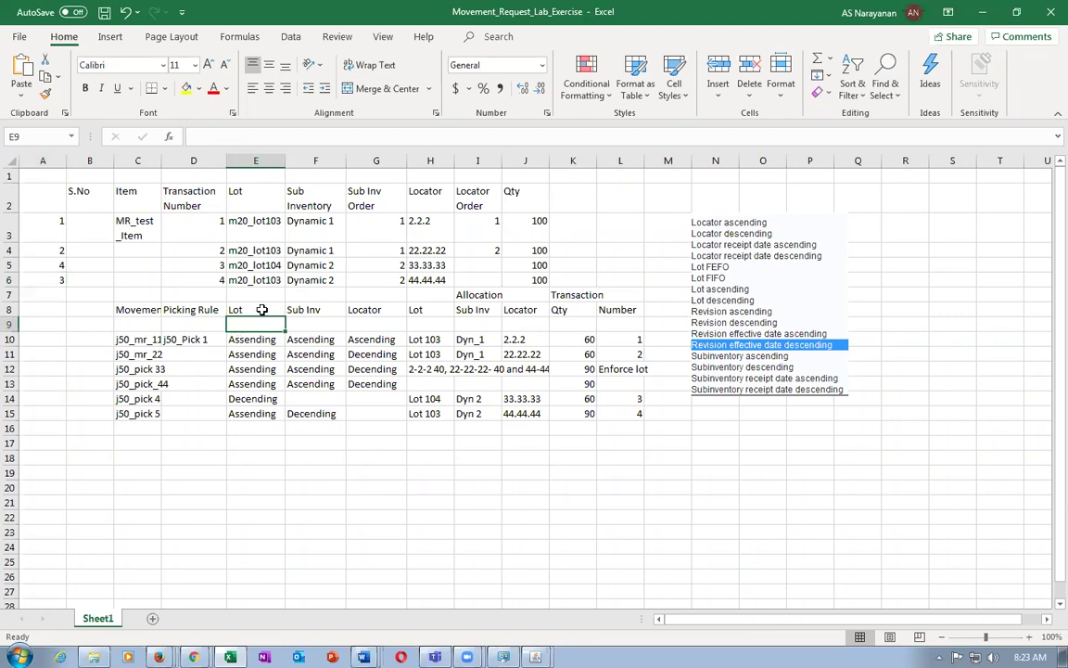
{"action": "left_click", "coordinate": [313, 309]}
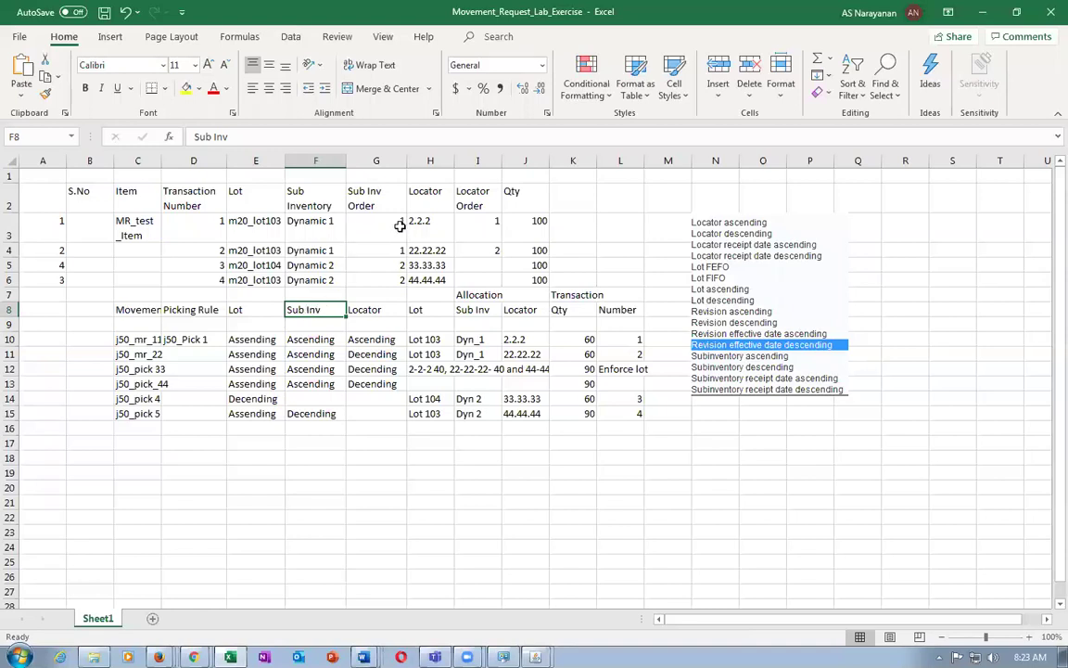
{"action": "left_click", "coordinate": [354, 225]}
{"action": "left_click", "coordinate": [387, 281]}
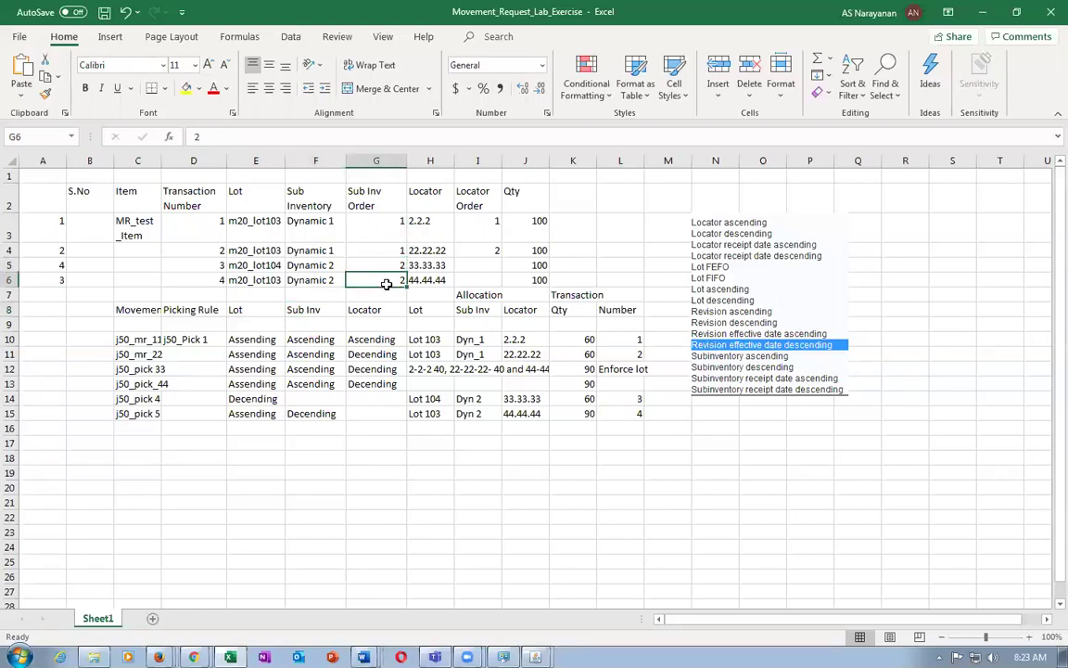
{"action": "left_click_drag", "start_coordinate": [28, 217], "coordinate": [35, 279]}
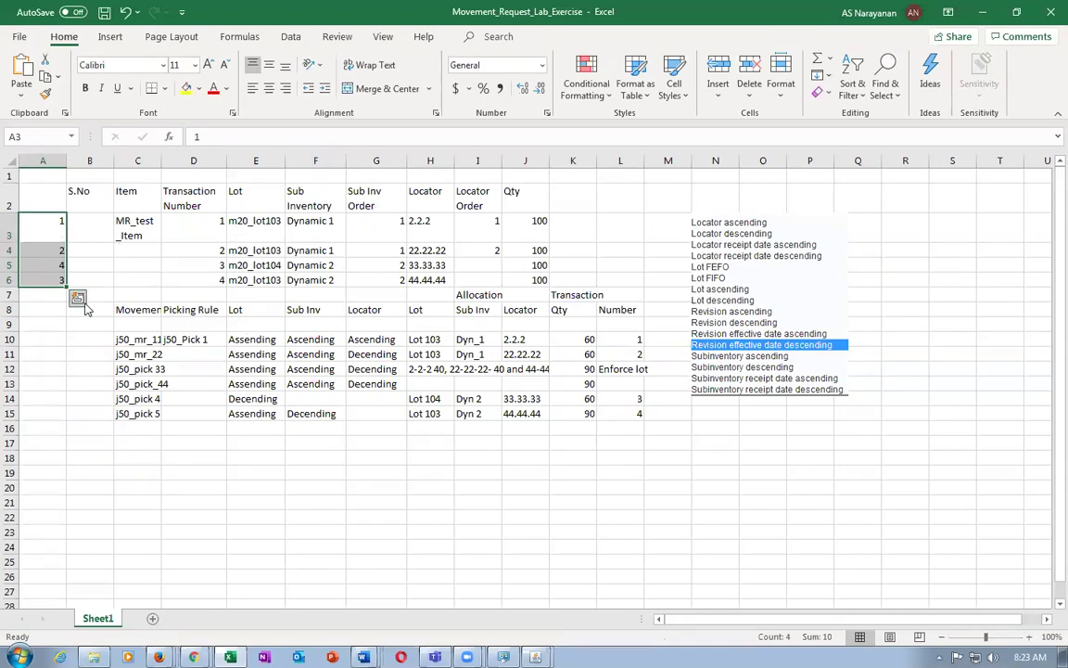
{"action": "left_click", "coordinate": [42, 228]}
{"action": "left_click", "coordinate": [42, 250]}
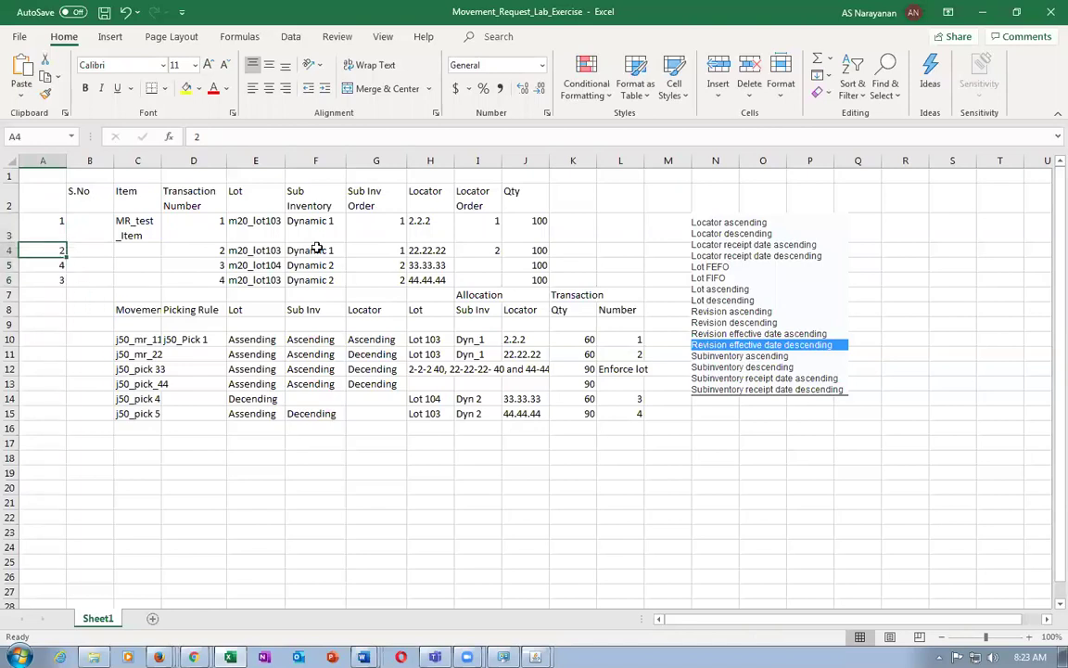
{"action": "left_click", "coordinate": [88, 232]}
{"action": "key", "text": "Down"}
{"action": "key", "text": "Down"}
{"action": "key", "text": "Down"}
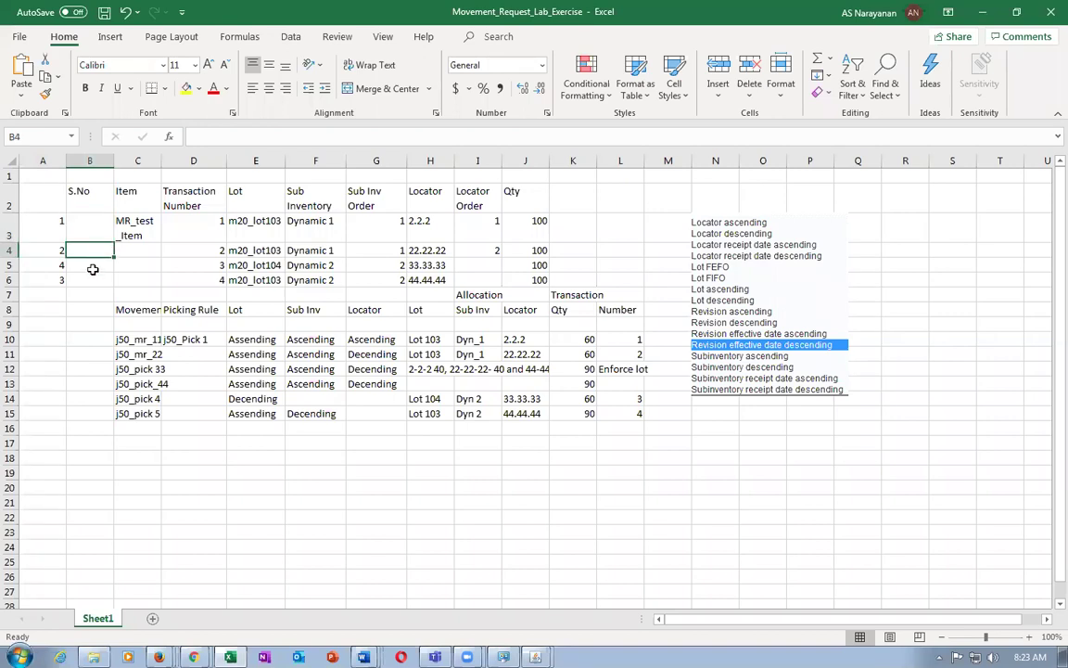
{"action": "left_click_drag", "start_coordinate": [84, 229], "coordinate": [89, 278]}
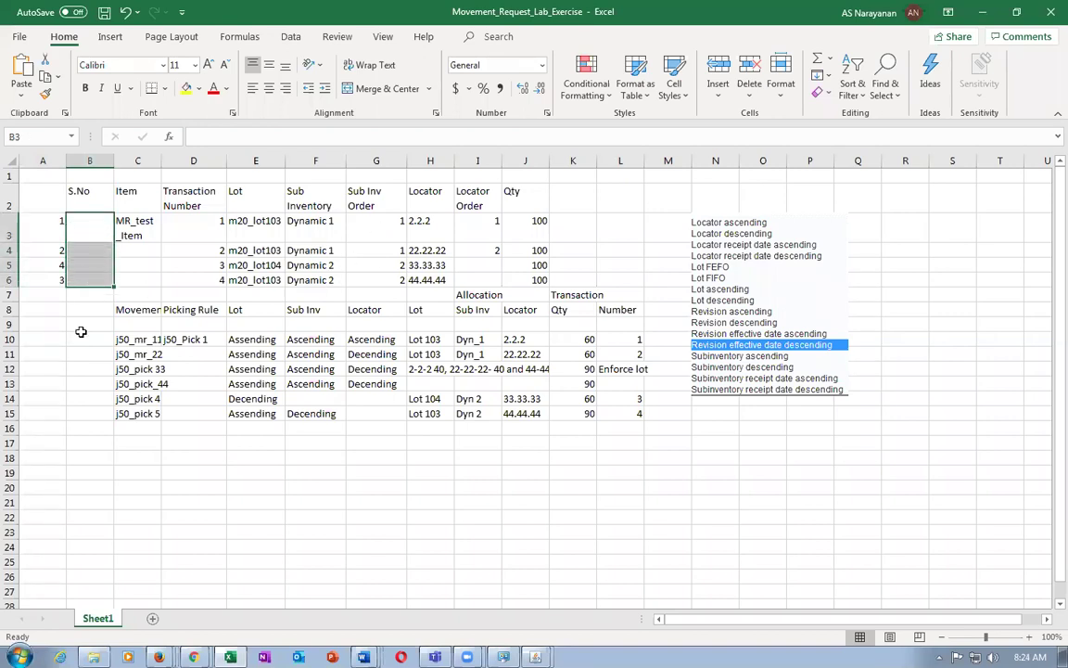
{"action": "left_click_drag", "start_coordinate": [91, 236], "coordinate": [95, 245]}
{"action": "left_click_drag", "start_coordinate": [387, 229], "coordinate": [388, 247]}
{"action": "left_click_drag", "start_coordinate": [81, 267], "coordinate": [86, 278]}
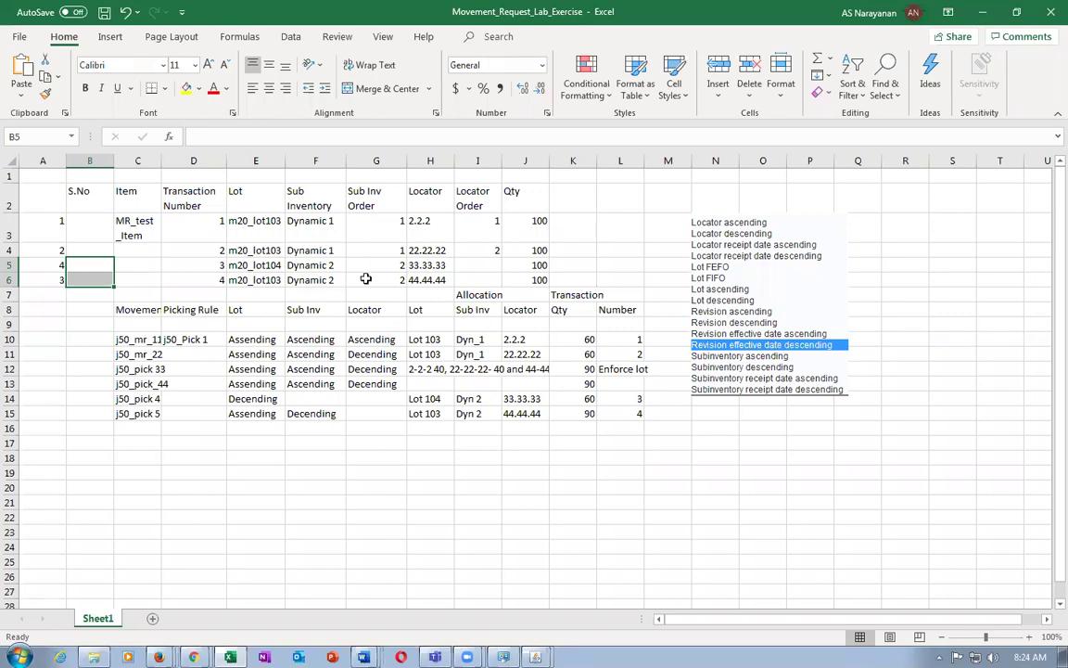
Change the Sub Inv Order values in G3:G6 to 2, 2, 1, 1.
{"action": "left_click", "coordinate": [375, 231]}
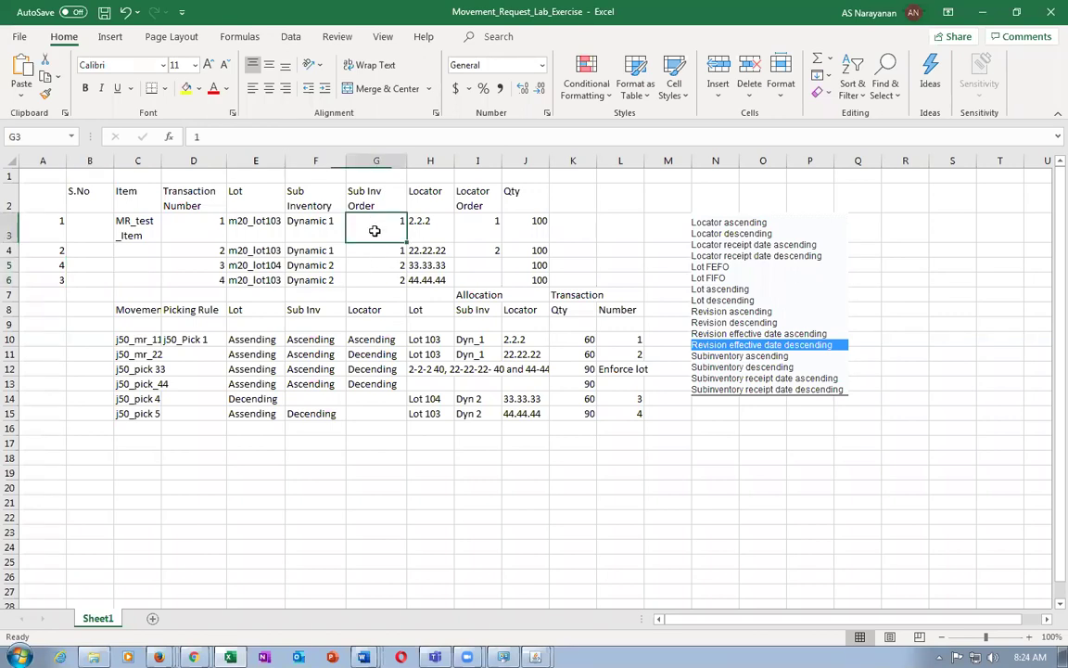
{"action": "type", "text": "2"}
{"action": "left_click", "coordinate": [371, 253]}
{"action": "type", "text": "2"}
{"action": "left_click", "coordinate": [371, 266]}
{"action": "type", "text": "1"}
{"action": "left_click", "coordinate": [371, 278]}
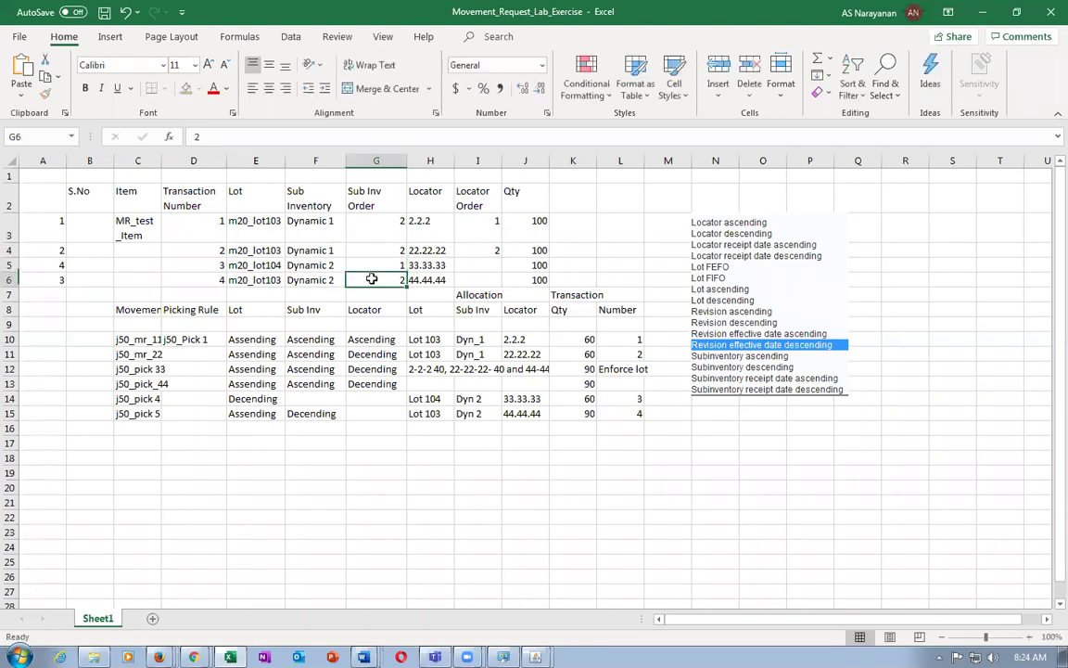
{"action": "type", "text": "1"}
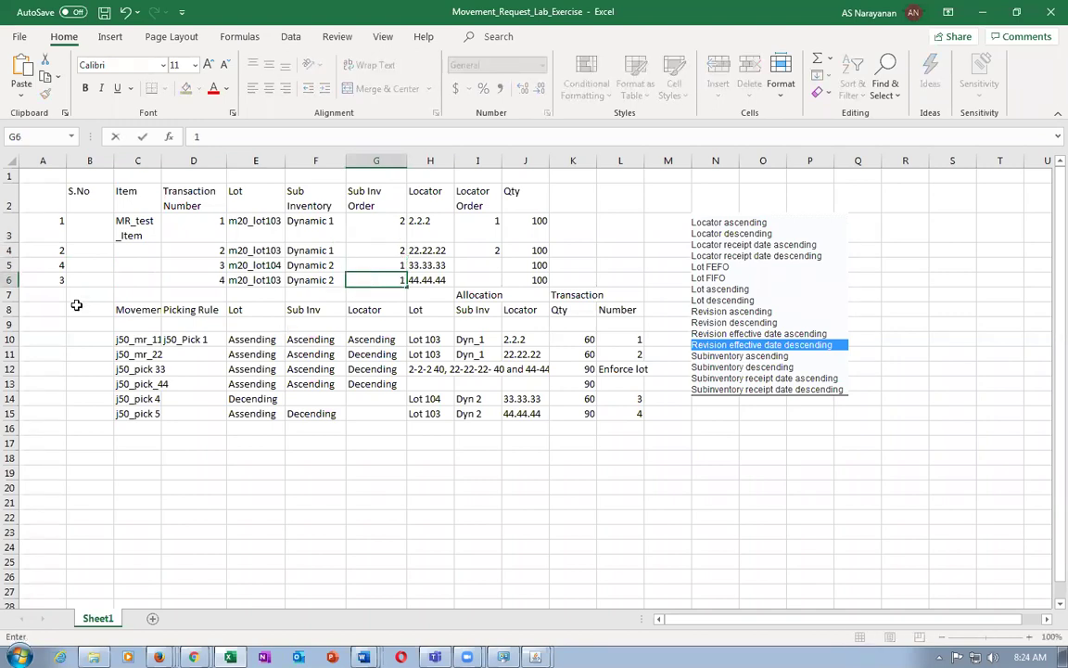
Enter 4, 3, 1 and 2 into column B cells B3 to B6.
{"action": "left_click", "coordinate": [96, 220]}
{"action": "type", "text": "4"}
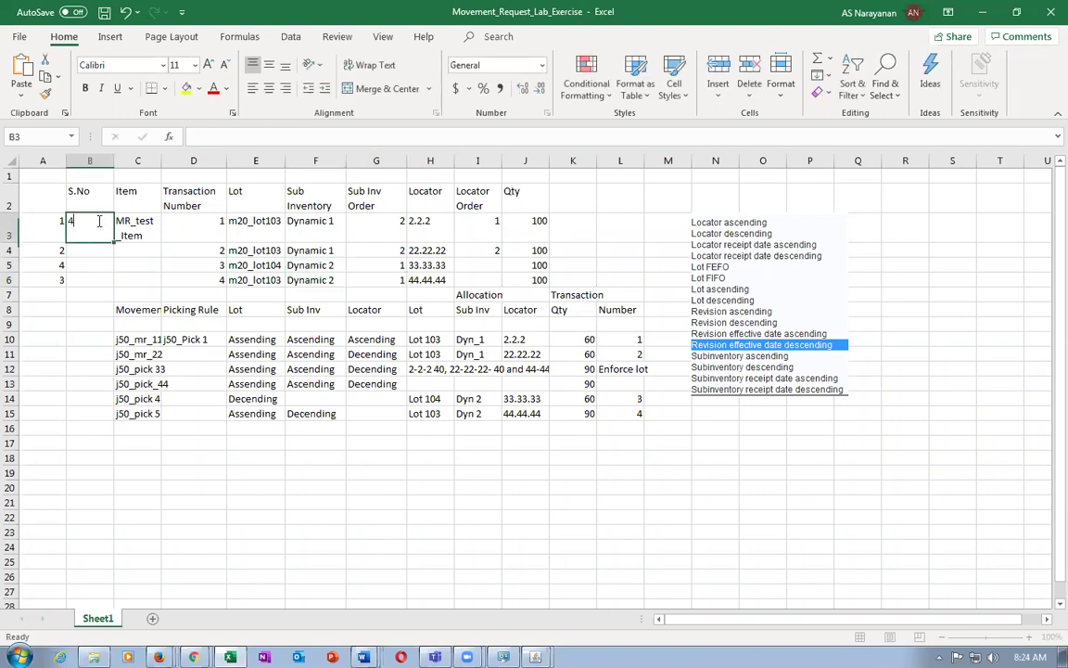
{"action": "left_click", "coordinate": [98, 250]}
{"action": "type", "text": "3"}
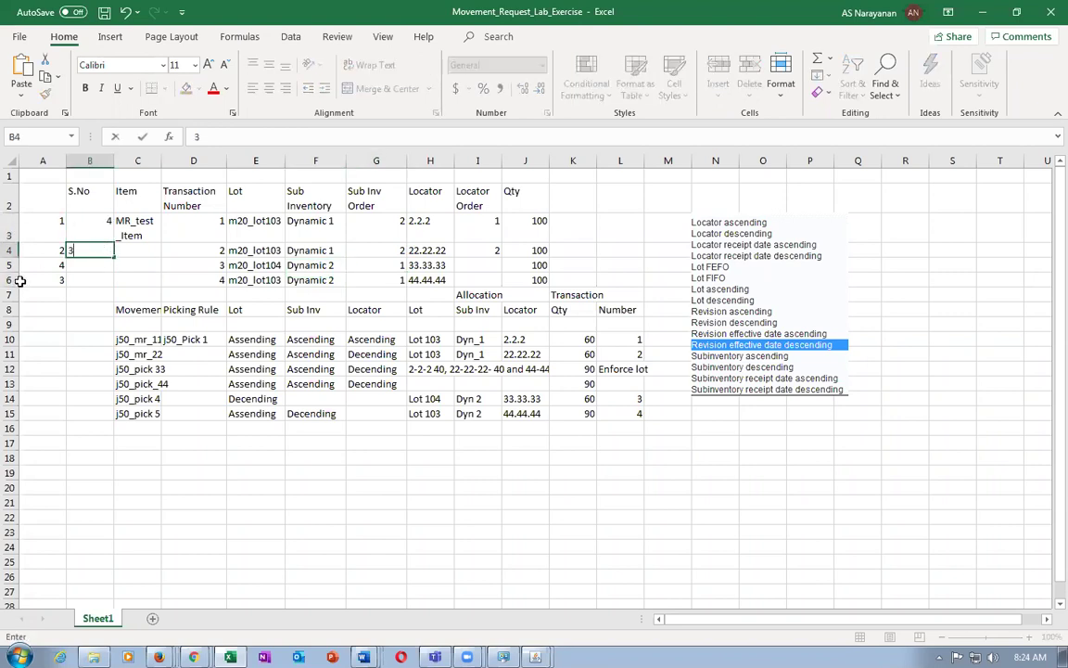
{"action": "left_click", "coordinate": [91, 266]}
{"action": "type", "text": "1"}
{"action": "left_click", "coordinate": [91, 277]}
{"action": "type", "text": "2"}
{"action": "left_click", "coordinate": [69, 340]}
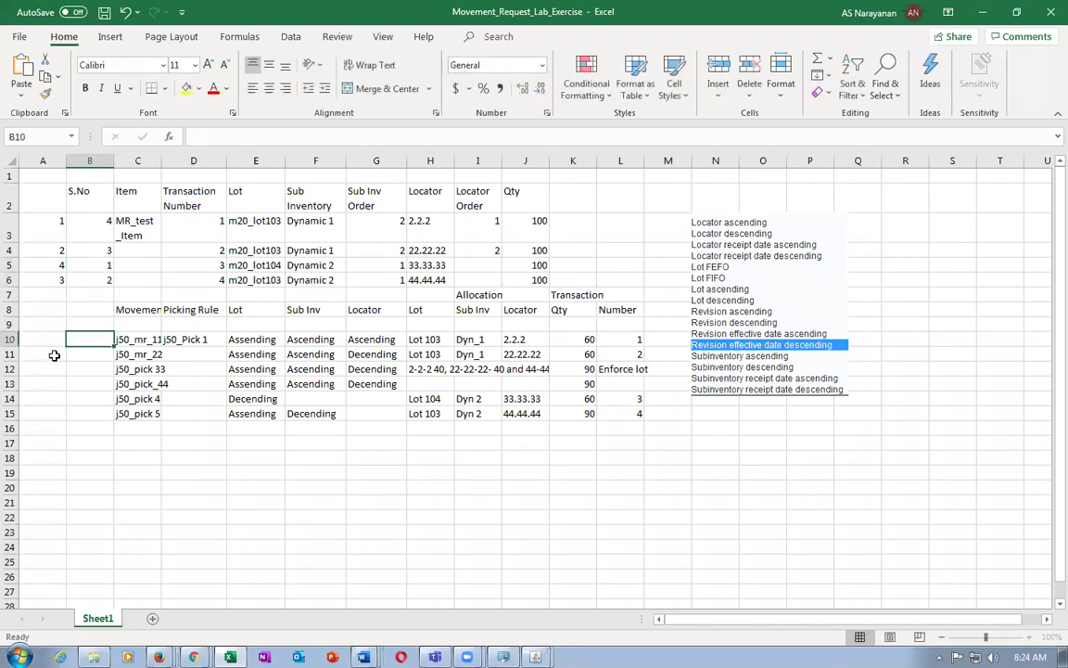
Review the new Sub Inv Order and column B numbers against the S.No values.
{"action": "left_click", "coordinate": [382, 252]}
{"action": "left_click", "coordinate": [377, 276]}
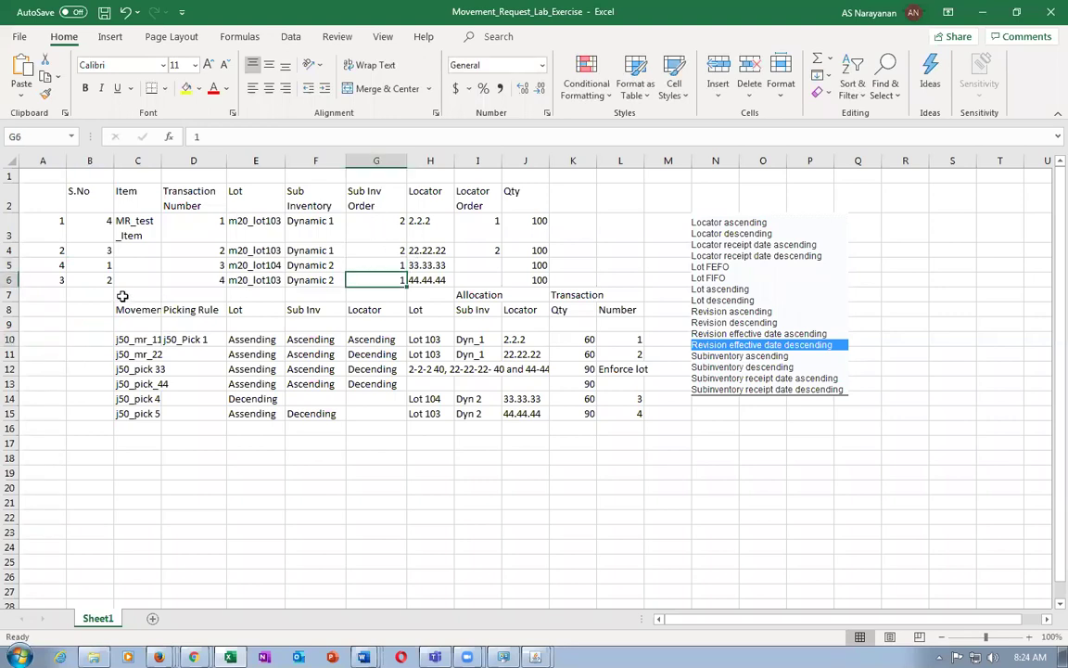
{"action": "left_click", "coordinate": [43, 266]}
{"action": "left_click", "coordinate": [88, 221]}
{"action": "left_click", "coordinate": [52, 250]}
{"action": "key", "text": "Right"}
{"action": "key", "text": "Right"}
{"action": "left_click", "coordinate": [41, 223]}
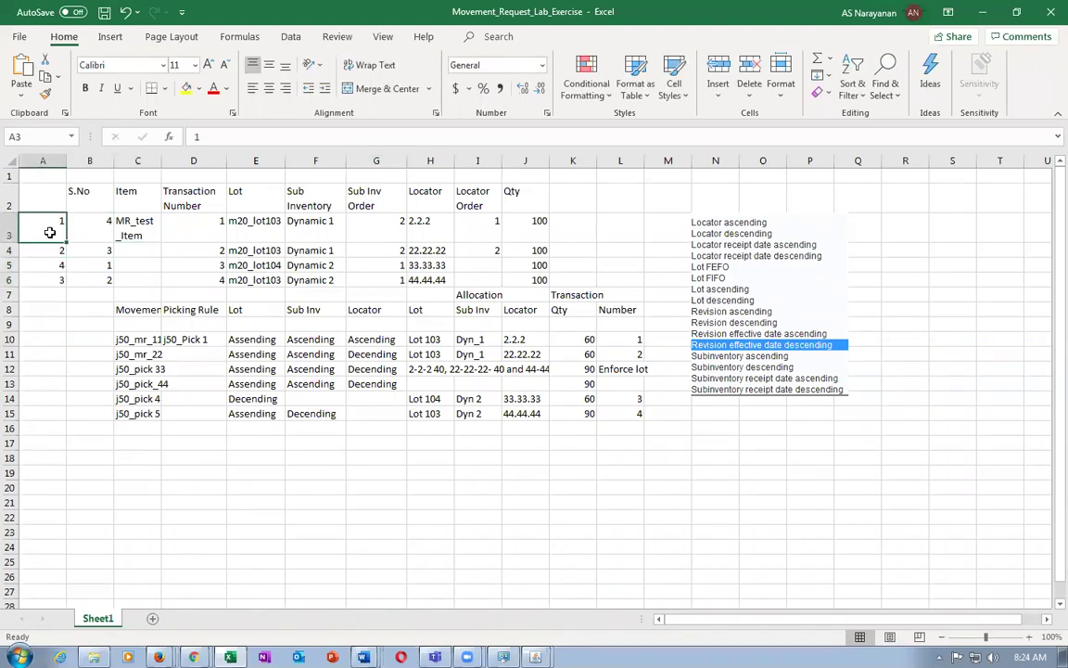
{"action": "left_click", "coordinate": [89, 248]}
{"action": "left_click", "coordinate": [93, 265]}
{"action": "left_click", "coordinate": [100, 282]}
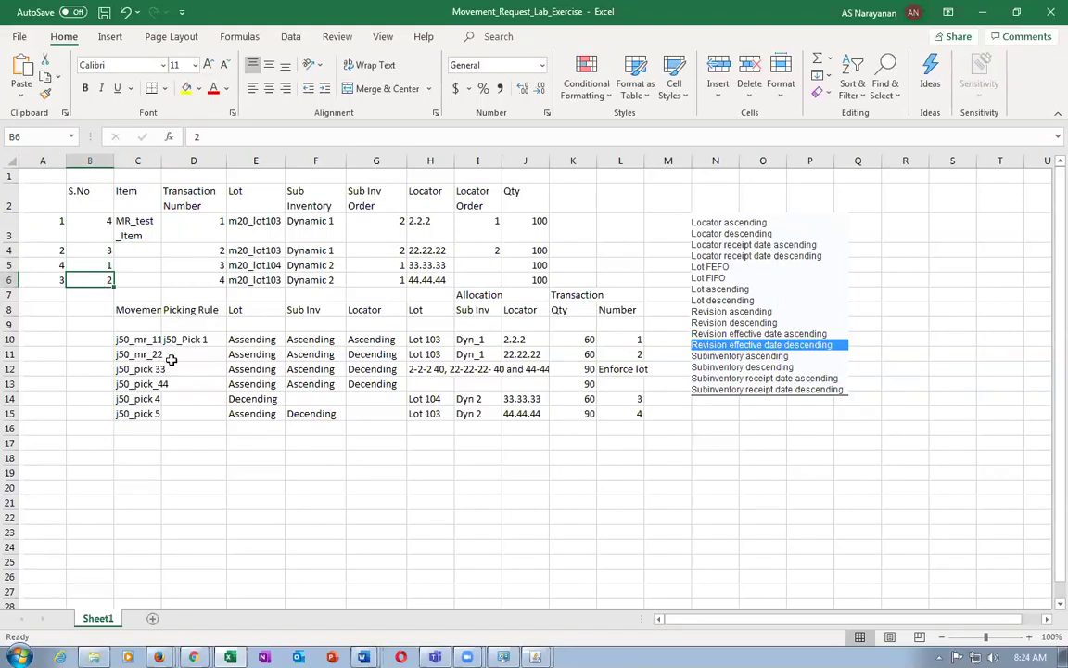
{"action": "left_click", "coordinate": [306, 310]}
{"action": "left_click_drag", "start_coordinate": [91, 223], "coordinate": [90, 278]}
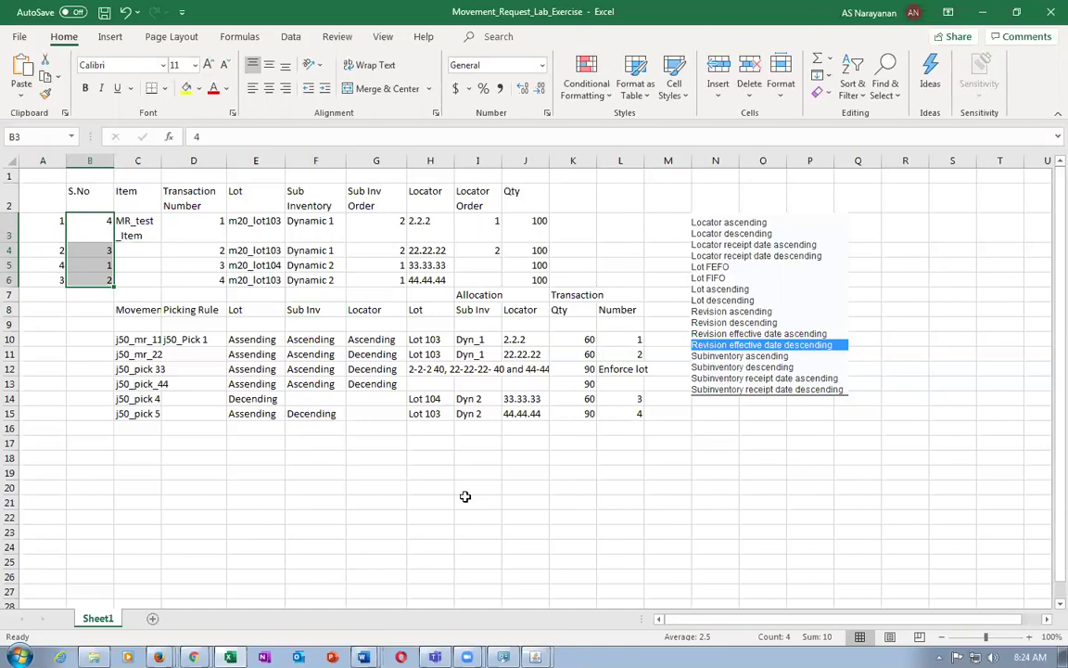
{"action": "left_click", "coordinate": [489, 468]}
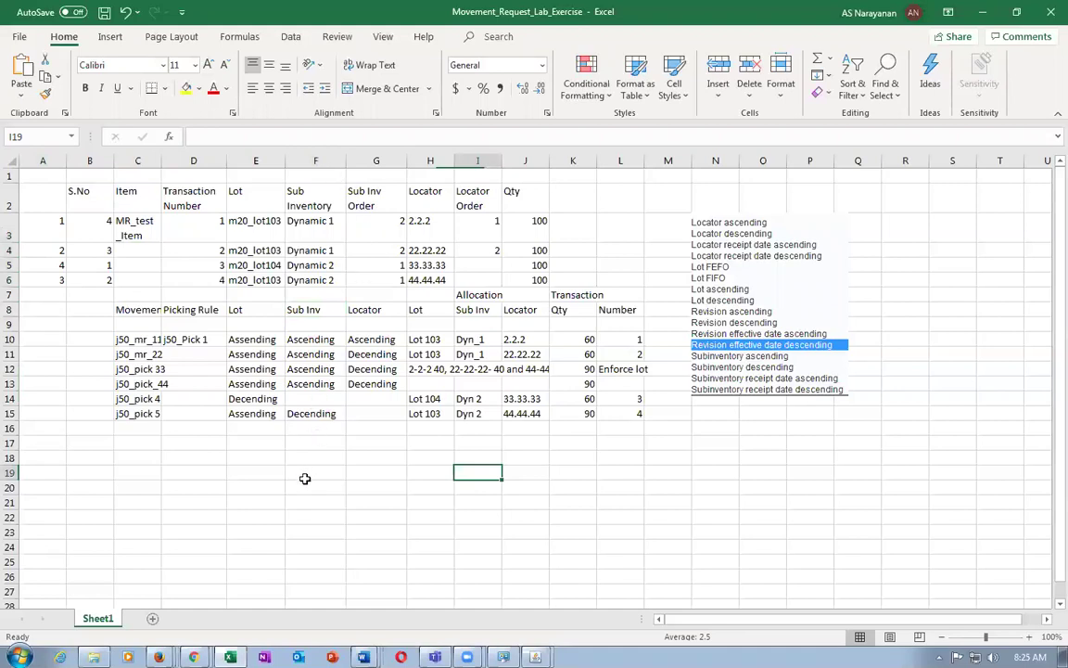
Compare lots m20_lot103 and m20_lot104 and the Ascending Lot rule with the S.No values.
{"action": "left_click", "coordinate": [243, 340]}
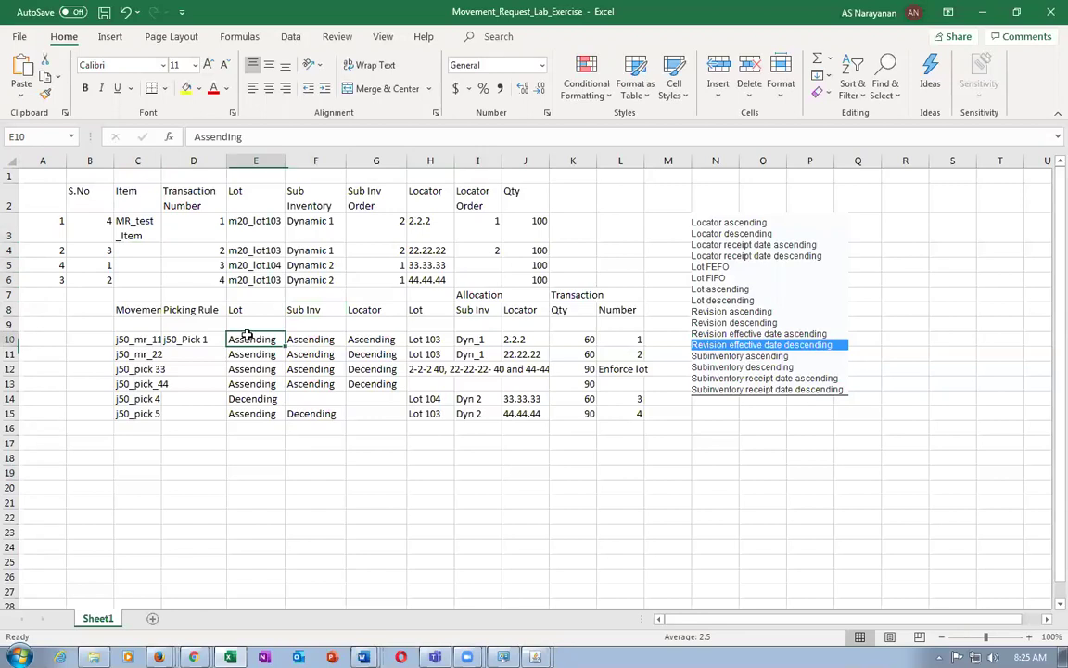
{"action": "left_click", "coordinate": [256, 223]}
{"action": "left_click", "coordinate": [255, 266]}
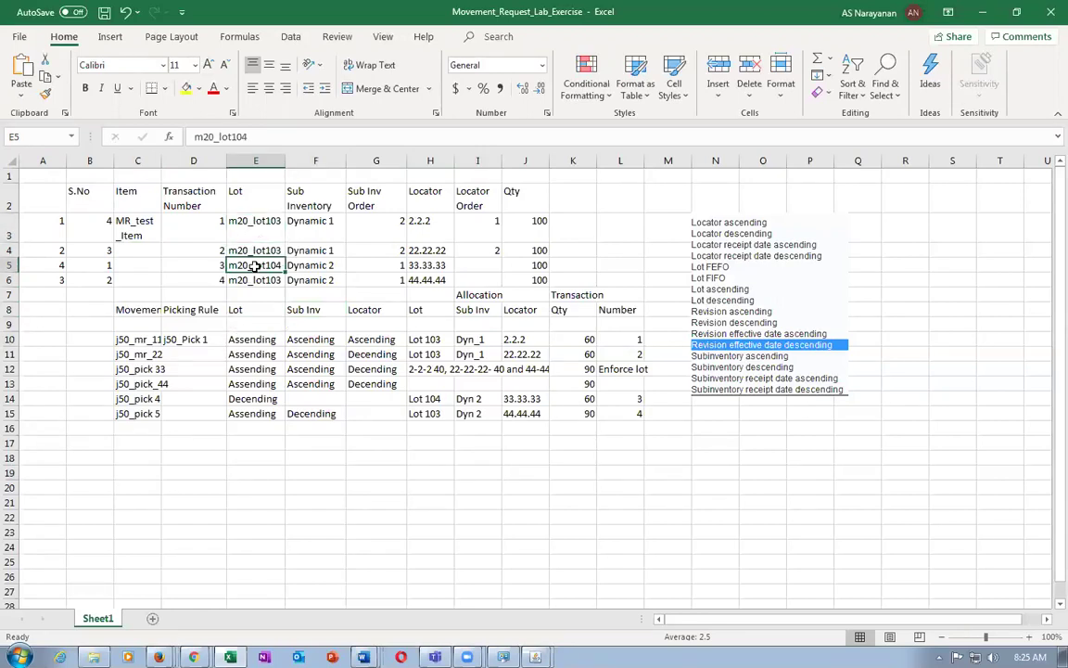
{"action": "left_click", "coordinate": [243, 222]}
{"action": "left_click", "coordinate": [253, 266]}
{"action": "left_click", "coordinate": [239, 222]}
{"action": "left_click_drag", "start_coordinate": [46, 216], "coordinate": [37, 280]}
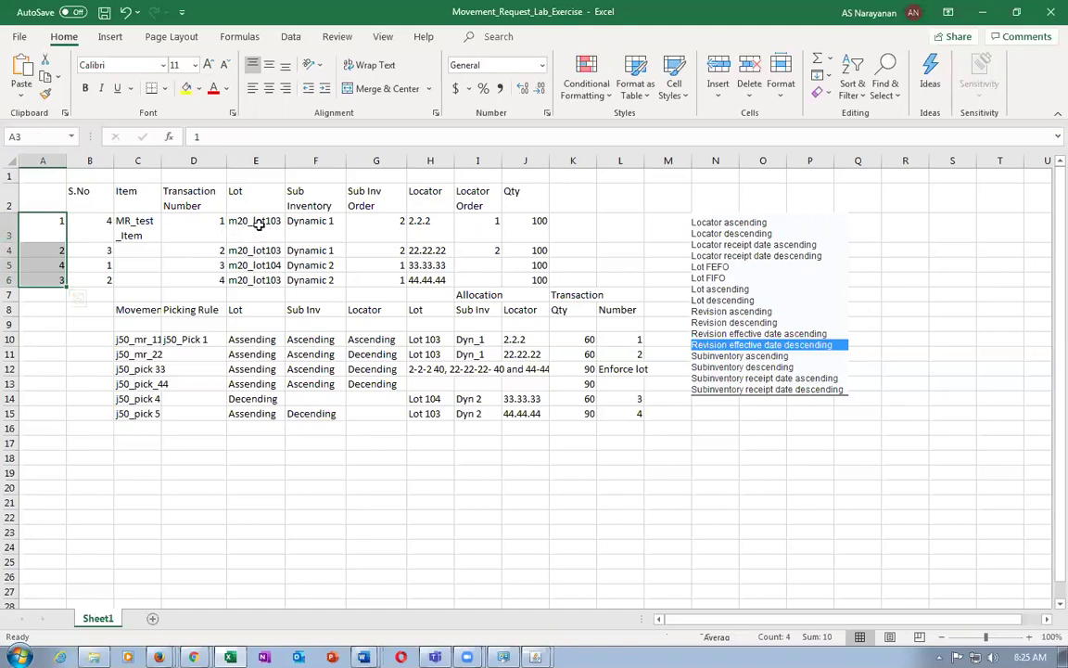
{"action": "key", "text": "Return"}
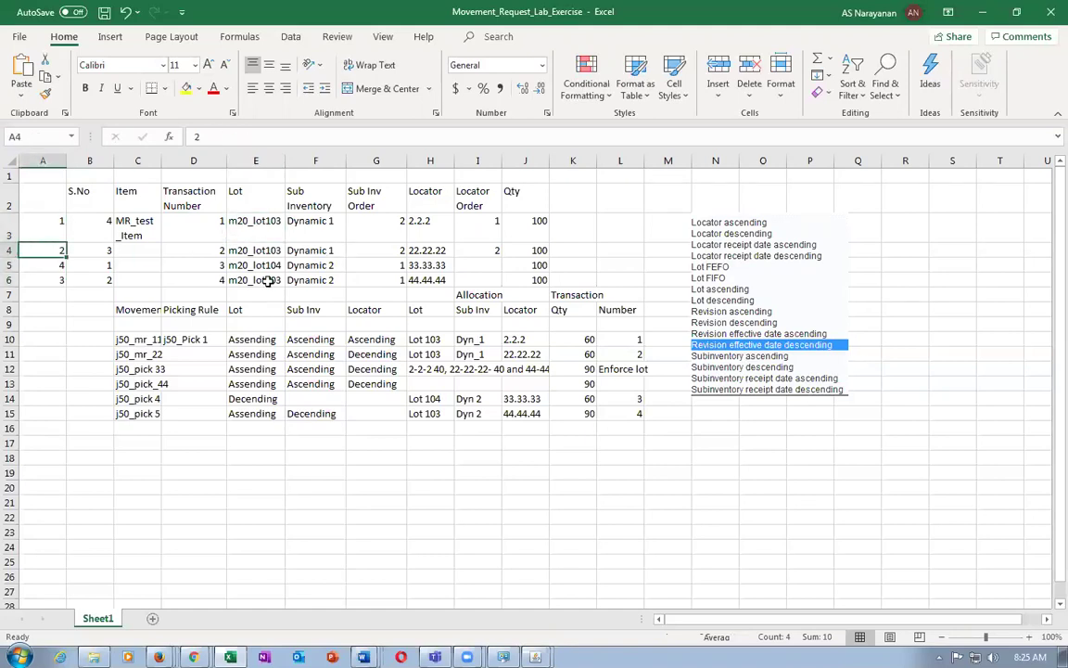
{"action": "left_click", "coordinate": [239, 251]}
{"action": "left_click", "coordinate": [41, 263]}
{"action": "left_click", "coordinate": [50, 281]}
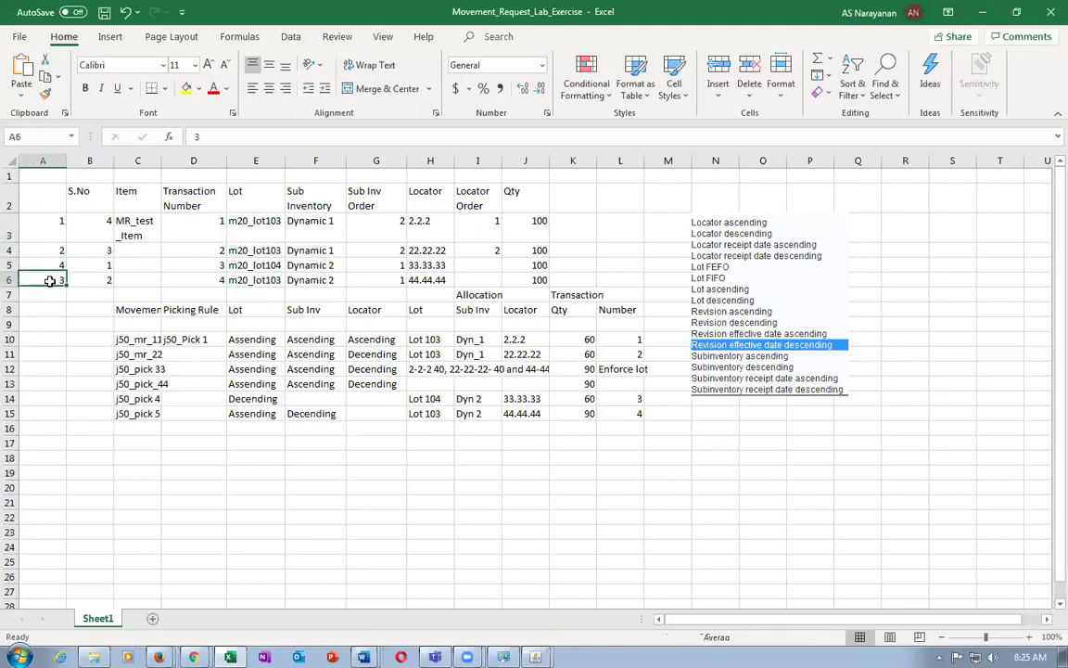
{"action": "left_click_drag", "start_coordinate": [53, 217], "coordinate": [51, 295]}
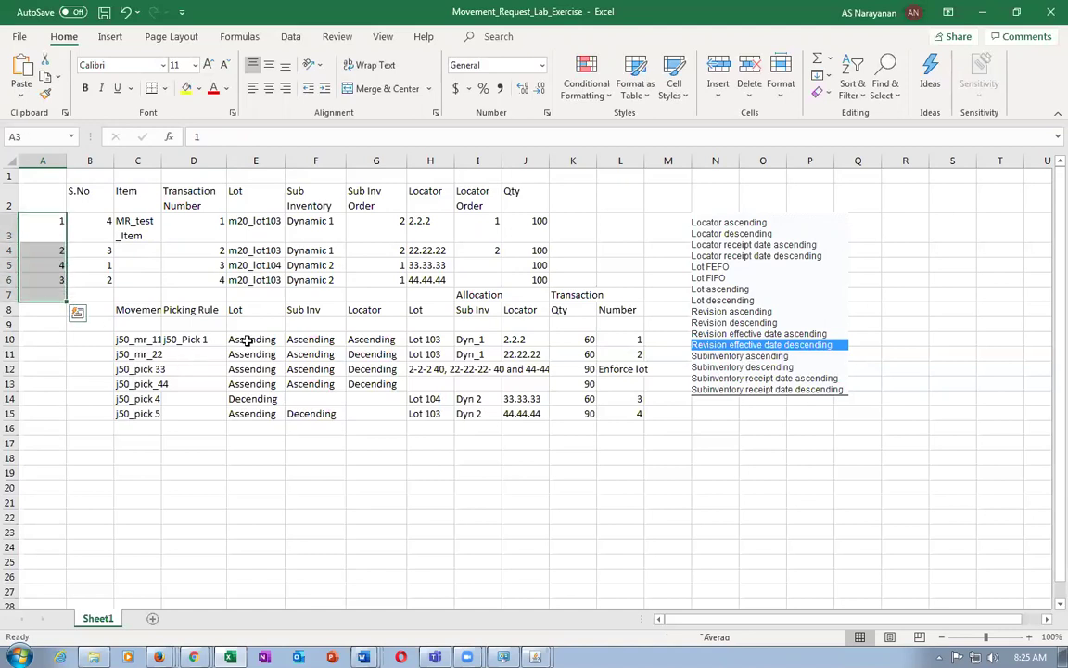
{"action": "left_click_drag", "start_coordinate": [252, 310], "coordinate": [262, 341]}
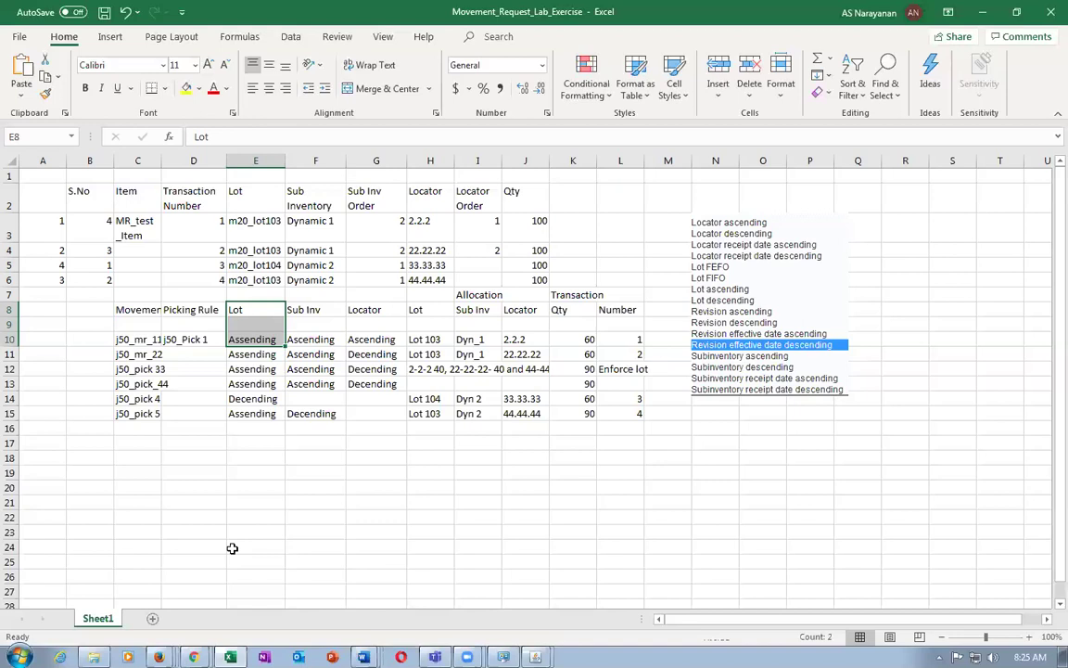
{"action": "left_click", "coordinate": [260, 313]}
{"action": "left_click", "coordinate": [265, 341]}
{"action": "left_click_drag", "start_coordinate": [249, 313], "coordinate": [256, 342]}
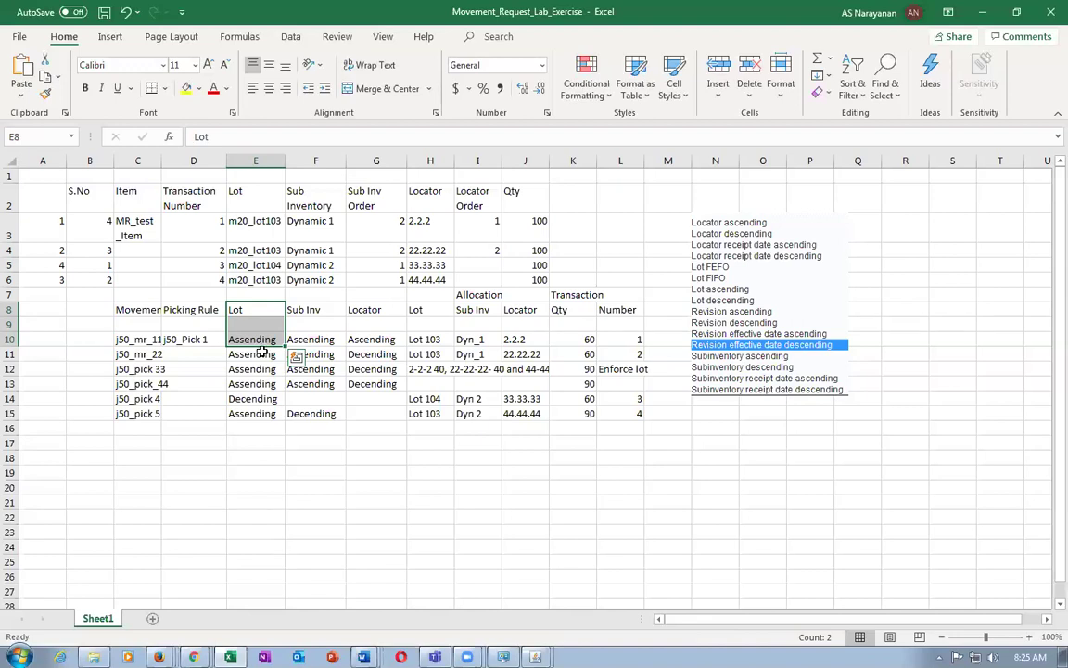
{"action": "left_click", "coordinate": [278, 227]}
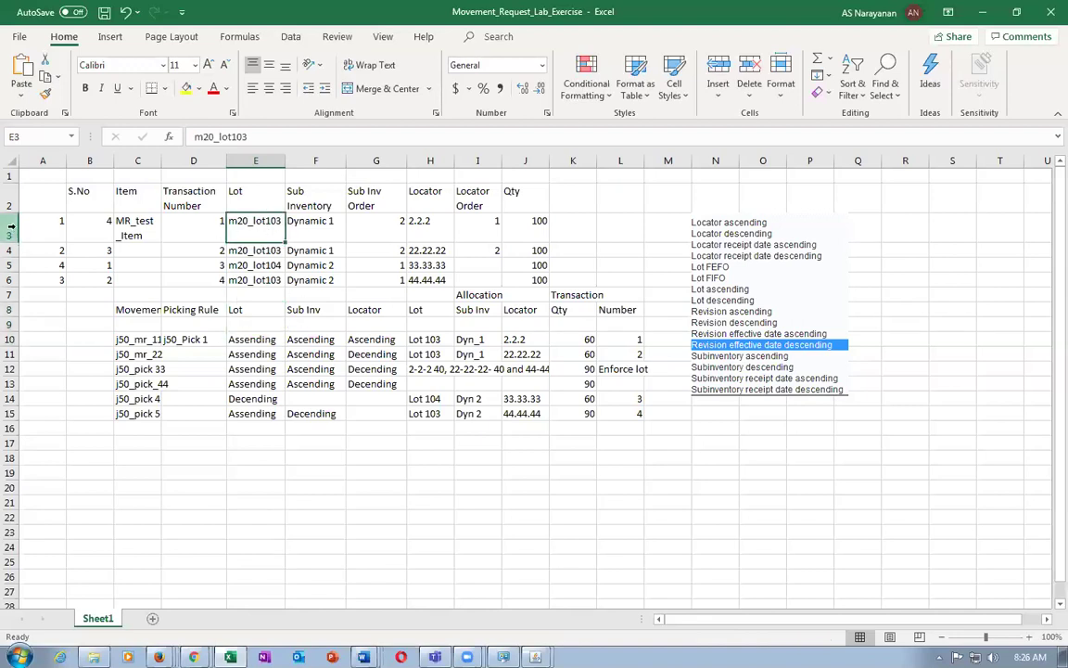
{"action": "left_click", "coordinate": [47, 221]}
{"action": "left_click", "coordinate": [237, 251]}
{"action": "left_click", "coordinate": [38, 244]}
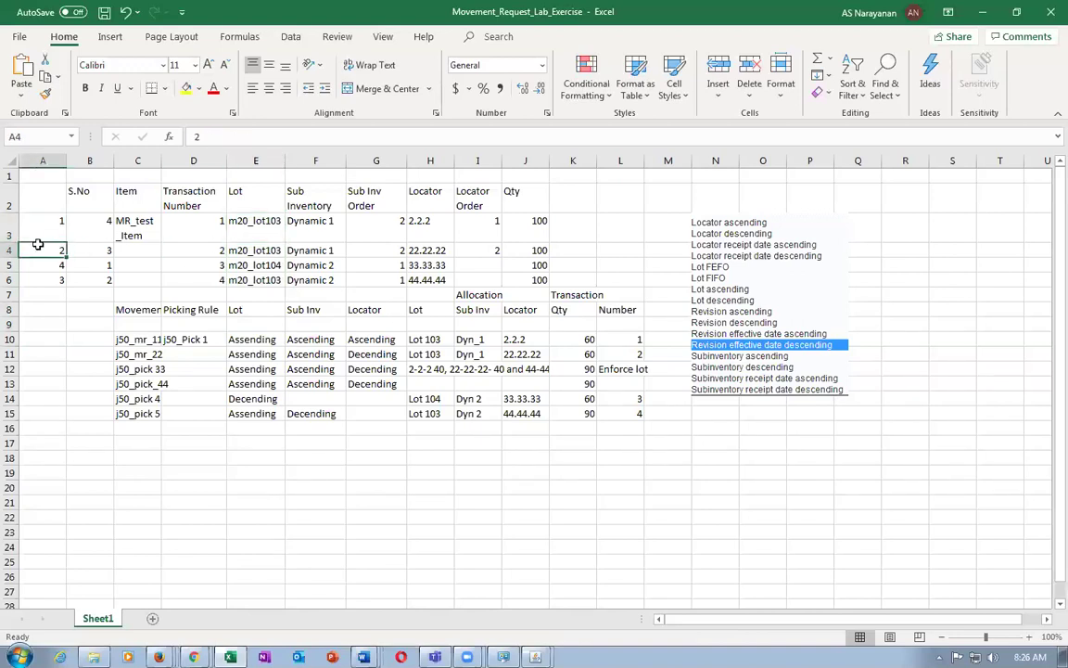
{"action": "left_click", "coordinate": [267, 232]}
{"action": "left_click", "coordinate": [275, 266]}
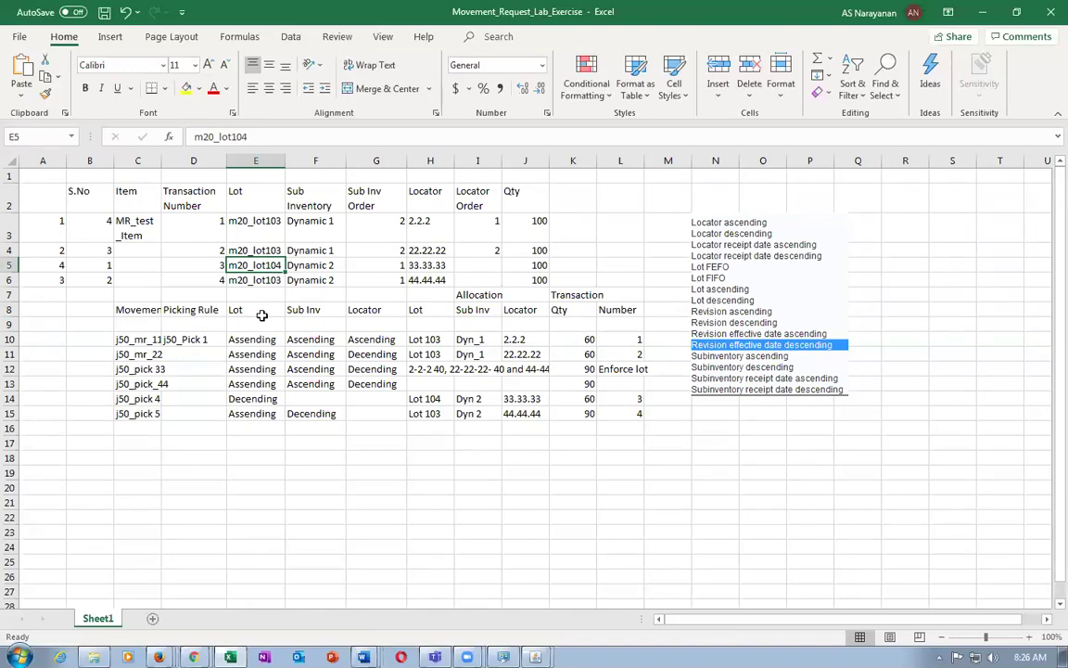
{"action": "left_click", "coordinate": [234, 226]}
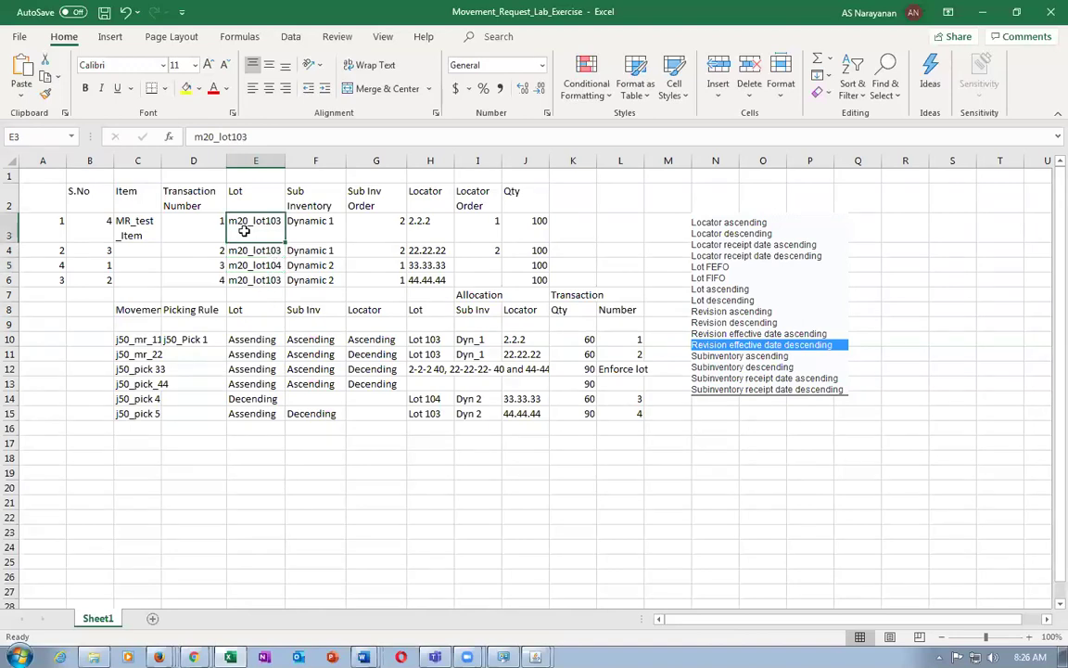
{"action": "left_click", "coordinate": [181, 227]}
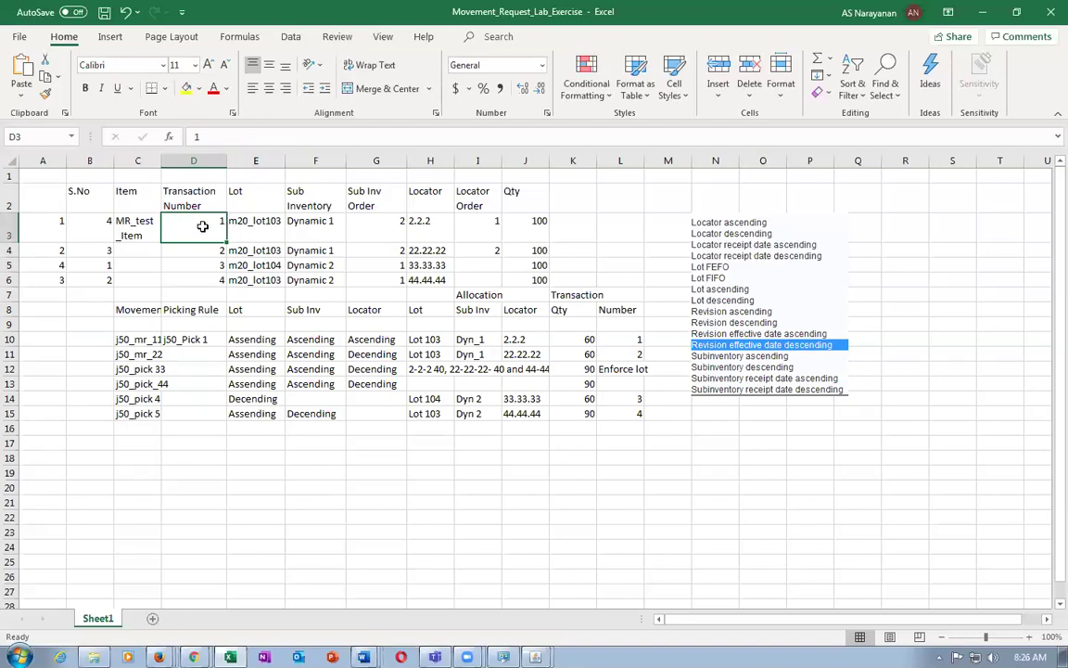
{"action": "left_click_drag", "start_coordinate": [202, 226], "coordinate": [196, 282]}
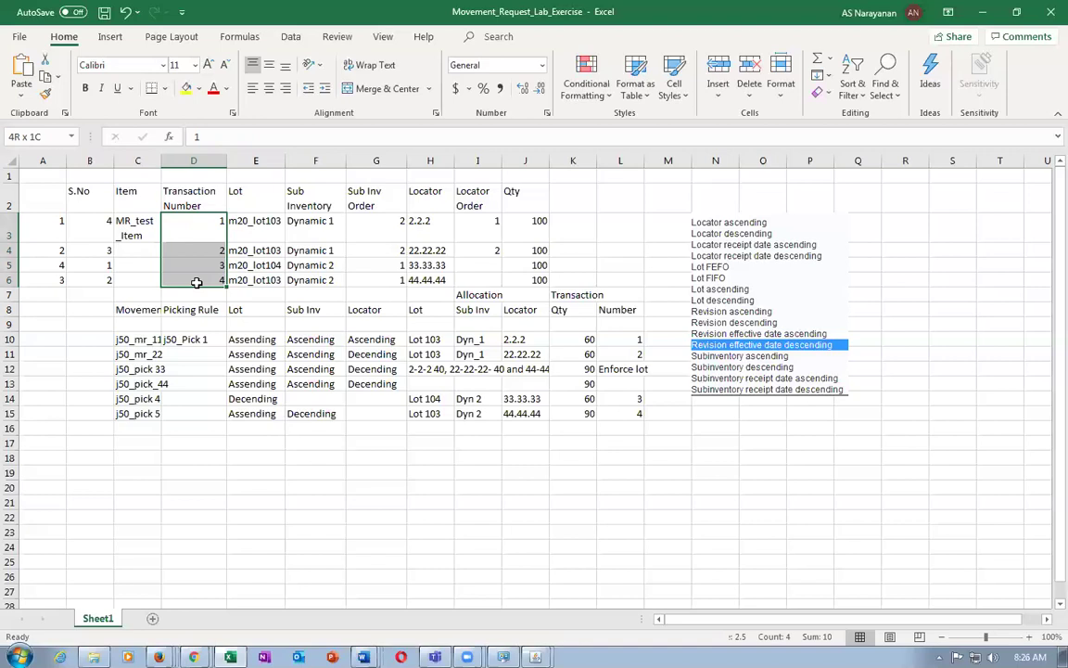
{"action": "left_click_drag", "start_coordinate": [226, 250], "coordinate": [247, 273]}
{"action": "left_click", "coordinate": [252, 251]}
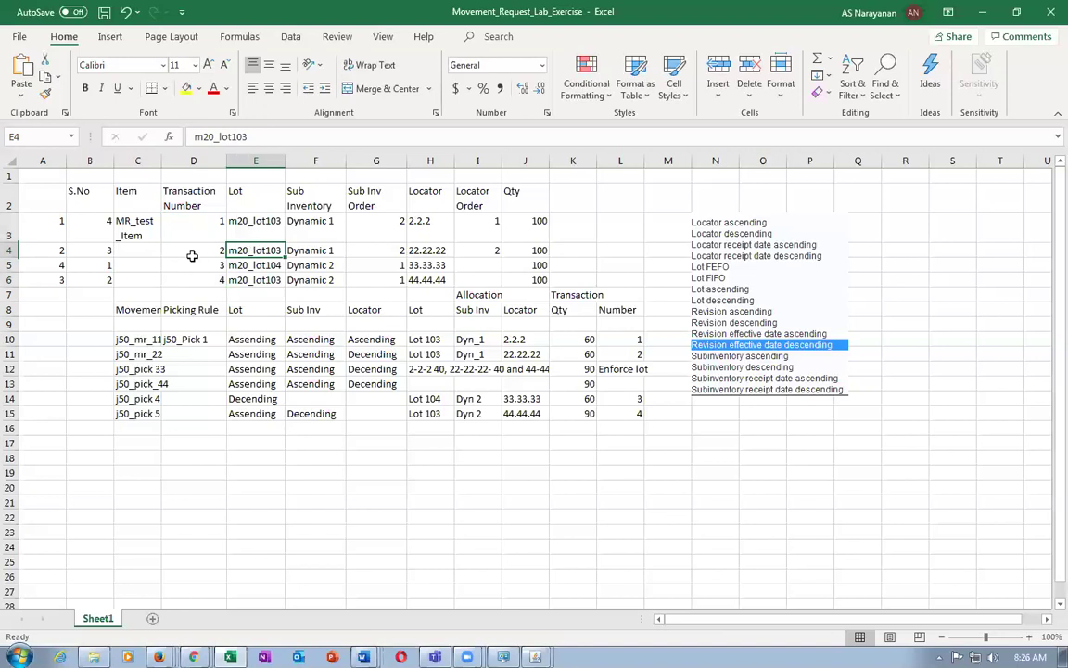
{"action": "left_click", "coordinate": [185, 226]}
{"action": "left_click_drag", "start_coordinate": [184, 227], "coordinate": [187, 275]}
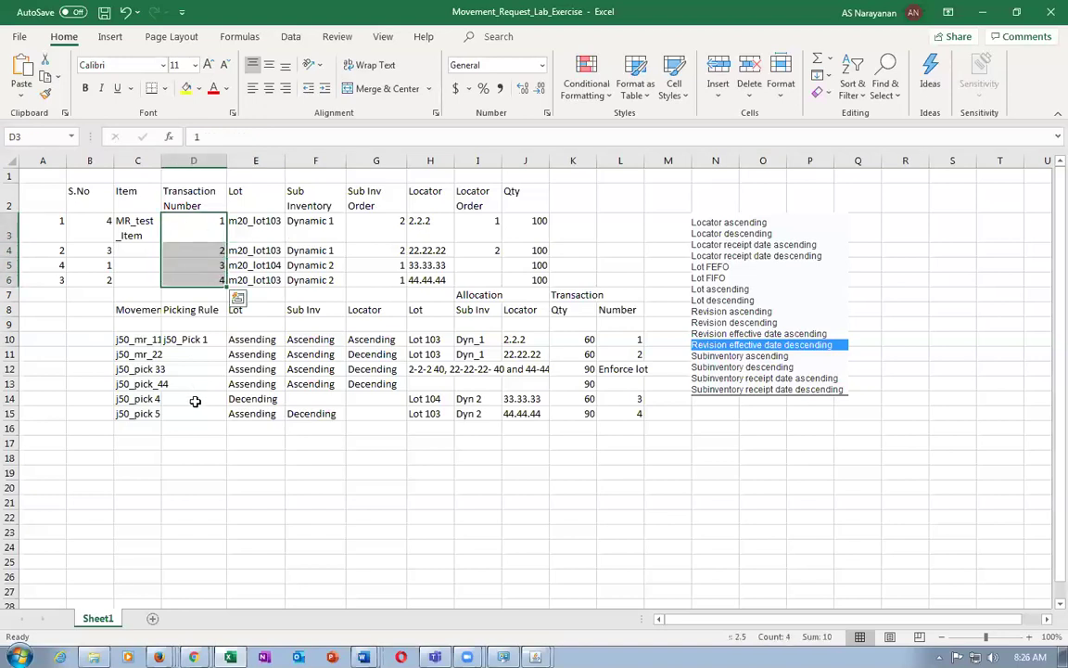
{"action": "left_click", "coordinate": [209, 223]}
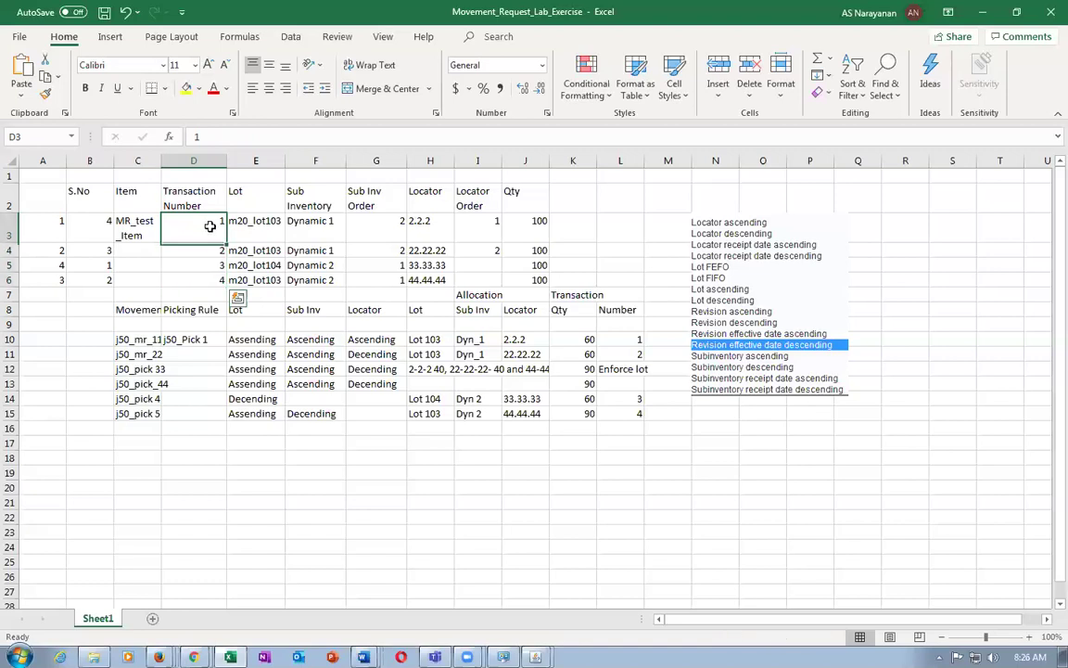
{"action": "left_click", "coordinate": [266, 229]}
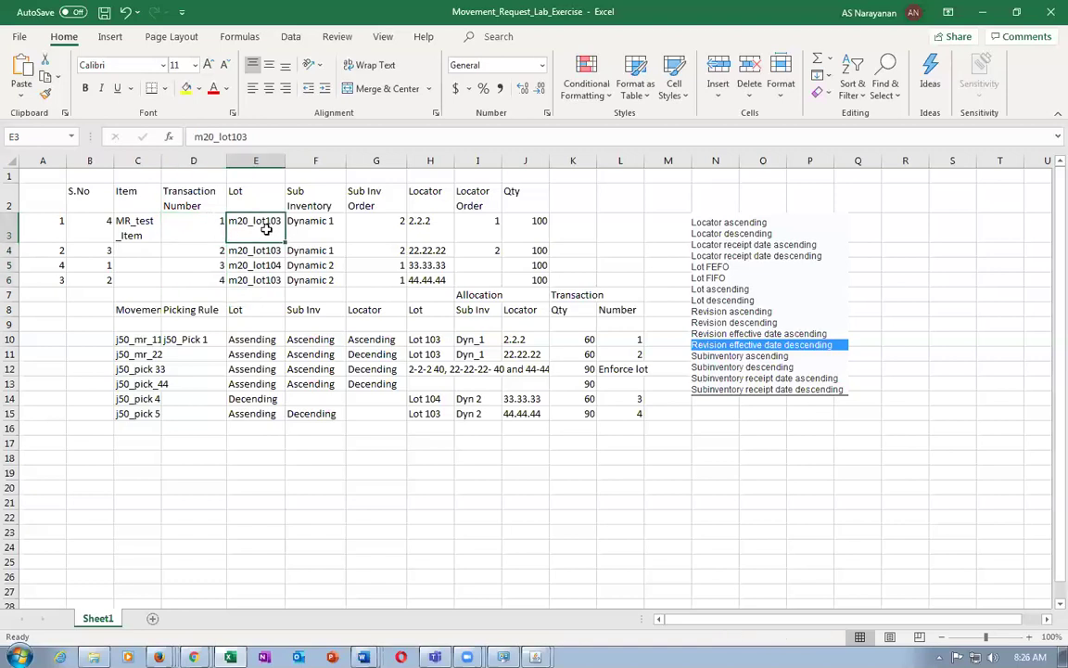
{"action": "left_click", "coordinate": [267, 250]}
{"action": "left_click", "coordinate": [267, 266]}
{"action": "left_click", "coordinate": [269, 280]}
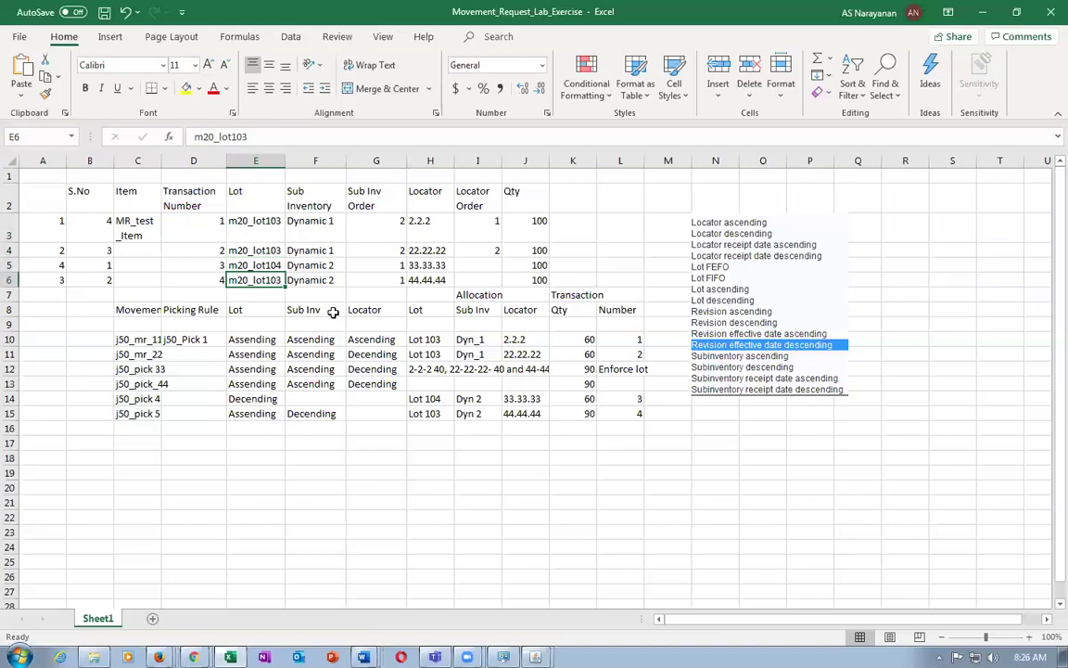
{"action": "left_click", "coordinate": [358, 221]}
{"action": "left_click", "coordinate": [396, 248]}
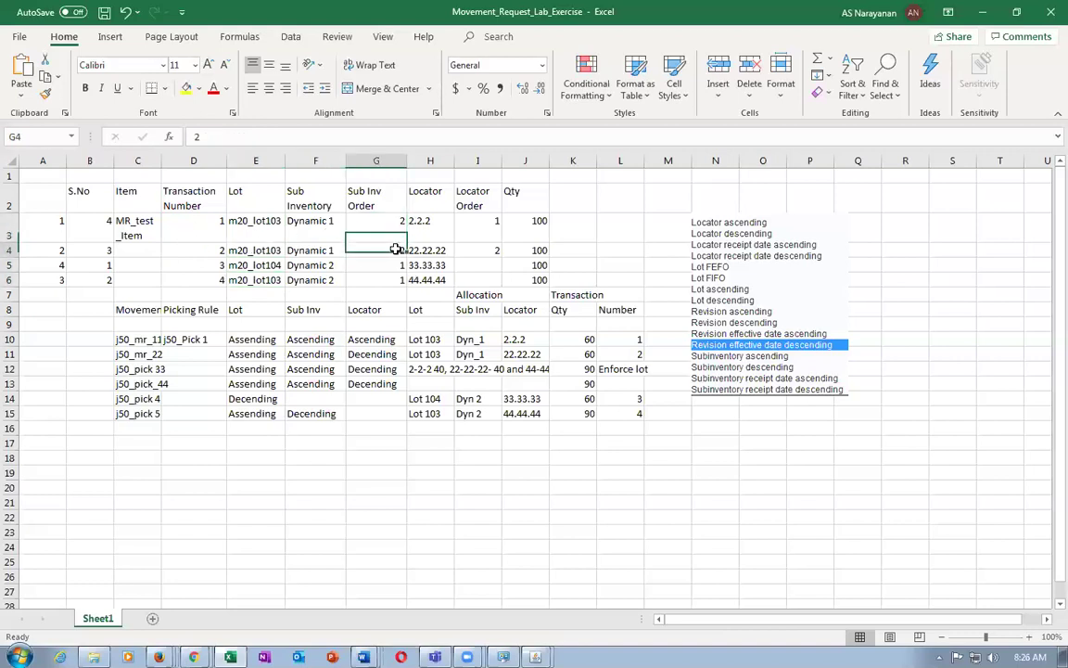
{"action": "left_click_drag", "start_coordinate": [37, 264], "coordinate": [98, 288]}
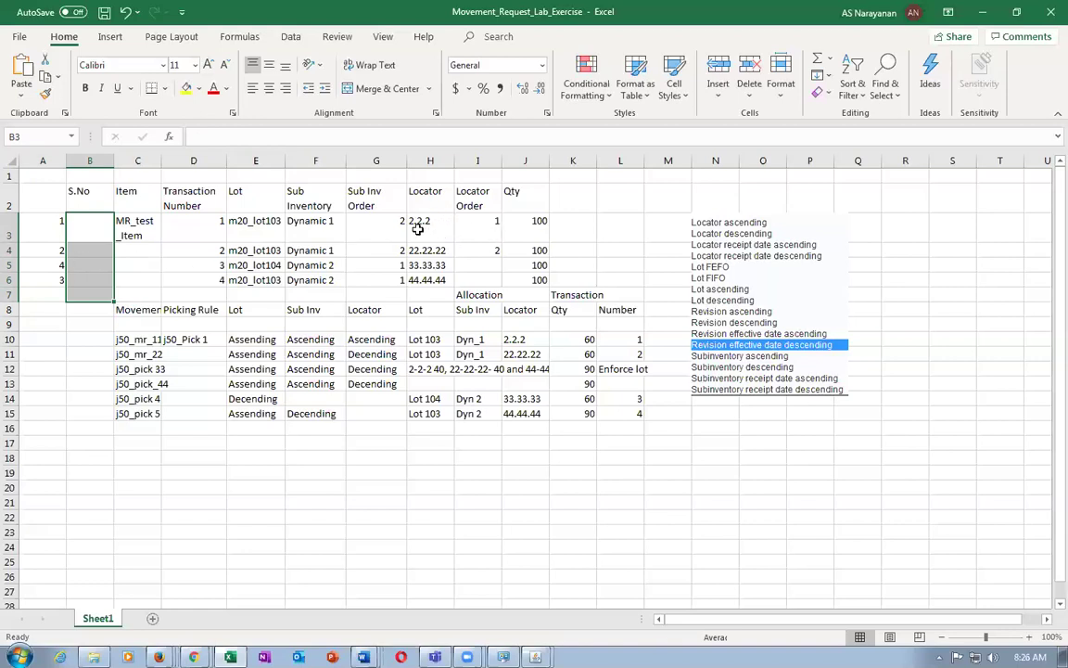
Enter Sub Inv Order values 1, 1, 2, 2 in cells G3 through G6.
{"action": "left_click", "coordinate": [368, 223]}
{"action": "type", "text": "1"}
{"action": "left_click", "coordinate": [377, 252]}
{"action": "type", "text": "1"}
{"action": "key", "text": "Return"}
{"action": "type", "text": "2"}
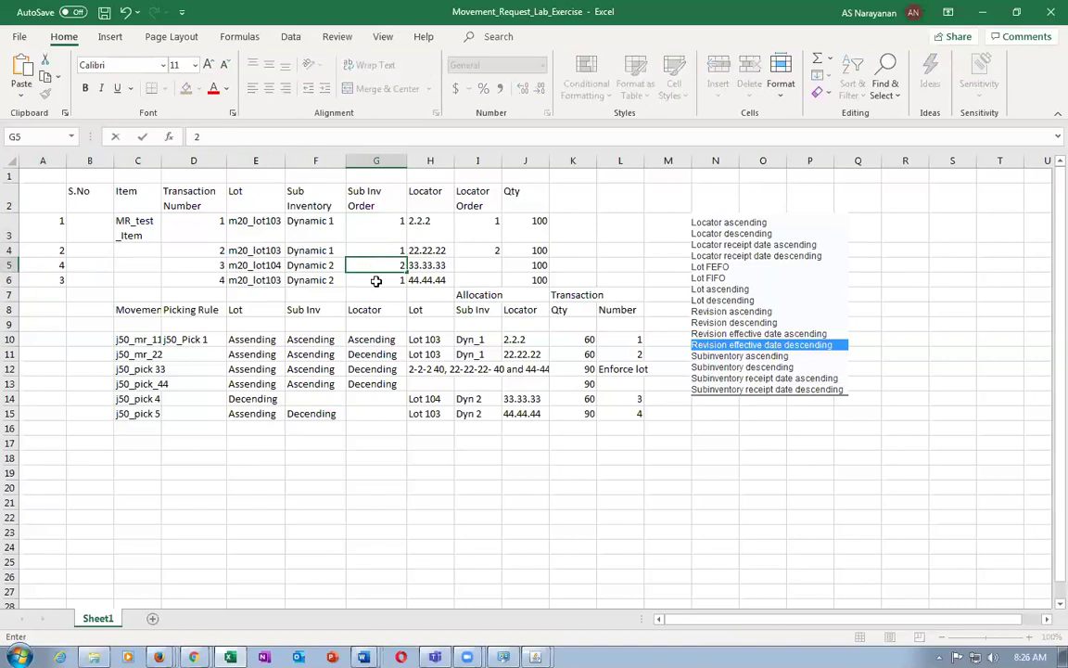
{"action": "key", "text": "Return"}
{"action": "type", "text": "2"}
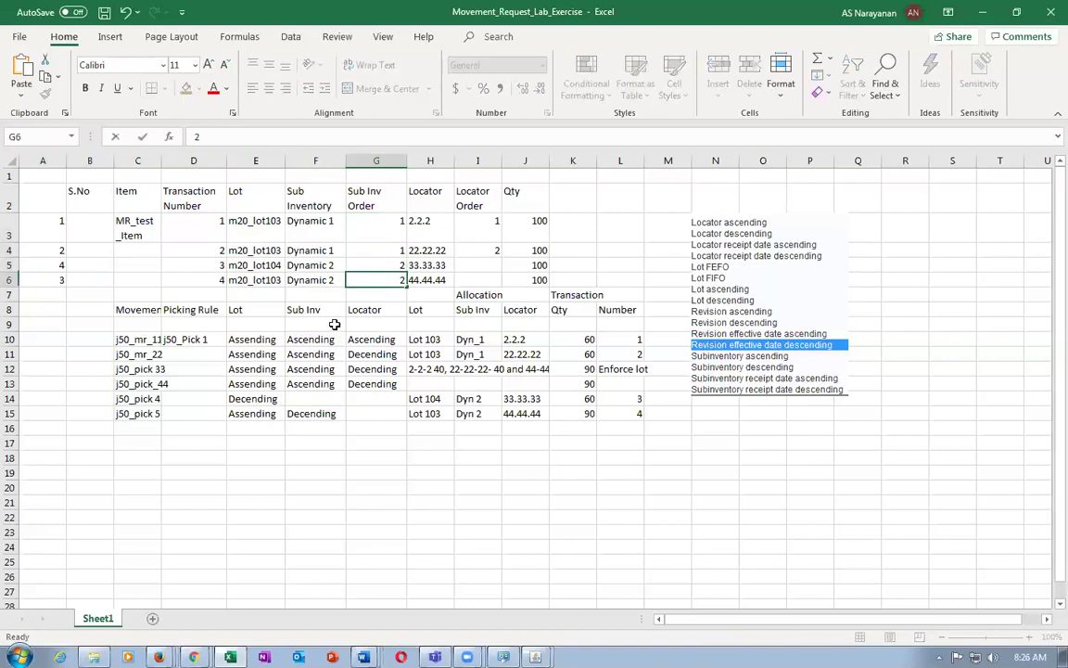
{"action": "left_click", "coordinate": [313, 297]}
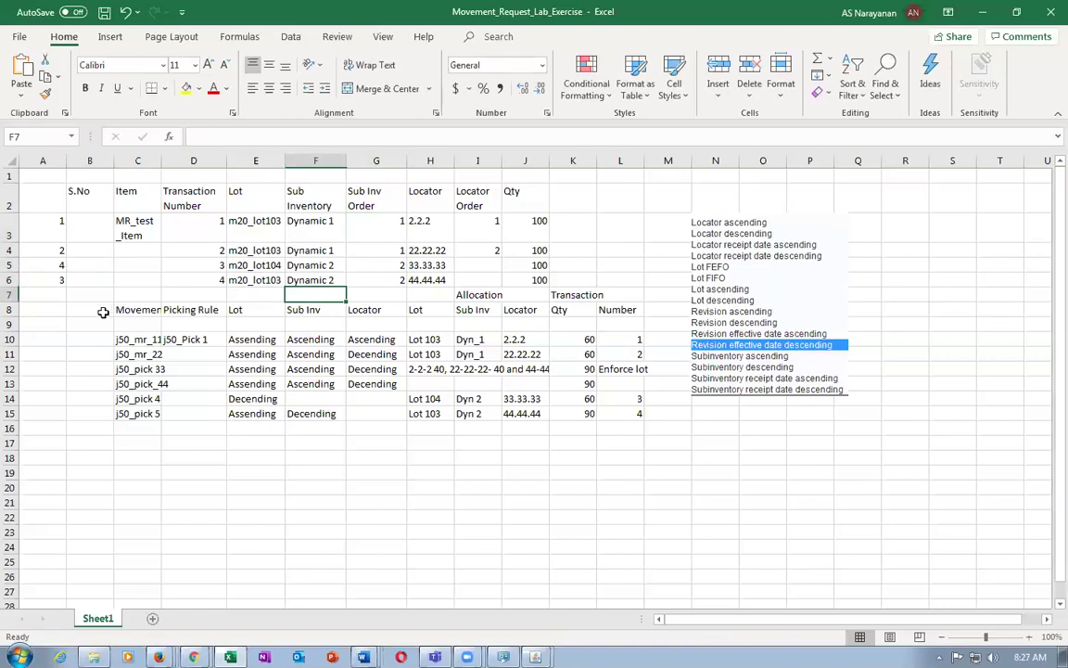
Select the four transaction numbers and the Lot picking rule entries for review.
{"action": "left_click", "coordinate": [192, 222]}
{"action": "left_click_drag", "start_coordinate": [192, 229], "coordinate": [188, 277]}
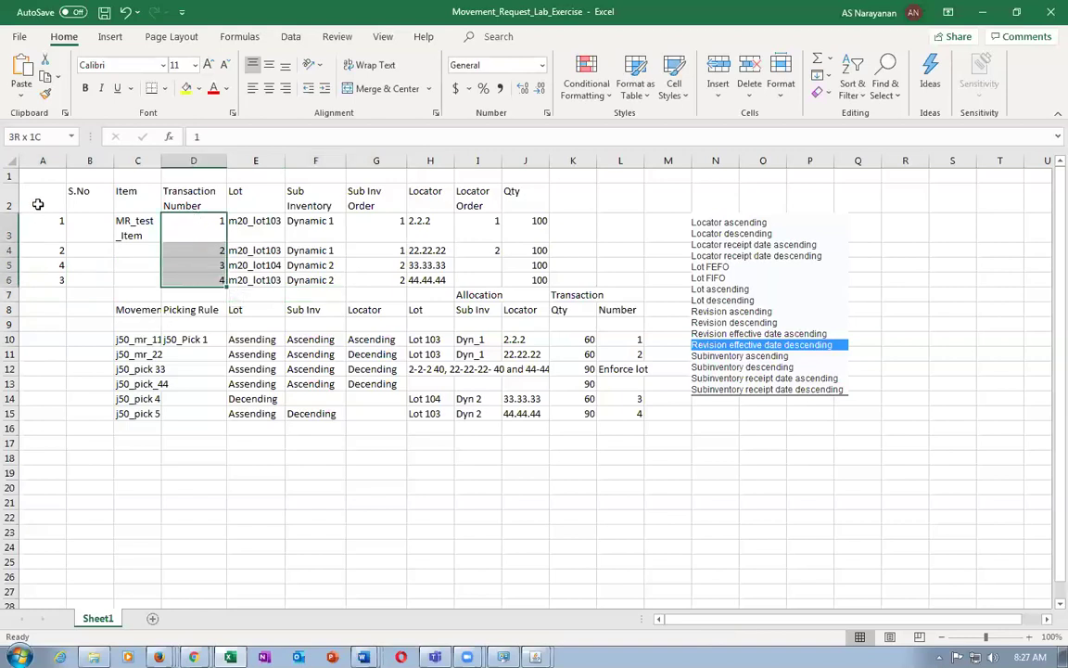
{"action": "left_click_drag", "start_coordinate": [259, 315], "coordinate": [256, 340]}
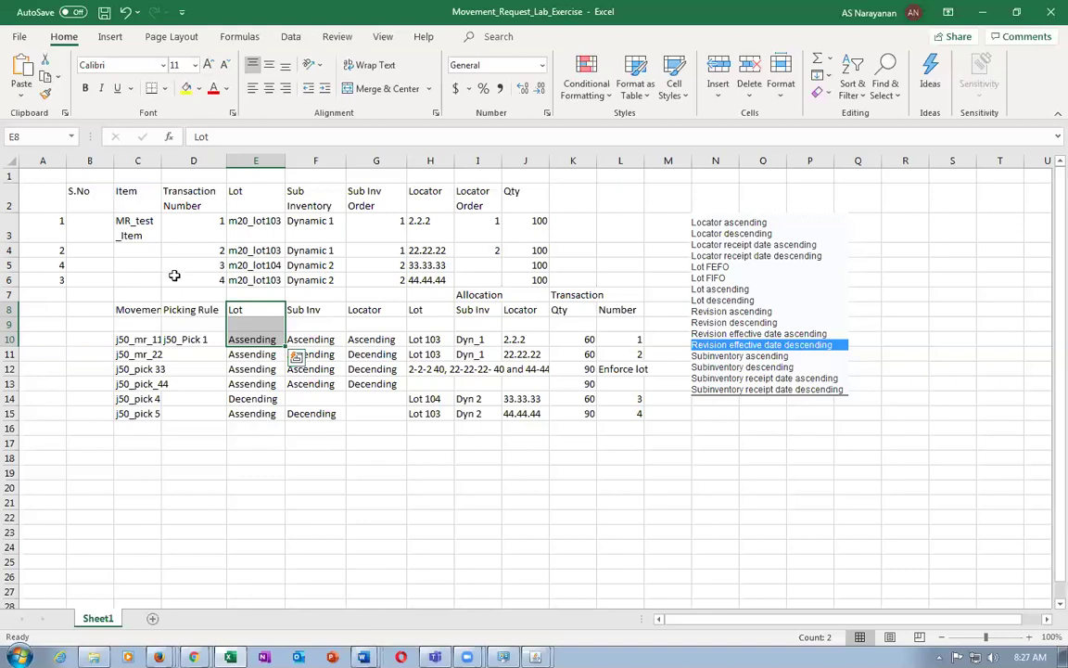
{"action": "left_click", "coordinate": [185, 223]}
{"action": "left_click", "coordinate": [192, 247]}
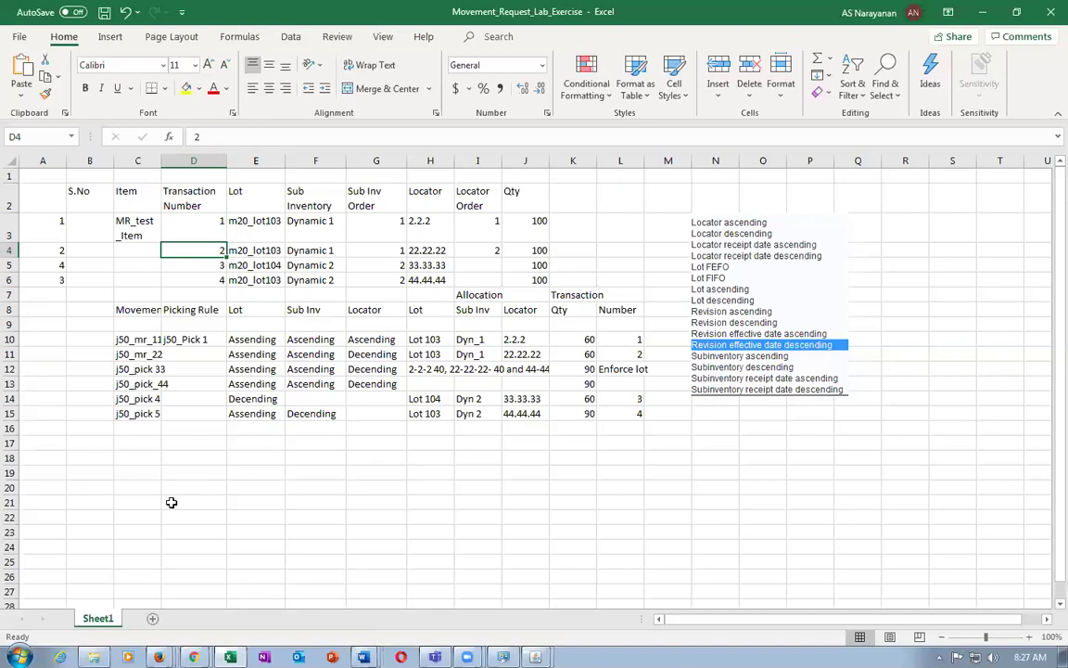
{"action": "left_click_drag", "start_coordinate": [539, 222], "coordinate": [532, 279]}
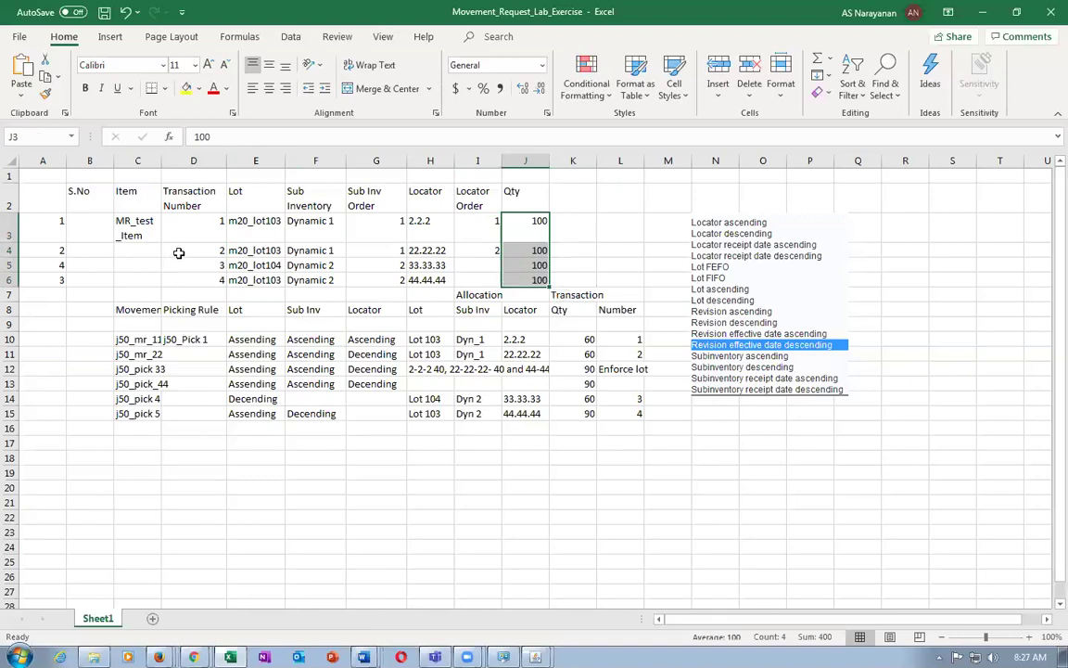
{"action": "left_click", "coordinate": [179, 252]}
{"action": "left_click", "coordinate": [191, 279]}
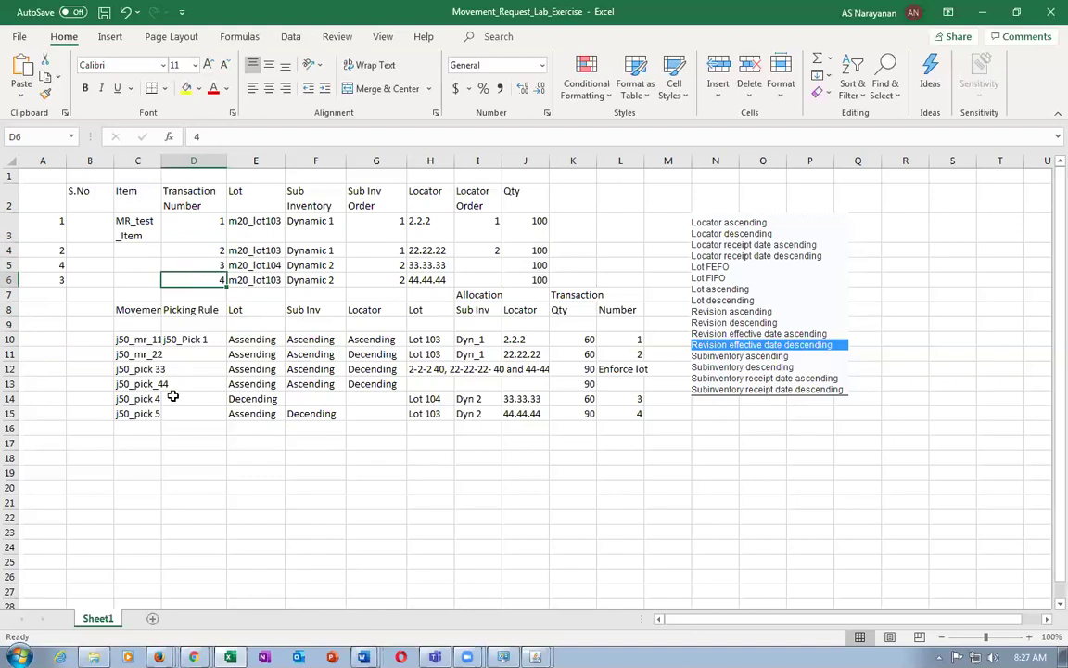
{"action": "left_click", "coordinate": [201, 252]}
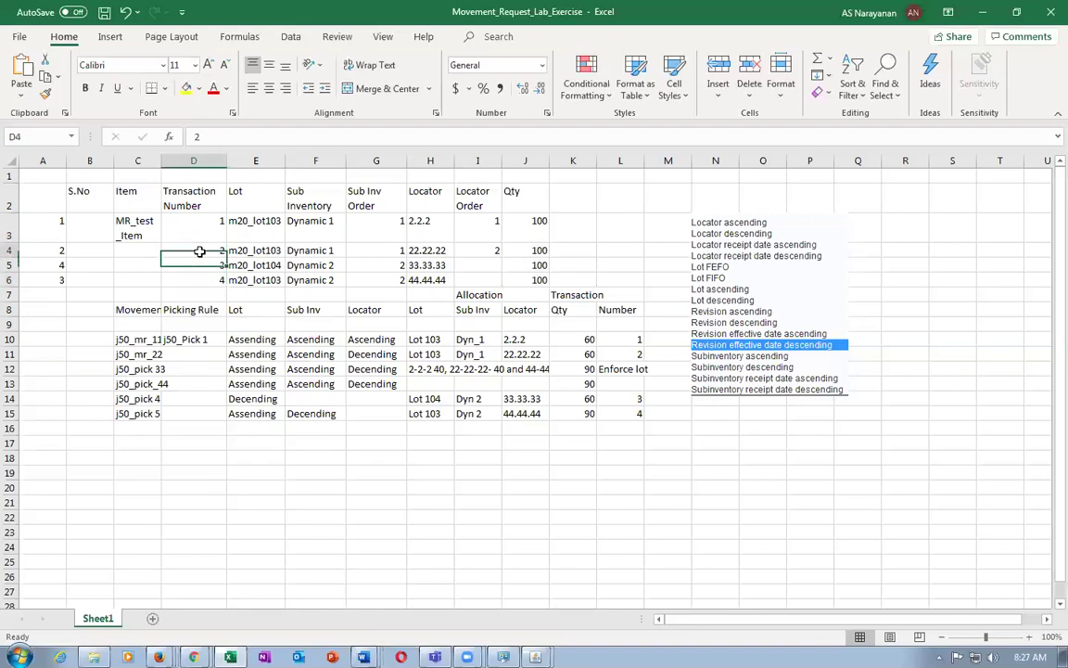
{"action": "left_click", "coordinate": [206, 280]}
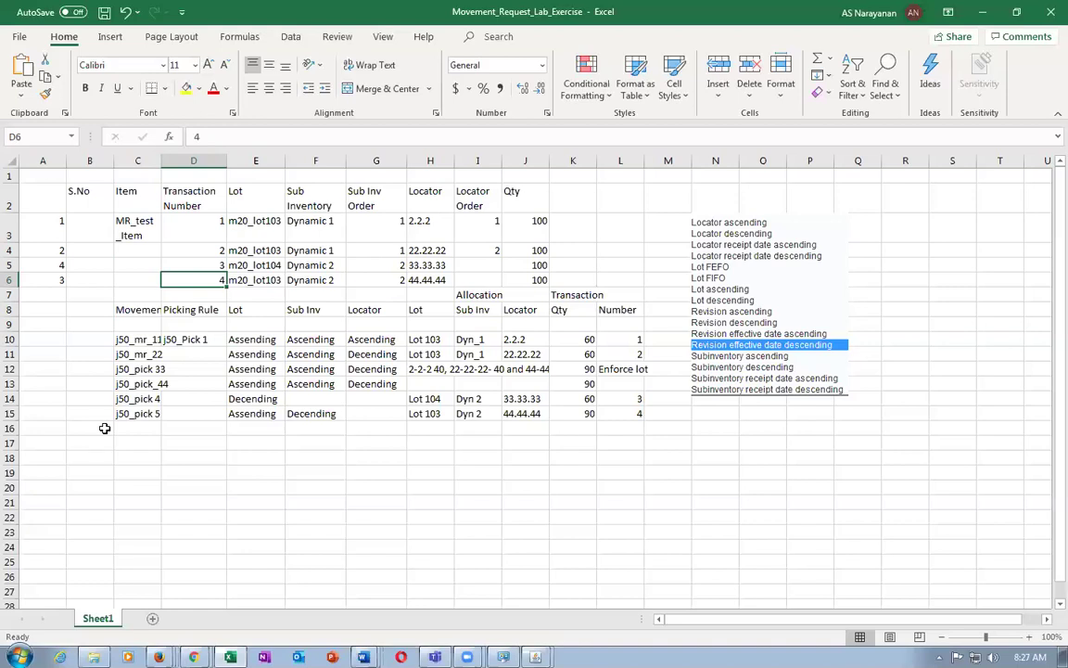
{"action": "left_click", "coordinate": [172, 230]}
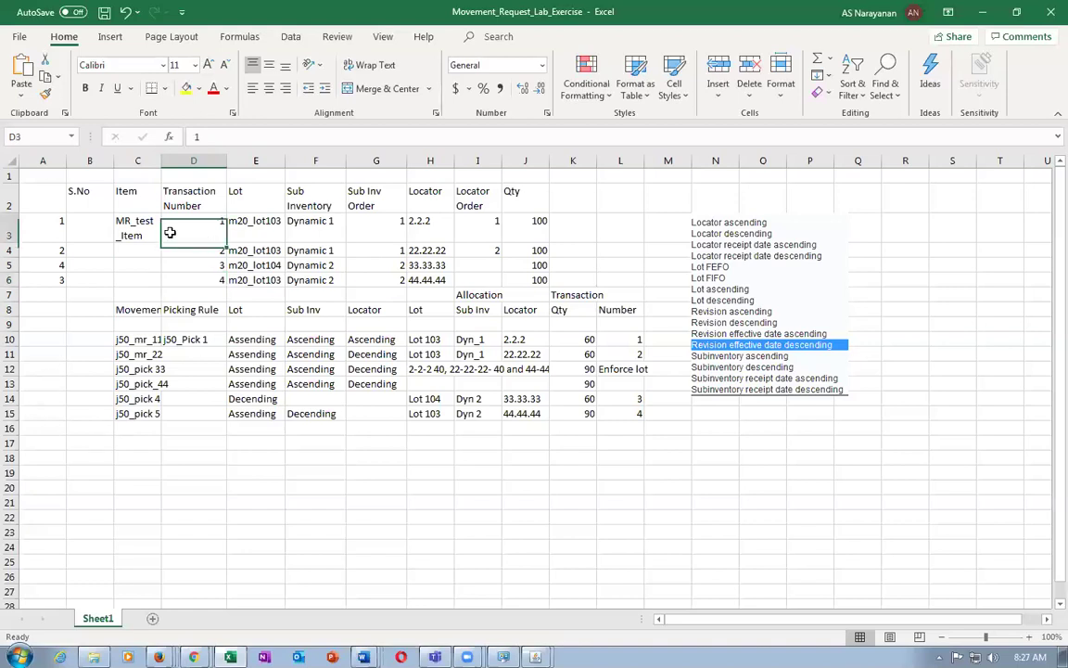
{"action": "left_click", "coordinate": [48, 252]}
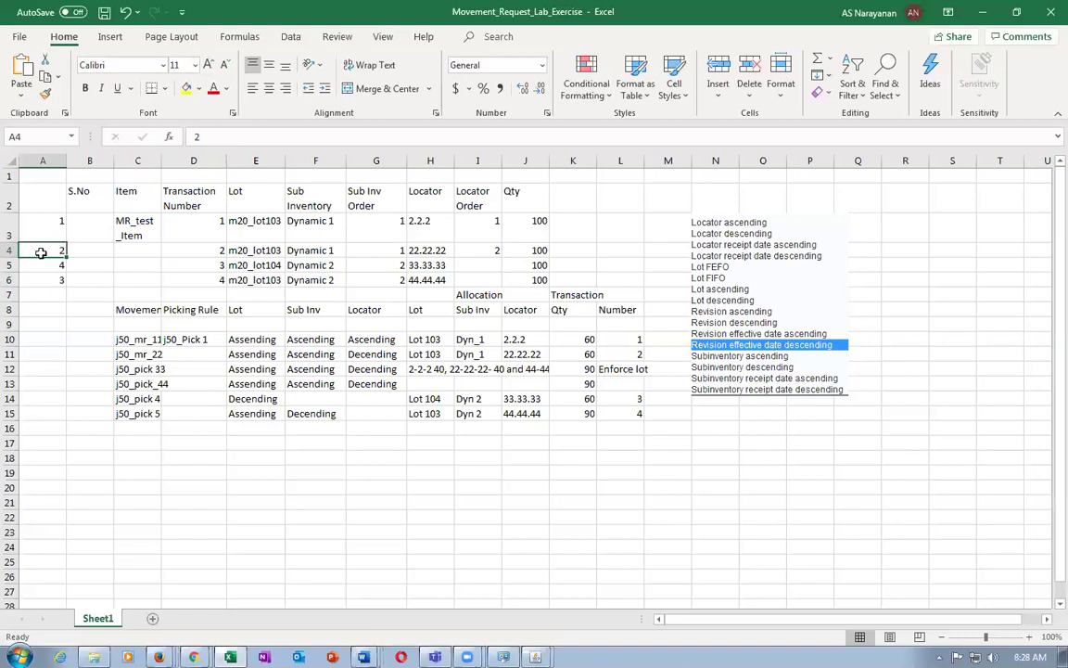
{"action": "left_click", "coordinate": [48, 263]}
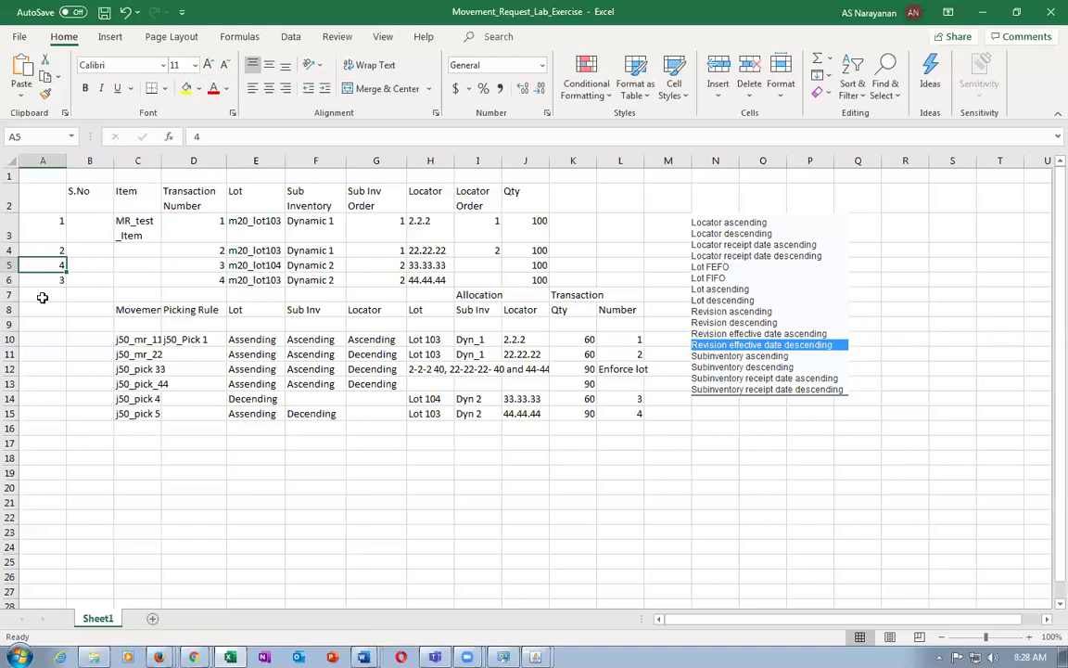
{"action": "left_click_drag", "start_coordinate": [49, 223], "coordinate": [47, 276]}
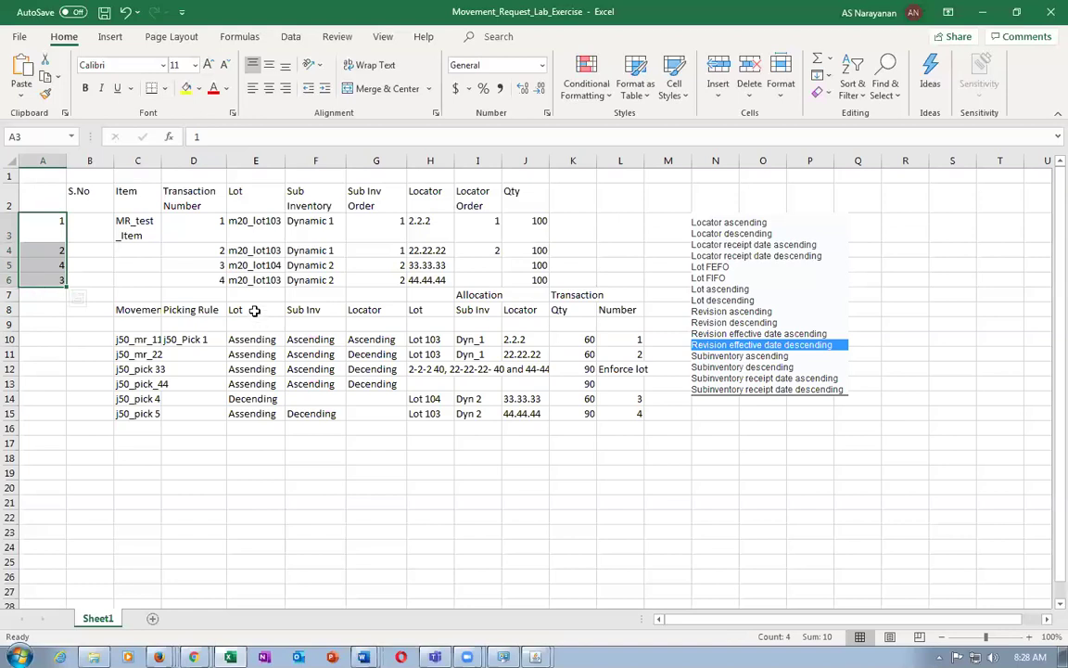
Review the Lot picking rule entries and the serial numbers in rows 4 to 6.
{"action": "left_click_drag", "start_coordinate": [255, 310], "coordinate": [251, 335]}
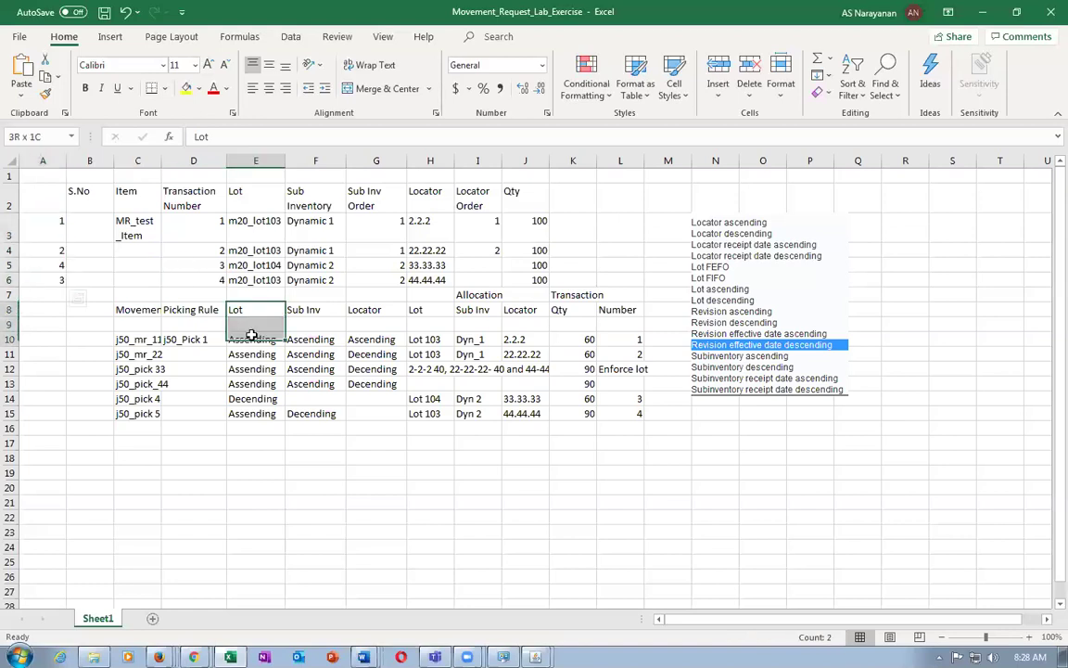
{"action": "left_click_drag", "start_coordinate": [251, 335], "coordinate": [251, 336]}
{"action": "left_click", "coordinate": [32, 251]}
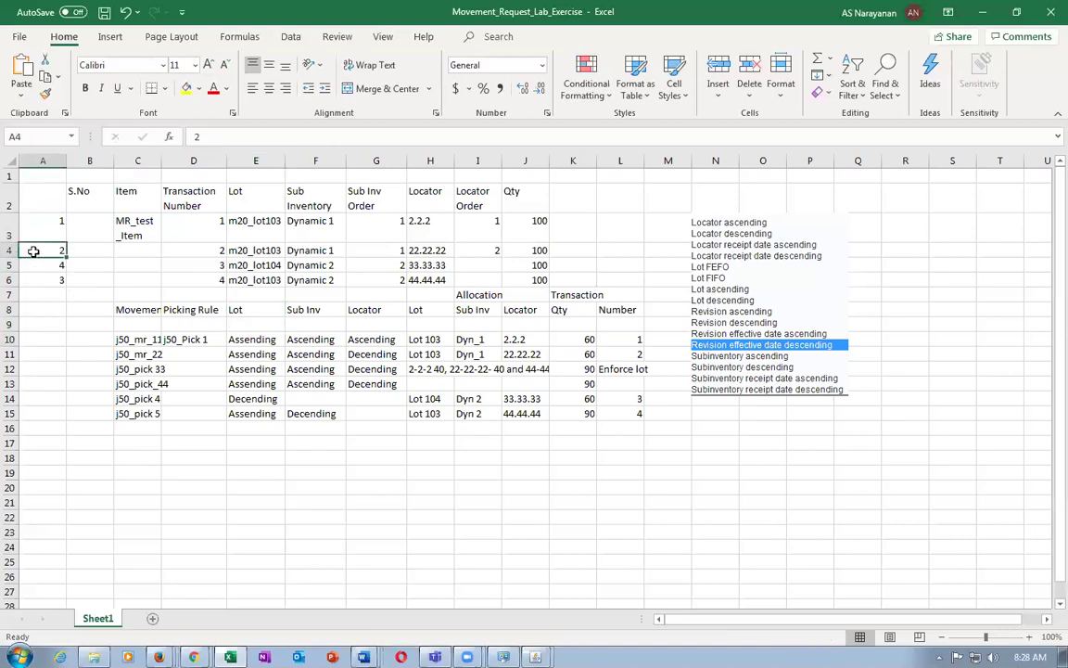
{"action": "left_click", "coordinate": [44, 265]}
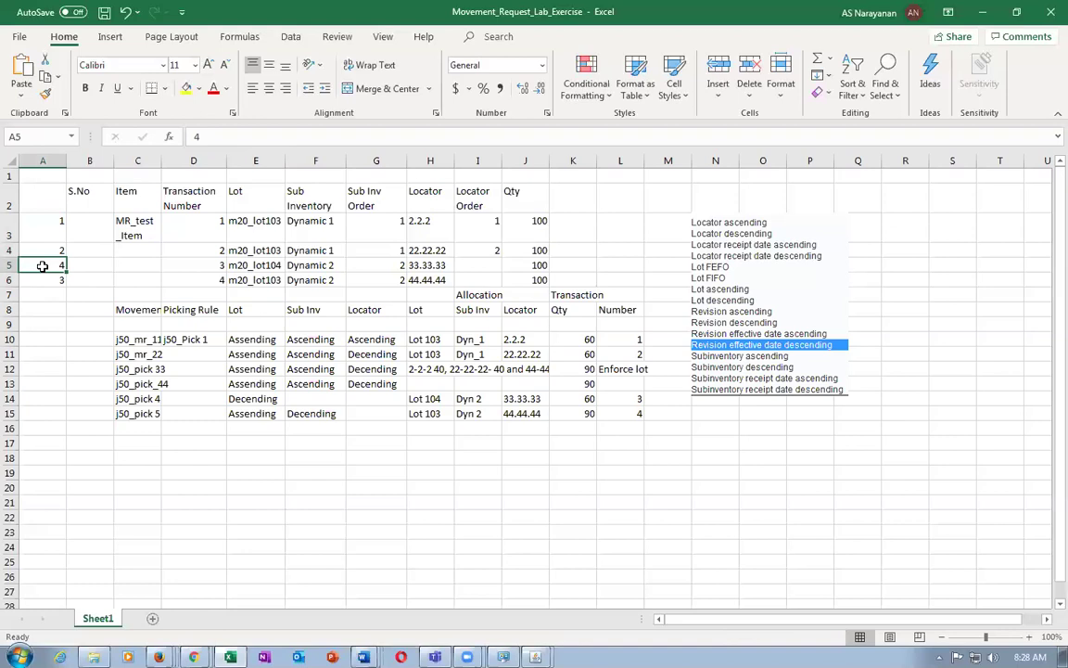
{"action": "left_click", "coordinate": [43, 280]}
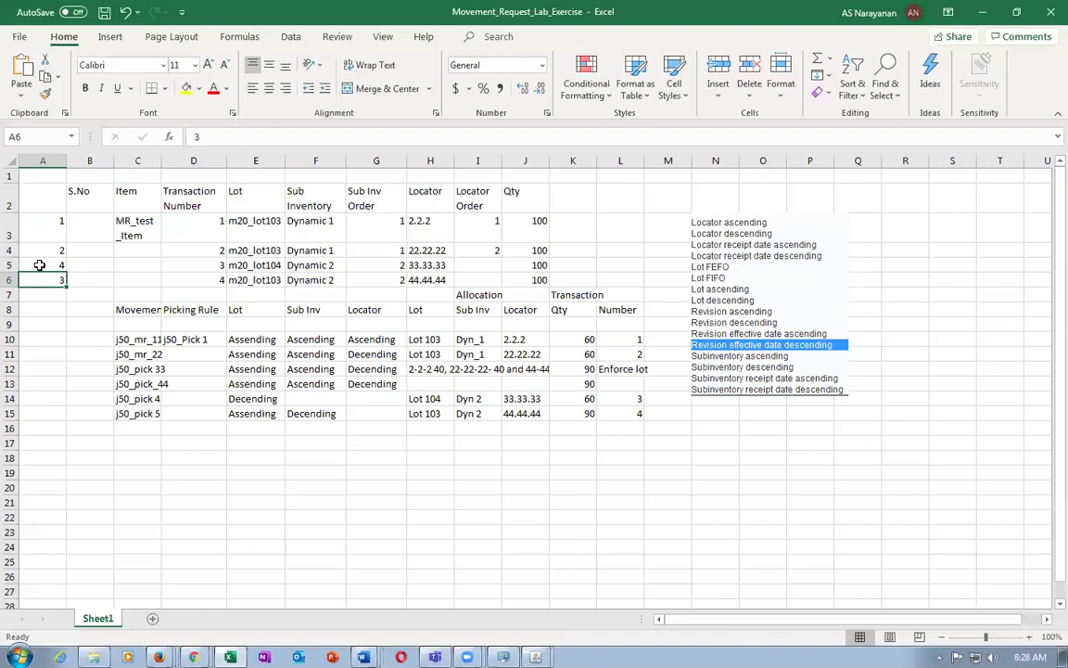
{"action": "left_click", "coordinate": [45, 251]}
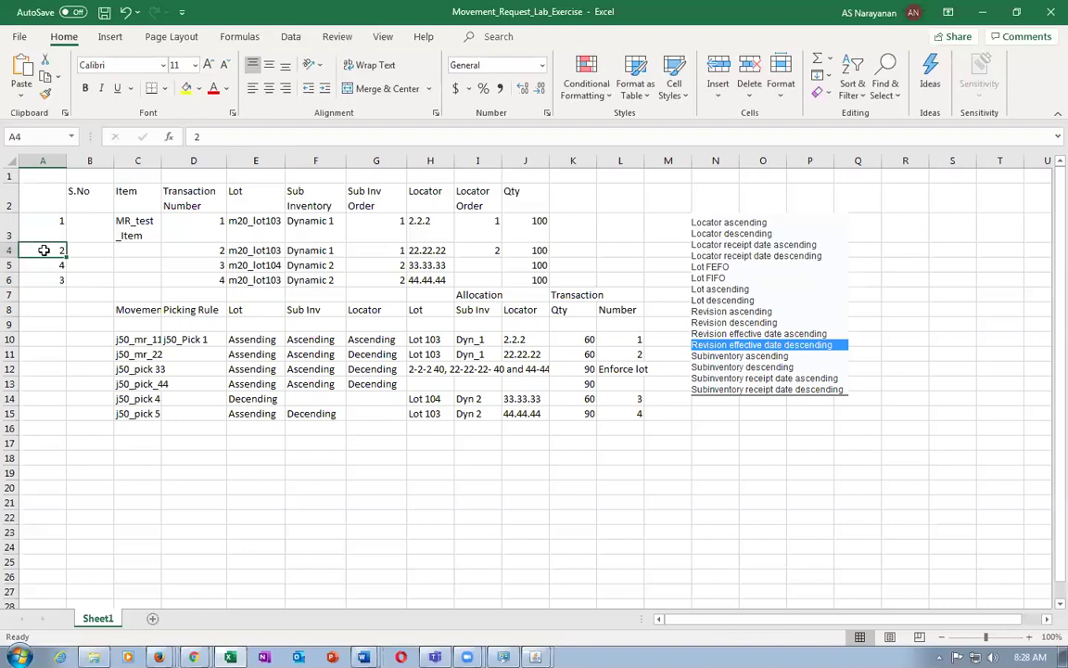
{"action": "left_click", "coordinate": [46, 266]}
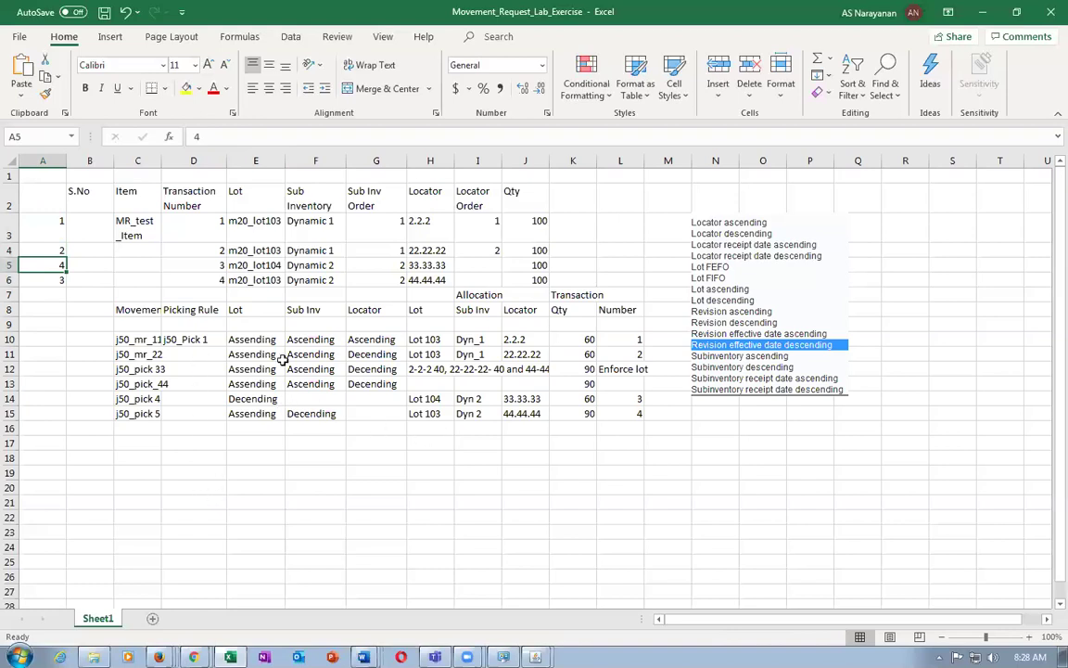
{"action": "left_click", "coordinate": [240, 310]}
{"action": "left_click", "coordinate": [236, 340]}
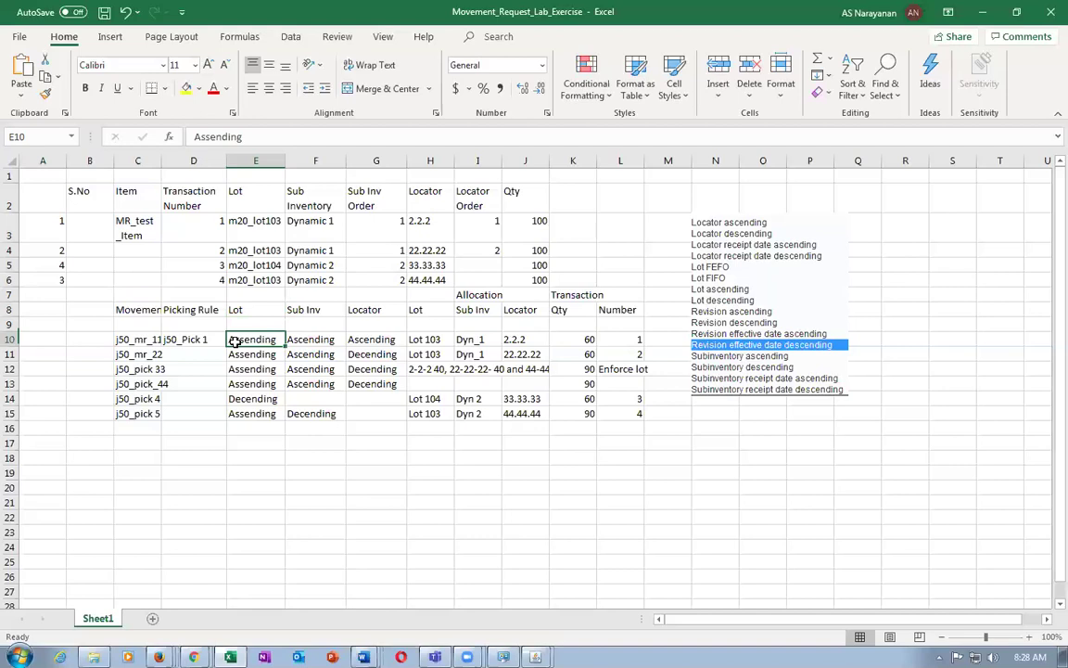
{"action": "left_click_drag", "start_coordinate": [36, 238], "coordinate": [42, 280]}
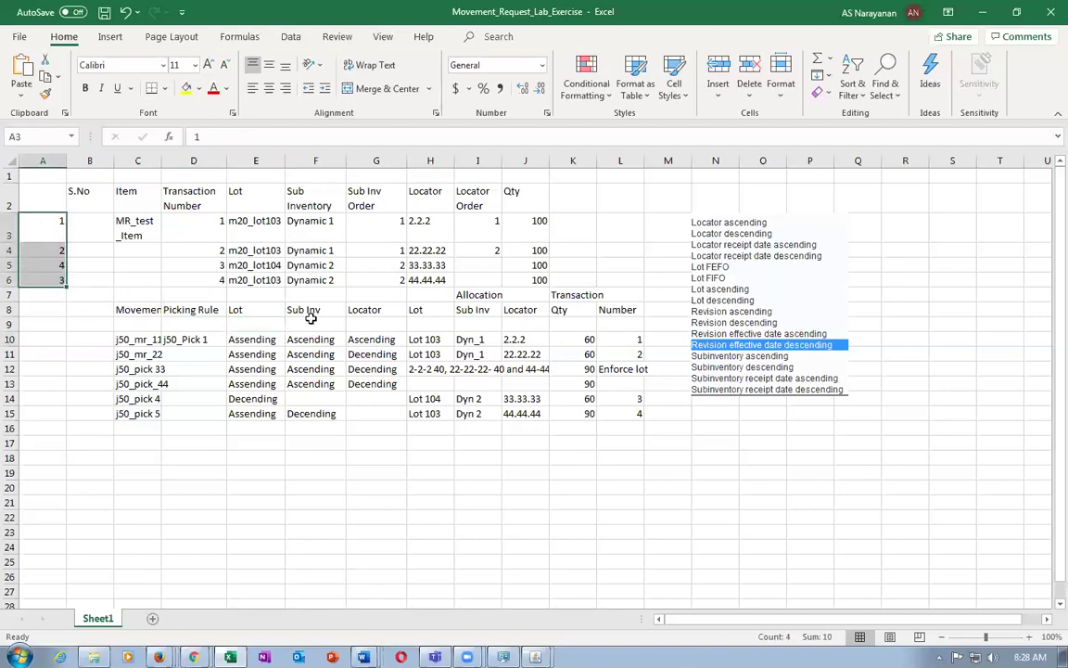
Verify row 10's allocation (Lot 103, Dyn_1, locator 2.2.2, quantity 60), then return to the PDF.
{"action": "left_click", "coordinate": [437, 341]}
{"action": "left_click", "coordinate": [479, 340]}
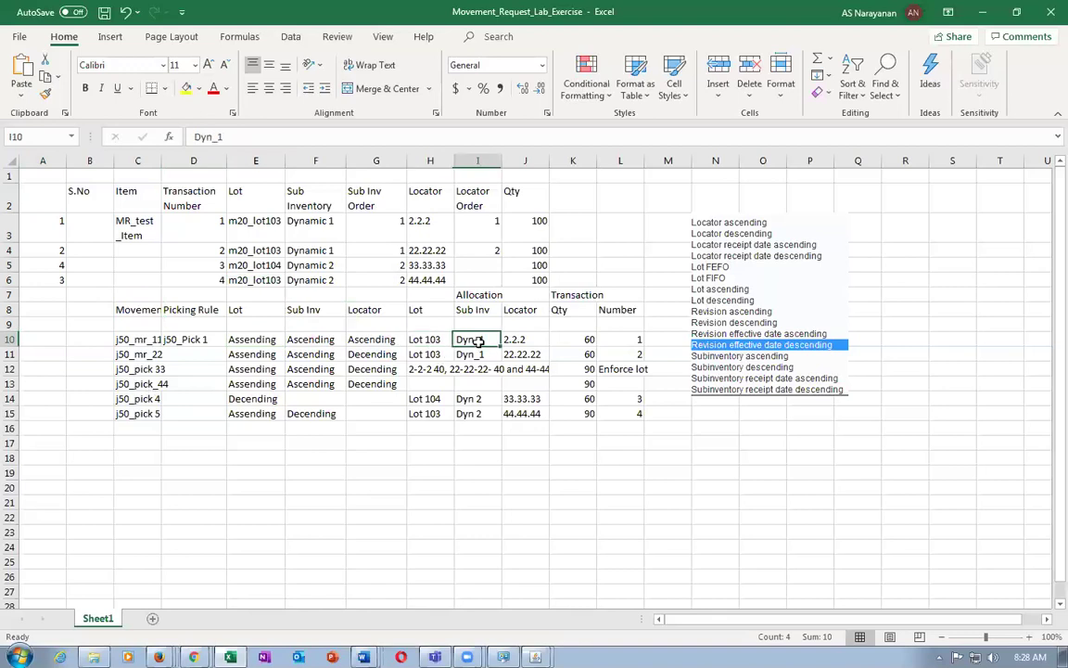
{"action": "left_click", "coordinate": [534, 341]}
{"action": "left_click", "coordinate": [577, 342]}
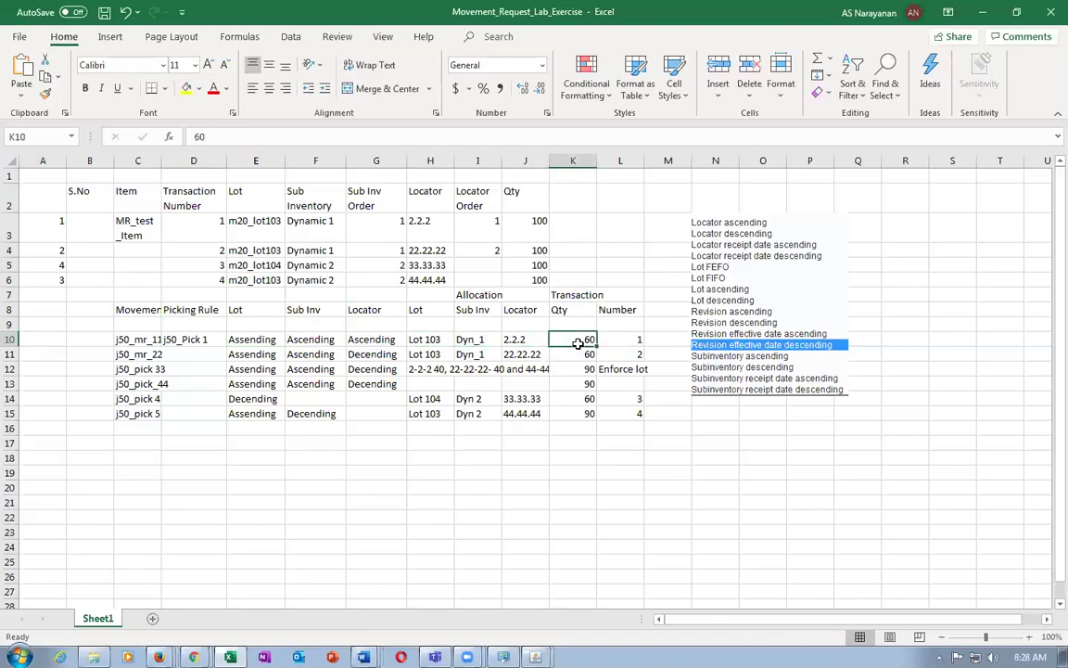
{"action": "key", "text": "alt+Tab"}
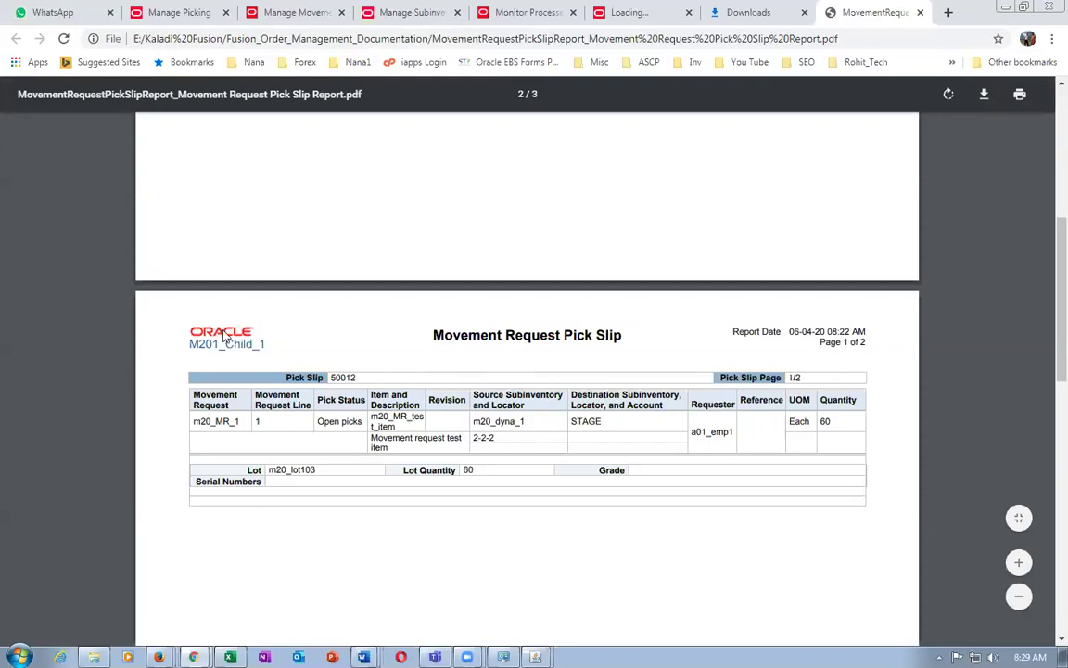
Close the reviewed m20_MR_1 pick slip PDF and return to the Excel allocation sheet.
{"action": "left_click_drag", "start_coordinate": [190, 343], "coordinate": [234, 343]}
{"action": "left_click", "coordinate": [921, 13]}
{"action": "key", "text": "alt+Tab"}
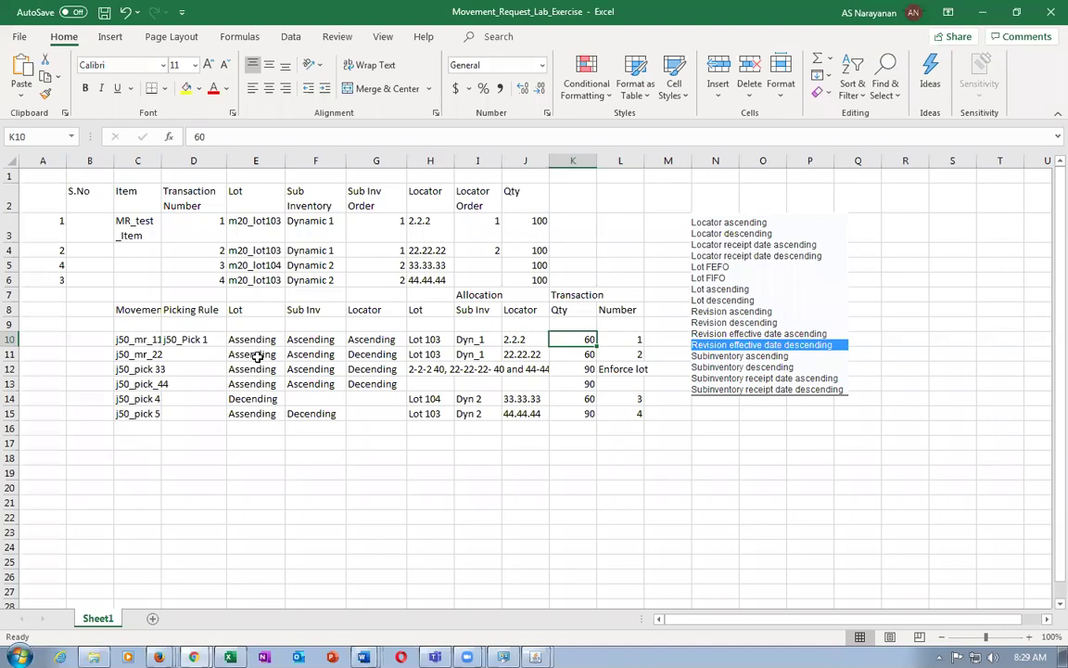
{"action": "left_click", "coordinate": [517, 354]}
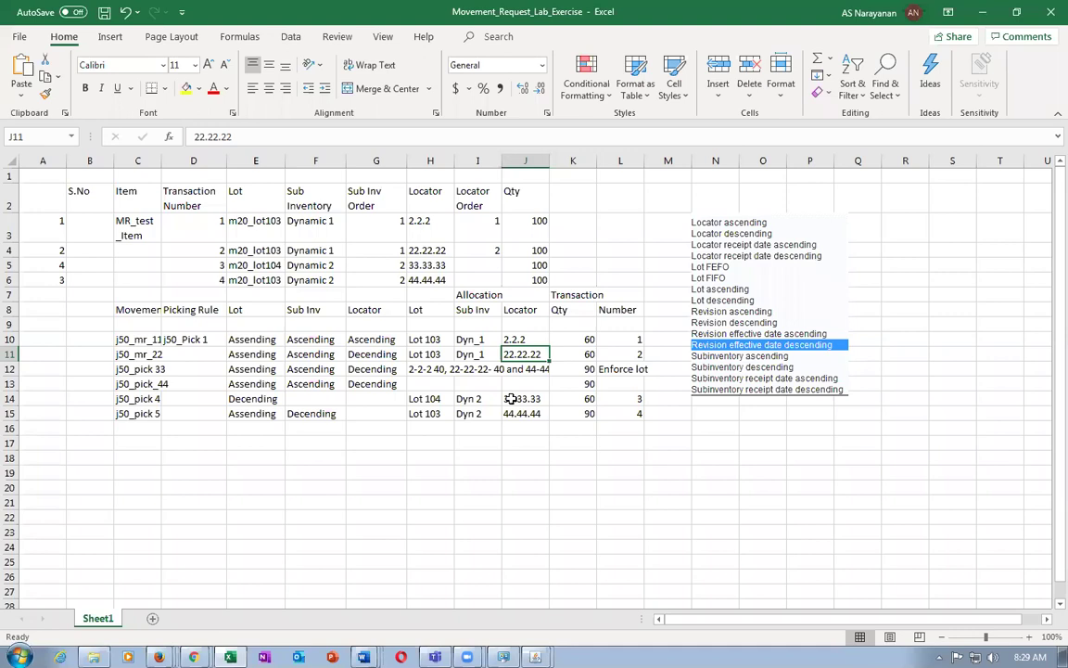
{"action": "left_click", "coordinate": [589, 340]}
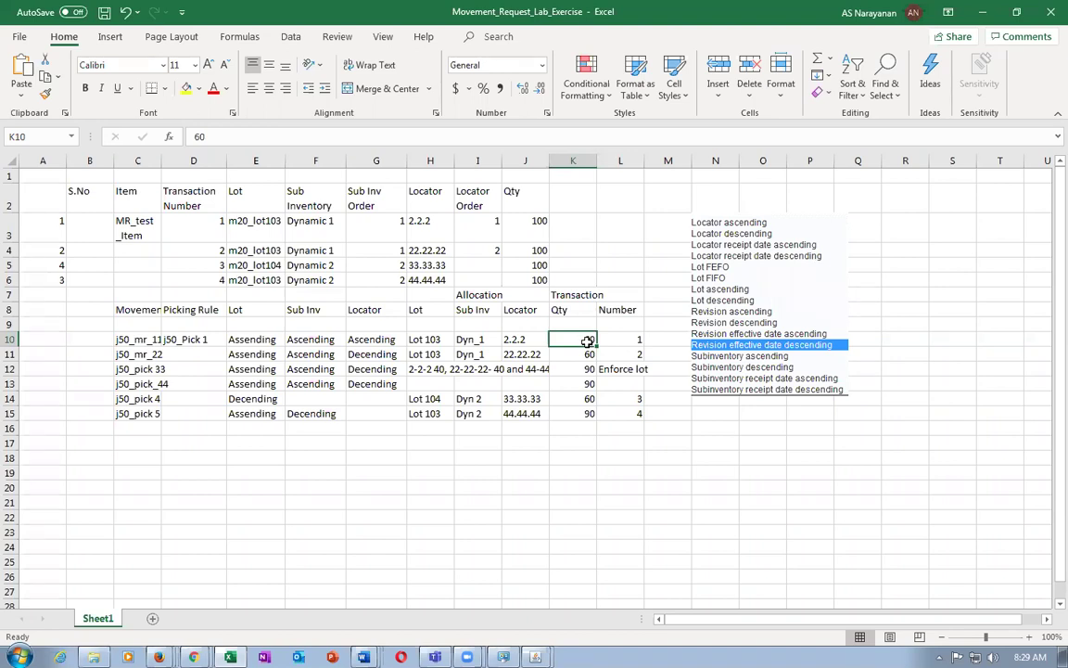
{"action": "left_click", "coordinate": [530, 354]}
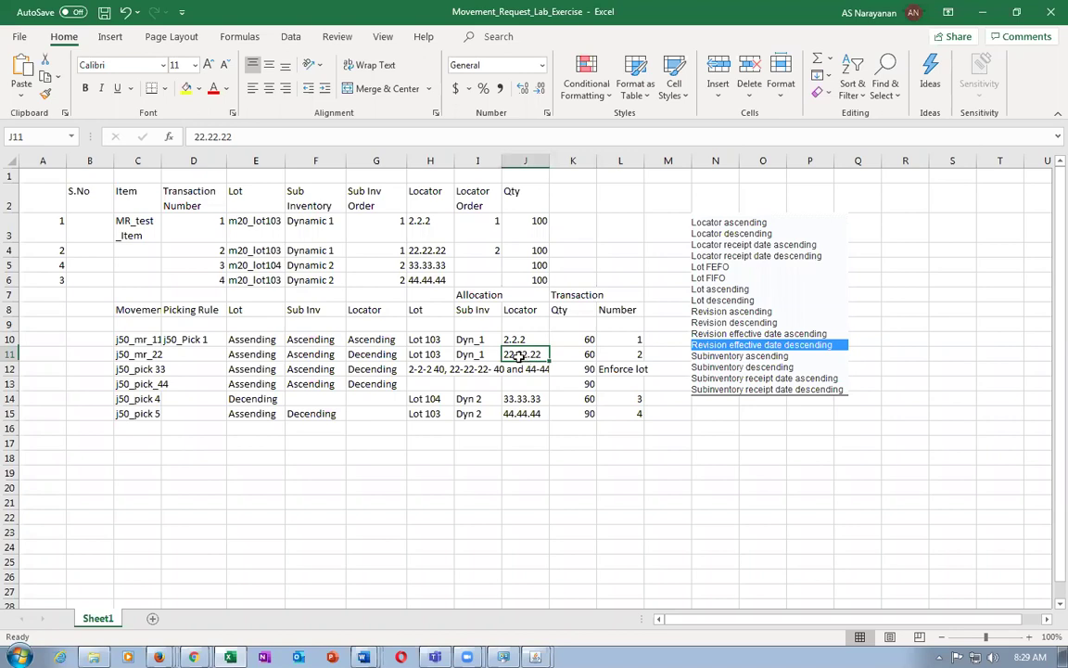
{"action": "left_click", "coordinate": [430, 340]}
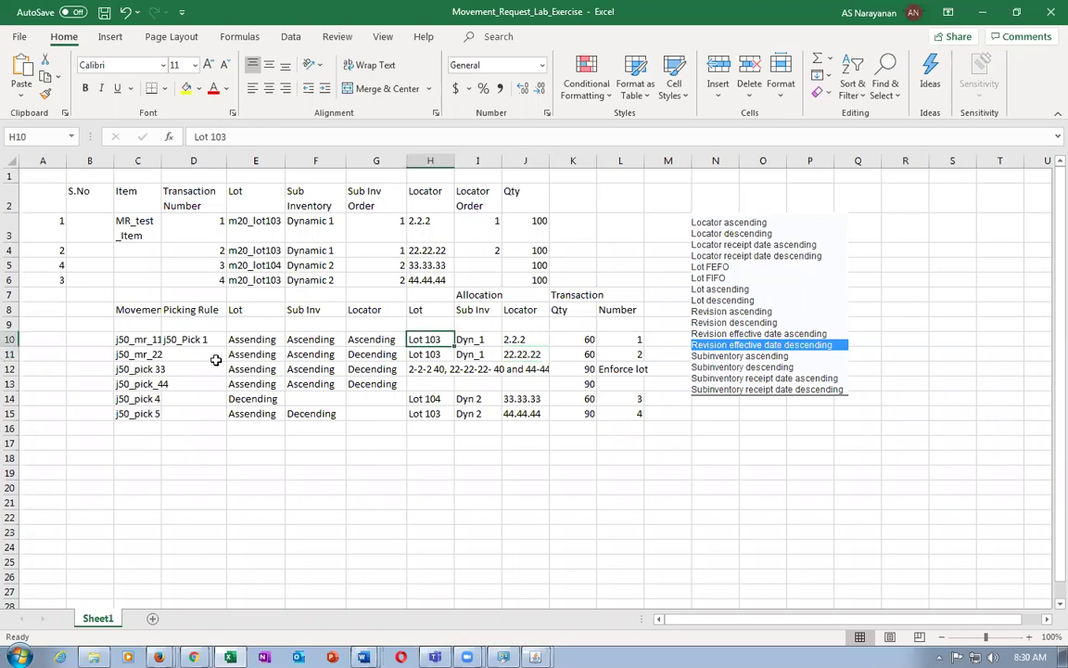
{"action": "left_click", "coordinate": [146, 354]}
{"action": "left_click", "coordinate": [375, 354]}
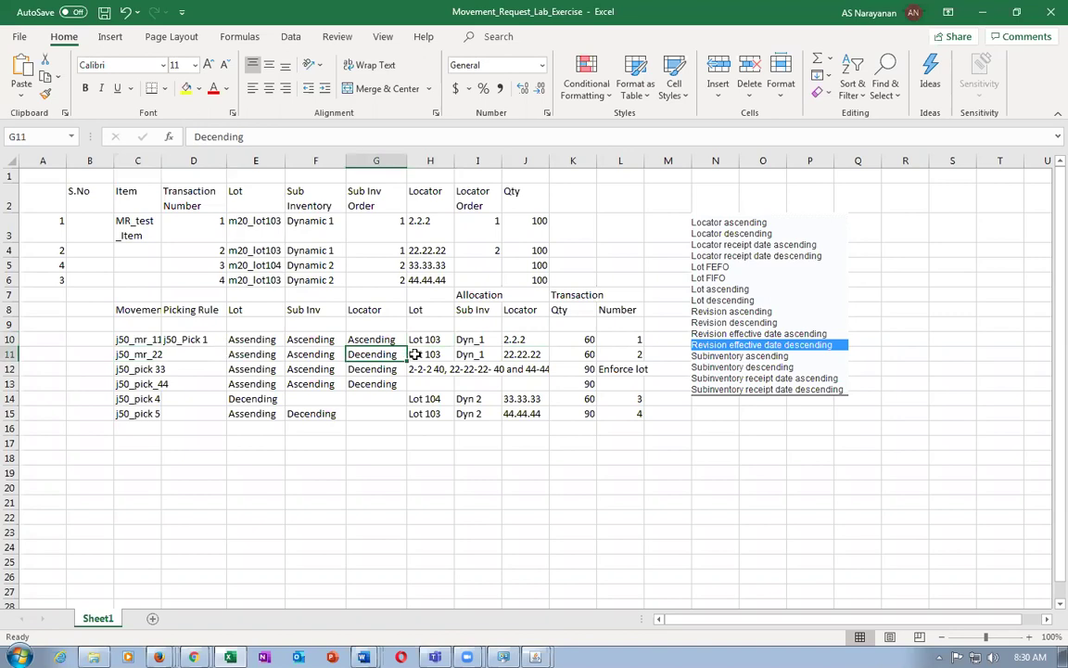
{"action": "left_click", "coordinate": [415, 355]}
{"action": "left_click", "coordinate": [468, 354]}
{"action": "left_click", "coordinate": [510, 358]}
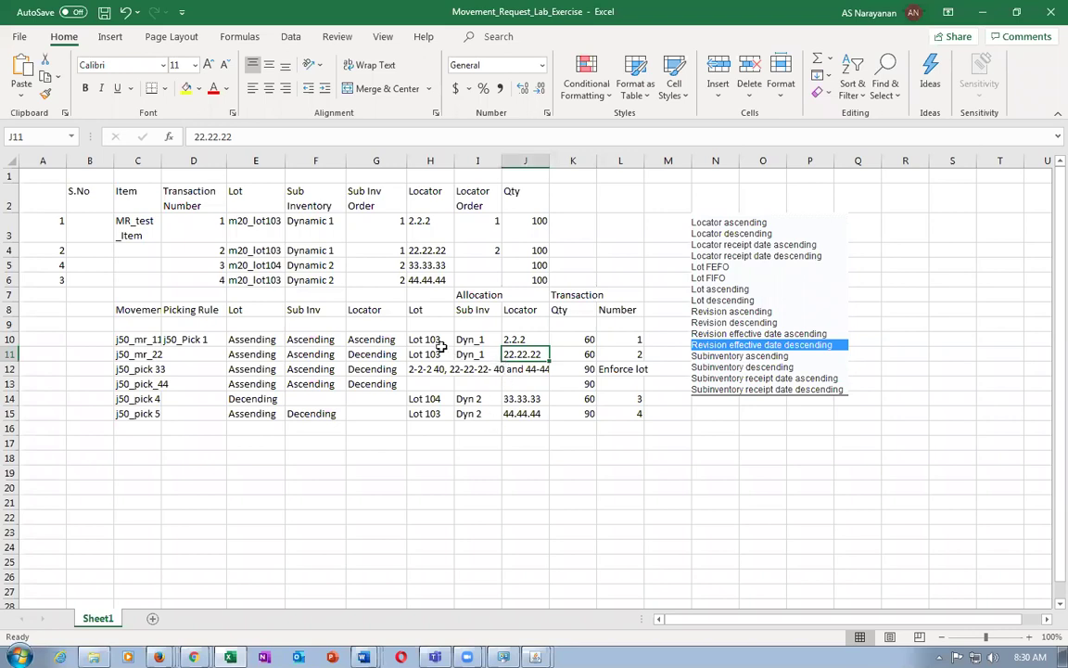
{"action": "mouse_move", "coordinate": [436, 341]}
{"action": "left_mouse_down"}
{"action": "mouse_move", "coordinate": [431, 349]}
{"action": "mouse_move", "coordinate": [443, 347]}
{"action": "mouse_move", "coordinate": [425, 346]}
{"action": "mouse_move", "coordinate": [438, 352]}
{"action": "left_mouse_up"}
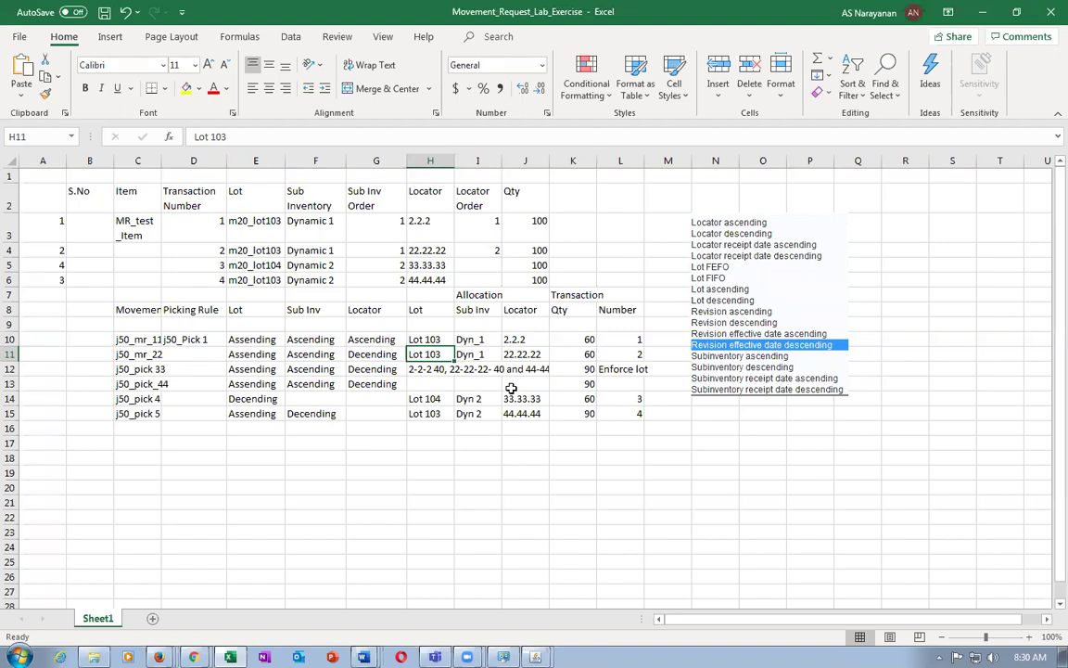
{"action": "mouse_move", "coordinate": [158, 657]}
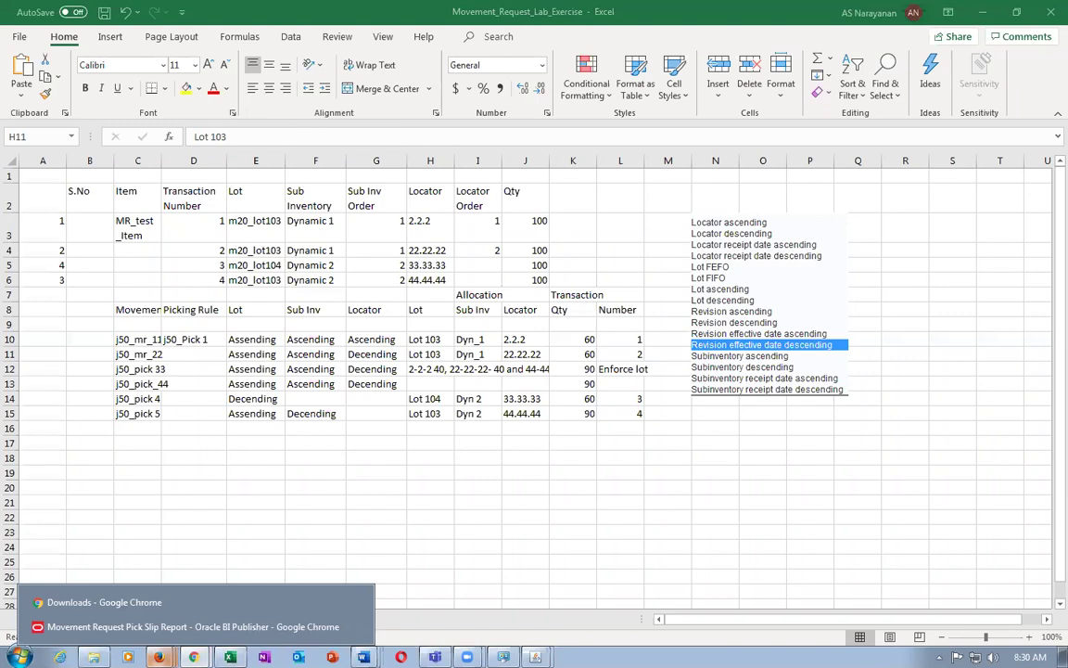
Close the BI Publisher report window and the Downloads page.
{"action": "left_click", "coordinate": [190, 626]}
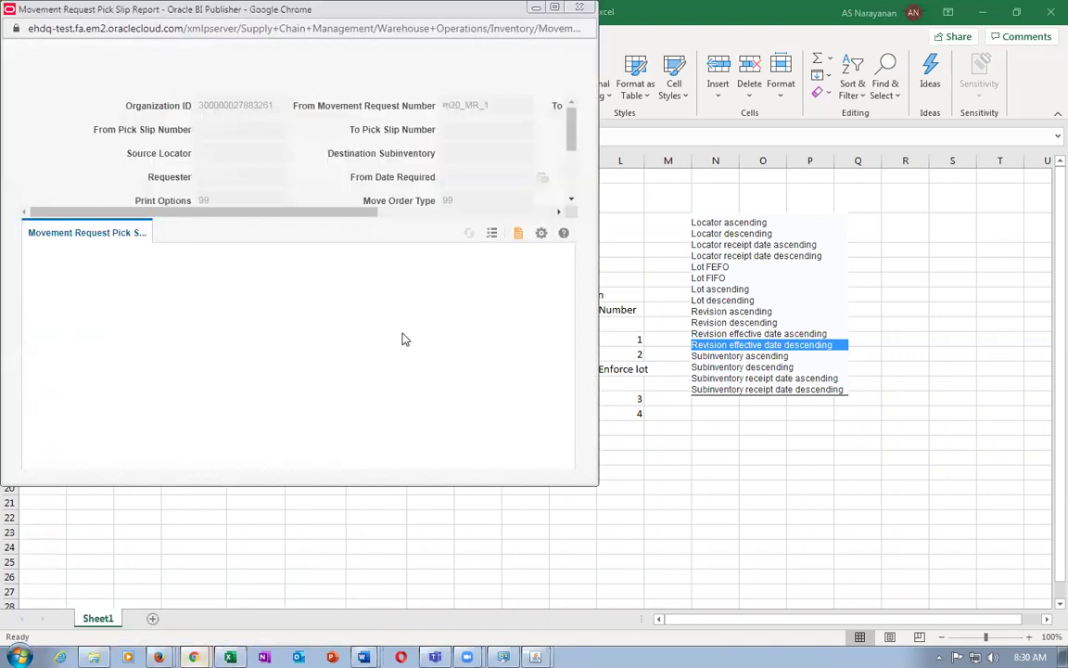
{"action": "left_click", "coordinate": [574, 11]}
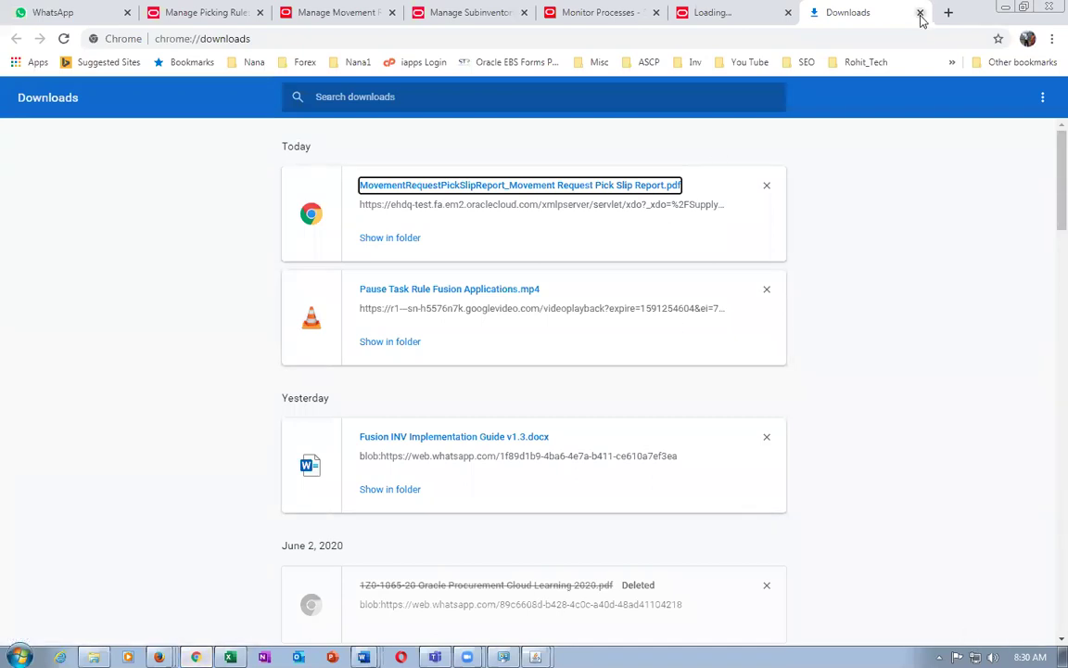
{"action": "left_click", "coordinate": [921, 12]}
Open the M201 picking rule assignment, cancel without changes, and return to Manage Picking Rules.
{"action": "left_click", "coordinate": [386, 16]}
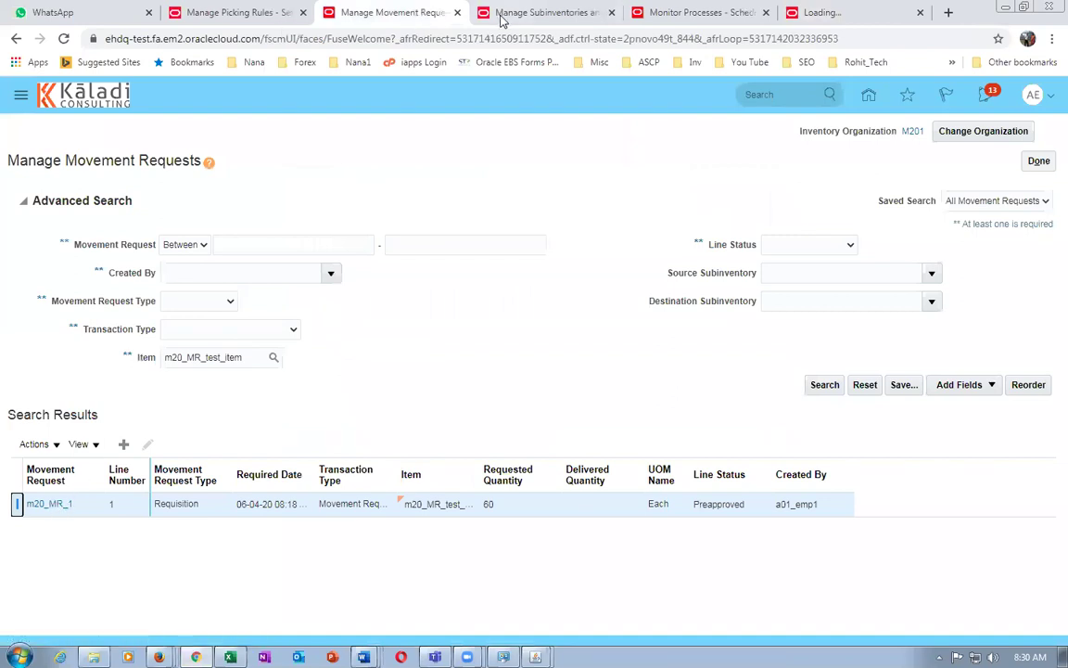
{"action": "left_click", "coordinate": [211, 14]}
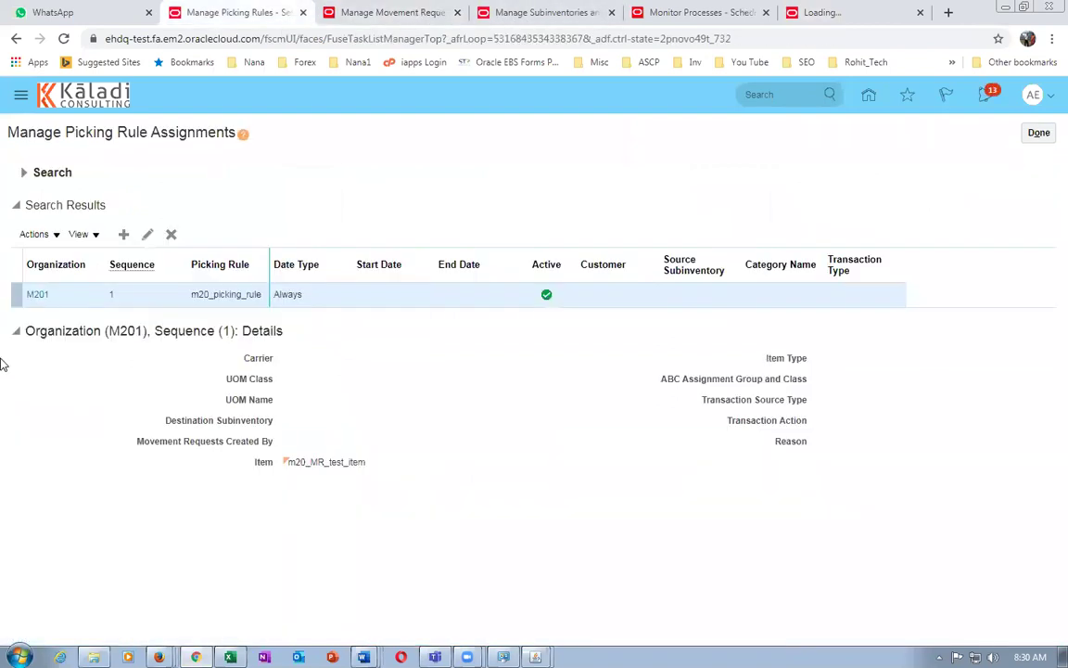
{"action": "left_click", "coordinate": [147, 234]}
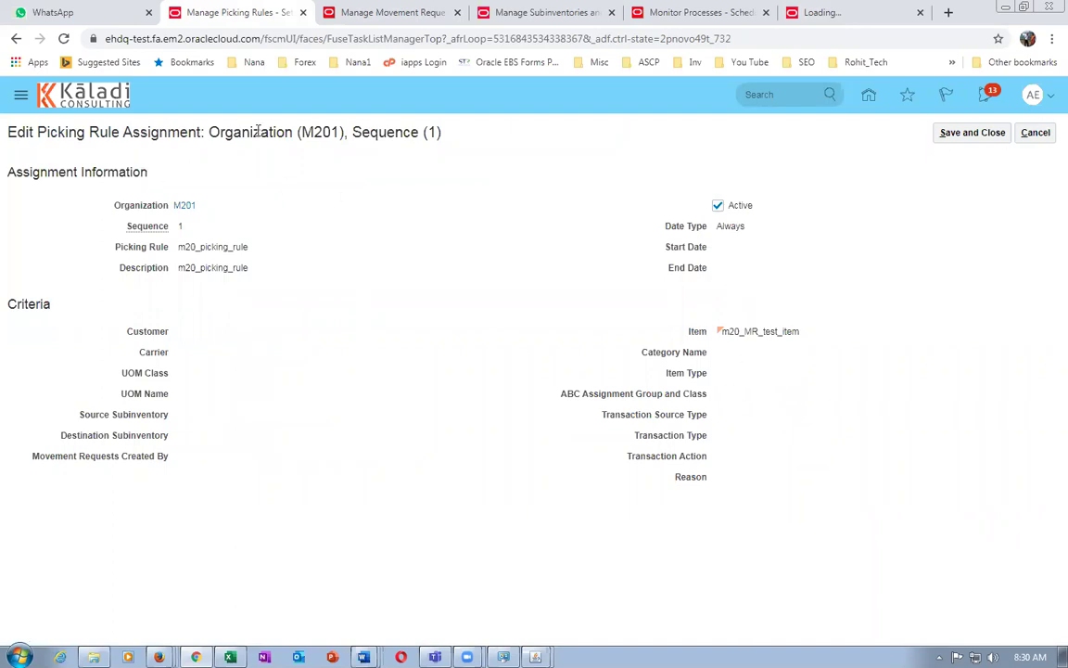
{"action": "left_click_drag", "start_coordinate": [123, 133], "coordinate": [147, 133]}
{"action": "left_click", "coordinate": [1035, 133]}
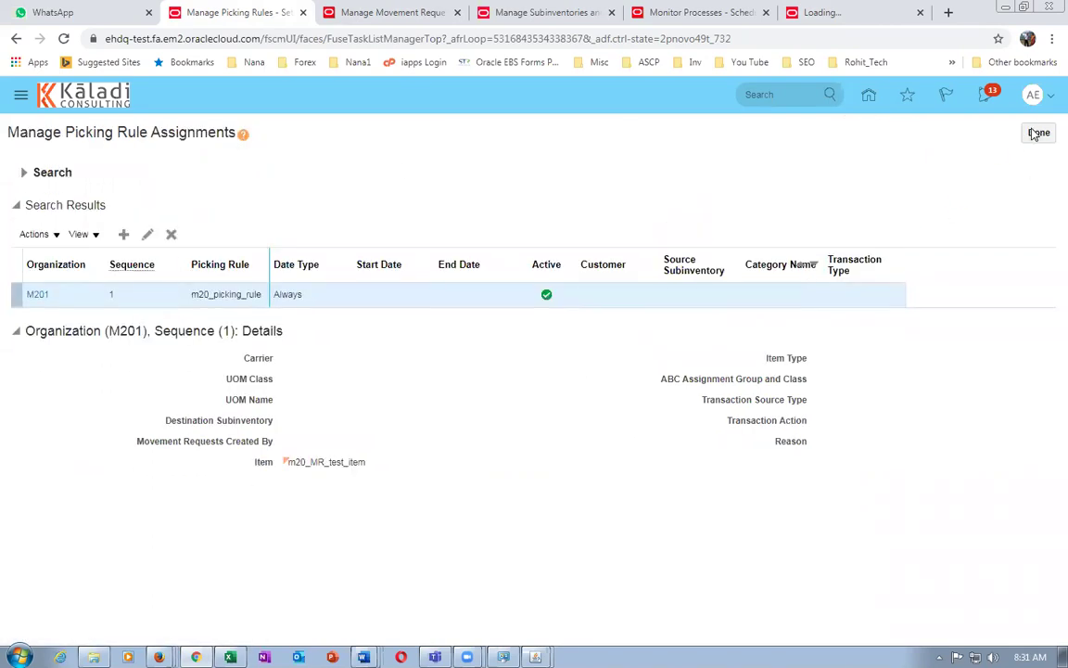
{"action": "left_click", "coordinate": [1038, 133]}
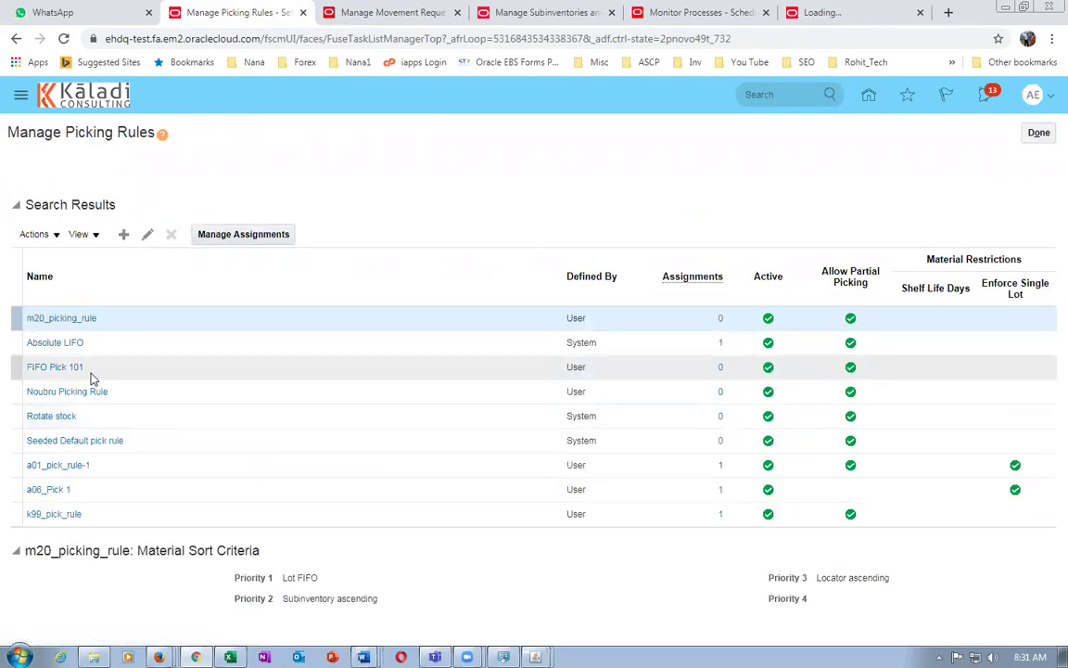
Open and cancel m20_picking_rule's edit page to review its sort criteria.
{"action": "left_click", "coordinate": [146, 235]}
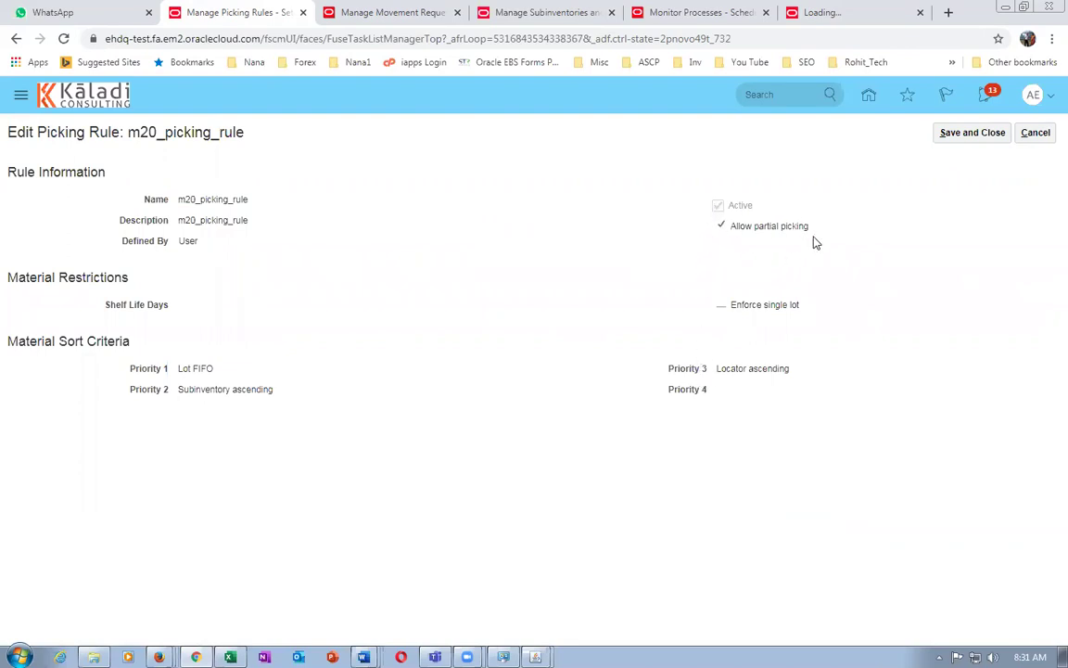
{"action": "left_click", "coordinate": [1035, 133]}
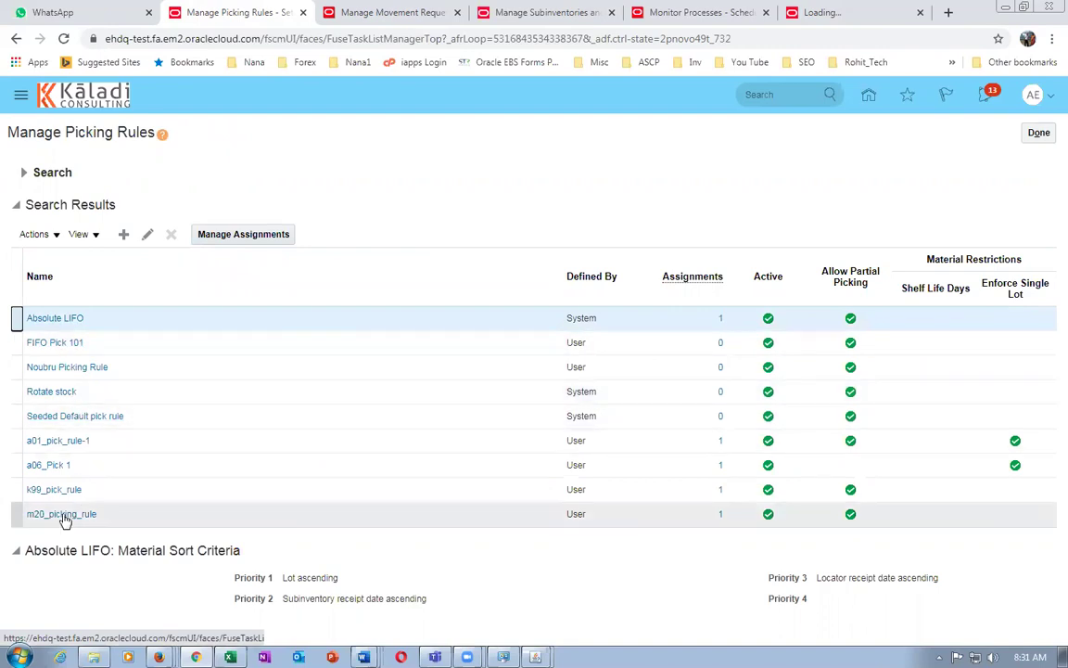
{"action": "left_click", "coordinate": [15, 513]}
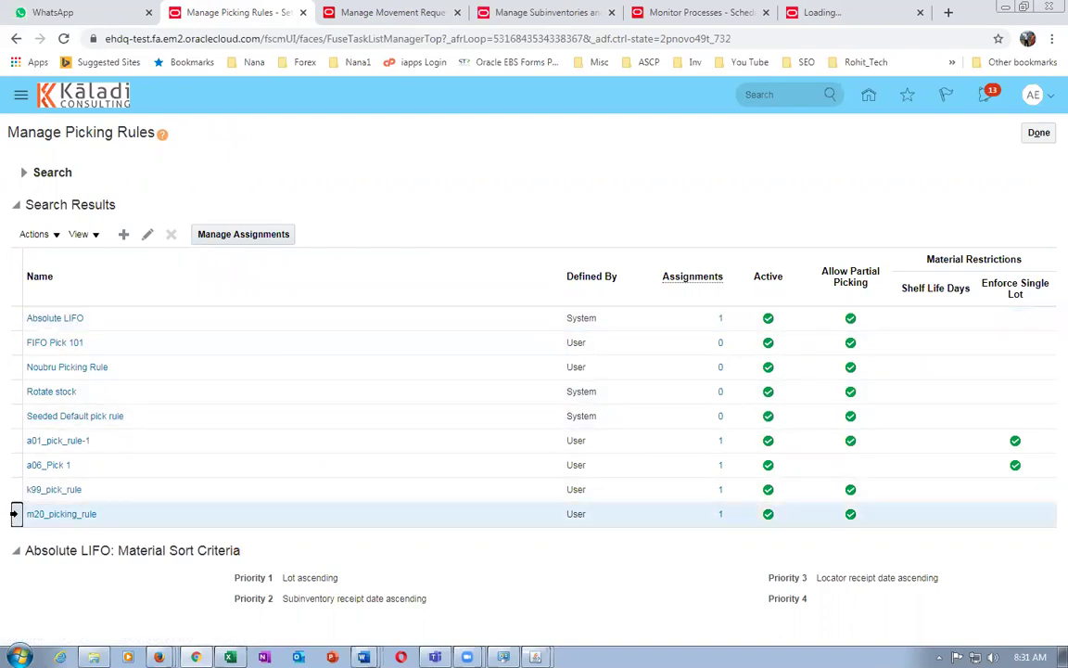
{"action": "left_click", "coordinate": [147, 234]}
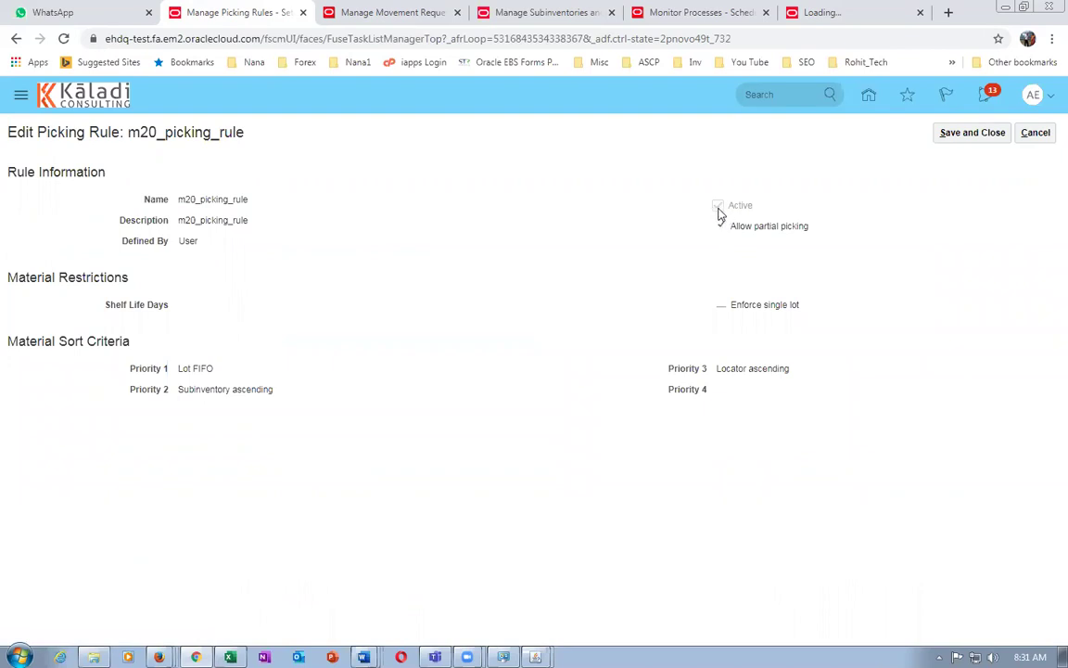
{"action": "left_click", "coordinate": [1036, 133]}
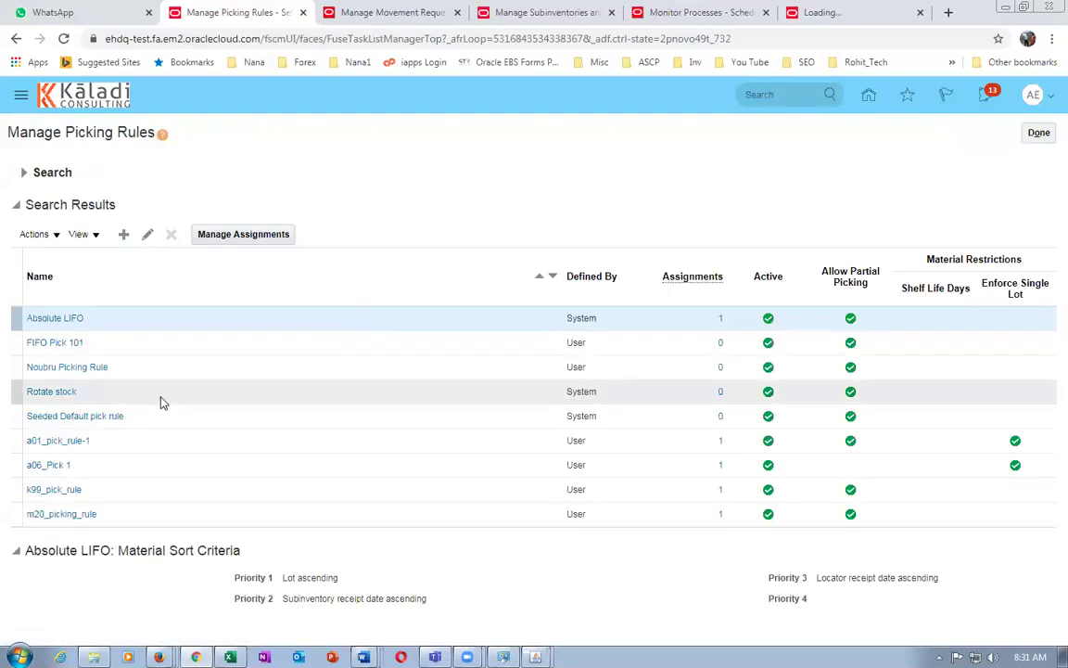
{"action": "left_click", "coordinate": [13, 514]}
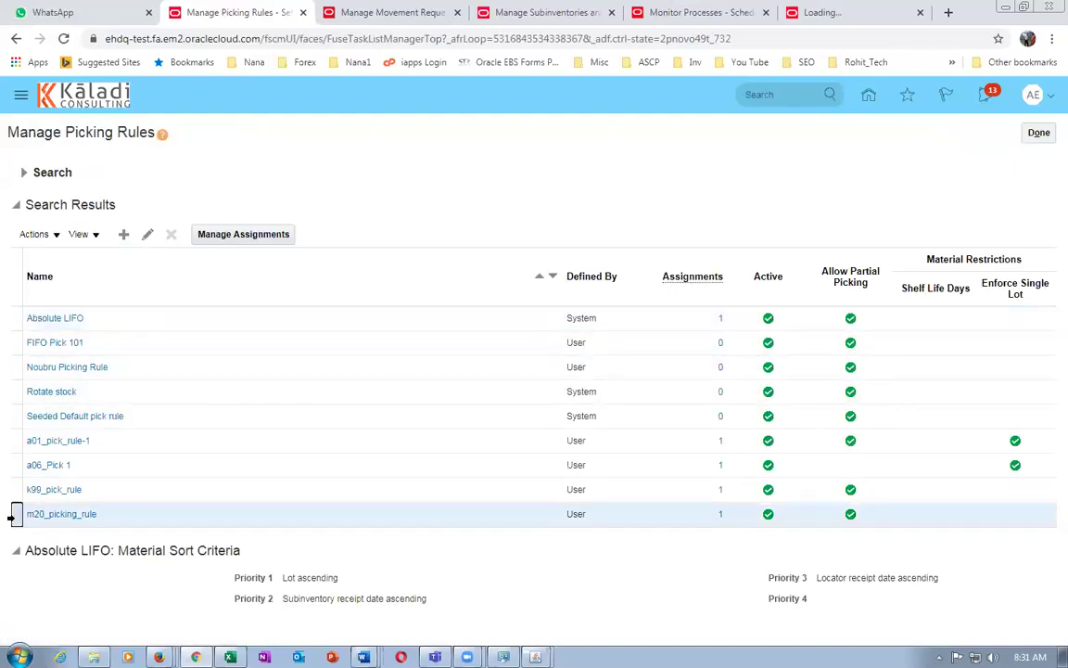
Deactivate m20_picking_rule's M201 assignment and save it.
{"action": "left_click", "coordinate": [253, 235]}
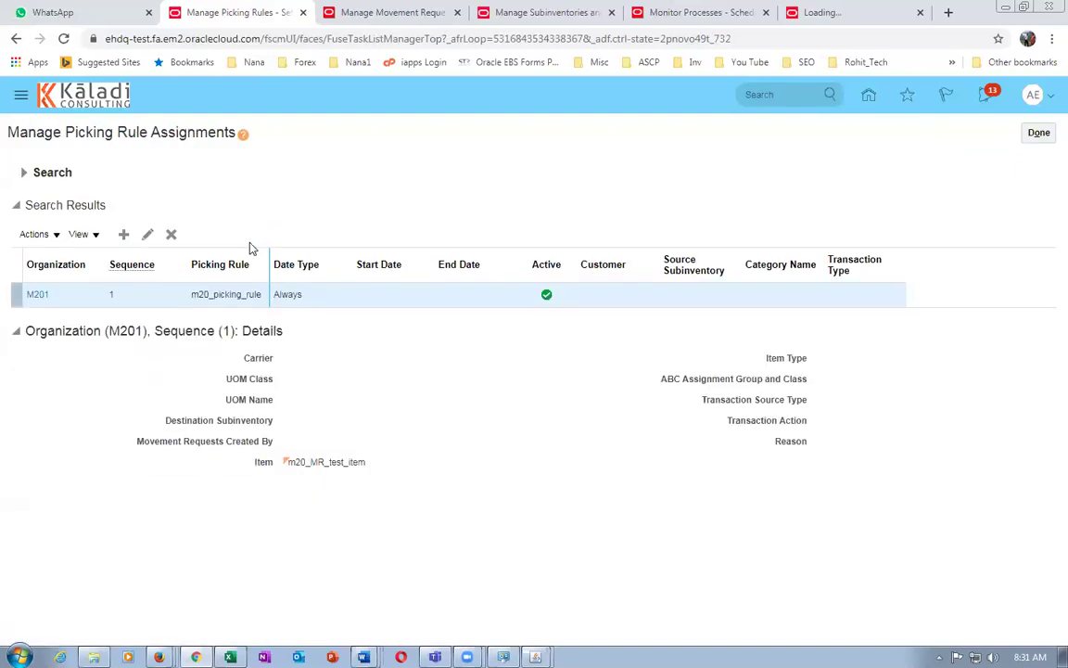
{"action": "left_click", "coordinate": [148, 234]}
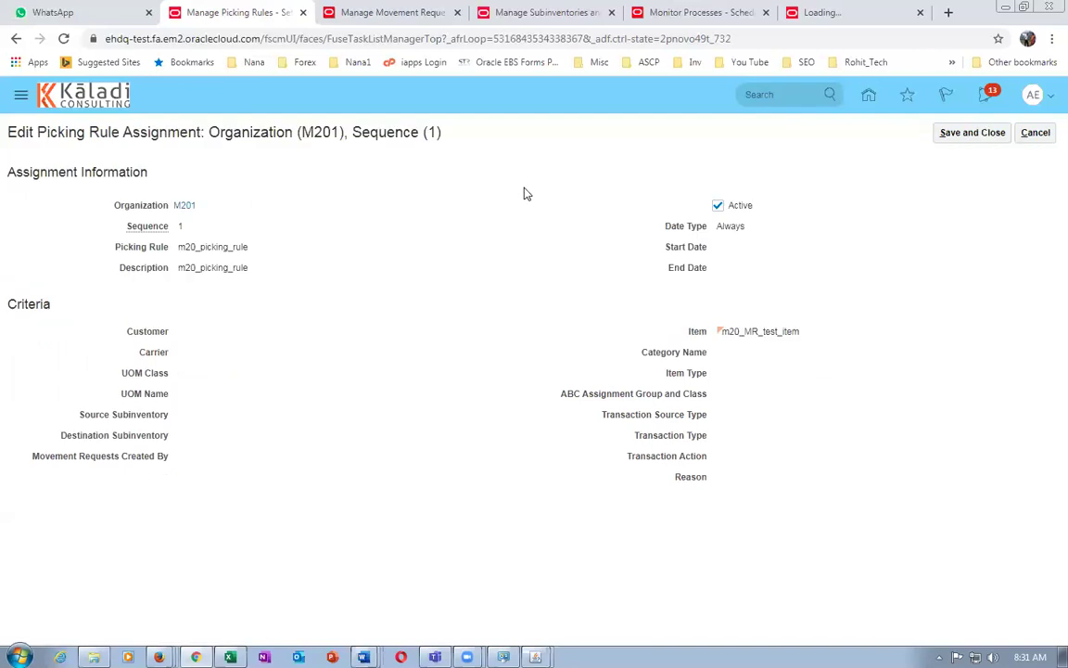
{"action": "left_click", "coordinate": [717, 206]}
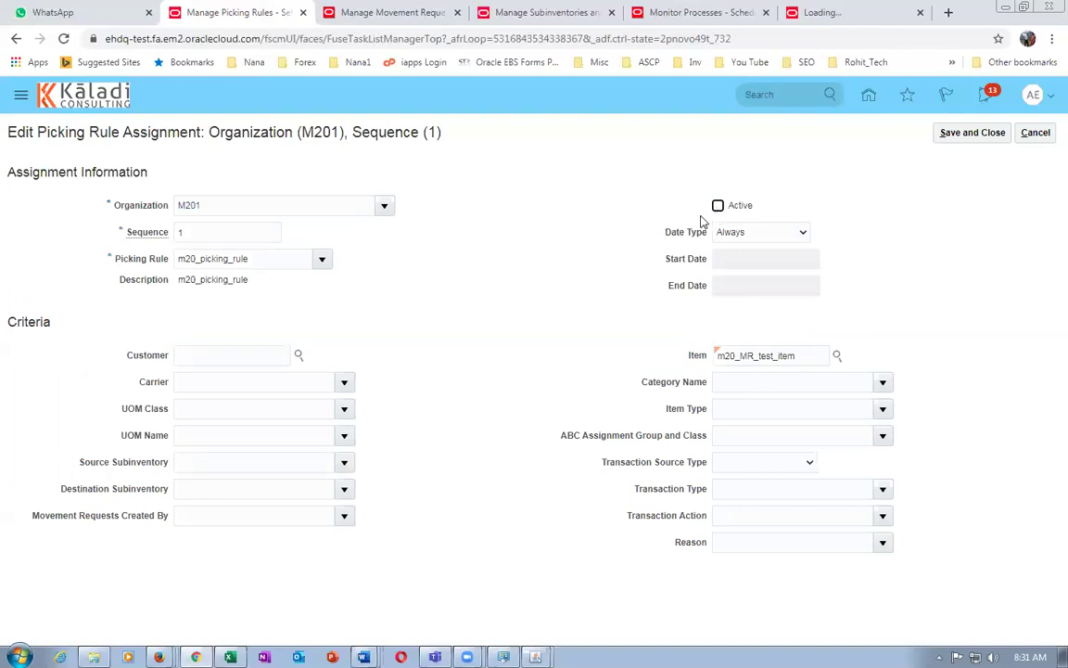
{"action": "left_click", "coordinate": [981, 133]}
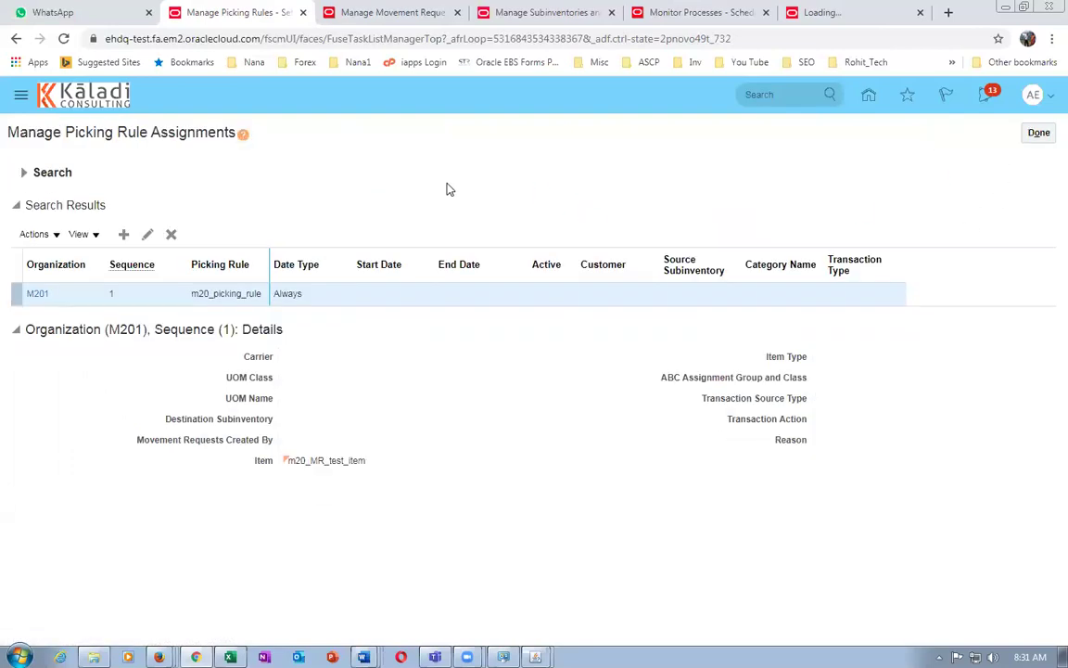
{"action": "left_click", "coordinate": [1033, 135]}
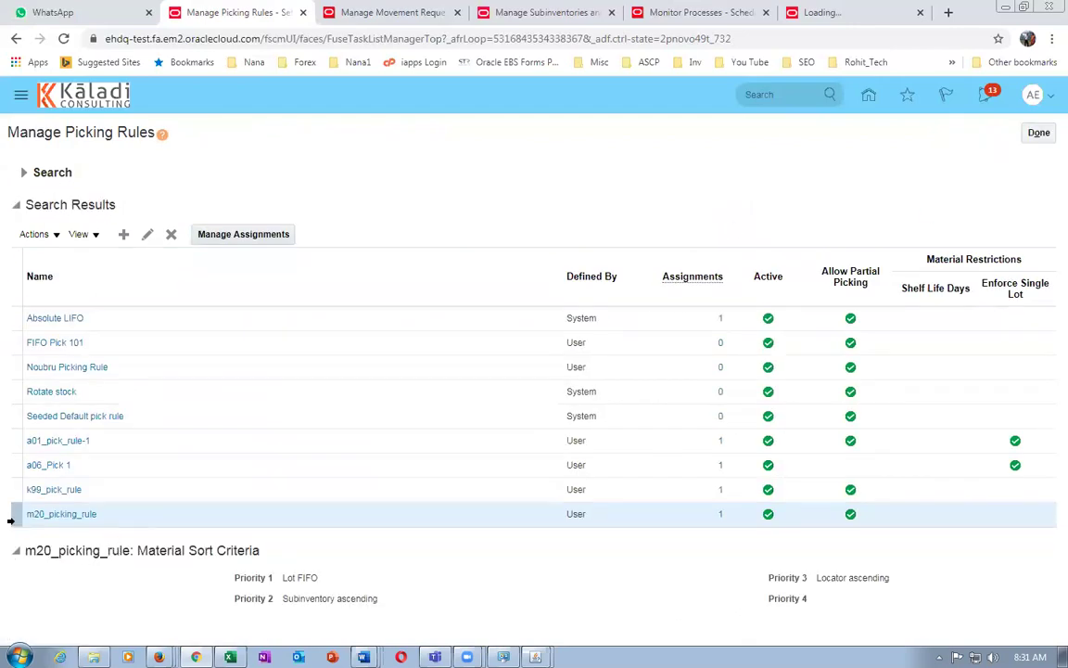
Edit m20_picking_rule and switch off Active and Allow partial picking.
{"action": "left_click", "coordinate": [146, 235]}
{"action": "left_click", "coordinate": [717, 205]}
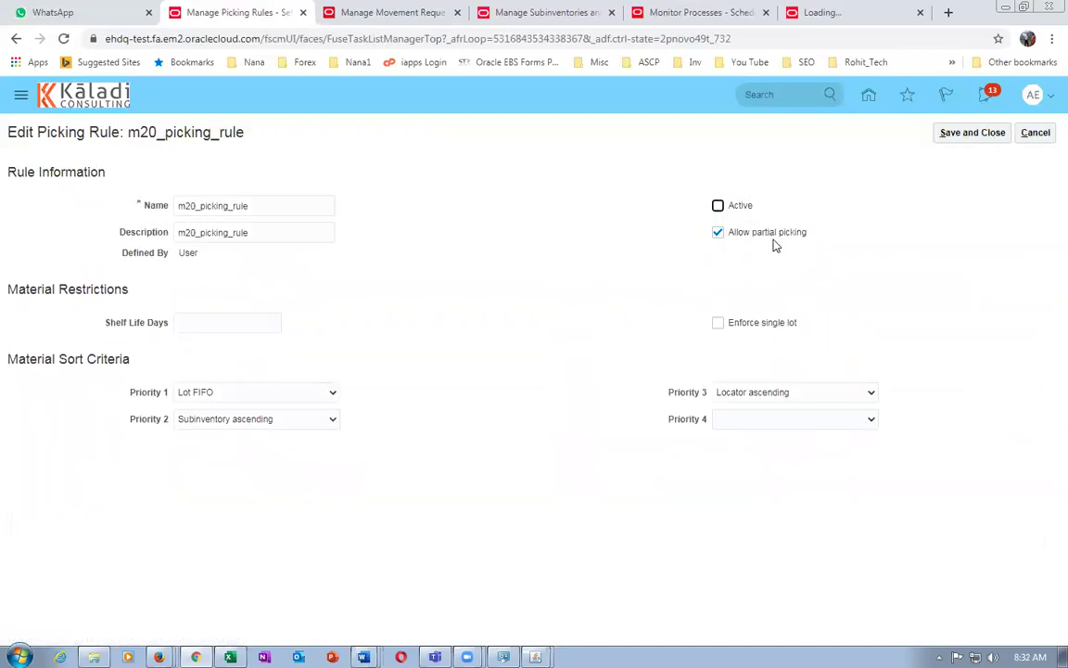
{"action": "left_click", "coordinate": [720, 237]}
In Excel, review the allocated locators and quantity for j50_mr_22 and j50_mr_11, including locator 22.22.22.
{"action": "key", "text": "alt+Tab"}
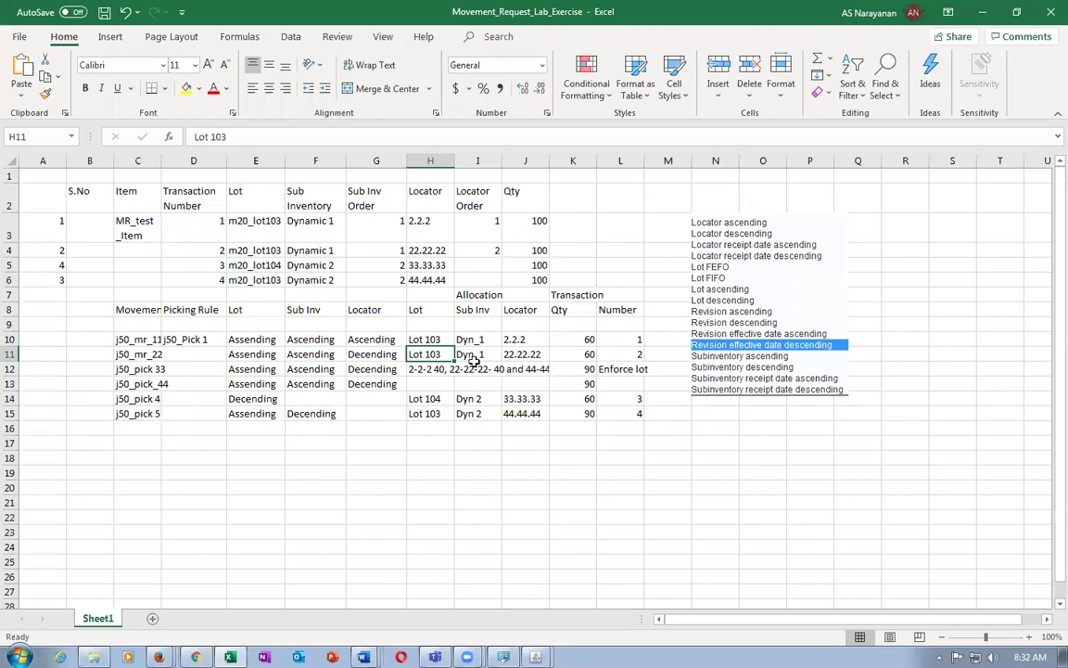
{"action": "left_click", "coordinate": [529, 355]}
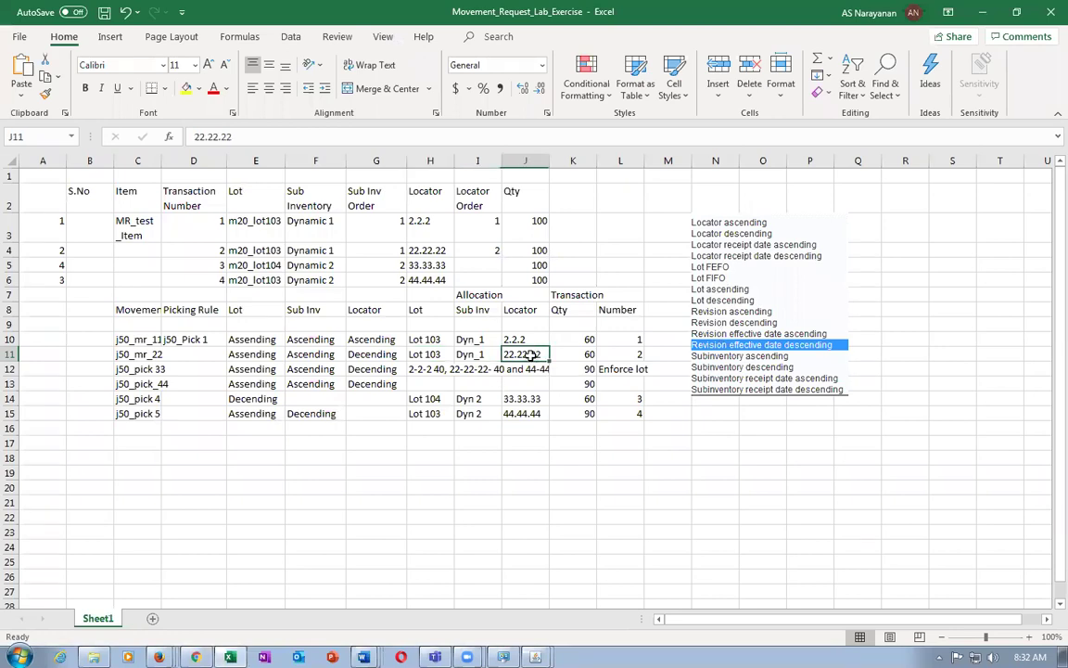
{"action": "left_click", "coordinate": [574, 354]}
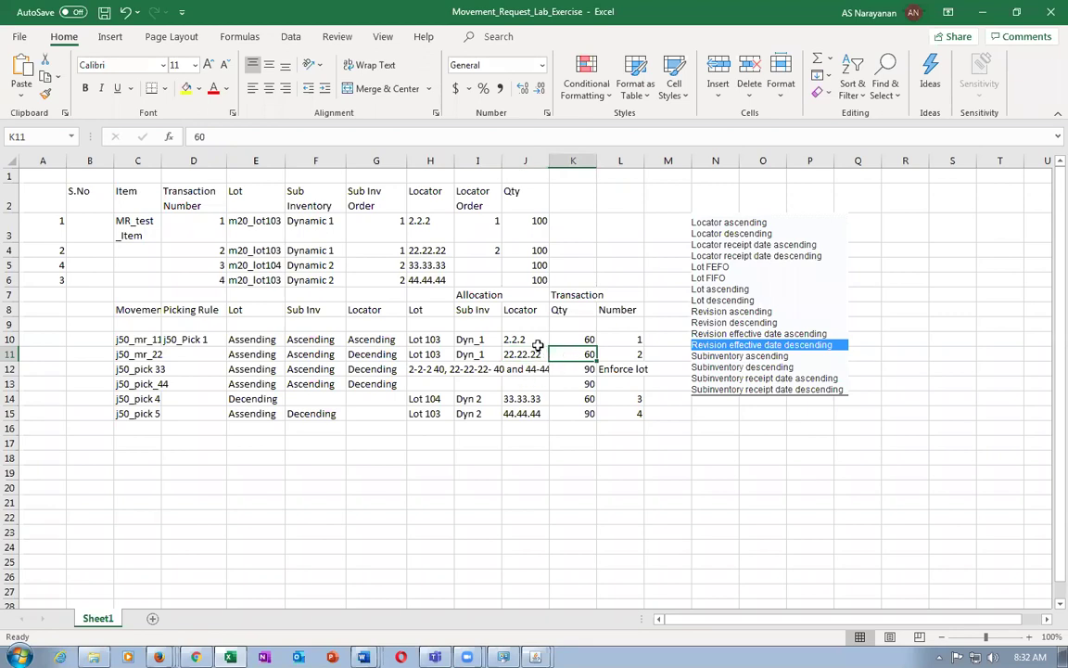
{"action": "left_click", "coordinate": [533, 342]}
{"action": "left_click", "coordinate": [537, 356]}
{"action": "key", "text": "alt+Tab"}
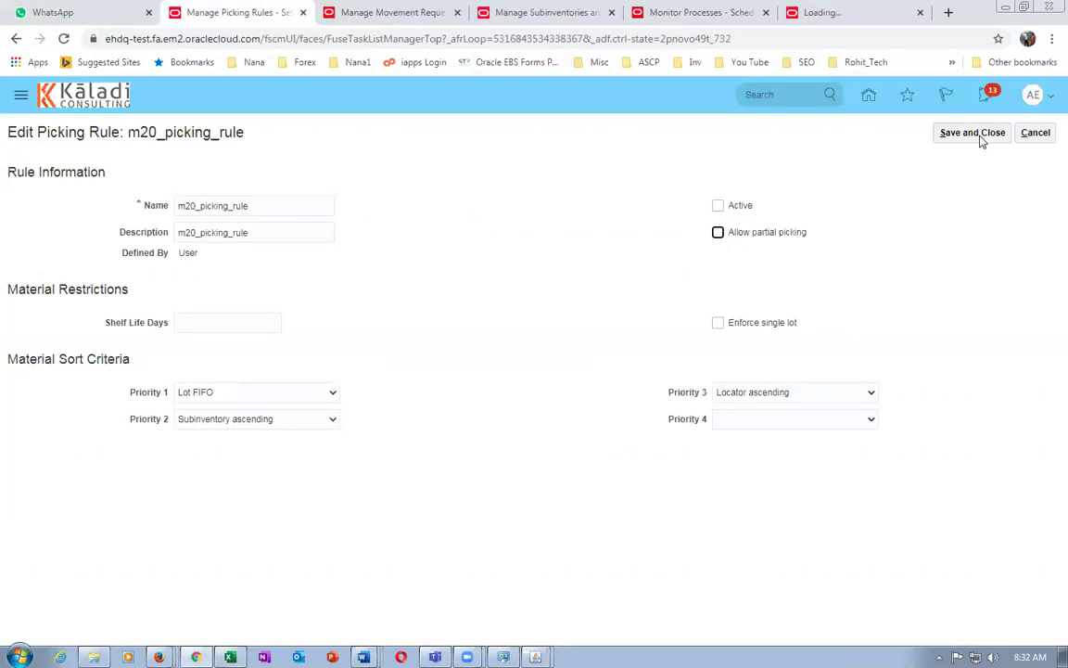
Tick Active on m20_picking_rule and its M201 sequence 1 assignment, saving both, then go to movement requests.
{"action": "left_click", "coordinate": [718, 206]}
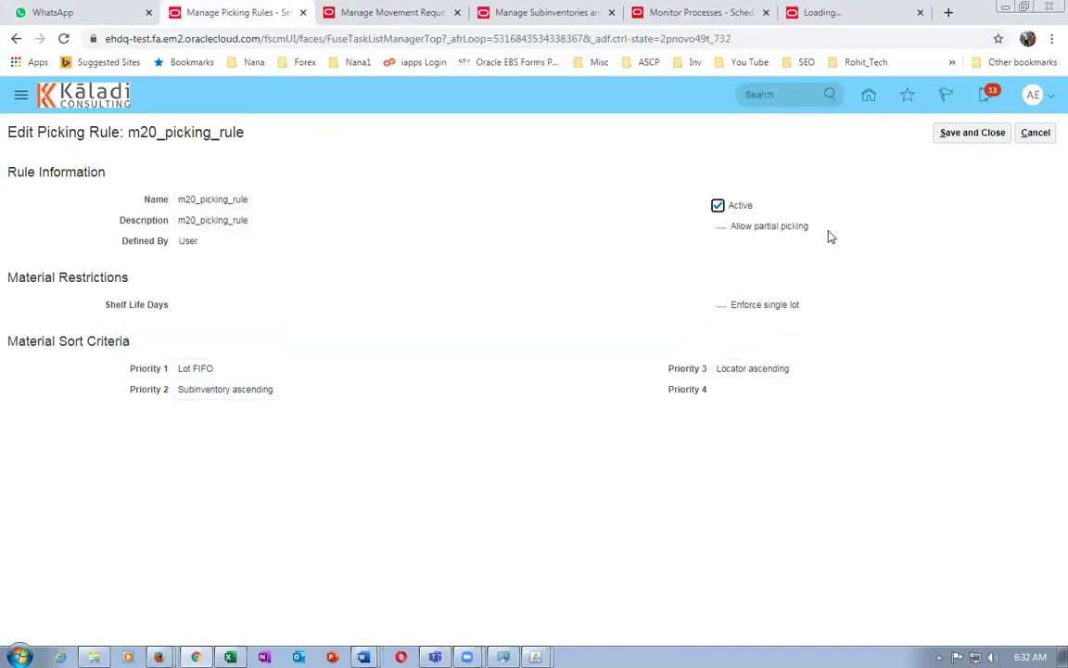
{"action": "left_click", "coordinate": [956, 140]}
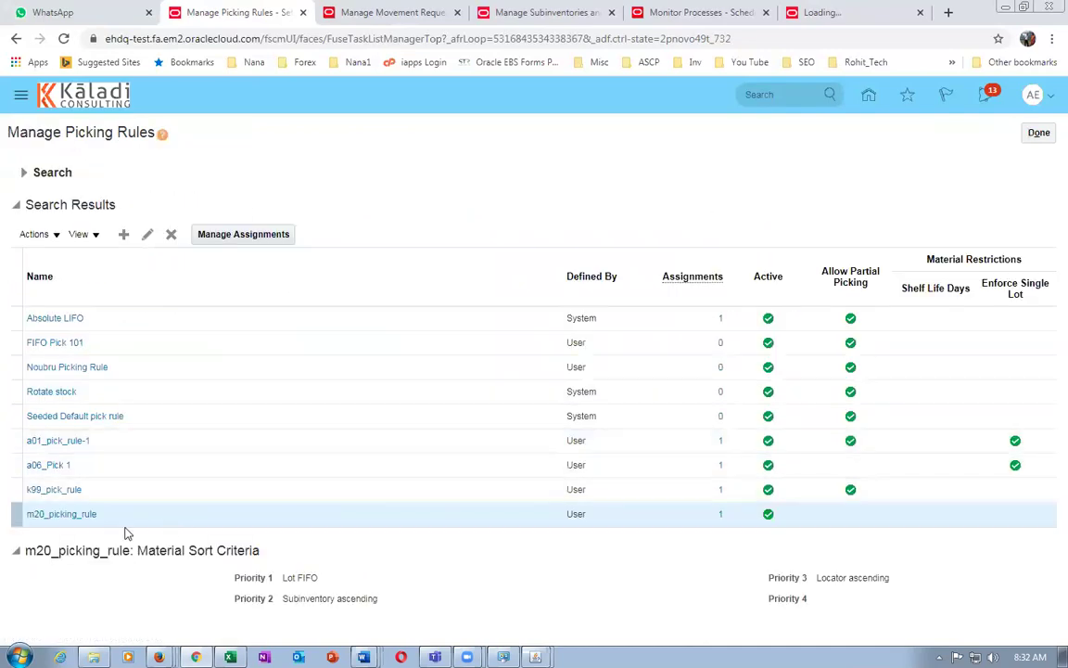
{"action": "left_click", "coordinate": [17, 513]}
{"action": "left_click", "coordinate": [235, 232]}
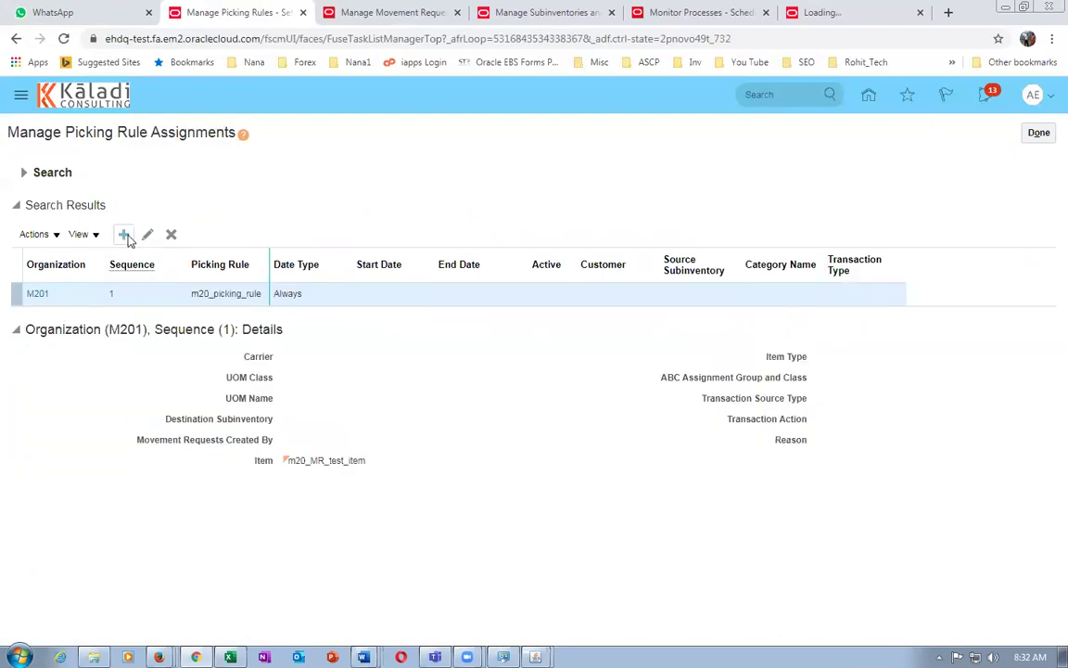
{"action": "left_click", "coordinate": [145, 234]}
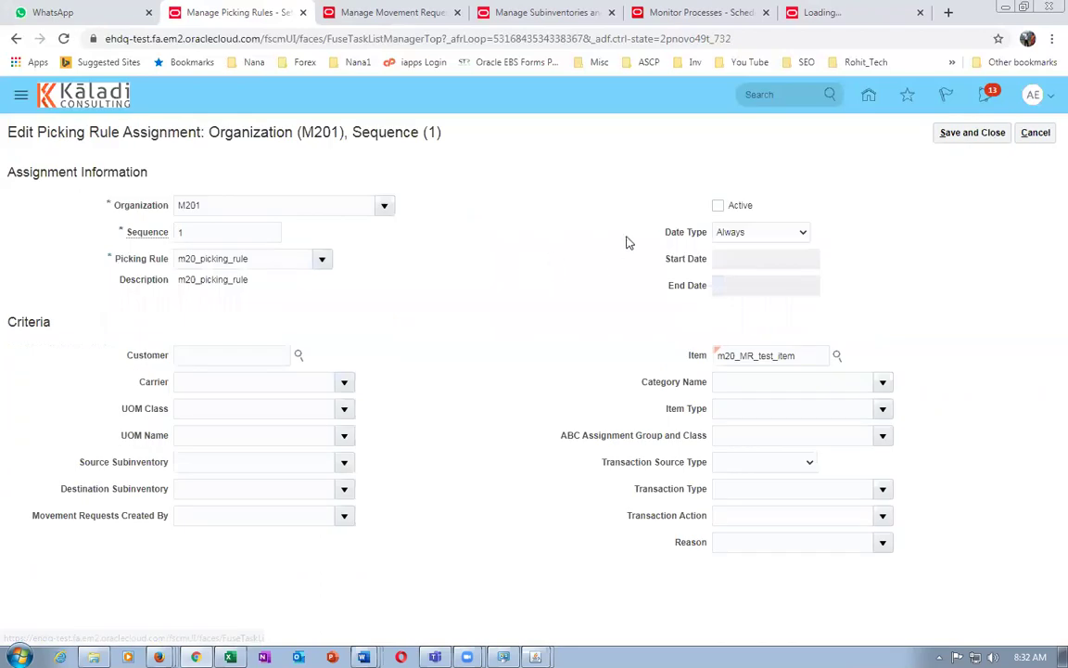
{"action": "left_click", "coordinate": [717, 205]}
{"action": "left_click", "coordinate": [969, 135]}
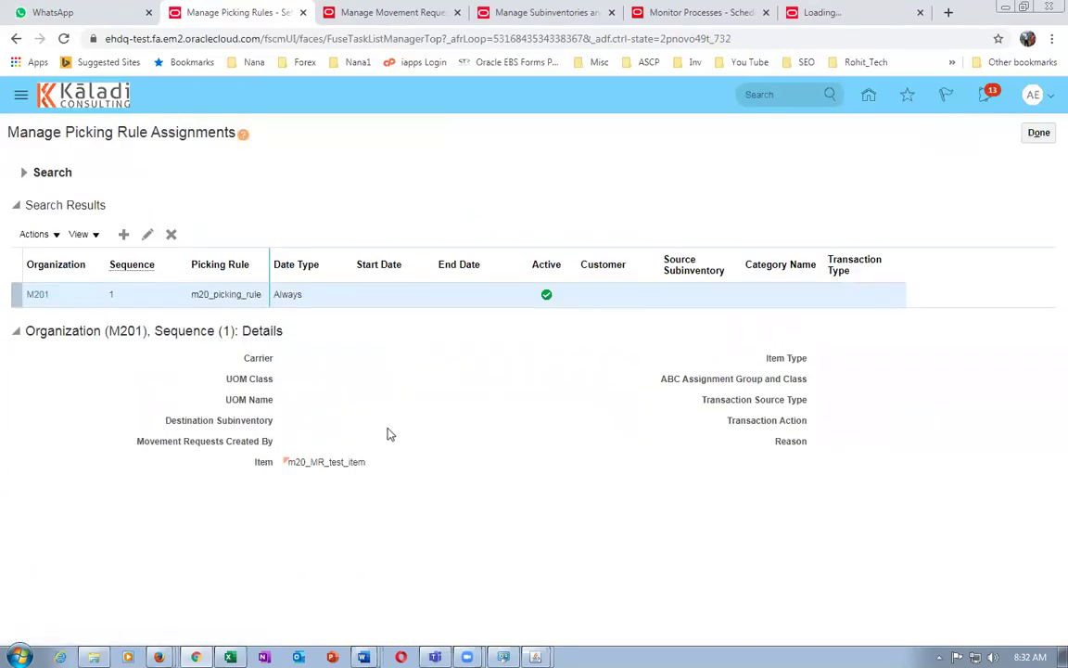
{"action": "left_click", "coordinate": [358, 13]}
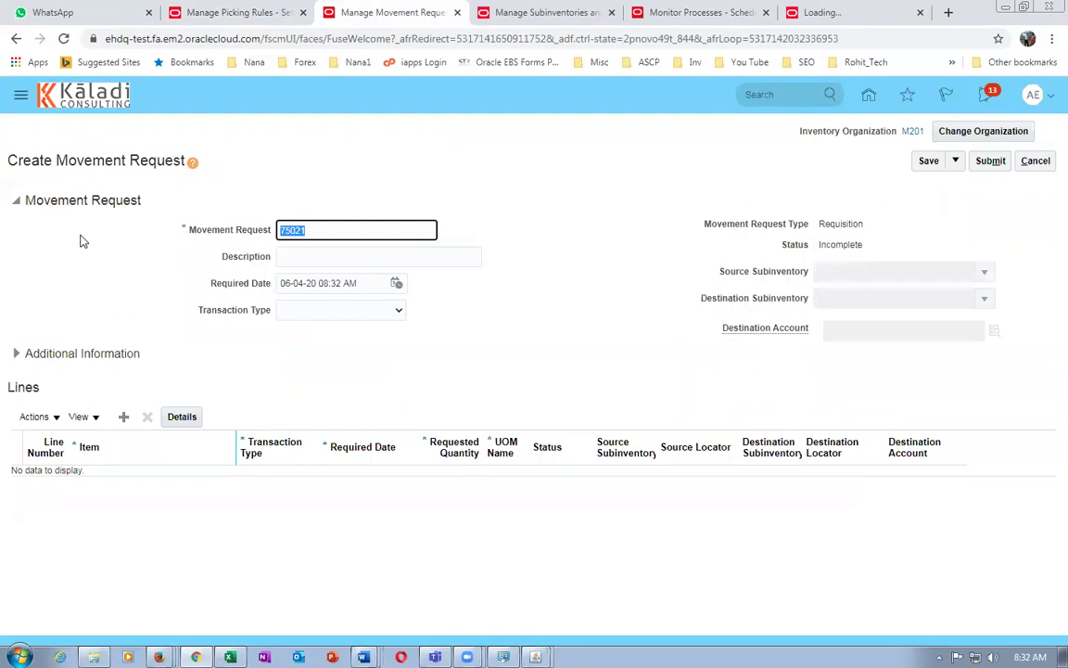
Start movement request m20_MR_2 with matching description, Movement Request Transfer type and destination STAGE.
{"action": "type", "text": "m20_MR_2"}
{"action": "left_click_drag", "start_coordinate": [341, 227], "coordinate": [197, 214]}
{"action": "key", "text": "ctrl+c"}
{"action": "left_click", "coordinate": [306, 259]}
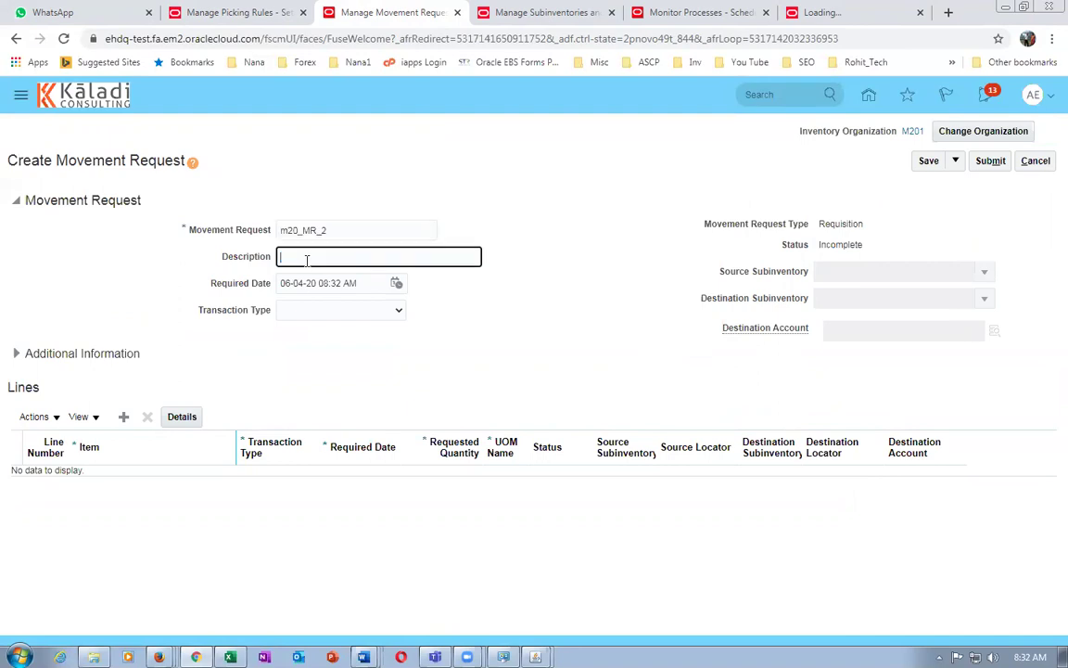
{"action": "key", "text": "ctrl+v"}
{"action": "left_click", "coordinate": [294, 311]}
{"action": "left_click", "coordinate": [310, 348]}
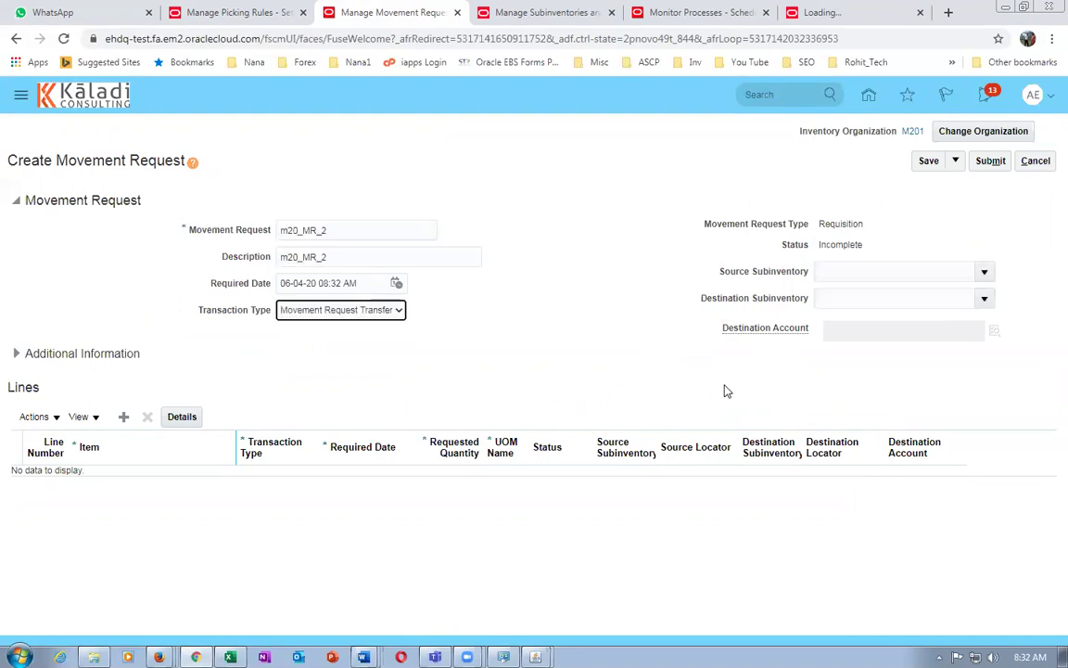
{"action": "left_click", "coordinate": [832, 297]}
{"action": "type", "text": "Sto"}
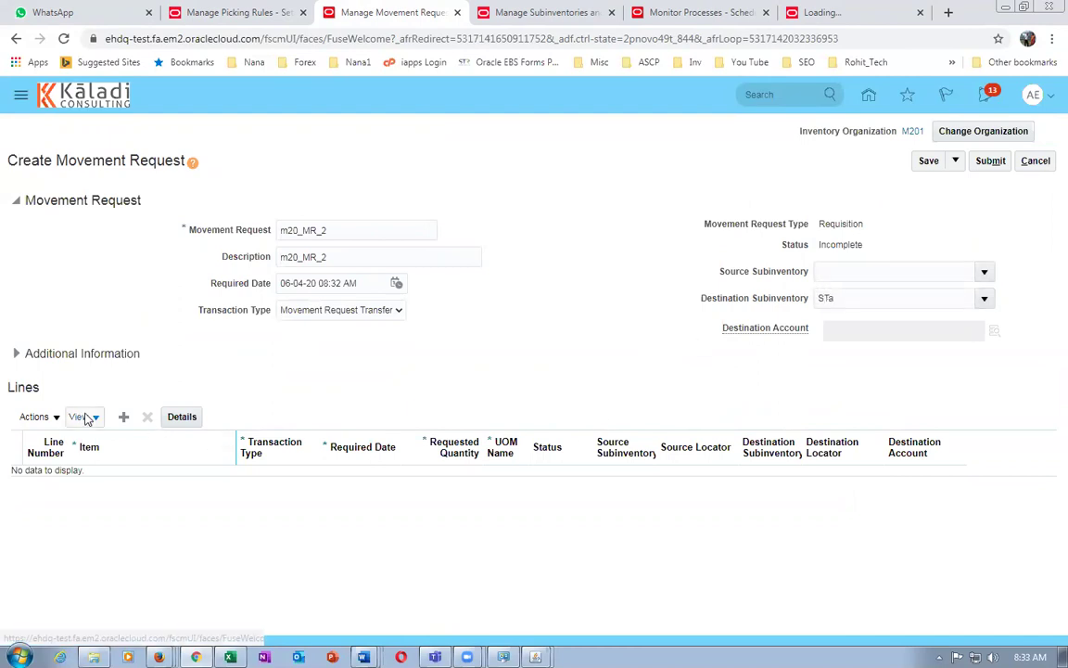
Add a request line for 60 of m20_MR_test_item.
{"action": "left_click", "coordinate": [121, 417]}
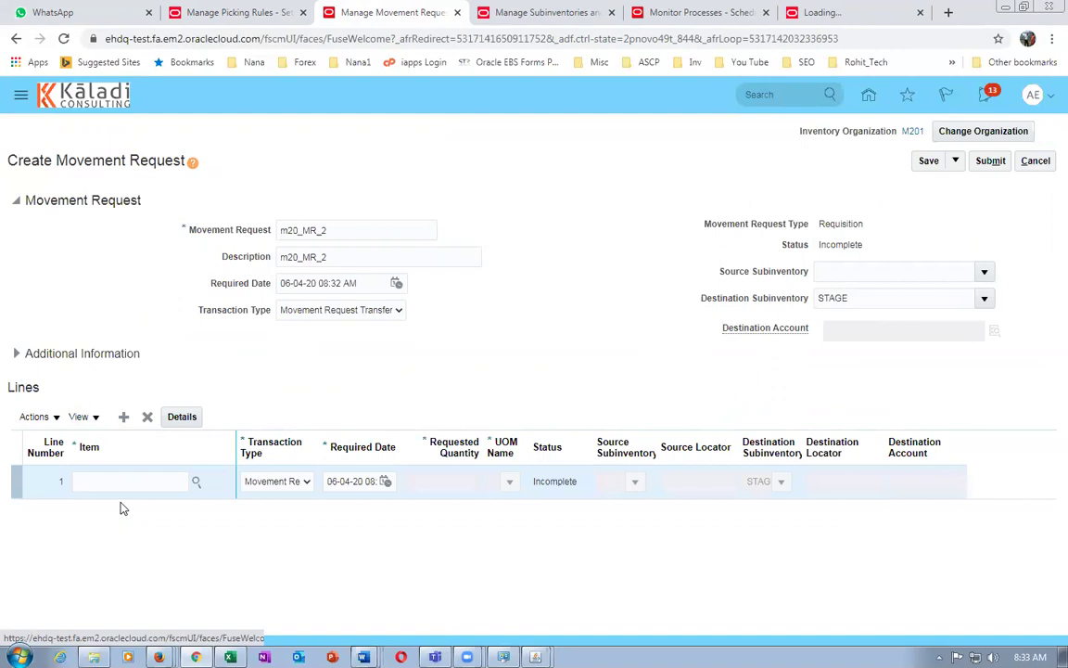
{"action": "left_click", "coordinate": [118, 482]}
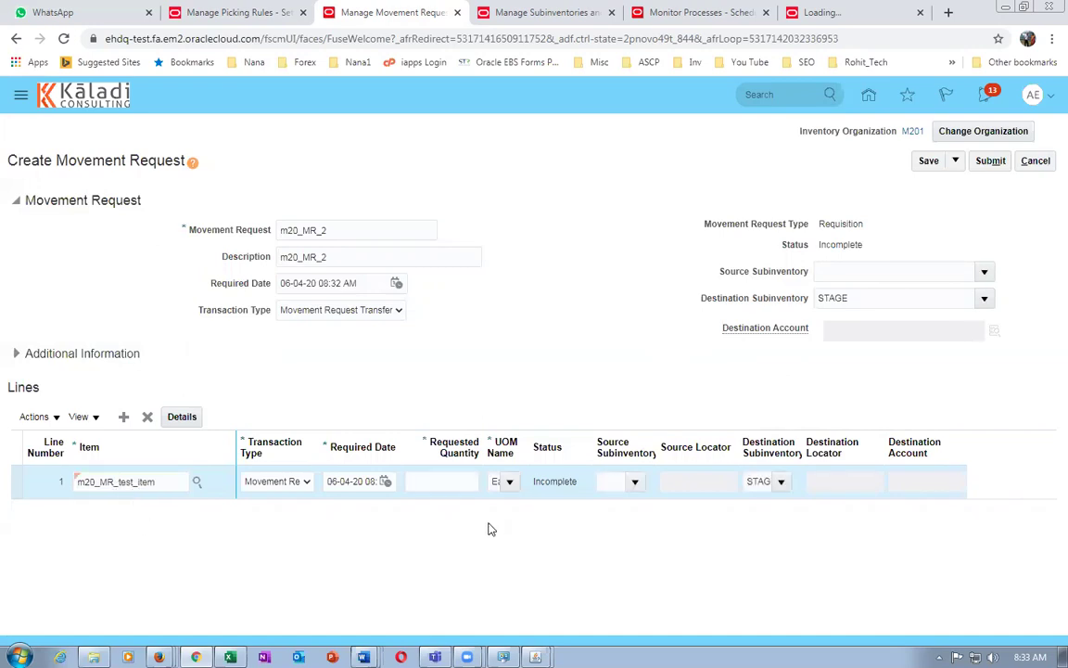
{"action": "left_click", "coordinate": [450, 486]}
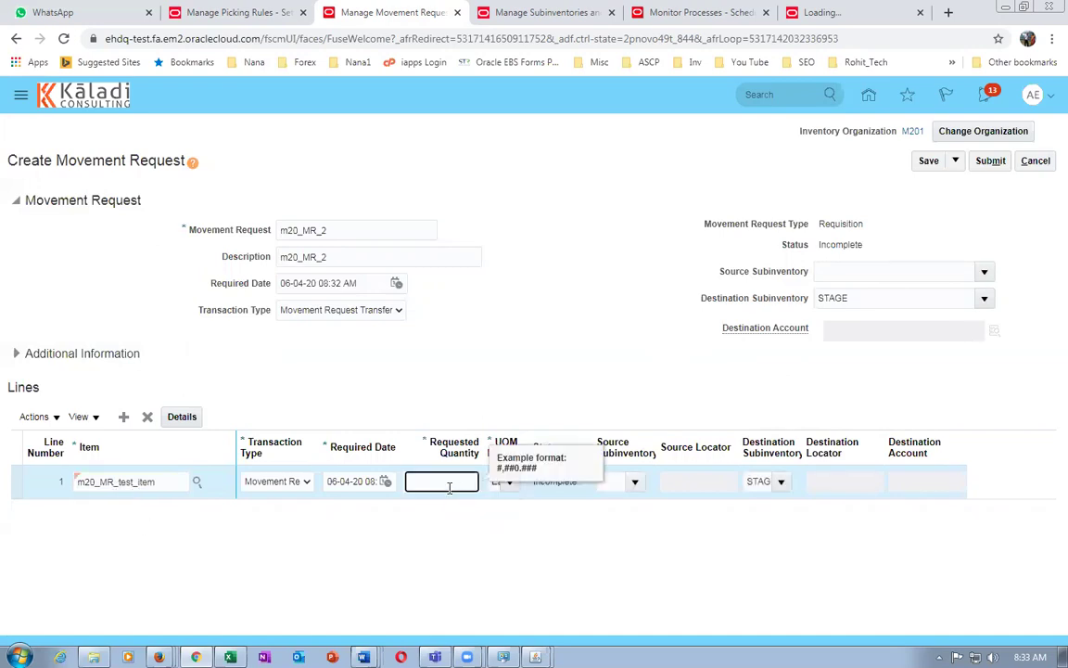
{"action": "left_click", "coordinate": [448, 572]}
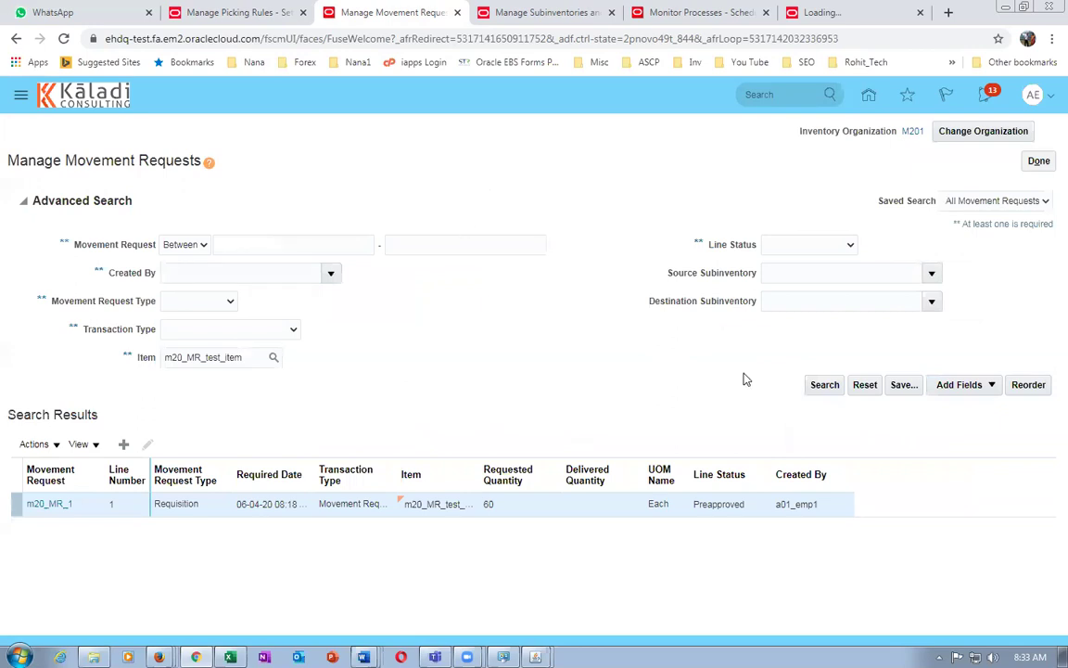
Search movement requests for m20_MR_test_item, then move to the process monitor.
{"action": "left_click", "coordinate": [821, 384]}
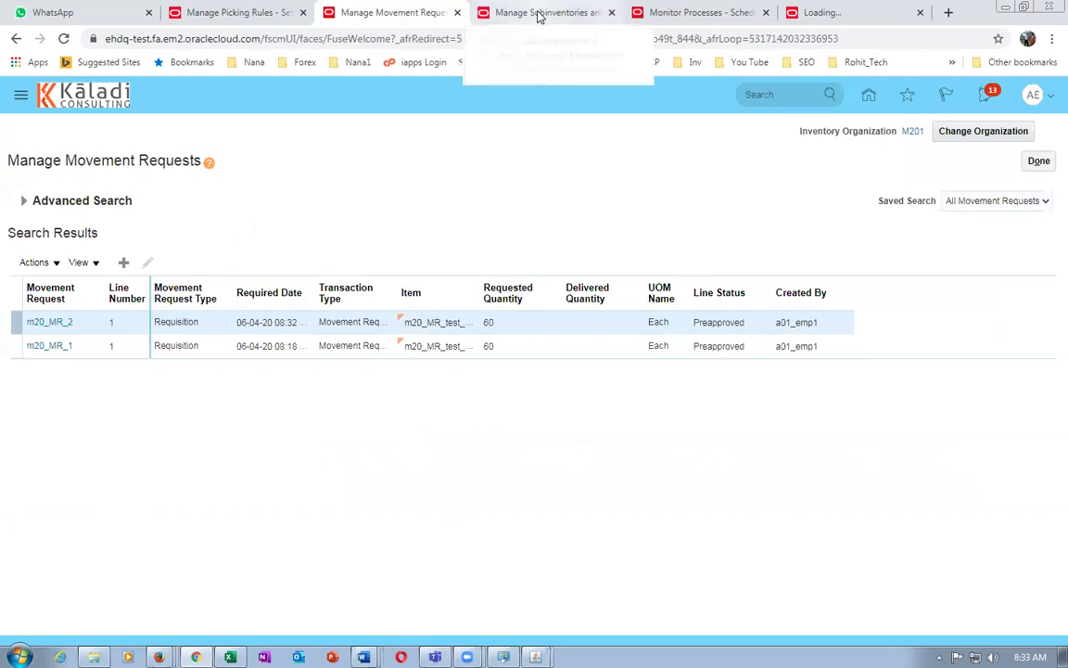
{"action": "left_click", "coordinate": [701, 14]}
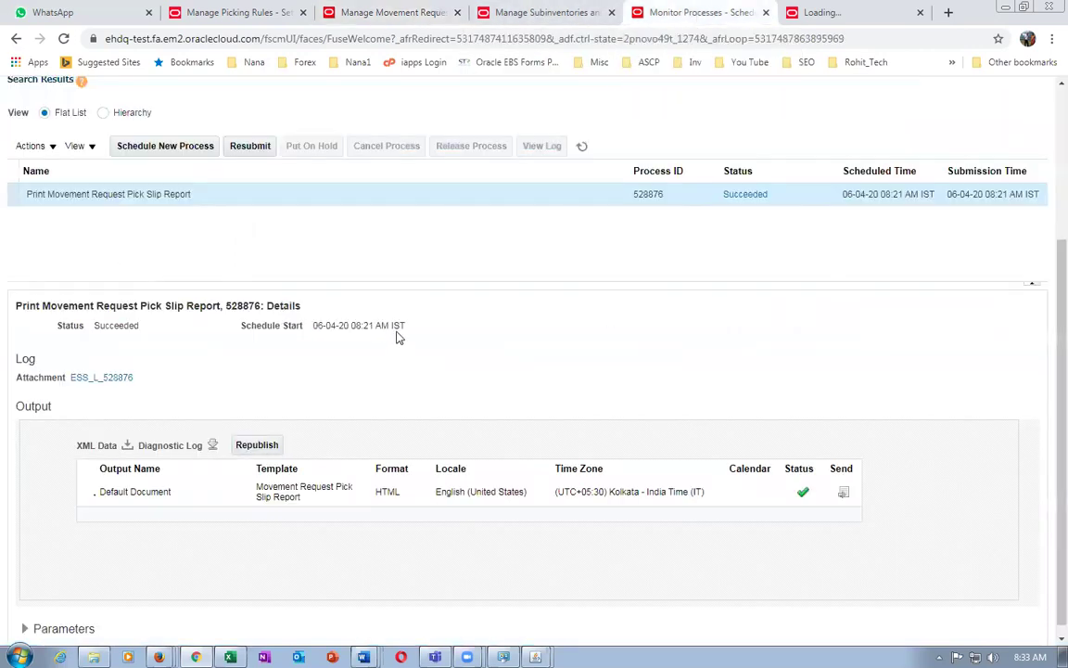
{"action": "scroll", "coordinate": [405, 369], "scroll_direction": "up", "scroll_amount": 2}
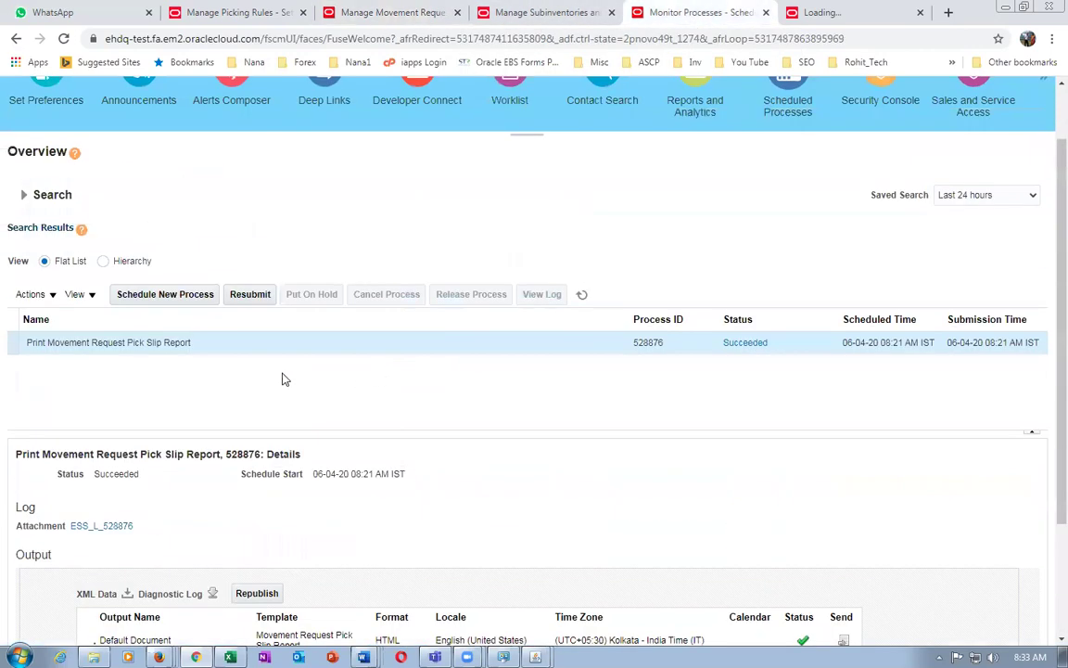
Schedule a new Print Movement Request Pick Slip Report with organization M201.
{"action": "left_click", "coordinate": [148, 303]}
{"action": "left_click", "coordinate": [754, 455]}
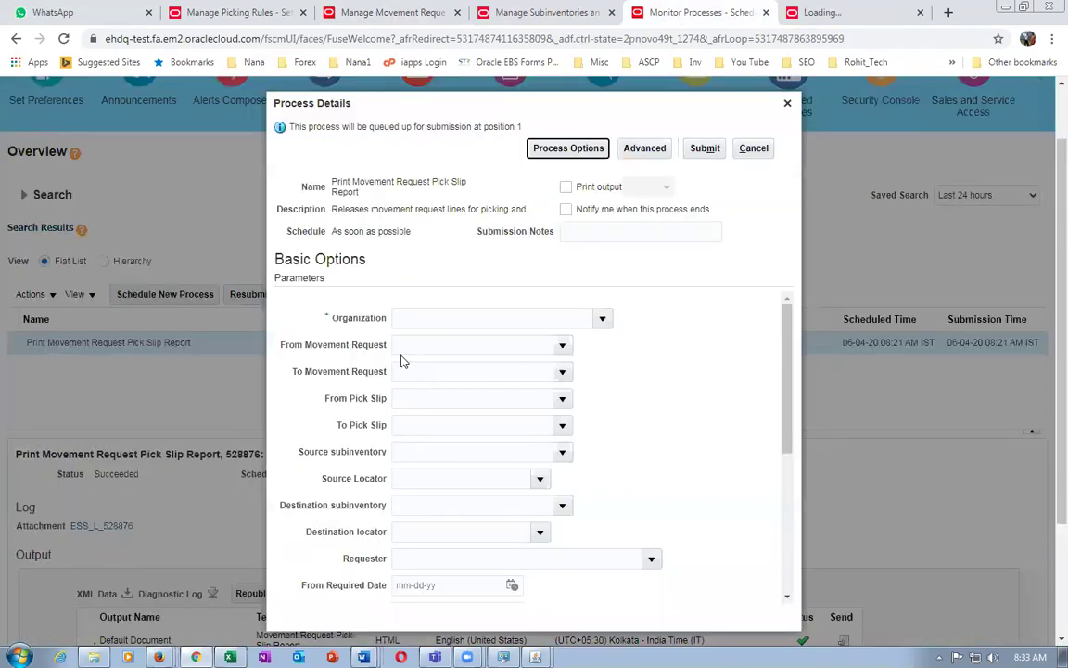
{"action": "left_click", "coordinate": [397, 319]}
{"action": "type", "text": "Y08"}
{"action": "key", "text": "Tab"}
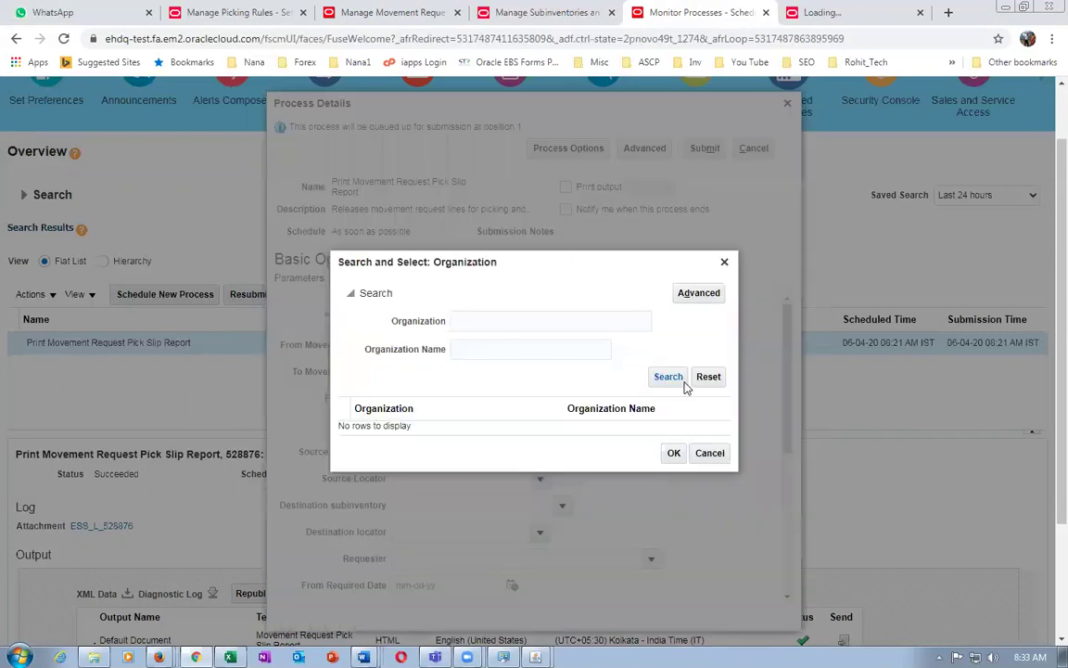
{"action": "left_click", "coordinate": [709, 452]}
{"action": "key", "text": "ctrl+a"}
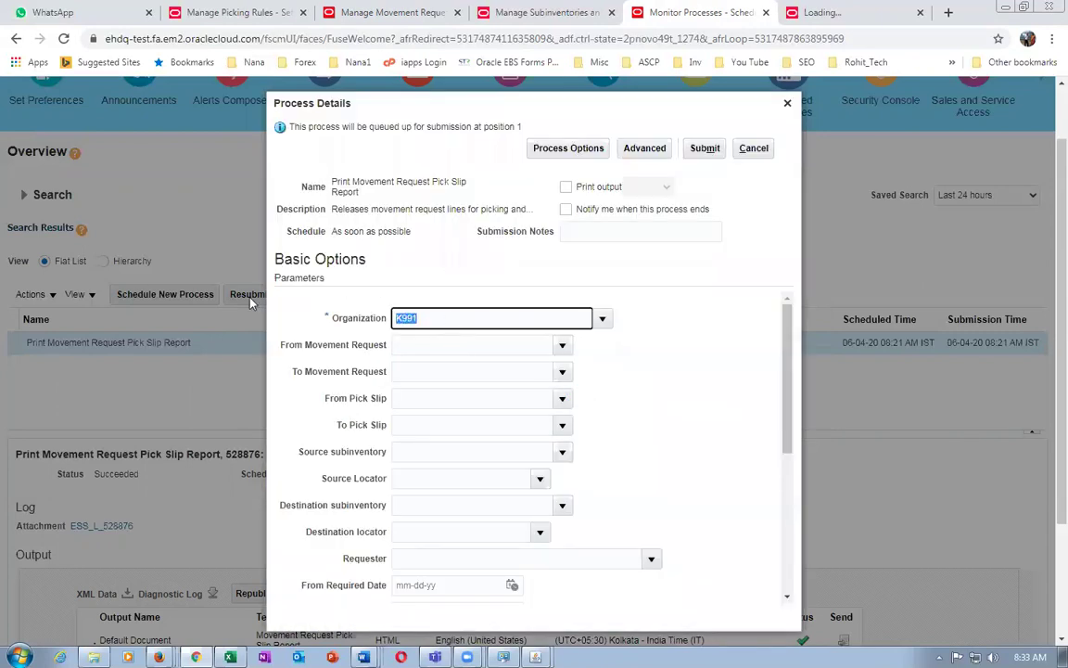
{"action": "type", "text": "M201"}
{"action": "key", "text": "Tab"}
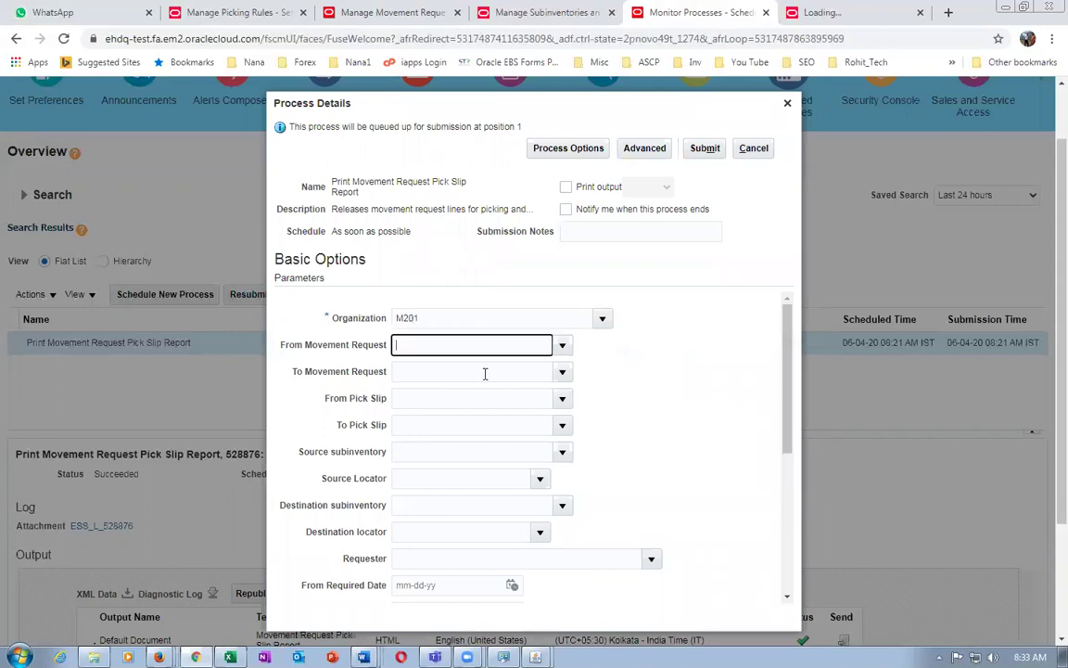
Set Release Approved Lines to Yes, submit the report, and refresh the process list.
{"action": "left_click", "coordinate": [425, 367]}
{"action": "left_click", "coordinate": [425, 346]}
{"action": "left_click", "coordinate": [423, 370]}
{"action": "left_click_drag", "start_coordinate": [787, 375], "coordinate": [828, 528]}
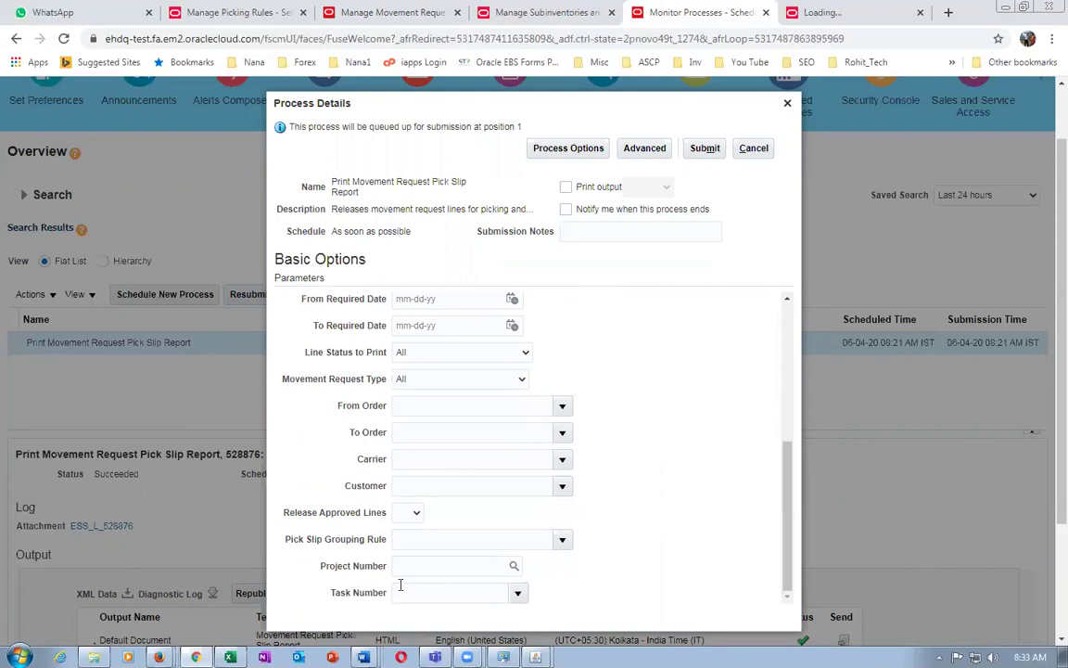
{"action": "left_click", "coordinate": [408, 514]}
{"action": "left_click", "coordinate": [410, 537]}
{"action": "left_click_drag", "start_coordinate": [787, 461], "coordinate": [774, 325]}
{"action": "left_click", "coordinate": [703, 148]}
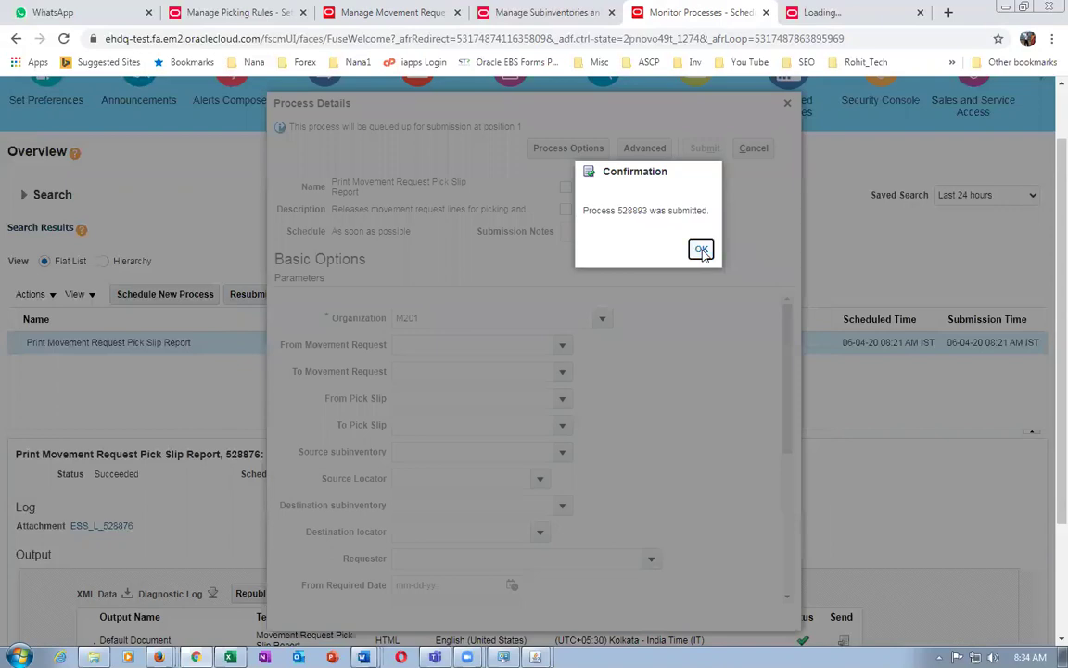
{"action": "left_click", "coordinate": [699, 247]}
{"action": "left_click", "coordinate": [582, 295]}
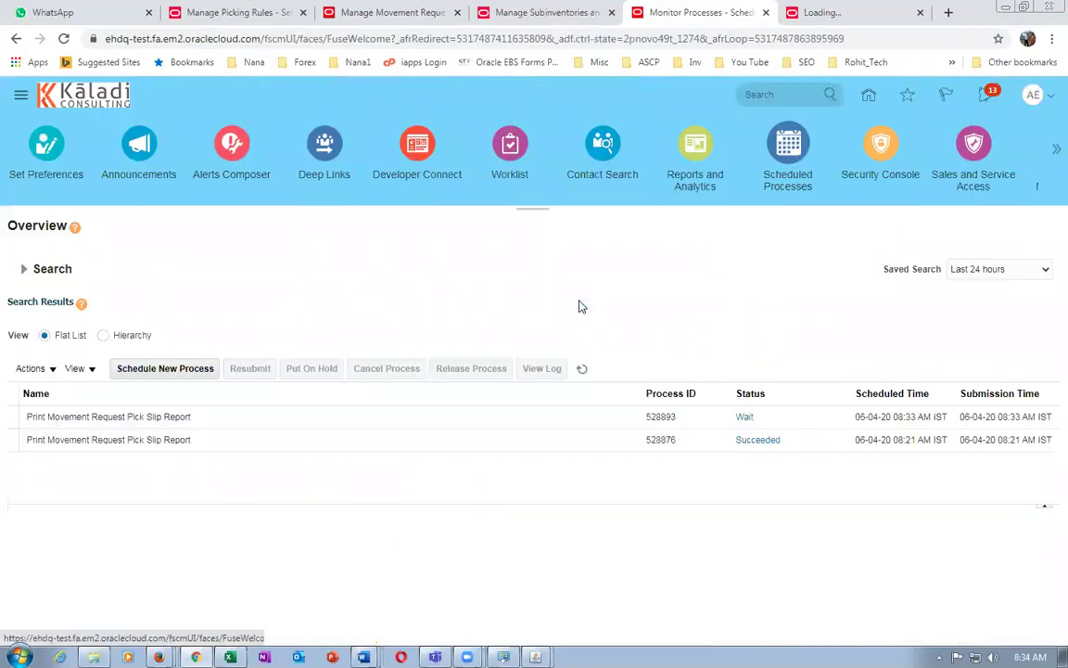
Refresh until process 528893 succeeds, then republish its output and open the export options.
{"action": "left_click", "coordinate": [584, 370]}
{"action": "left_click", "coordinate": [584, 370]}
{"action": "left_click", "coordinate": [582, 371]}
{"action": "left_click", "coordinate": [293, 418]}
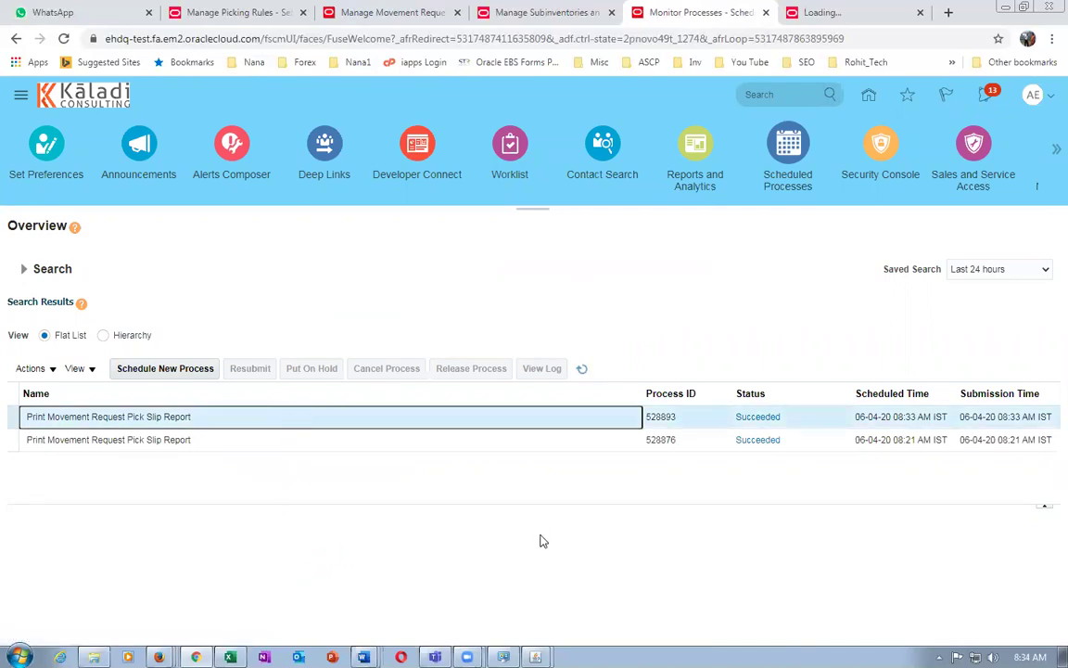
{"action": "scroll", "coordinate": [542, 540], "scroll_direction": "down", "scroll_amount": 4}
{"action": "left_click", "coordinate": [272, 446]}
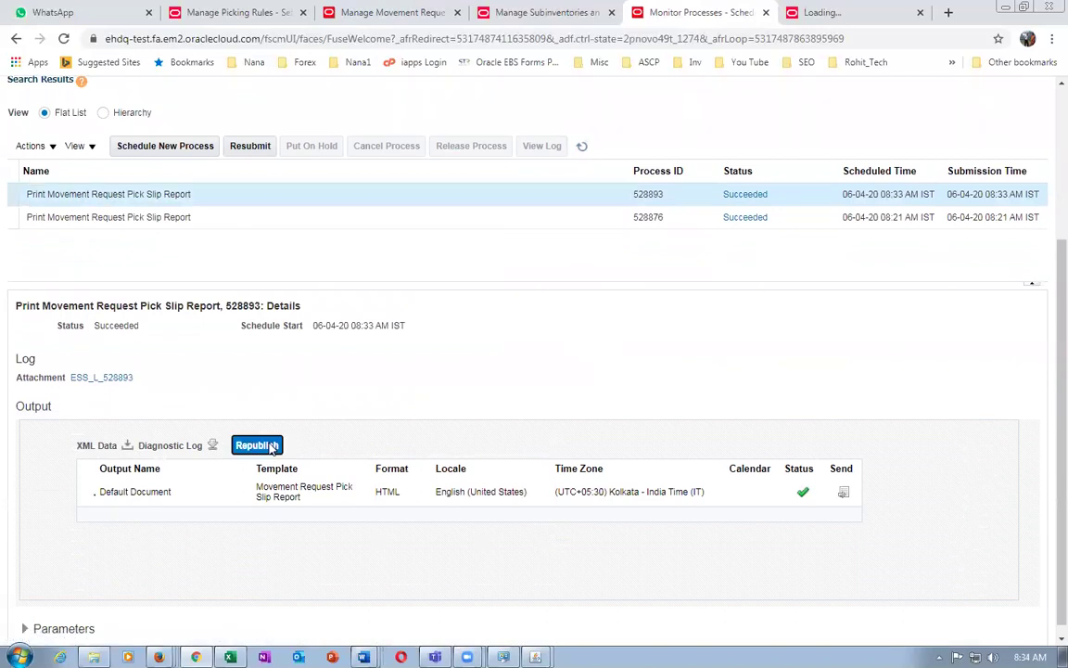
{"action": "left_click", "coordinate": [542, 233]}
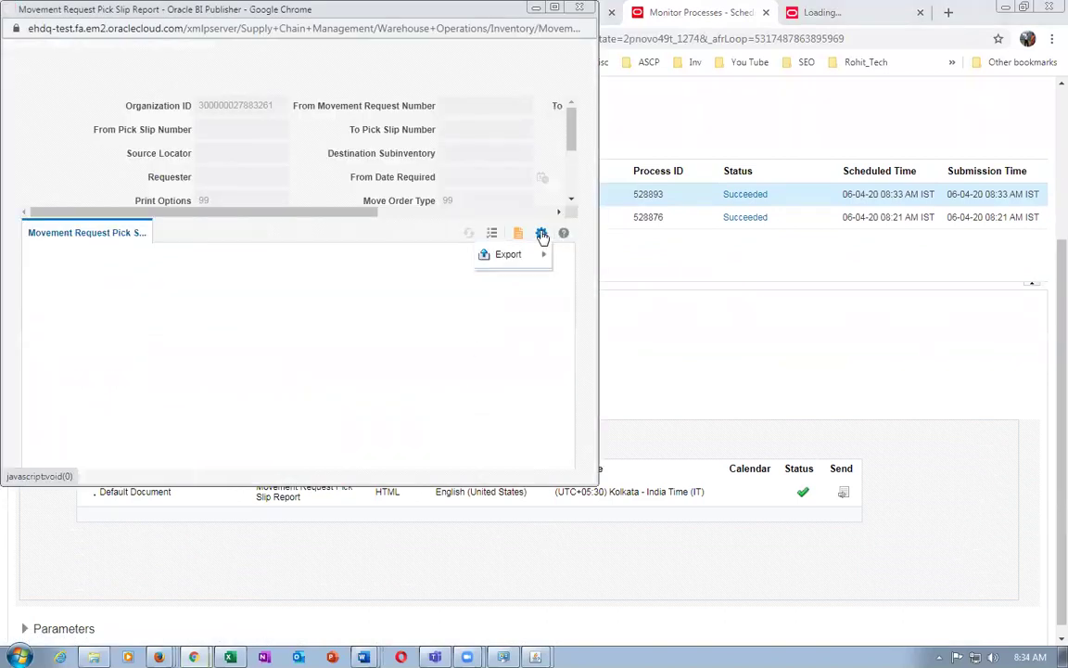
Export the pick slip report as PDF and open the downloaded 'Pick Slip Report (1).pdf'.
{"action": "mouse_move", "coordinate": [526, 255]}
{"action": "left_click", "coordinate": [390, 281]}
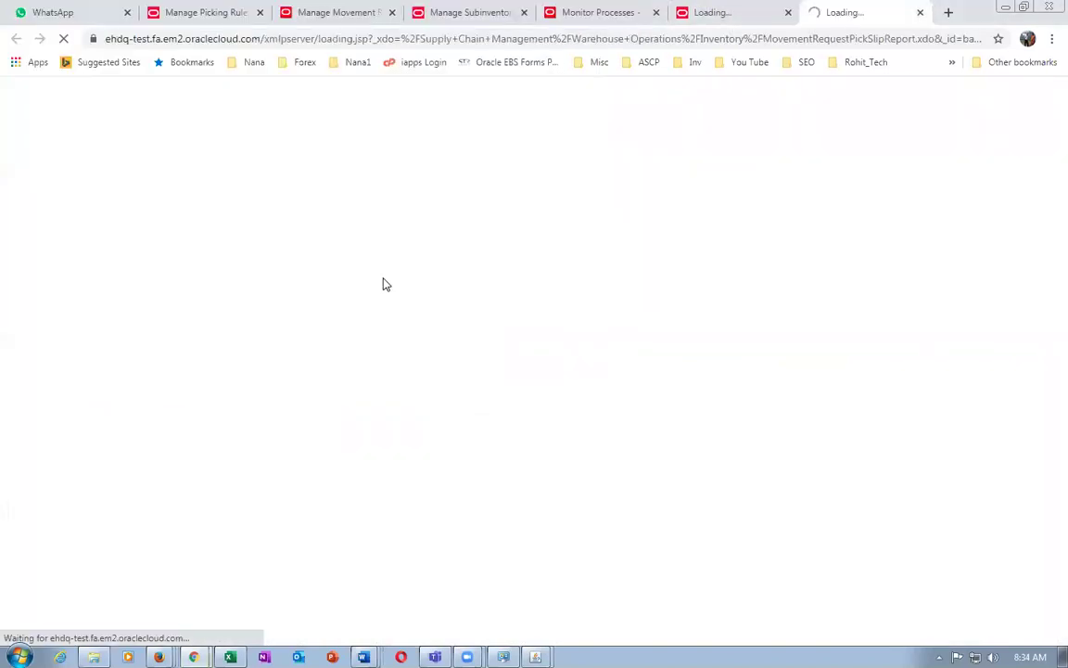
{"action": "left_click", "coordinate": [454, 334]}
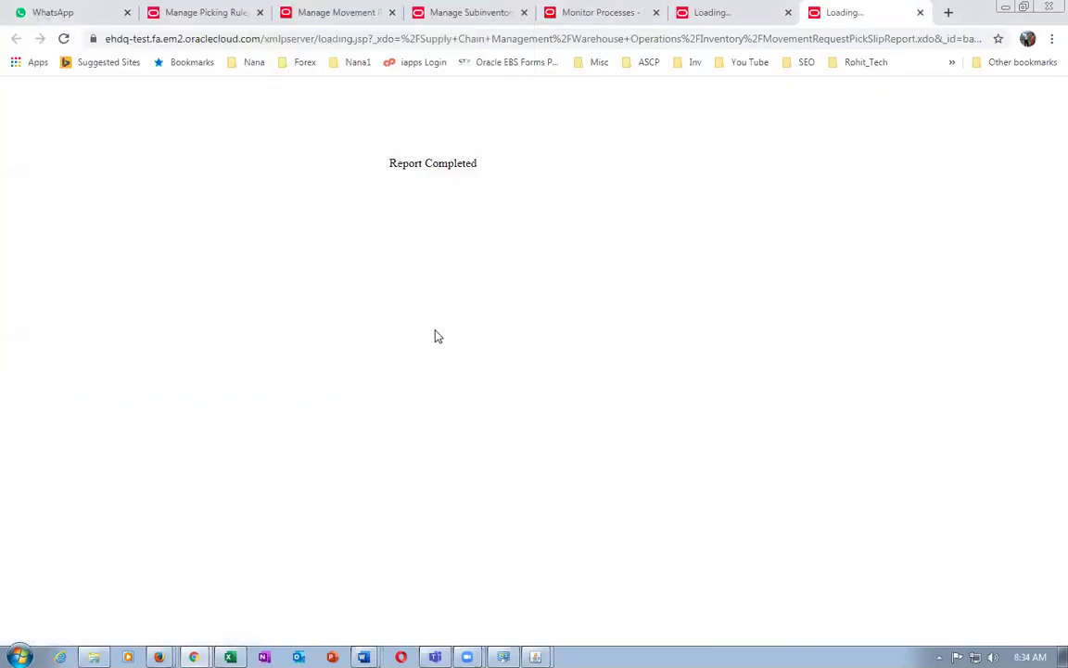
{"action": "left_click", "coordinate": [1011, 625]}
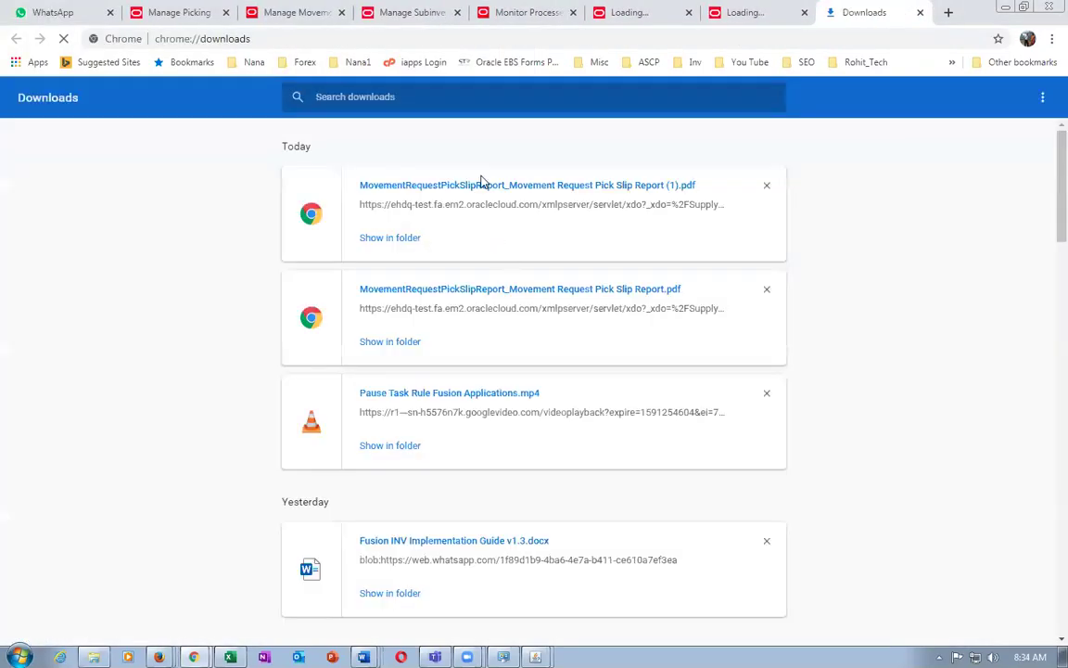
{"action": "left_click", "coordinate": [478, 185]}
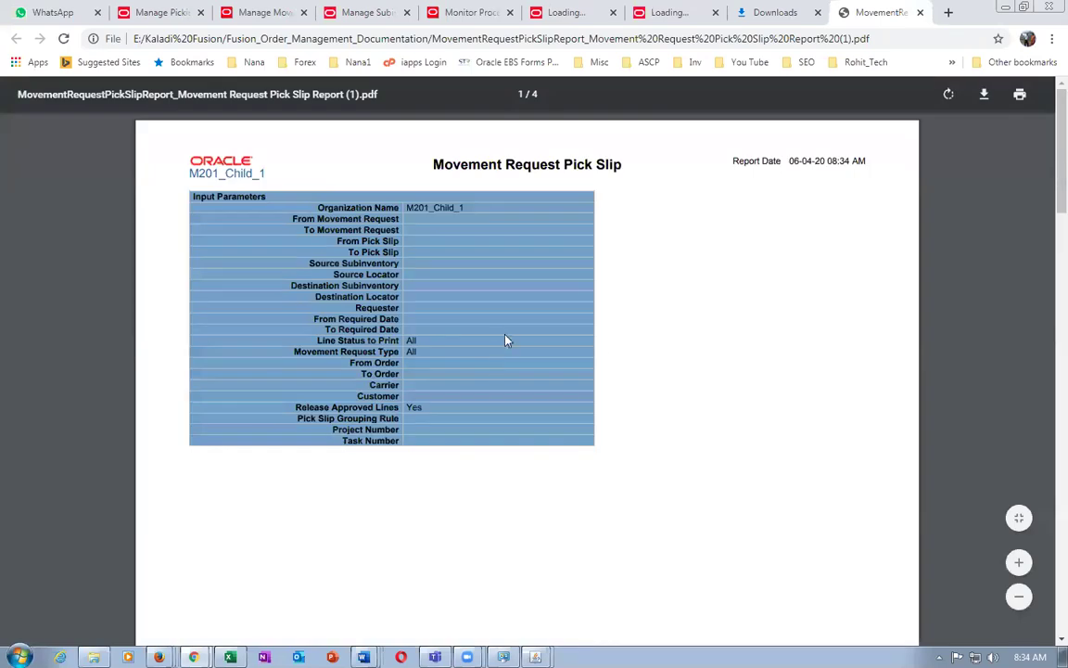
Scroll to pick slip 50013 and highlight its Open picks status and locators 2-2-2 and 22-22-22.
{"action": "scroll", "coordinate": [598, 363], "scroll_direction": "down", "scroll_amount": 10}
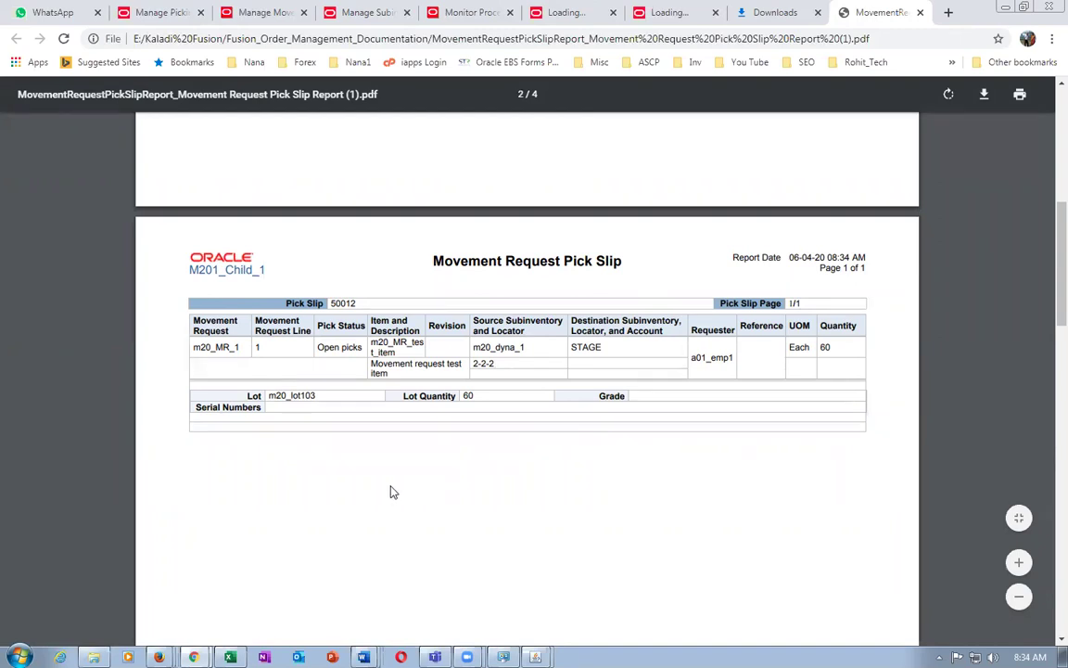
{"action": "scroll", "coordinate": [391, 491], "scroll_direction": "down", "scroll_amount": 10}
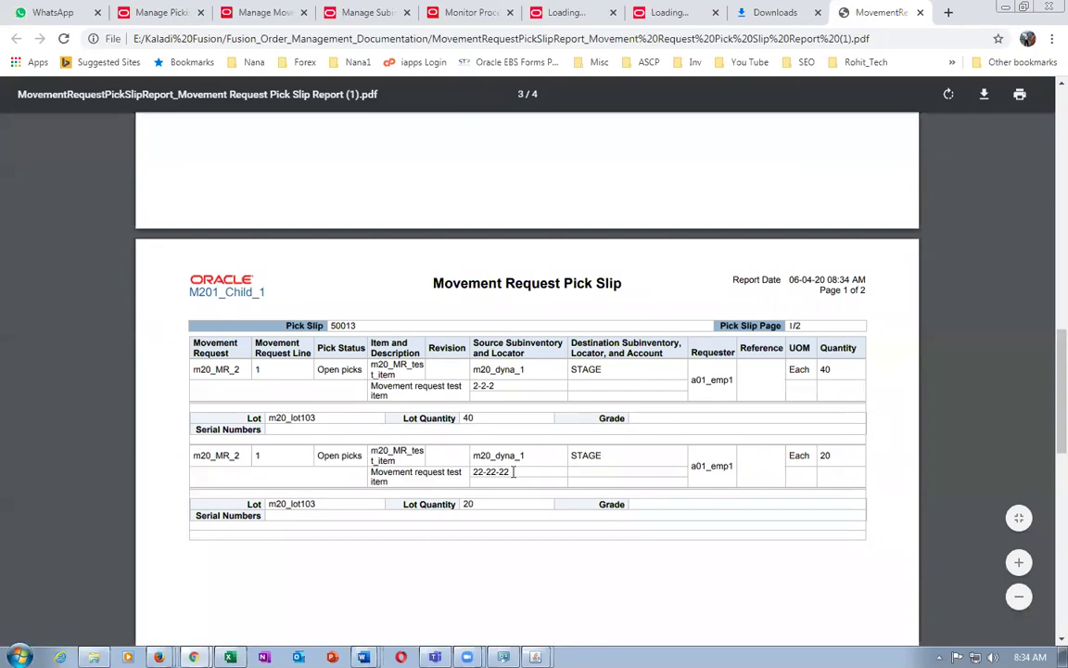
{"action": "left_click_drag", "start_coordinate": [512, 471], "coordinate": [480, 476]}
{"action": "left_click_drag", "start_coordinate": [317, 455], "coordinate": [357, 449]}
{"action": "left_click_drag", "start_coordinate": [319, 369], "coordinate": [353, 369]}
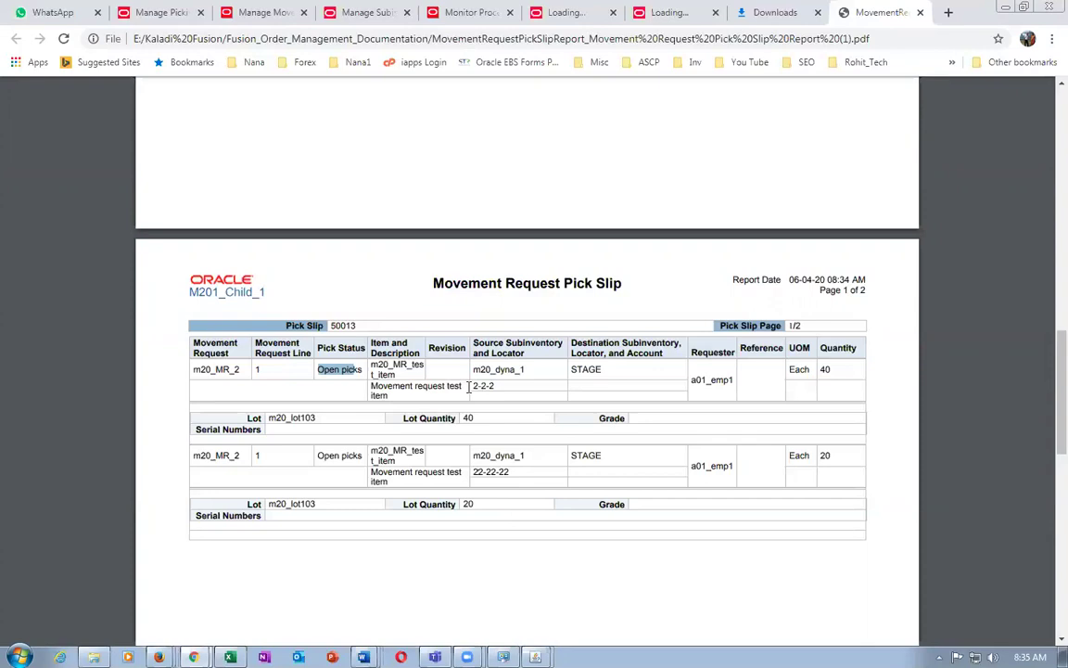
{"action": "left_click_drag", "start_coordinate": [503, 384], "coordinate": [470, 385]}
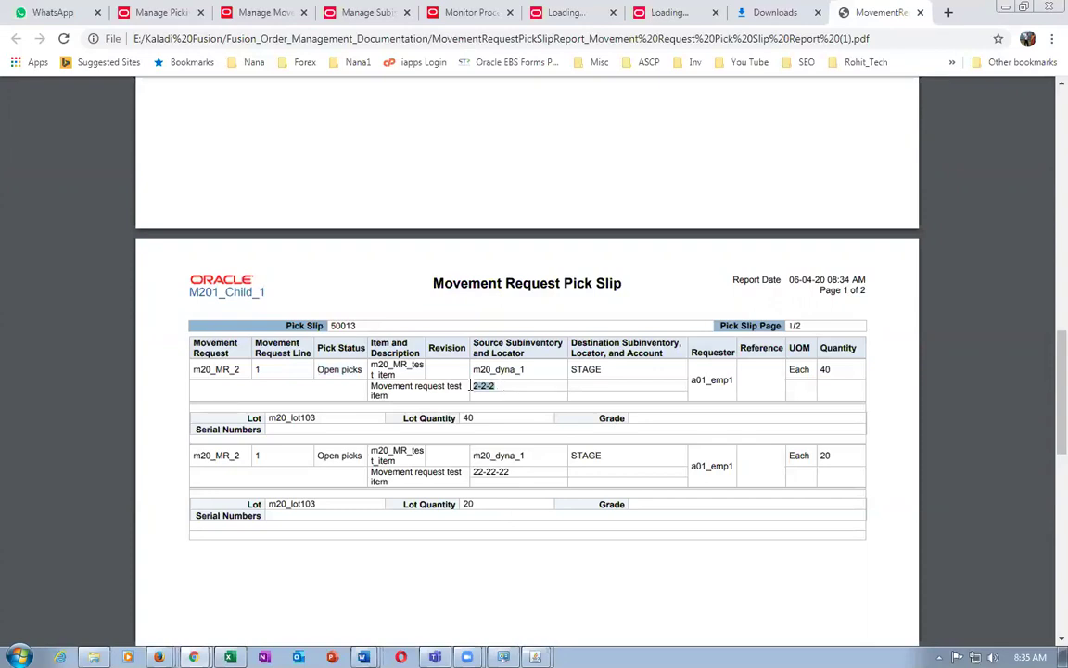
{"action": "left_click", "coordinate": [478, 481]}
{"action": "double_click", "coordinate": [475, 478]}
Move the BI Publisher popup aside and bring the Excel allocation workbook forward.
{"action": "key", "text": "alt+Tab"}
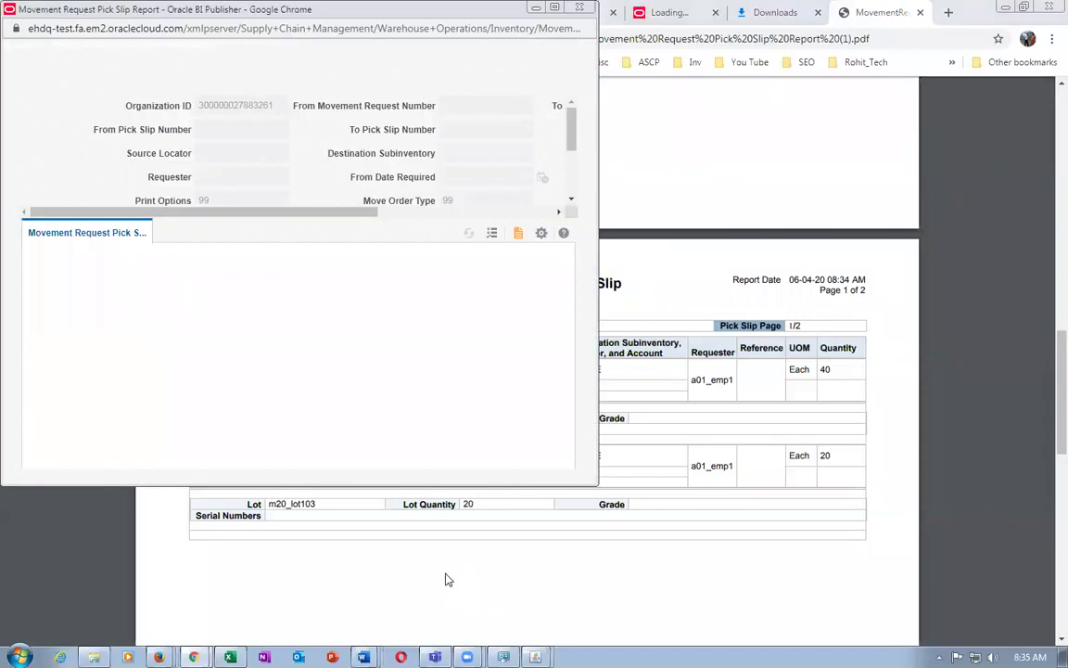
{"action": "left_click", "coordinate": [535, 7]}
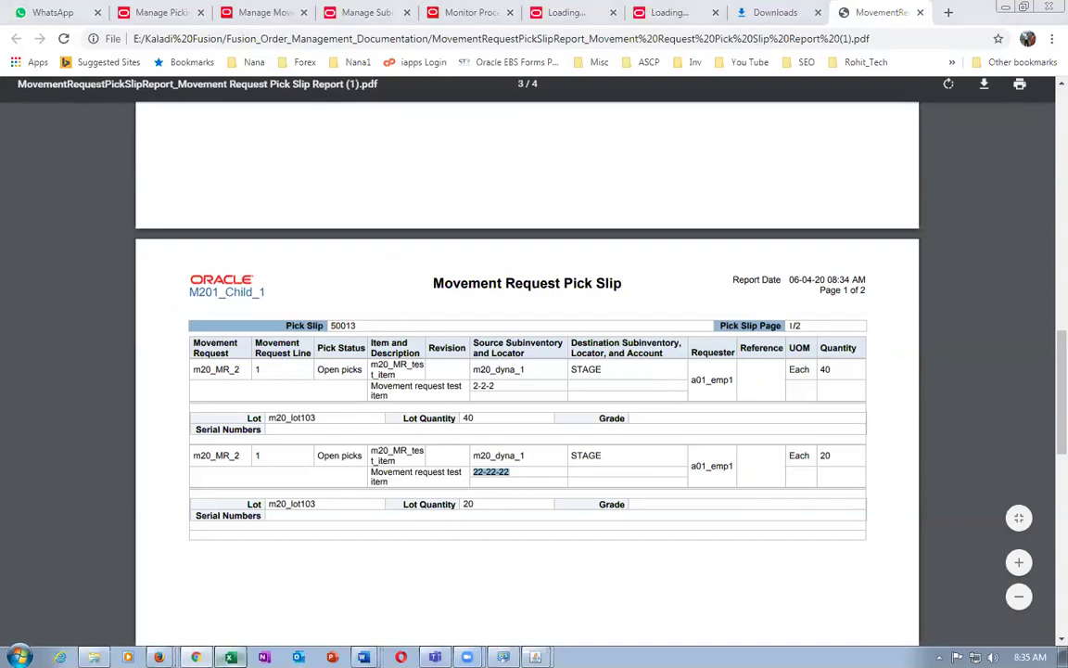
{"action": "key", "text": "alt+Tab"}
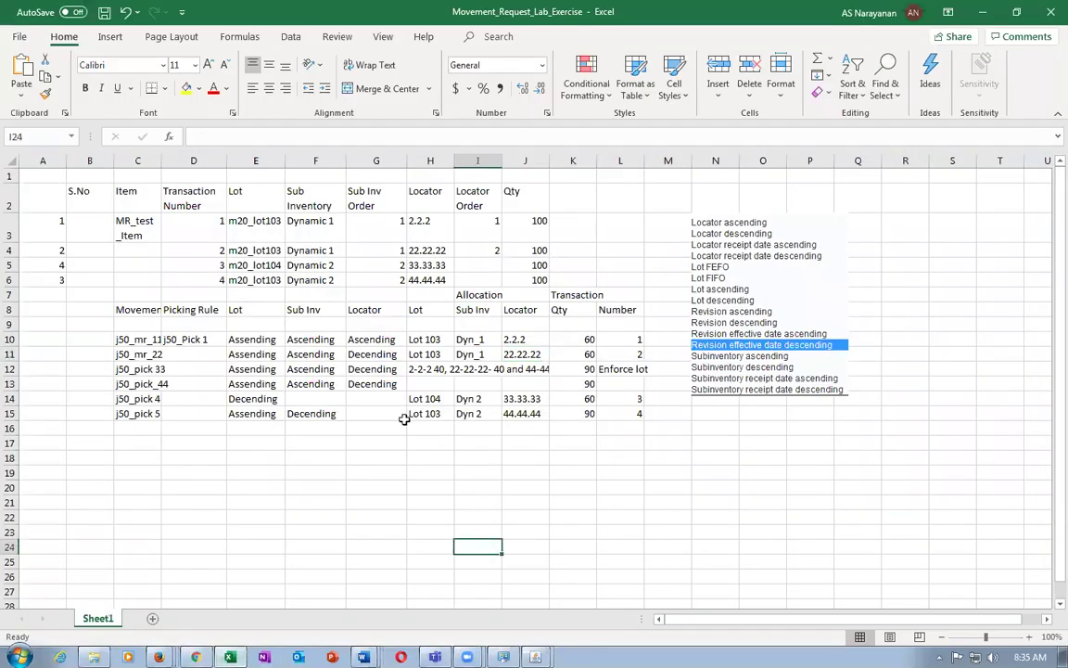
Check L12's Enforce lot note and K12's allocation quantity 90, then go back to the Chrome PDF.
{"action": "left_click", "coordinate": [616, 368]}
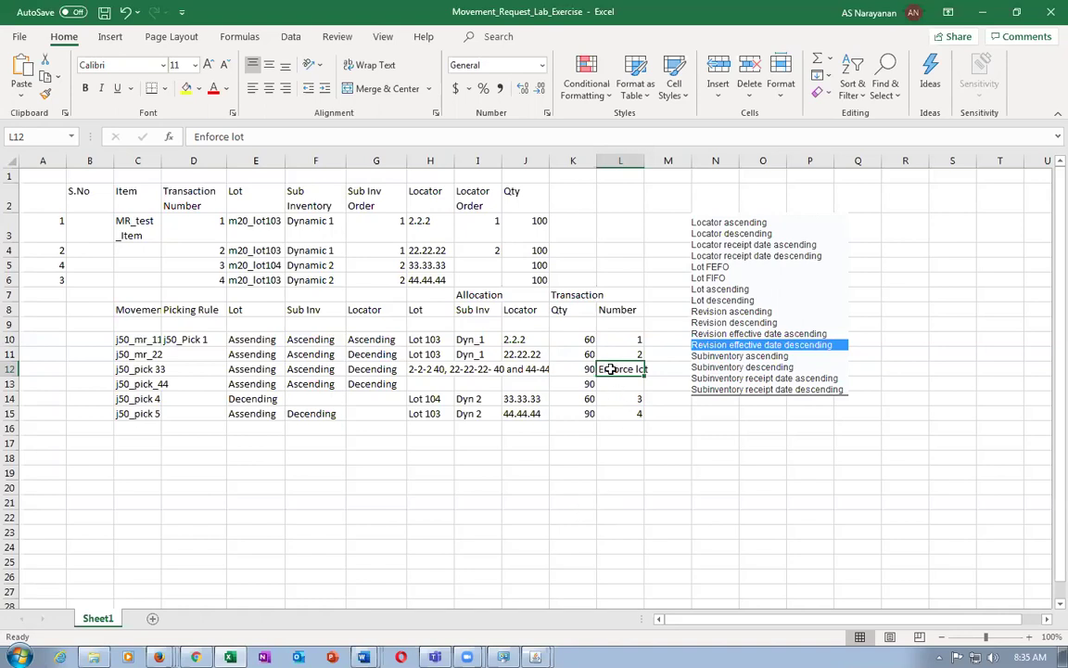
{"action": "left_click", "coordinate": [583, 368]}
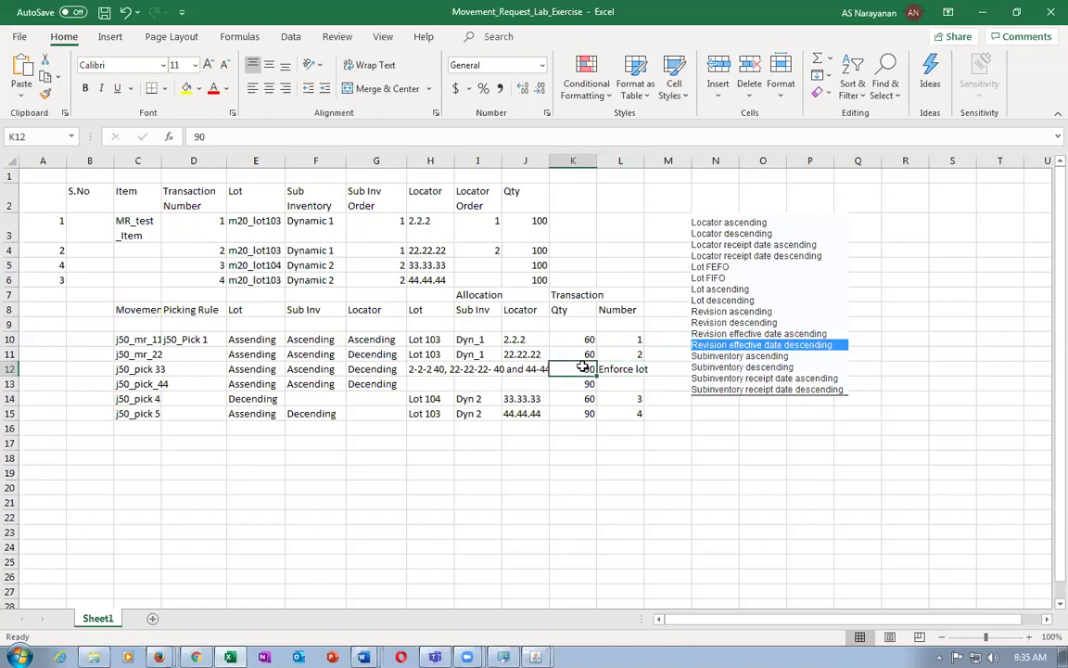
{"action": "left_click", "coordinate": [195, 656]}
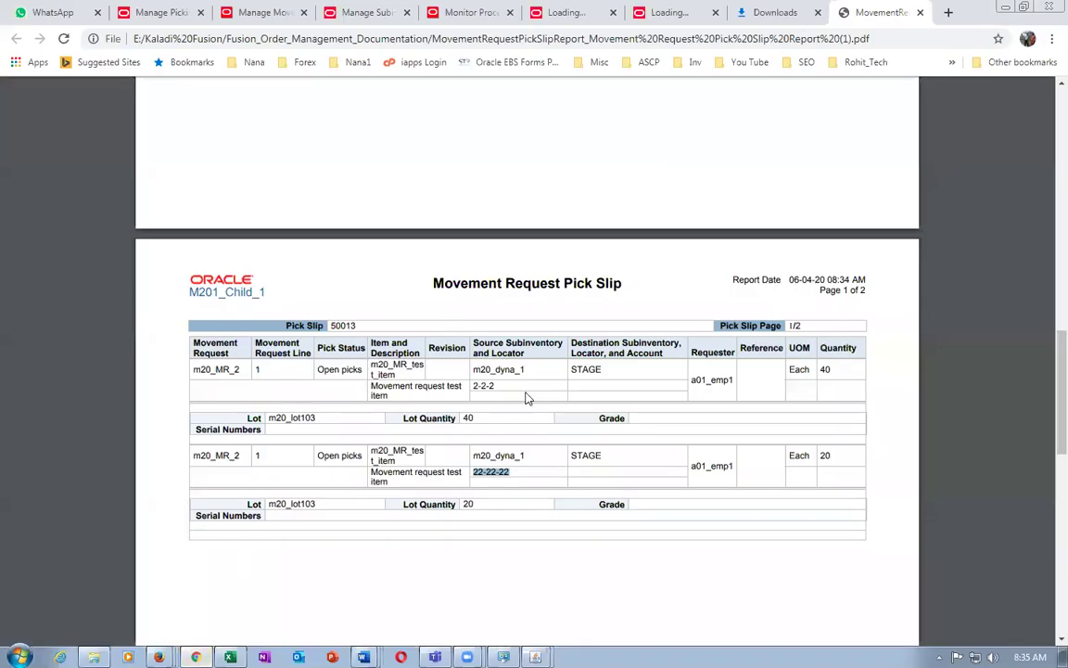
Close the pick slip PDF, the downloads page and two leftover report loading tabs.
{"action": "left_click", "coordinate": [919, 12]}
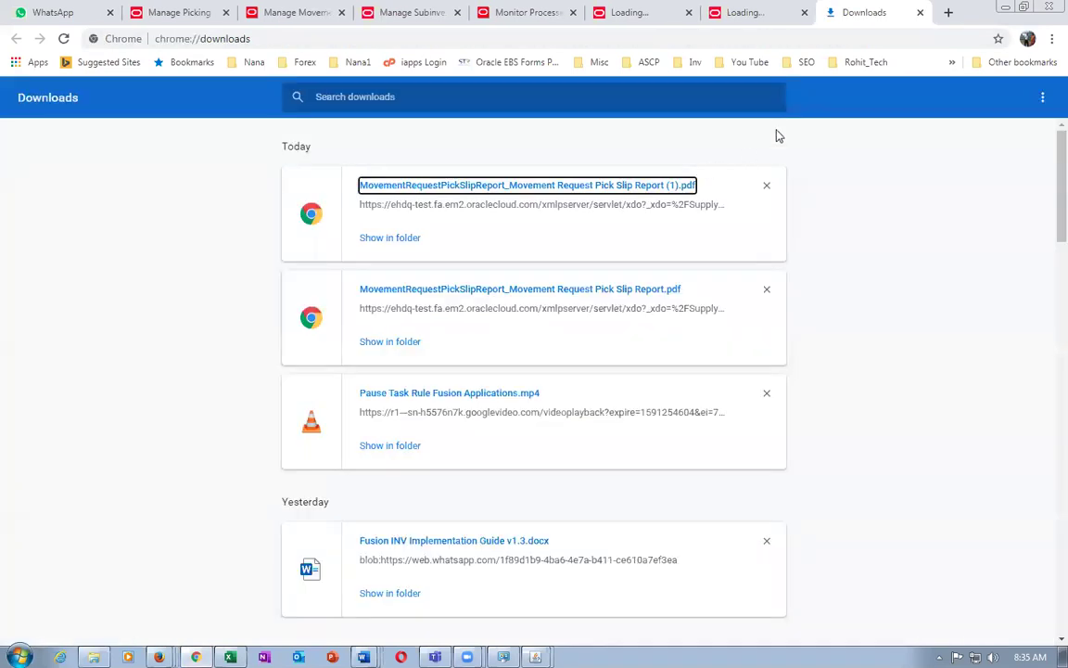
{"action": "left_click", "coordinate": [920, 12]}
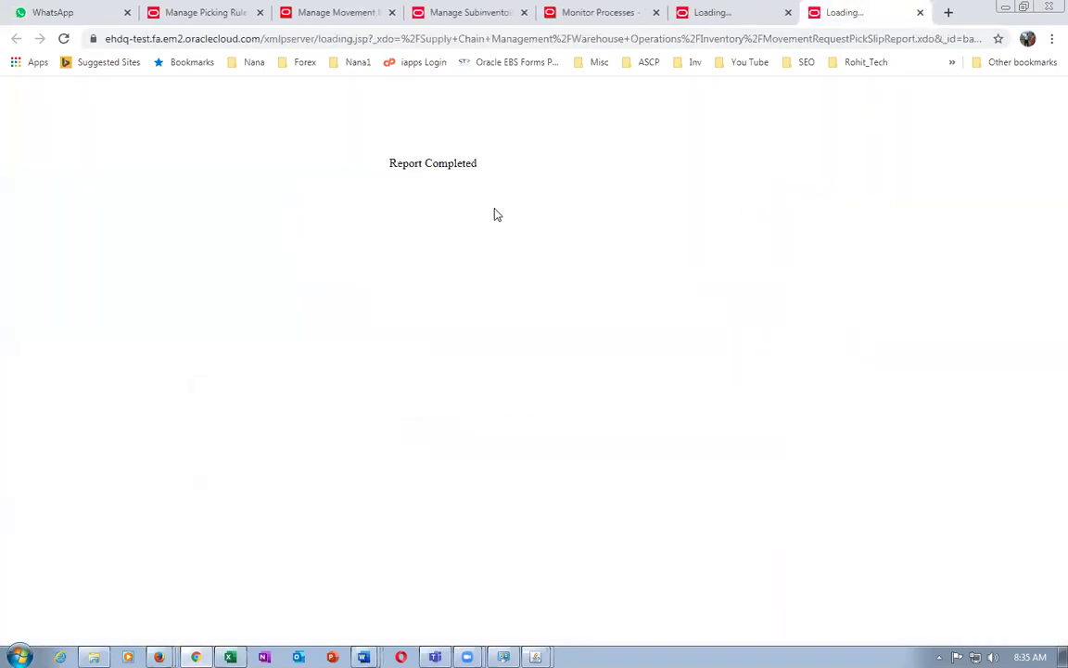
{"action": "left_click", "coordinate": [920, 12]}
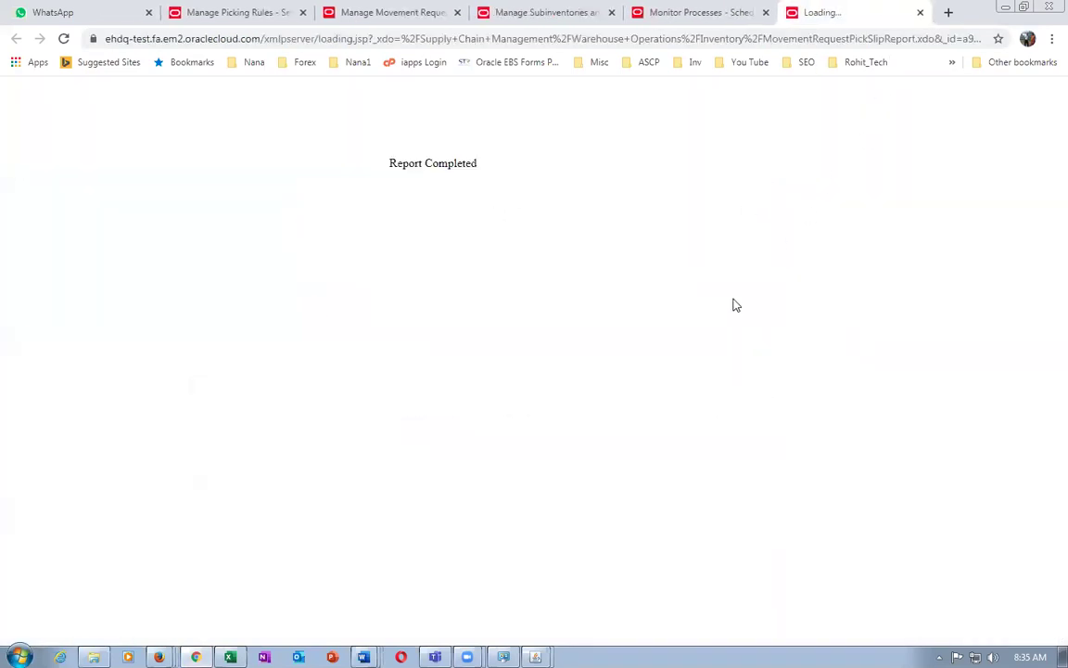
{"action": "left_click", "coordinate": [920, 12]}
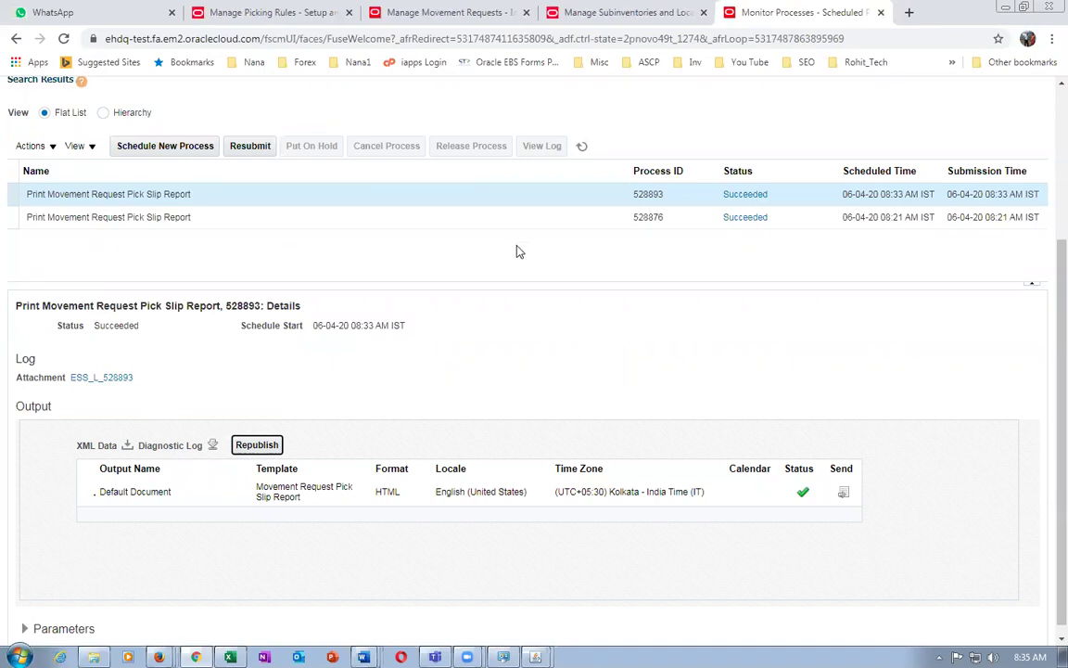
Republish the pick slip report and save it as PDF copy (2).
{"action": "left_click", "coordinate": [253, 446]}
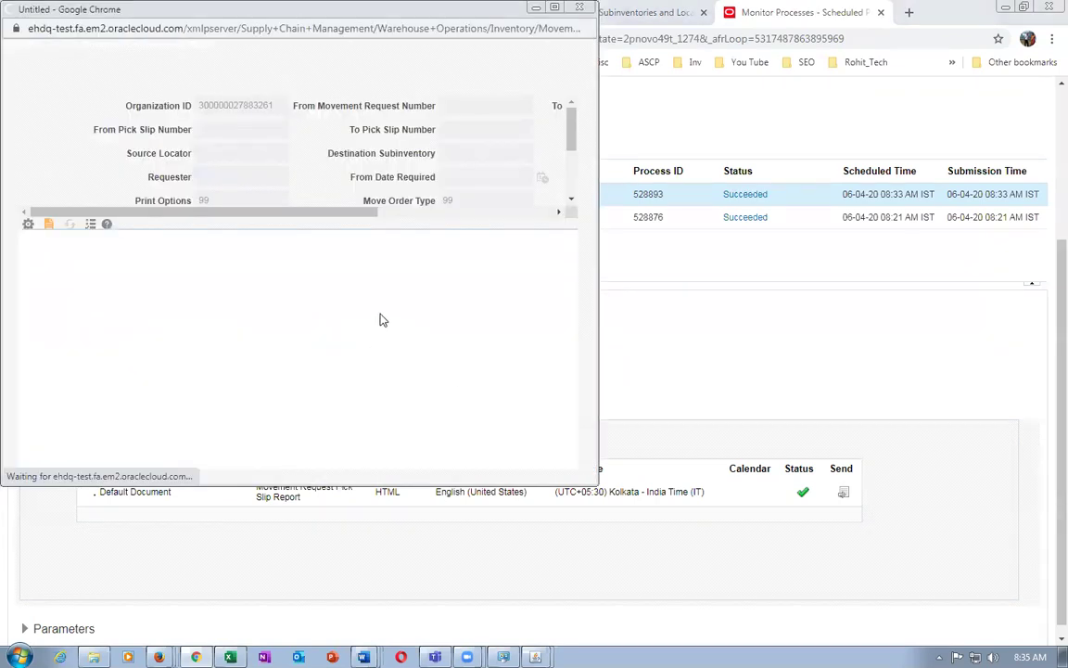
{"action": "left_click", "coordinate": [540, 235]}
{"action": "mouse_move", "coordinate": [519, 260]}
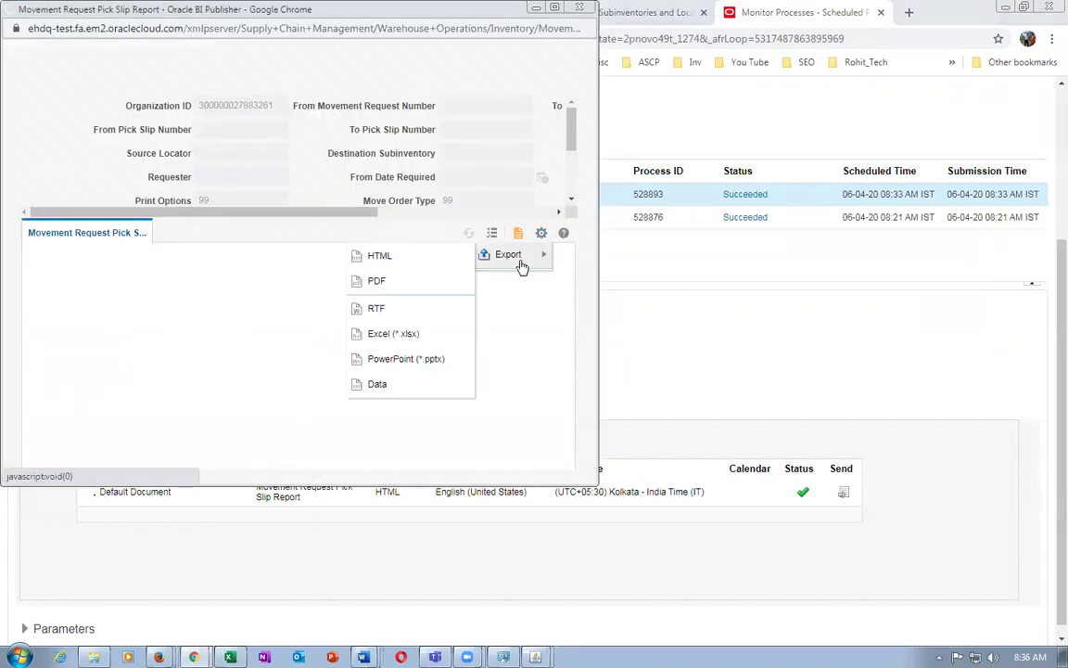
{"action": "left_click", "coordinate": [376, 281]}
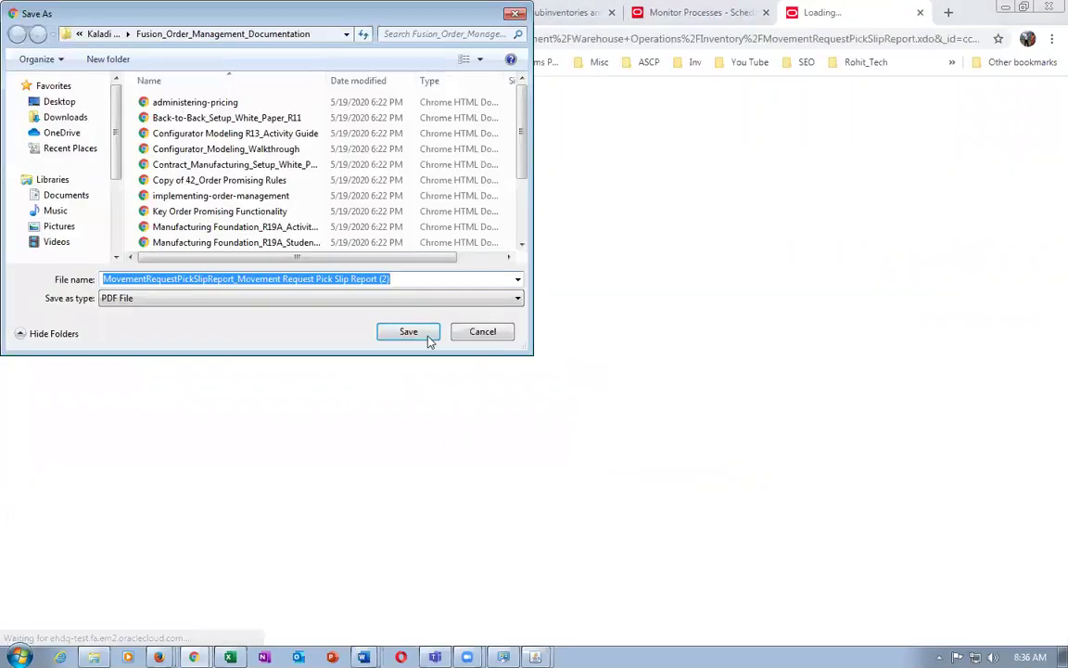
{"action": "left_click", "coordinate": [381, 304]}
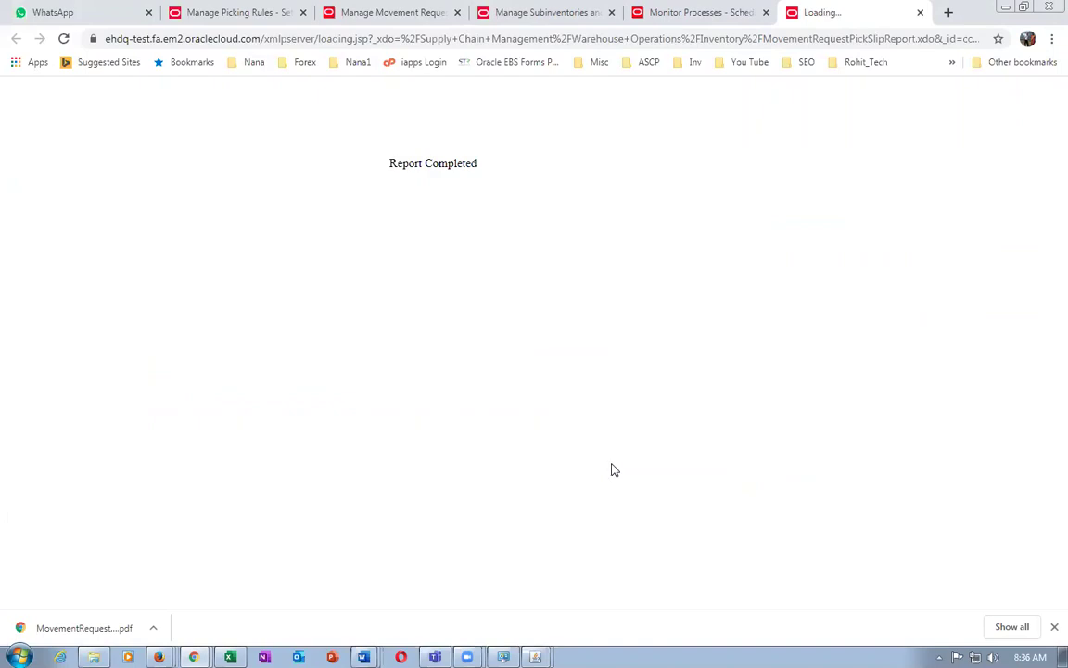
Republish the report again, save PDF copy (3), and list all downloads.
{"action": "left_click", "coordinate": [919, 12]}
{"action": "left_click", "coordinate": [261, 448]}
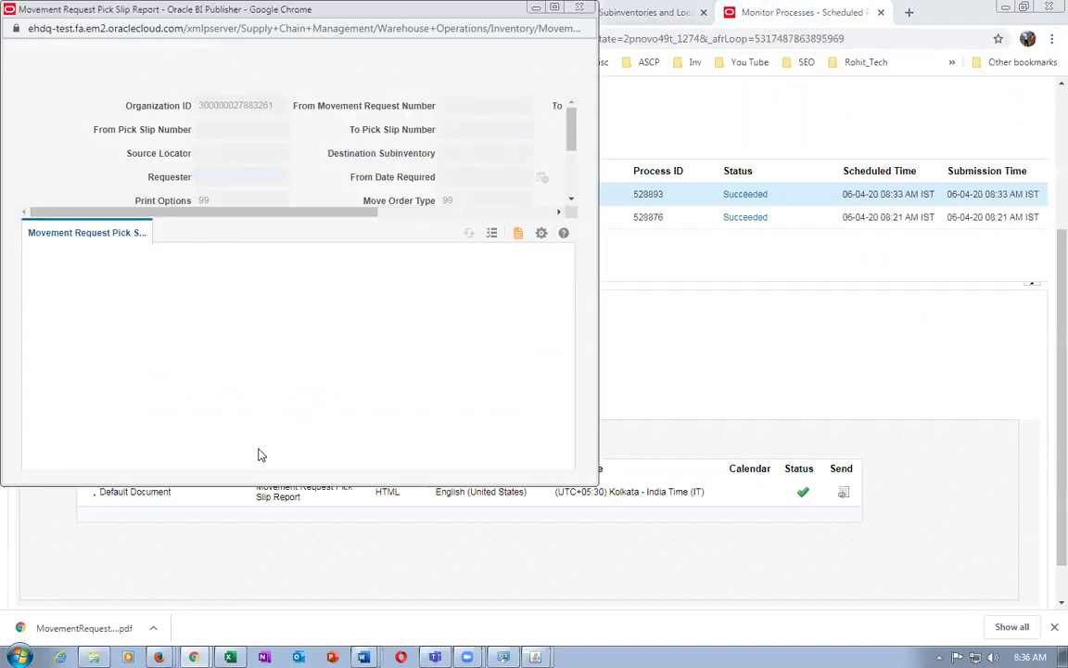
{"action": "left_click", "coordinate": [541, 233]}
{"action": "mouse_move", "coordinate": [522, 256]}
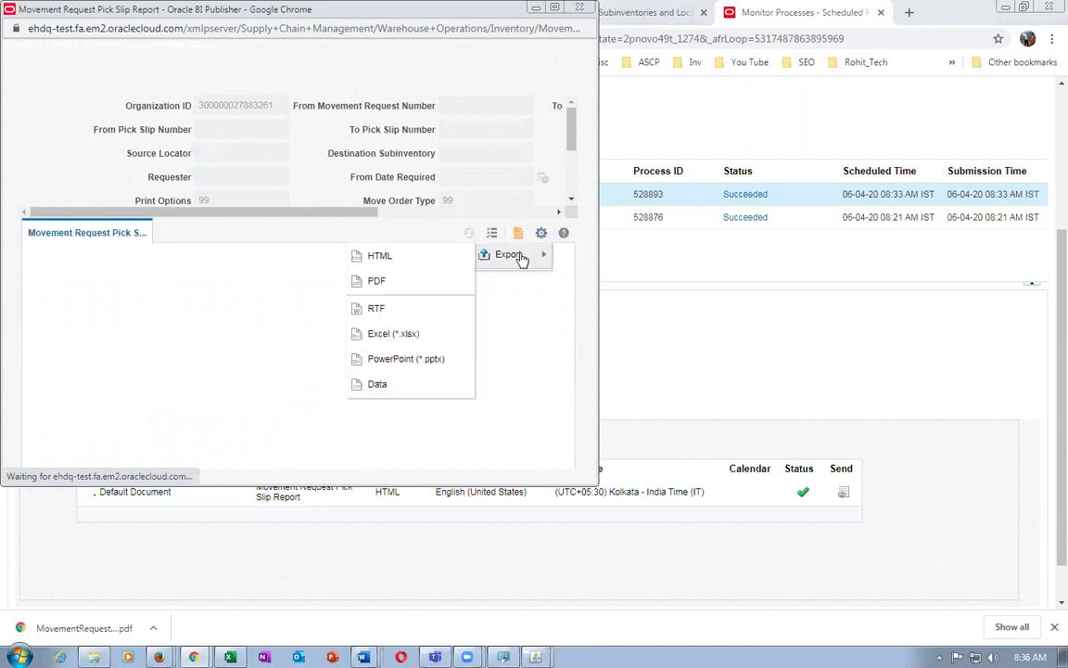
{"action": "left_click", "coordinate": [377, 287]}
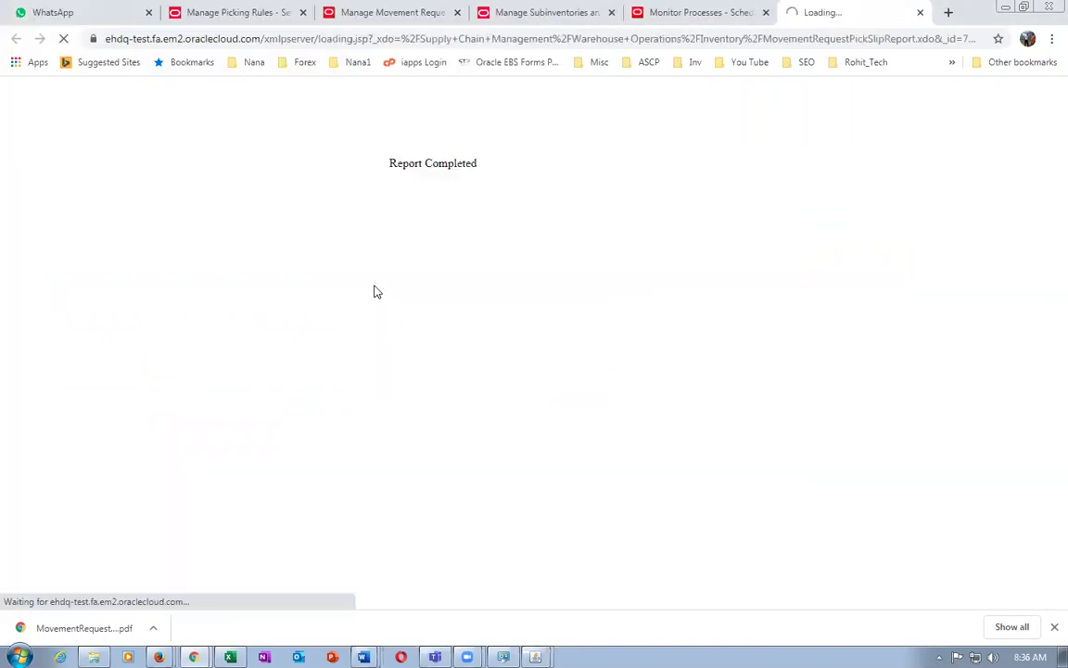
{"action": "left_click", "coordinate": [425, 334]}
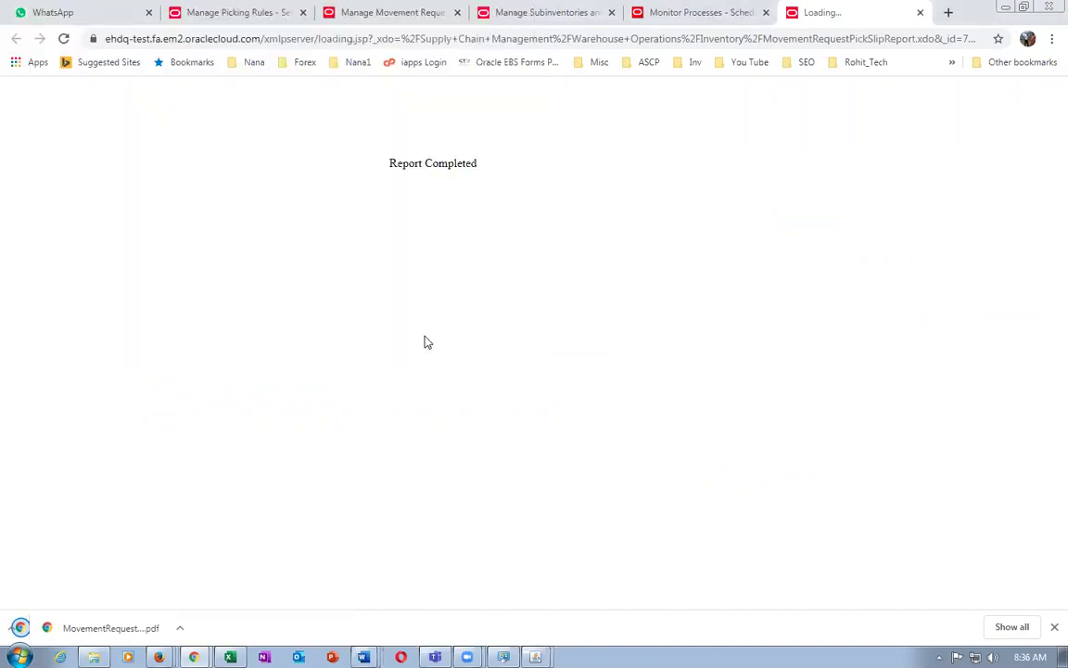
{"action": "left_click", "coordinate": [1018, 630]}
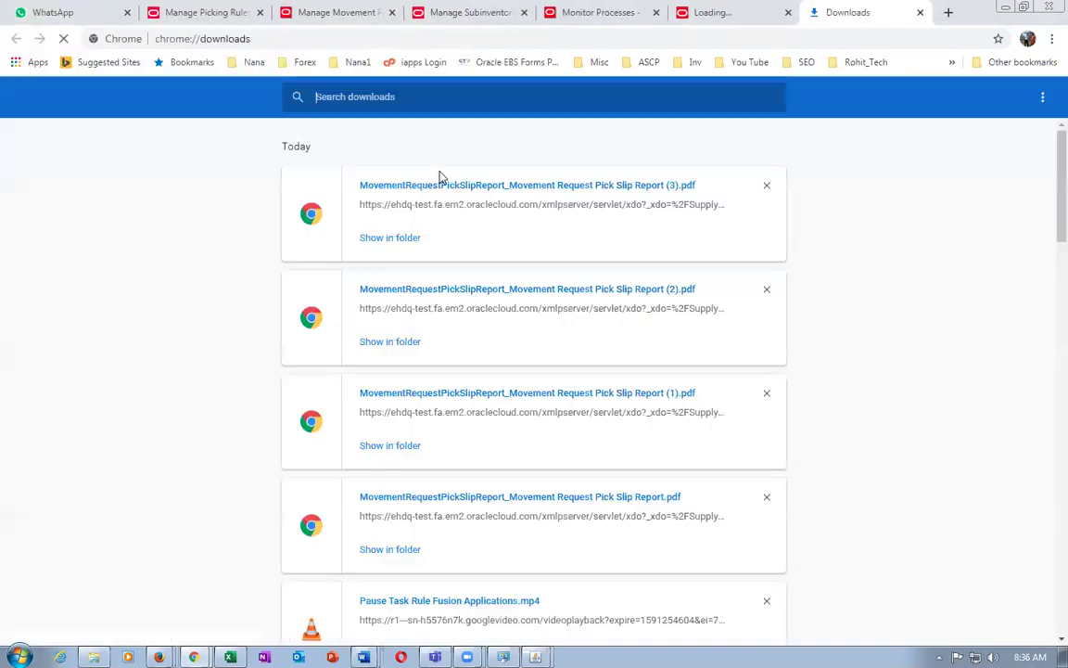
Open 'Pick Slip Report (3).pdf' and scroll through pick slip 50013 to End of Report.
{"action": "left_click", "coordinate": [436, 188]}
{"action": "scroll", "coordinate": [701, 455], "scroll_direction": "down", "scroll_amount": 6}
{"action": "scroll", "coordinate": [701, 460], "scroll_direction": "up", "scroll_amount": 2}
{"action": "scroll", "coordinate": [701, 460], "scroll_direction": "down", "scroll_amount": 2}
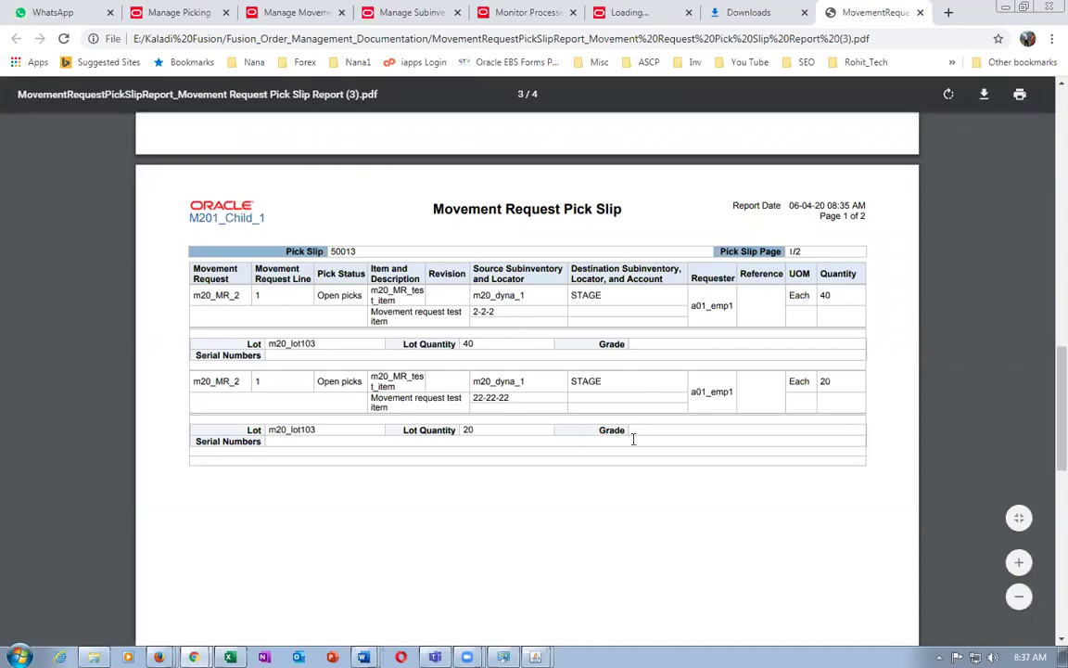
{"action": "scroll", "coordinate": [613, 463], "scroll_direction": "down", "scroll_amount": 3}
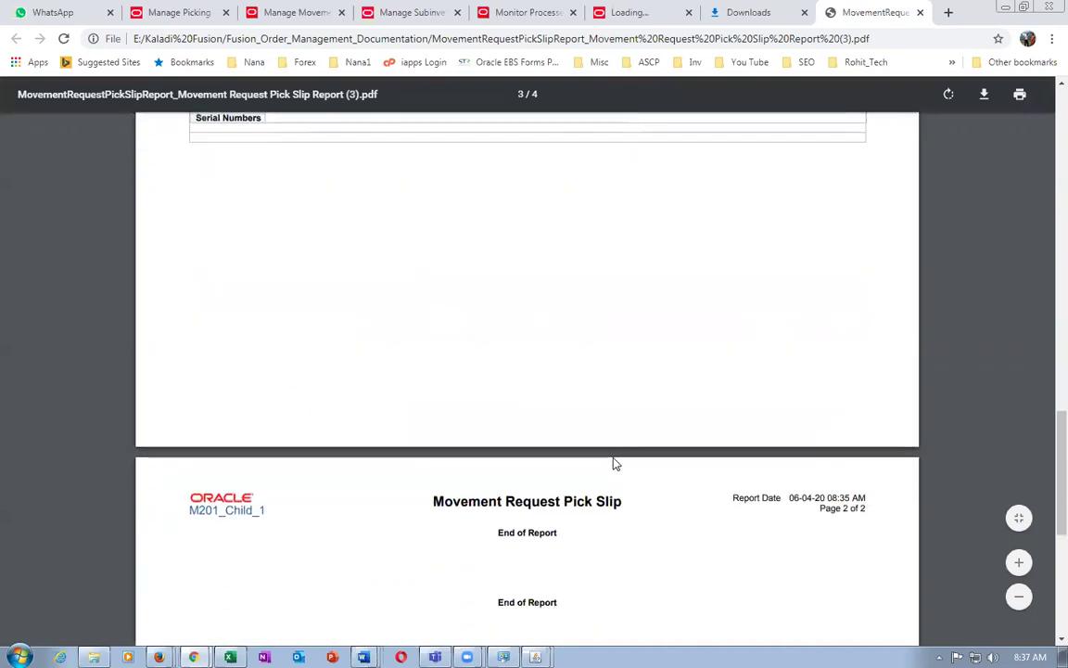
{"action": "scroll", "coordinate": [613, 463], "scroll_direction": "down", "scroll_amount": 3}
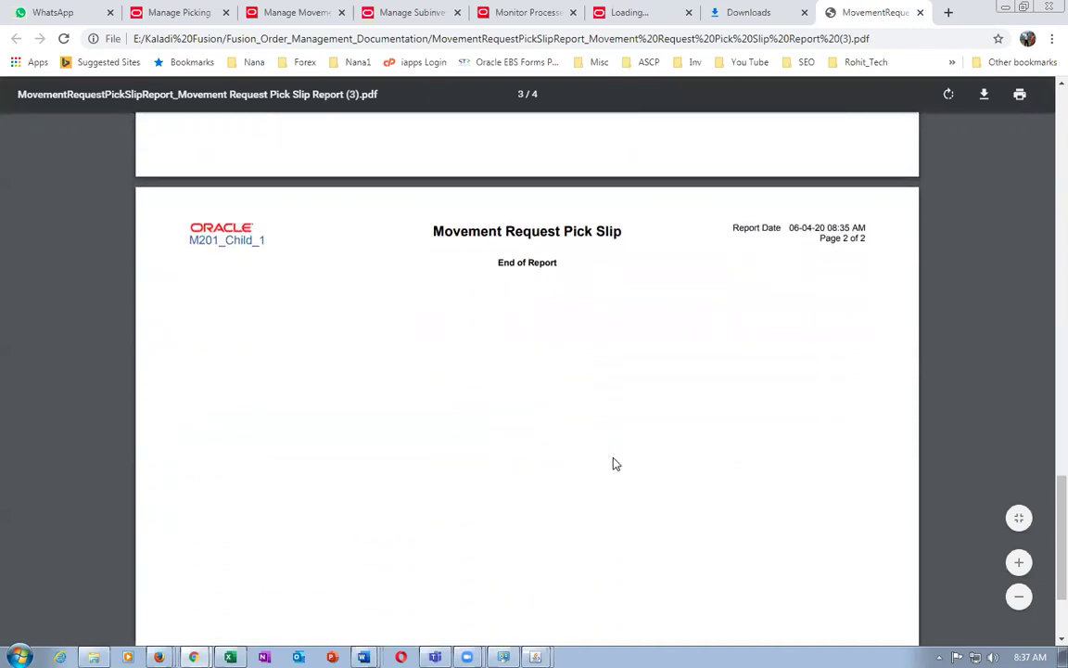
{"action": "scroll", "coordinate": [613, 462], "scroll_direction": "up", "scroll_amount": 10}
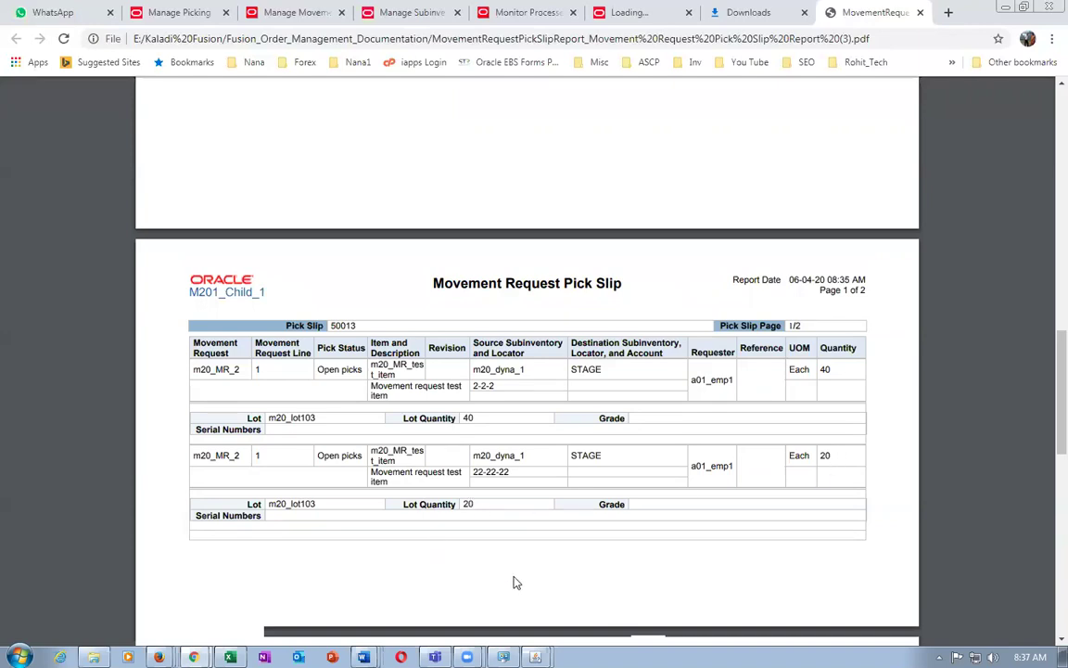
Highlight the 2-2-2 and 22-22-22 locators allocated on the m20_MR_2 pick slip.
{"action": "left_click_drag", "start_coordinate": [475, 386], "coordinate": [493, 390]}
{"action": "left_click_drag", "start_coordinate": [485, 472], "coordinate": [509, 475]}
{"action": "left_click", "coordinate": [503, 612]}
Glance at the BI Publisher report window, then return to Manage Movement Requests.
{"action": "left_click", "coordinate": [194, 657]}
{"action": "left_click", "coordinate": [143, 653]}
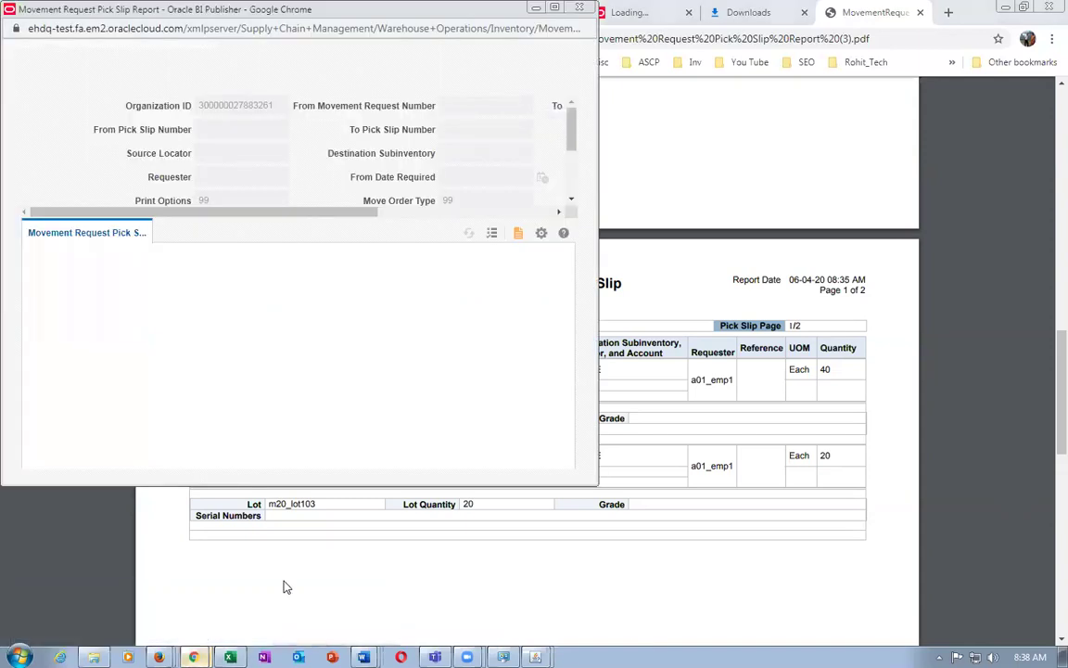
{"action": "left_click", "coordinate": [705, 149]}
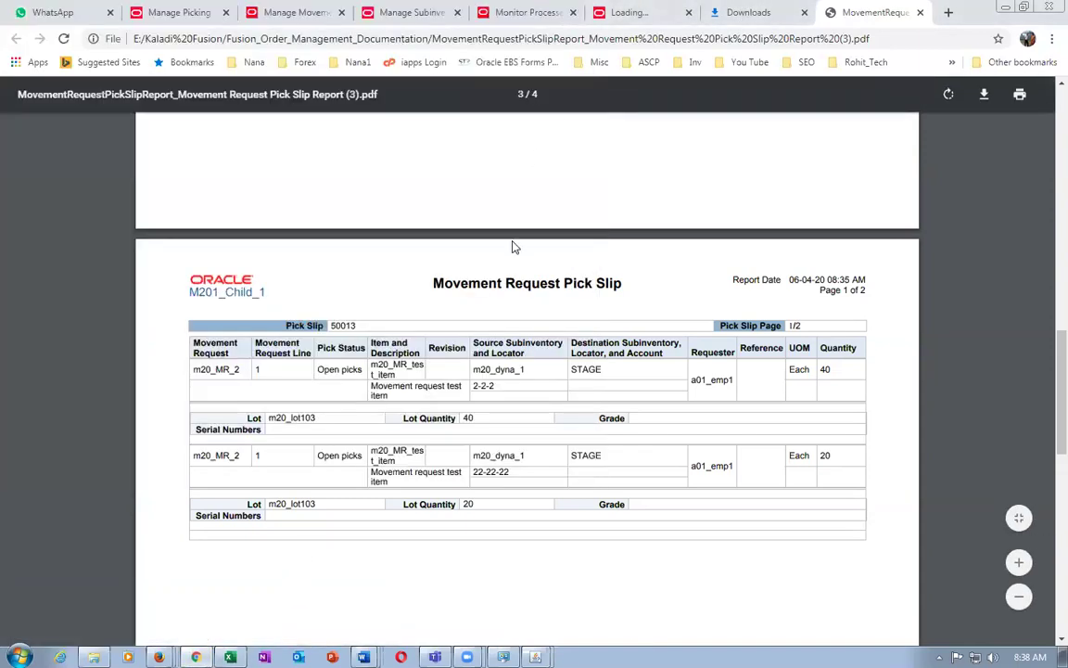
{"action": "left_click", "coordinate": [292, 15]}
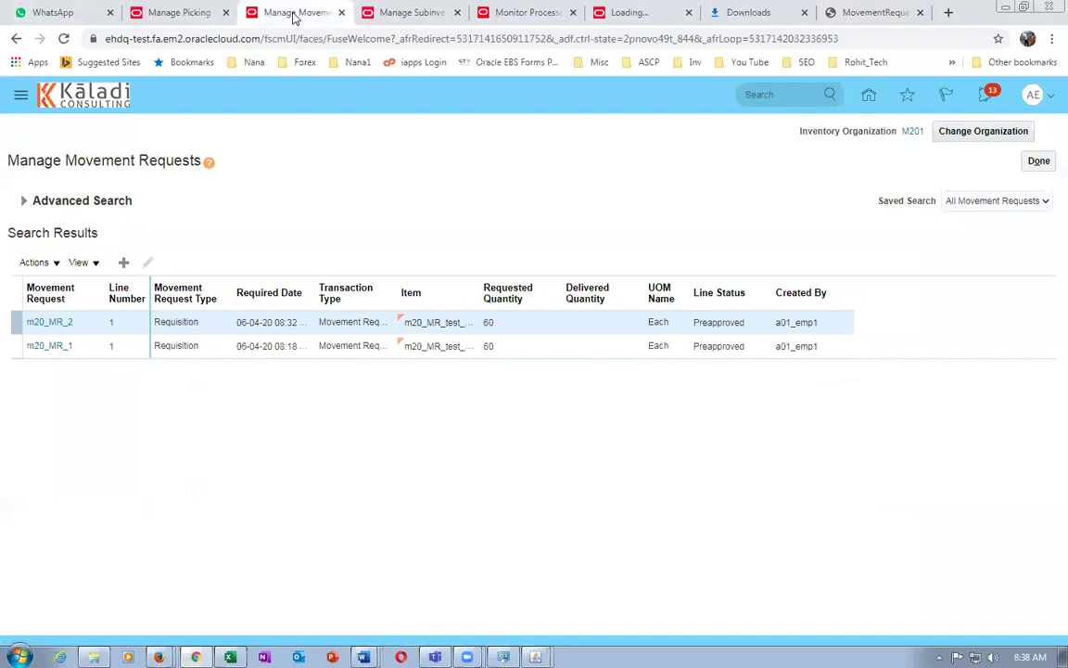
Deactivate the M201 assignment of m20_picking_rule and save it.
{"action": "left_click", "coordinate": [181, 13]}
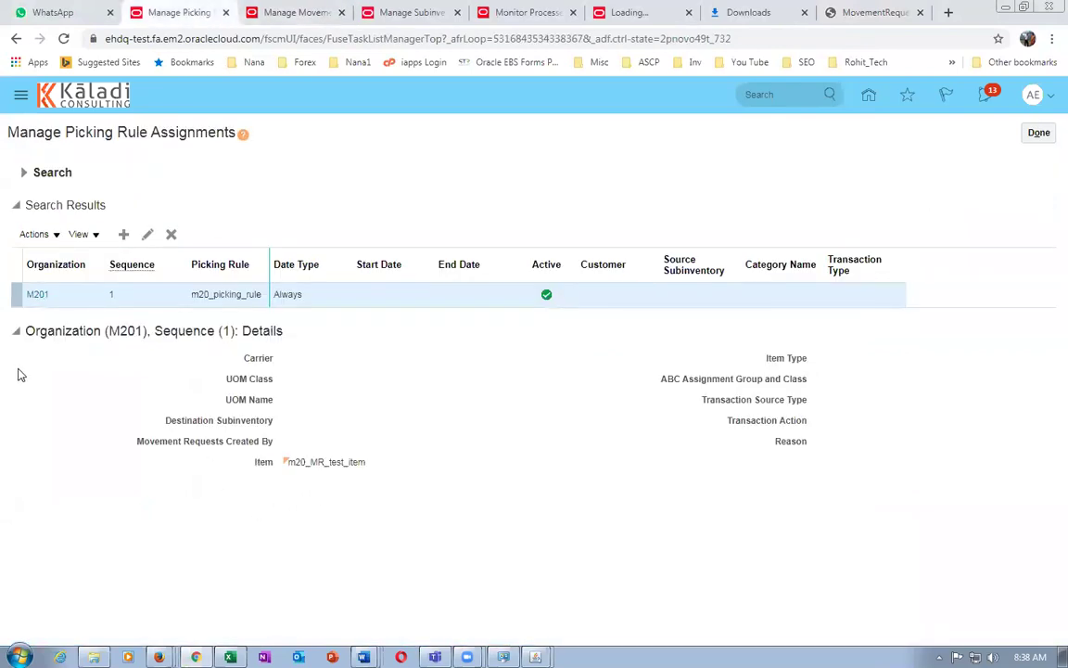
{"action": "left_click", "coordinate": [171, 234]}
{"action": "left_click", "coordinate": [718, 206]}
{"action": "left_click", "coordinate": [973, 133]}
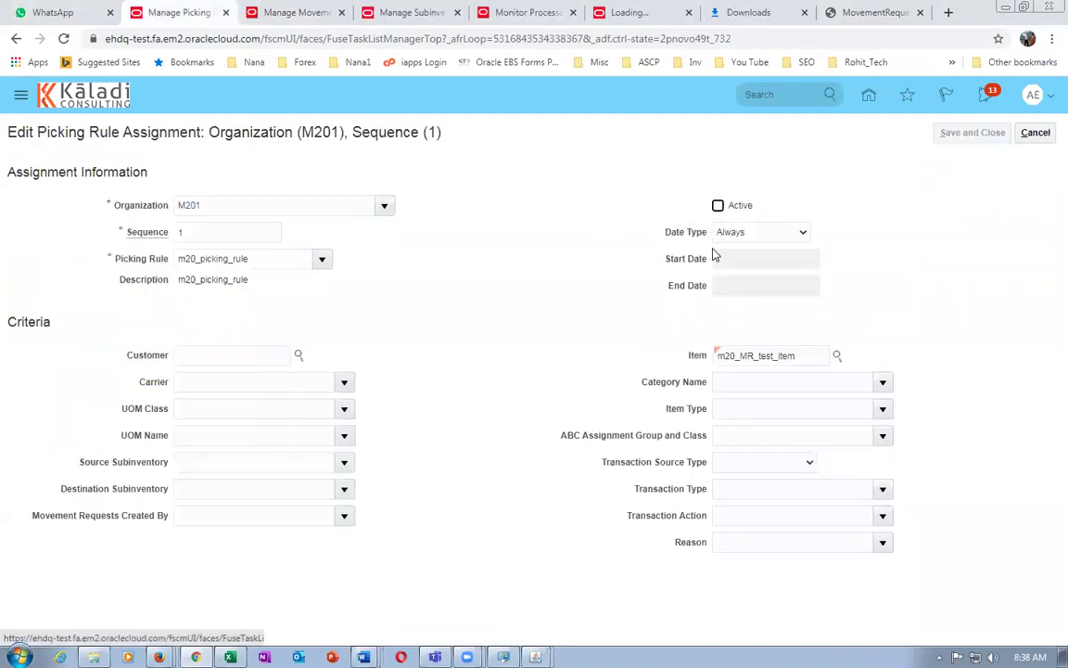
{"action": "left_click", "coordinate": [1037, 135]}
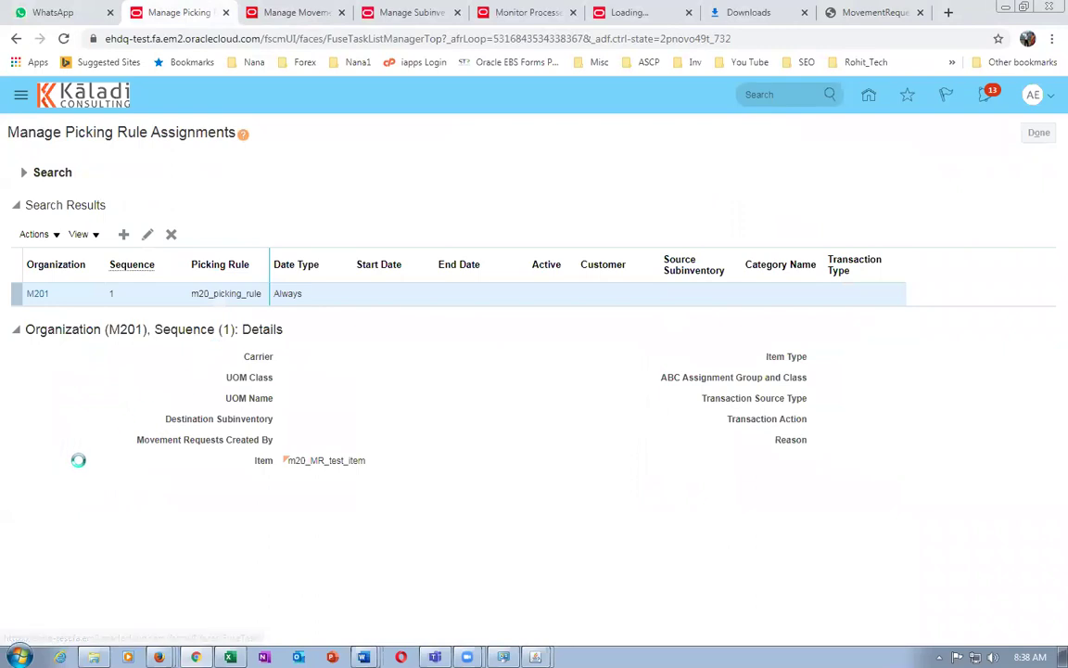
Edit m20_picking_rule: clear Active, enable Allow partial picking and Enforce single lot.
{"action": "left_click", "coordinate": [148, 233]}
{"action": "left_click", "coordinate": [718, 205]}
{"action": "left_click", "coordinate": [719, 235]}
{"action": "left_click", "coordinate": [719, 325]}
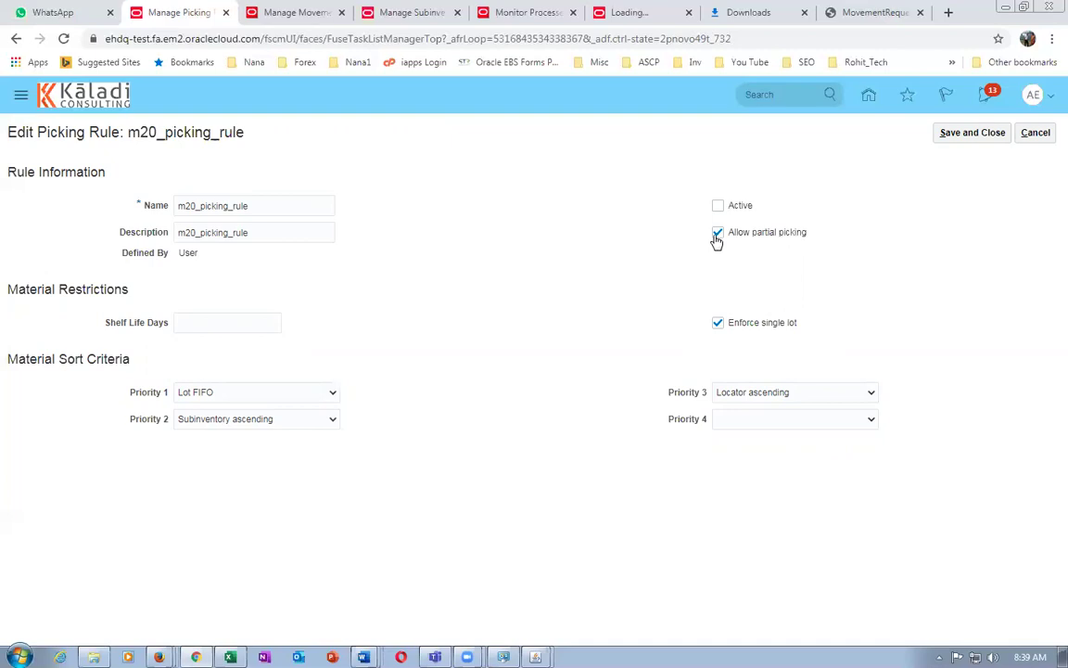
Keep partial picking on, mark m20_picking_rule Active, and save the rule.
{"action": "left_click", "coordinate": [717, 233]}
{"action": "left_click", "coordinate": [718, 233]}
{"action": "left_click", "coordinate": [718, 205]}
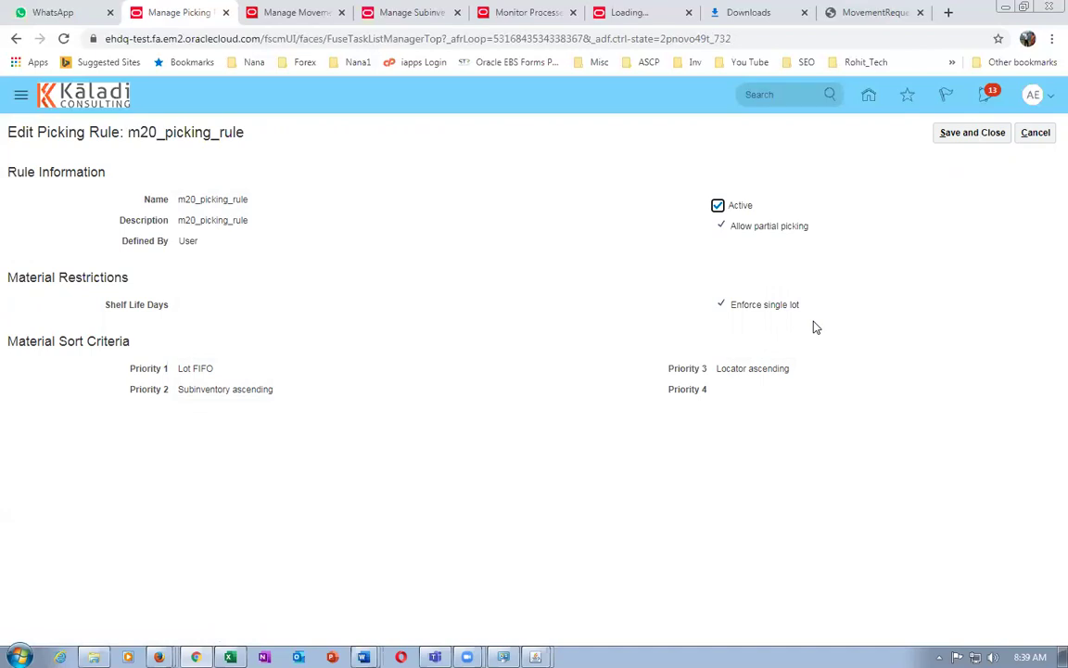
{"action": "left_click", "coordinate": [966, 137]}
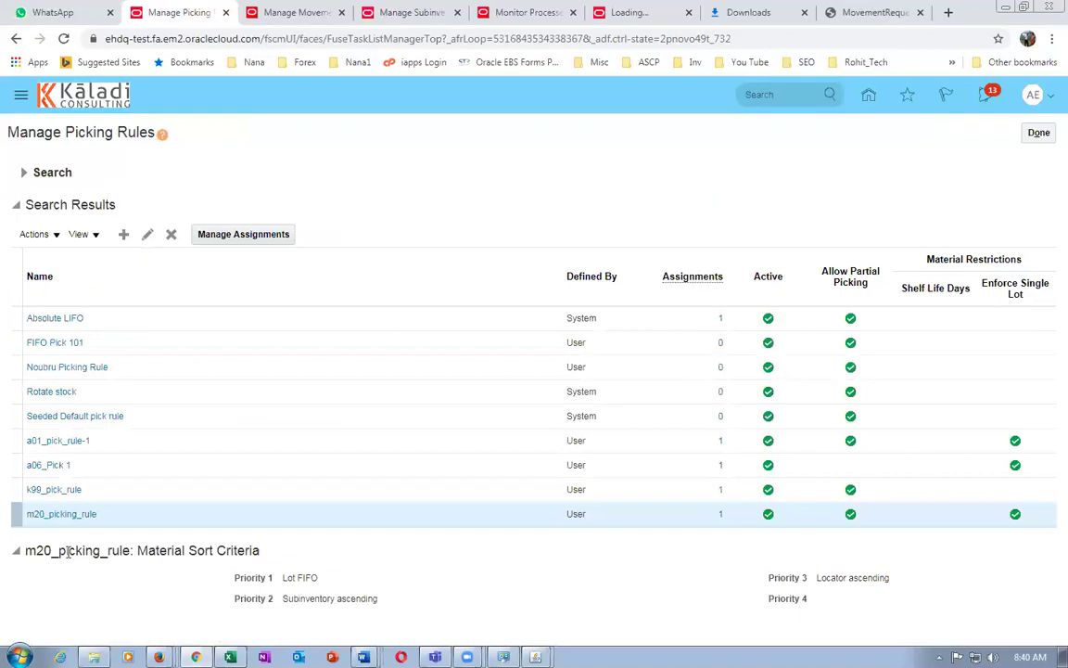
Mark the M201 assignment of m20_picking_rule Active again and save it.
{"action": "left_click", "coordinate": [268, 236]}
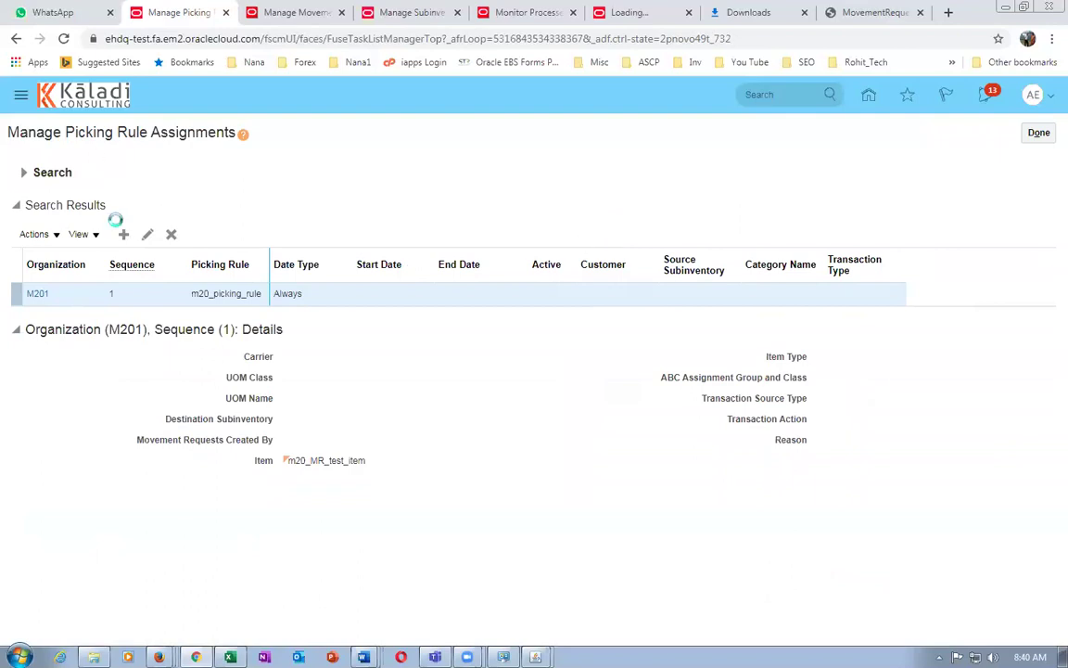
{"action": "left_click", "coordinate": [133, 291]}
{"action": "left_click", "coordinate": [147, 235]}
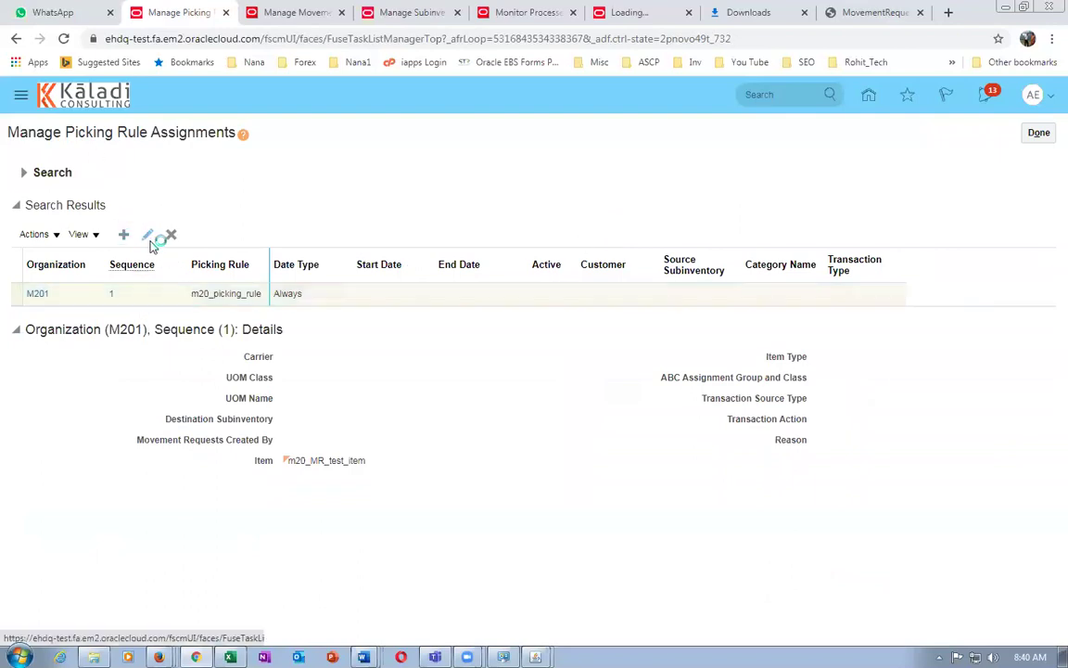
{"action": "left_click", "coordinate": [726, 211]}
{"action": "left_click", "coordinate": [976, 136]}
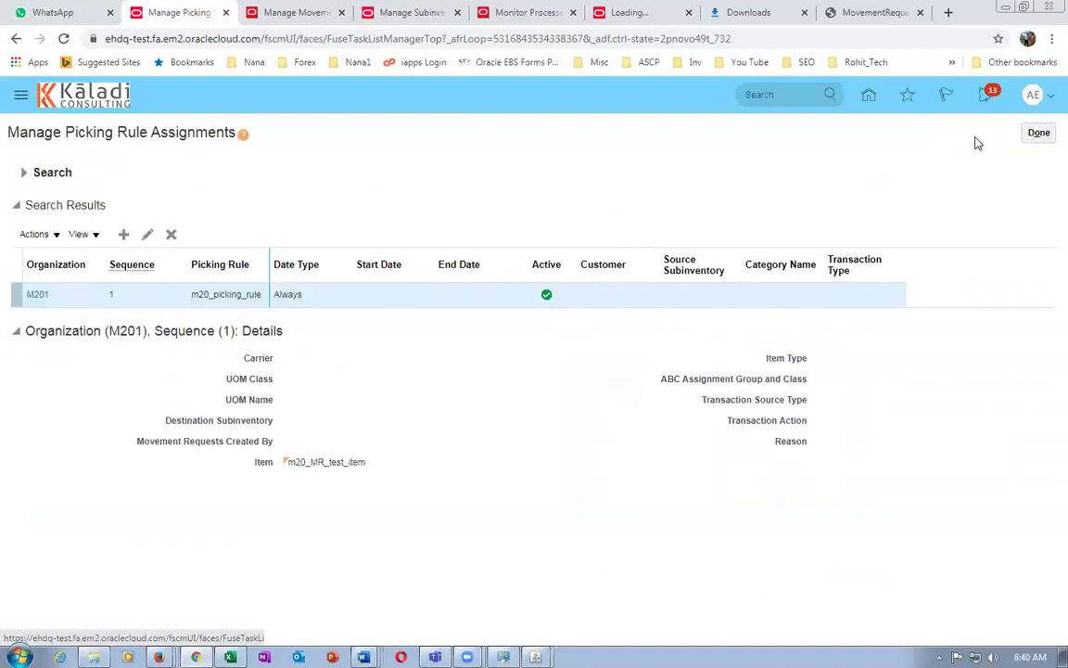
Return to the picking rules list and reopen m20_picking_rule for editing.
{"action": "left_click", "coordinate": [1039, 133]}
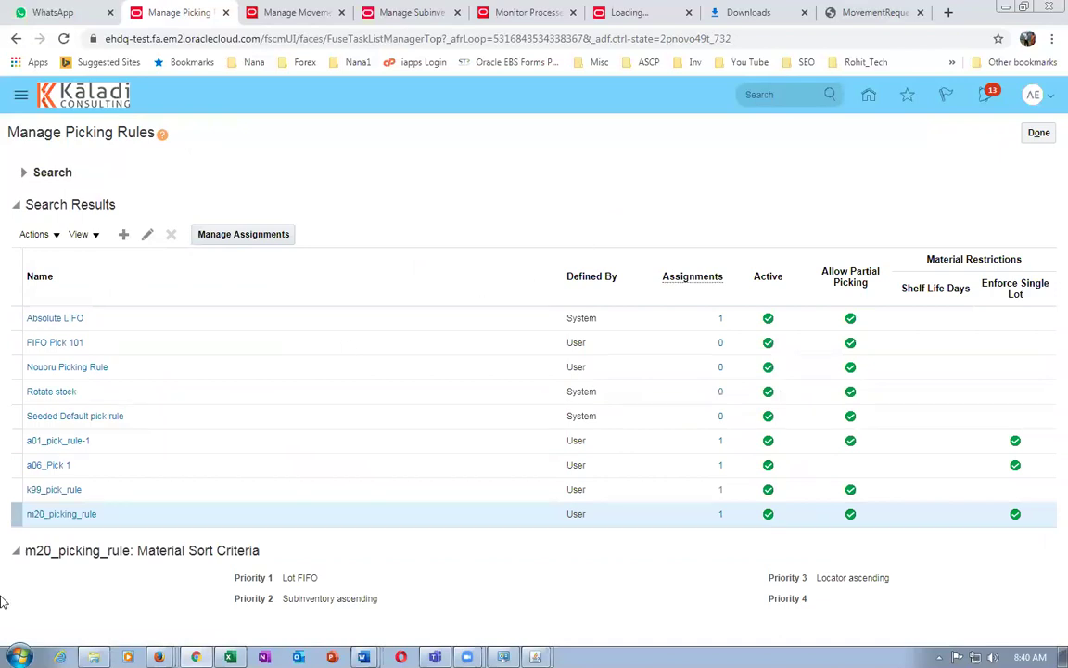
{"action": "left_click", "coordinate": [147, 233]}
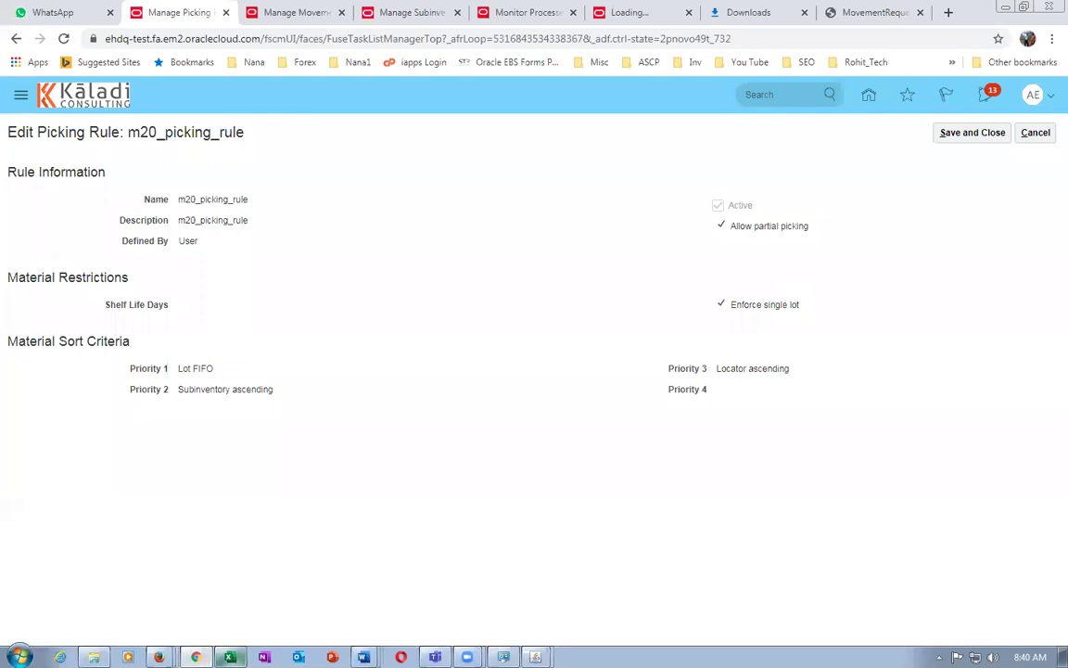
{"action": "left_click", "coordinate": [230, 656]}
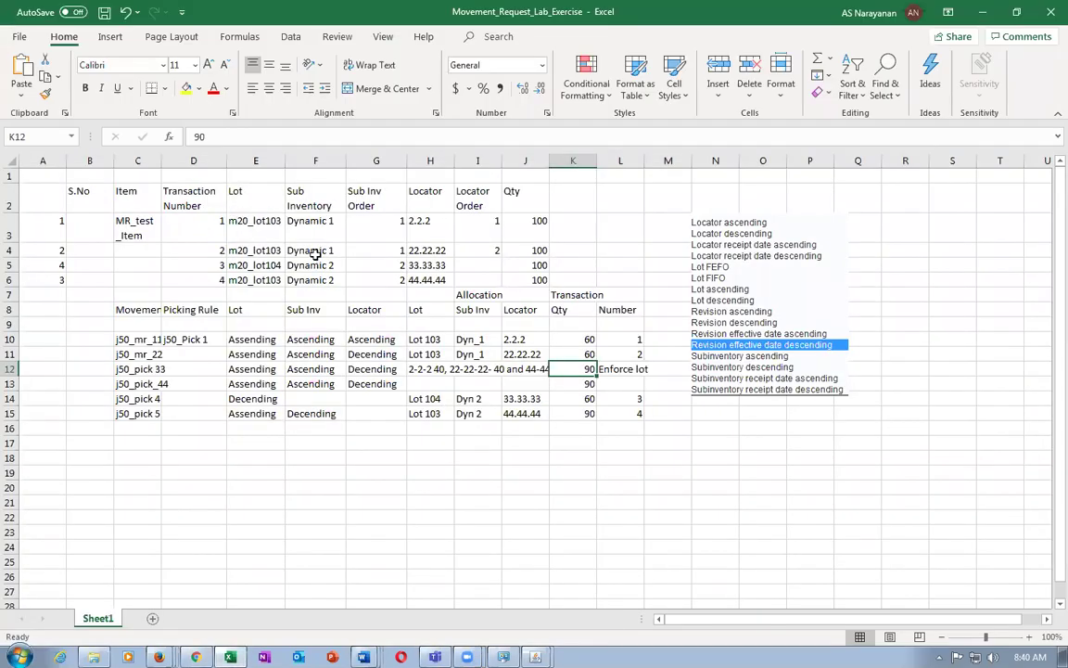
Review the workbook's lots m20_lot103/m20_lot104, Dynamic 2 subinventory, locator 22.22.22 and quantities.
{"action": "left_click", "coordinate": [433, 250]}
{"action": "left_click", "coordinate": [528, 250]}
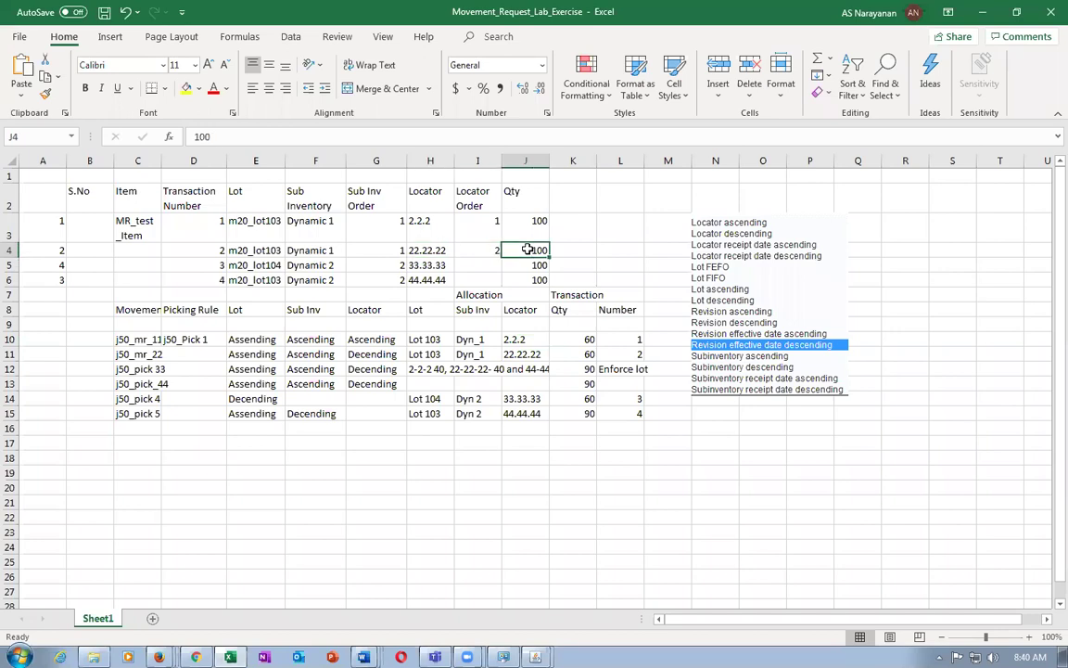
{"action": "left_click", "coordinate": [256, 279]}
{"action": "left_click", "coordinate": [539, 281]}
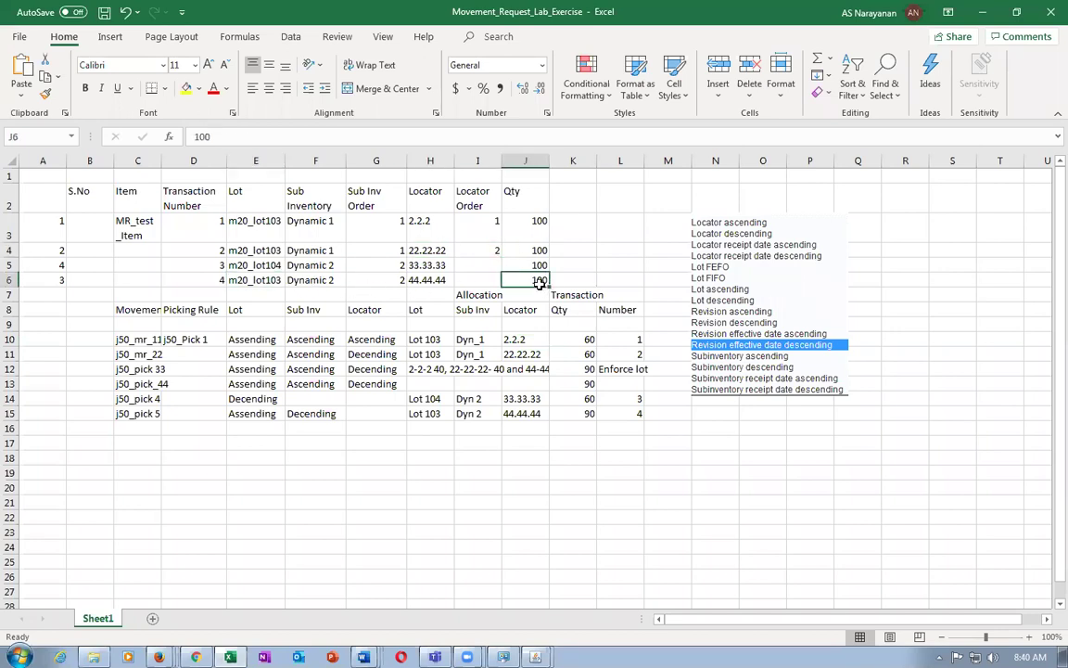
{"action": "left_click", "coordinate": [546, 251]}
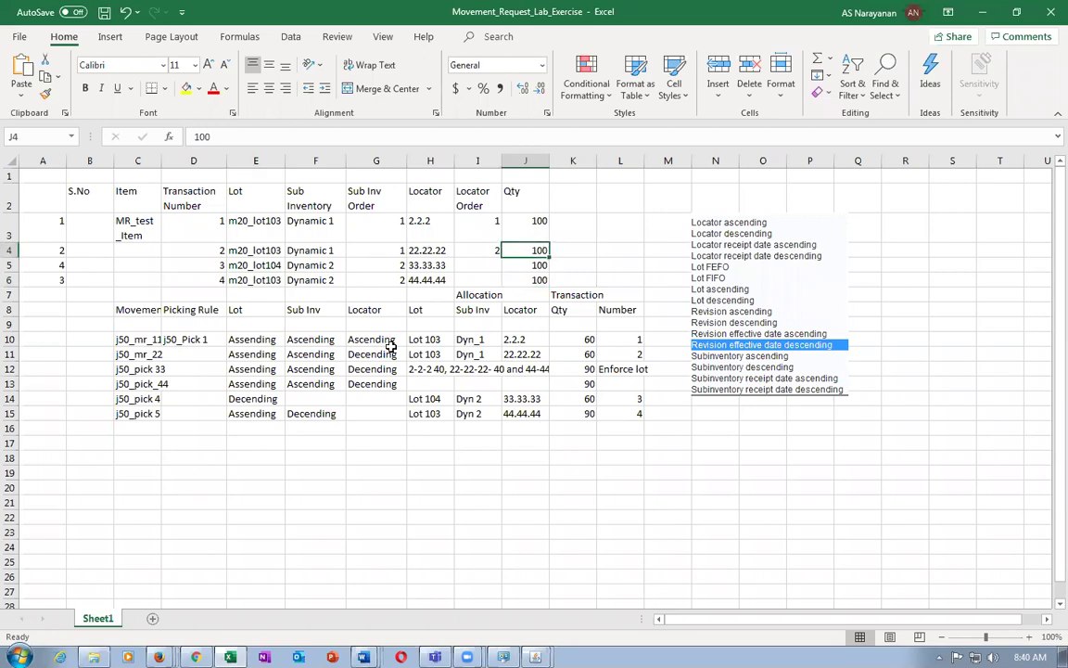
{"action": "key", "text": "alt+Tab"}
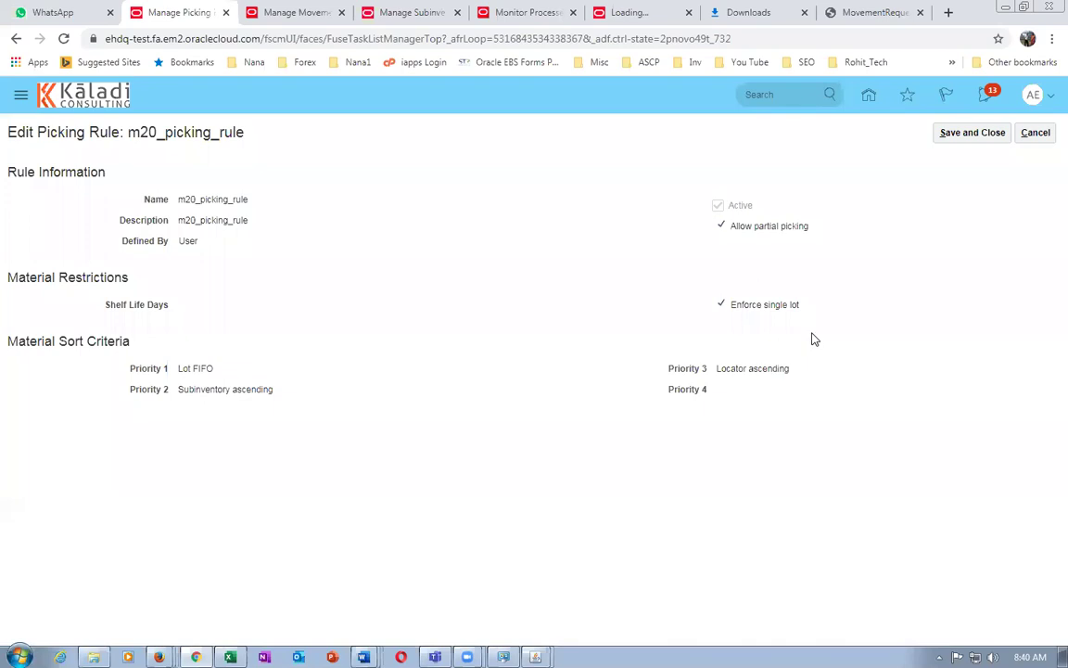
{"action": "key", "text": "alt+Tab"}
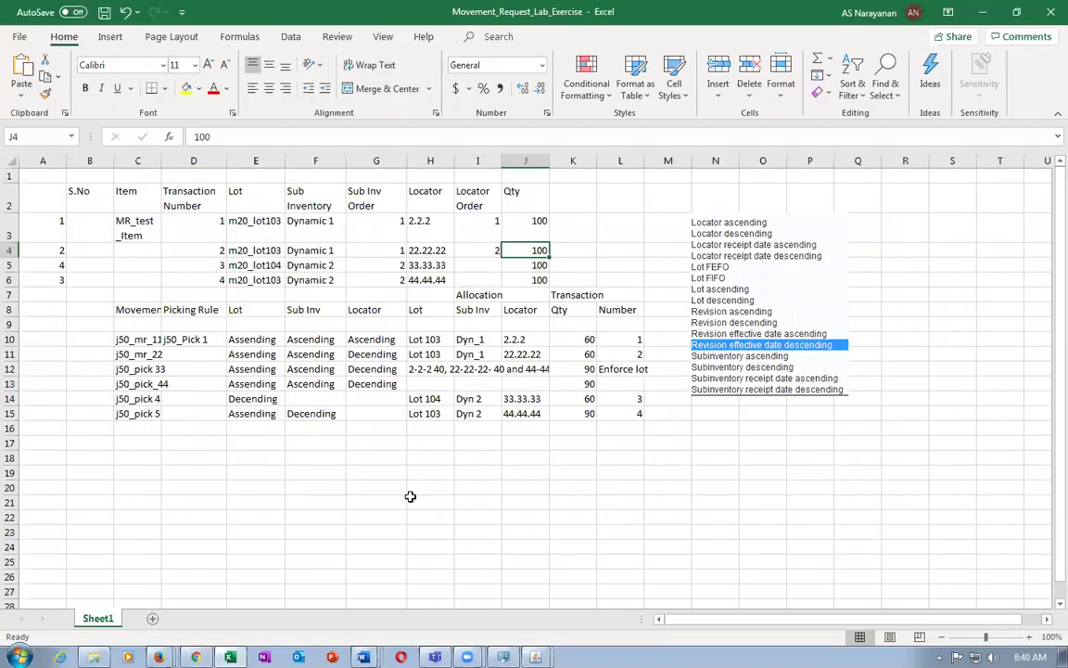
{"action": "left_click", "coordinate": [314, 279]}
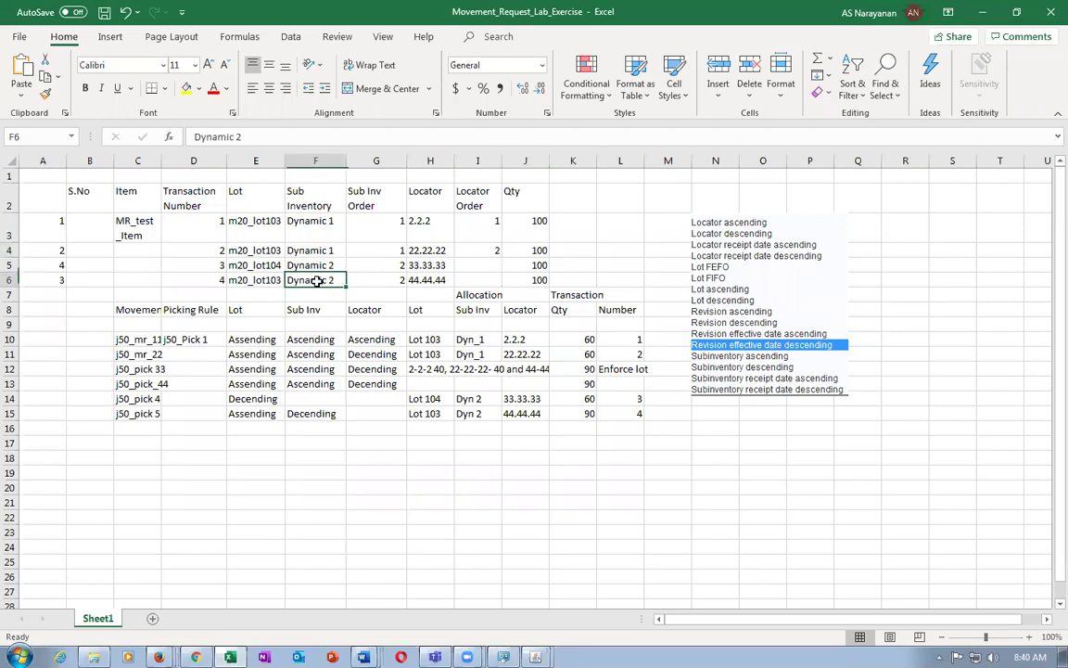
{"action": "left_click", "coordinate": [540, 279]}
{"action": "left_click", "coordinate": [542, 251]}
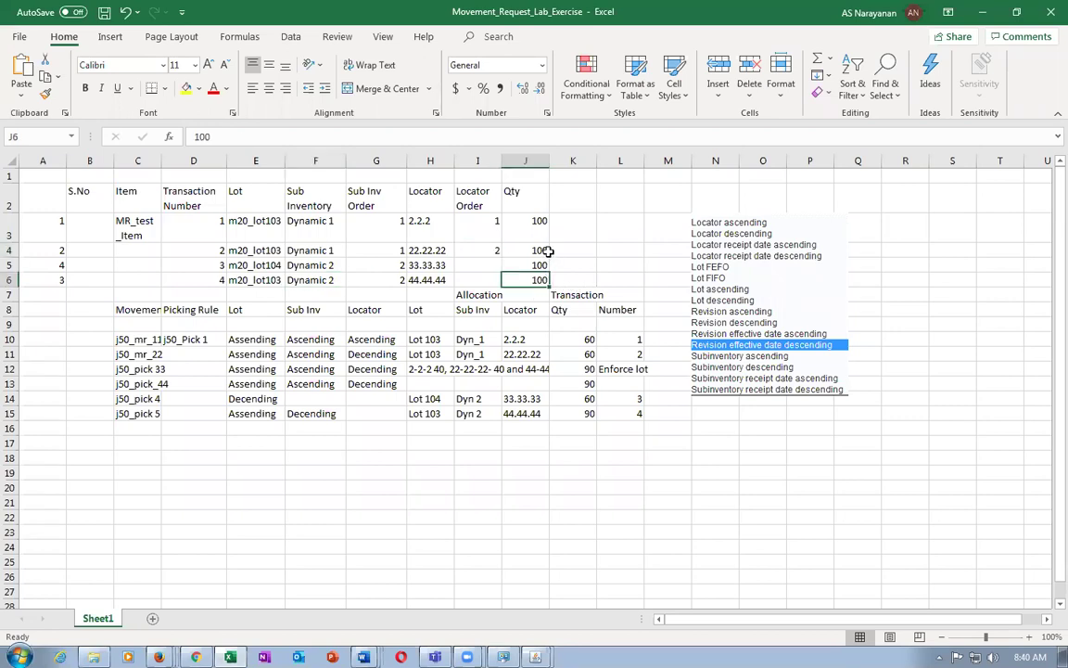
{"action": "left_click", "coordinate": [264, 279]}
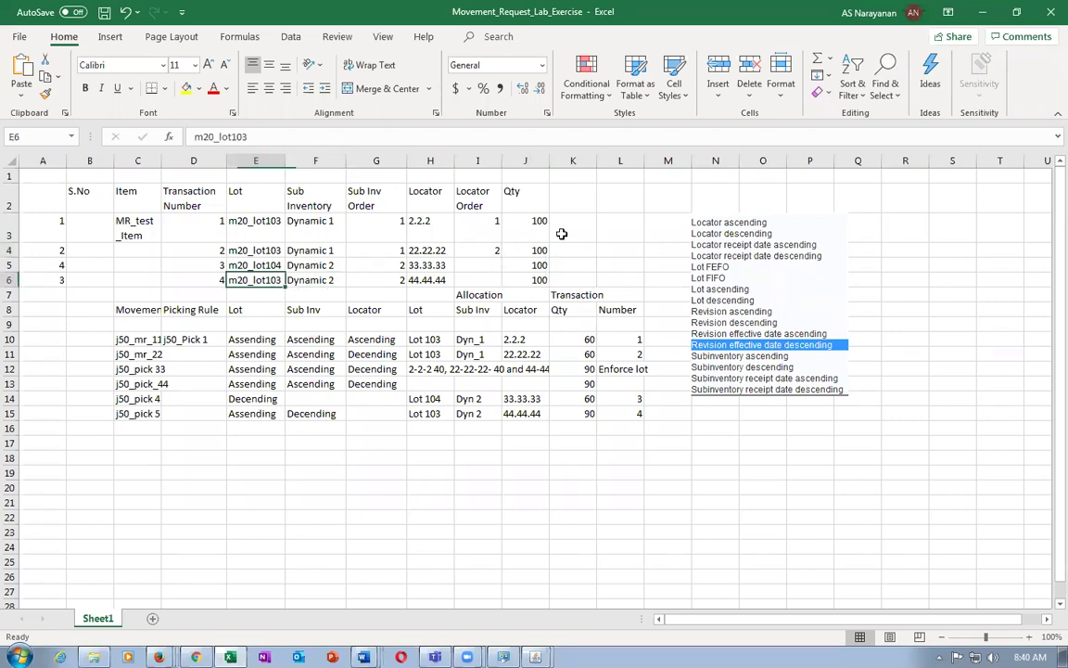
{"action": "left_click", "coordinate": [264, 265]}
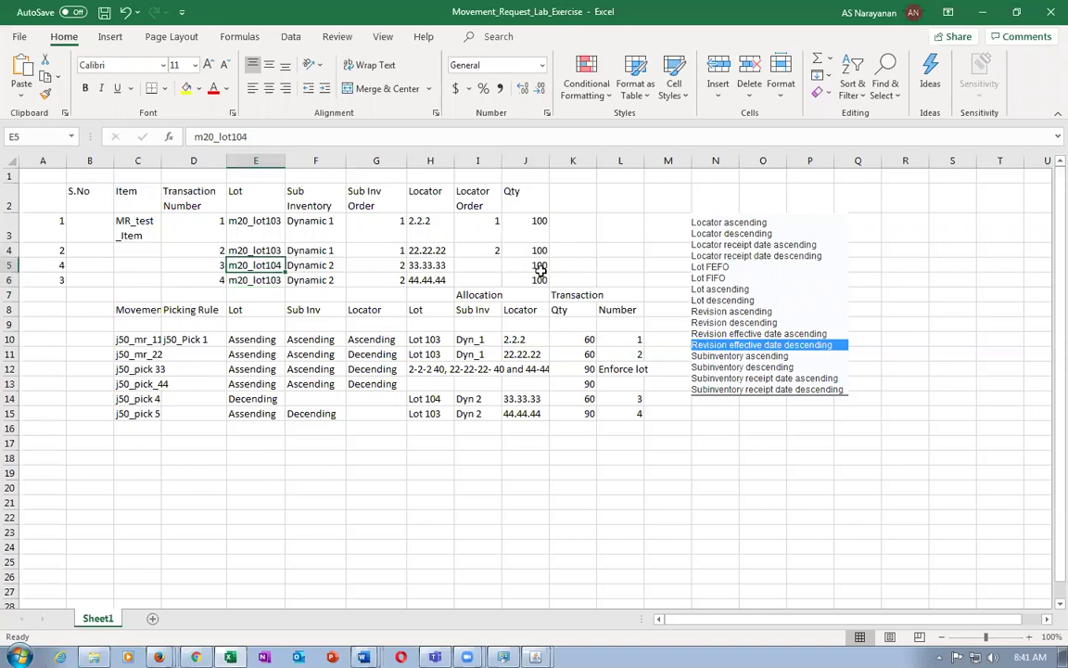
Back in Oracle, save m20_picking_rule and go to Manage Movement Requests.
{"action": "key", "text": "alt+Tab"}
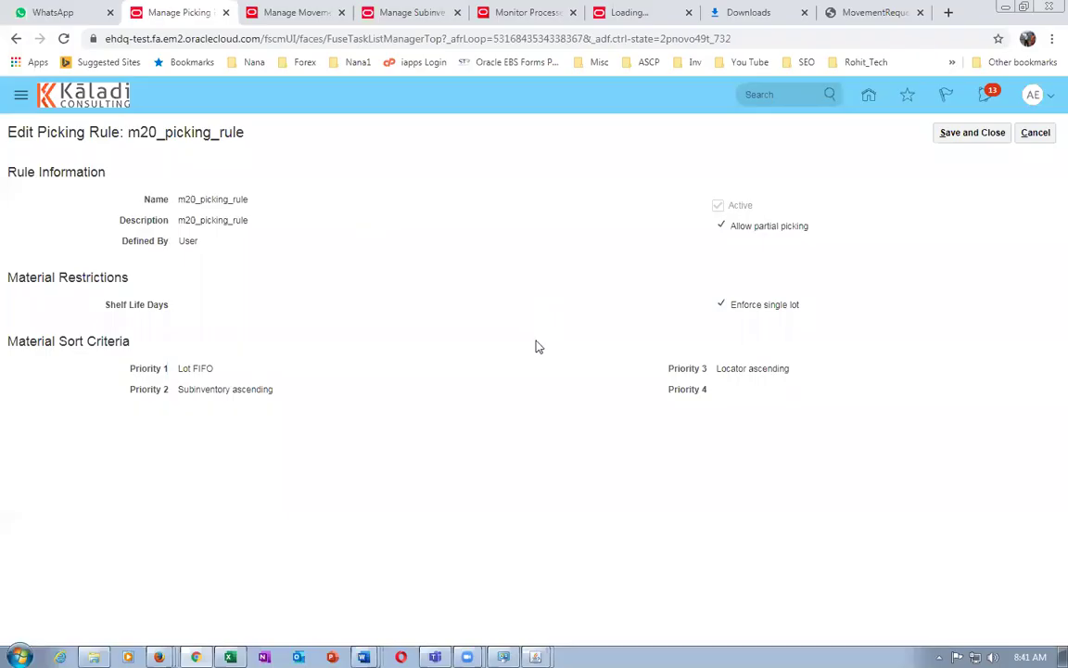
{"action": "key", "text": "alt+Tab"}
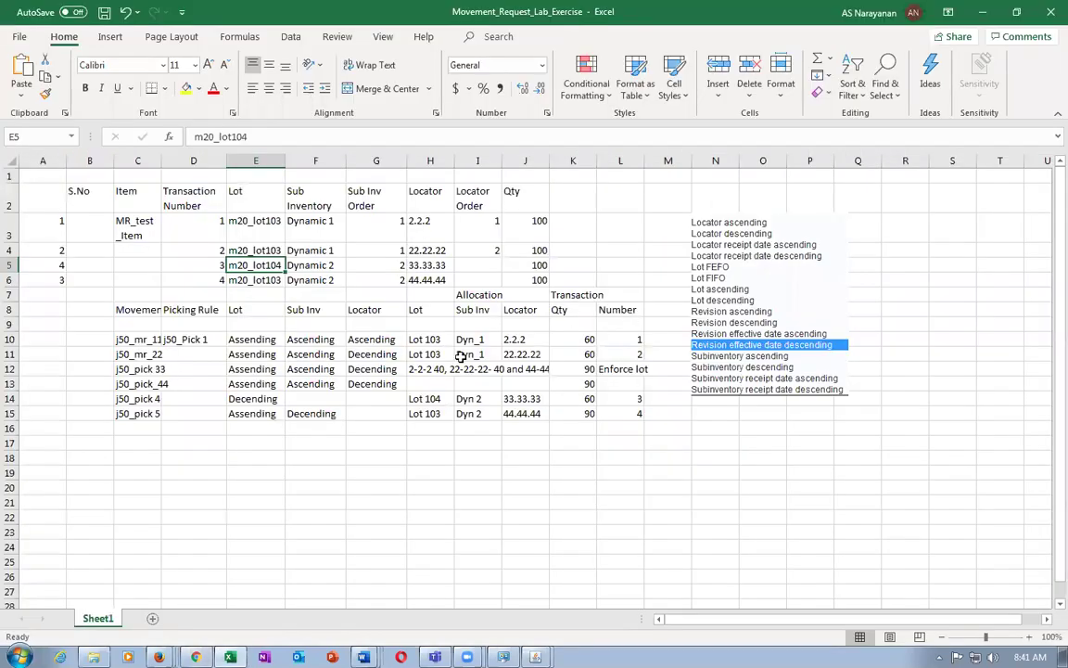
{"action": "key", "text": "alt+Tab"}
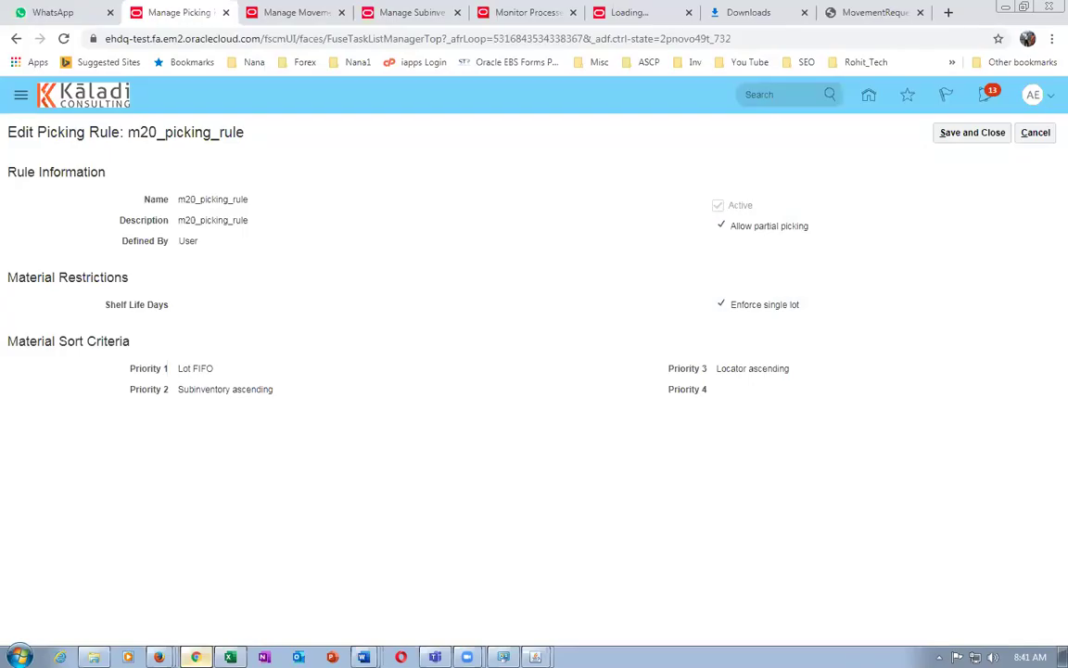
{"action": "left_click", "coordinate": [976, 131]}
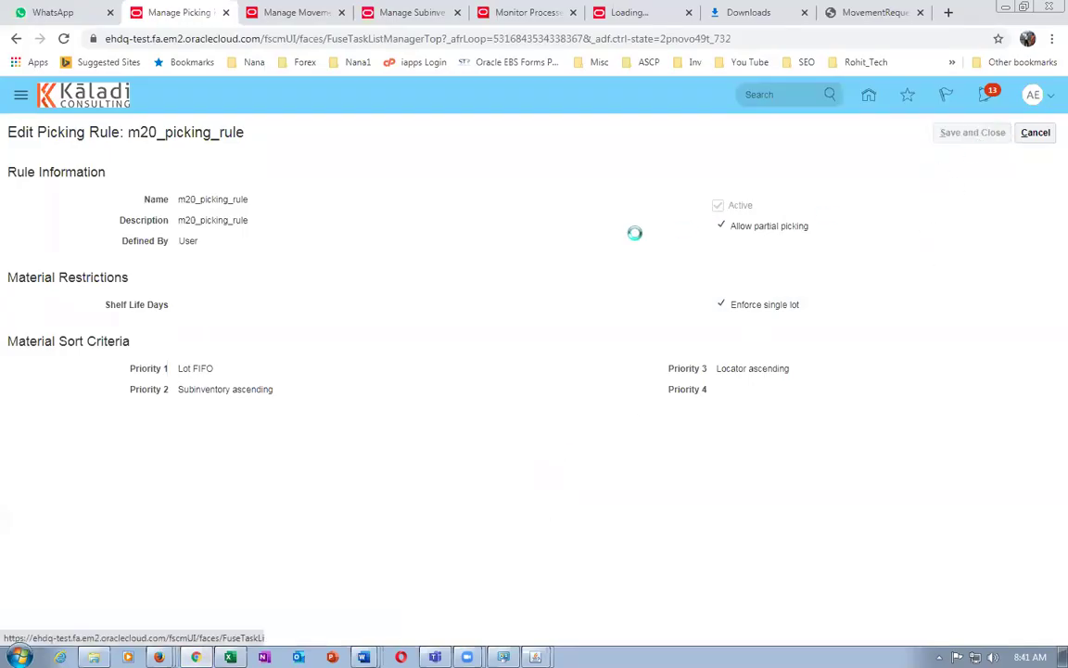
{"action": "left_click", "coordinate": [302, 15]}
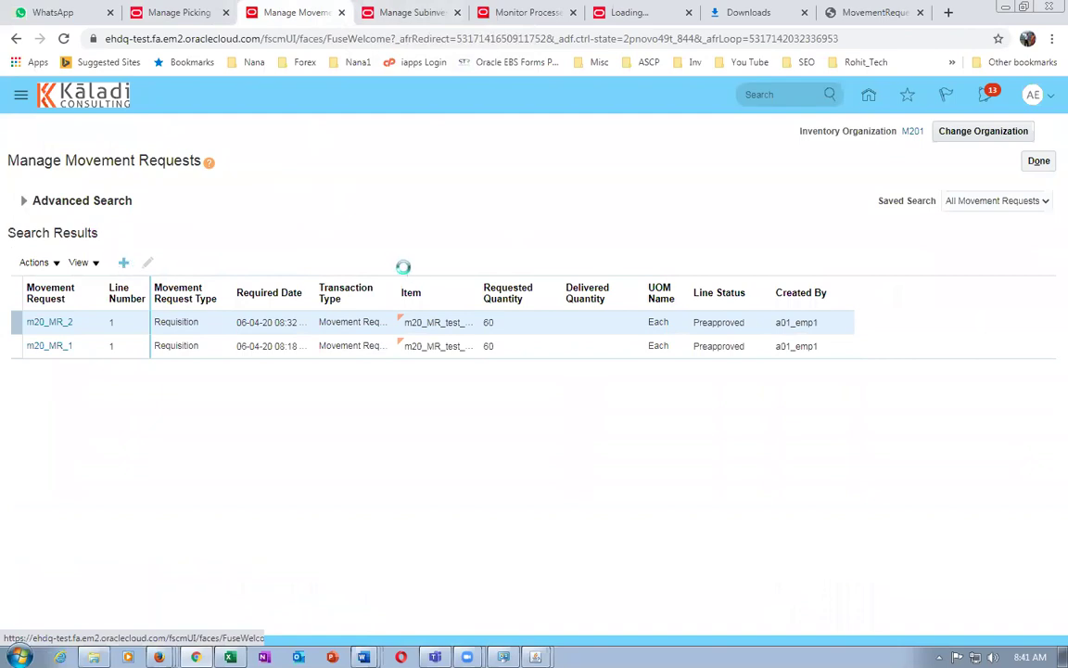
Name the request m20_MR_3, copy it into Description, use Movement Request Transfer to STAGE.
{"action": "double_click", "coordinate": [326, 229]}
{"action": "type", "text": "m20_MR_3"}
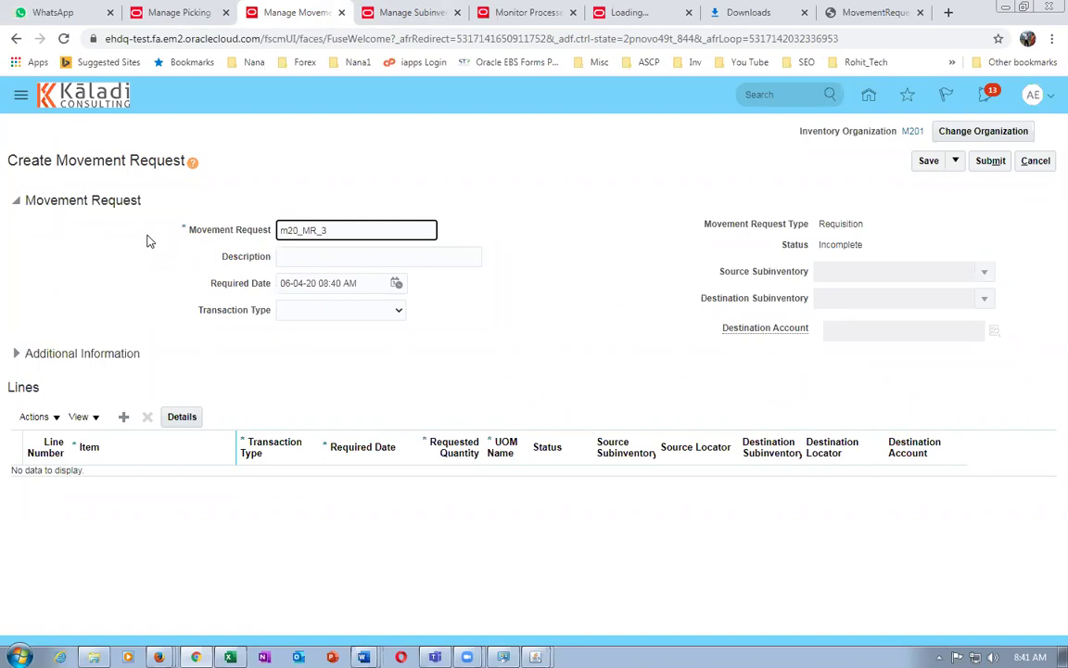
{"action": "left_click_drag", "start_coordinate": [352, 233], "coordinate": [181, 227]}
{"action": "key", "text": "ctrl+c"}
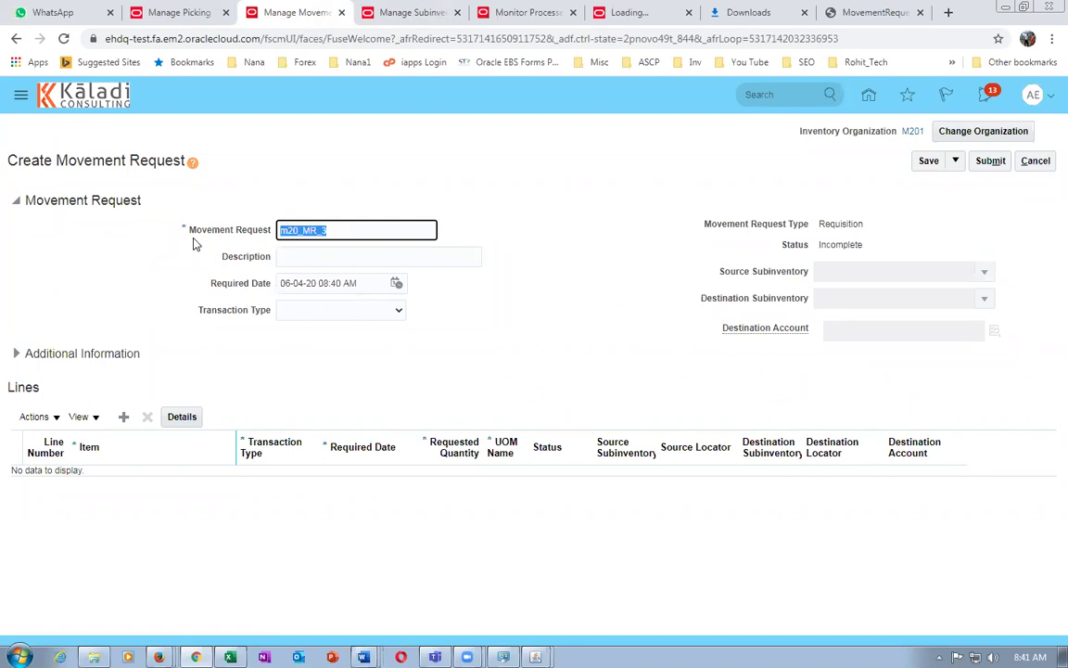
{"action": "left_click", "coordinate": [289, 256]}
{"action": "key", "text": "ctrl+v"}
{"action": "left_click", "coordinate": [326, 310]}
{"action": "left_click", "coordinate": [336, 347]}
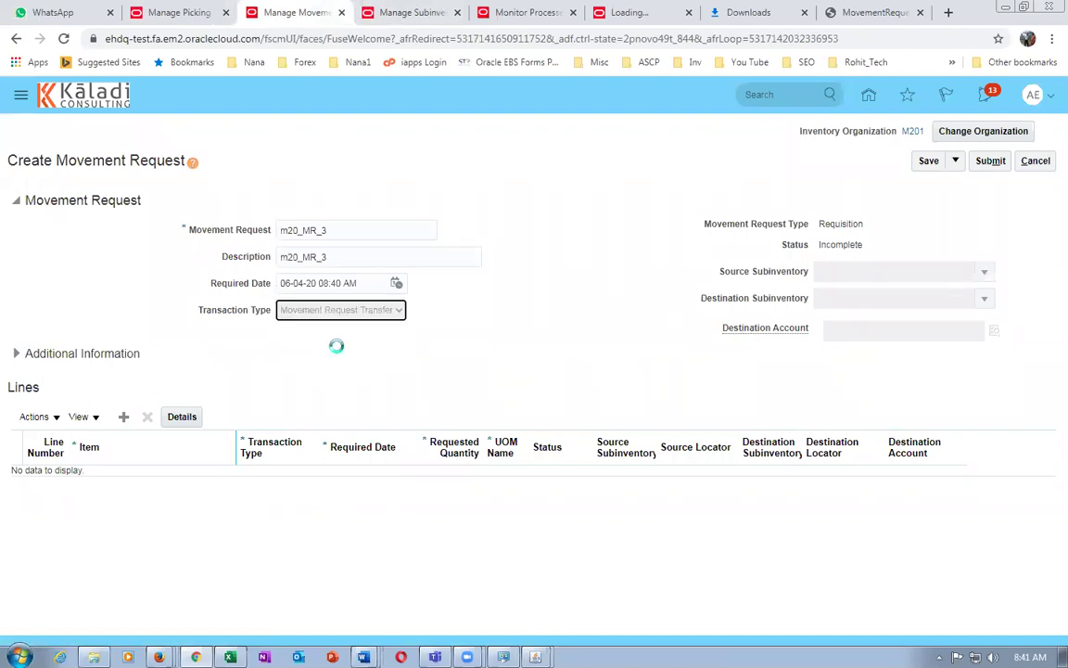
{"action": "left_click", "coordinate": [861, 298]}
{"action": "type", "text": "STAGE"}
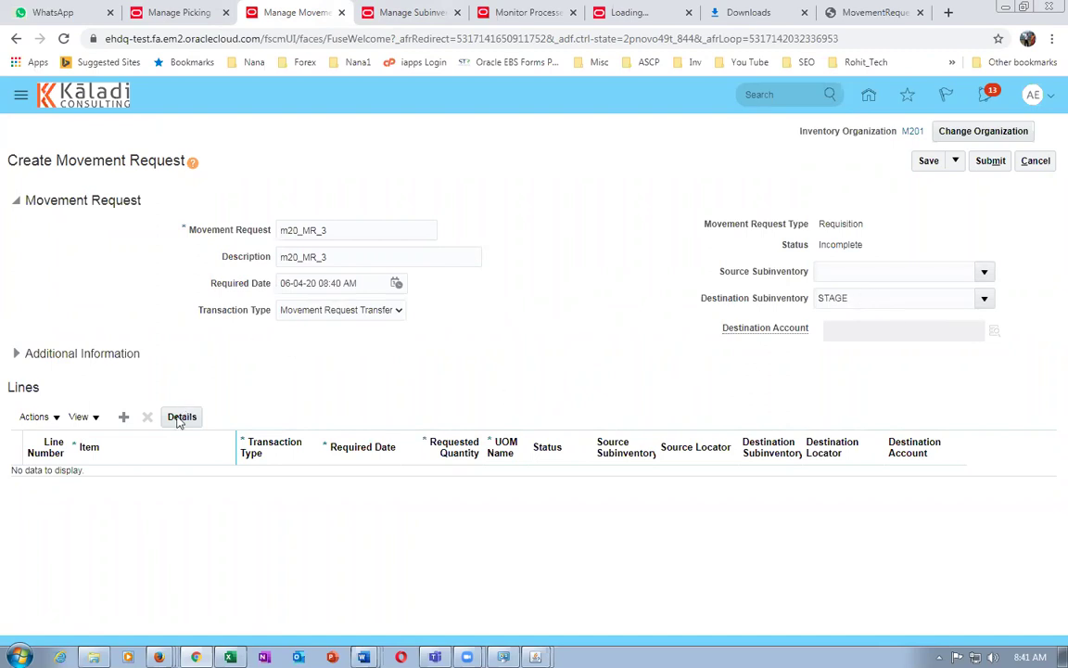
Add a line for 190 of m20_MR_test_item and submit the request.
{"action": "left_click", "coordinate": [123, 416]}
{"action": "left_click", "coordinate": [153, 480]}
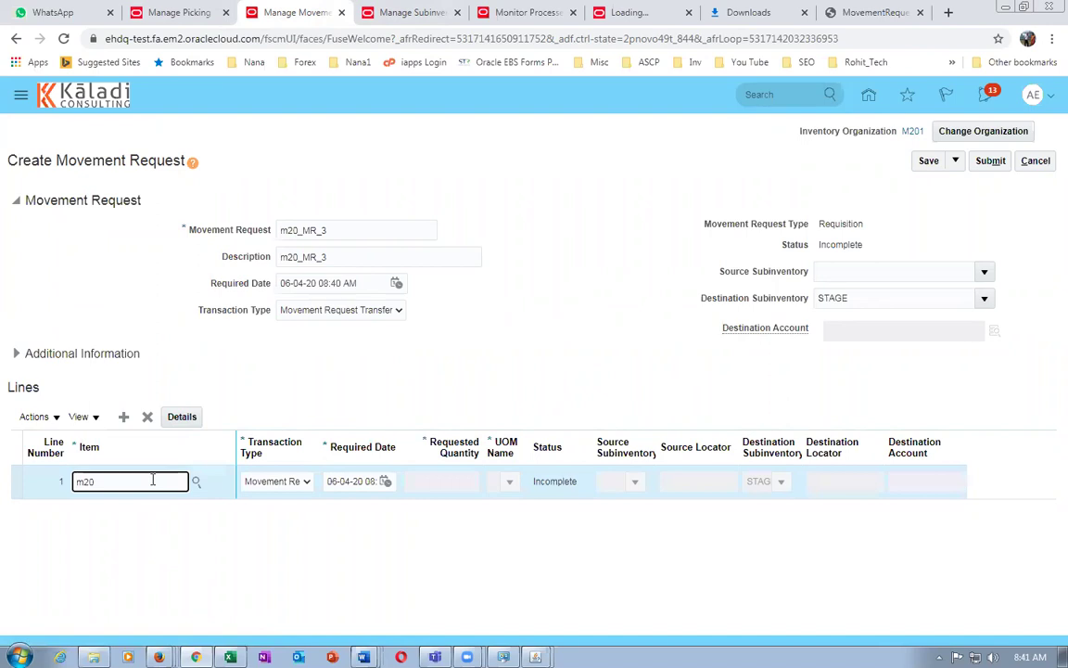
{"action": "type", "text": "m20_MR_test_item"}
{"action": "left_click", "coordinate": [419, 480]}
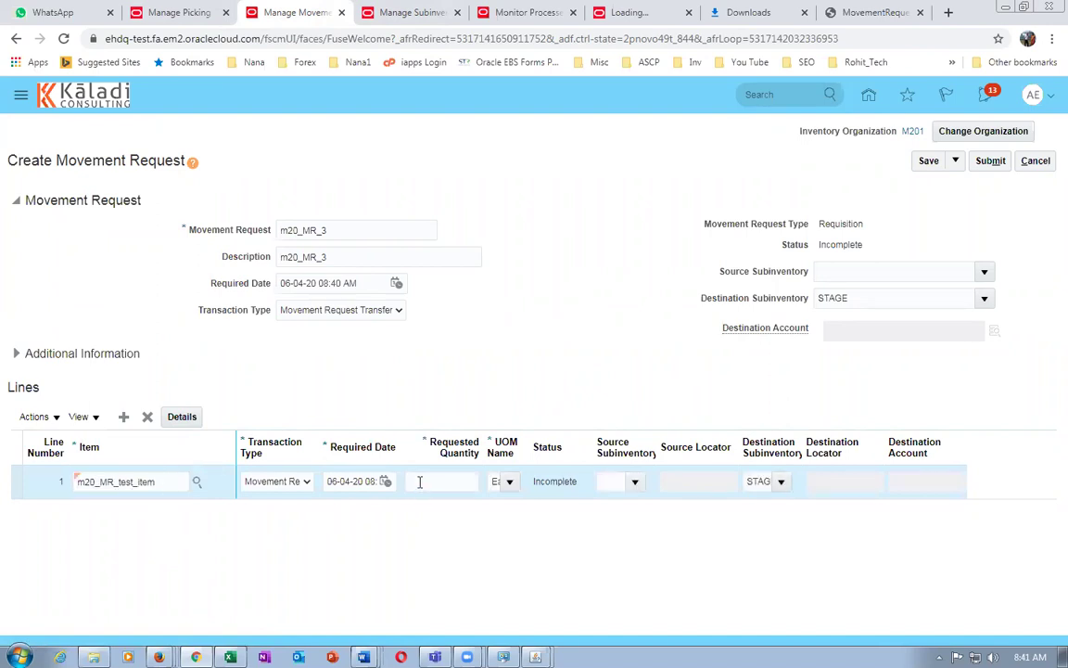
{"action": "type", "text": "190"}
{"action": "key", "text": "Tab"}
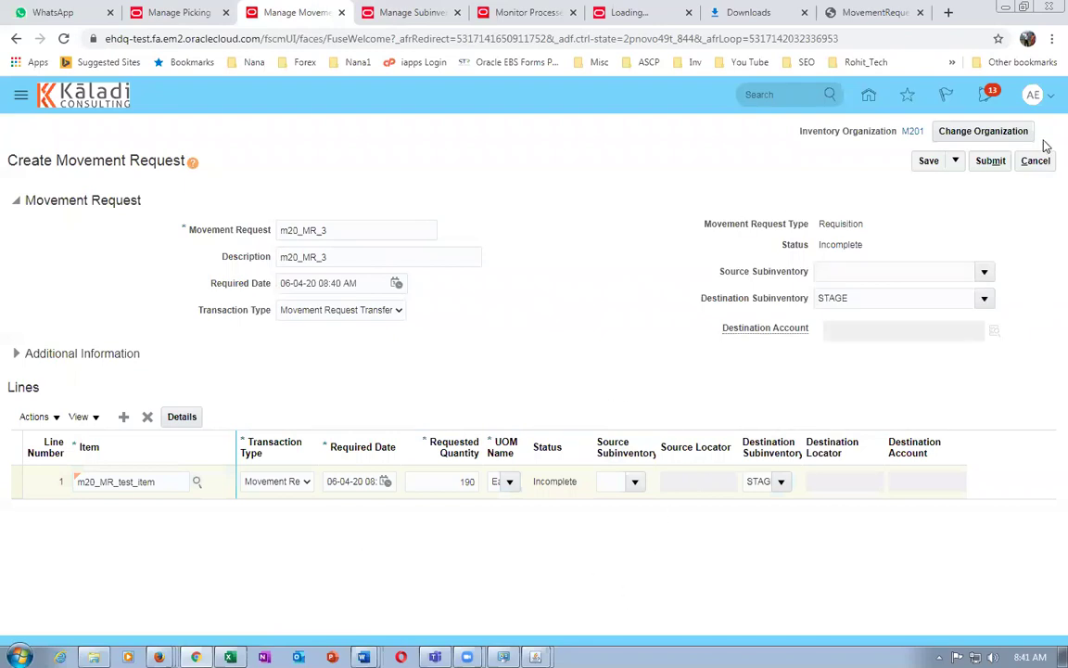
{"action": "left_click", "coordinate": [990, 165]}
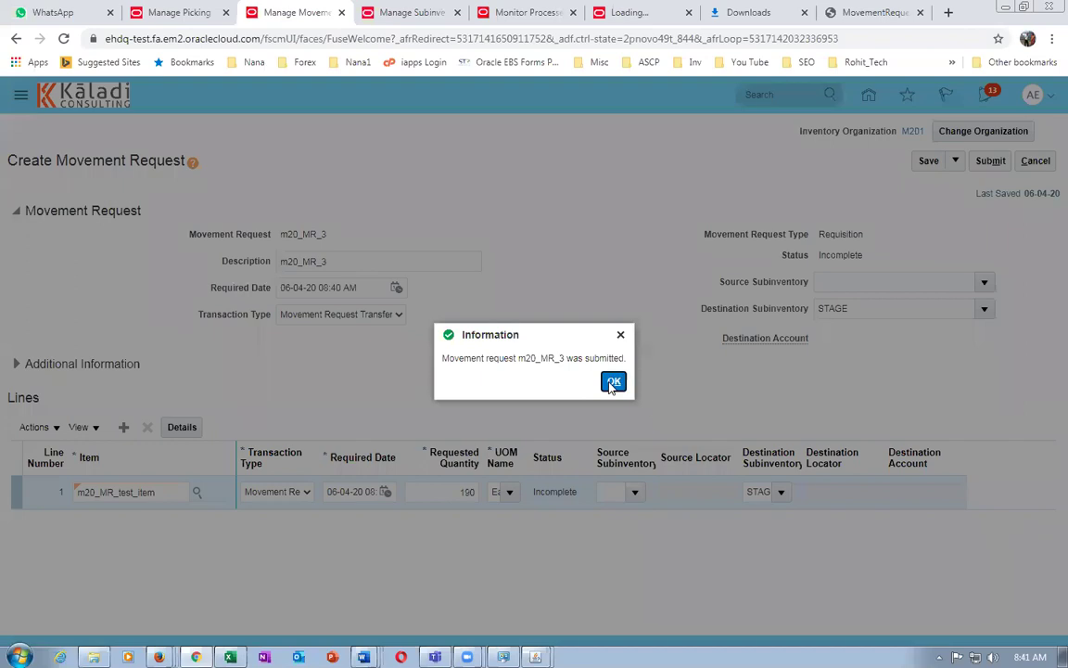
{"action": "left_click", "coordinate": [612, 383]}
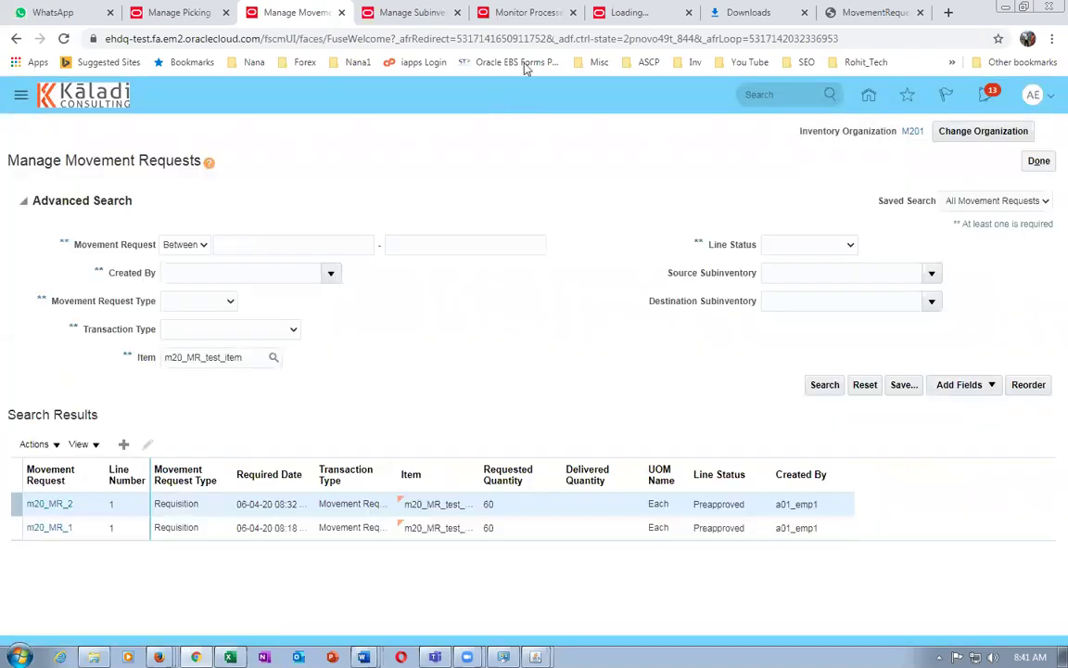
Schedule a new Print Movement Request Pick Slip Report for organization M201.
{"action": "left_click", "coordinate": [516, 14]}
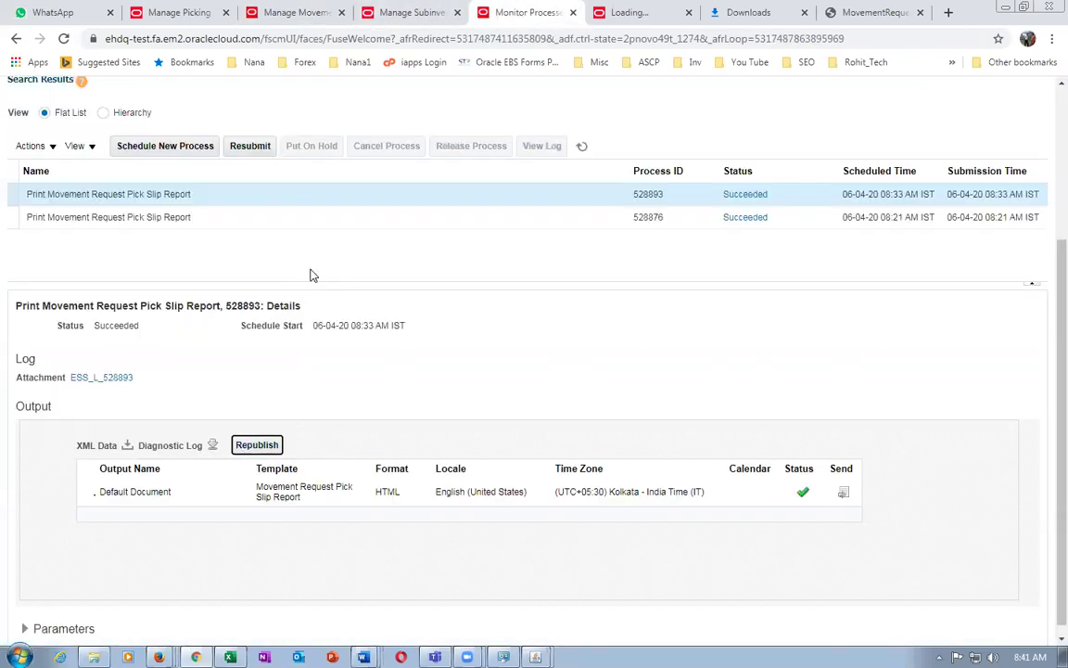
{"action": "left_click", "coordinate": [139, 145]}
{"action": "left_click", "coordinate": [754, 454]}
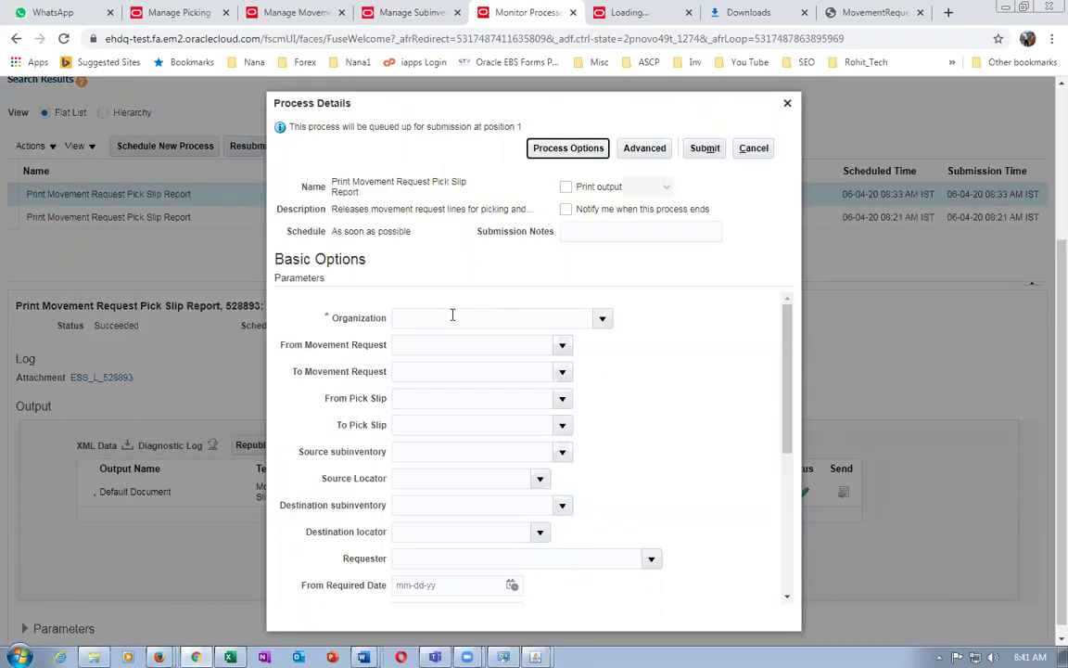
{"action": "left_click", "coordinate": [452, 317]}
{"action": "type", "text": "M201"}
{"action": "key", "text": "Tab"}
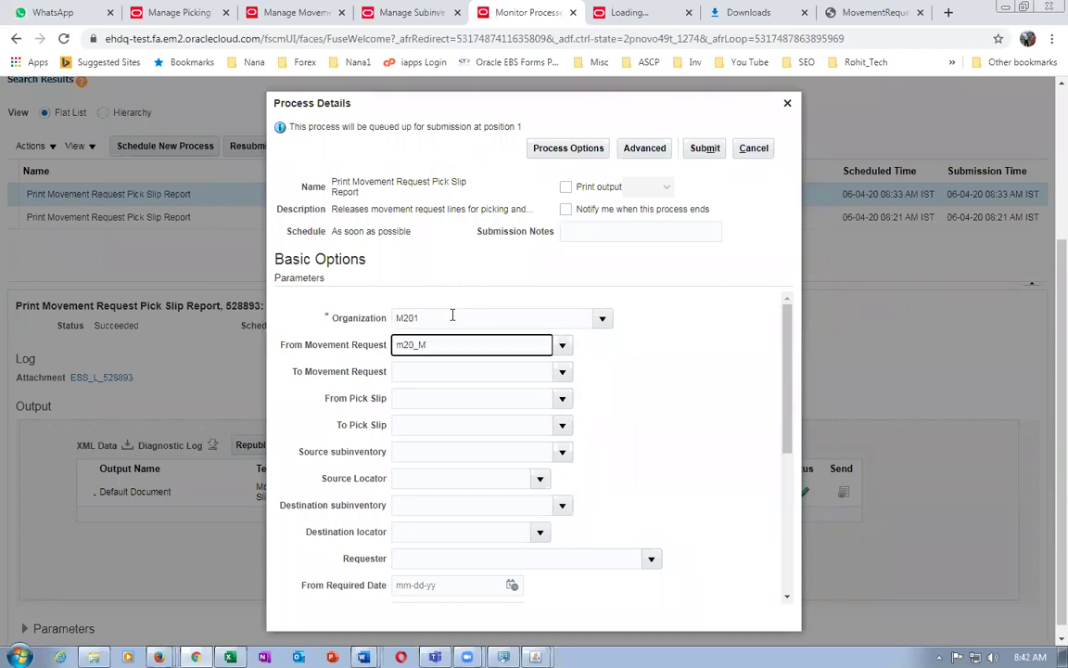
Set both the From and To movement request to m20_MR_3.
{"action": "type", "text": "m20_MR-3"}
{"action": "key", "text": "Tab"}
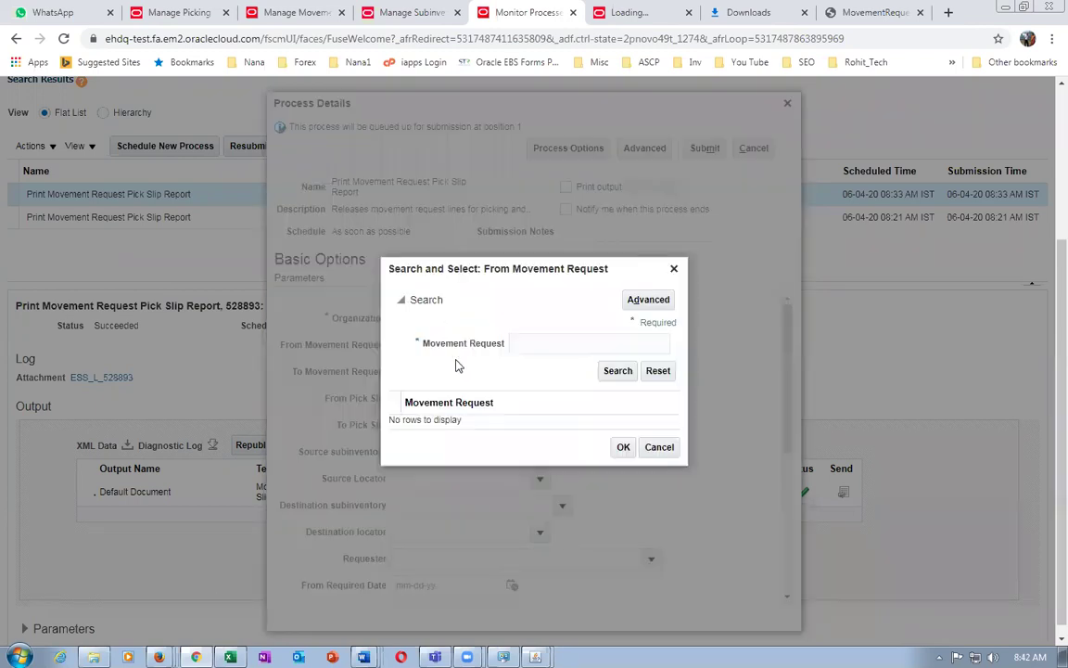
{"action": "left_click", "coordinate": [524, 345]}
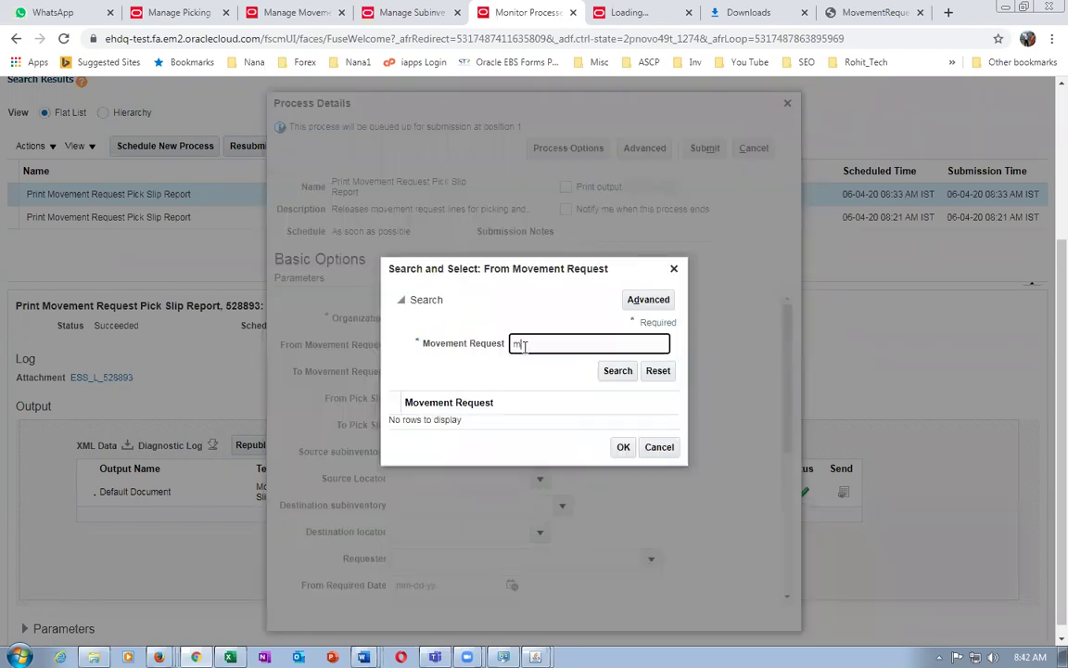
{"action": "type", "text": "m20"}
{"action": "left_click", "coordinate": [614, 371]}
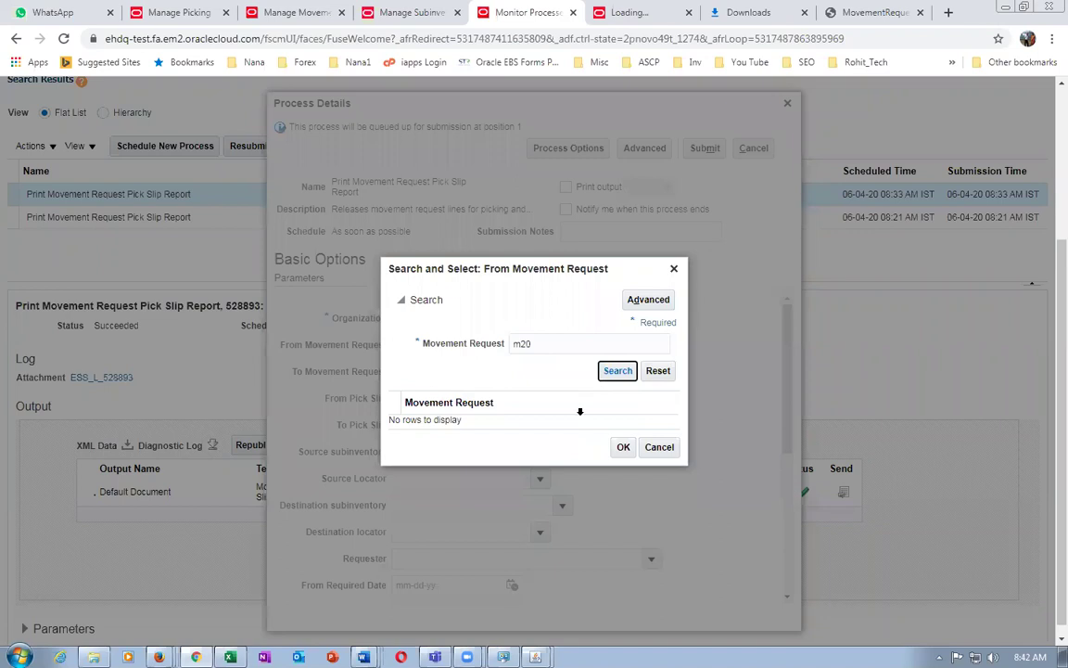
{"action": "left_click", "coordinate": [618, 373]}
{"action": "double_click", "coordinate": [556, 345]}
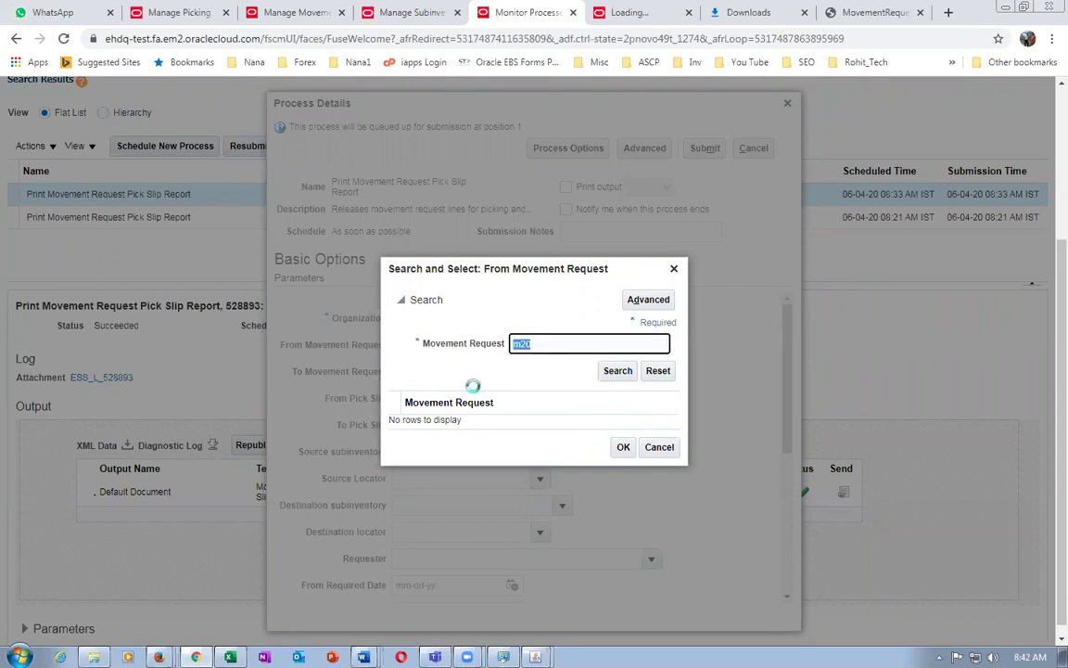
{"action": "key", "text": "BackSpace"}
{"action": "left_click", "coordinate": [615, 371]}
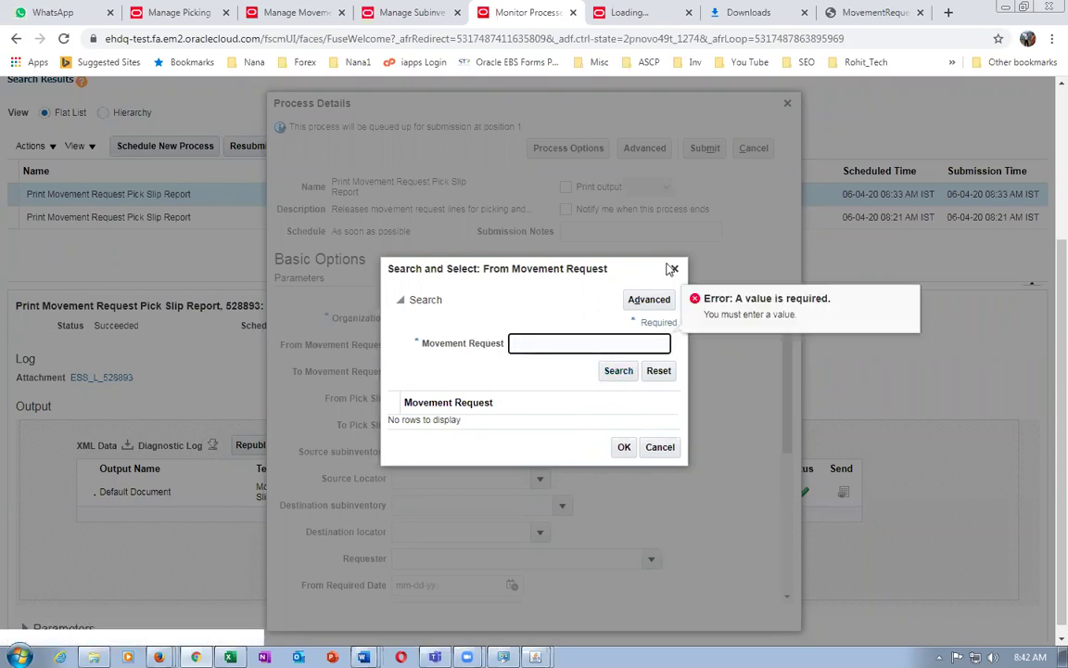
{"action": "left_click", "coordinate": [660, 449]}
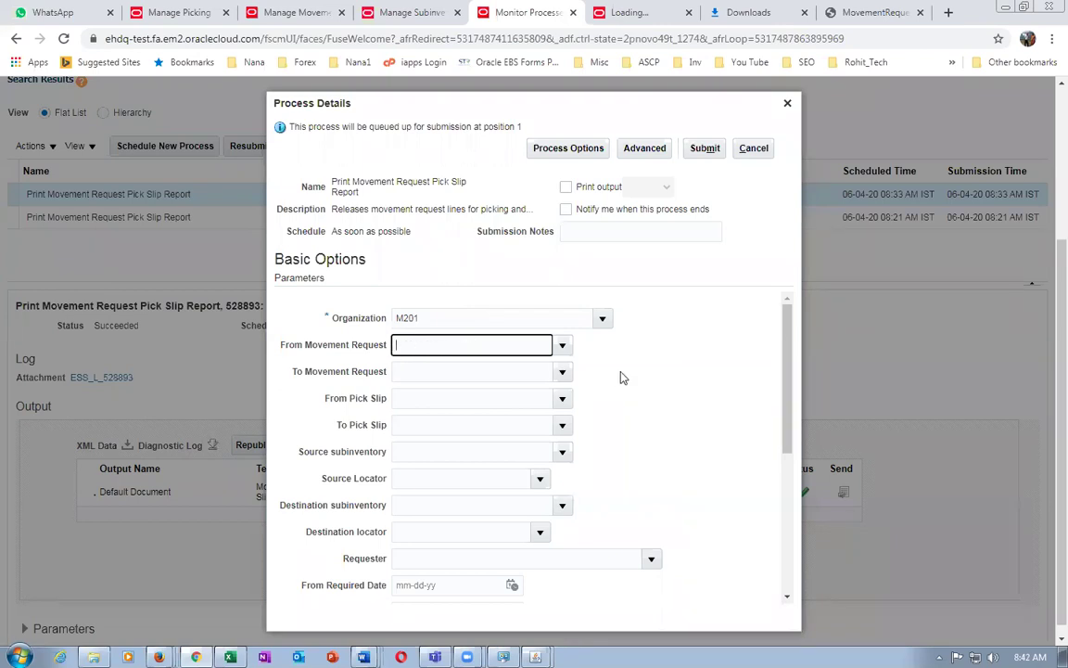
{"action": "left_click", "coordinate": [562, 344]}
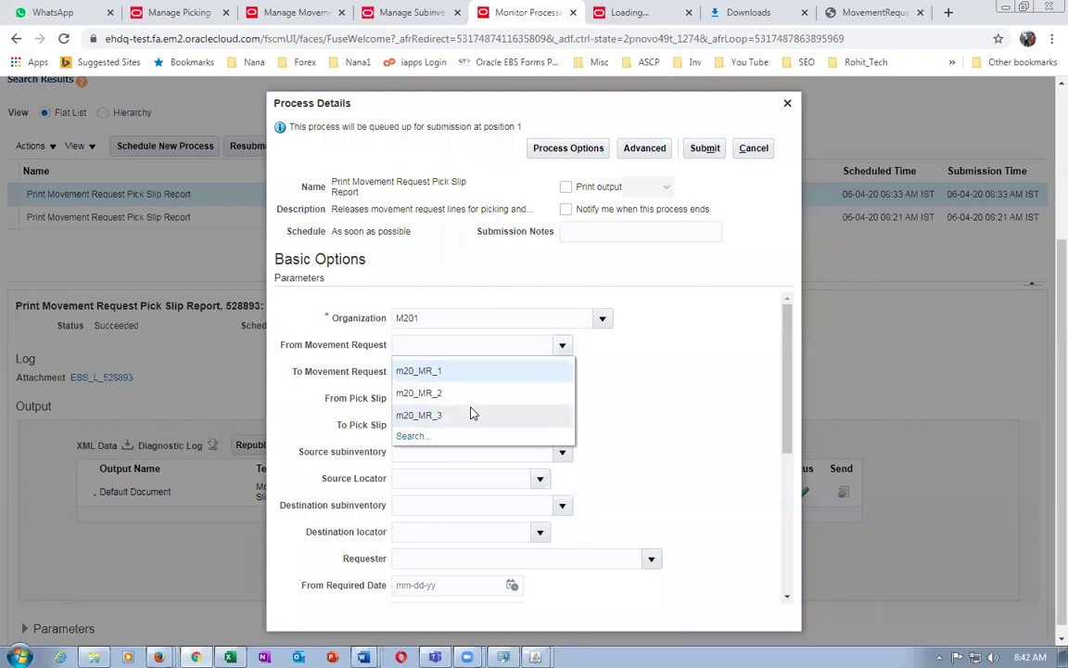
{"action": "left_click", "coordinate": [440, 420]}
{"action": "double_click", "coordinate": [456, 348]}
{"action": "key", "text": "ctrl+c"}
{"action": "left_click", "coordinate": [413, 374]}
{"action": "key", "text": "ctrl+v"}
{"action": "left_click", "coordinate": [636, 460]}
Set Release Approved Lines to Yes and submit the report process.
{"action": "scroll", "coordinate": [635, 464], "scroll_direction": "down", "scroll_amount": 3}
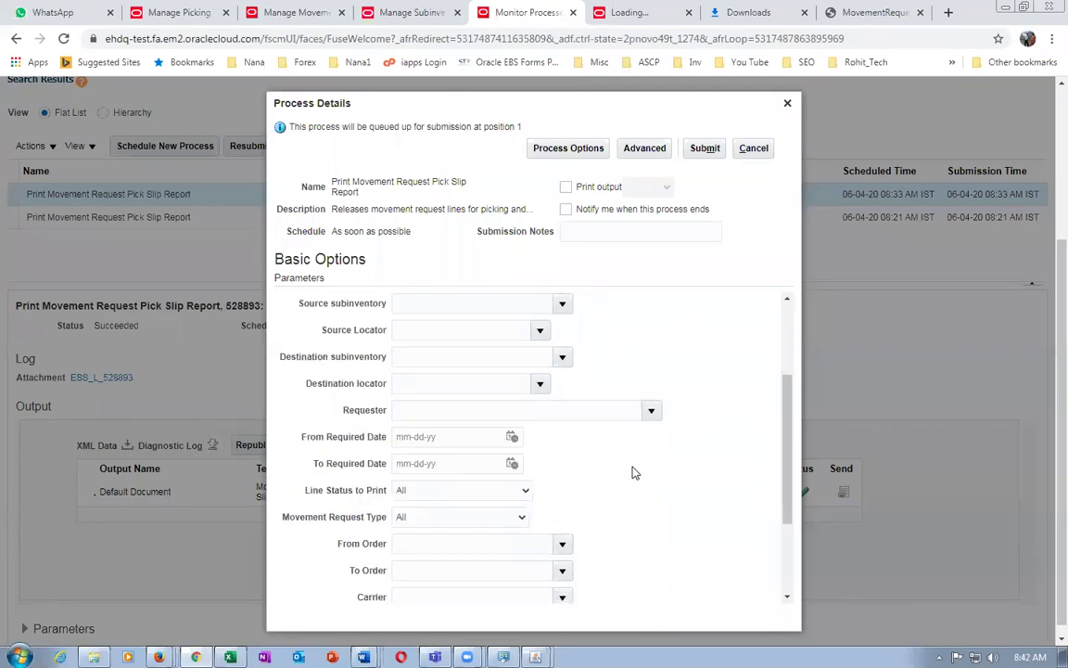
{"action": "scroll", "coordinate": [422, 549], "scroll_direction": "down", "scroll_amount": 3}
{"action": "left_click", "coordinate": [408, 513]}
{"action": "left_click", "coordinate": [404, 486]}
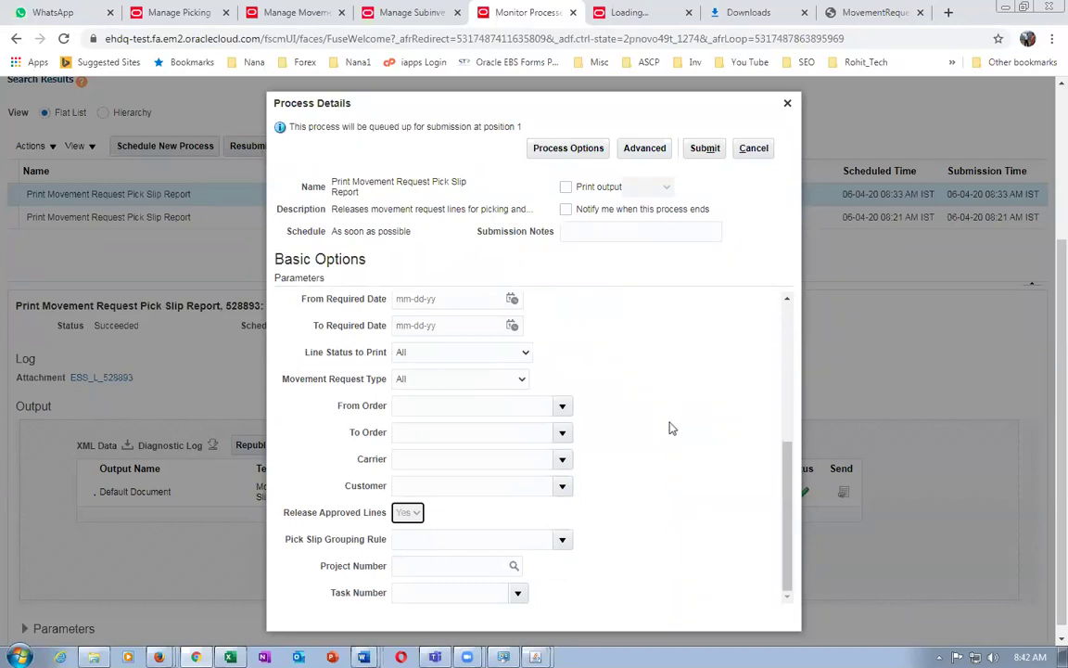
{"action": "scroll", "coordinate": [670, 426], "scroll_direction": "up", "scroll_amount": 5}
{"action": "left_click", "coordinate": [705, 149]}
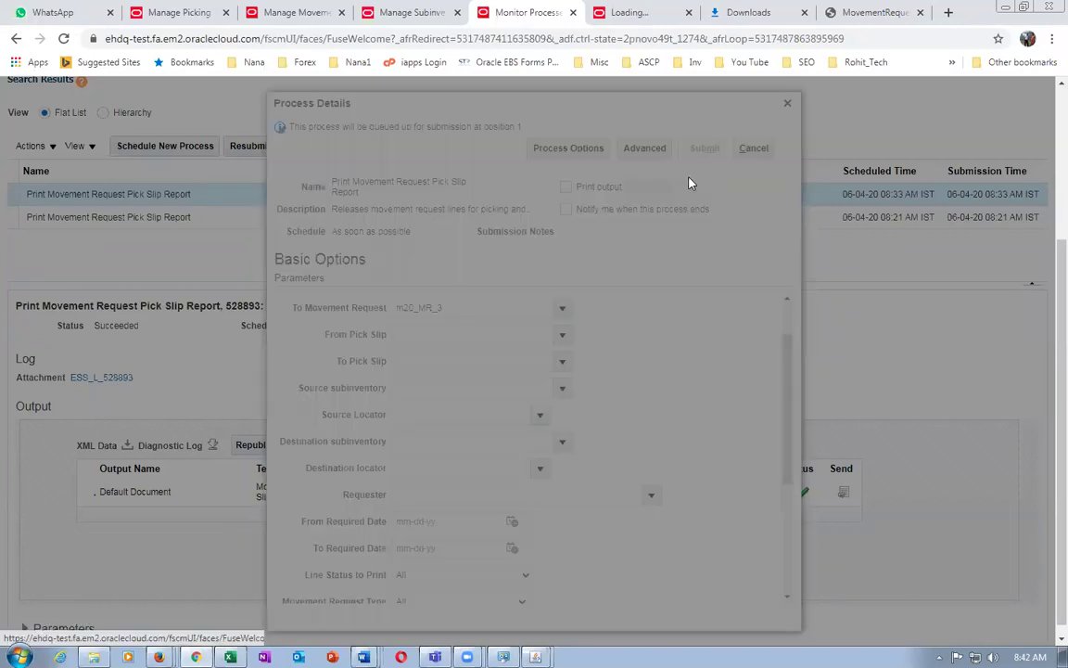
{"action": "left_click", "coordinate": [698, 250]}
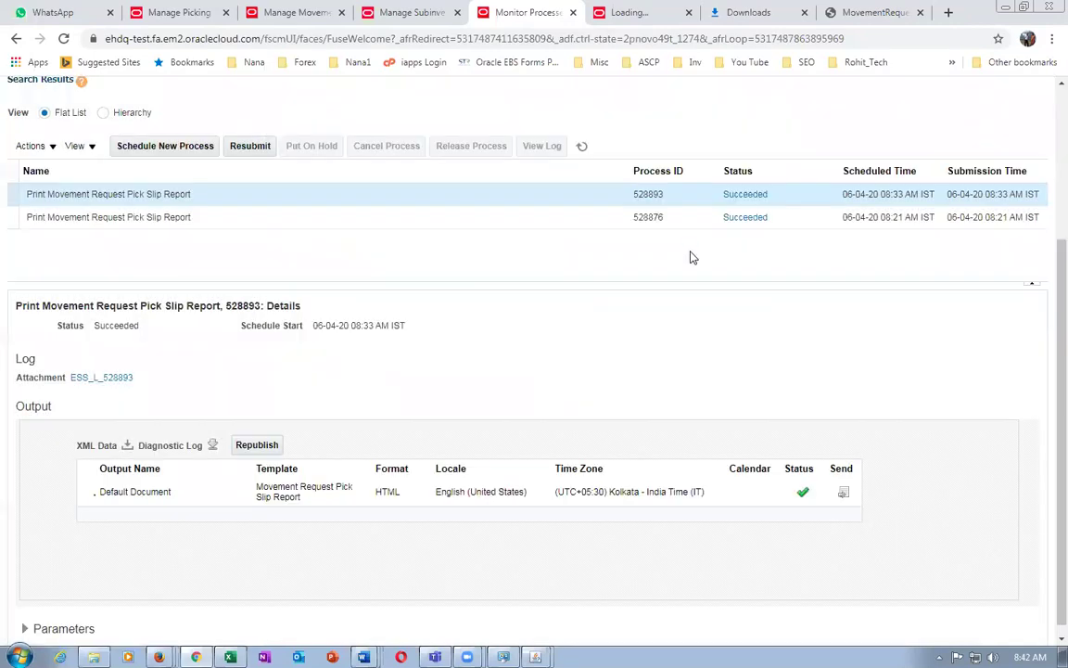
Refresh until pick slip process 528901 shows Succeeded, then select it.
{"action": "left_click", "coordinate": [581, 146]}
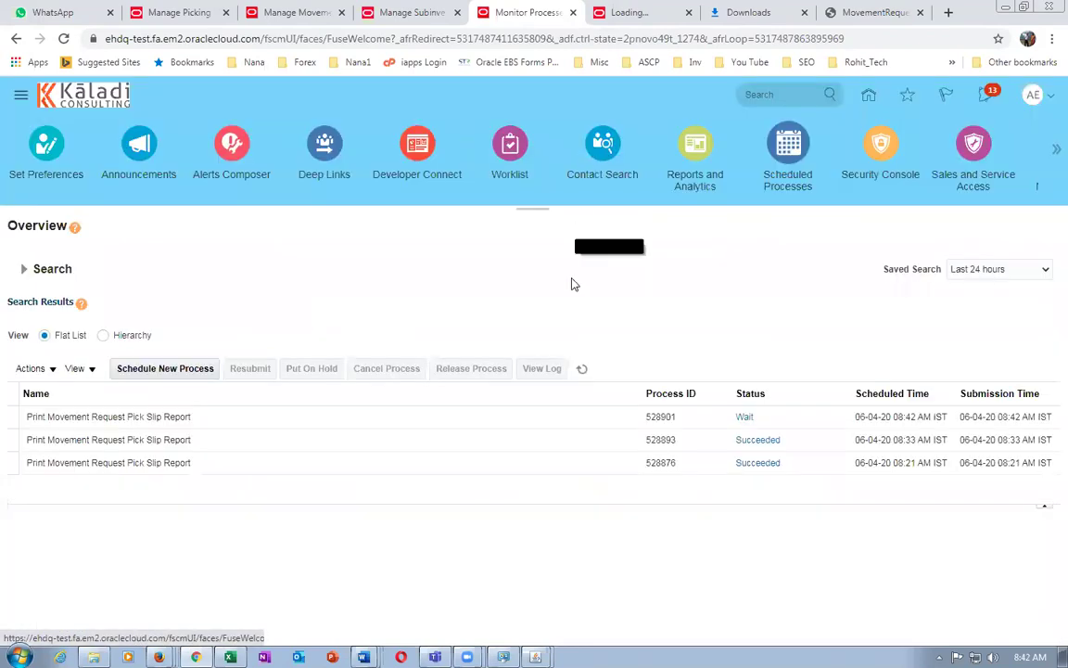
{"action": "left_click", "coordinate": [585, 370]}
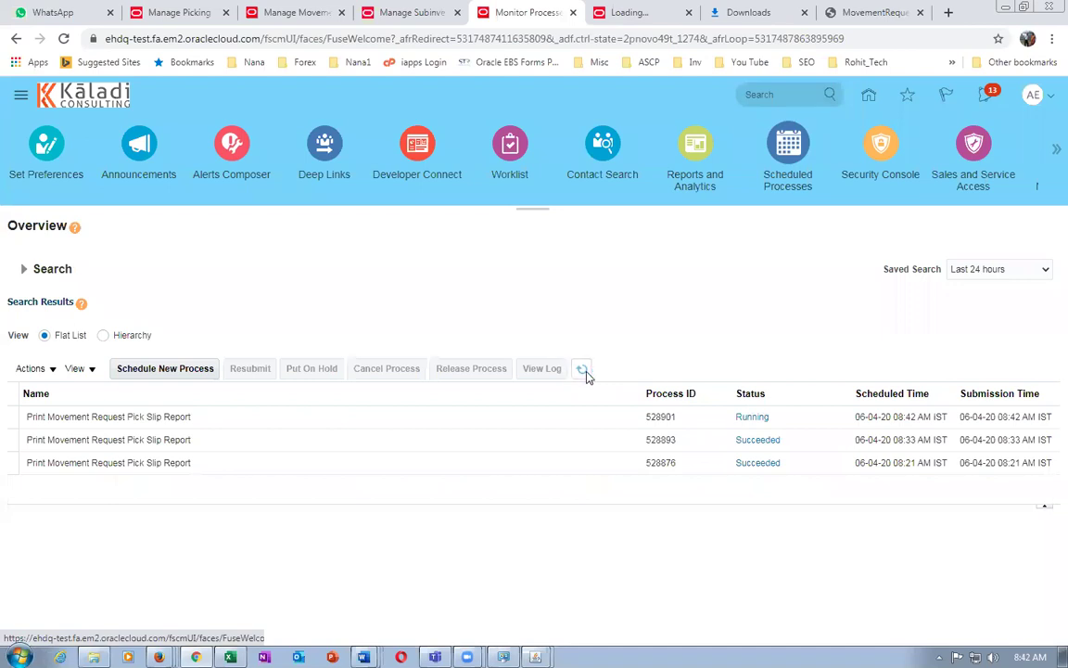
{"action": "left_click", "coordinate": [583, 370]}
{"action": "left_click", "coordinate": [365, 418]}
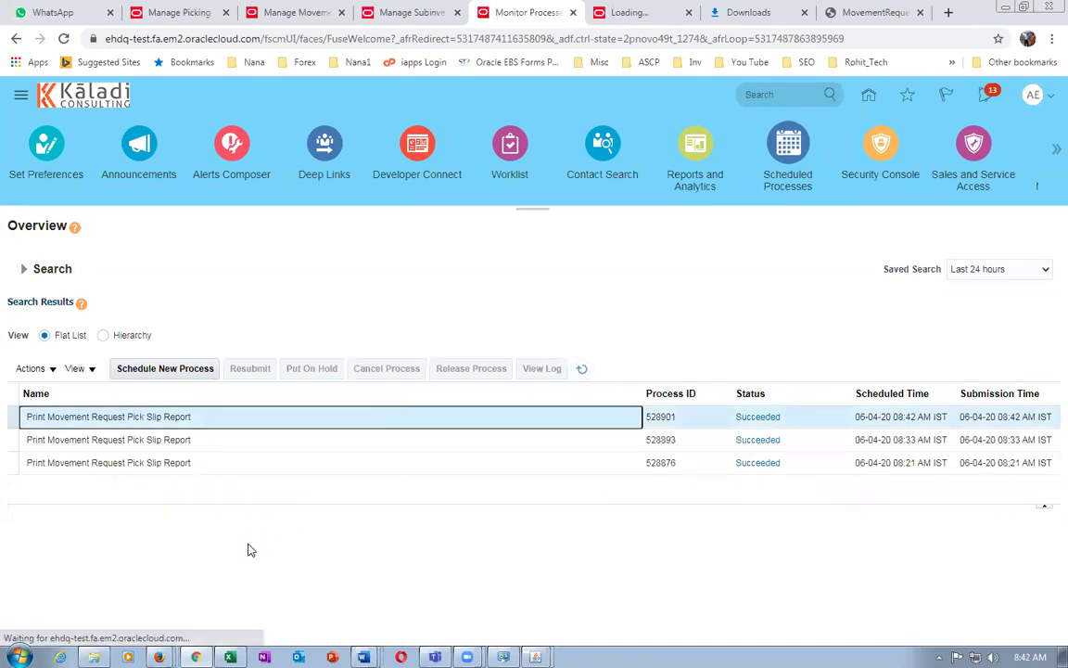
Open the report output of process 528901 and export it as PDF.
{"action": "scroll", "coordinate": [247, 551], "scroll_direction": "down", "scroll_amount": 2}
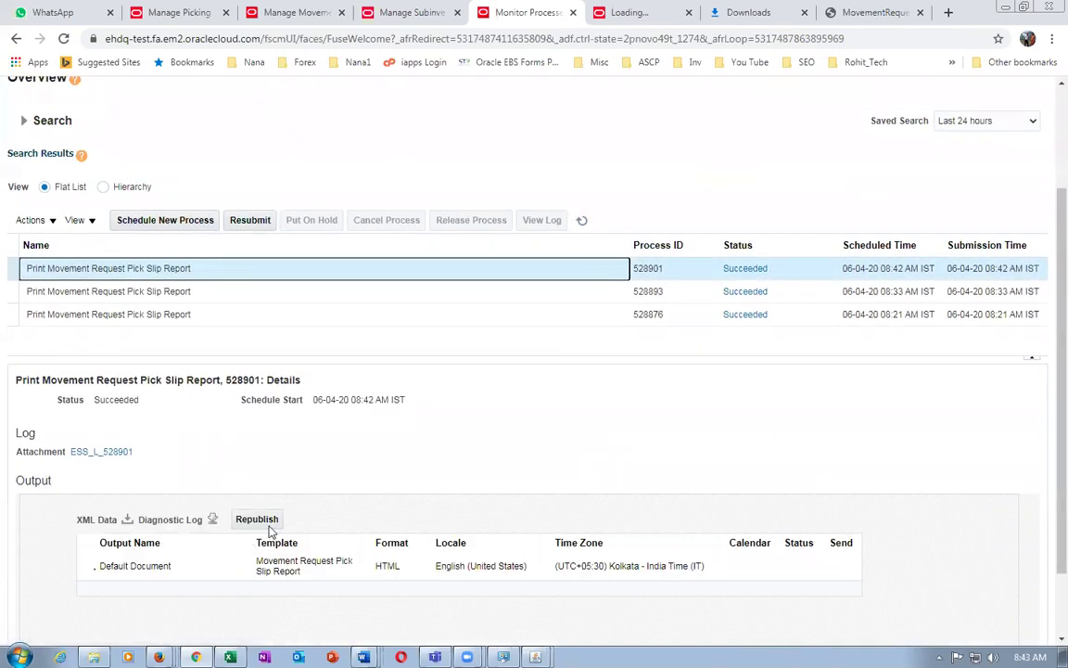
{"action": "left_click", "coordinate": [264, 522]}
{"action": "left_click", "coordinate": [543, 235]}
{"action": "mouse_move", "coordinate": [508, 253]}
{"action": "left_click", "coordinate": [375, 282]}
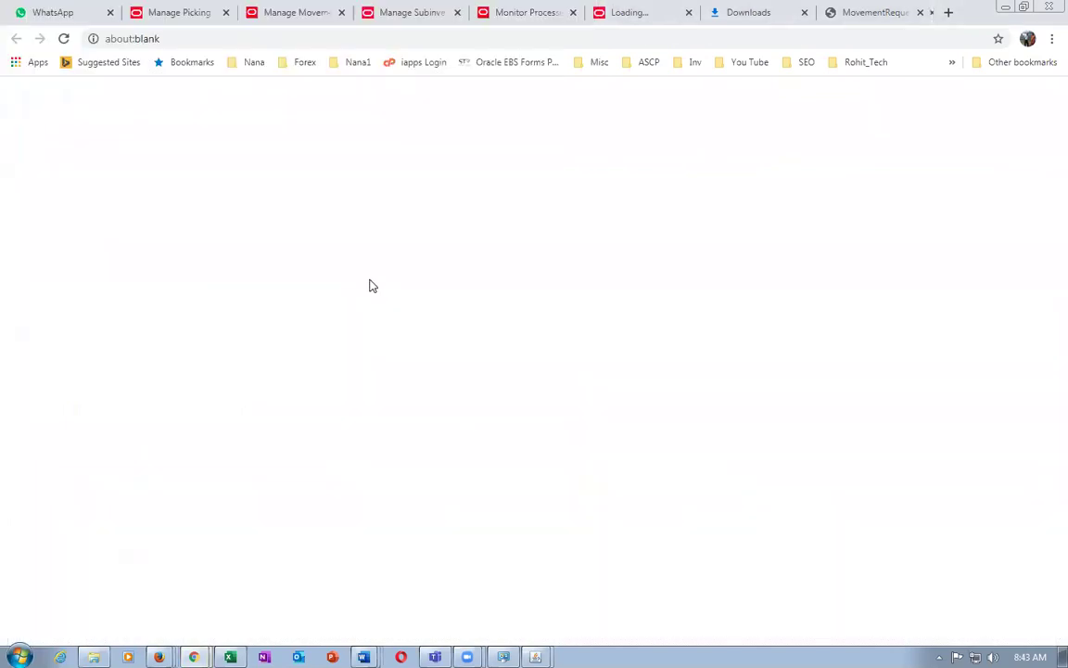
Save and open the pick slip PDF; confirm the m20_MR_3 line shows unallocated.
{"action": "left_click", "coordinate": [408, 331]}
{"action": "left_click", "coordinate": [1018, 630]}
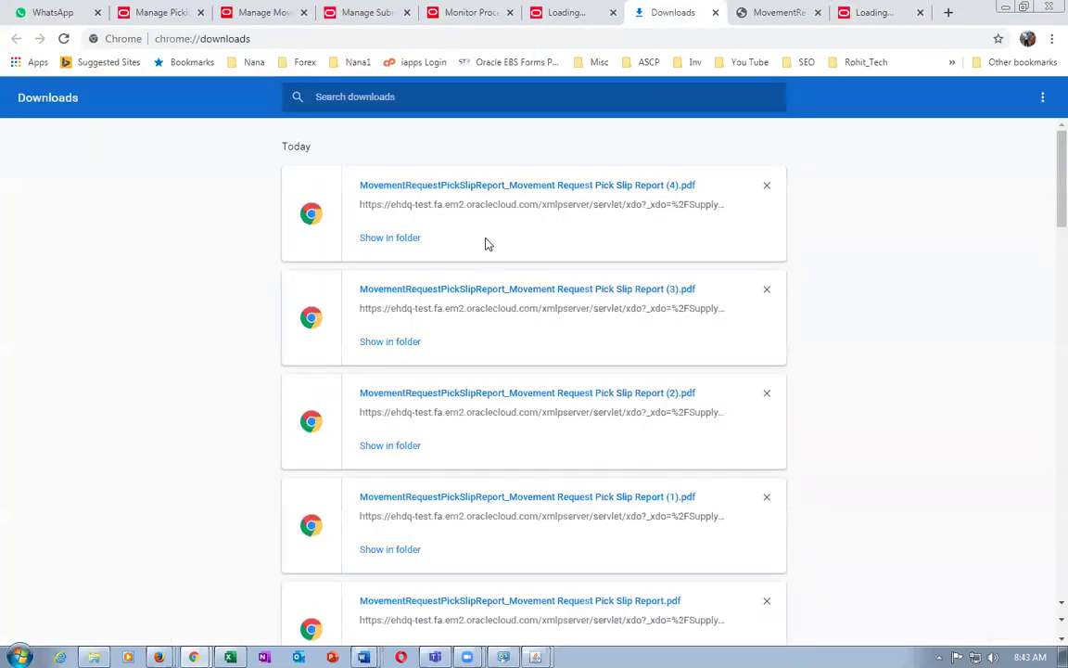
{"action": "left_click", "coordinate": [501, 185]}
{"action": "scroll", "coordinate": [444, 387], "scroll_direction": "down", "scroll_amount": 9}
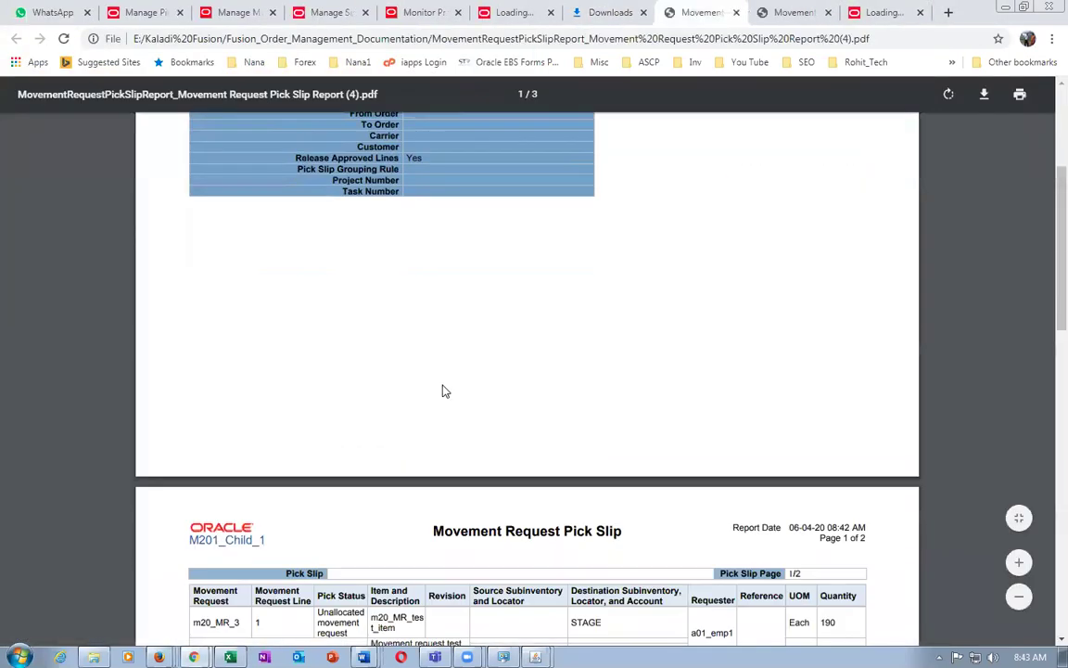
{"action": "left_click_drag", "start_coordinate": [334, 416], "coordinate": [338, 443]}
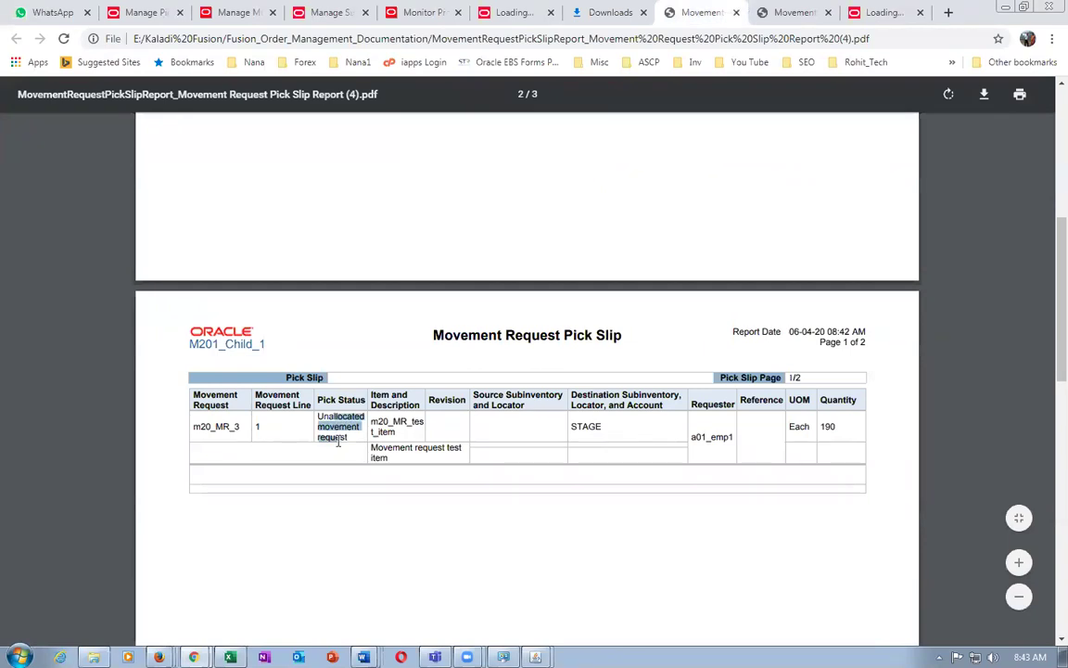
{"action": "left_click", "coordinate": [135, 12]}
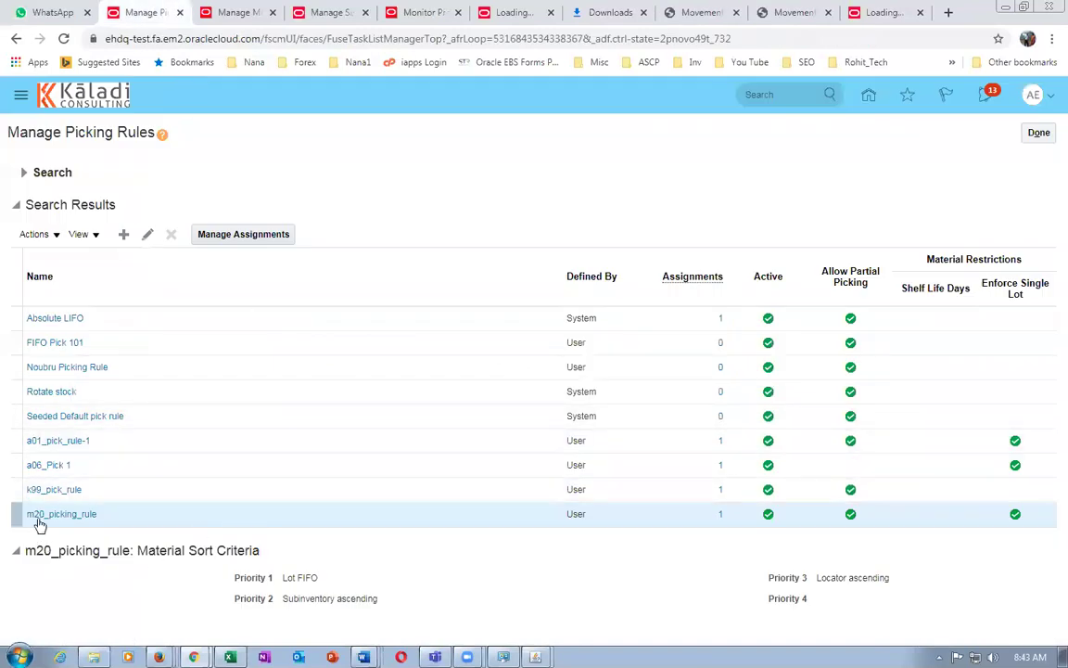
Deactivate the M201 assignment of m20_picking_rule and save it.
{"action": "left_click", "coordinate": [246, 234]}
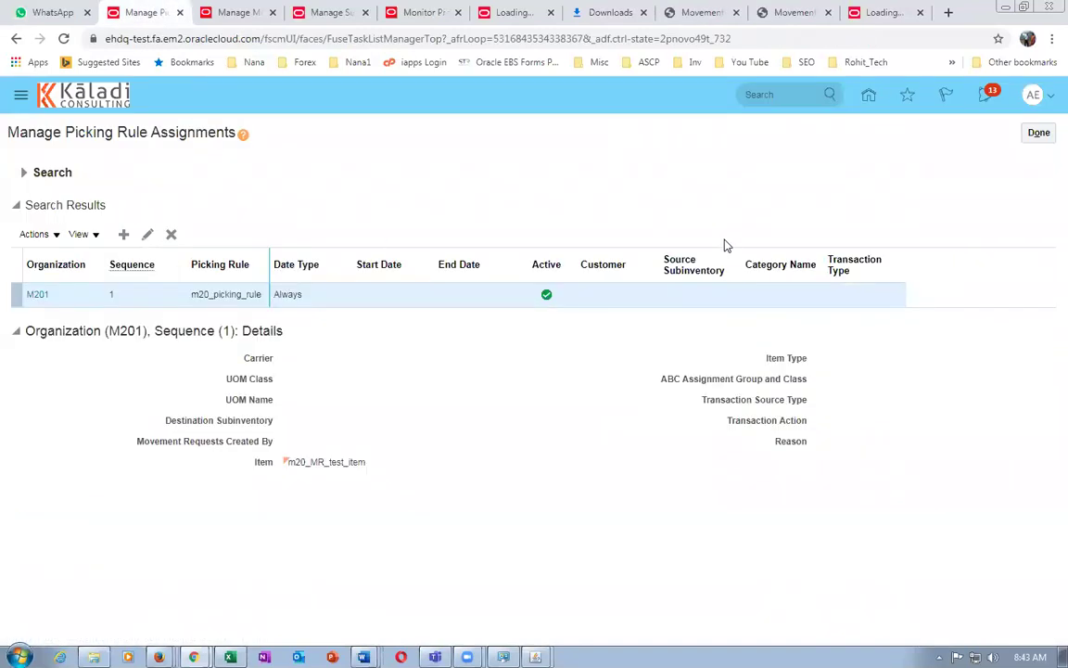
{"action": "left_click", "coordinate": [148, 234]}
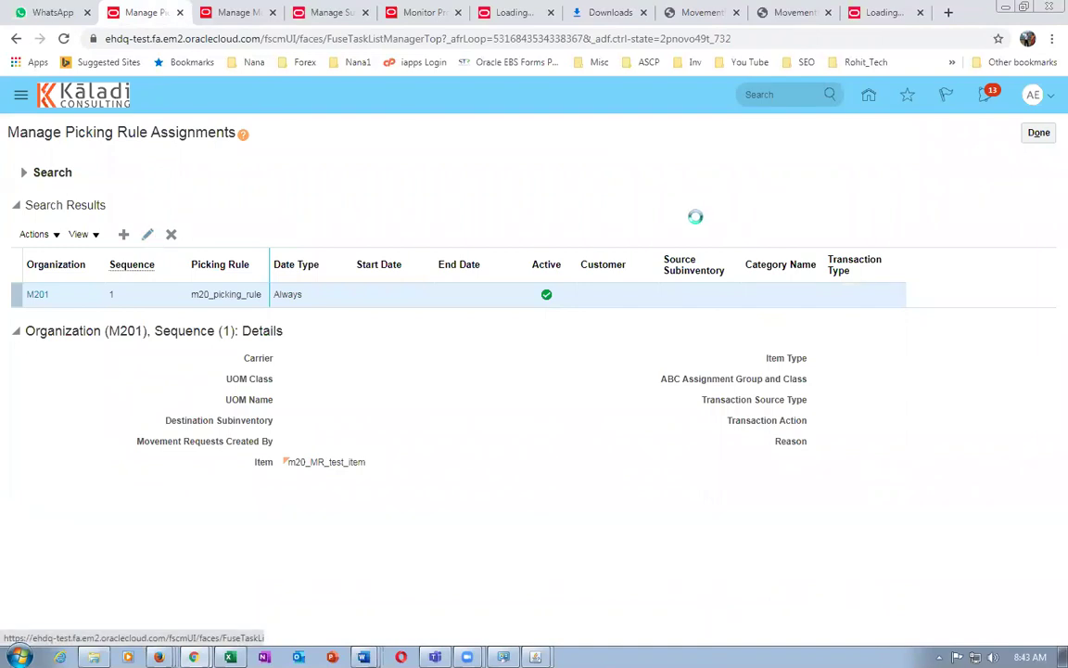
{"action": "left_click", "coordinate": [718, 205]}
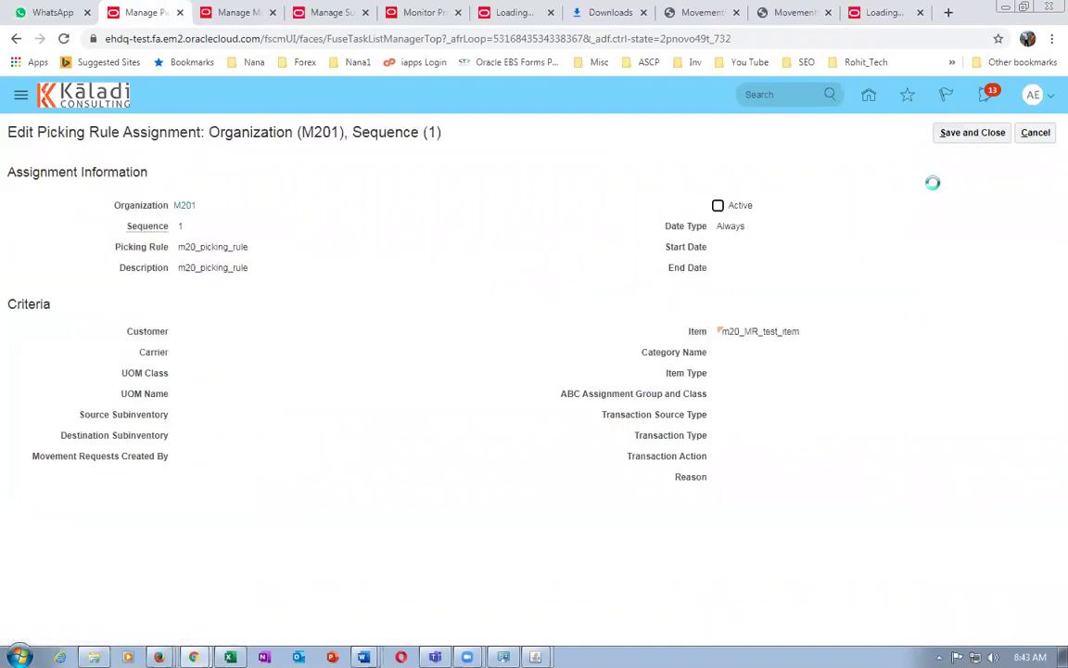
{"action": "left_click", "coordinate": [965, 136]}
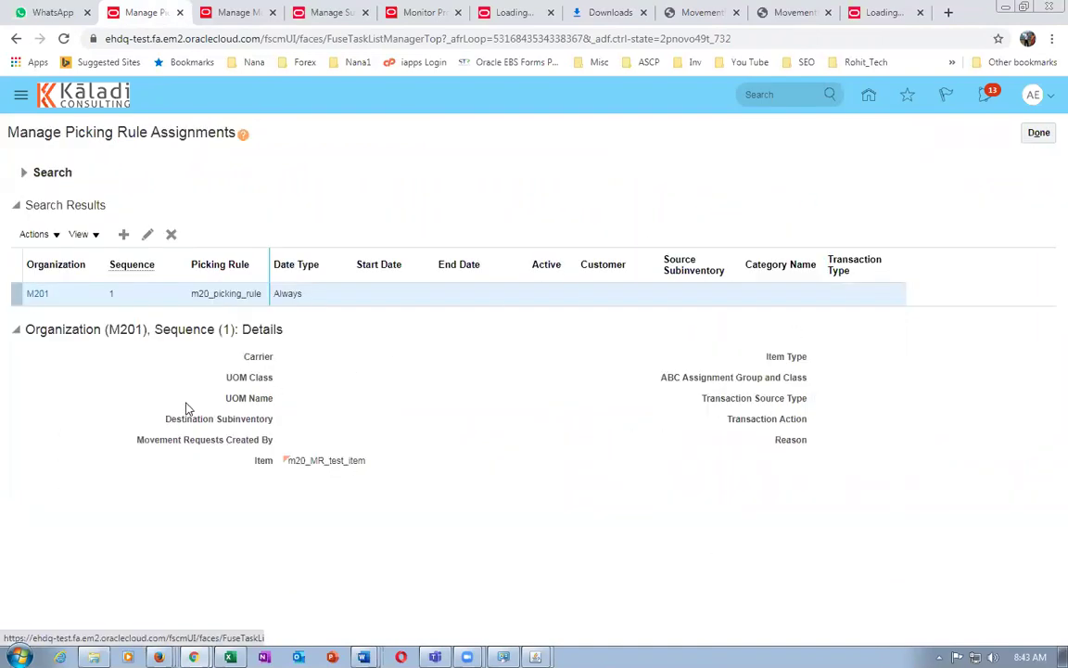
{"action": "left_click", "coordinate": [1038, 133]}
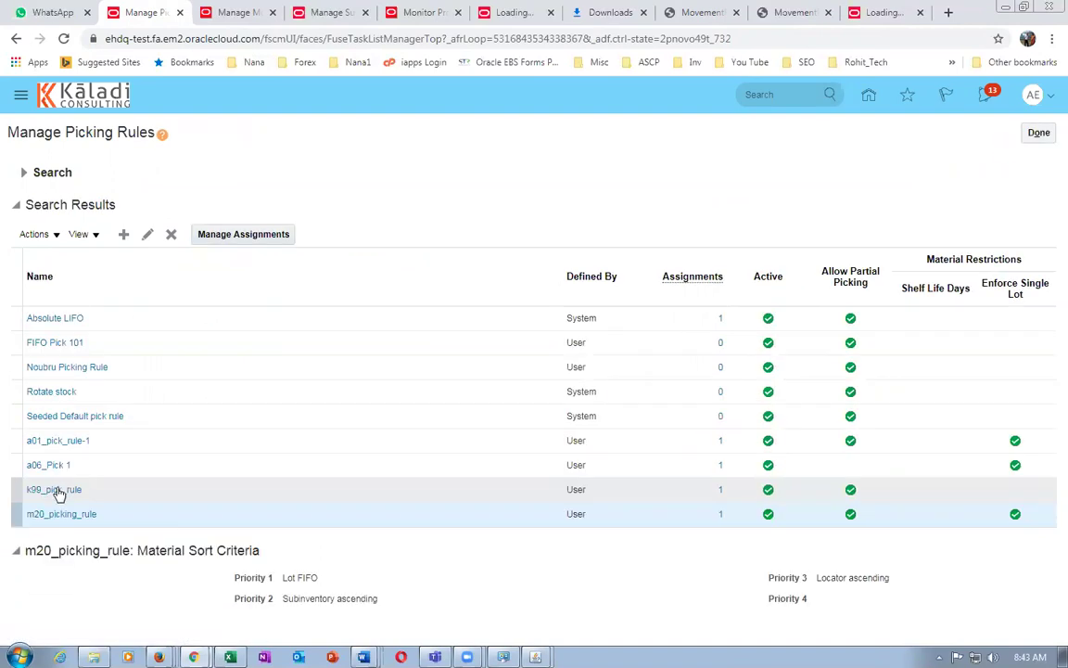
Turn off Enforce single lot on m20_picking_rule and save it as Active.
{"action": "left_click", "coordinate": [148, 236]}
{"action": "left_click", "coordinate": [717, 205]}
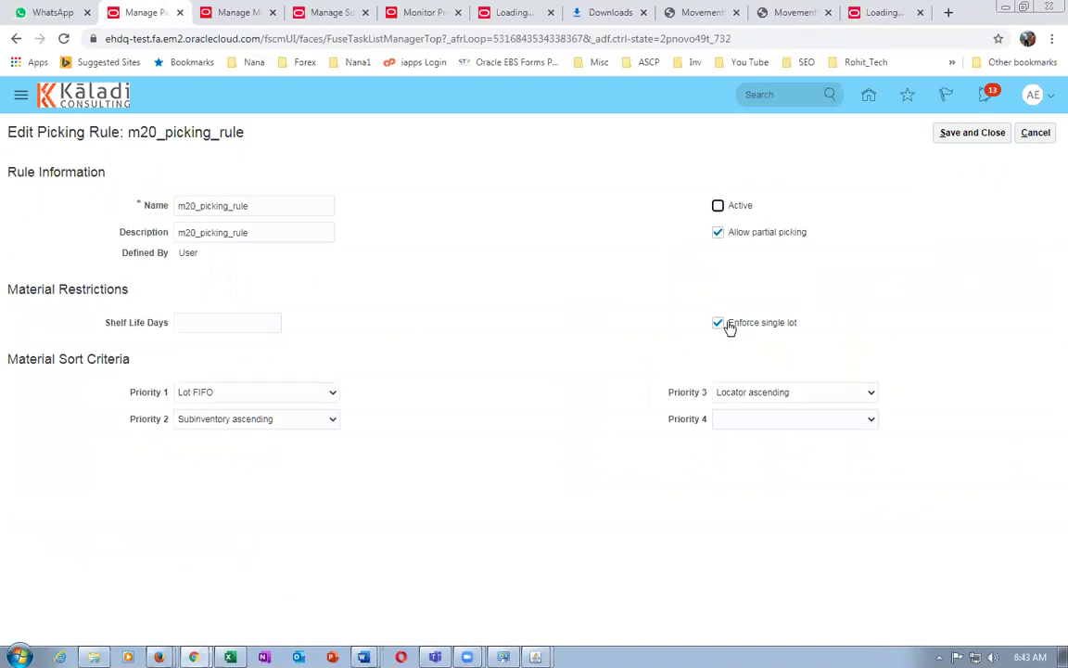
{"action": "left_click", "coordinate": [720, 326]}
{"action": "left_click", "coordinate": [980, 135]}
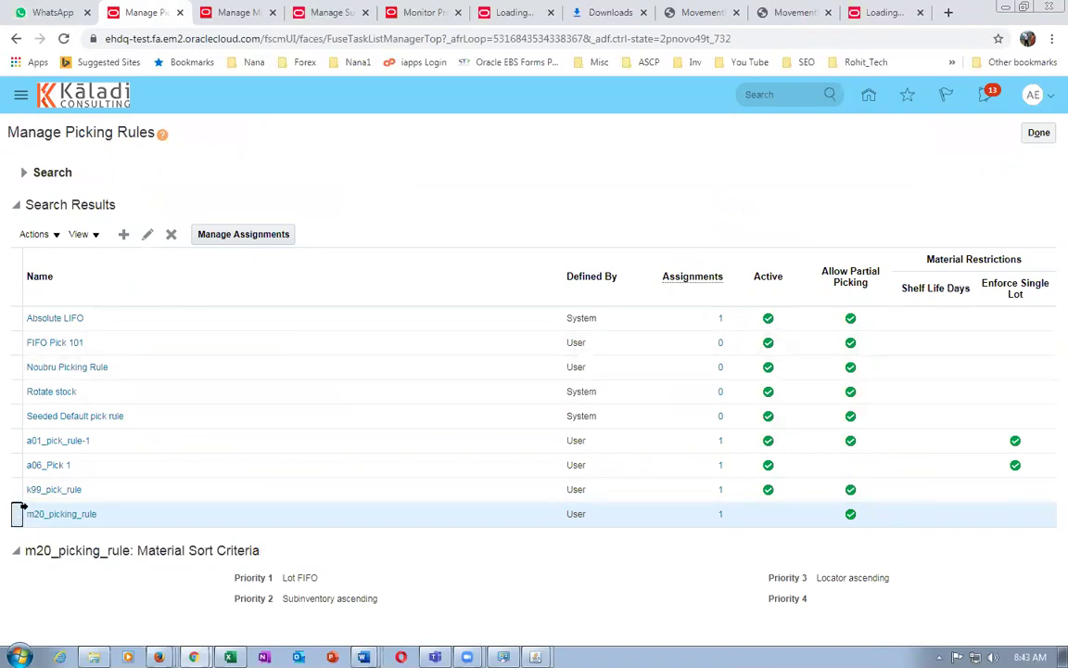
{"action": "left_click", "coordinate": [147, 234]}
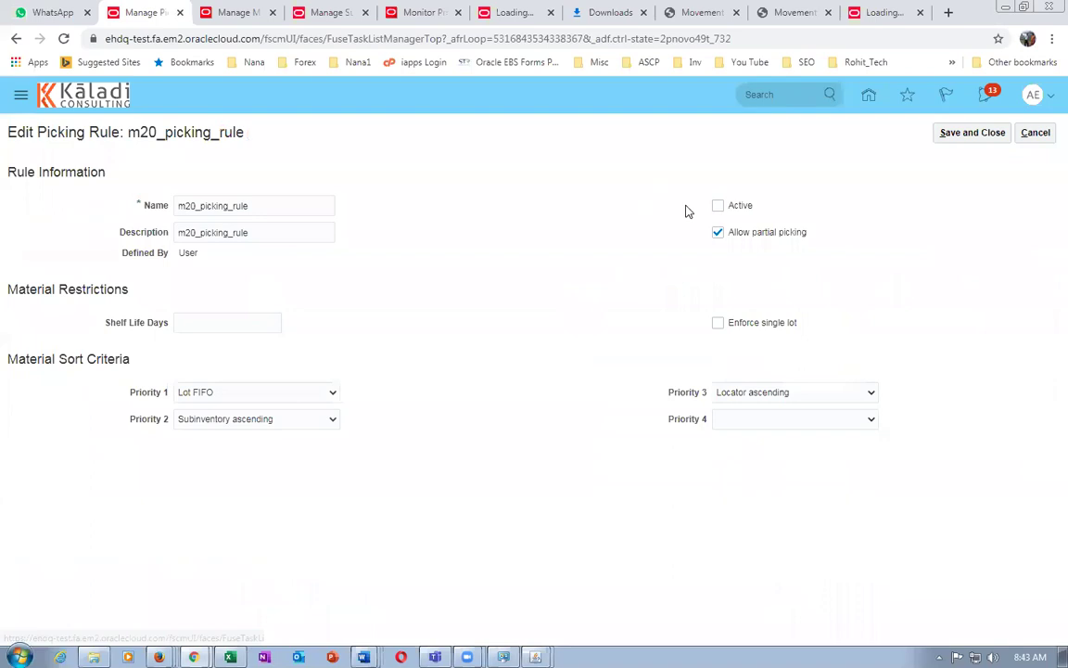
{"action": "left_click", "coordinate": [718, 207]}
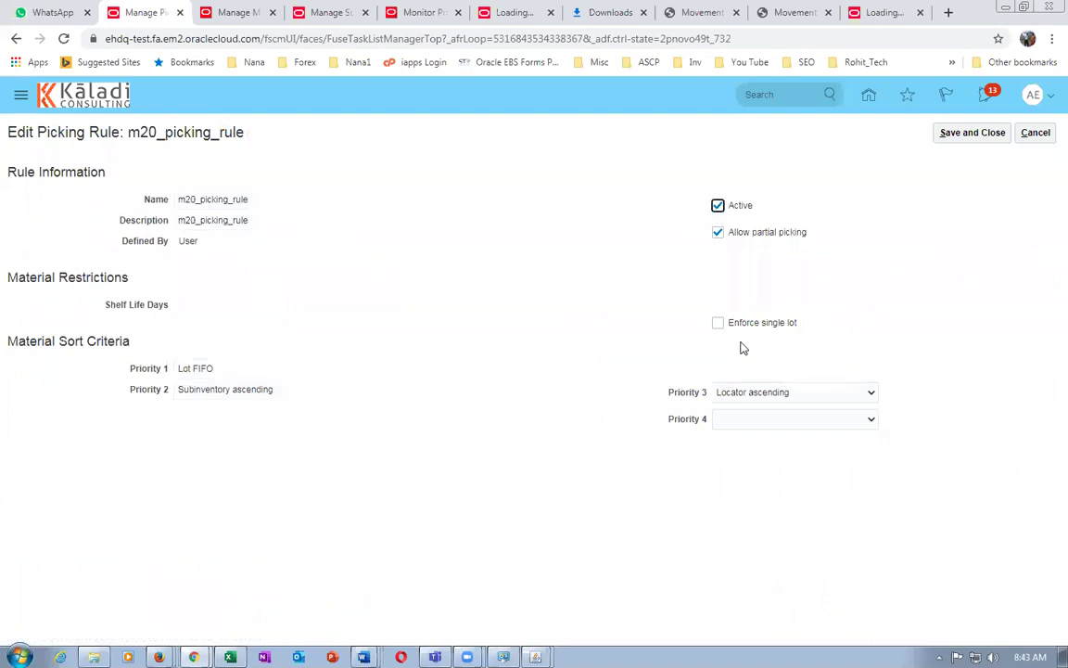
{"action": "left_click", "coordinate": [972, 132]}
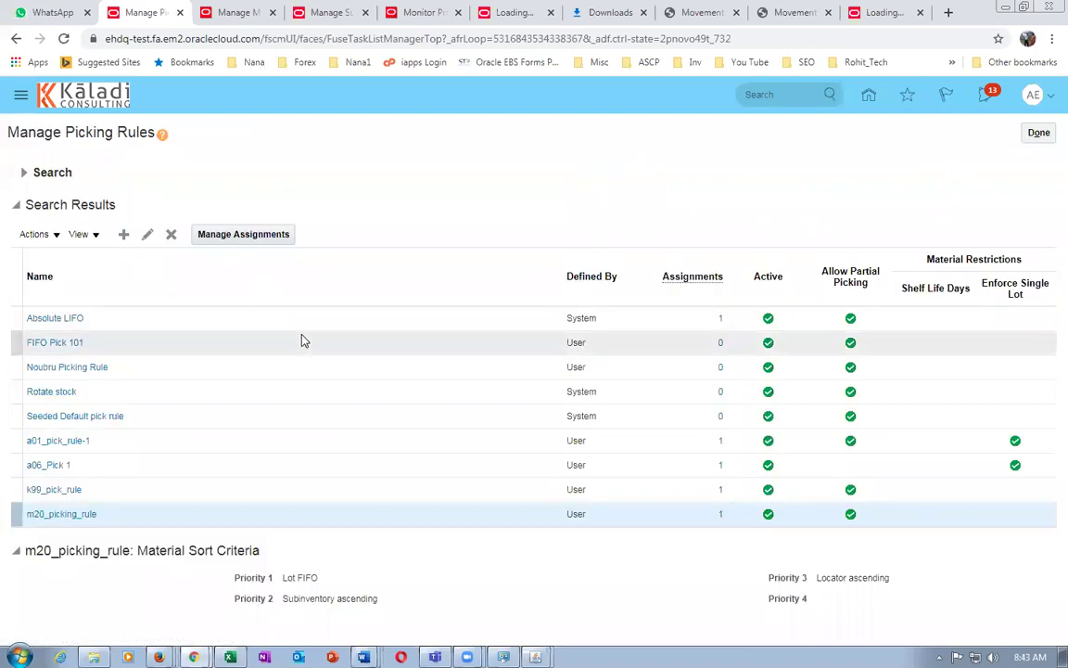
Reactivate the M201 assignment and save it.
{"action": "left_click", "coordinate": [262, 236]}
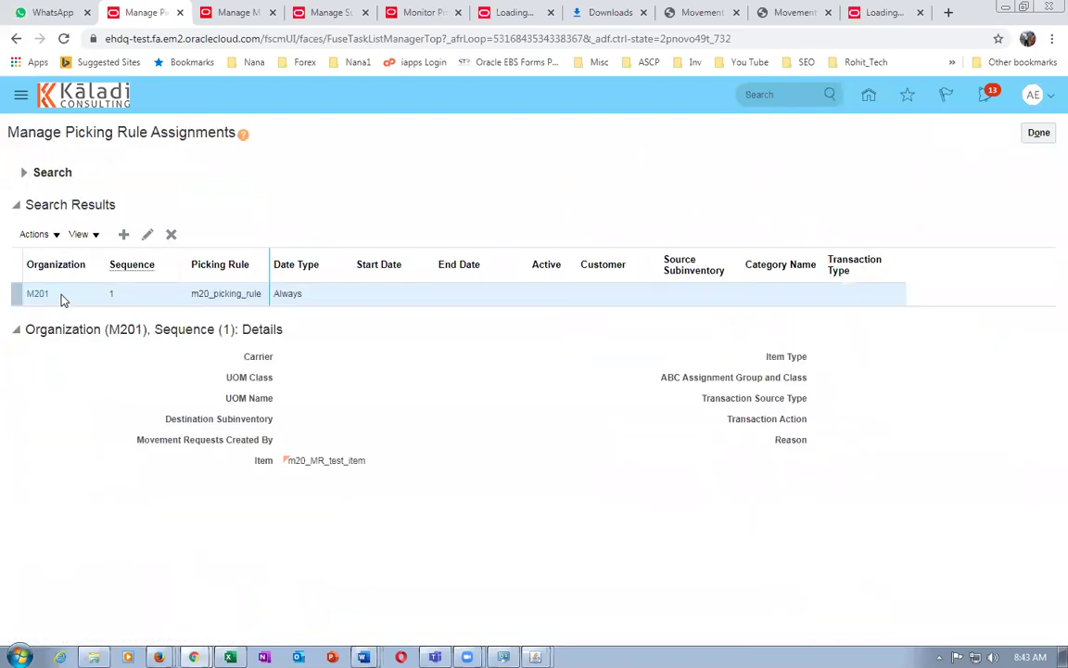
{"action": "left_click", "coordinate": [147, 234]}
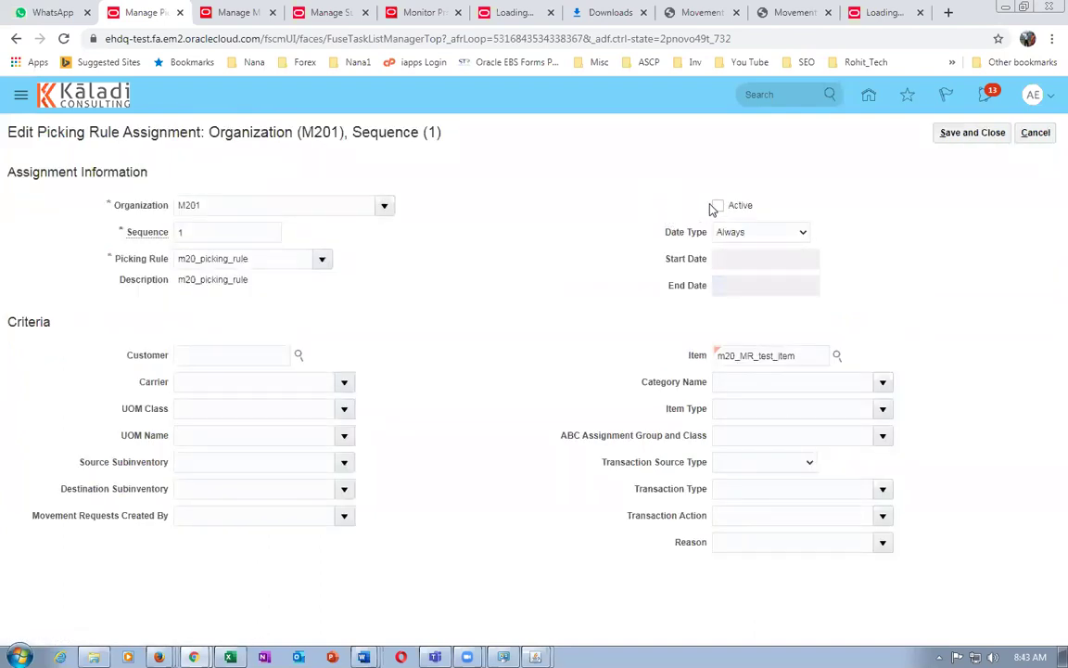
{"action": "left_click", "coordinate": [718, 206]}
{"action": "left_click", "coordinate": [989, 138]}
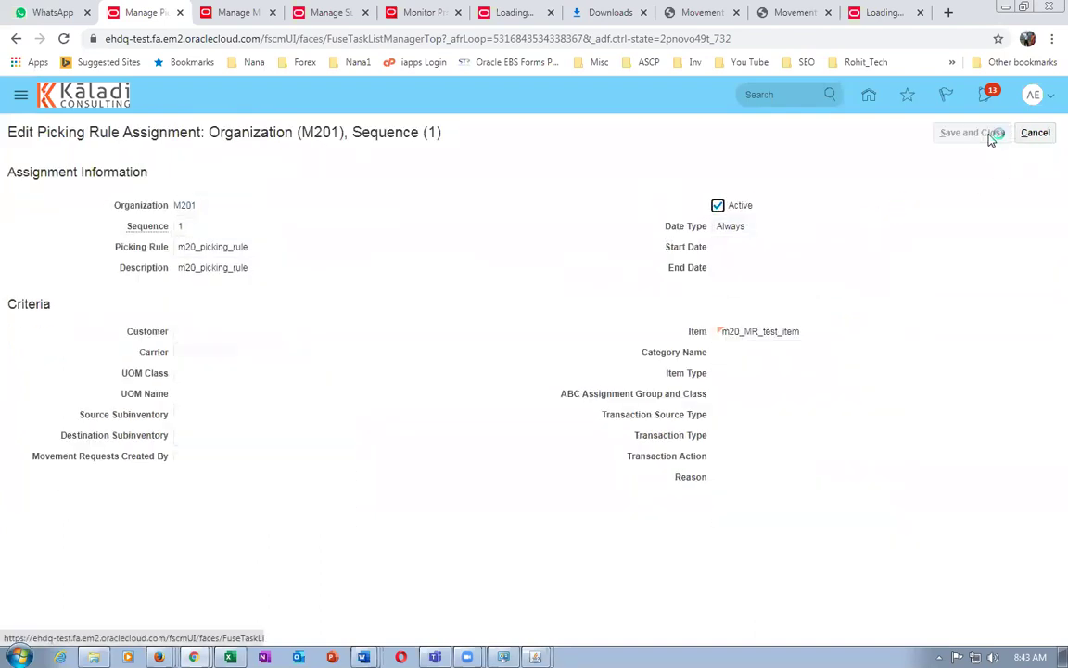
{"action": "left_click", "coordinate": [1037, 132]}
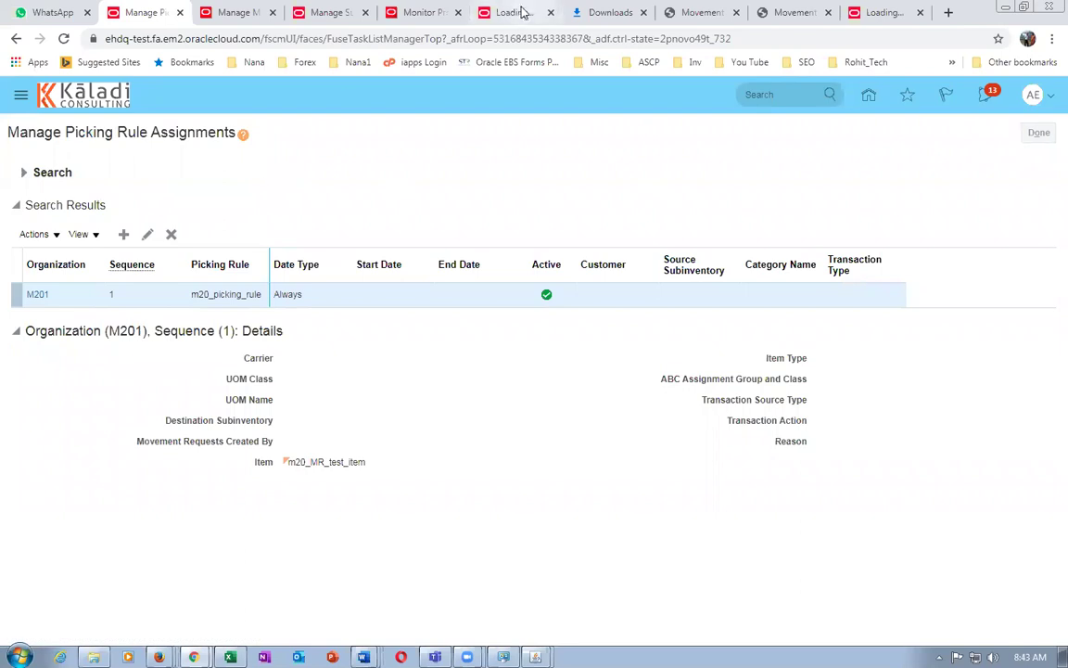
{"action": "left_click", "coordinate": [438, 19]}
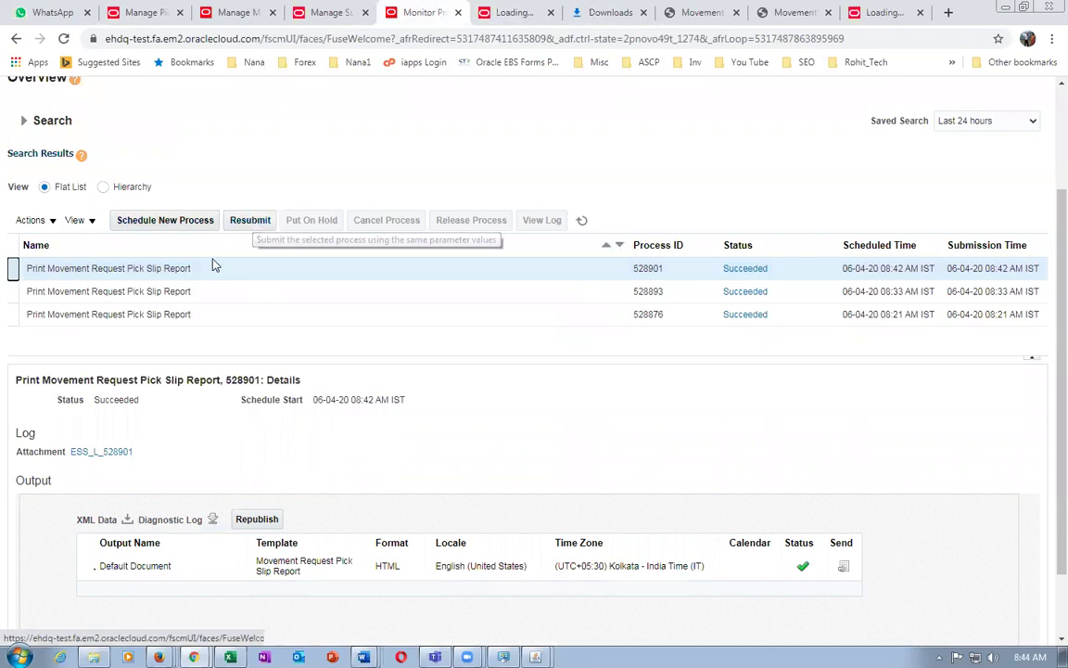
Resubmit the latest pick slip report run with its same parameters.
{"action": "left_click", "coordinate": [239, 274]}
{"action": "left_click", "coordinate": [251, 223]}
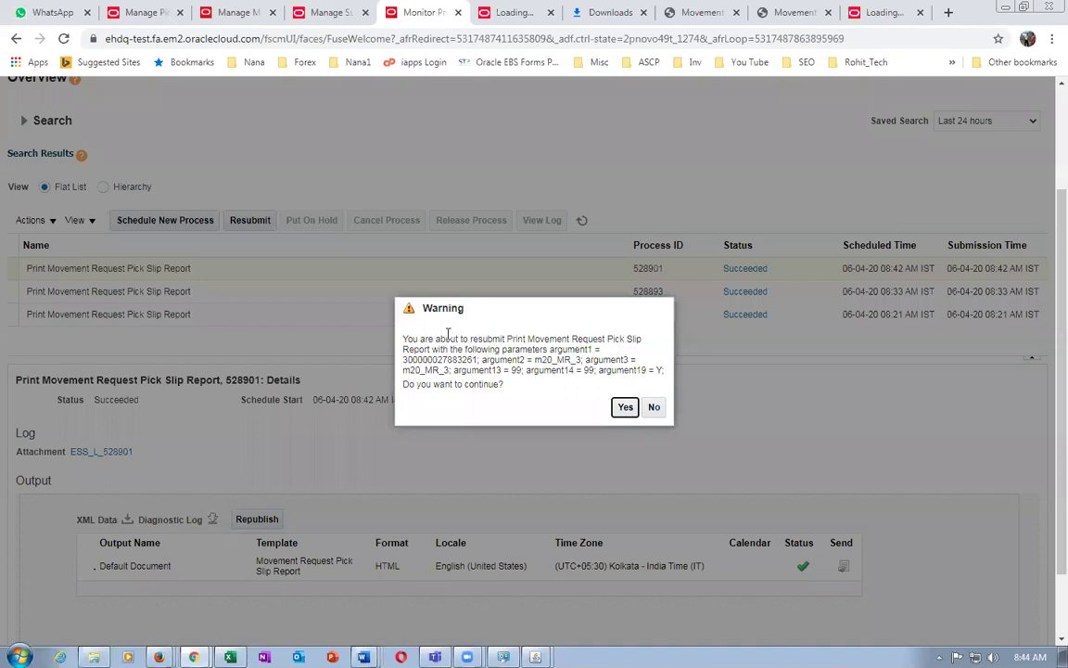
{"action": "left_click_drag", "start_coordinate": [446, 339], "coordinate": [454, 397]}
{"action": "left_click", "coordinate": [626, 406]}
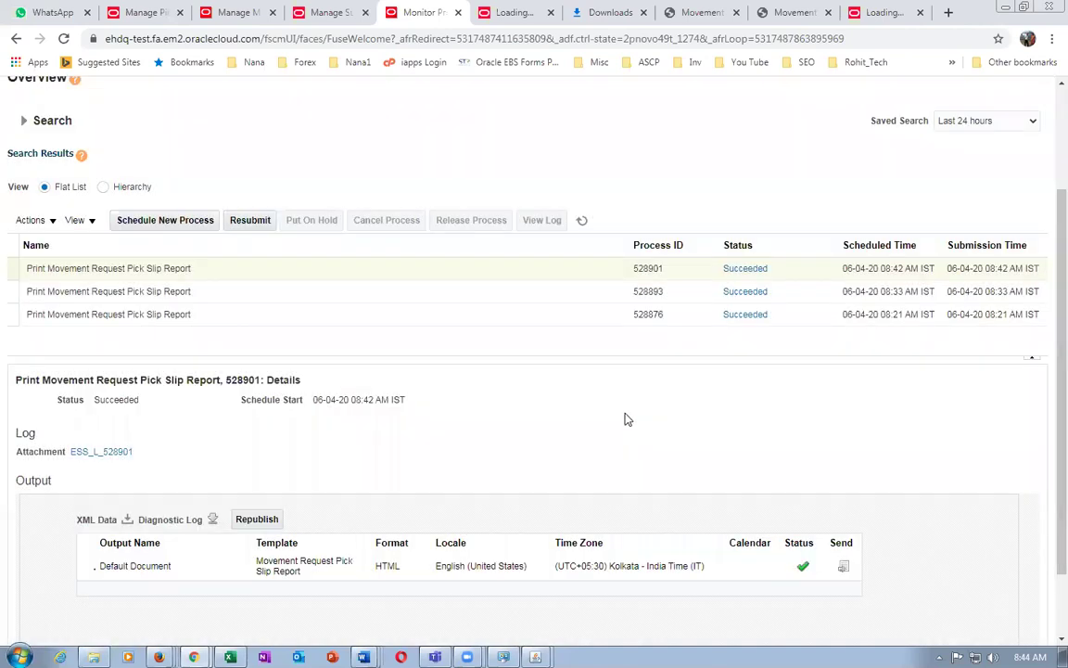
Refresh until run 528903 shows Succeeded, then open its report output.
{"action": "left_click", "coordinate": [582, 219]}
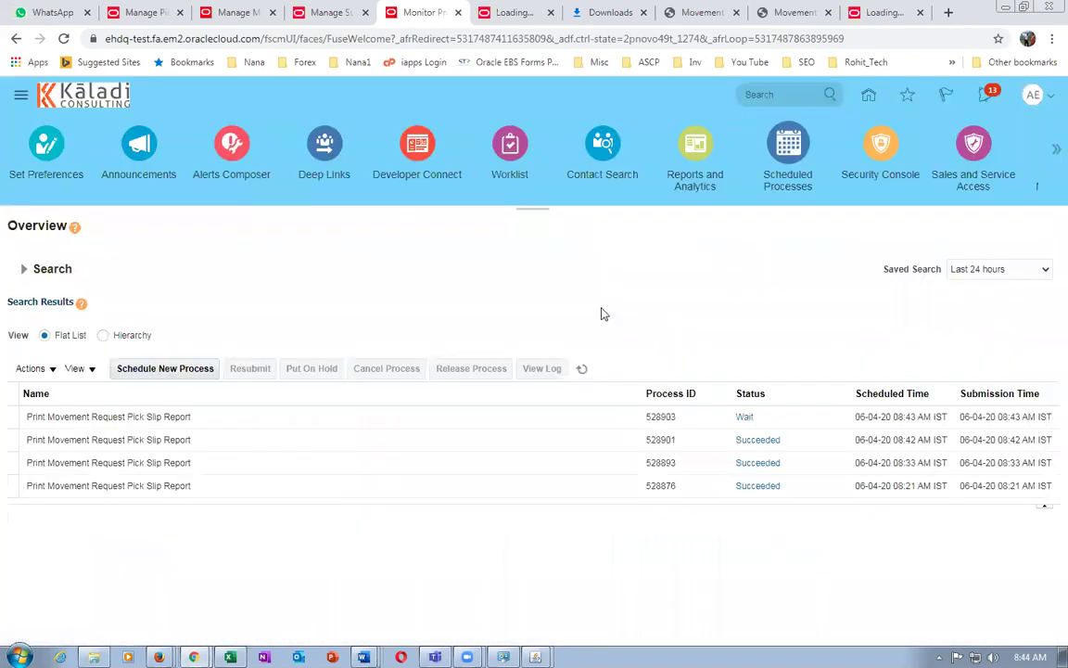
{"action": "left_click", "coordinate": [582, 371]}
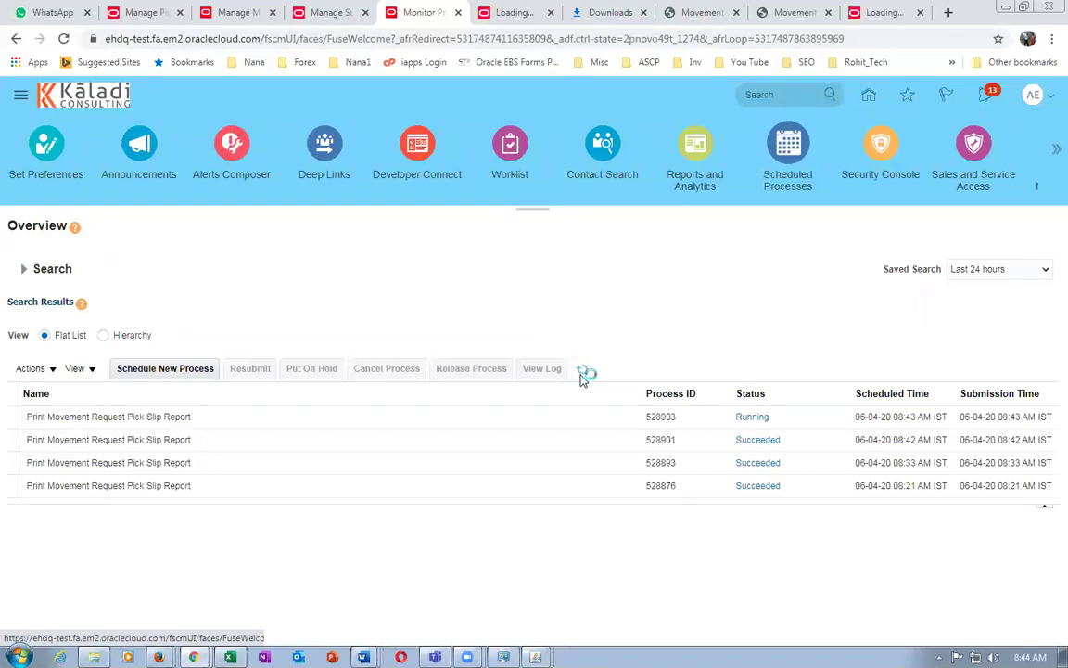
{"action": "left_click", "coordinate": [583, 375]}
{"action": "left_click", "coordinate": [583, 375]}
{"action": "left_click", "coordinate": [346, 417]}
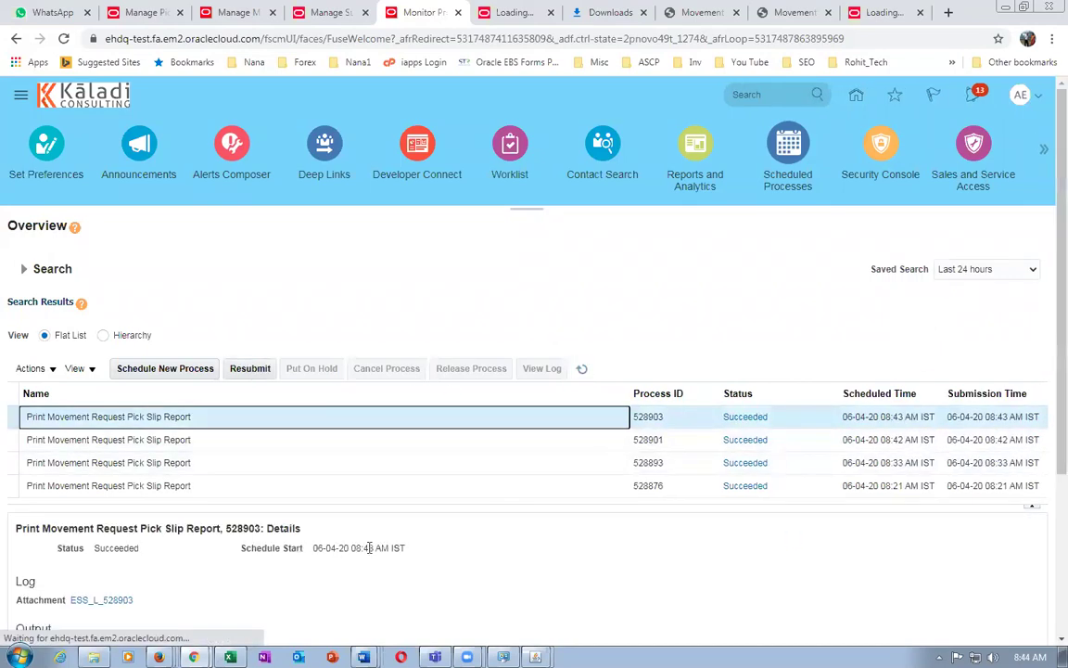
{"action": "scroll", "coordinate": [368, 547], "scroll_direction": "down", "scroll_amount": 3}
{"action": "left_click", "coordinate": [258, 443]}
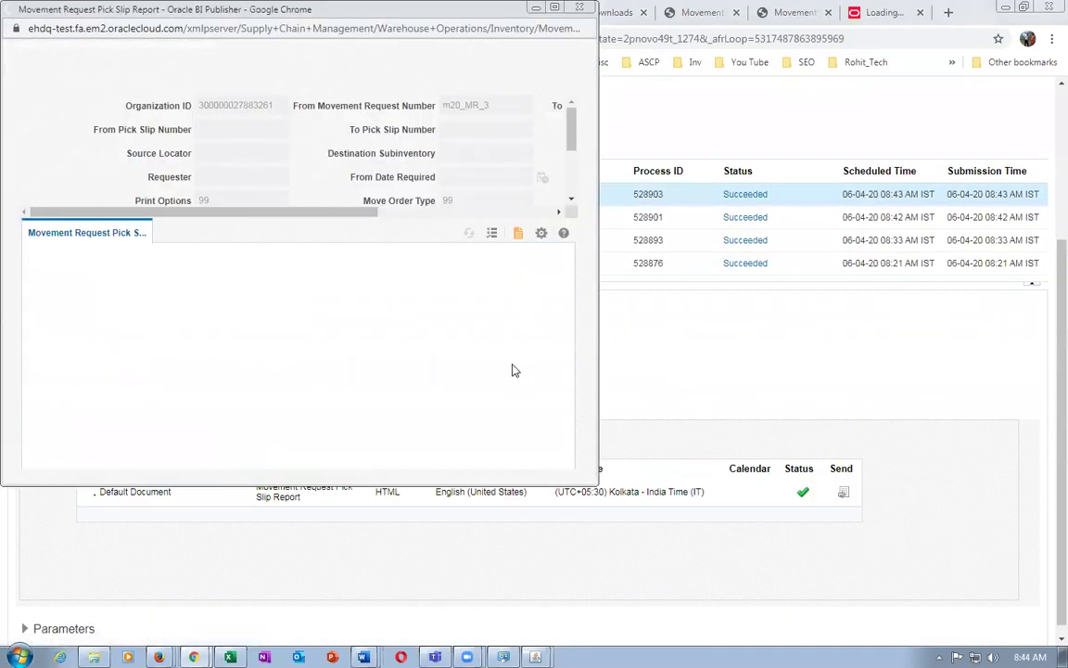
Export the pick slip report to PDF and save the file.
{"action": "left_click", "coordinate": [542, 235]}
{"action": "mouse_move", "coordinate": [507, 262]}
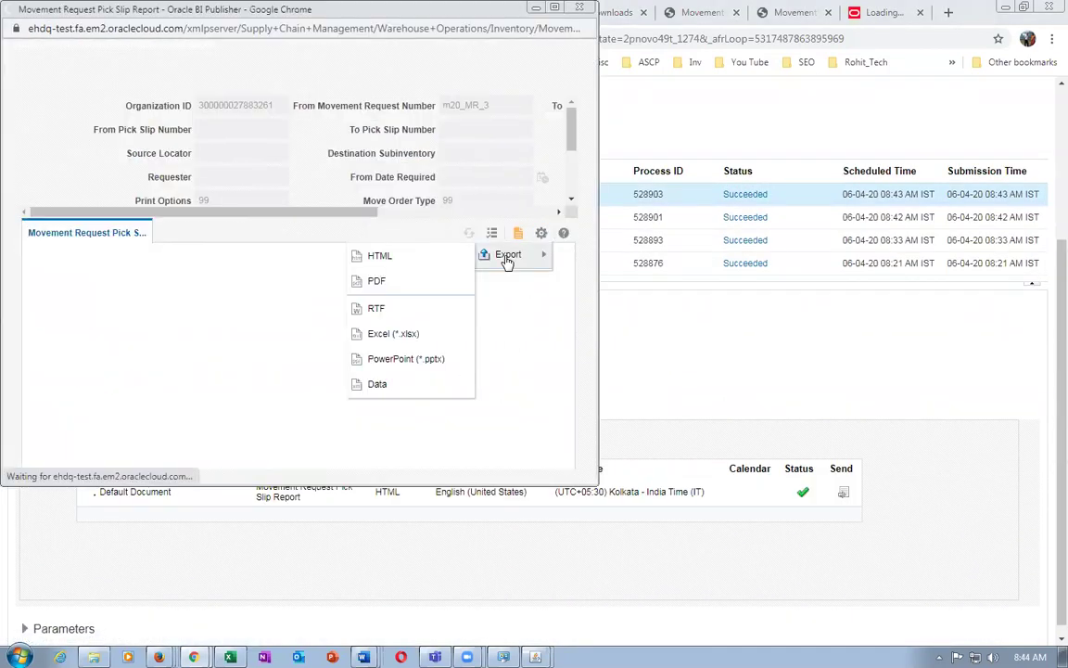
{"action": "left_click", "coordinate": [427, 283]}
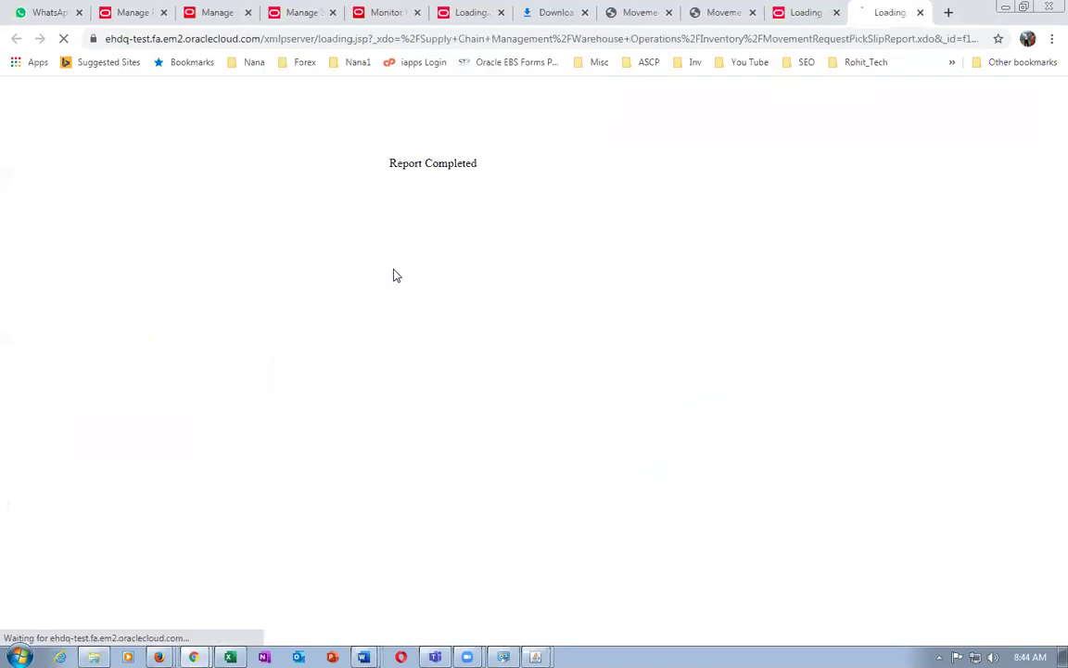
{"action": "left_click", "coordinate": [417, 336]}
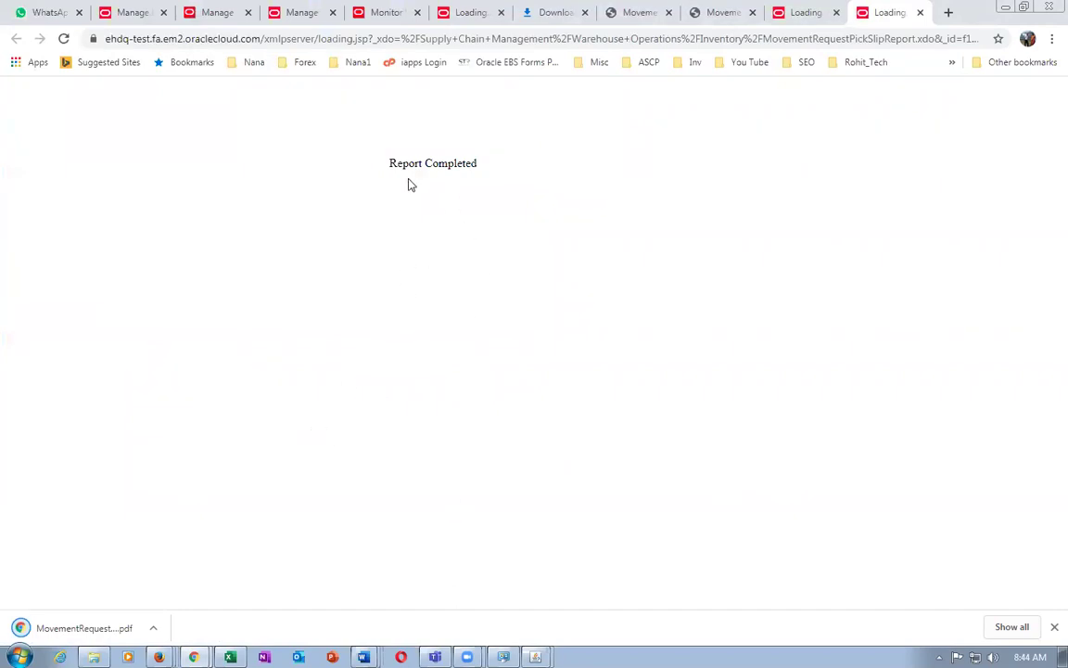
Open the downloaded pick slip PDF showing m20_MR_3 open picks of 80, 10 and 100.
{"action": "left_click", "coordinate": [997, 627]}
{"action": "left_click", "coordinate": [538, 188]}
{"action": "scroll", "coordinate": [584, 320], "scroll_direction": "down", "scroll_amount": 10}
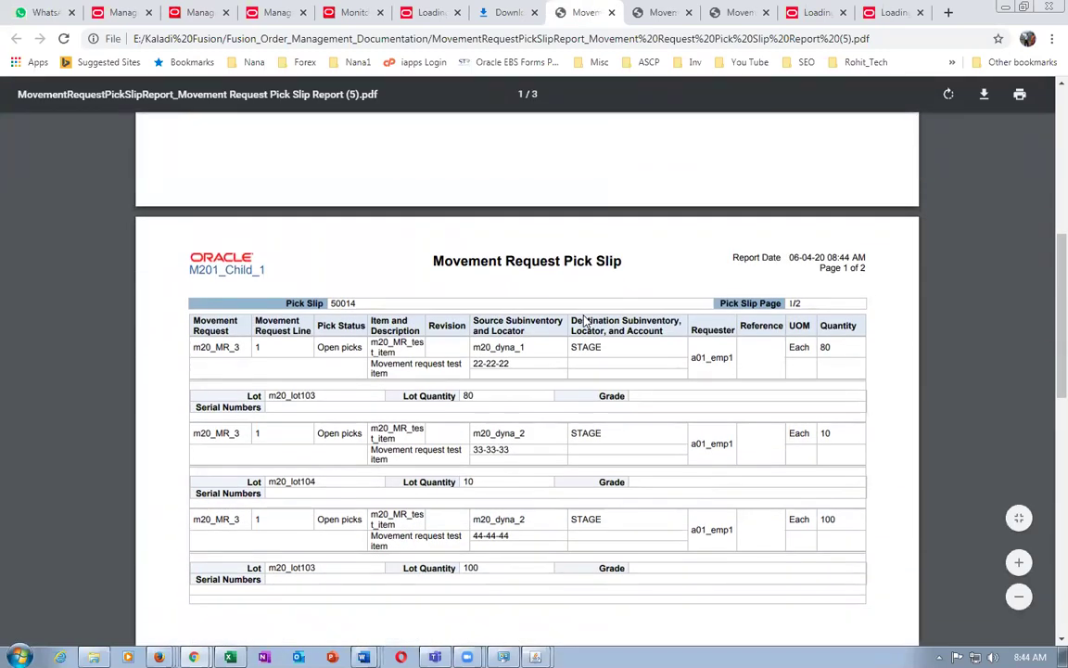
{"action": "left_click_drag", "start_coordinate": [472, 363], "coordinate": [530, 371]}
{"action": "left_click", "coordinate": [826, 358]}
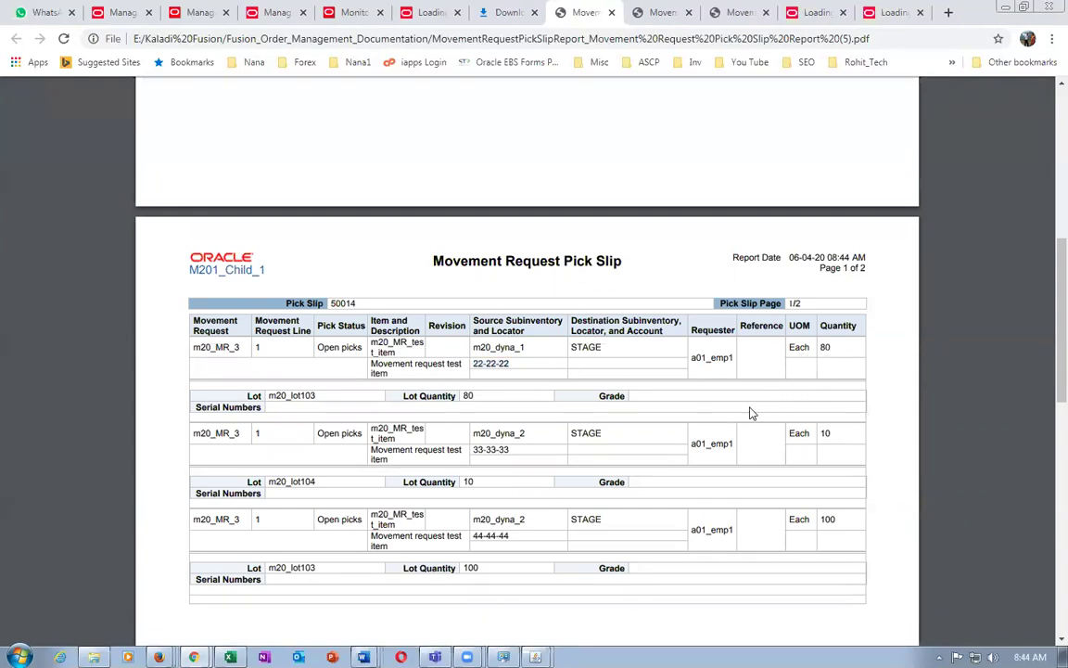
{"action": "left_click_drag", "start_coordinate": [490, 447], "coordinate": [763, 443]}
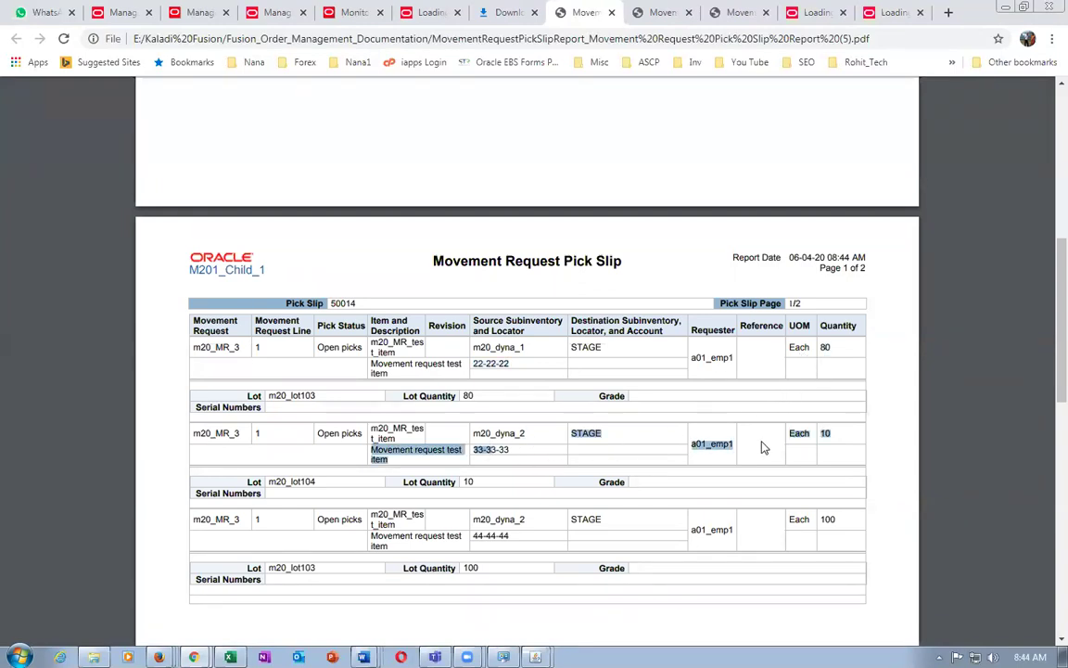
{"action": "left_click", "coordinate": [845, 442]}
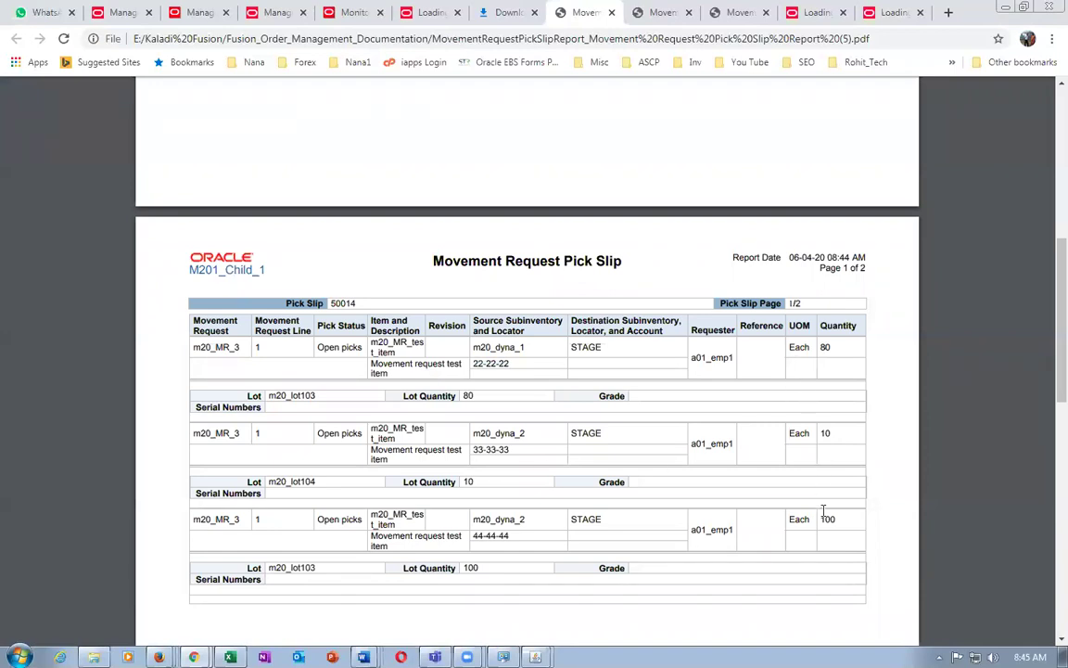
{"action": "left_click_drag", "start_coordinate": [470, 535], "coordinate": [516, 535]}
{"action": "left_click", "coordinate": [848, 434]}
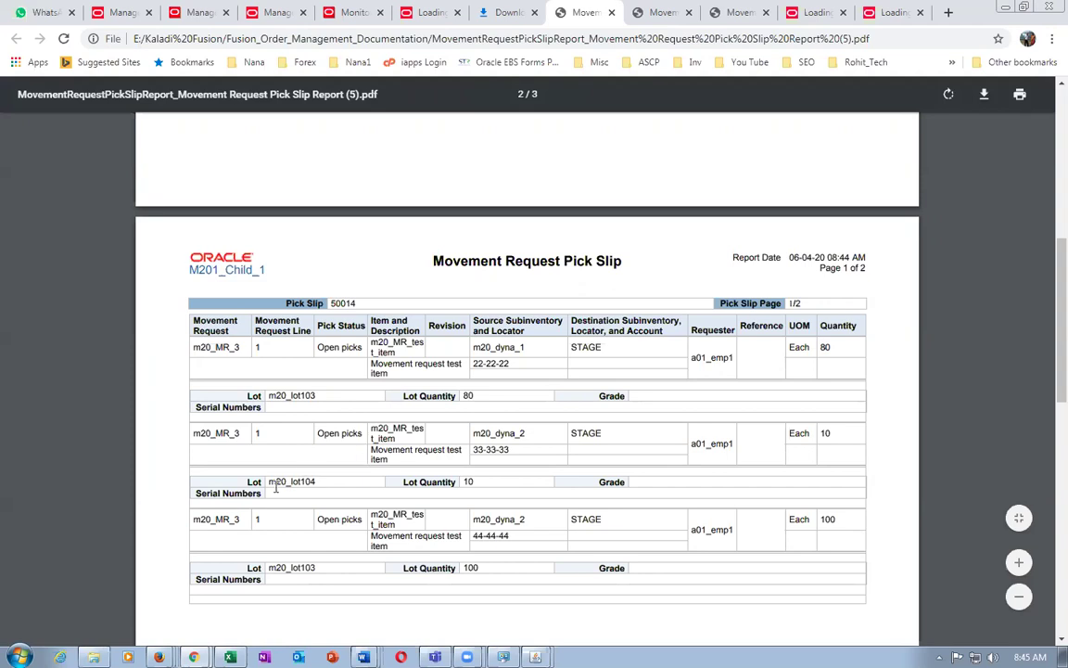
{"action": "left_click_drag", "start_coordinate": [273, 478], "coordinate": [312, 478]}
{"action": "left_click_drag", "start_coordinate": [836, 348], "coordinate": [807, 349]}
{"action": "left_click_drag", "start_coordinate": [839, 517], "coordinate": [814, 524]}
{"action": "left_click_drag", "start_coordinate": [285, 484], "coordinate": [305, 485]}
{"action": "left_click", "coordinate": [841, 446]}
{"action": "left_click_drag", "start_coordinate": [282, 397], "coordinate": [317, 396]}
{"action": "left_click_drag", "start_coordinate": [274, 567], "coordinate": [319, 569]}
{"action": "left_click_drag", "start_coordinate": [268, 479], "coordinate": [319, 479]}
{"action": "left_click", "coordinate": [297, 575]}
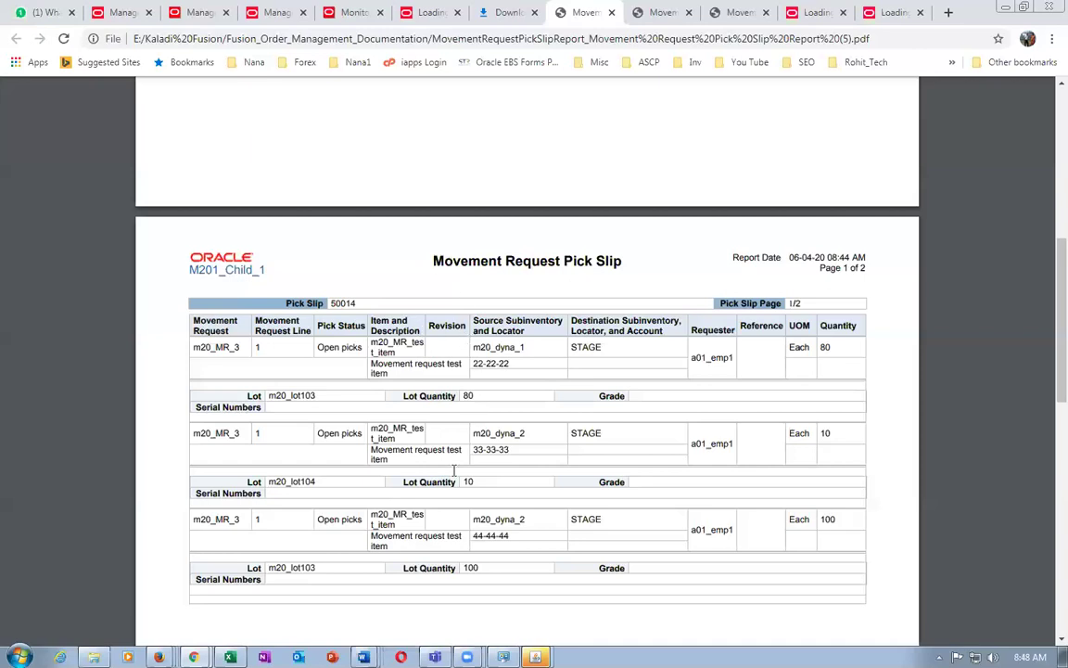
{"action": "left_click_drag", "start_coordinate": [455, 470], "coordinate": [467, 538]}
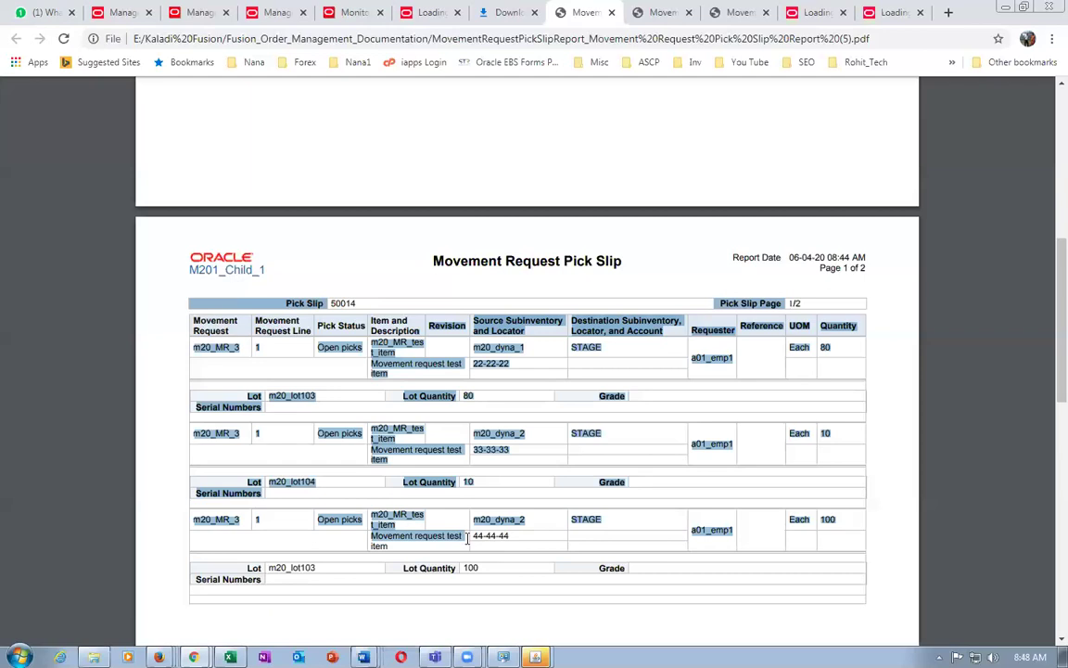
{"action": "left_click", "coordinate": [727, 406]}
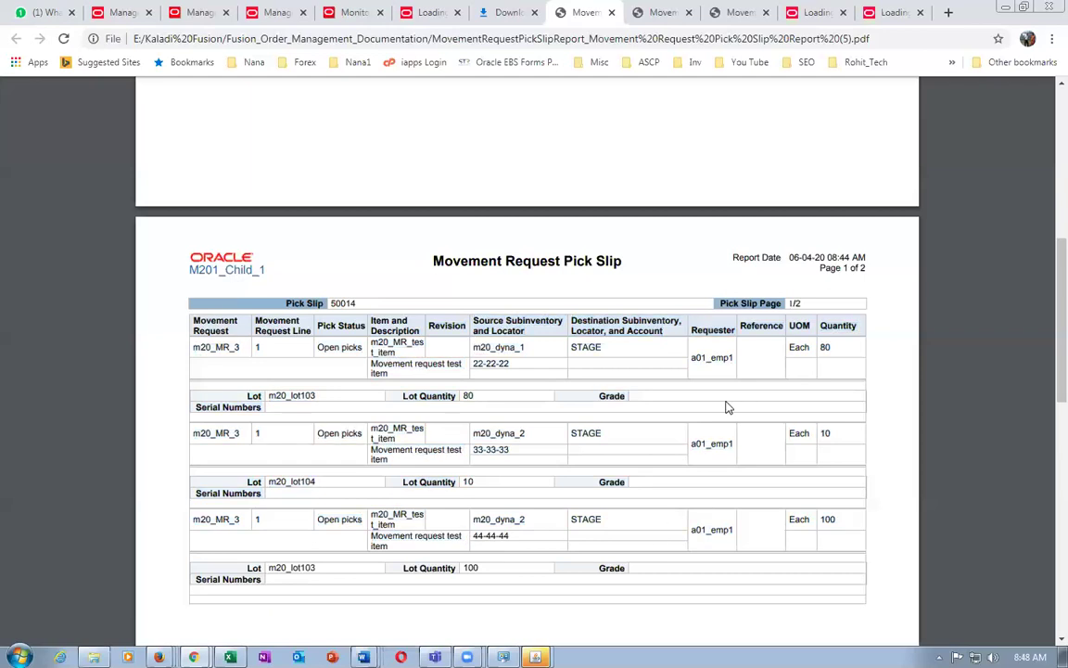